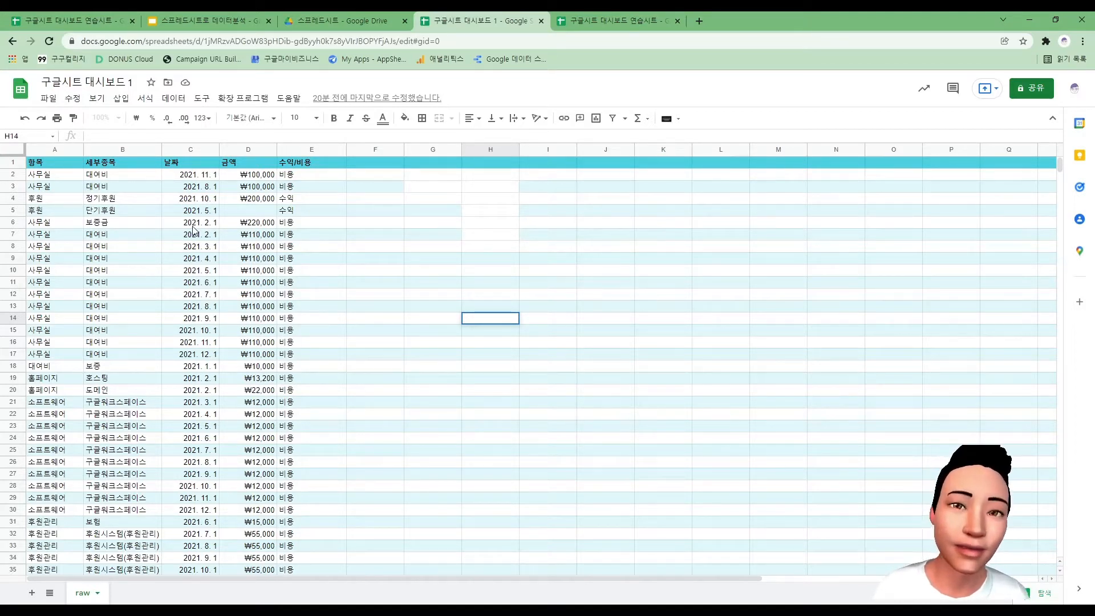
Step: Examine the column headers in A1:E1 of the raw sheet and how the first record lines up under them
{"action": "key", "text": "Return"}
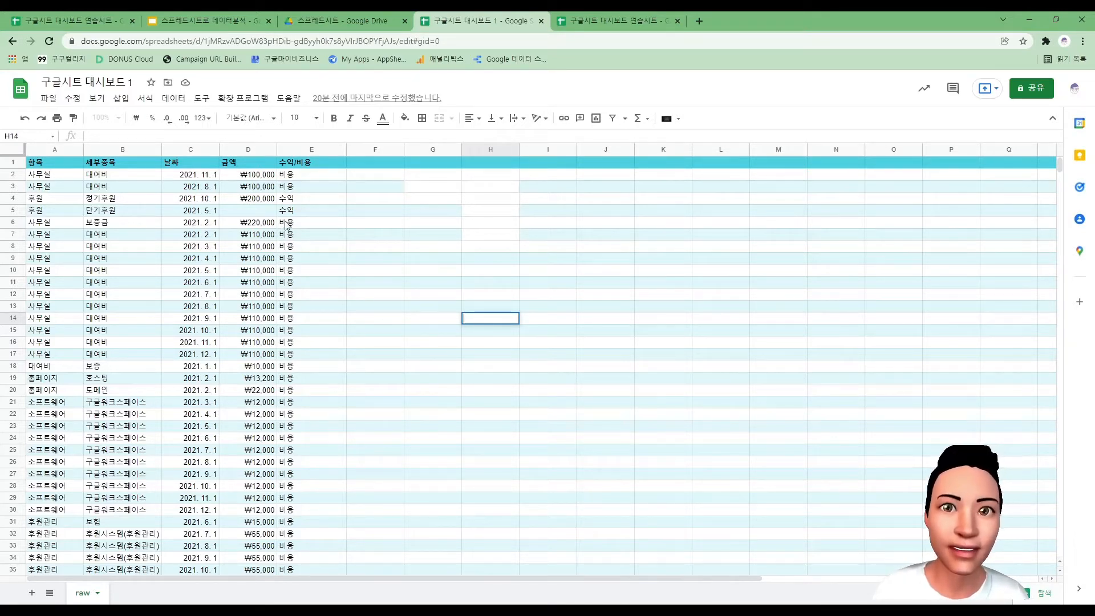
{"action": "left_click", "coordinate": [50, 167]}
{"action": "left_click", "coordinate": [100, 166]}
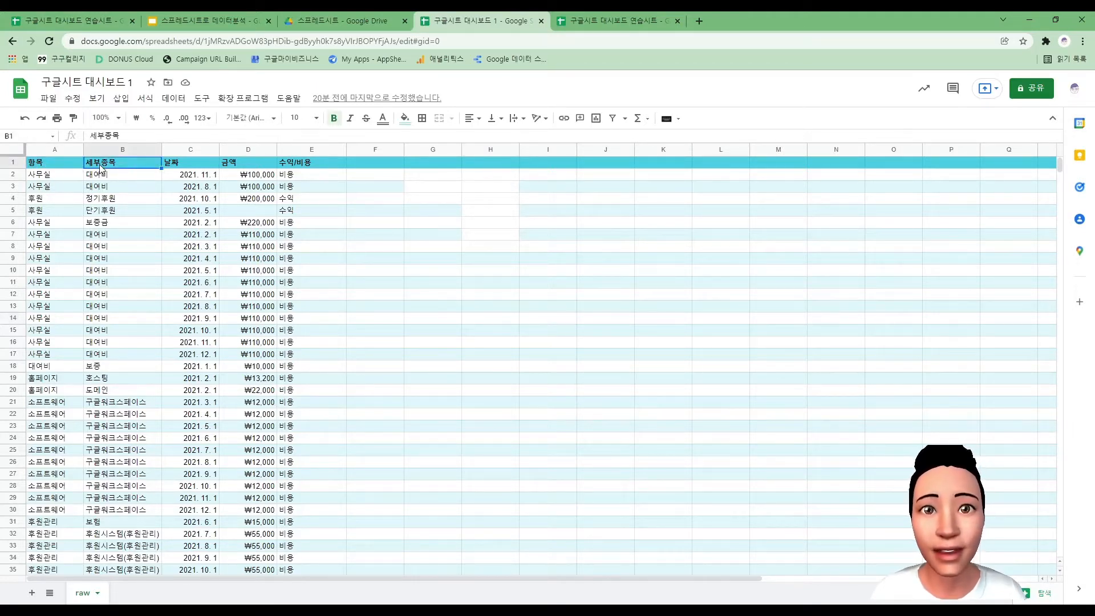
{"action": "left_click", "coordinate": [209, 164]}
{"action": "left_click", "coordinate": [246, 168]}
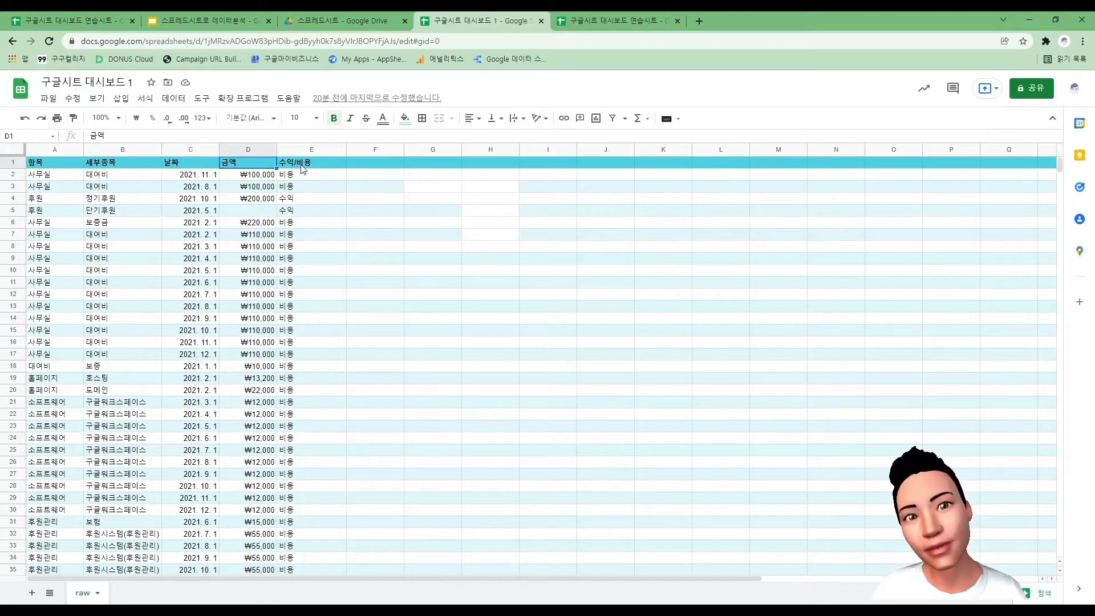
{"action": "left_click", "coordinate": [300, 170]}
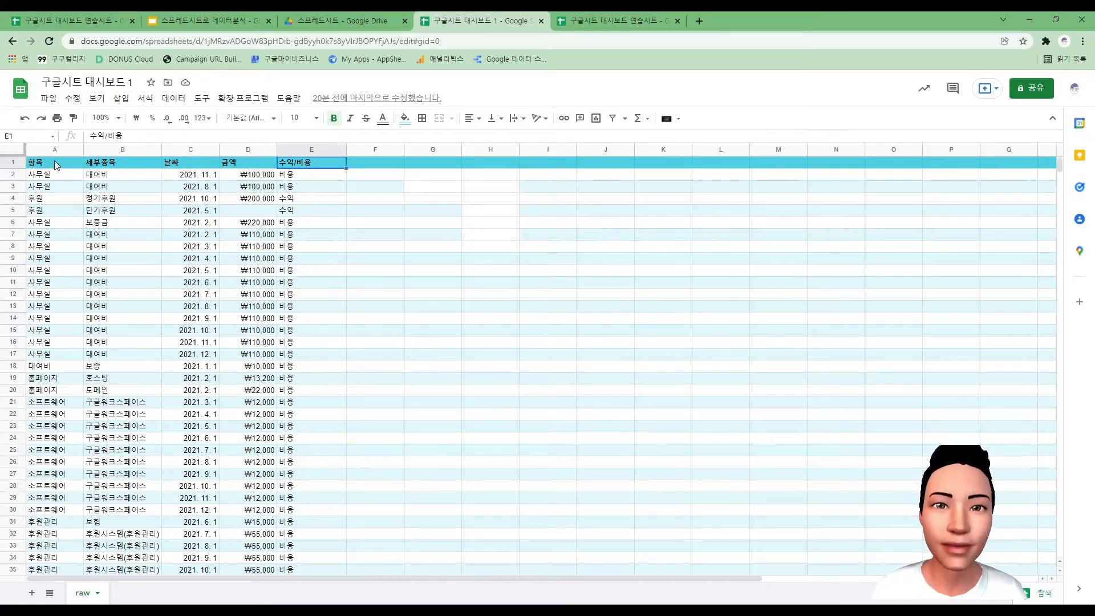
{"action": "left_click_drag", "start_coordinate": [53, 160], "coordinate": [318, 167]}
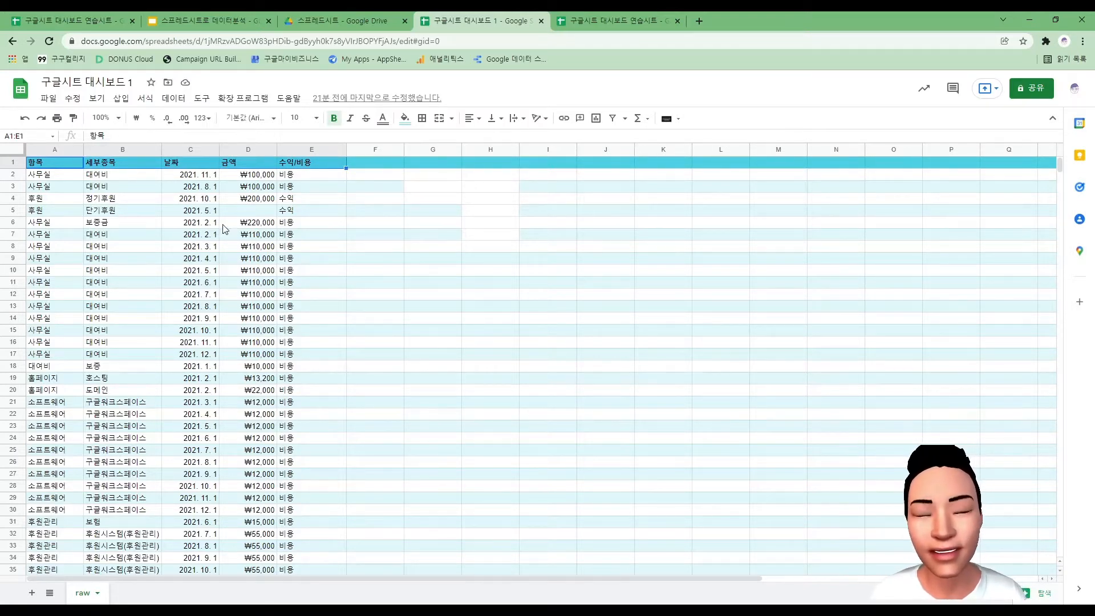
{"action": "left_click_drag", "start_coordinate": [60, 176], "coordinate": [312, 177]}
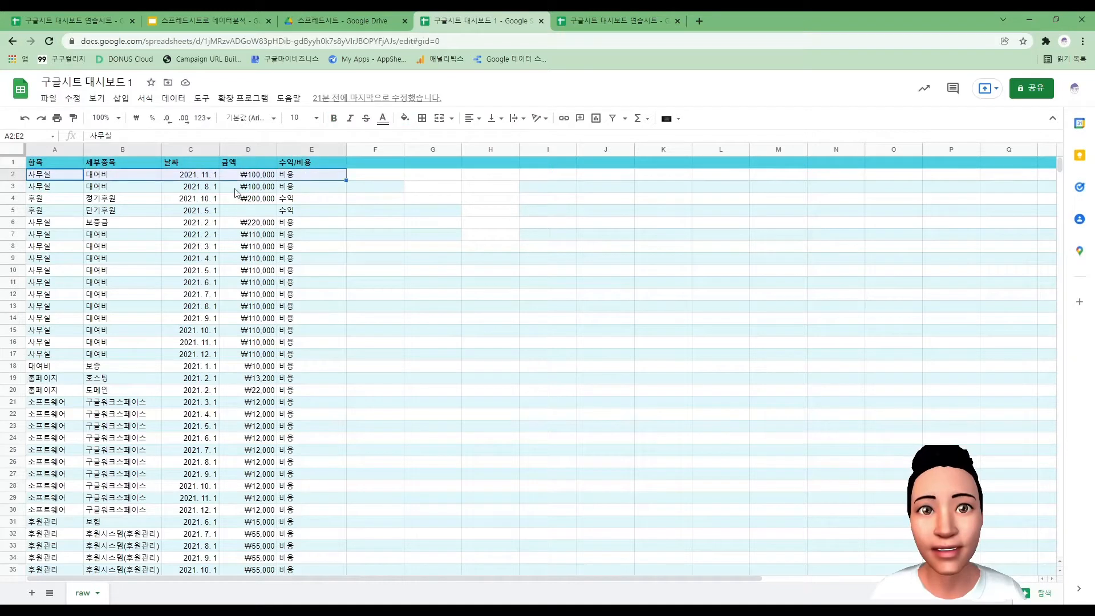
{"action": "left_click", "coordinate": [178, 235]}
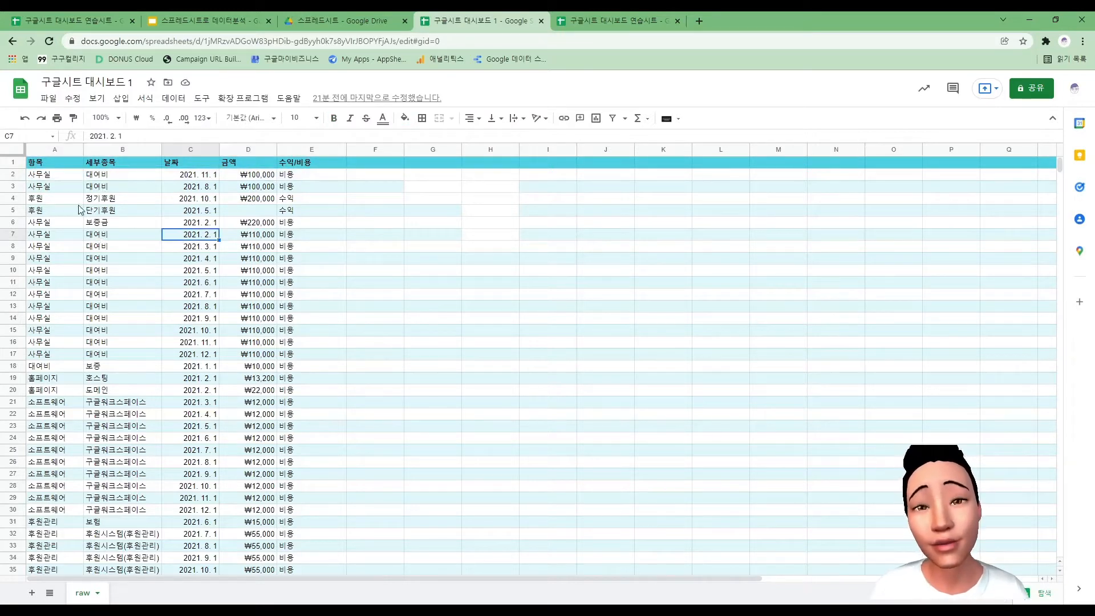
Step: Examine the fields of the record in row 2, from 항목 through 수익/비용, against their column headers
{"action": "left_click", "coordinate": [61, 177]}
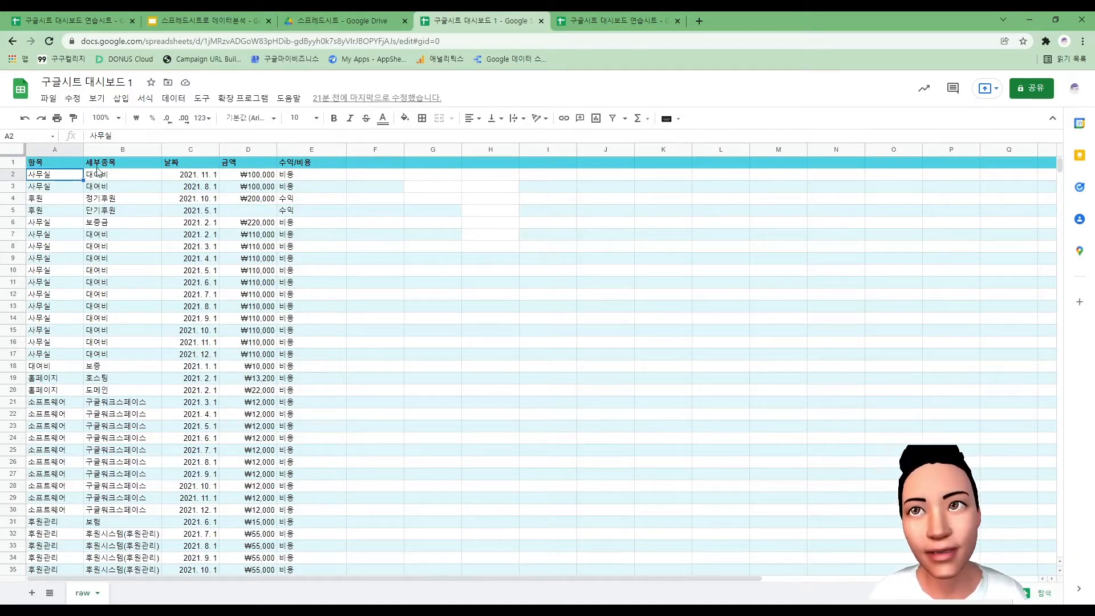
{"action": "left_click", "coordinate": [134, 178]}
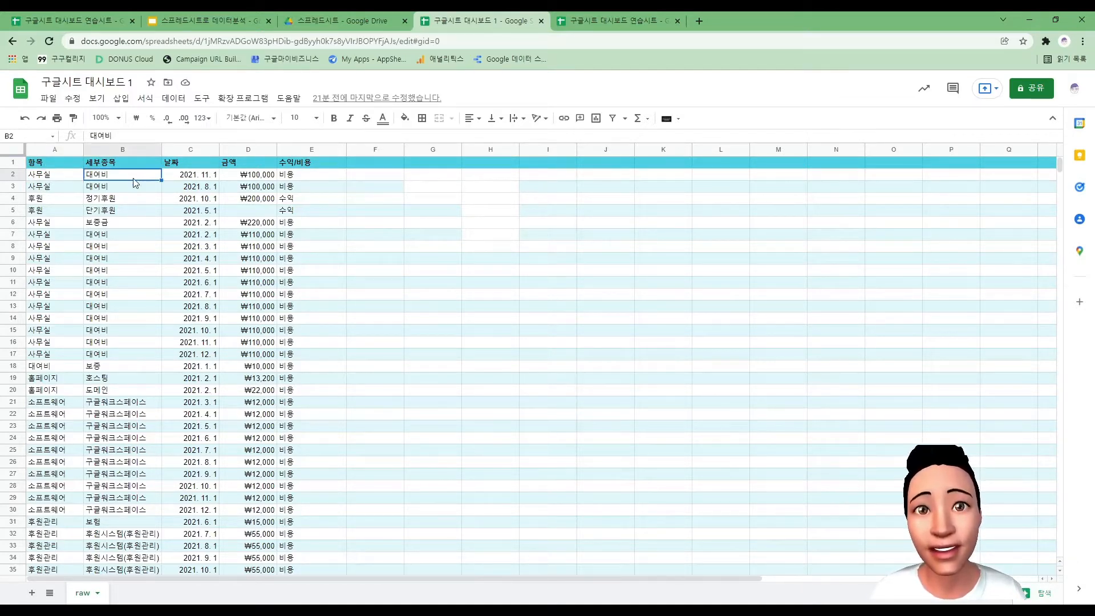
{"action": "left_click", "coordinate": [139, 224]}
{"action": "left_click", "coordinate": [139, 175]}
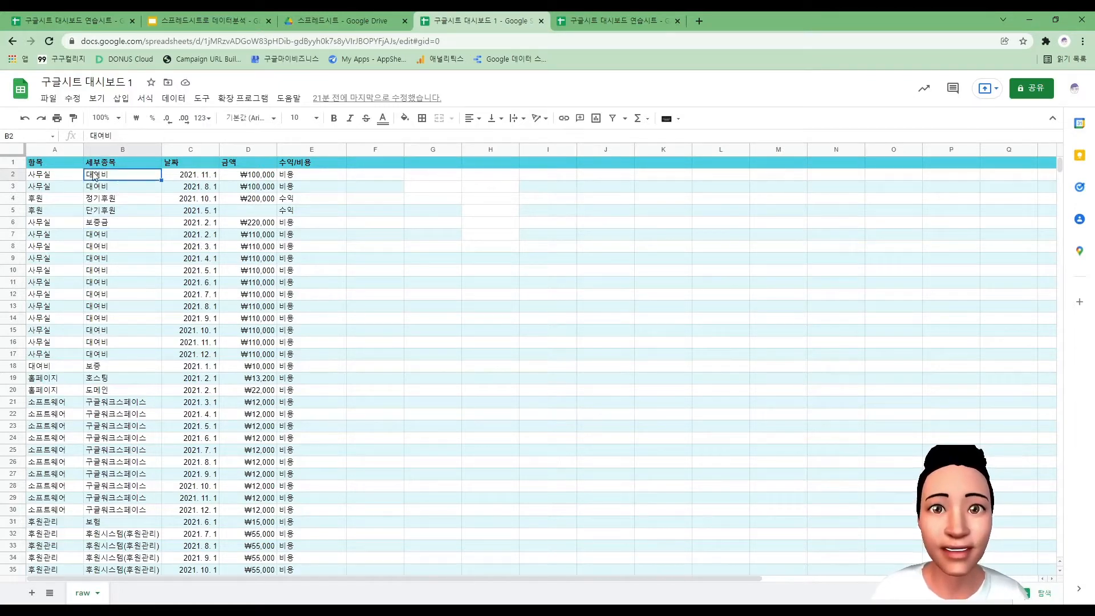
{"action": "left_click", "coordinate": [240, 178]}
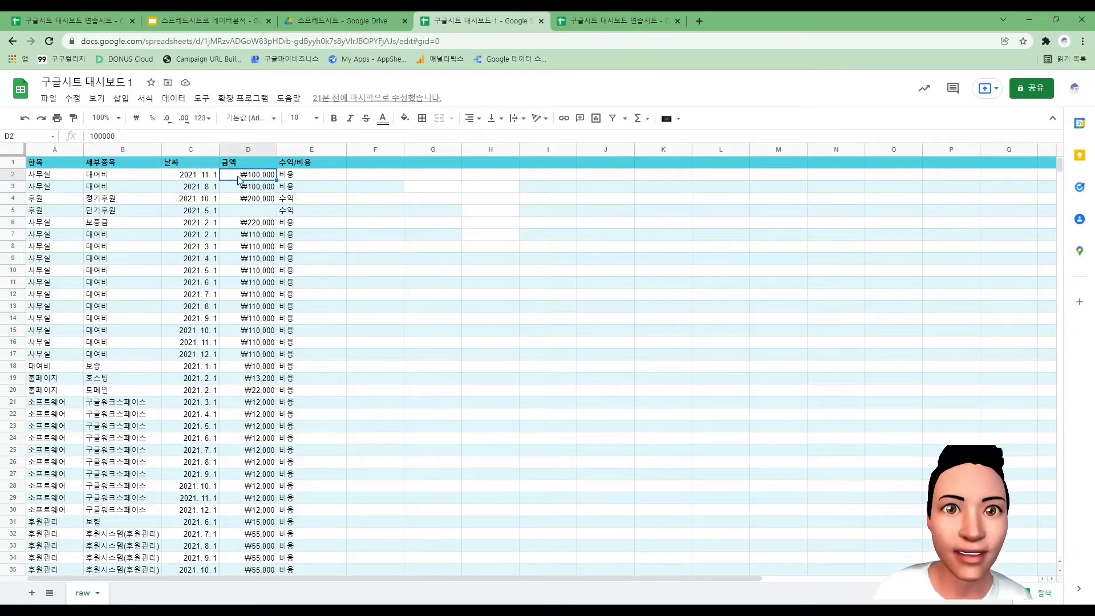
{"action": "left_click", "coordinate": [194, 176]}
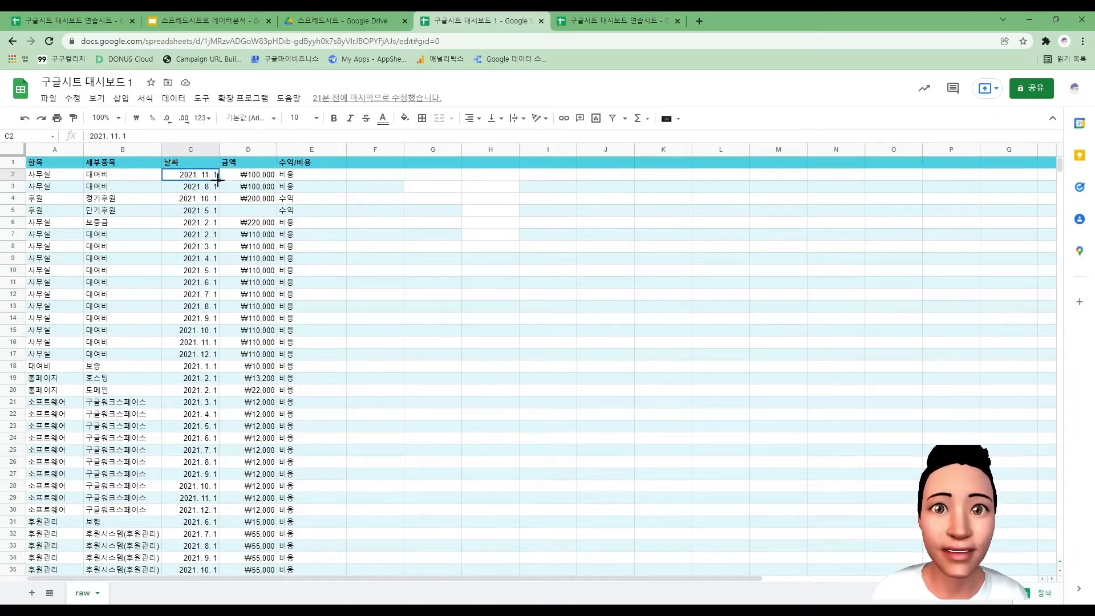
{"action": "left_click", "coordinate": [255, 179]}
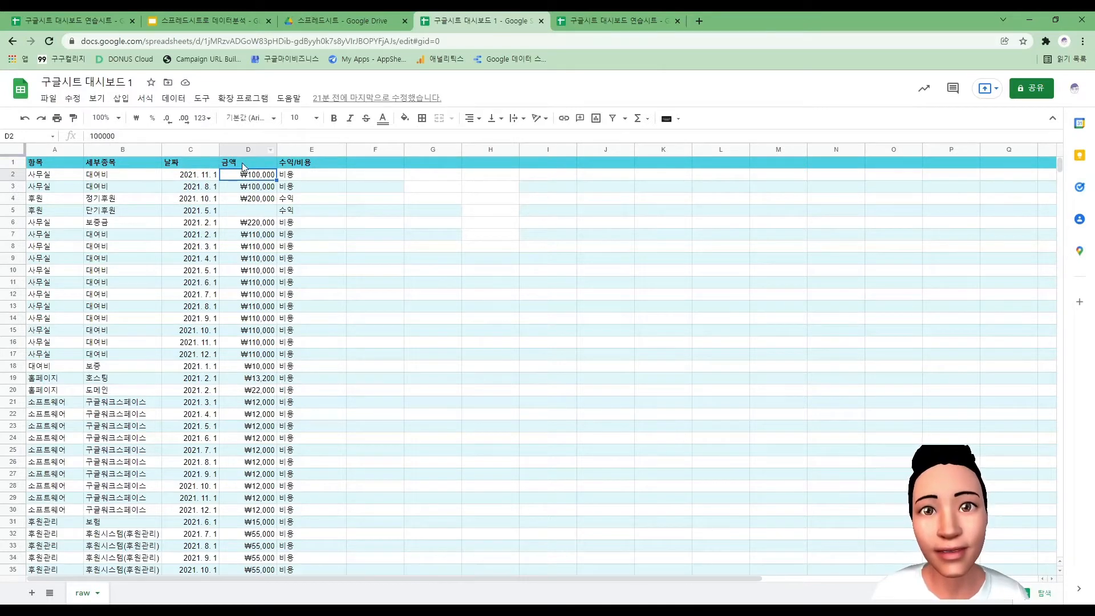
{"action": "left_click", "coordinate": [318, 178]}
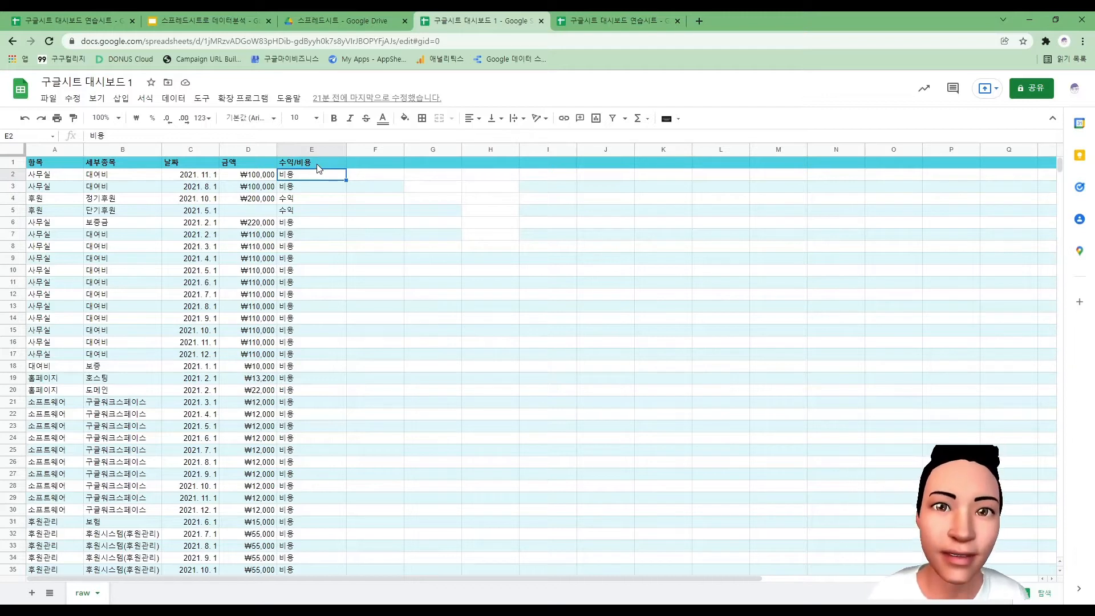
{"action": "left_click", "coordinate": [321, 166]}
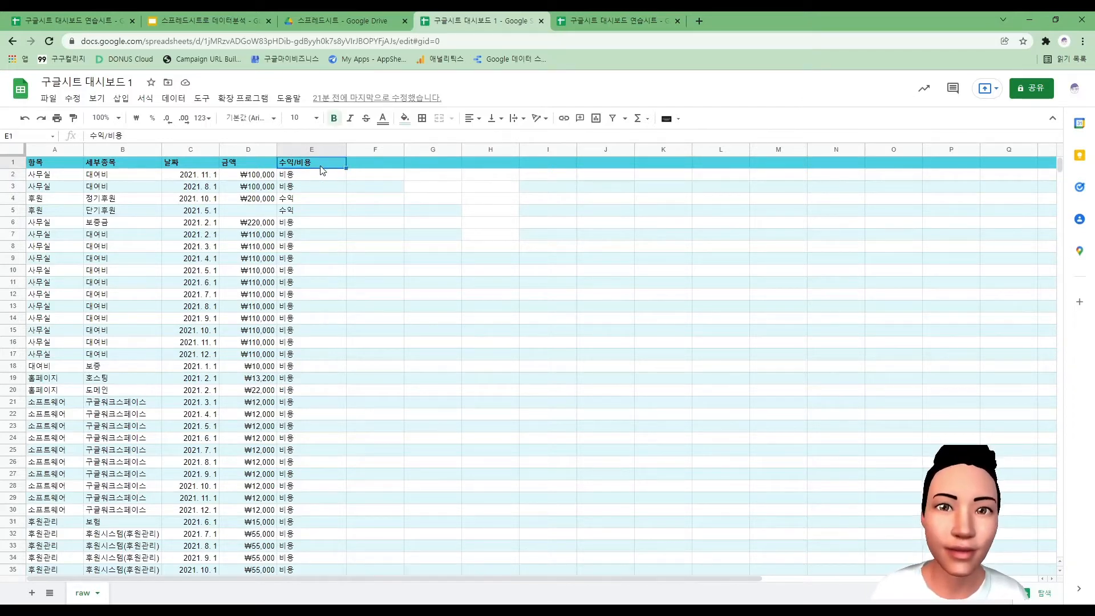
Step: Compare the records in rows 2 to 4 and look over the rows below them
{"action": "mouse_move", "coordinate": [57, 167]}
{"action": "left_mouse_down"}
{"action": "mouse_move", "coordinate": [319, 168]}
{"action": "mouse_move", "coordinate": [66, 182]}
{"action": "left_mouse_up"}
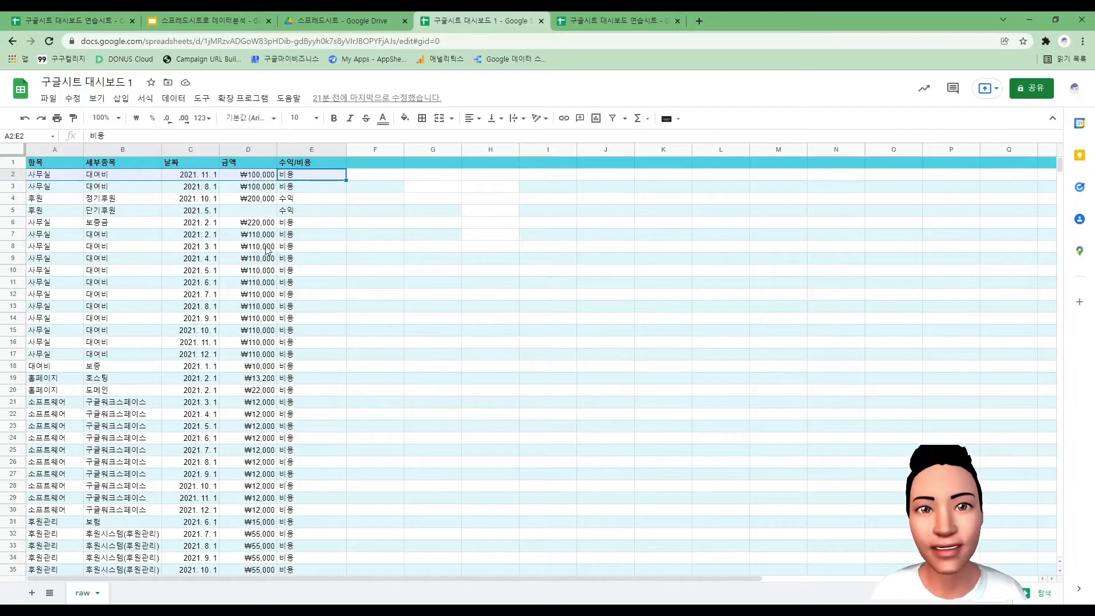
{"action": "left_click", "coordinate": [192, 200]}
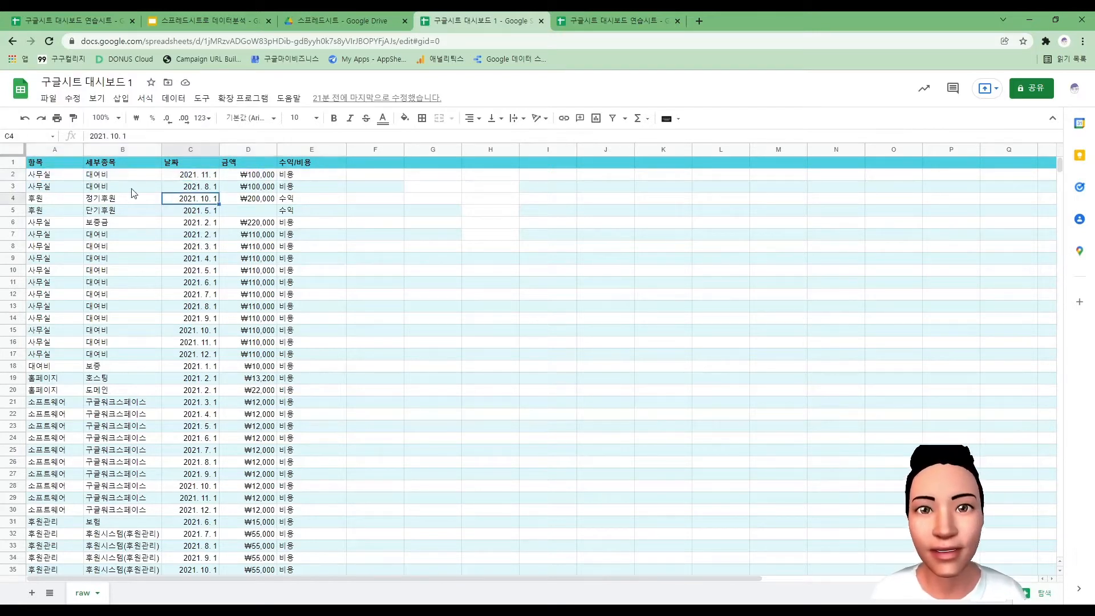
{"action": "left_click_drag", "start_coordinate": [51, 174], "coordinate": [289, 181]}
{"action": "left_click_drag", "start_coordinate": [66, 187], "coordinate": [308, 187]}
{"action": "left_click", "coordinate": [47, 200]}
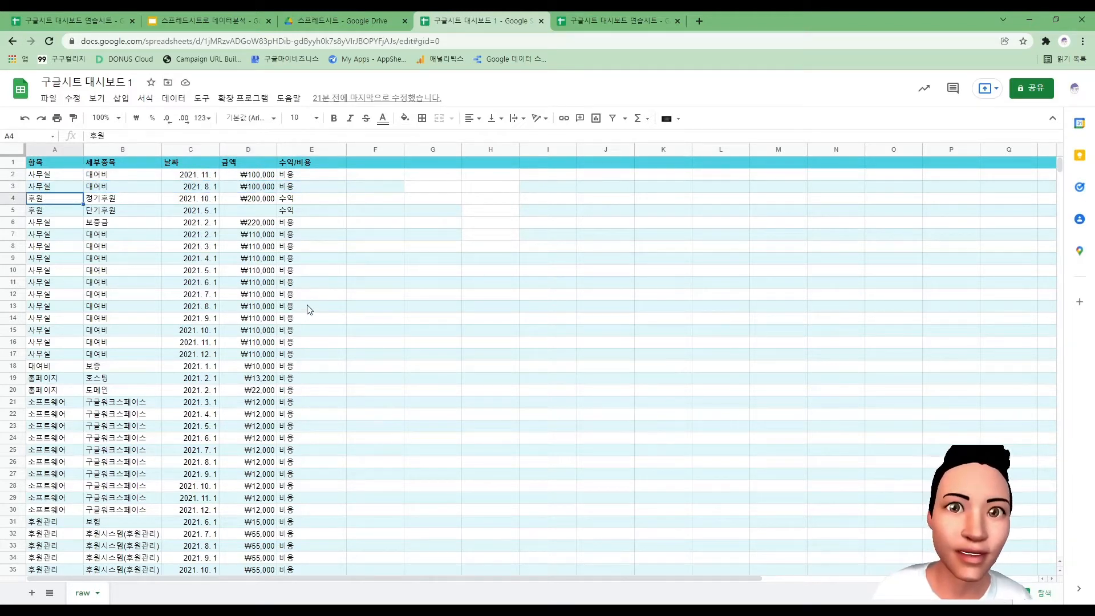
{"action": "scroll", "coordinate": [295, 289], "scroll_direction": "down", "scroll_amount": 1}
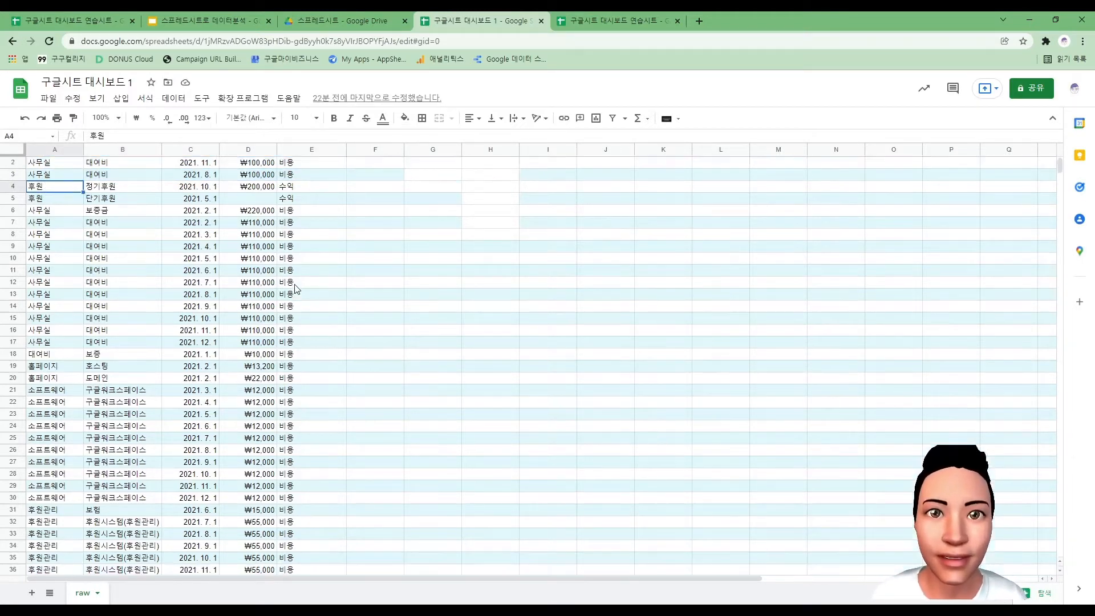
{"action": "scroll", "coordinate": [295, 289], "scroll_direction": "up", "scroll_amount": 1}
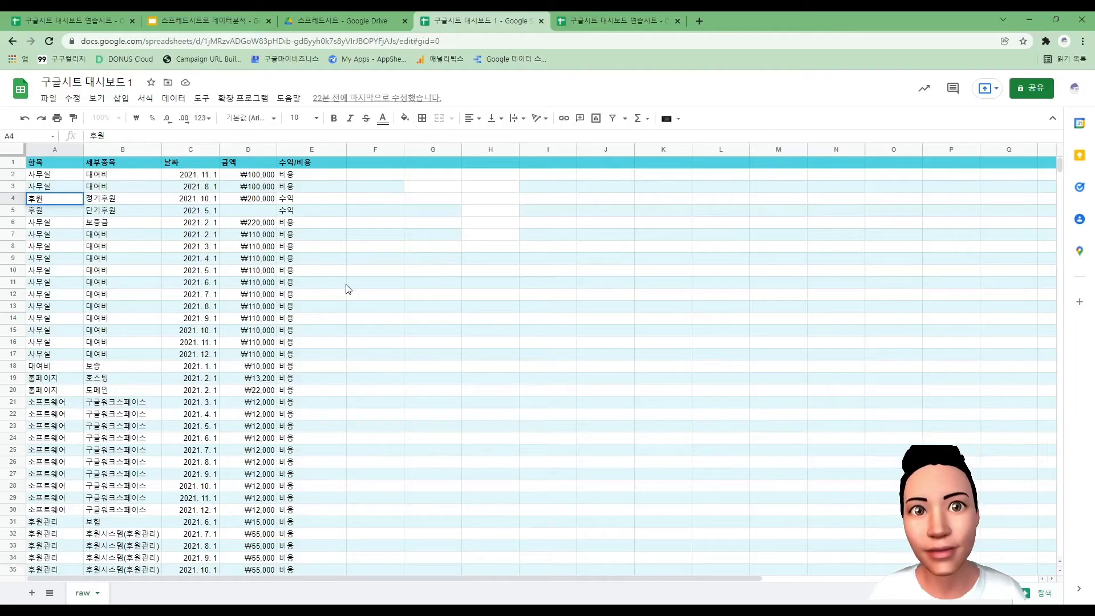
{"action": "left_click", "coordinate": [344, 285]}
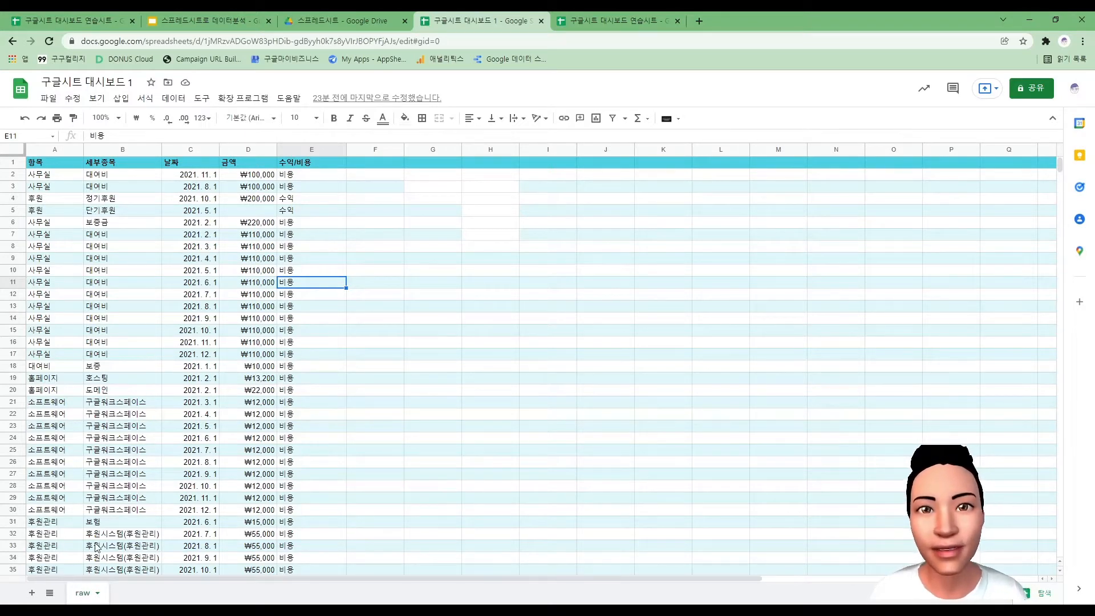
{"action": "left_click", "coordinate": [335, 294]}
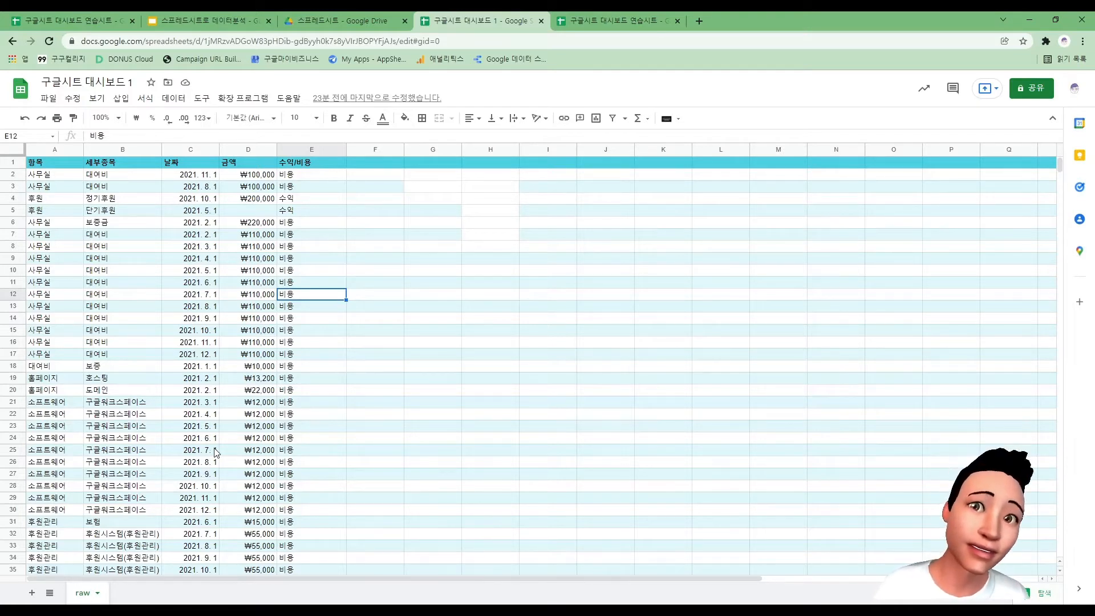
{"action": "left_click", "coordinate": [216, 380]}
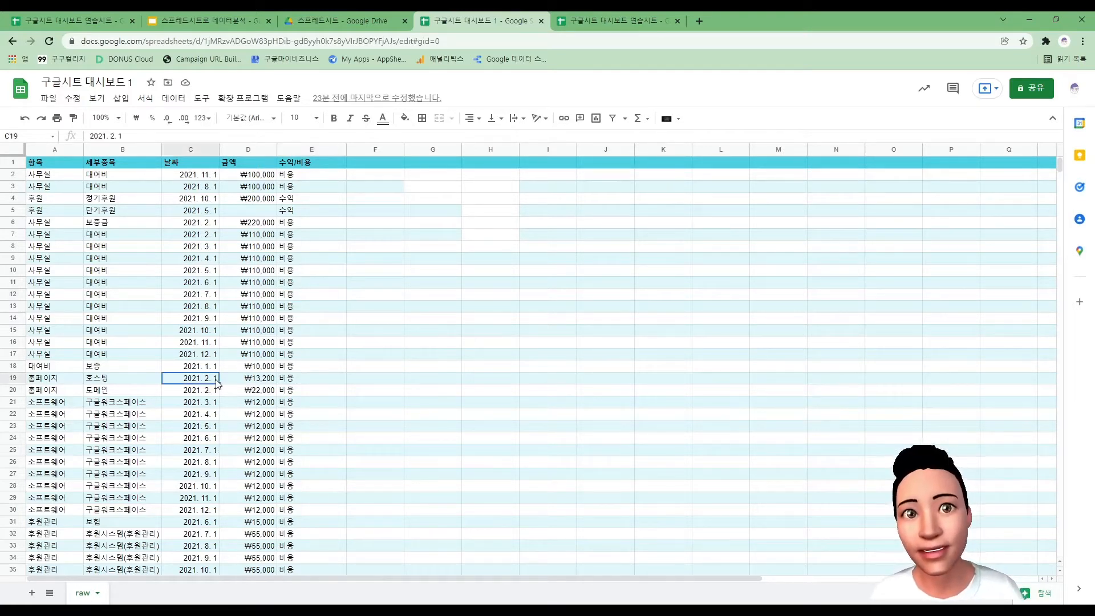
Step: Duplicate the raw sheet and rename the copy 공백제거
{"action": "right_click", "coordinate": [83, 596]}
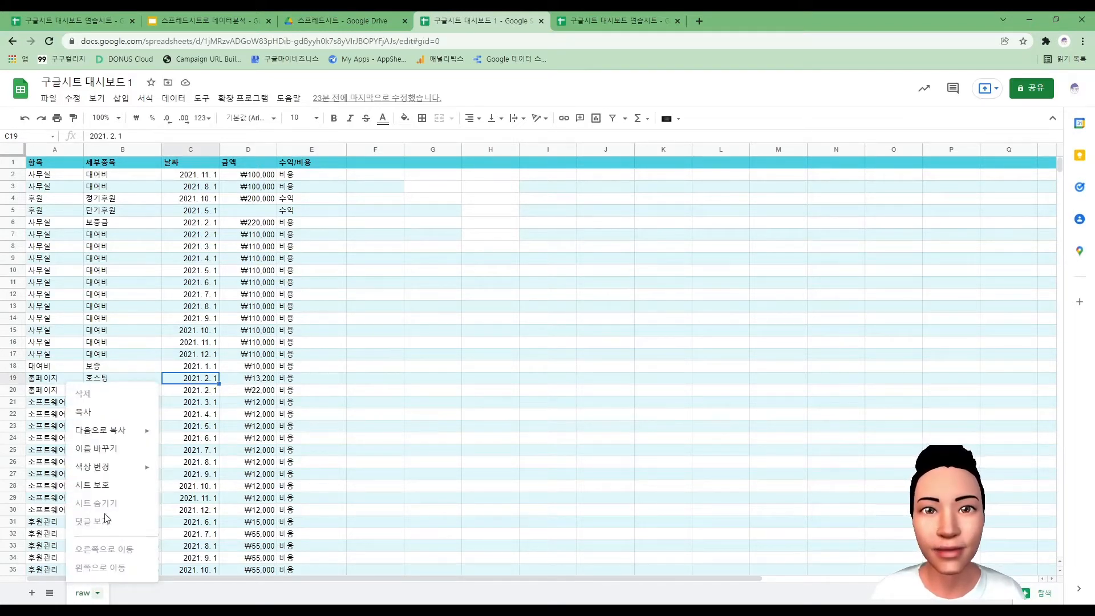
{"action": "left_click", "coordinate": [121, 418]}
{"action": "right_click", "coordinate": [85, 596]}
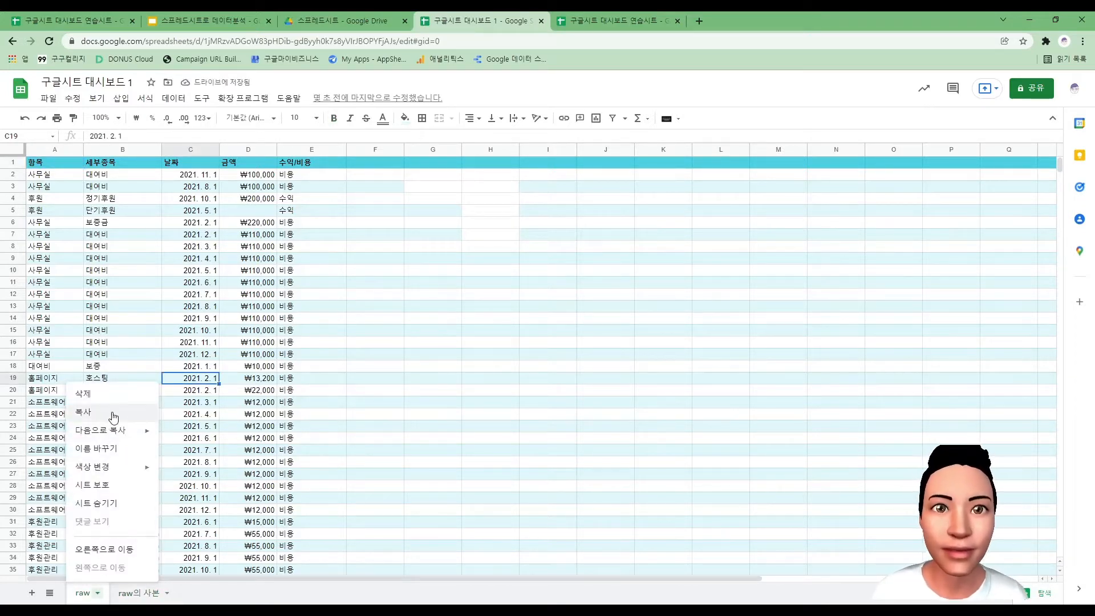
{"action": "left_click", "coordinate": [131, 594]}
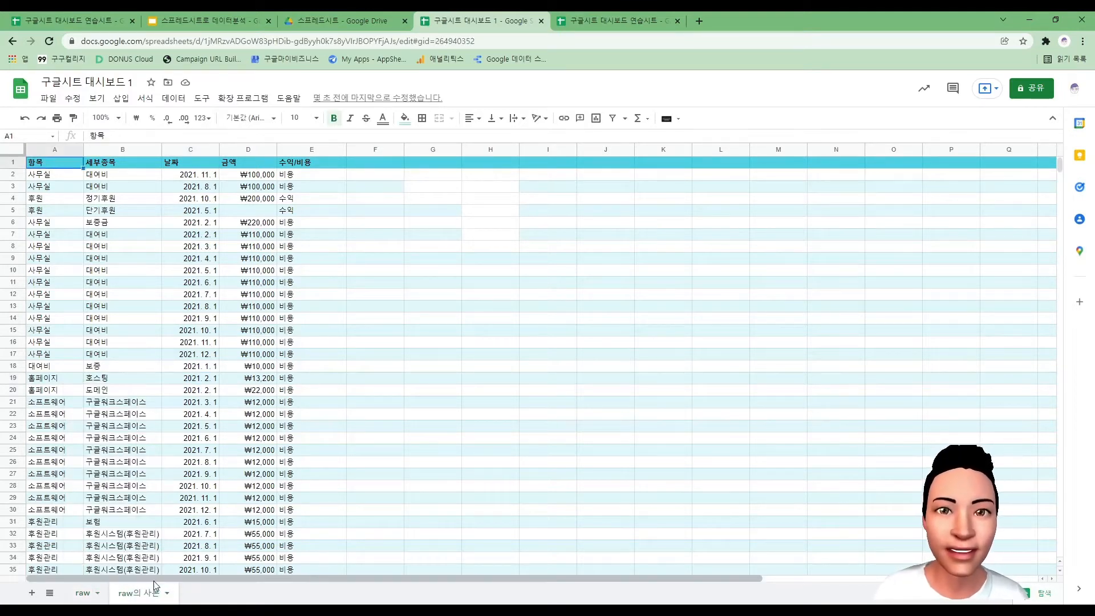
{"action": "double_click", "coordinate": [155, 599]}
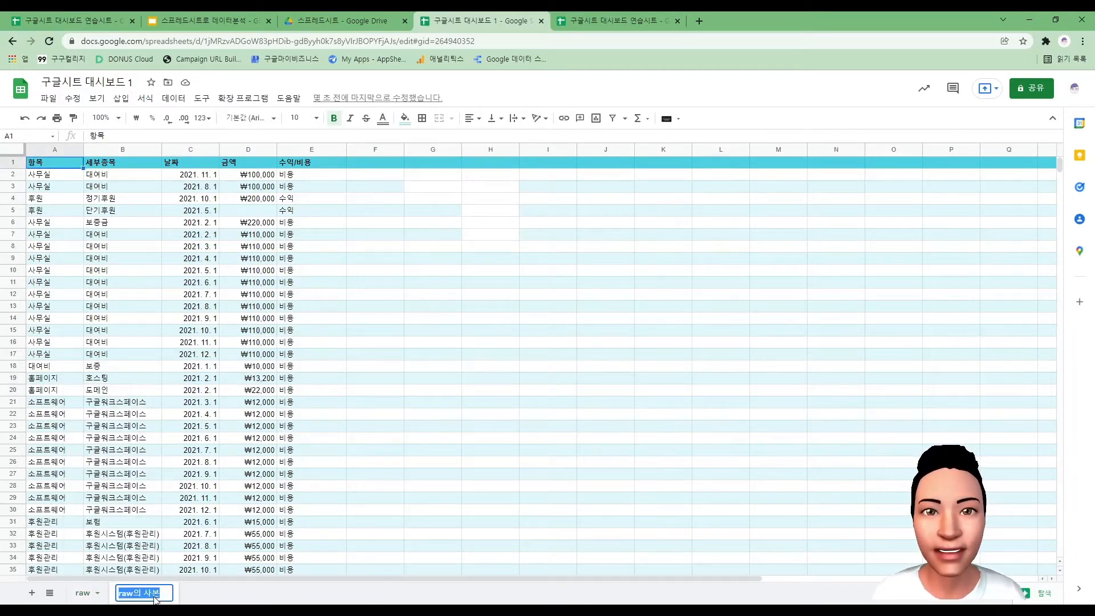
{"action": "type", "text": "공백제거"}
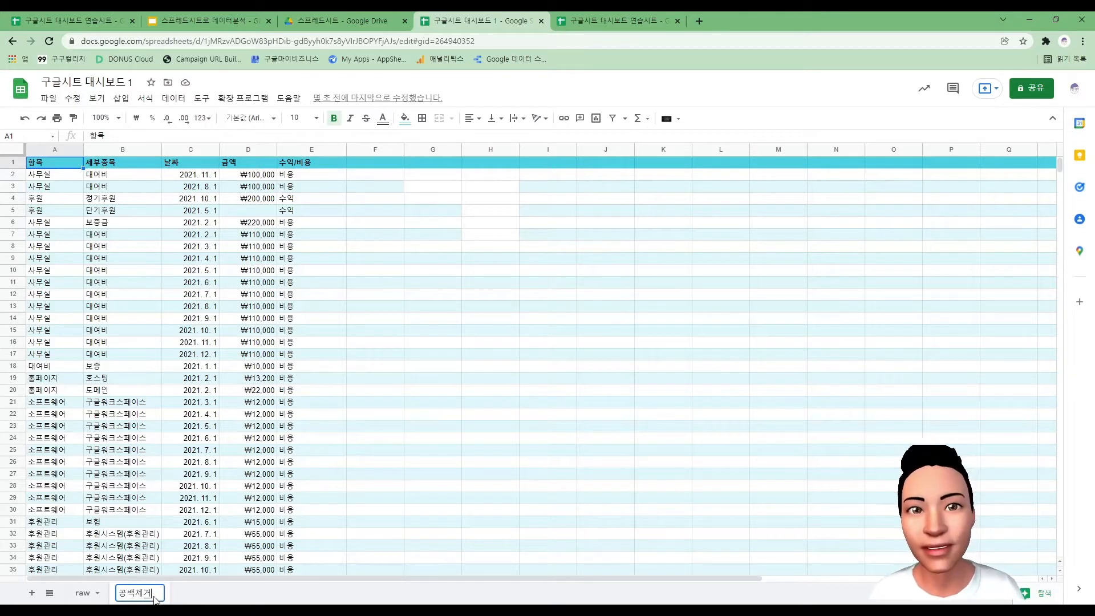
{"action": "key", "text": "Return"}
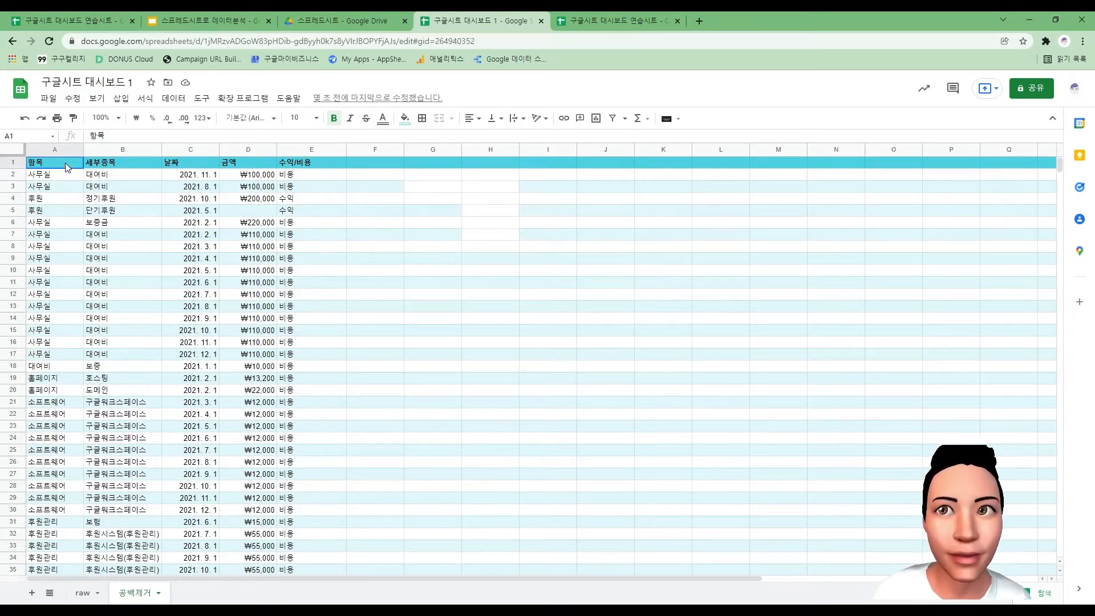
Step: Review the data cleanup suggestions for range A1:E51 on the 공백제거 sheet without applying any of them
{"action": "left_click_drag", "start_coordinate": [67, 166], "coordinate": [318, 603]}
{"action": "left_click_drag", "start_coordinate": [337, 444], "coordinate": [330, 369]}
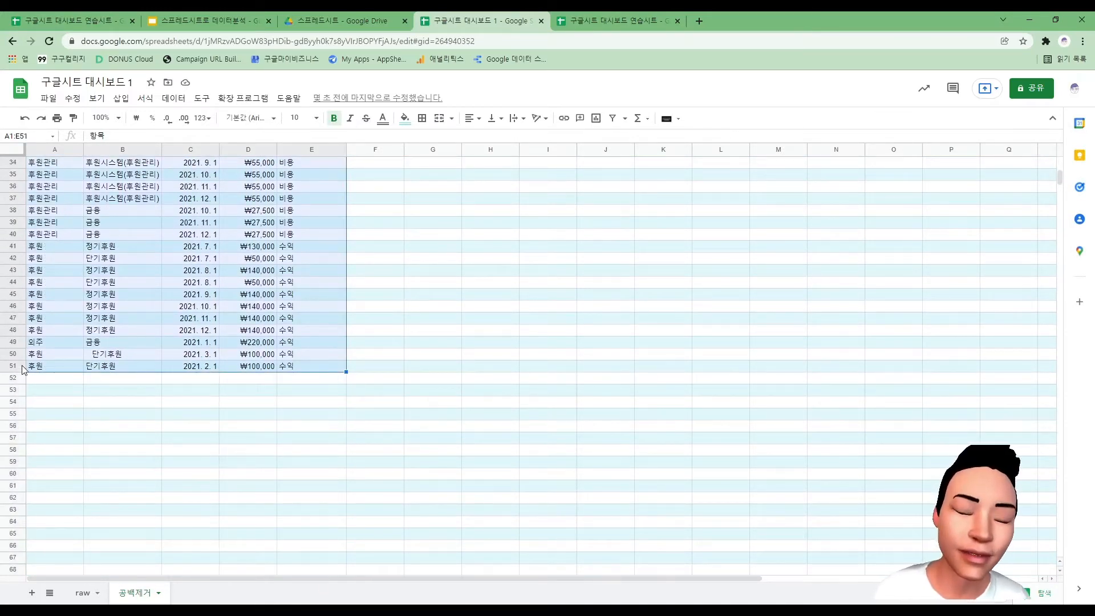
{"action": "scroll", "coordinate": [542, 374], "scroll_direction": "up", "scroll_amount": 5}
{"action": "scroll", "coordinate": [444, 369], "scroll_direction": "up", "scroll_amount": 4}
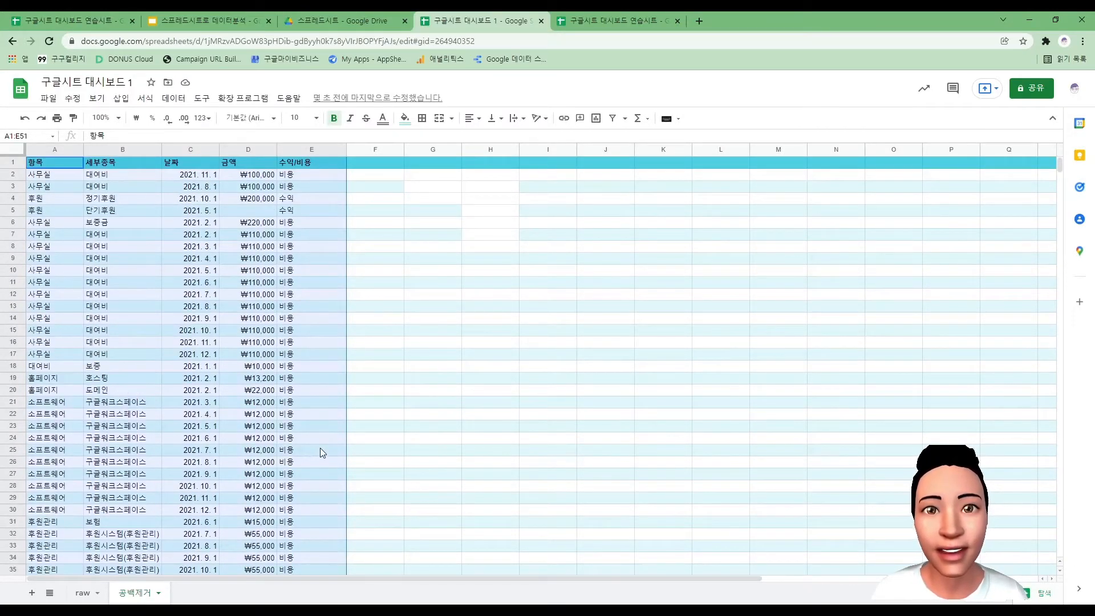
{"action": "left_click", "coordinate": [174, 104]}
{"action": "mouse_move", "coordinate": [291, 340]}
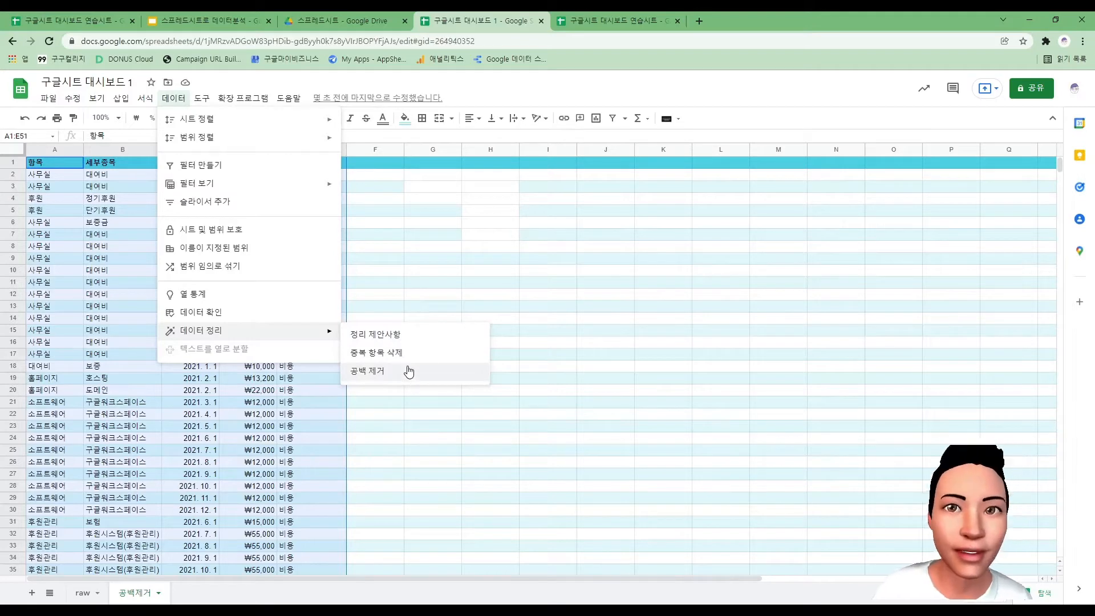
{"action": "left_click", "coordinate": [410, 337]}
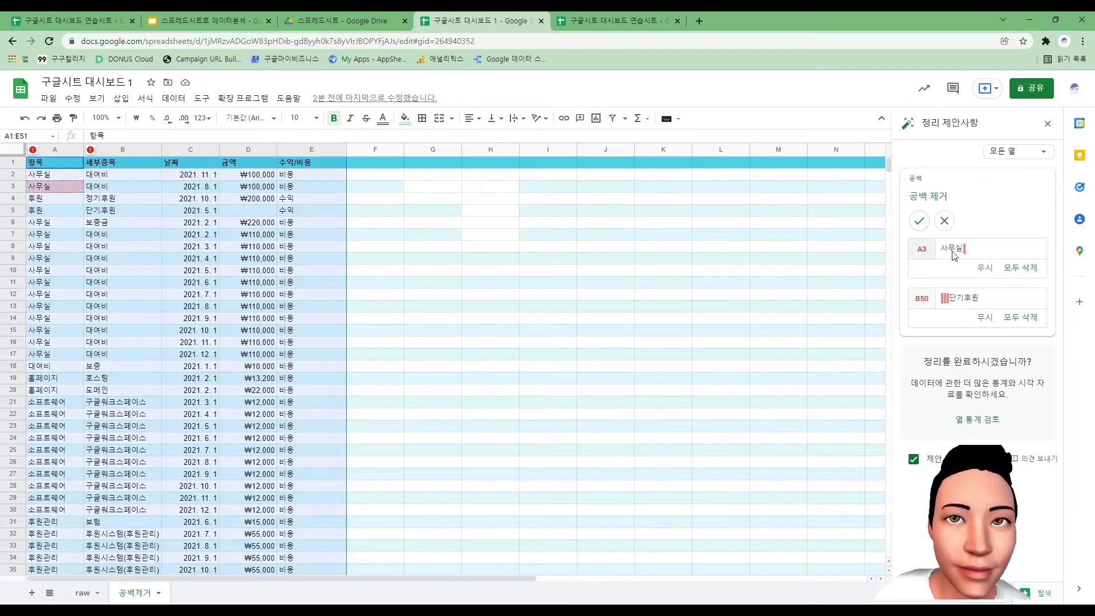
{"action": "left_click", "coordinate": [1049, 123]}
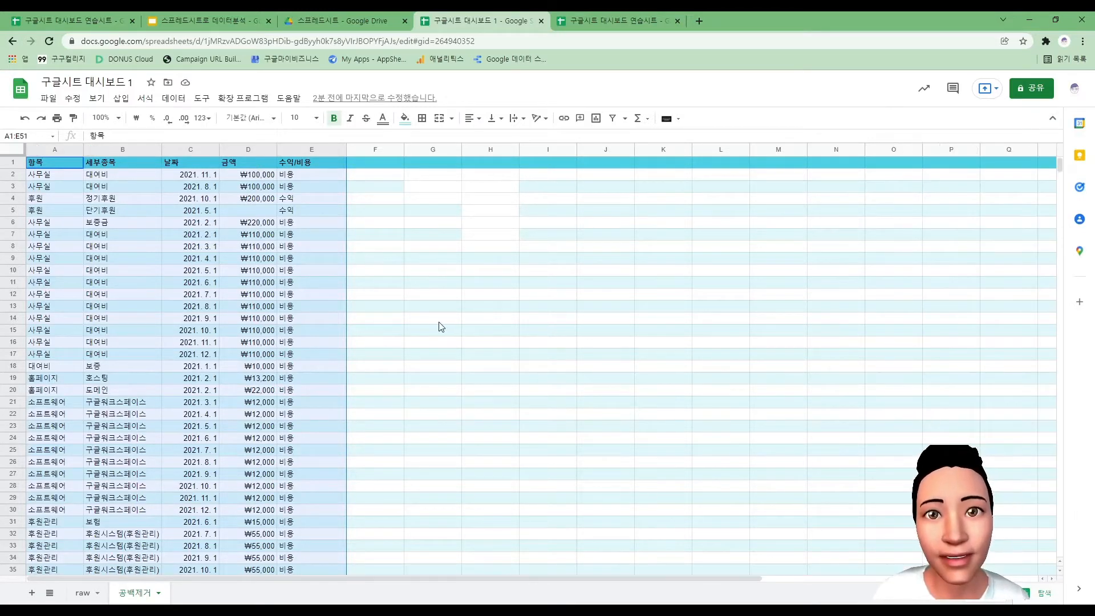
Step: Accept every suggested whitespace removal for range A1:E51 on the 공백제거 sheet using the cleanup suggestions
{"action": "left_click", "coordinate": [381, 300]}
{"action": "left_click_drag", "start_coordinate": [55, 163], "coordinate": [331, 576]}
{"action": "left_click_drag", "start_coordinate": [324, 477], "coordinate": [320, 485]}
{"action": "scroll", "coordinate": [432, 359], "scroll_direction": "up", "scroll_amount": 5}
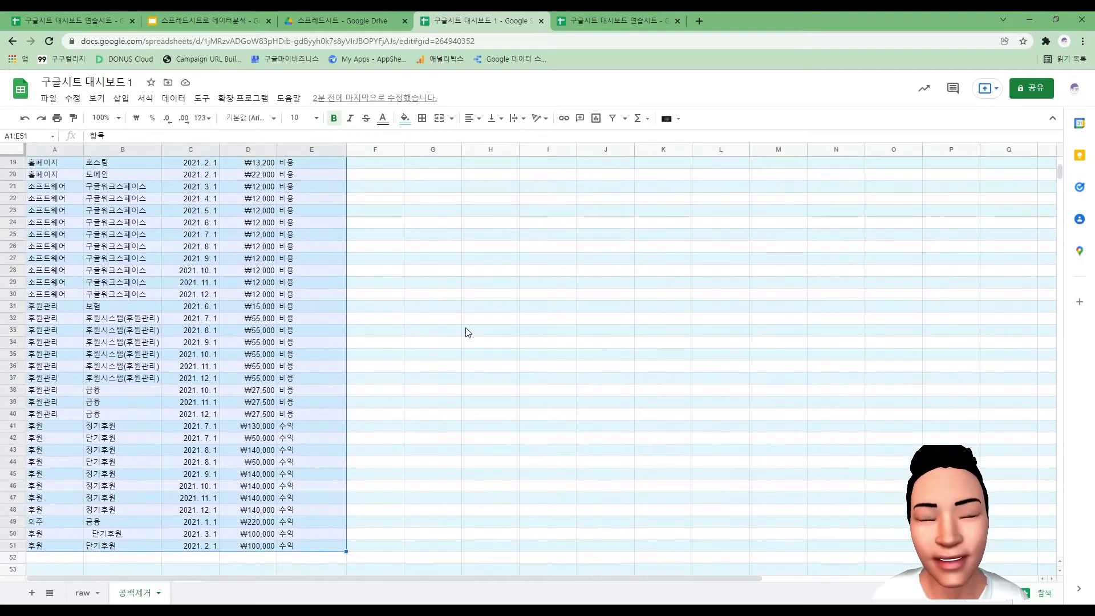
{"action": "scroll", "coordinate": [468, 340], "scroll_direction": "up", "scroll_amount": 3}
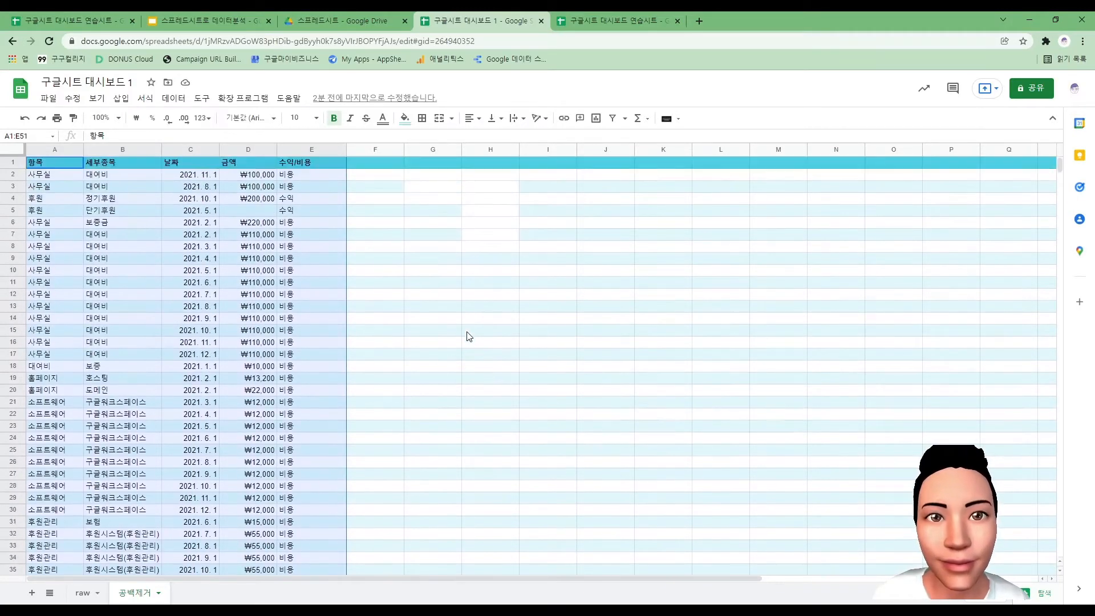
{"action": "left_click", "coordinate": [173, 98]}
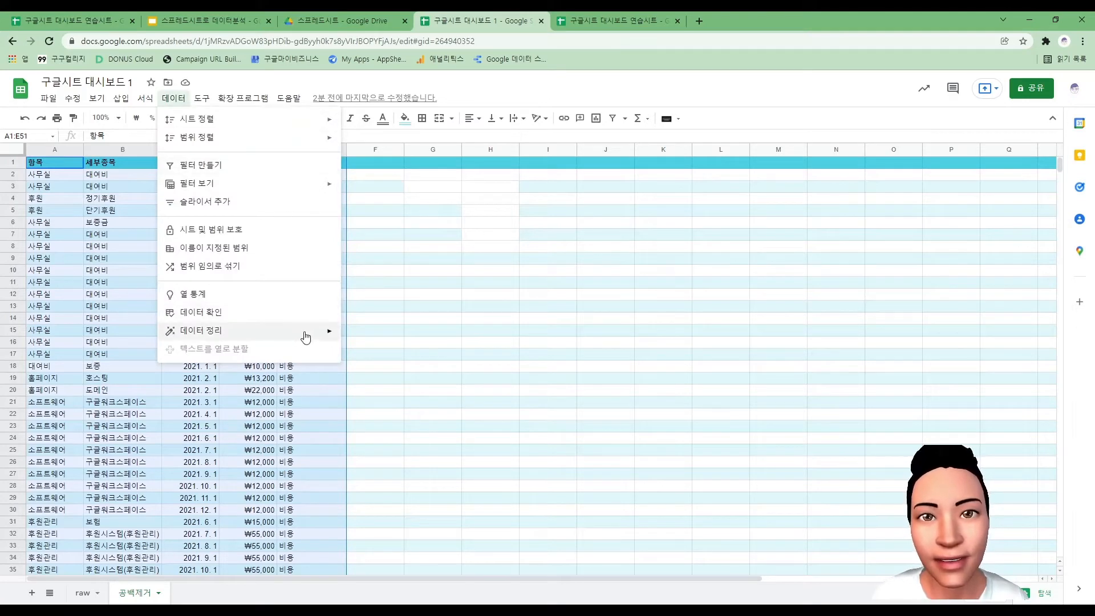
{"action": "mouse_move", "coordinate": [307, 337]}
{"action": "left_click", "coordinate": [376, 341]}
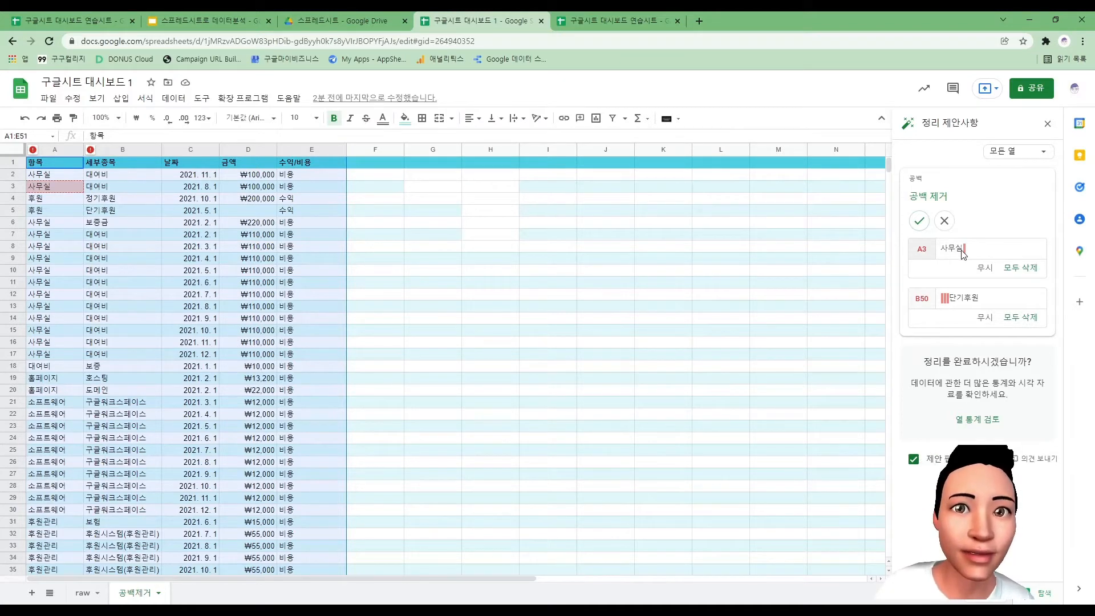
{"action": "left_click", "coordinate": [919, 221]}
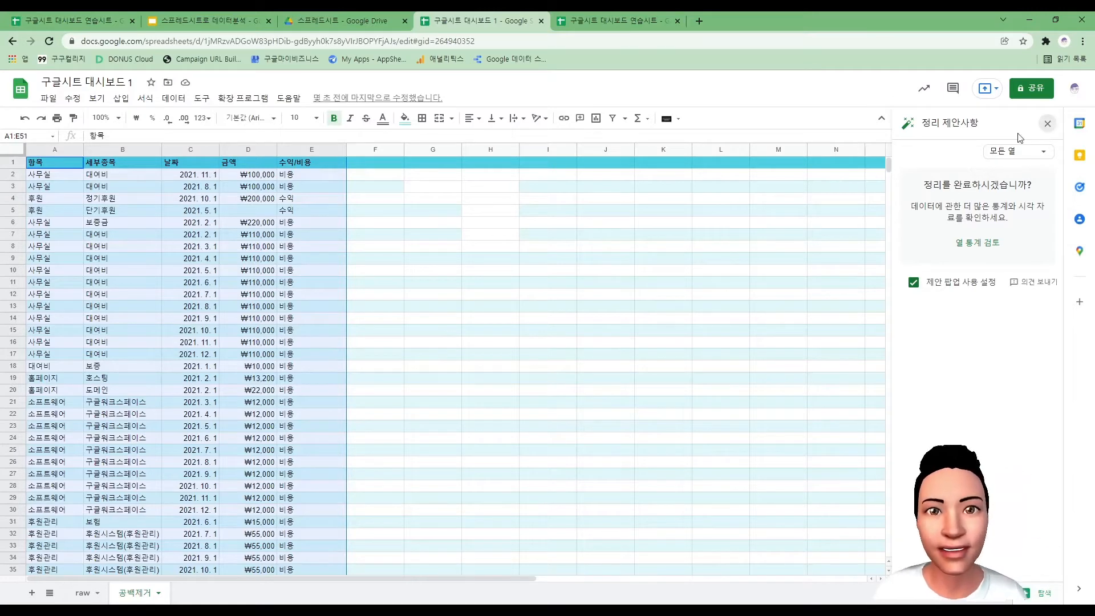
{"action": "left_click", "coordinate": [1047, 123]}
Step: Inspect the text in cell A3 for a trailing space
{"action": "left_click", "coordinate": [69, 190]}
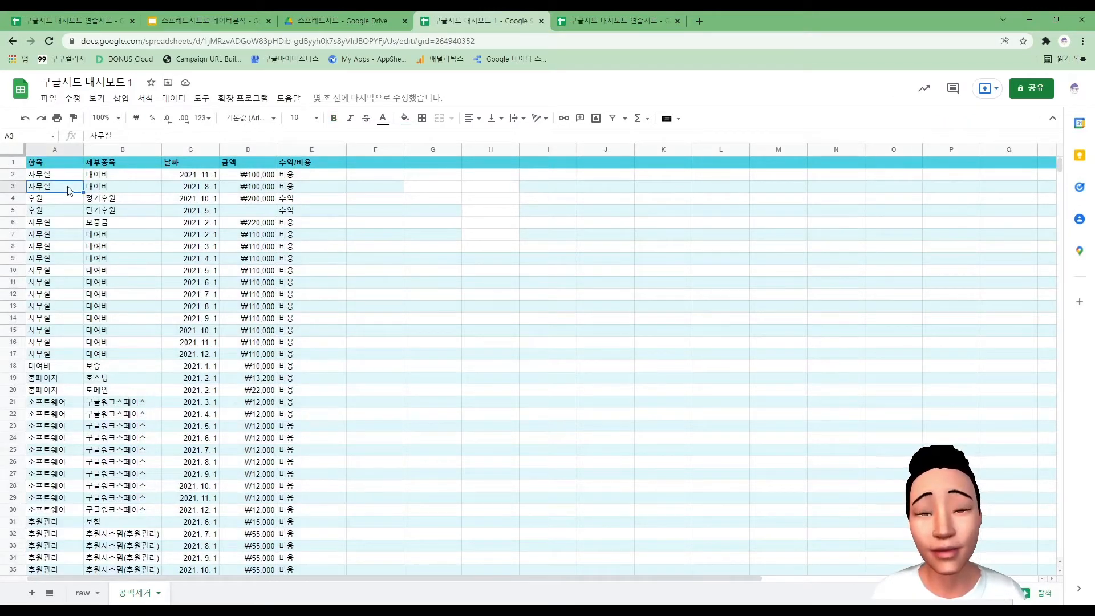
{"action": "double_click", "coordinate": [69, 186]}
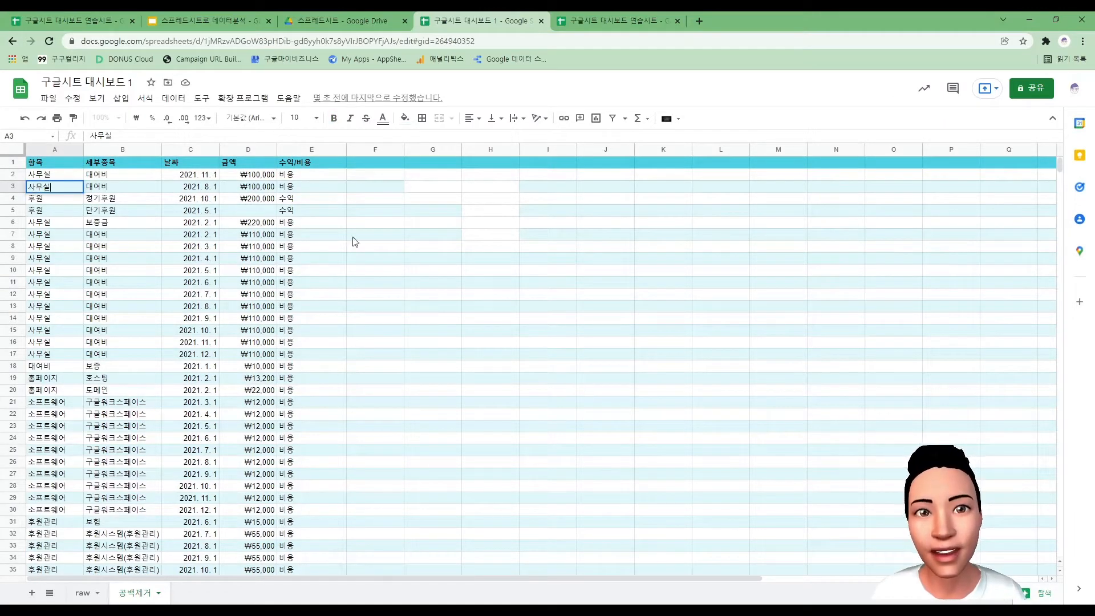
{"action": "left_click", "coordinate": [406, 248]}
{"action": "double_click", "coordinate": [60, 187]}
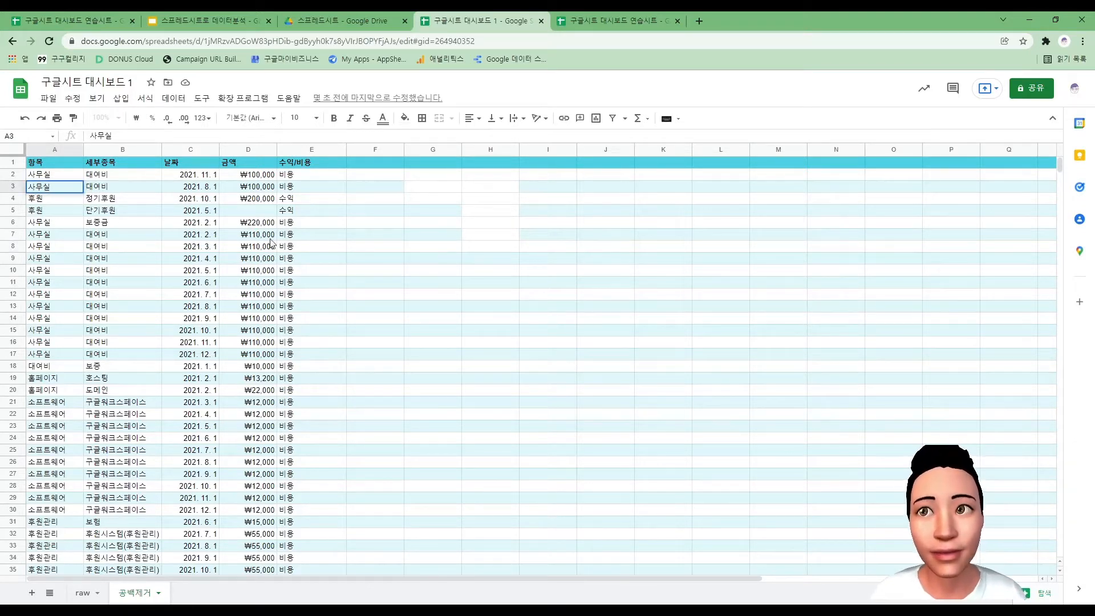
{"action": "left_click", "coordinate": [375, 262]}
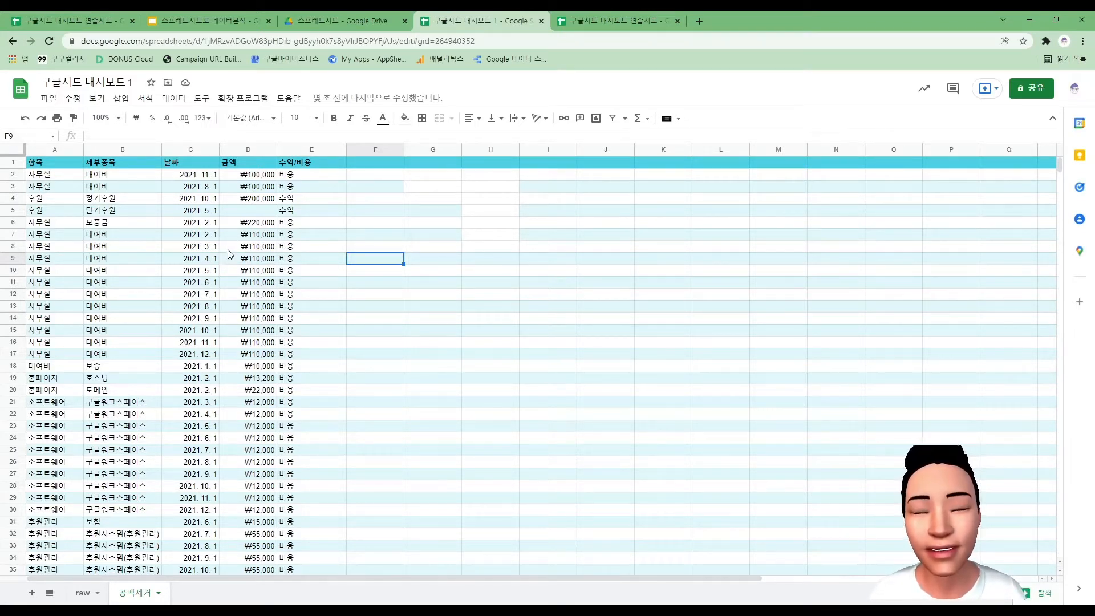
Step: Recheck range A1:E51 for remaining cleanup suggestions and return to the start of the sheet
{"action": "left_click_drag", "start_coordinate": [44, 164], "coordinate": [342, 320]}
{"action": "left_click", "coordinate": [175, 101]}
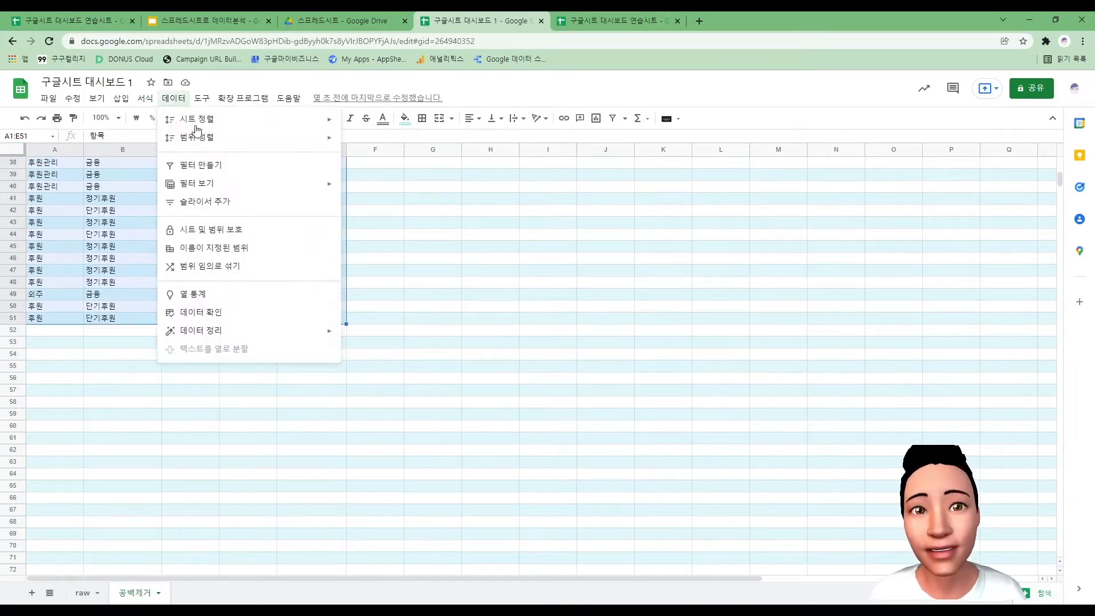
{"action": "mouse_move", "coordinate": [264, 332]}
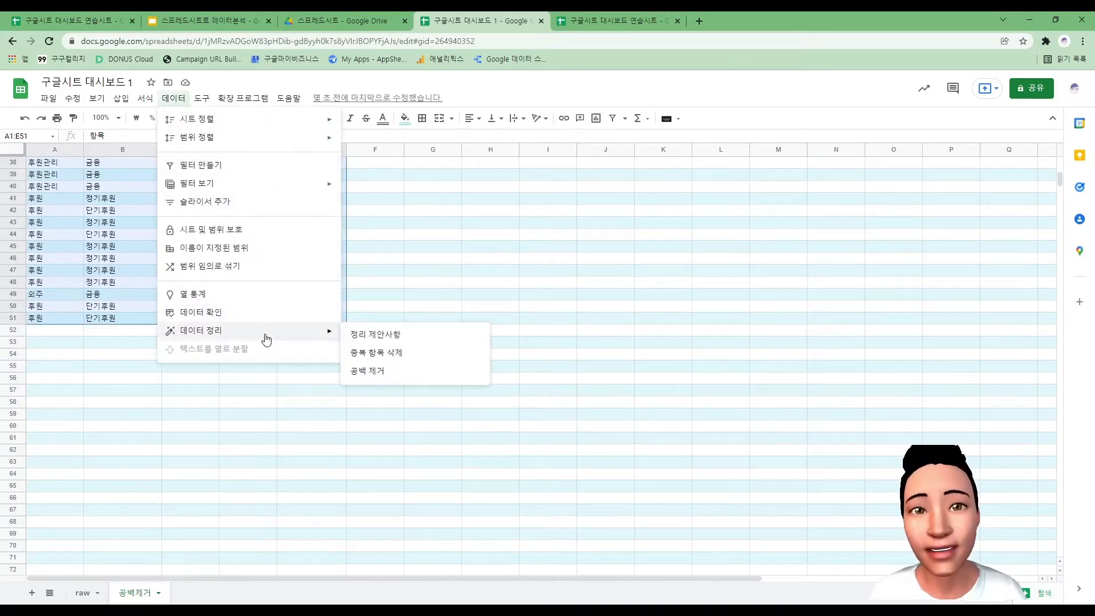
{"action": "left_click", "coordinate": [370, 338]}
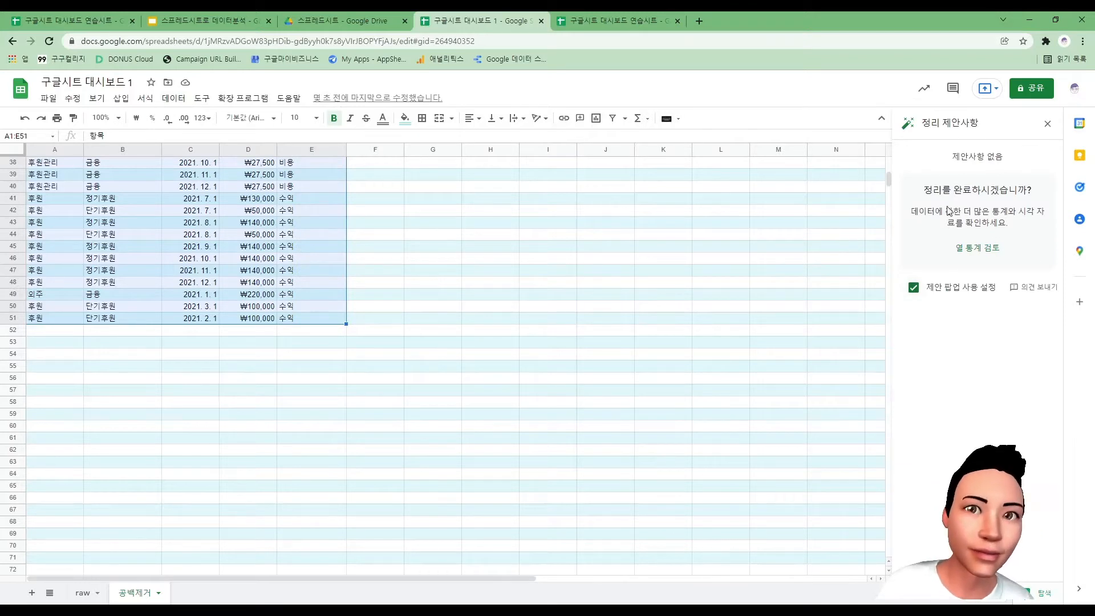
{"action": "left_click", "coordinate": [1047, 123]}
{"action": "left_click", "coordinate": [536, 356]}
{"action": "scroll", "coordinate": [484, 337], "scroll_direction": "up", "scroll_amount": 10}
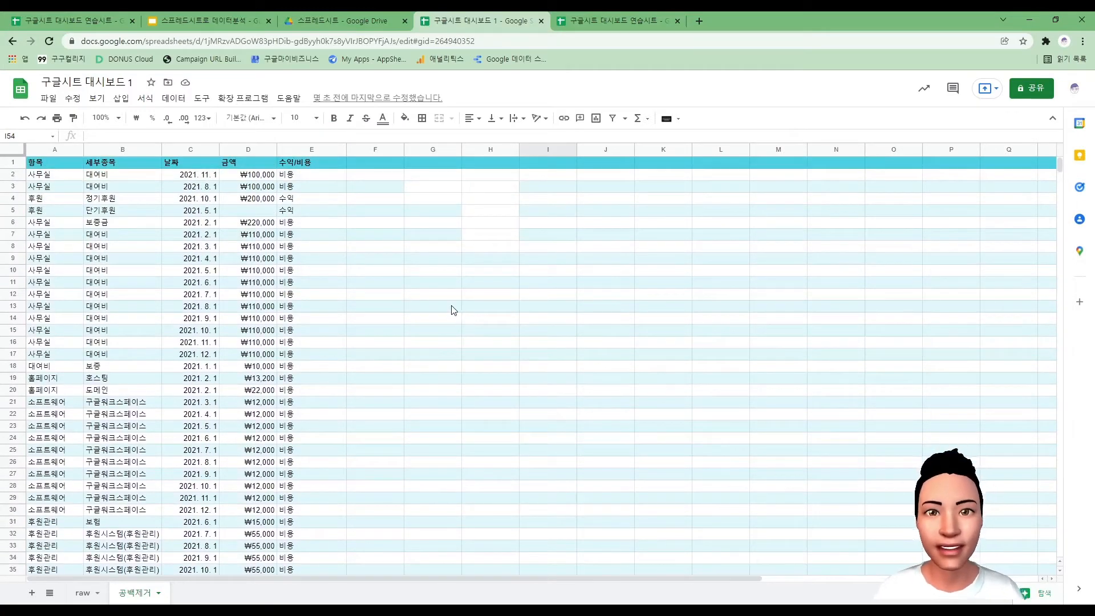
Step: Undo the recent changes back past the whitespace removal and the creation of the 공백제거 copy
{"action": "key", "text": "ctrl+z"}
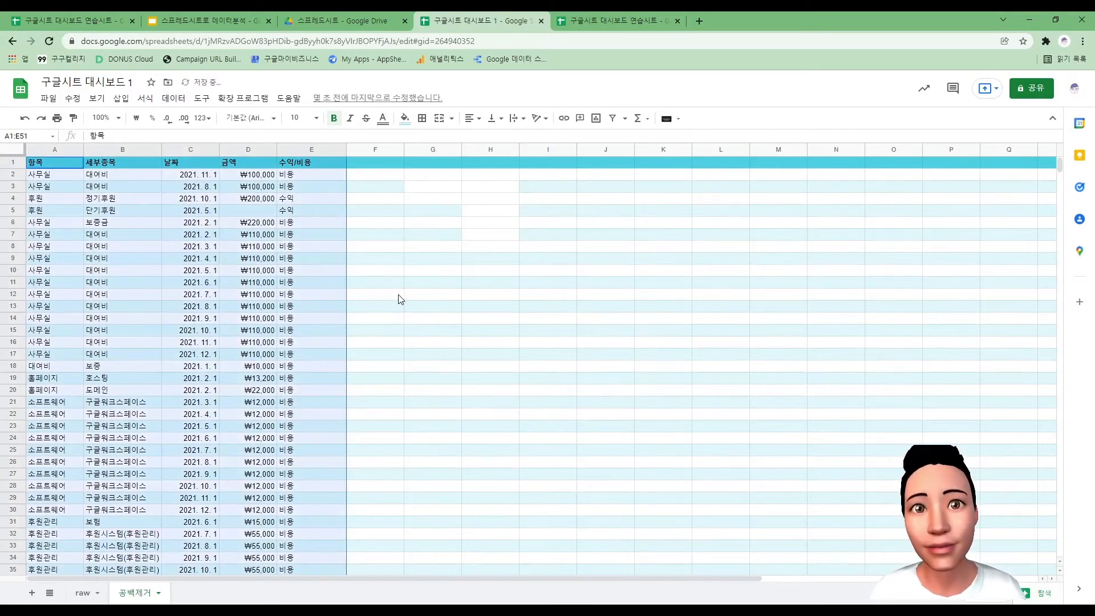
{"action": "key", "text": "ctrl+z"}
{"action": "left_click", "coordinate": [399, 297]}
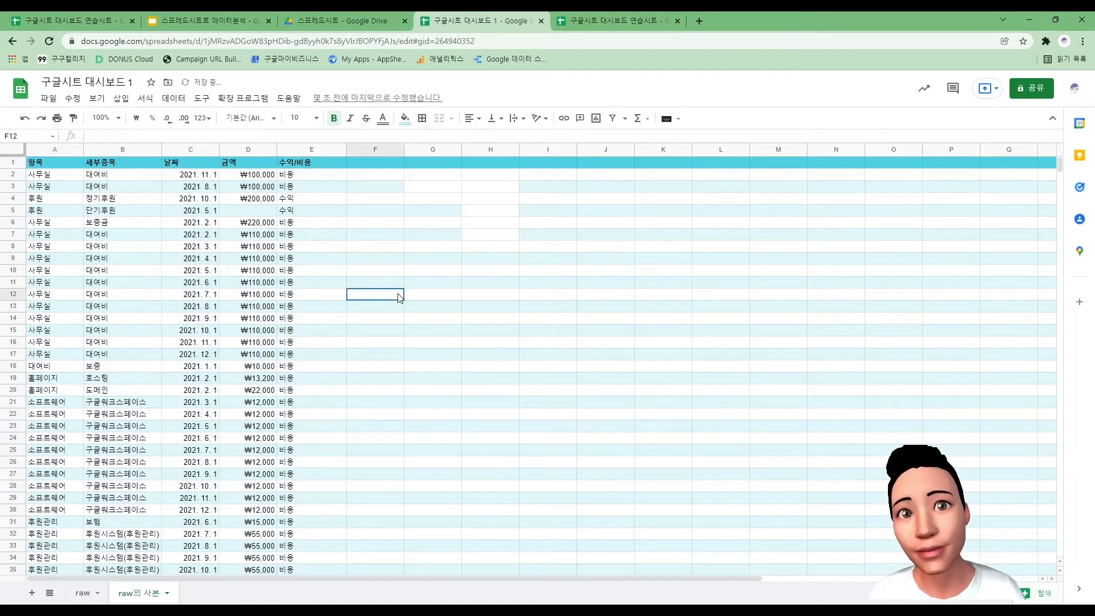
{"action": "key", "text": "ctrl+z"}
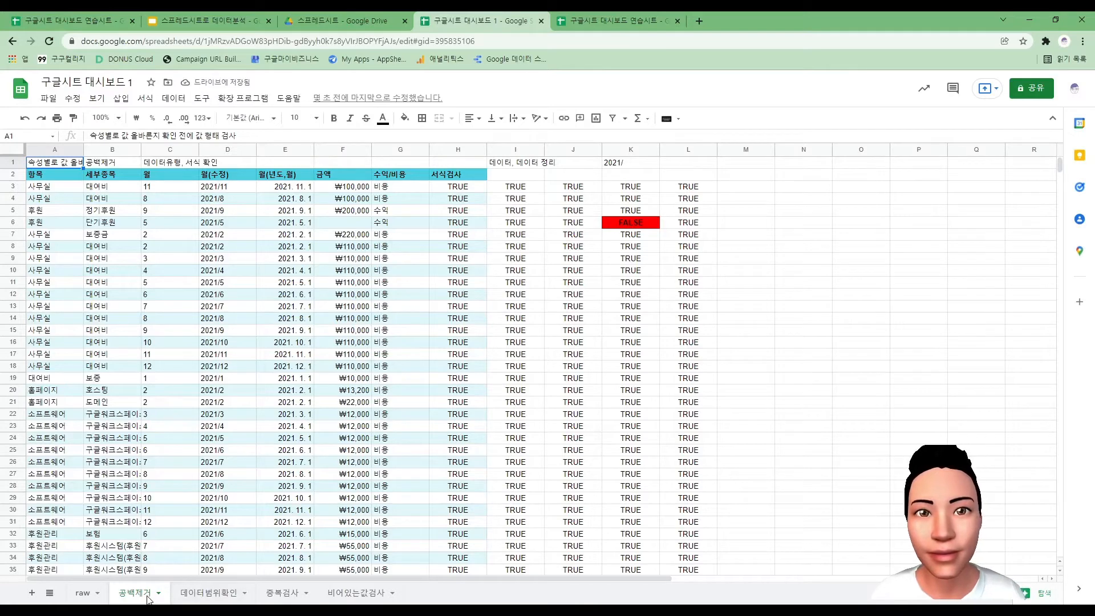
Step: Delete the four sheets 공백제거, 데이터범위확인, 중복검사 and 비어있는값검사, leaving only raw
{"action": "left_click", "coordinate": [345, 595]}
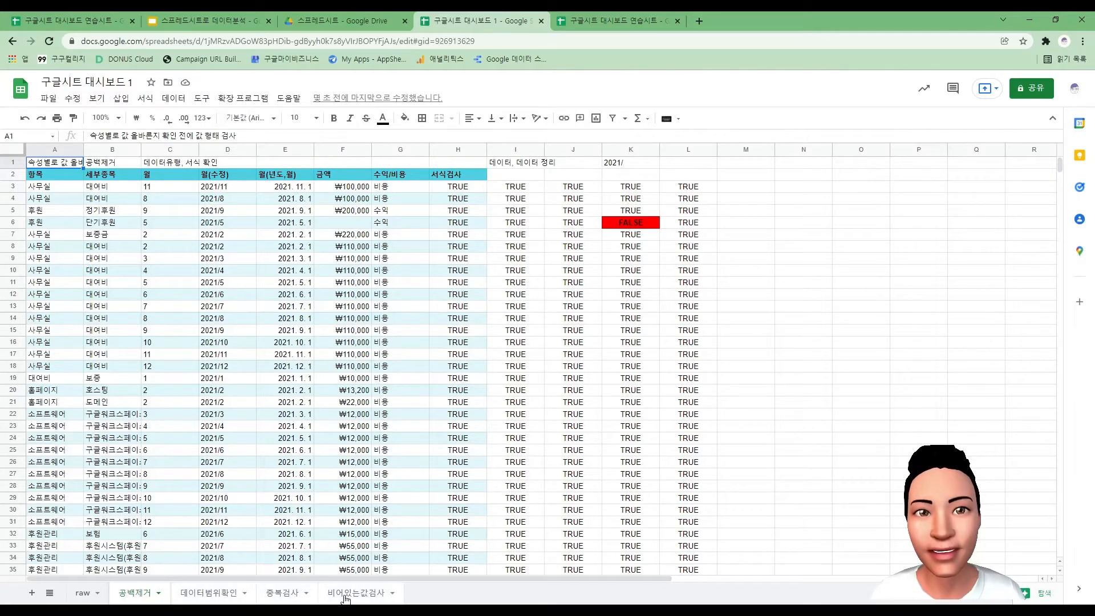
{"action": "right_click", "coordinate": [347, 597]}
{"action": "left_click", "coordinate": [363, 395]}
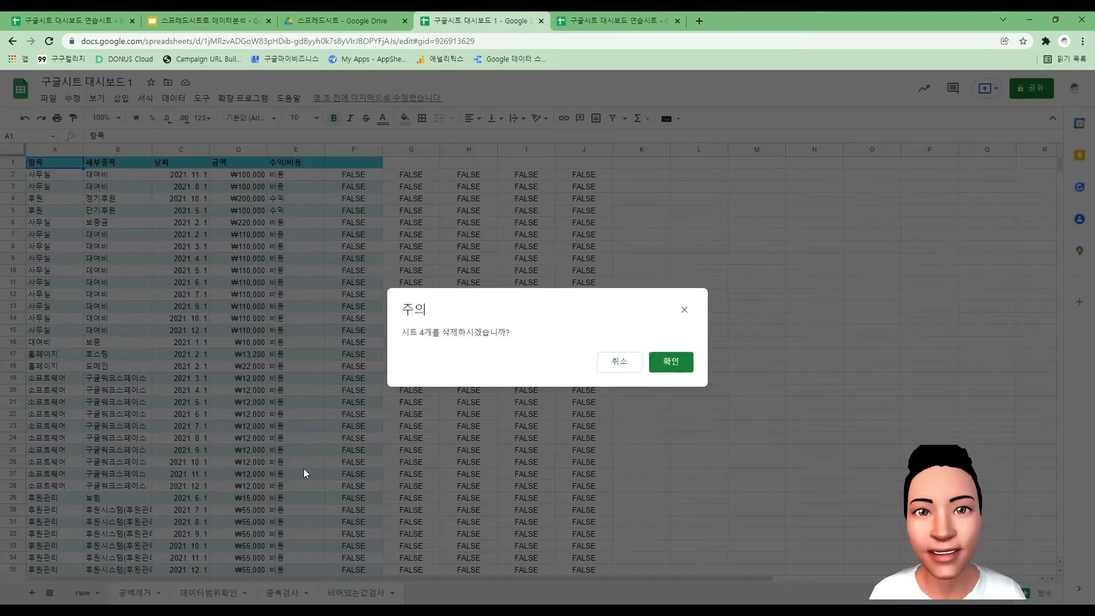
{"action": "left_click", "coordinate": [673, 373]}
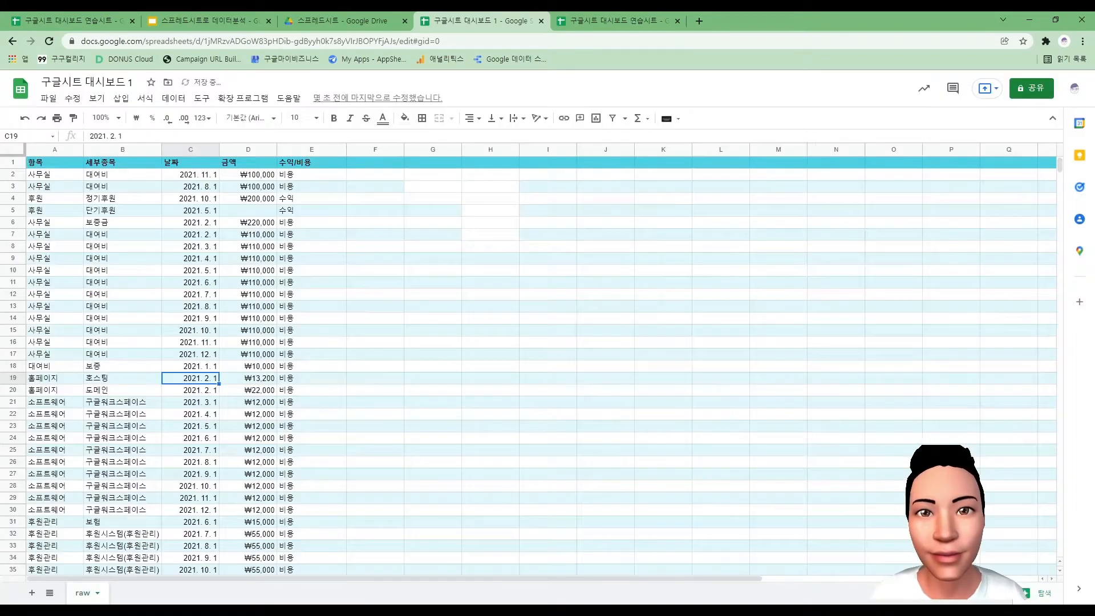
Step: Duplicate the raw sheet again and name the new copy 공백제거
{"action": "right_click", "coordinate": [86, 595]}
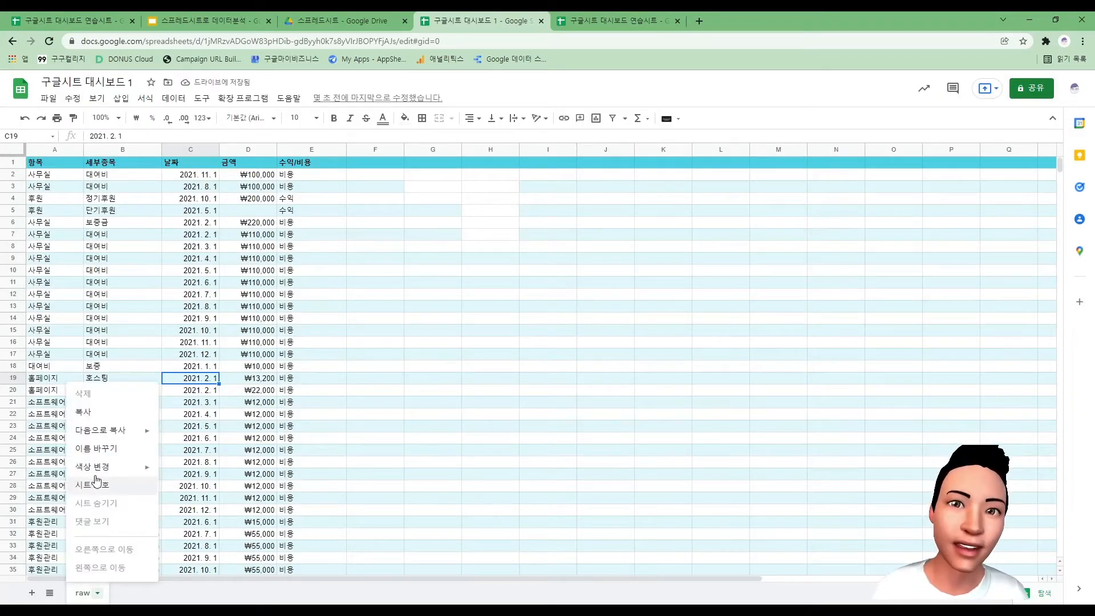
{"action": "left_click", "coordinate": [106, 415]}
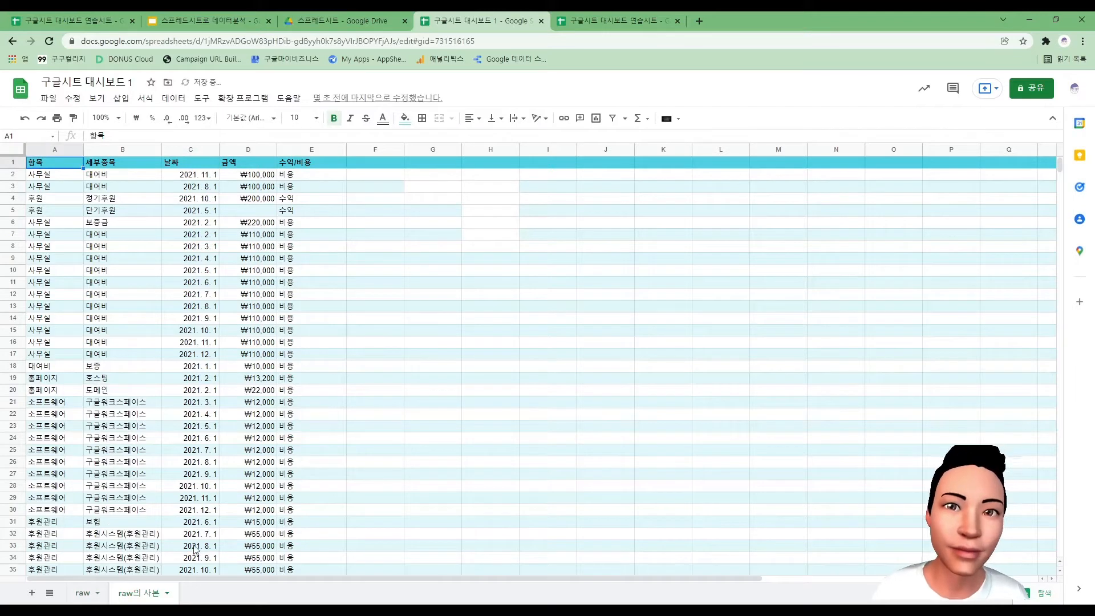
{"action": "double_click", "coordinate": [146, 593]}
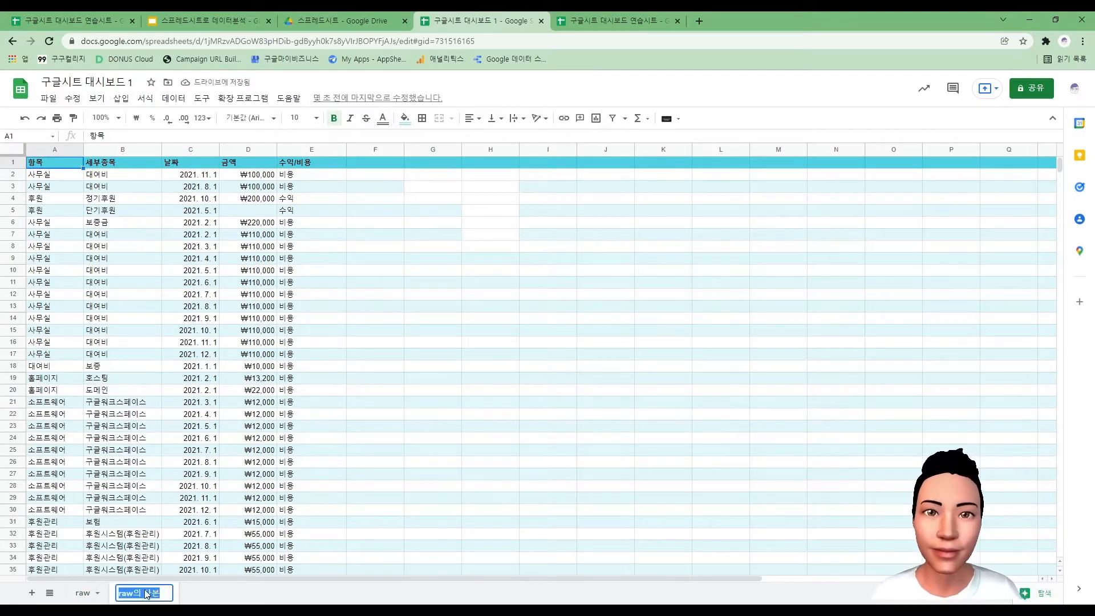
{"action": "type", "text": "공비"}
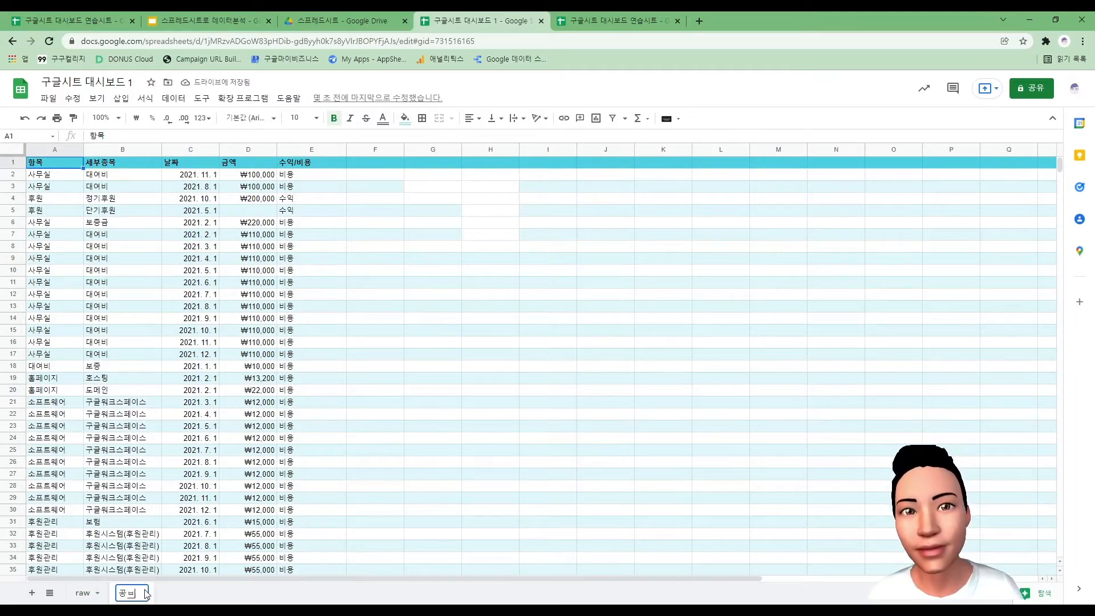
{"action": "type", "text": "제거"}
{"action": "key", "text": "Return"}
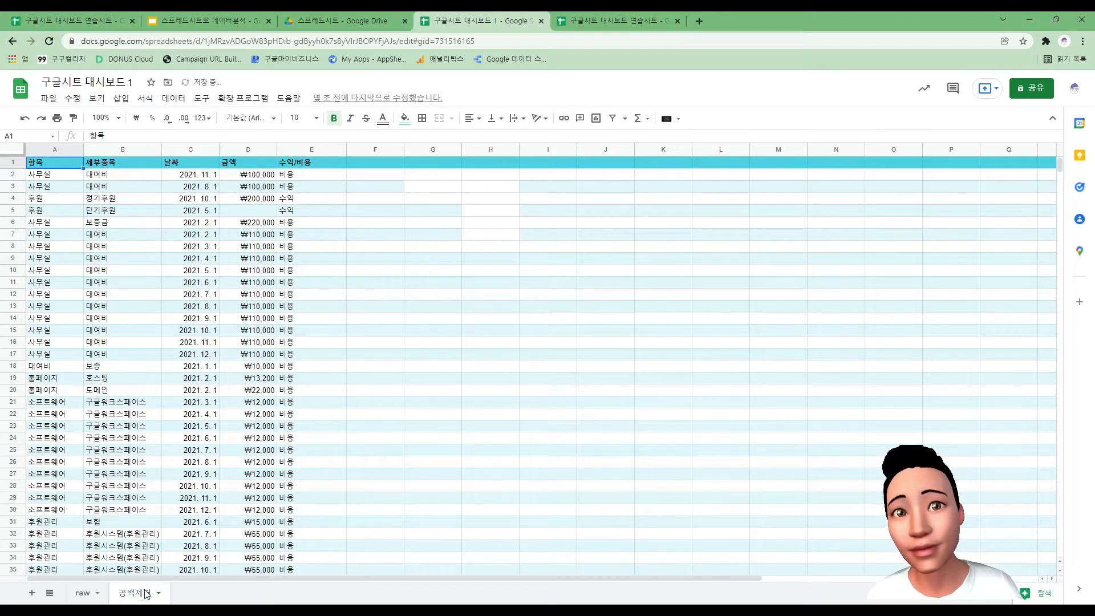
{"action": "left_click", "coordinate": [482, 371]}
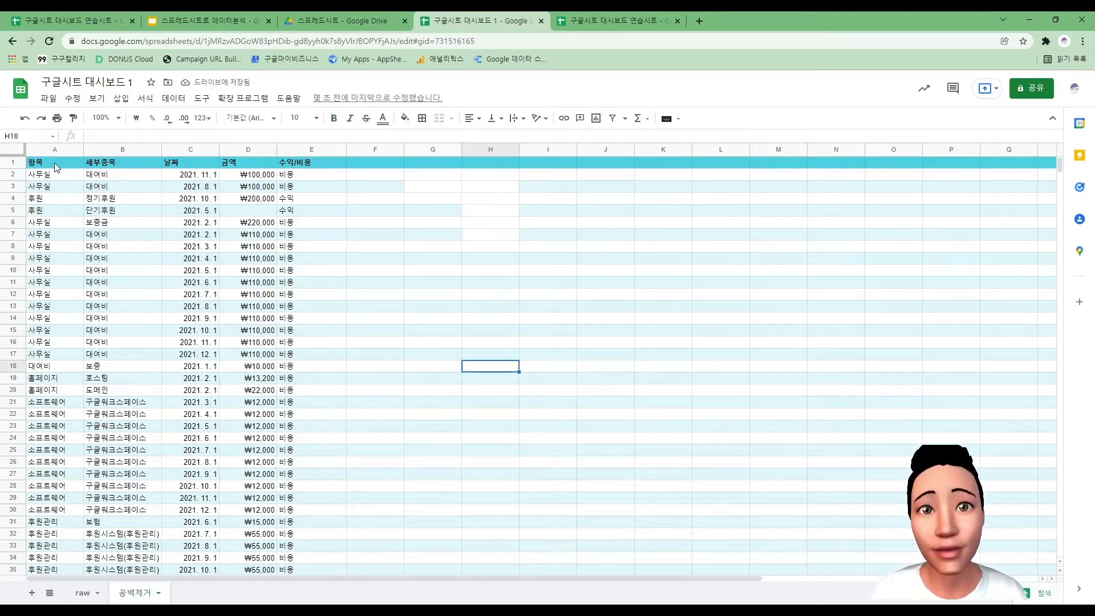
Step: Trim whitespace directly from all cells in range A1:E51 on the 공백제거 sheet
{"action": "left_click_drag", "start_coordinate": [55, 163], "coordinate": [329, 531]}
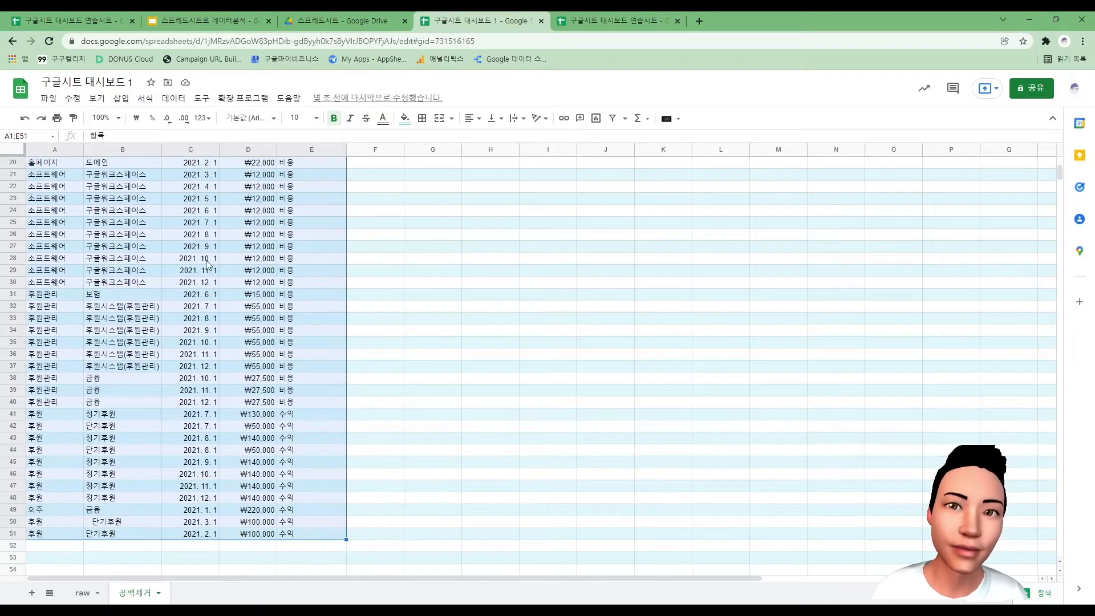
{"action": "left_click", "coordinate": [180, 100]}
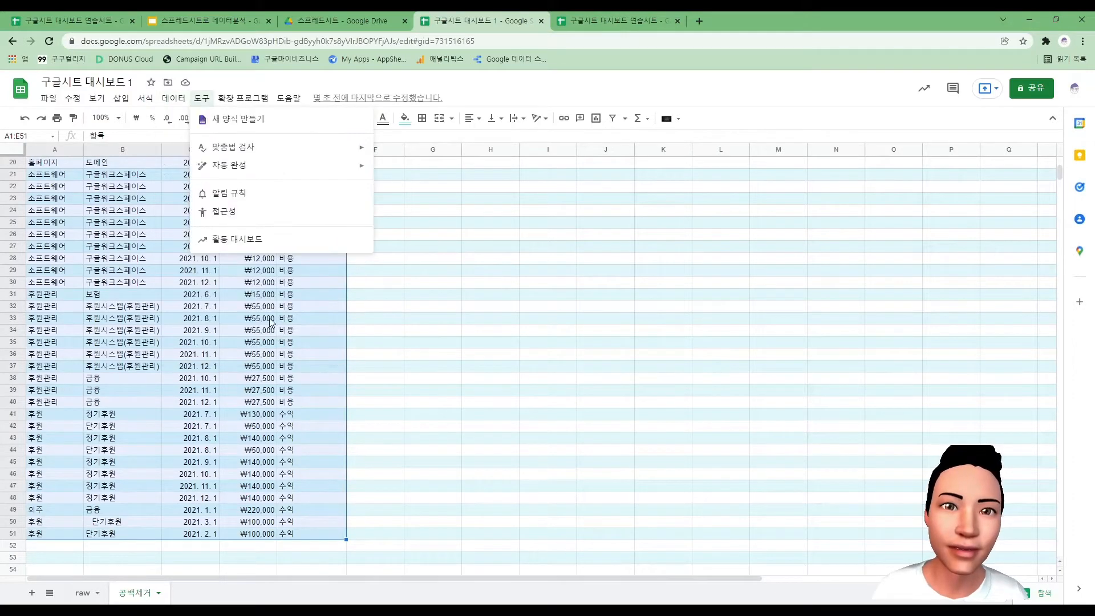
{"action": "mouse_move", "coordinate": [273, 335]}
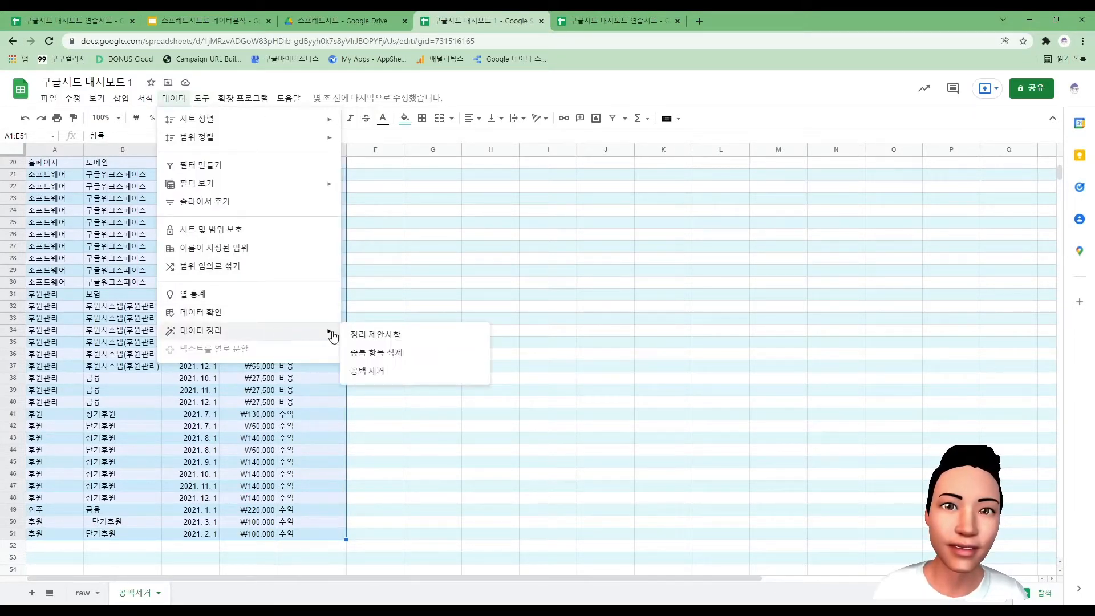
{"action": "left_click", "coordinate": [413, 370]}
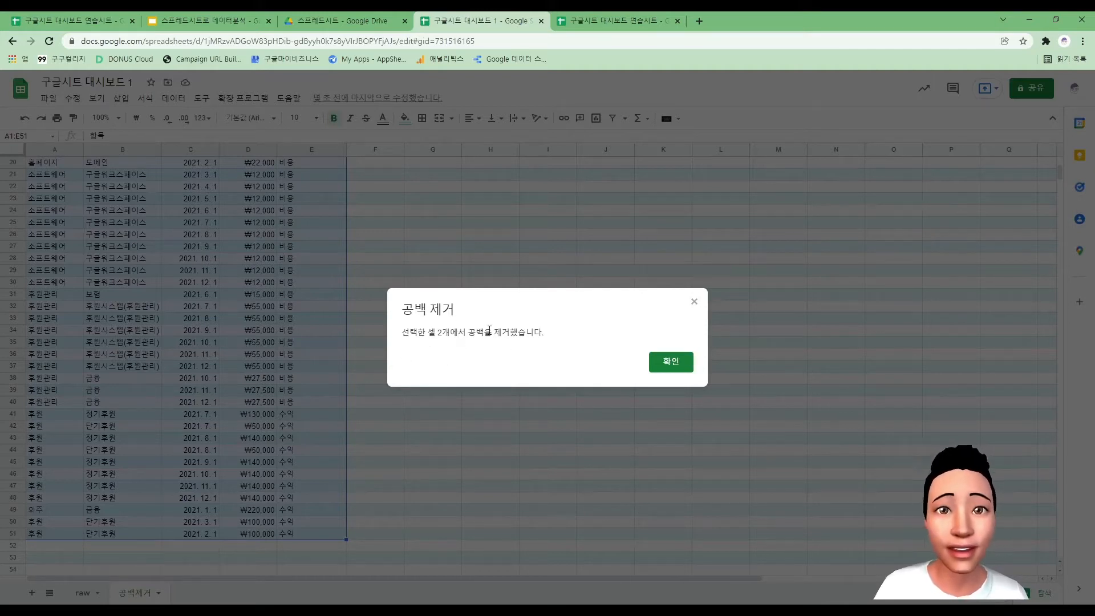
{"action": "left_click", "coordinate": [678, 365]}
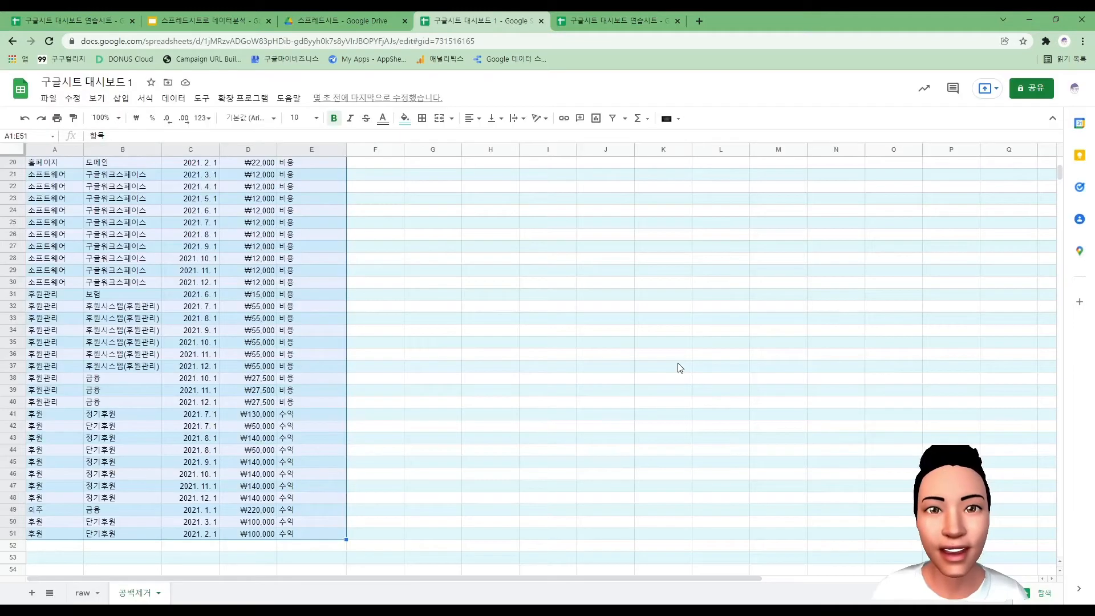
Step: Look over the trimmed data on the 공백제거 sheet, including the 항목 entries in A2:A4
{"action": "left_click", "coordinate": [485, 358]}
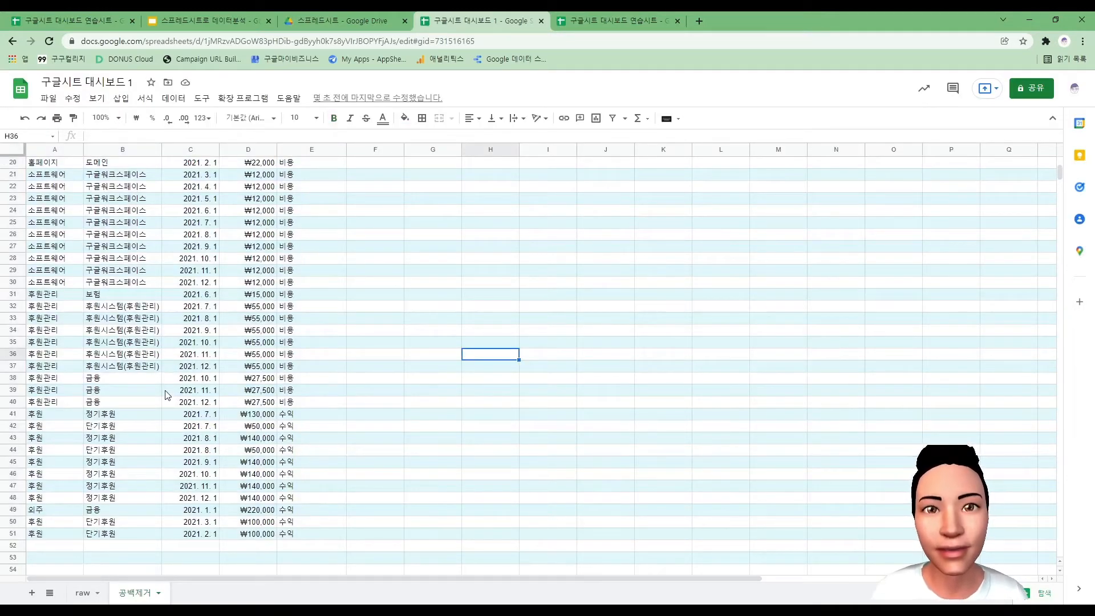
{"action": "scroll", "coordinate": [227, 368], "scroll_direction": "up", "scroll_amount": 5}
{"action": "scroll", "coordinate": [227, 365], "scroll_direction": "up", "scroll_amount": 2}
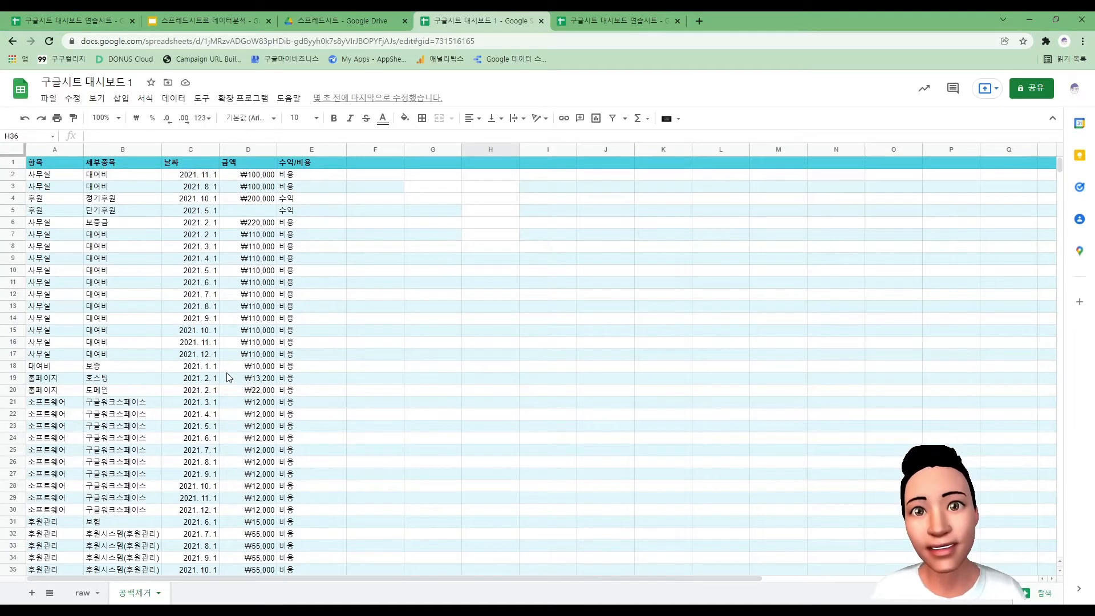
{"action": "double_click", "coordinate": [375, 353]}
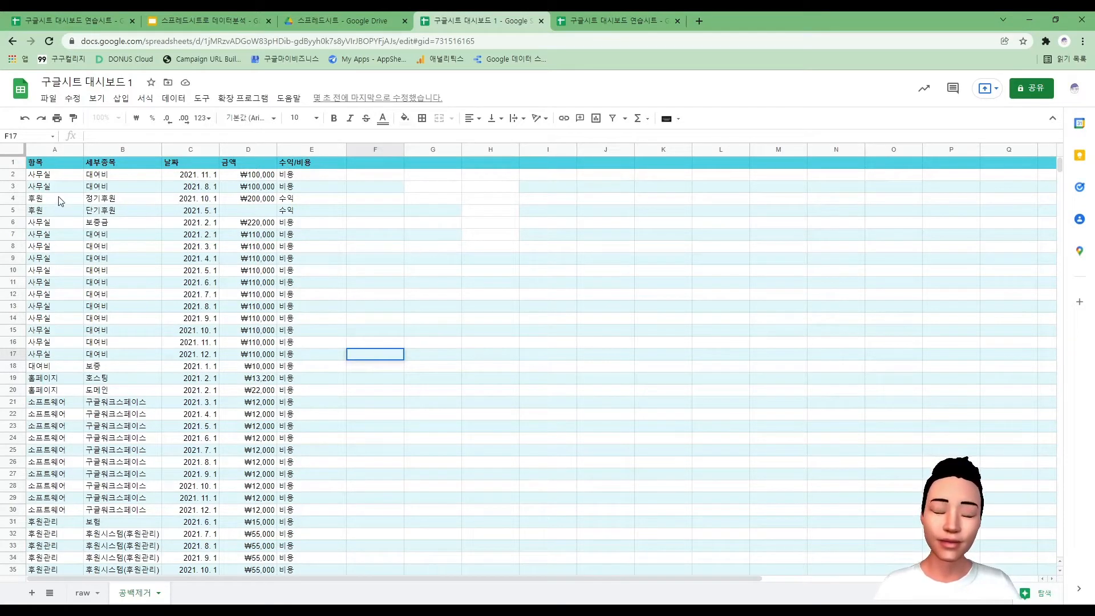
{"action": "left_click_drag", "start_coordinate": [61, 176], "coordinate": [57, 199]}
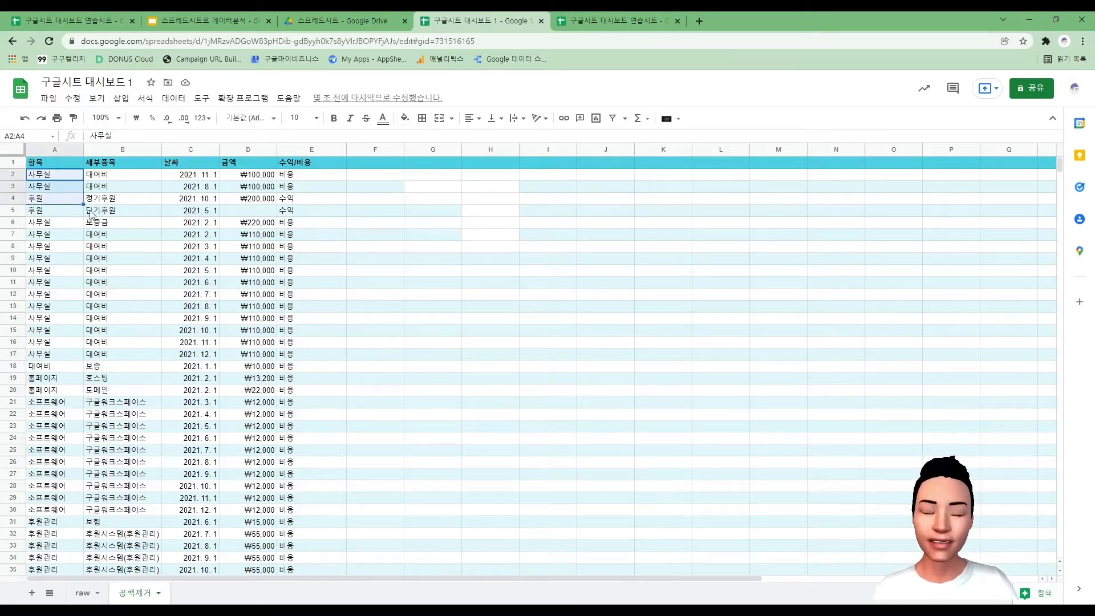
{"action": "left_click", "coordinate": [376, 235]}
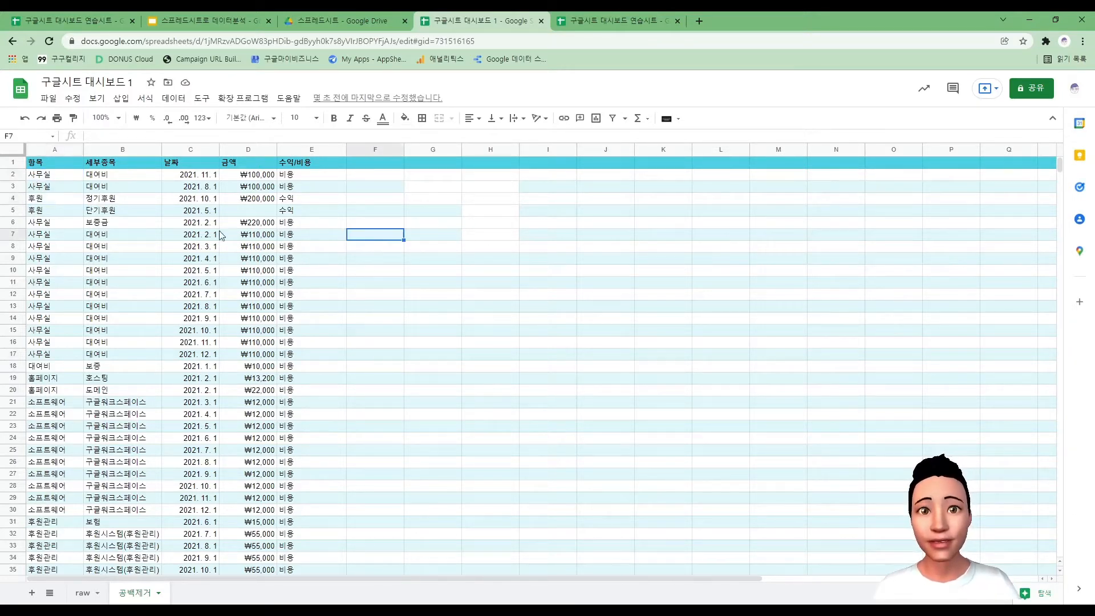
{"action": "left_click", "coordinate": [46, 177]}
{"action": "left_click", "coordinate": [53, 201]}
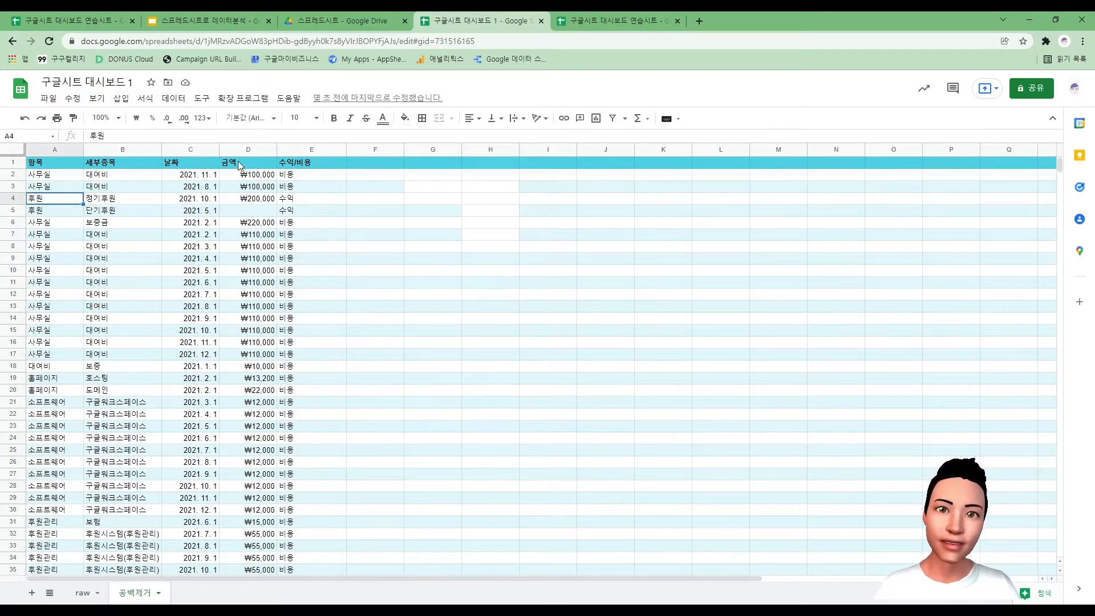
{"action": "left_click", "coordinate": [44, 178]}
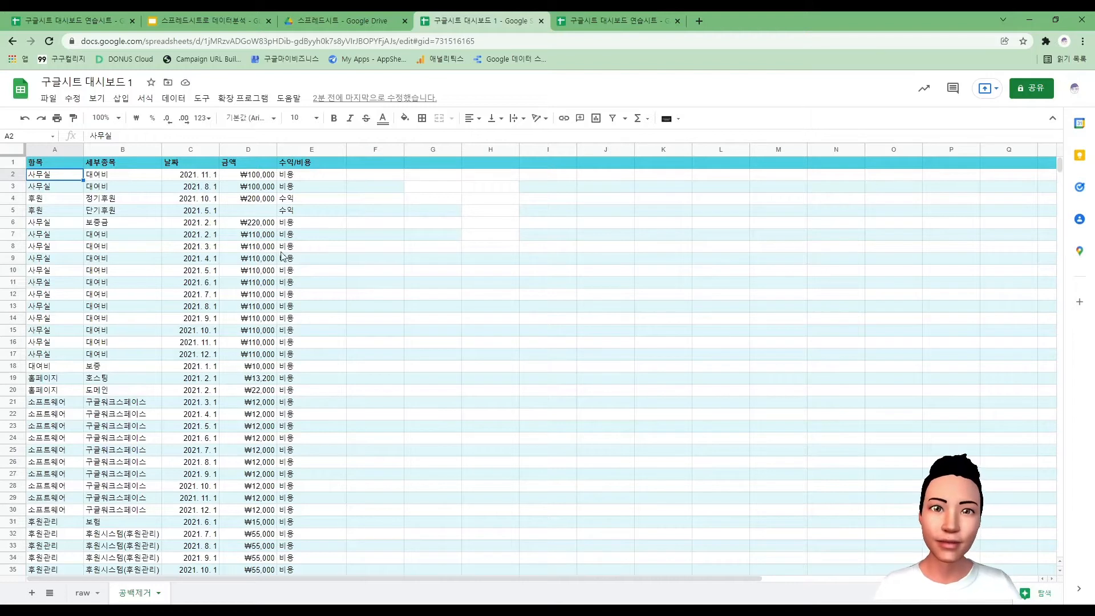
Step: Enter the formula =istext(A2) in cell F2 to test whether the 항목 entry is text
{"action": "left_click", "coordinate": [393, 177]}
{"action": "type", "text": "="}
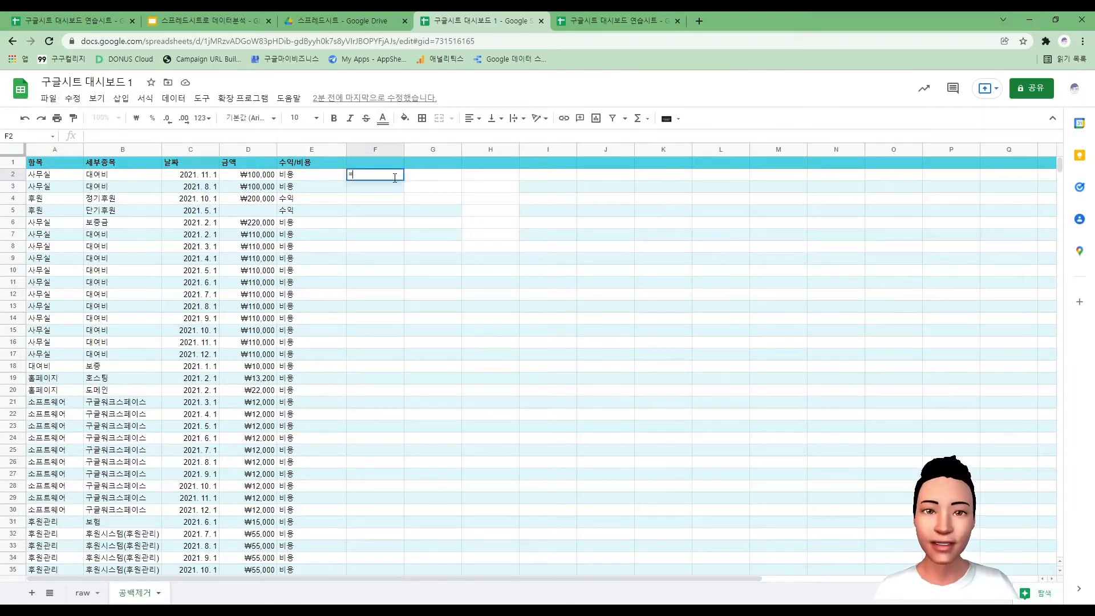
{"action": "type", "text": "istext"}
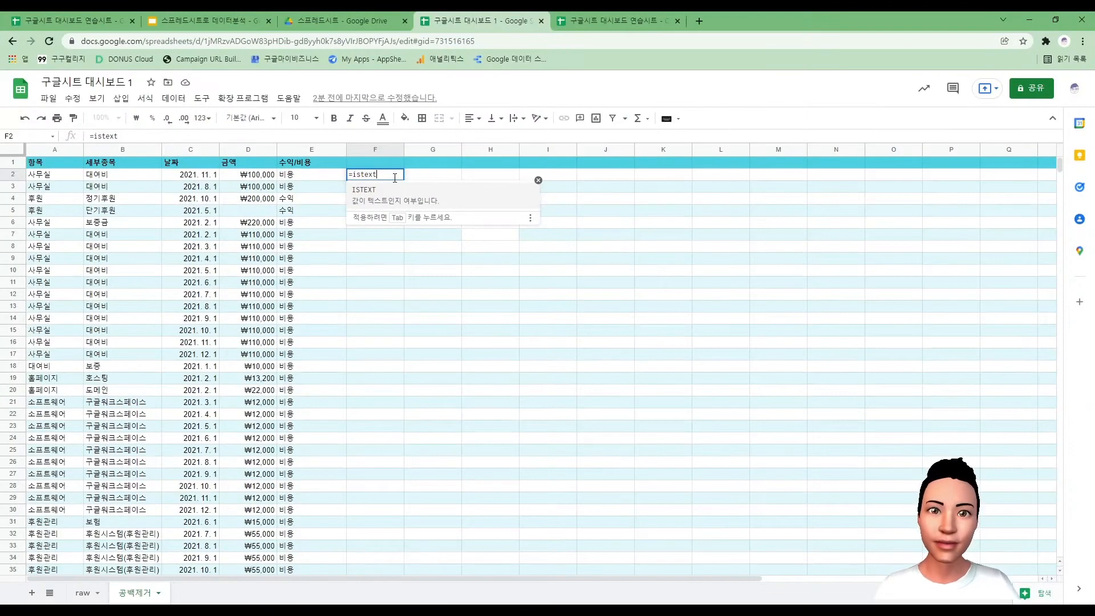
{"action": "type", "text": "("}
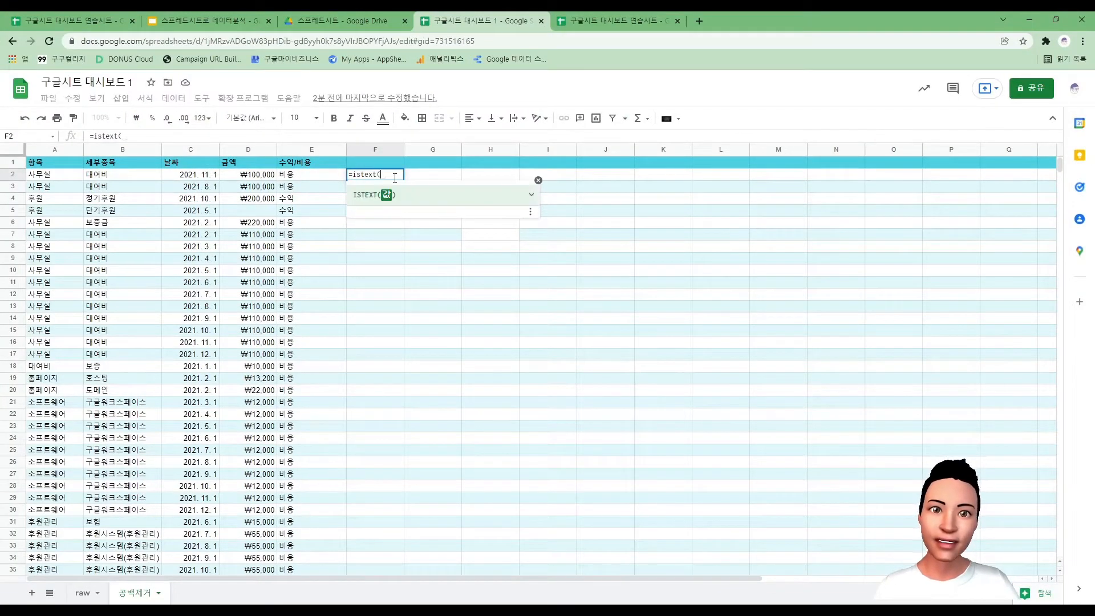
{"action": "key", "text": "Left"}
{"action": "key", "text": "Left"}
{"action": "key", "text": "Left"}
{"action": "key", "text": "Left"}
{"action": "key", "text": "Left"}
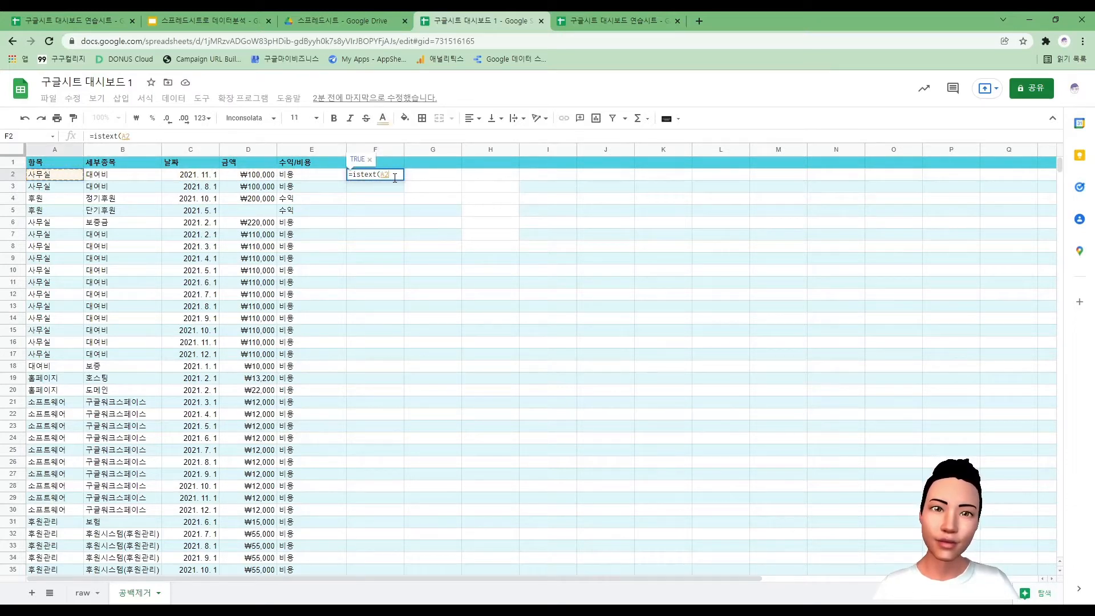
{"action": "type", "text": ")"}
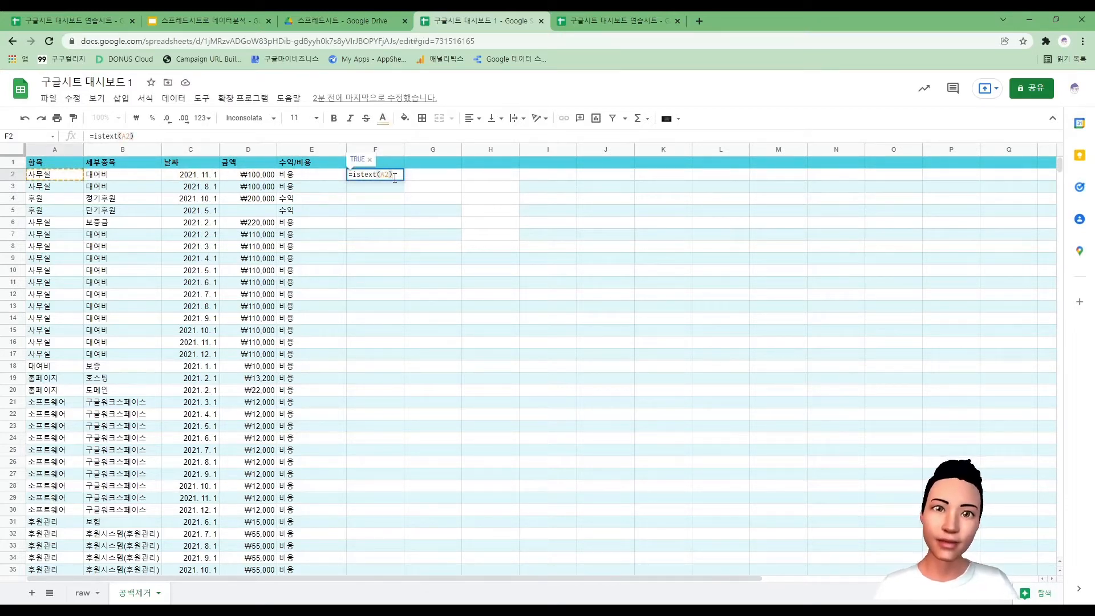
{"action": "key", "text": "Return"}
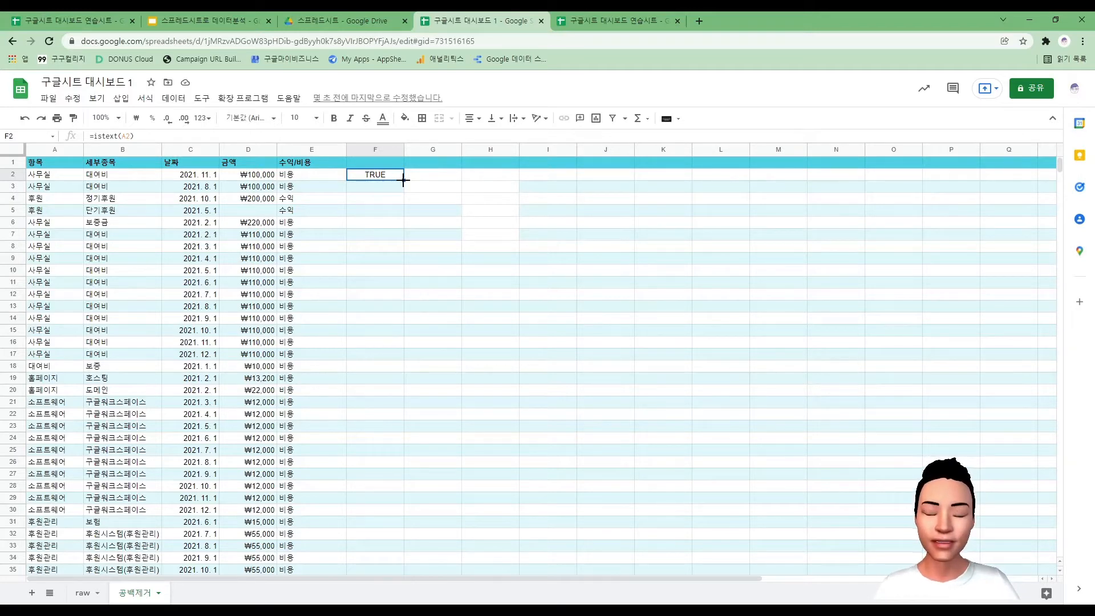
Step: Fill the ISTEXT formula from F2 down through F51 and check the last filled row
{"action": "scroll", "coordinate": [342, 420], "scroll_direction": "down", "scroll_amount": 5}
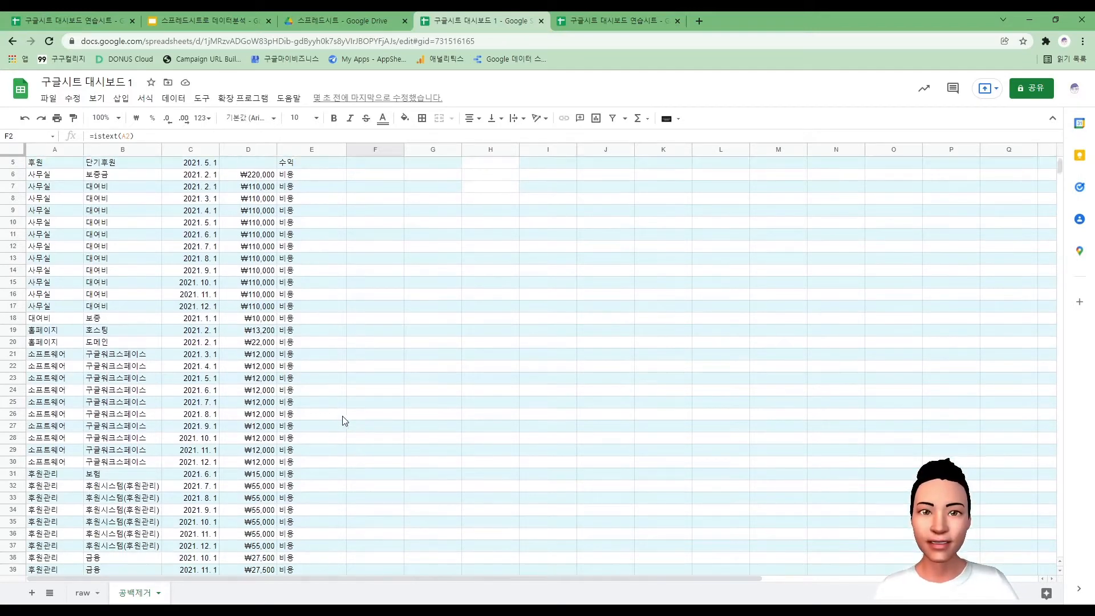
{"action": "scroll", "coordinate": [377, 347], "scroll_direction": "up", "scroll_amount": 5}
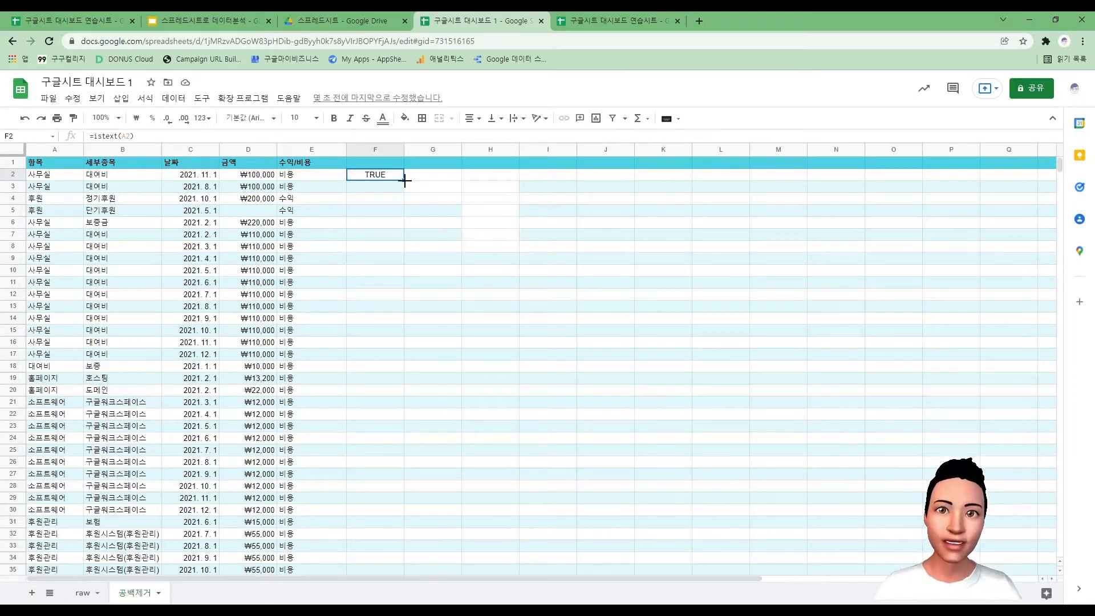
{"action": "double_click", "coordinate": [404, 180]}
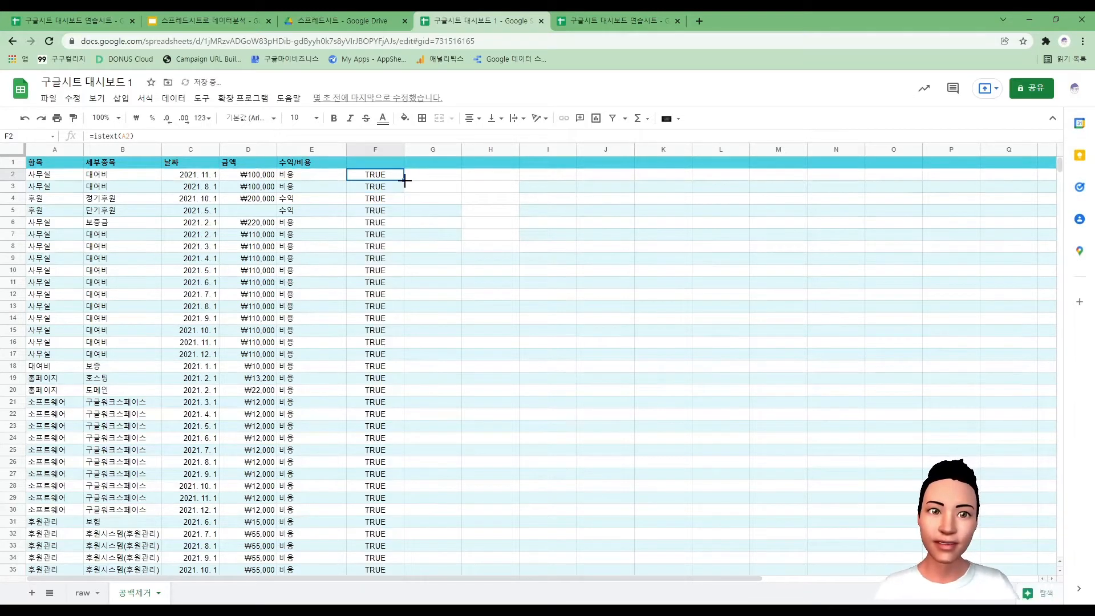
{"action": "scroll", "coordinate": [391, 432], "scroll_direction": "down", "scroll_amount": 4}
{"action": "scroll", "coordinate": [377, 454], "scroll_direction": "down", "scroll_amount": 2}
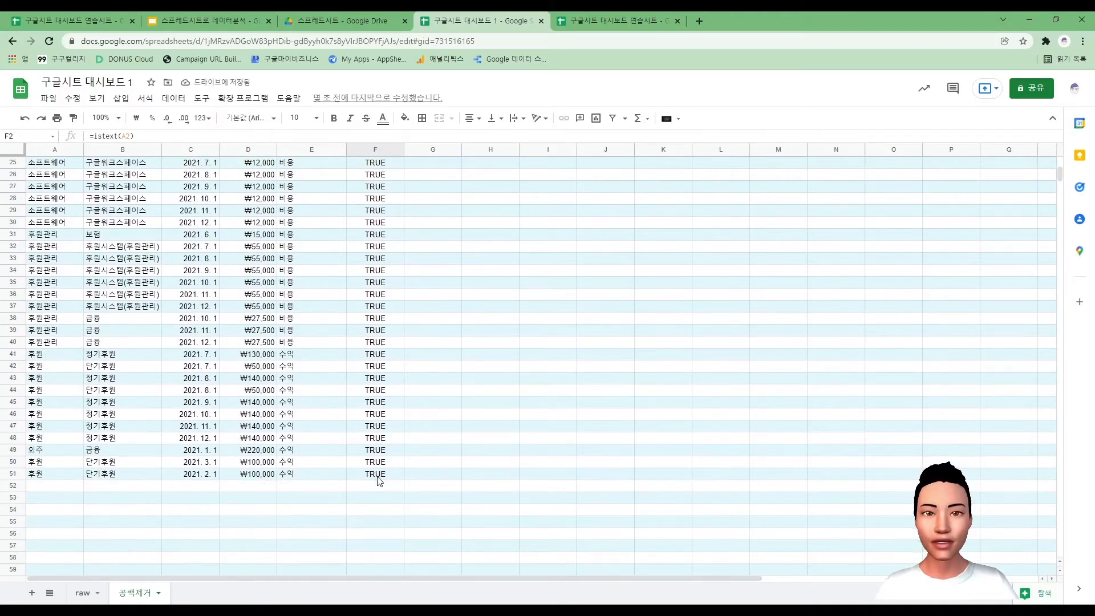
{"action": "left_click", "coordinate": [379, 453]}
{"action": "scroll", "coordinate": [416, 401], "scroll_direction": "up", "scroll_amount": 6}
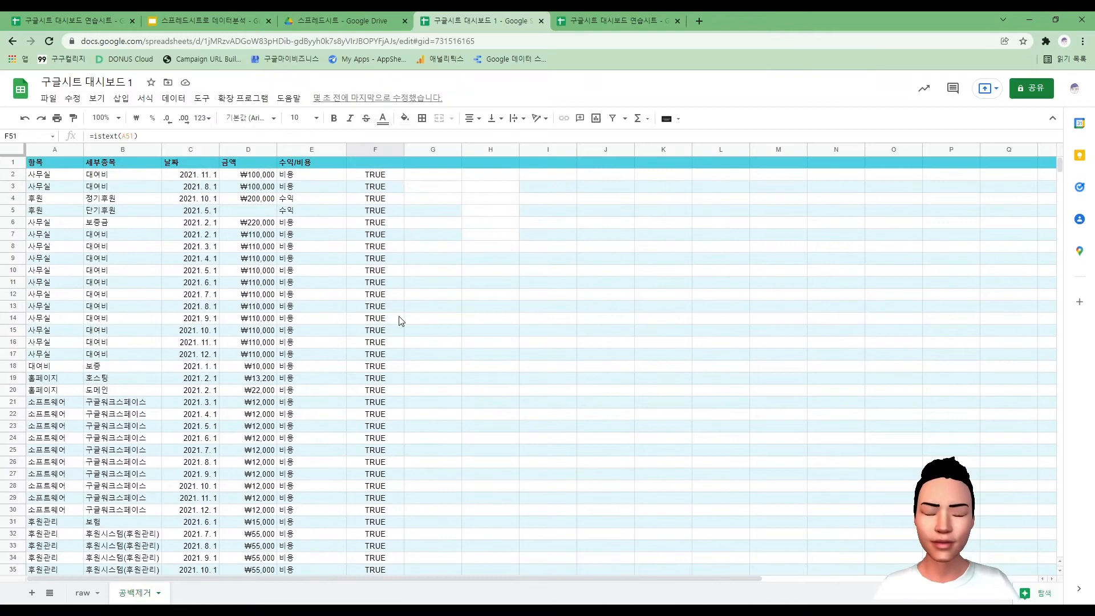
Step: Examine the ISTEXT formulas and results in column F against the 항목 entries, from row 2 to row 51
{"action": "left_click", "coordinate": [382, 177]}
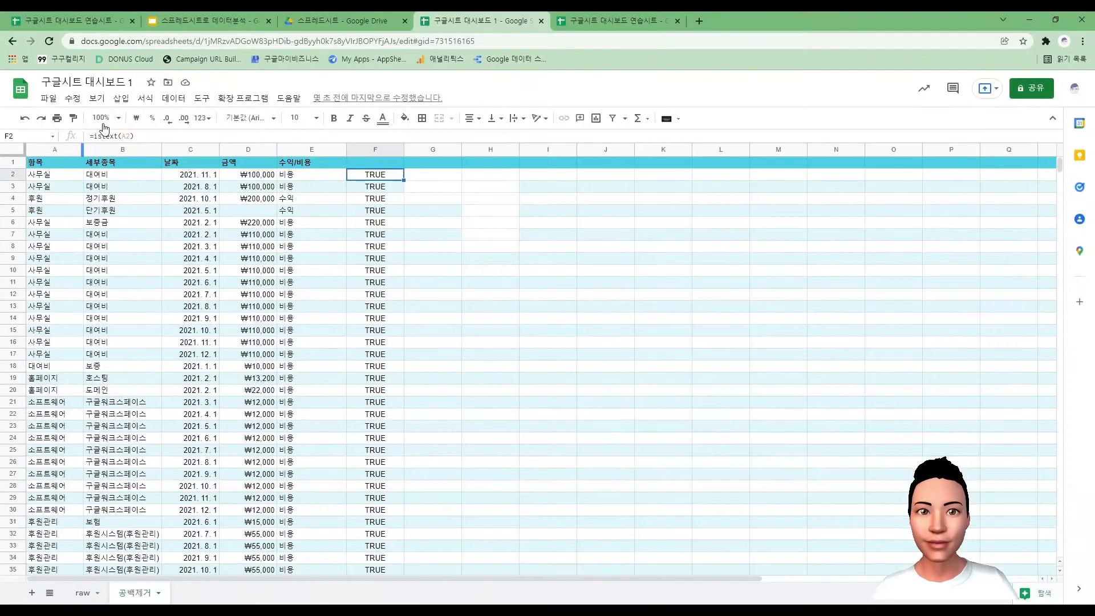
{"action": "left_click", "coordinate": [775, 229]}
{"action": "left_click", "coordinate": [375, 178]}
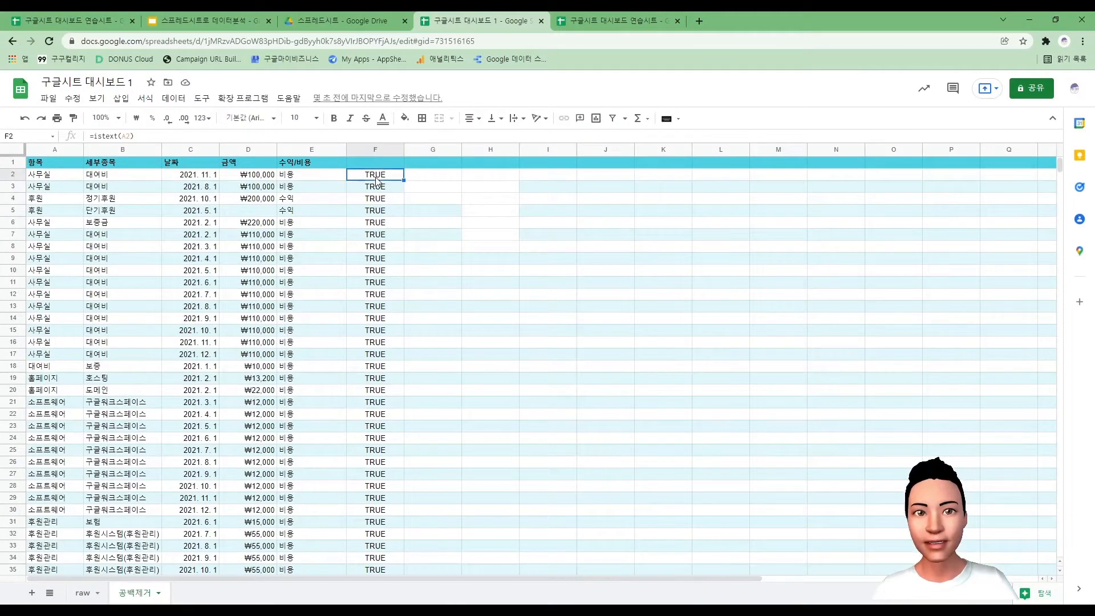
{"action": "left_click", "coordinate": [375, 182]}
{"action": "key", "text": "Down"}
{"action": "key", "text": "Down"}
{"action": "key", "text": "Down"}
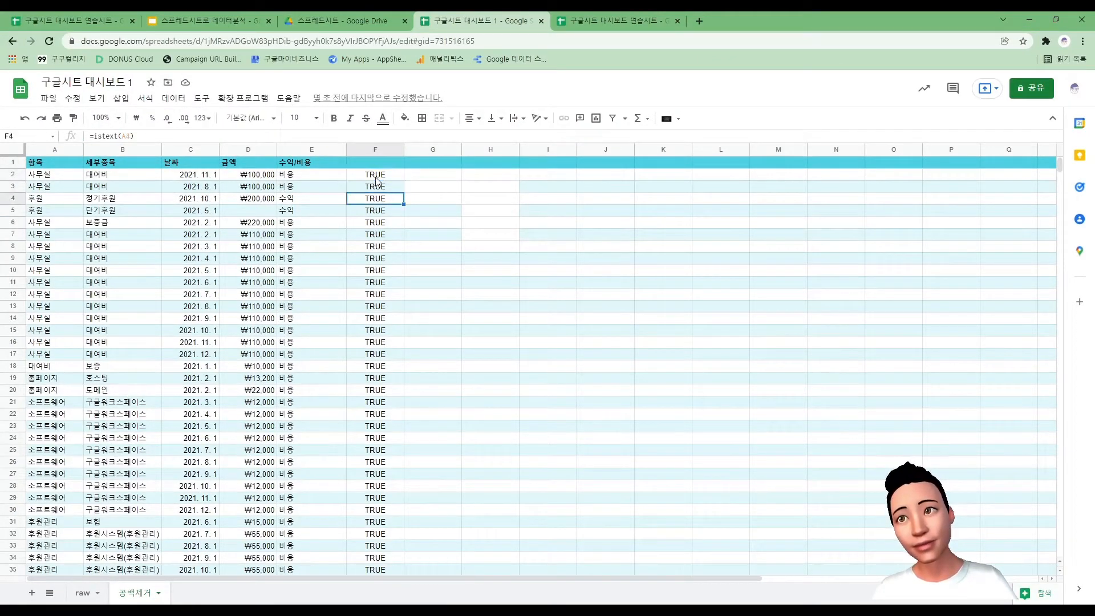
{"action": "key", "text": "Right"}
{"action": "key", "text": "Left"}
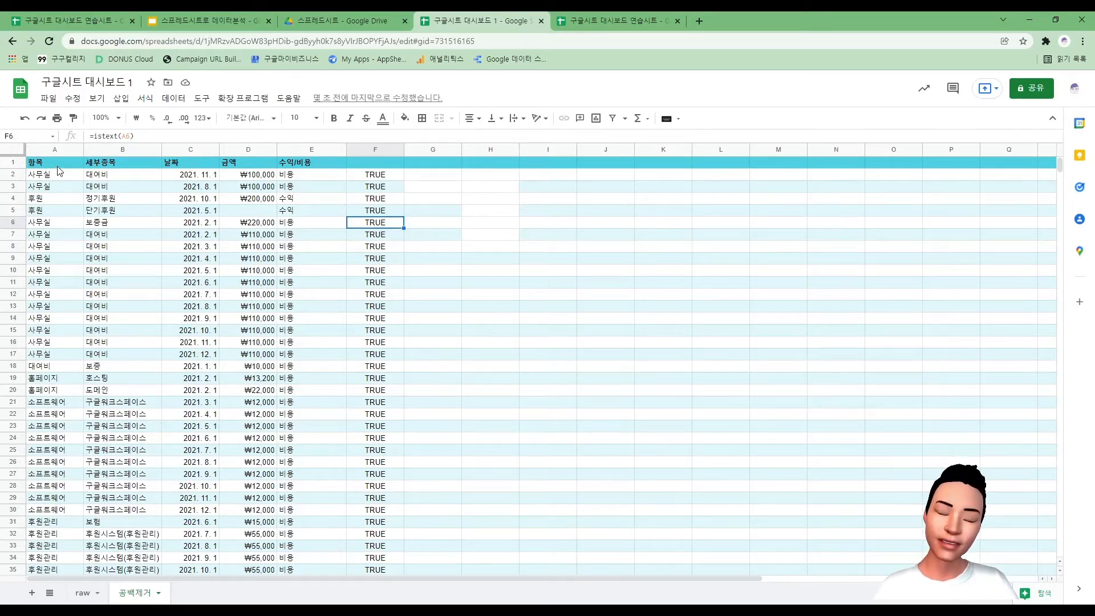
{"action": "scroll", "coordinate": [437, 427], "scroll_direction": "down", "scroll_amount": 4}
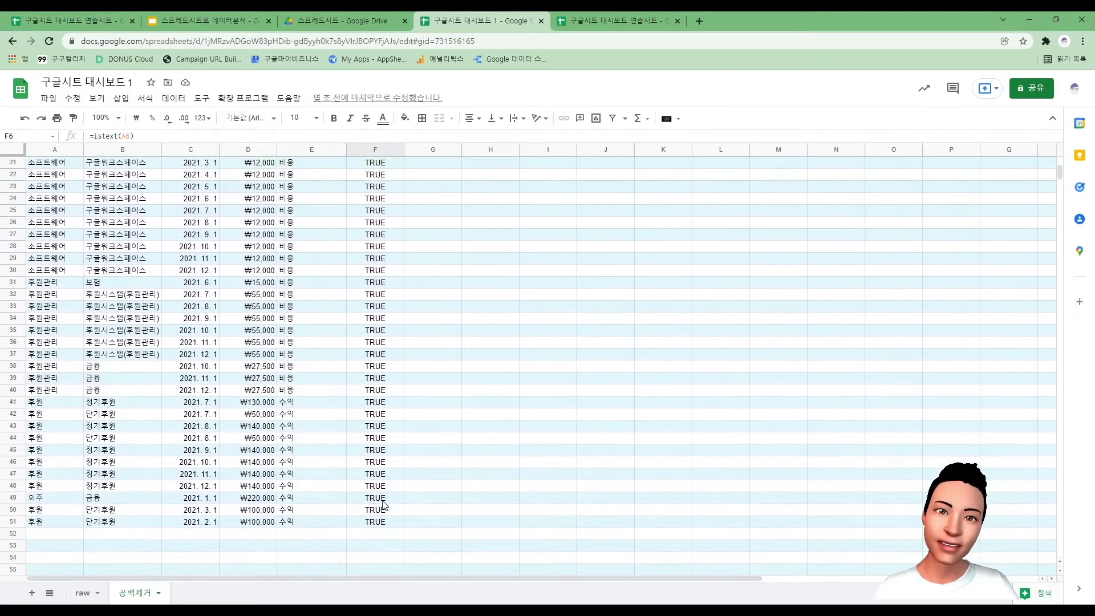
{"action": "scroll", "coordinate": [383, 504], "scroll_direction": "up", "scroll_amount": 5}
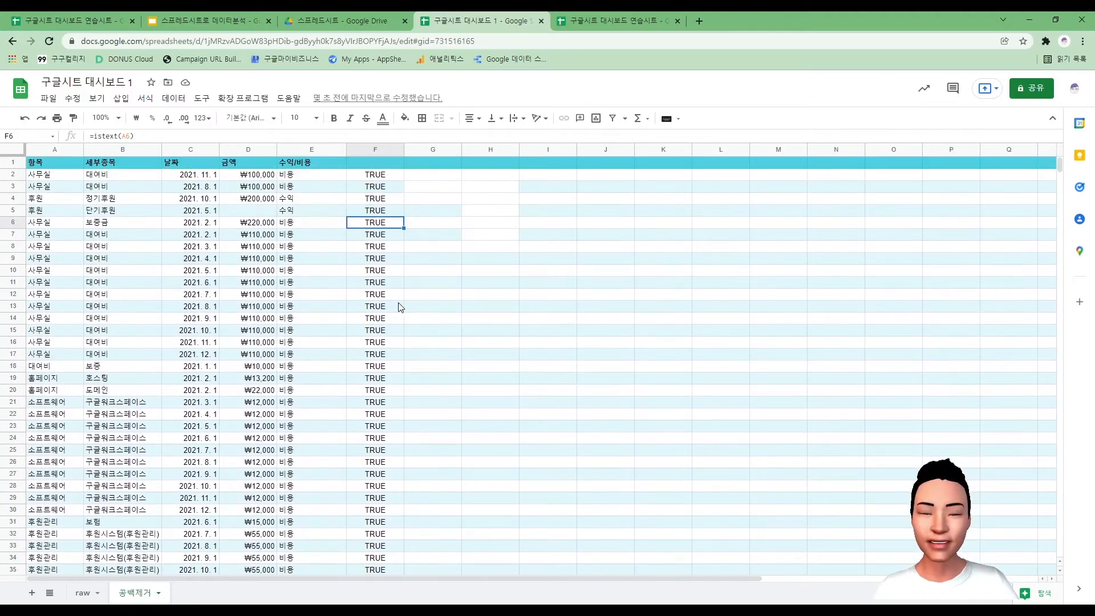
Step: Copy the ISTEXT formula from F2 across into G2 so that it tests the 세부종목 entry in B2
{"action": "left_click", "coordinate": [438, 176]}
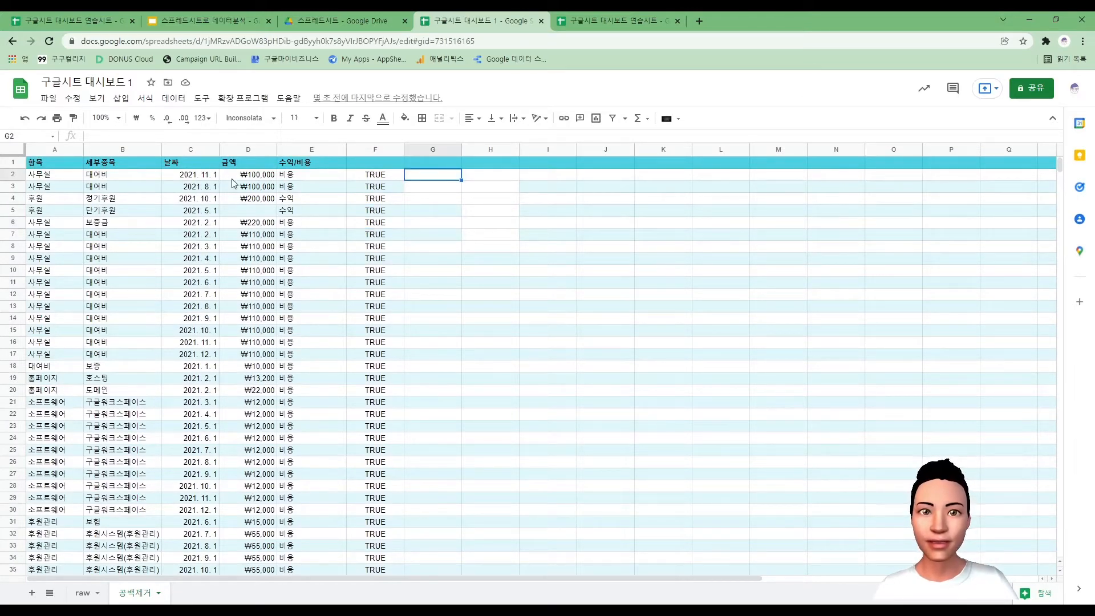
{"action": "left_click", "coordinate": [397, 175]}
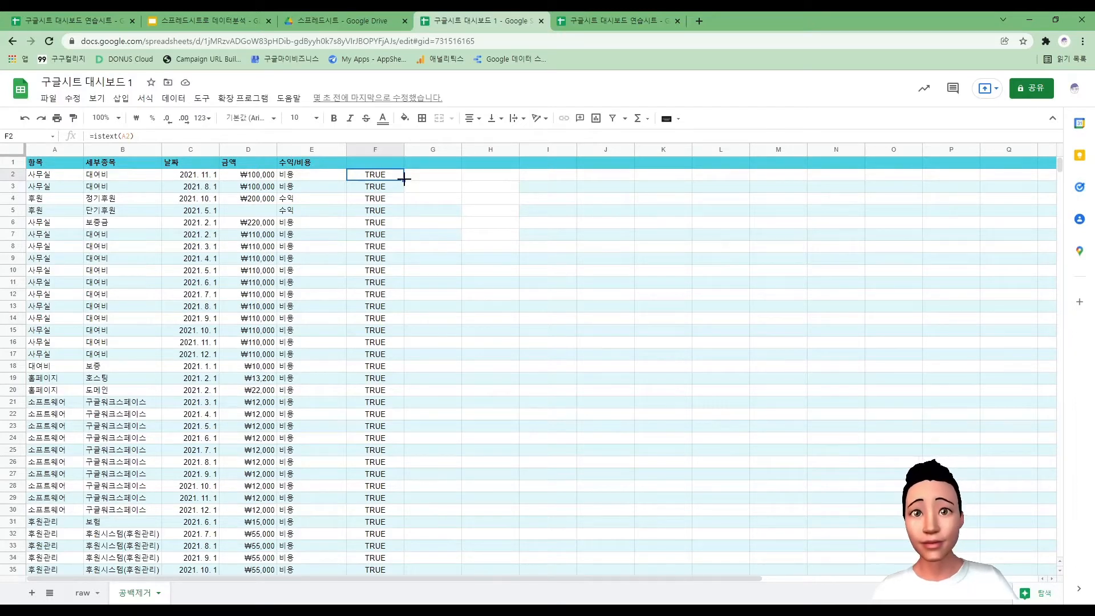
{"action": "left_click_drag", "start_coordinate": [405, 179], "coordinate": [445, 178]}
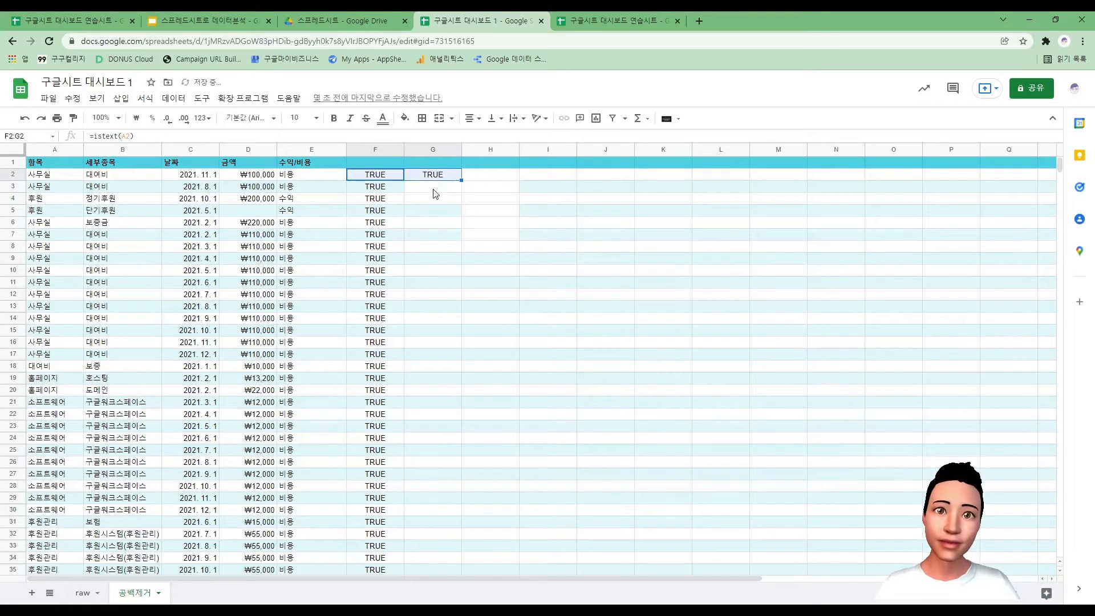
{"action": "left_click", "coordinate": [433, 190]}
{"action": "left_click", "coordinate": [436, 177]}
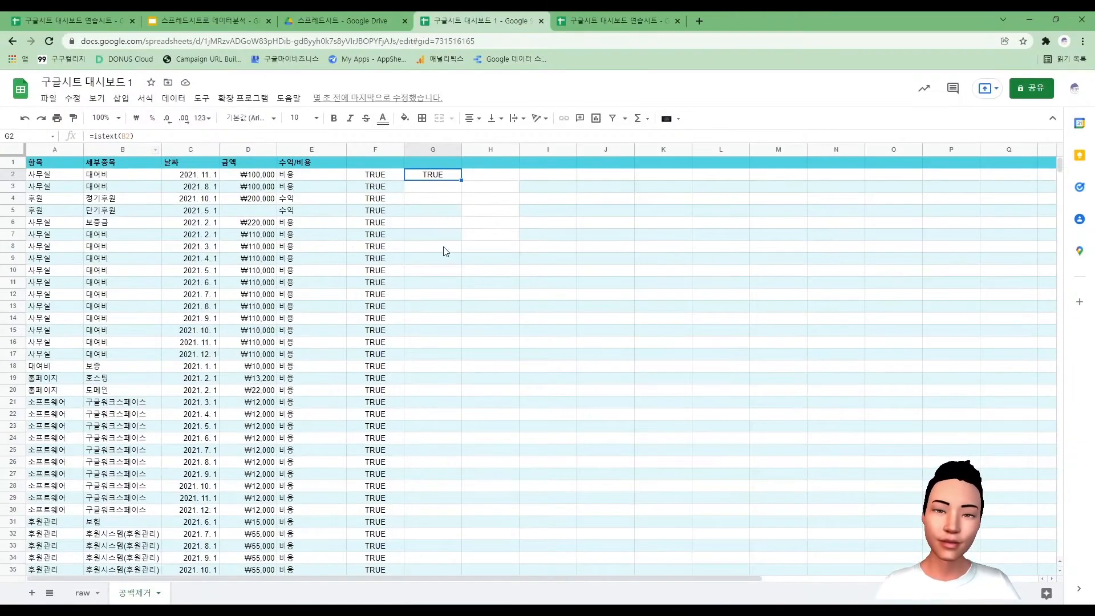
Step: Fill the ISTEXT formula from G2 down column G through row 51
{"action": "left_click", "coordinate": [832, 385]}
{"action": "left_click", "coordinate": [443, 177]}
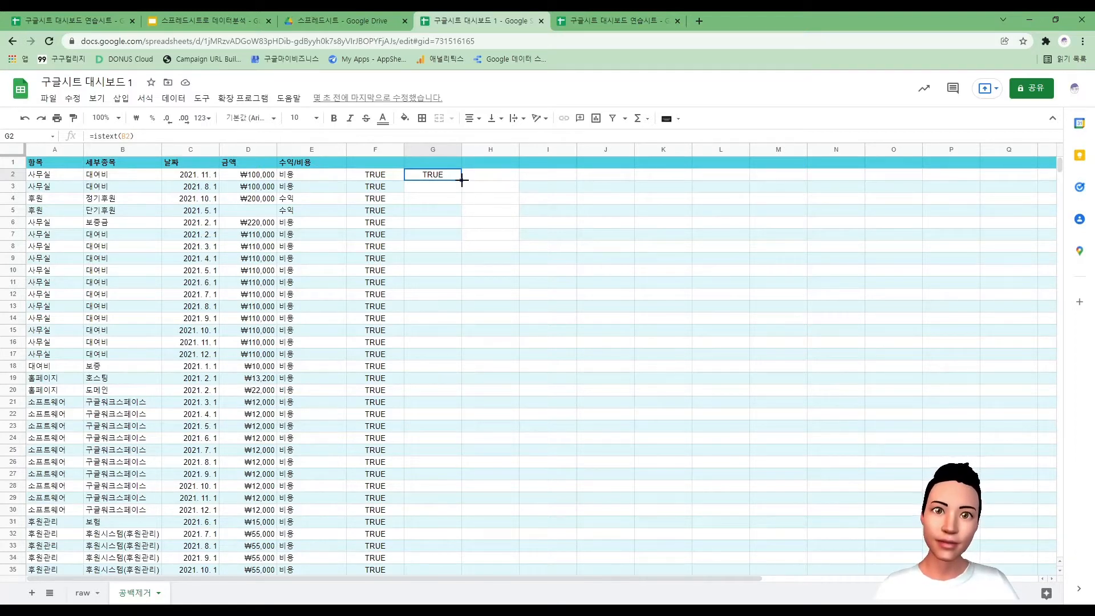
{"action": "double_click", "coordinate": [462, 179]}
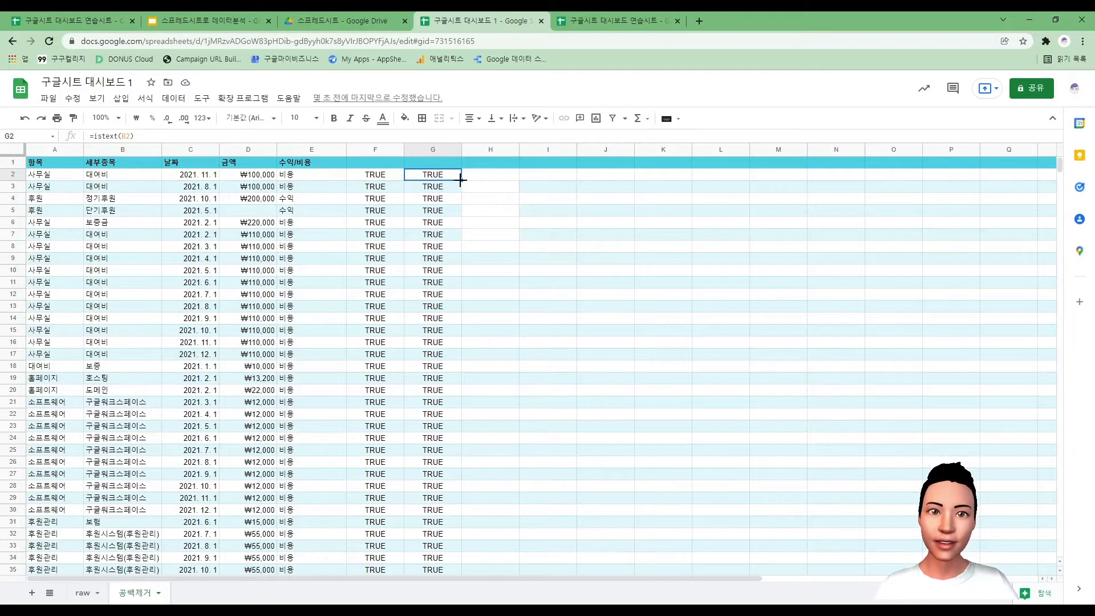
{"action": "mouse_move", "coordinate": [461, 180]}
{"action": "left_mouse_down"}
{"action": "mouse_move", "coordinate": [479, 173]}
{"action": "mouse_move", "coordinate": [459, 178]}
{"action": "left_mouse_up"}
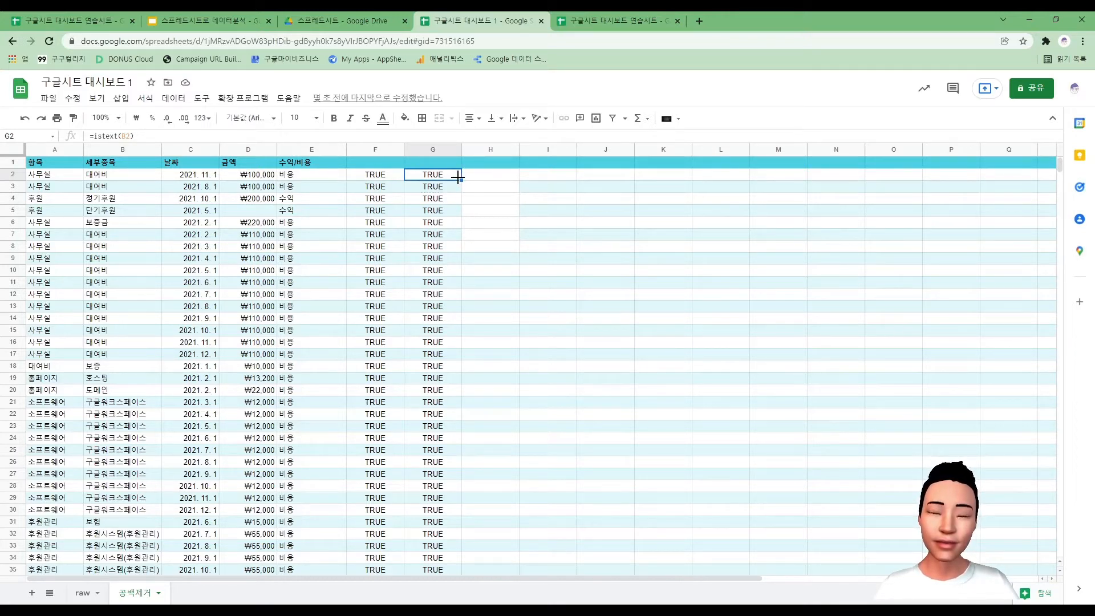
Step: Enter the formula =ISDATE(C2) in cell H2 to test whether the 날짜 entry is a date
{"action": "left_click", "coordinate": [481, 180]}
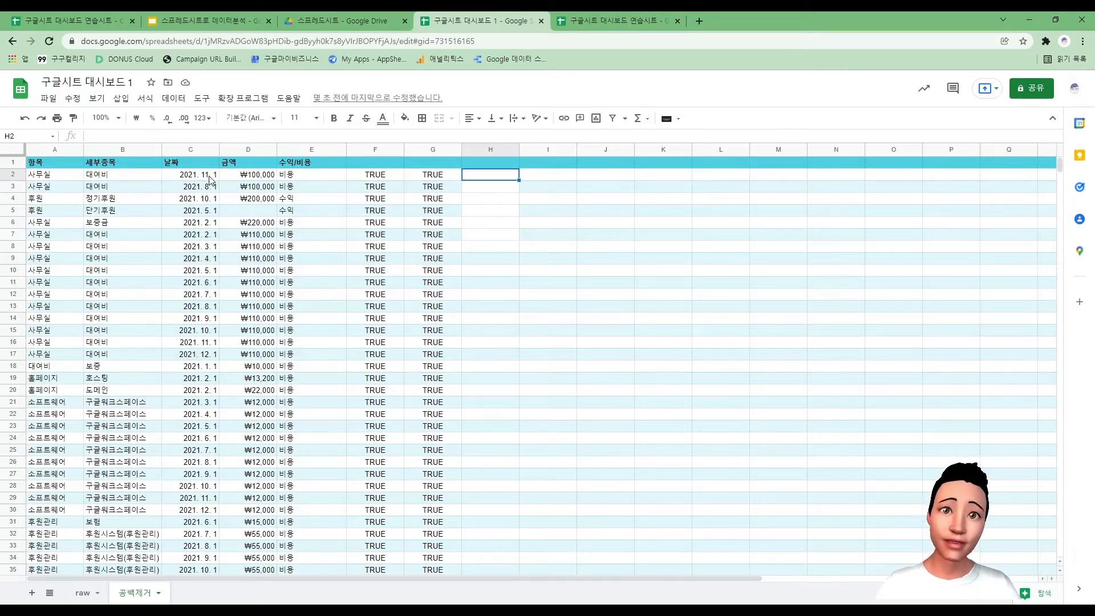
{"action": "type", "text": "=is"}
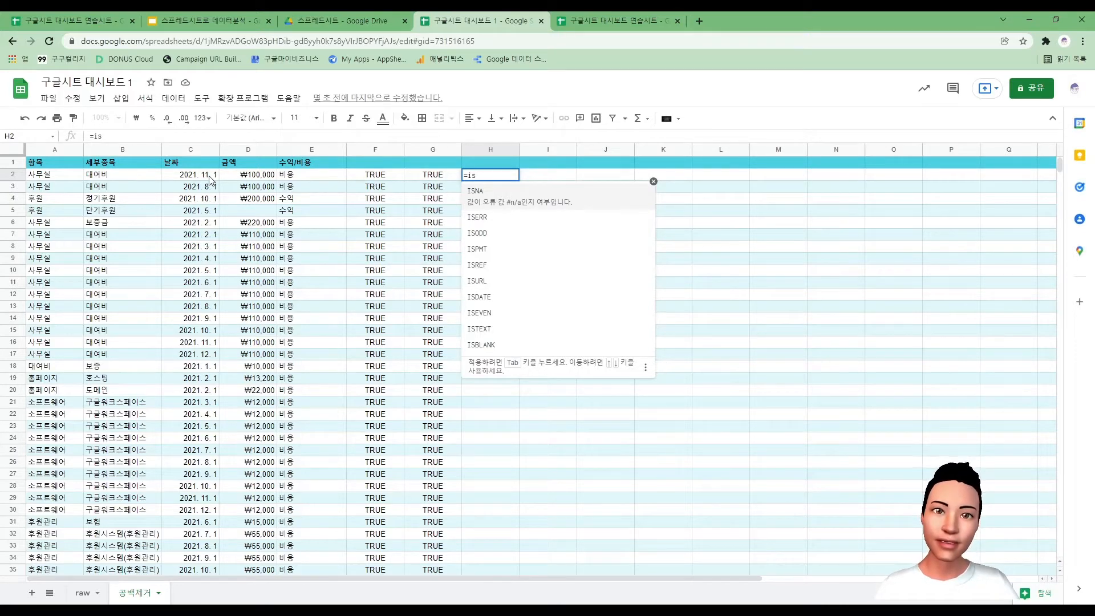
{"action": "key", "text": "Down"}
{"action": "key", "text": "Down"}
{"action": "key", "text": "Down"}
{"action": "key", "text": "Down"}
{"action": "key", "text": "Down"}
{"action": "key", "text": "Down"}
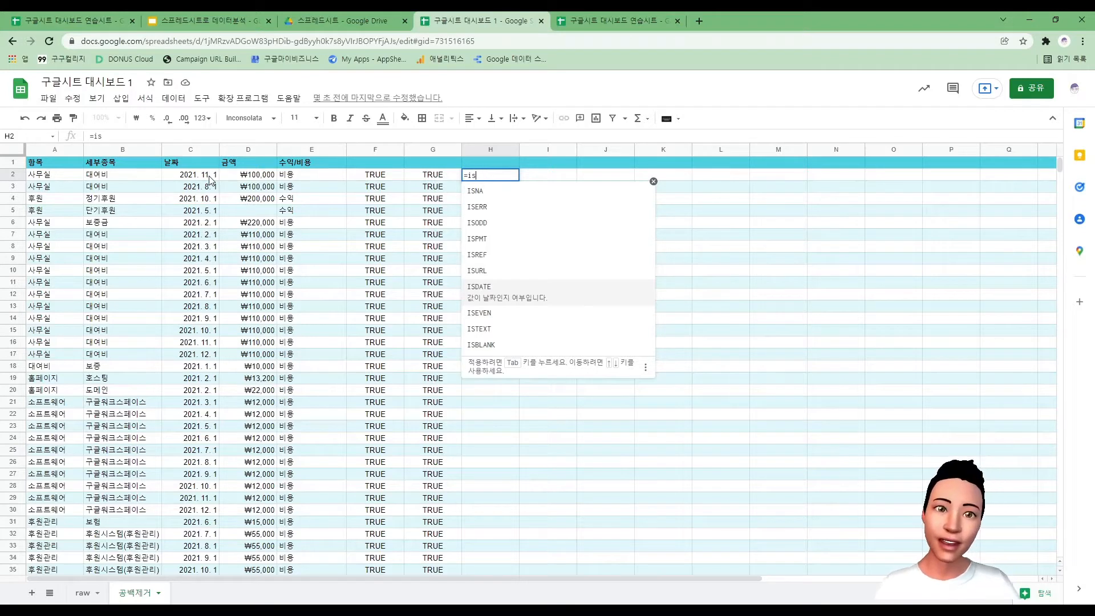
{"action": "key", "text": "Tab"}
{"action": "key", "text": "Left"}
{"action": "key", "text": "Left"}
{"action": "key", "text": "Left"}
{"action": "key", "text": "Left"}
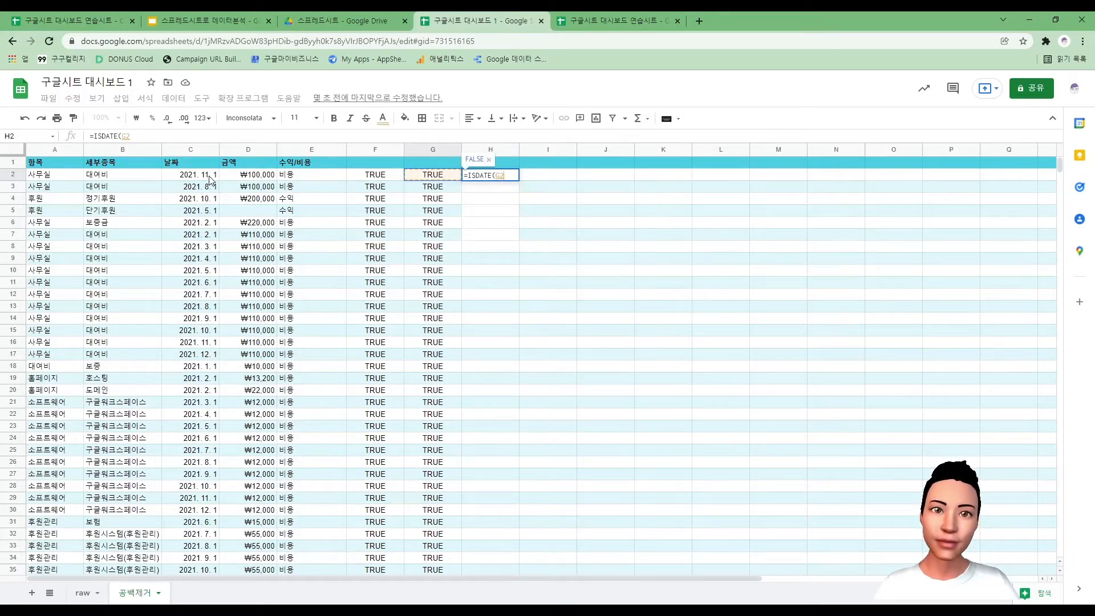
{"action": "key", "text": "Left"}
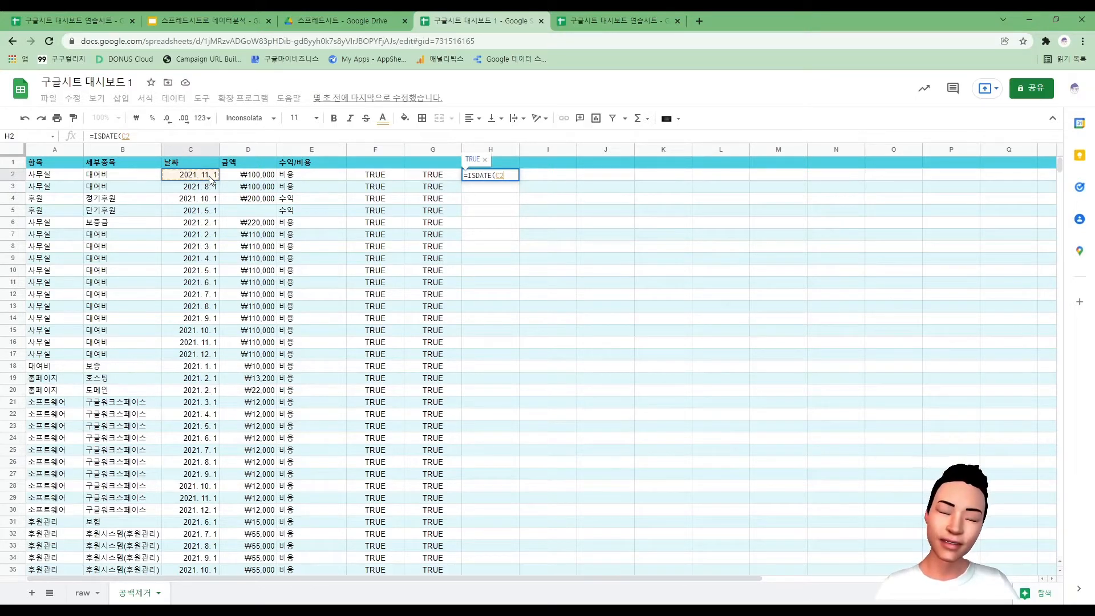
{"action": "key", "text": "Return"}
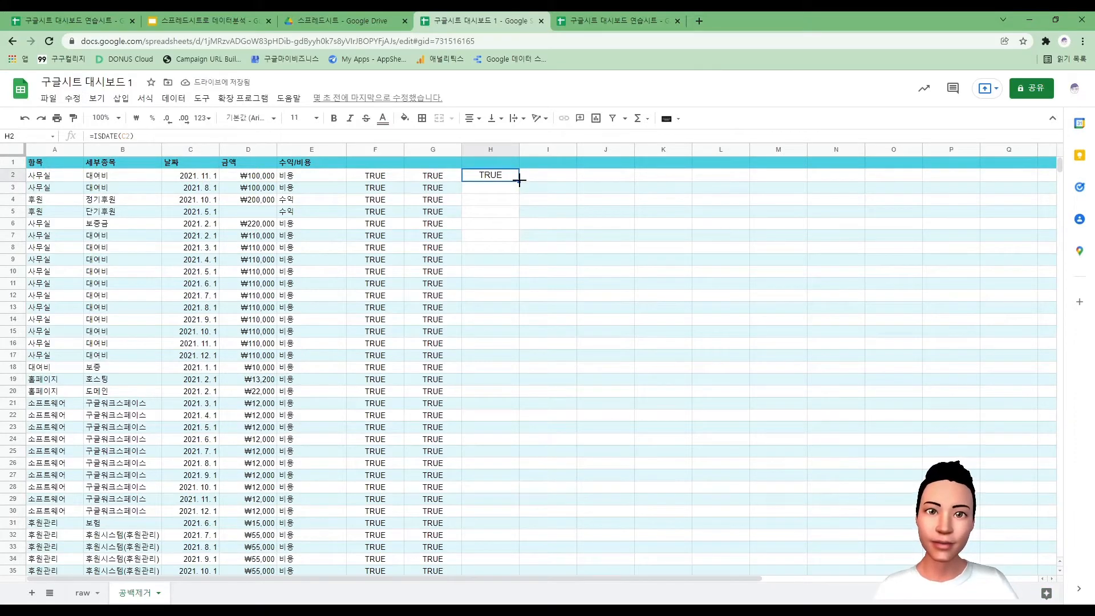
Step: Fill the ISDATE formula from H2 down through H51 and review the results for all rows
{"action": "double_click", "coordinate": [519, 182]}
{"action": "scroll", "coordinate": [495, 513], "scroll_direction": "down", "scroll_amount": 6}
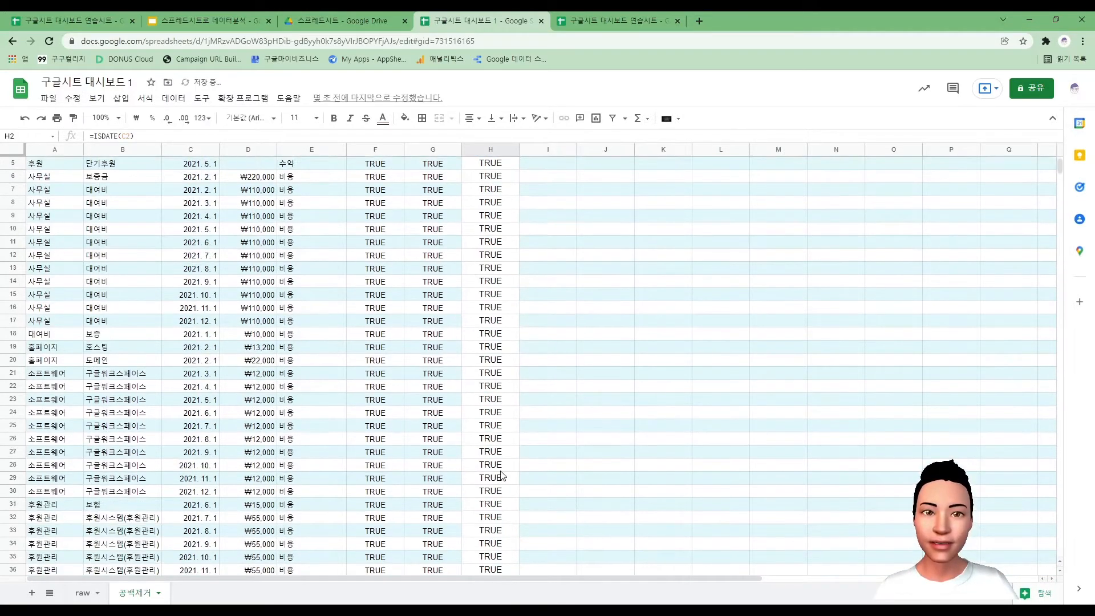
{"action": "scroll", "coordinate": [495, 511], "scroll_direction": "down", "scroll_amount": 2}
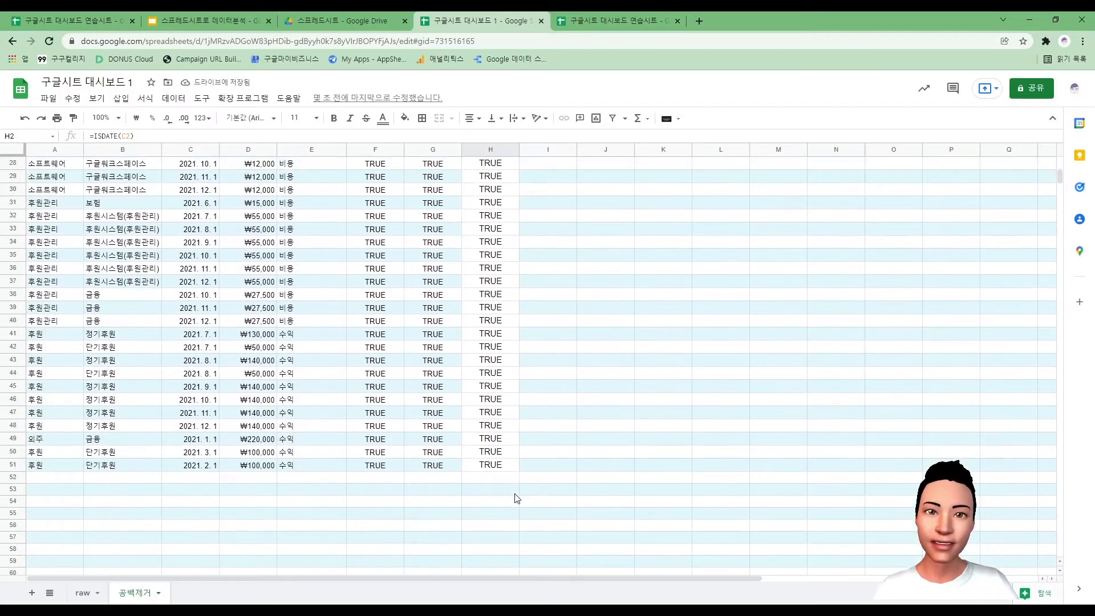
{"action": "scroll", "coordinate": [516, 501], "scroll_direction": "up", "scroll_amount": 5}
{"action": "scroll", "coordinate": [516, 474], "scroll_direction": "up", "scroll_amount": 3}
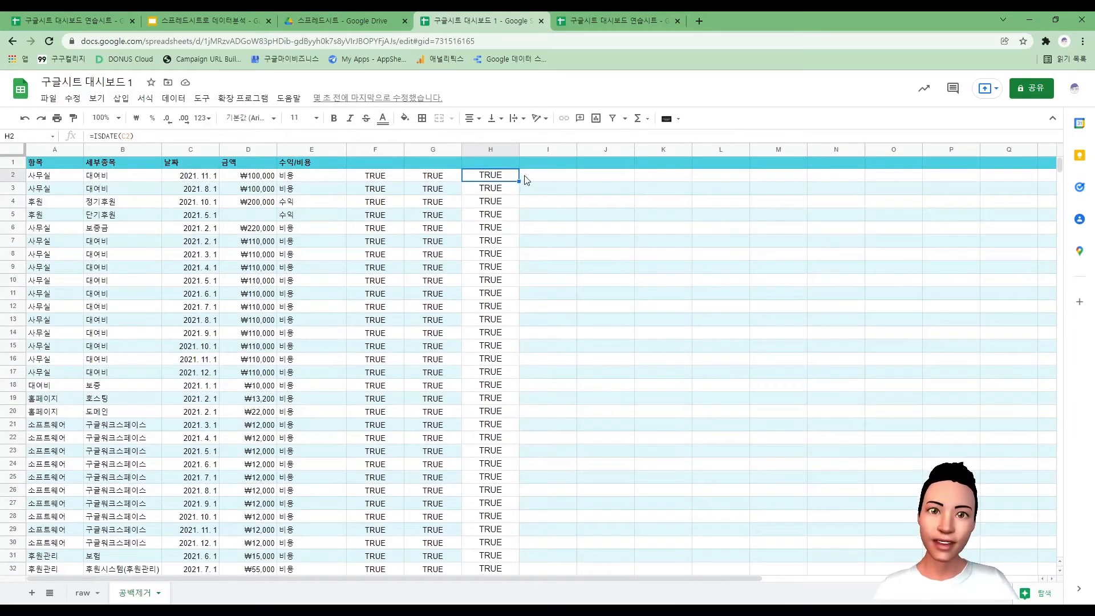
Step: Enter the formula =ISNUMBER(D2) in cell I2 to test whether the 금액 entry is a number
{"action": "left_click", "coordinate": [557, 178]}
{"action": "type", "text": "=is"}
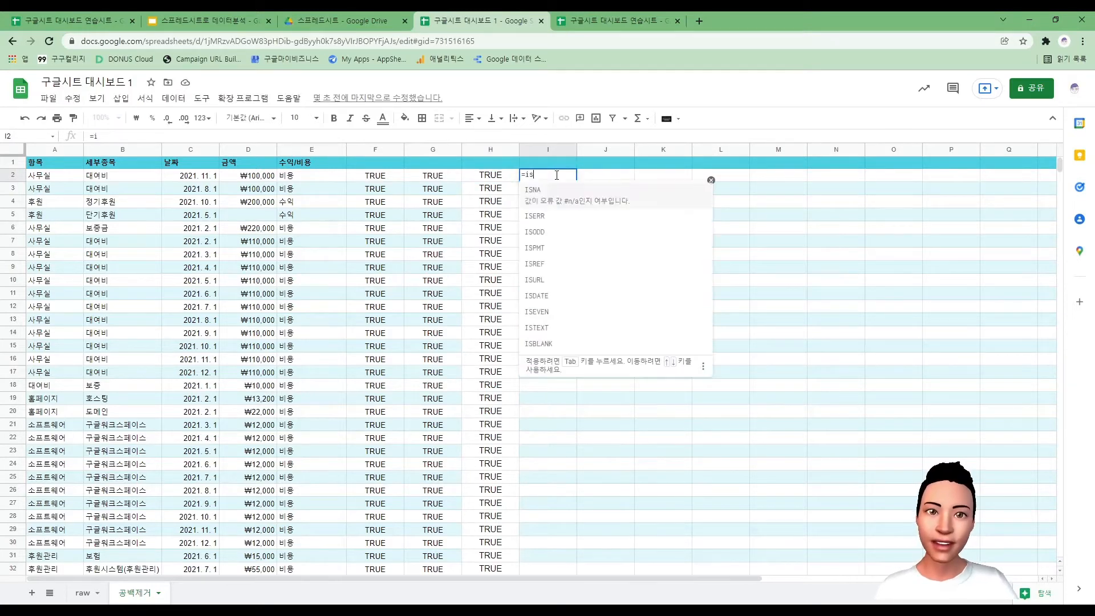
{"action": "type", "text": "nu"}
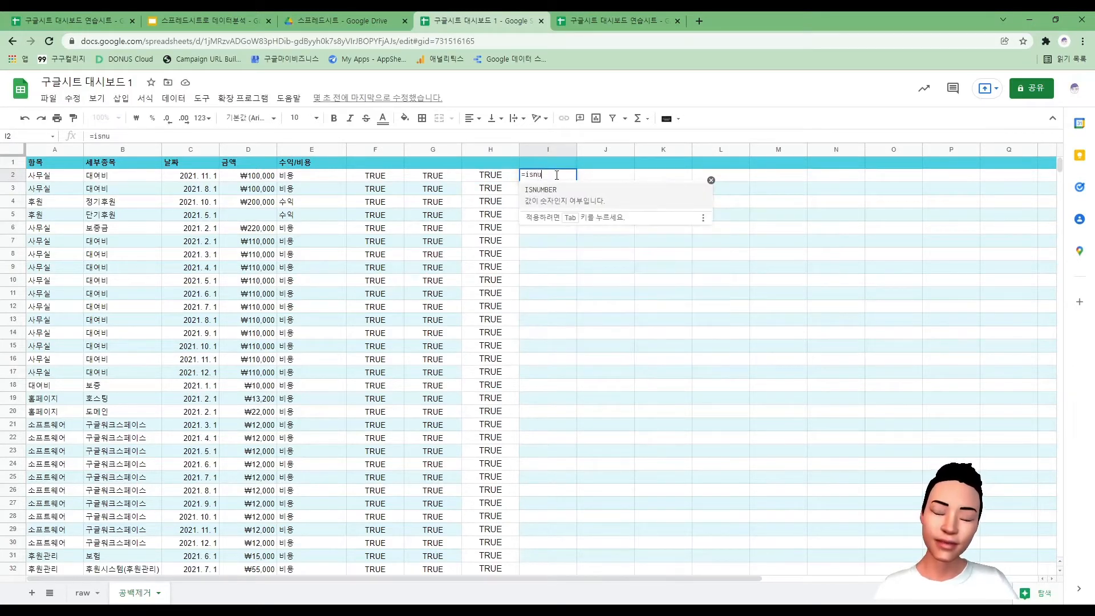
{"action": "key", "text": "Tab"}
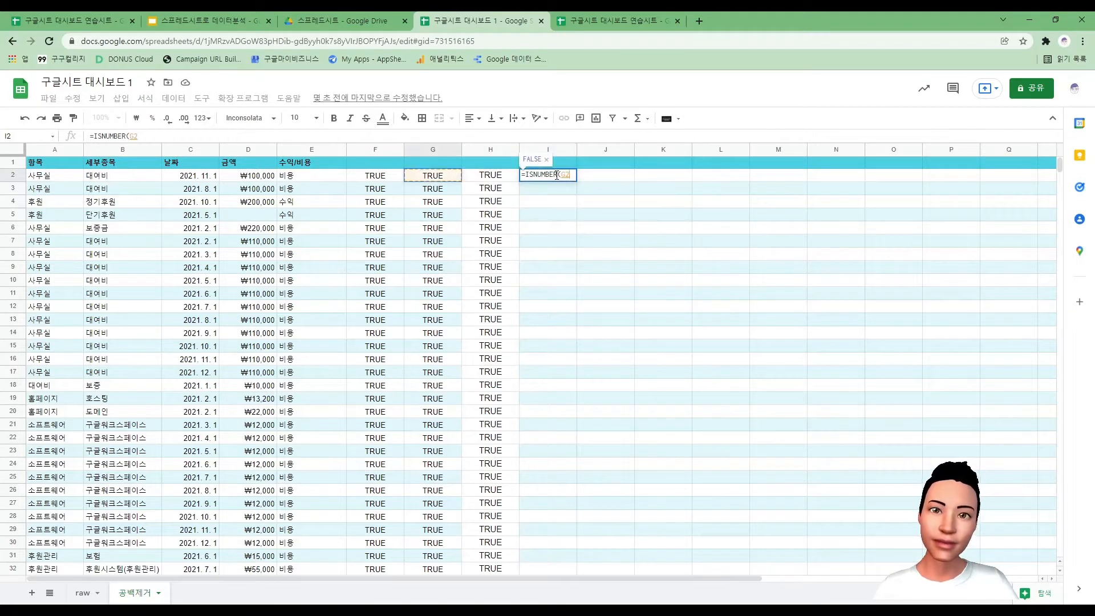
{"action": "type", "text": "E2"}
{"action": "key", "text": "Left"}
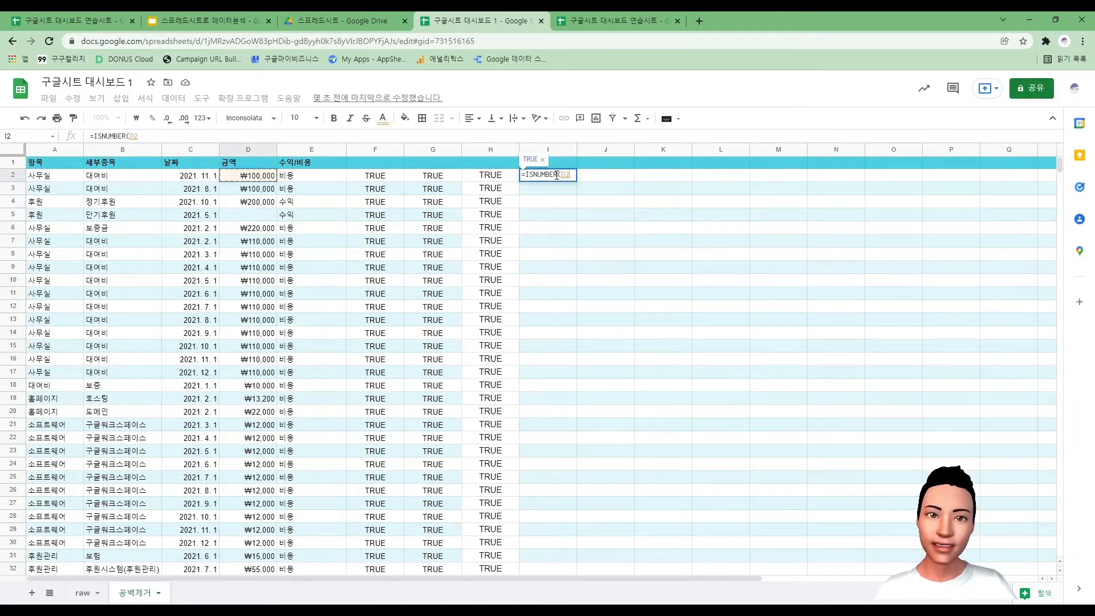
{"action": "type", "text": ")"}
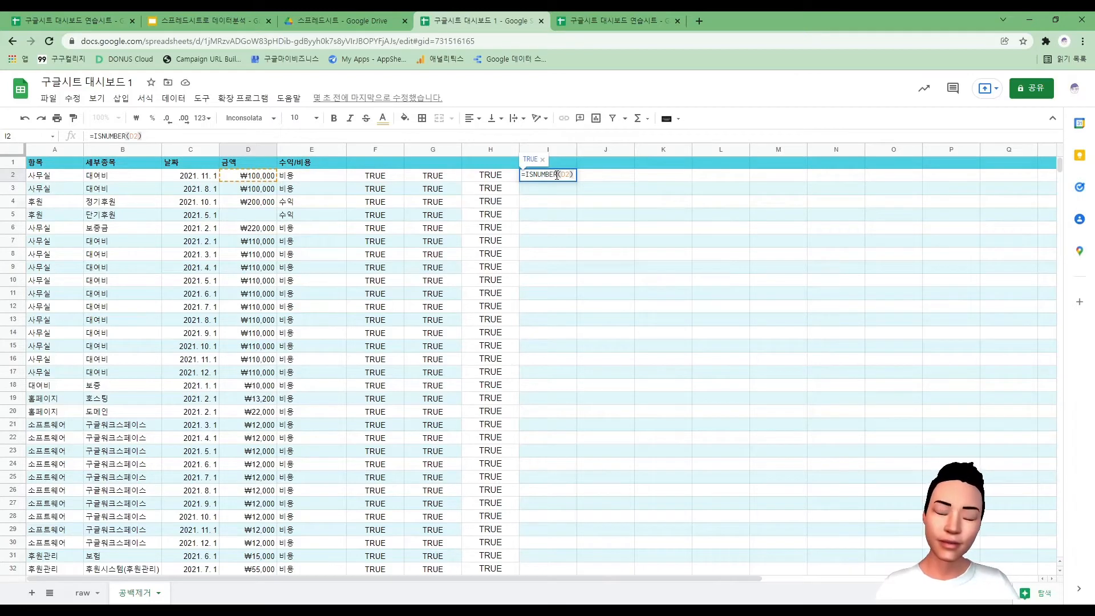
{"action": "key", "text": "Return"}
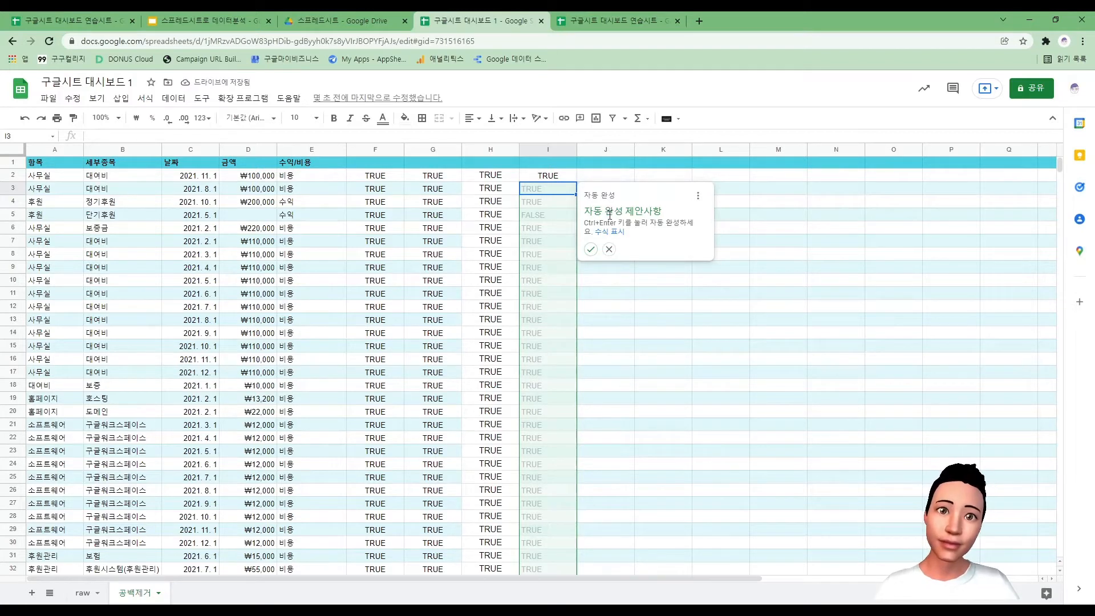
Step: Fill the ISNUMBER check down column I with the suggested autofill, and compare the row 5 result with the 금액 cell D5
{"action": "left_click", "coordinate": [589, 249]}
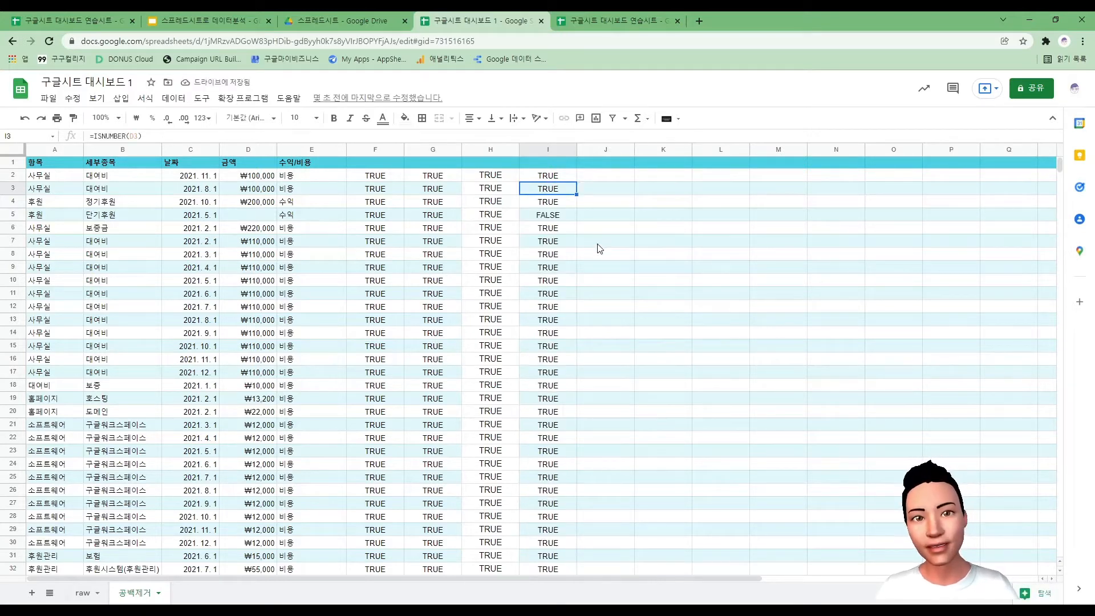
{"action": "left_click", "coordinate": [550, 221]}
{"action": "left_click", "coordinate": [265, 220]}
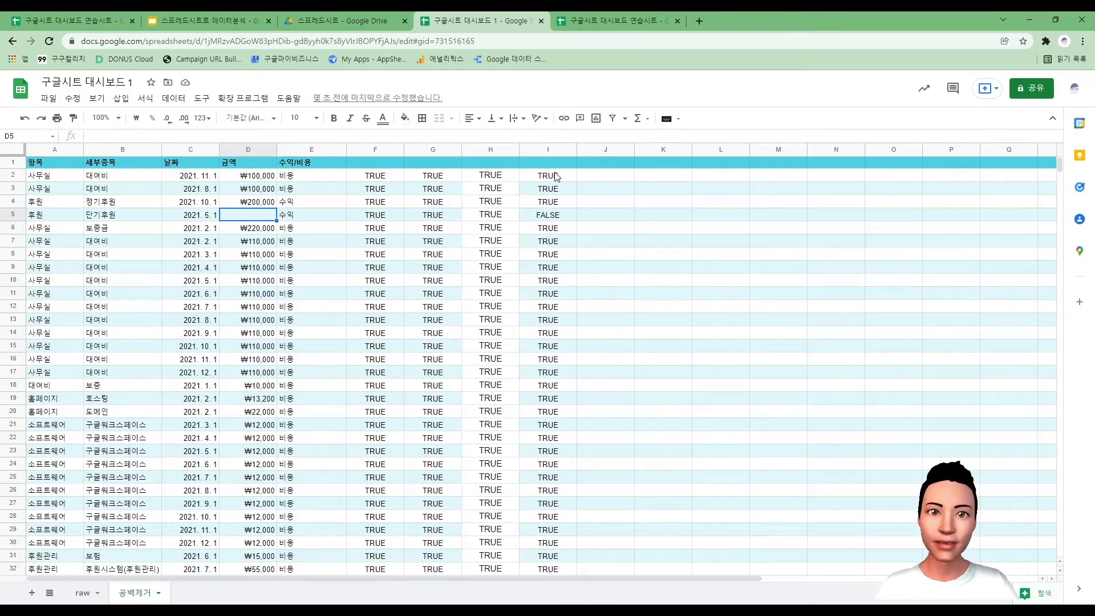
{"action": "scroll", "coordinate": [579, 403], "scroll_direction": "down", "scroll_amount": 5}
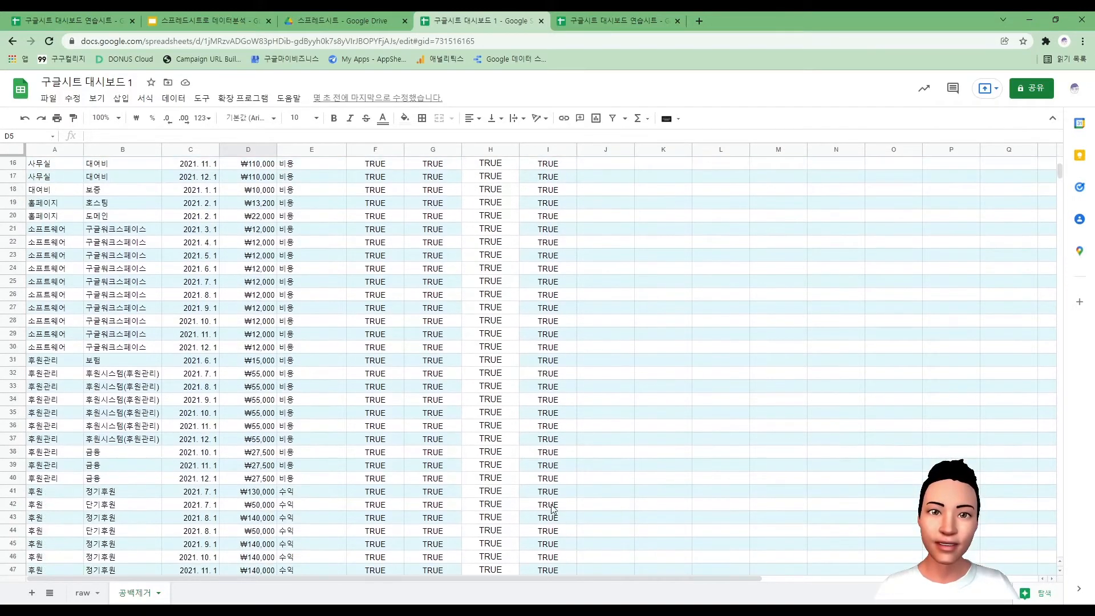
{"action": "scroll", "coordinate": [568, 365], "scroll_direction": "up", "scroll_amount": 5}
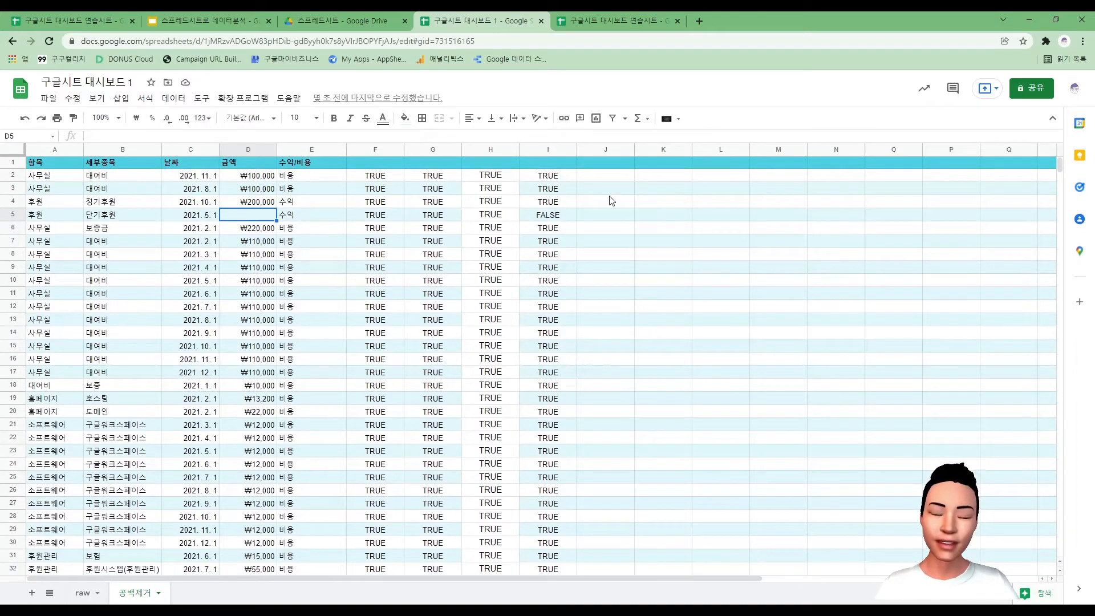
Step: Enter the formula =ISTEXT(E2) in cell J2 to test whether the 수익/비용 entry is text
{"action": "left_click", "coordinate": [615, 182]}
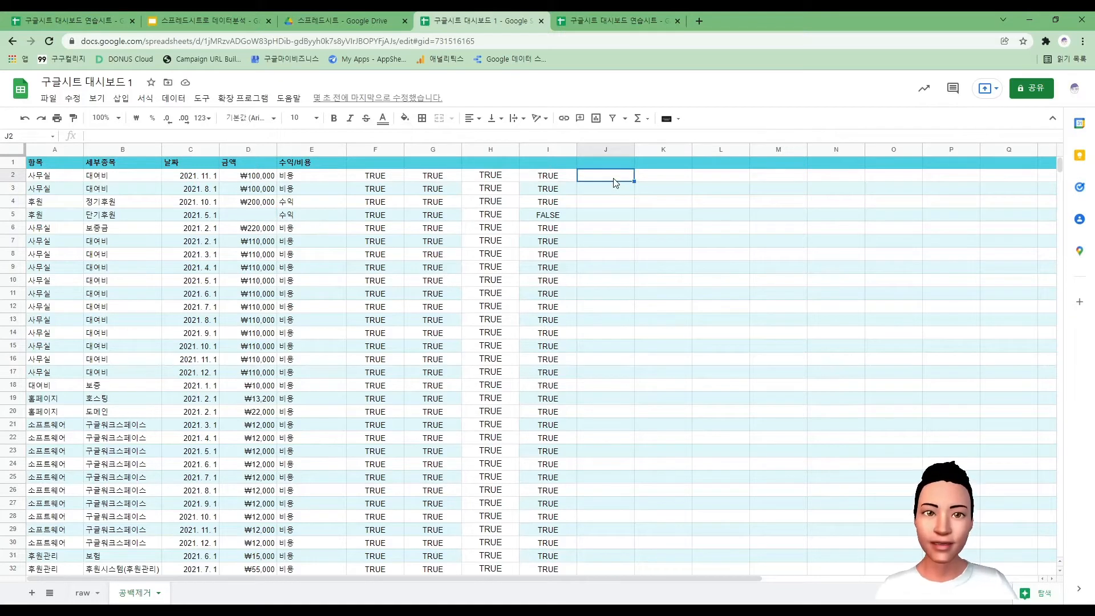
{"action": "type", "text": "=iste"}
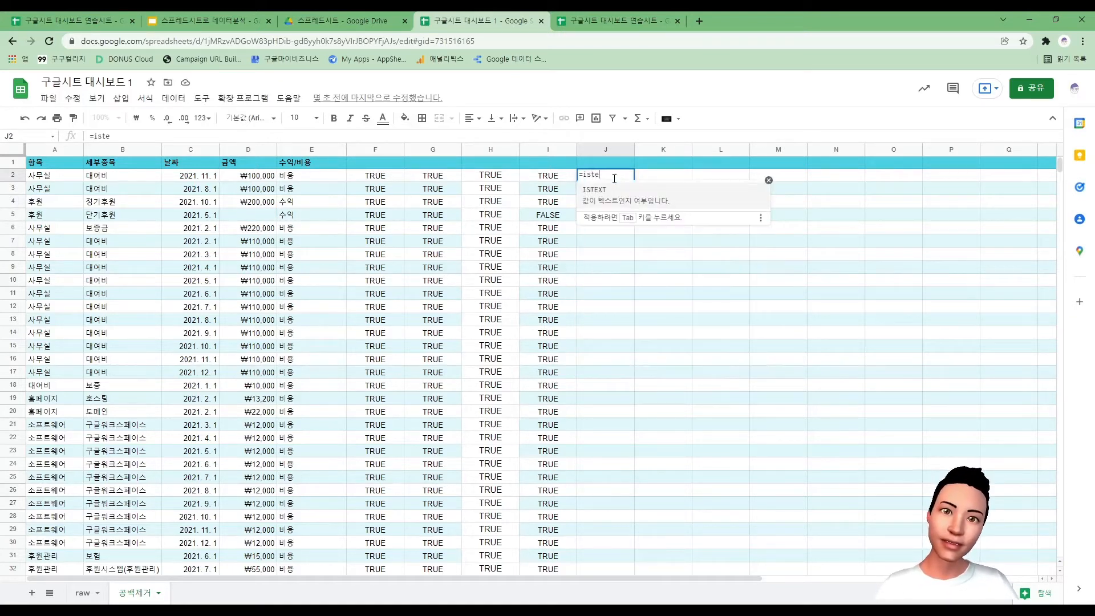
{"action": "type", "text": "xt"}
{"action": "key", "text": "Tab"}
{"action": "key", "text": "Left"}
{"action": "key", "text": "Left"}
{"action": "key", "text": "Left"}
{"action": "key", "text": "Left"}
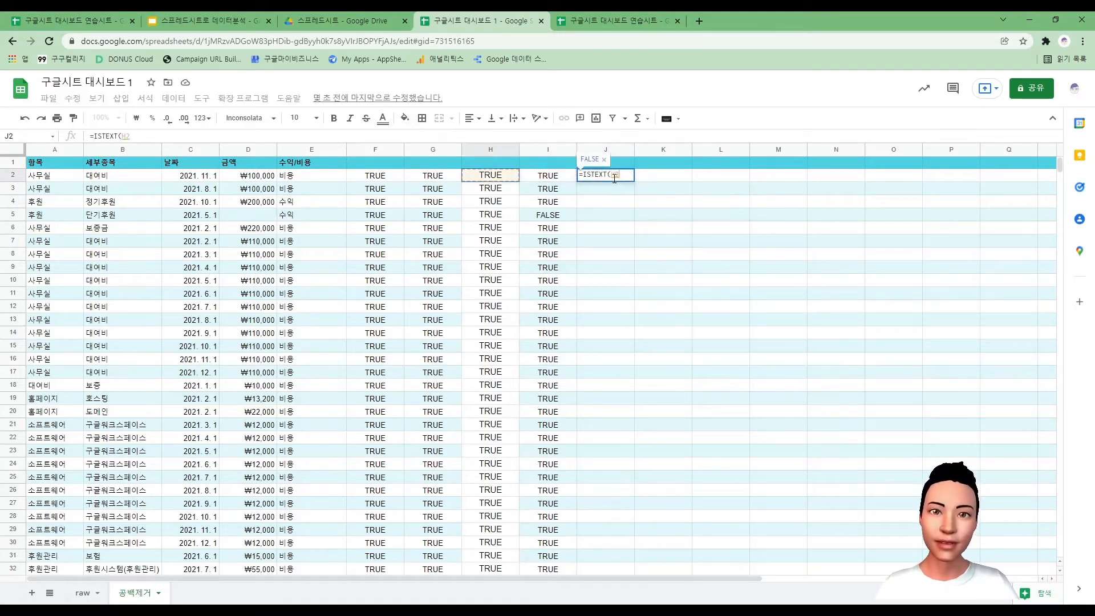
{"action": "key", "text": "Left"}
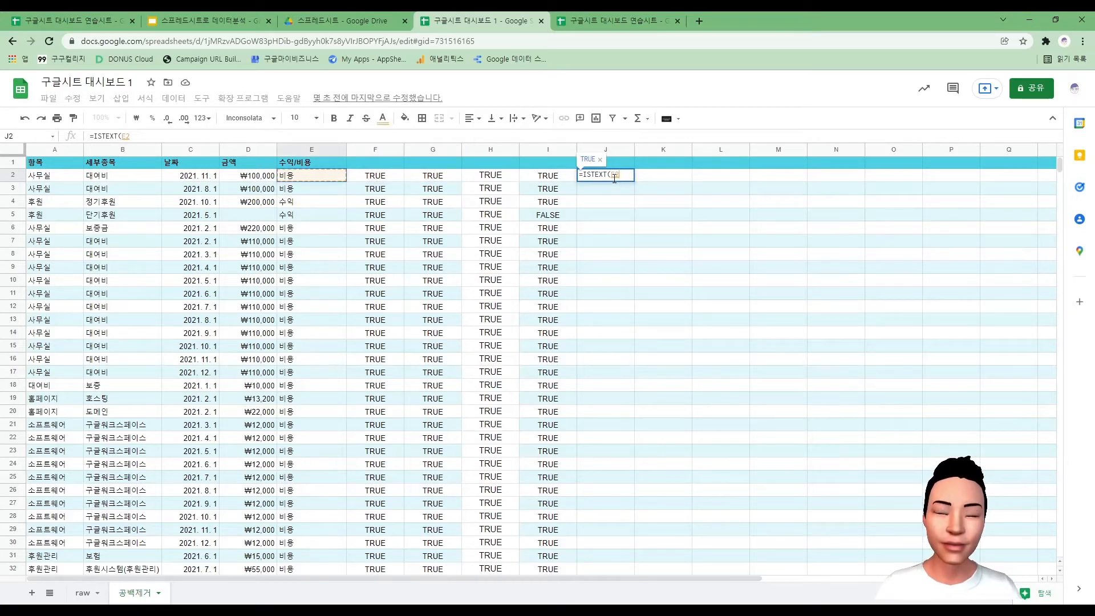
{"action": "type", "text": ")"}
{"action": "key", "text": "Return"}
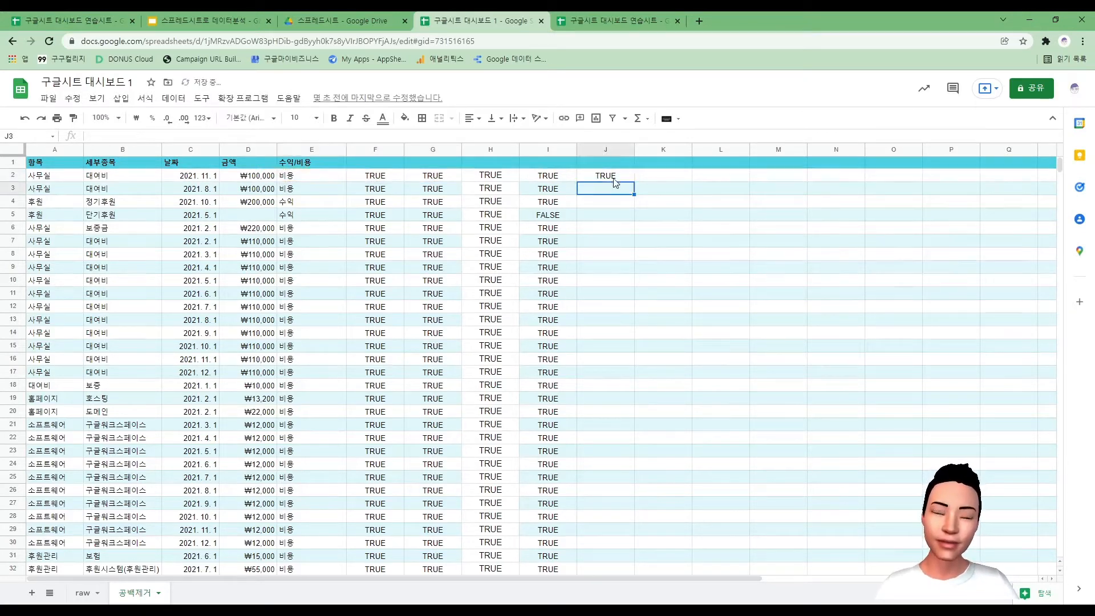
Step: Fill the ISTEXT formula from J2 down through J51 and review the results for all rows
{"action": "left_click", "coordinate": [604, 174]}
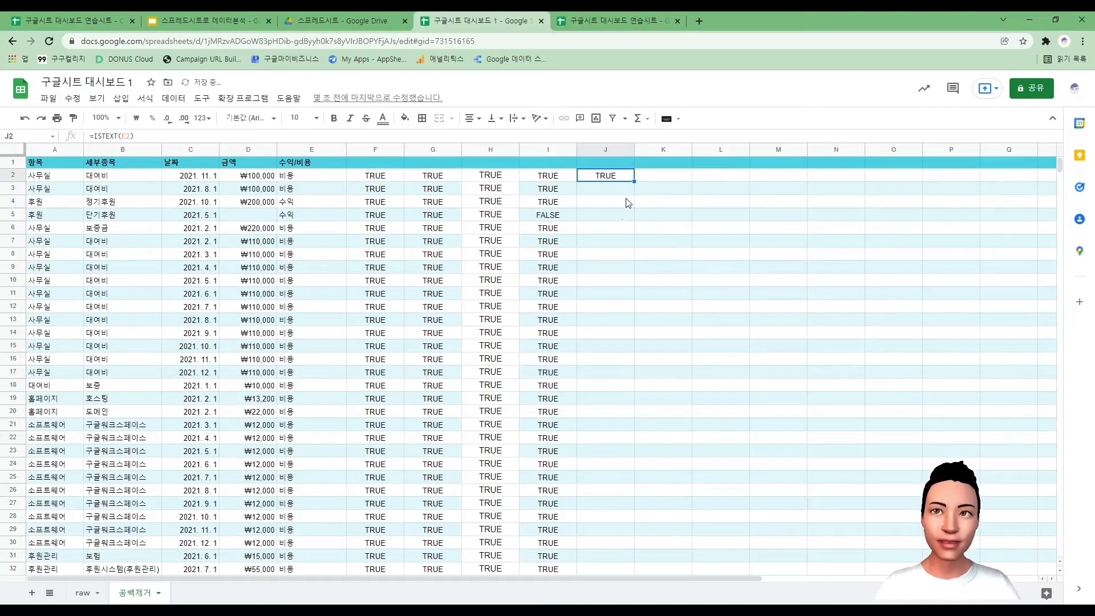
{"action": "double_click", "coordinate": [635, 180]}
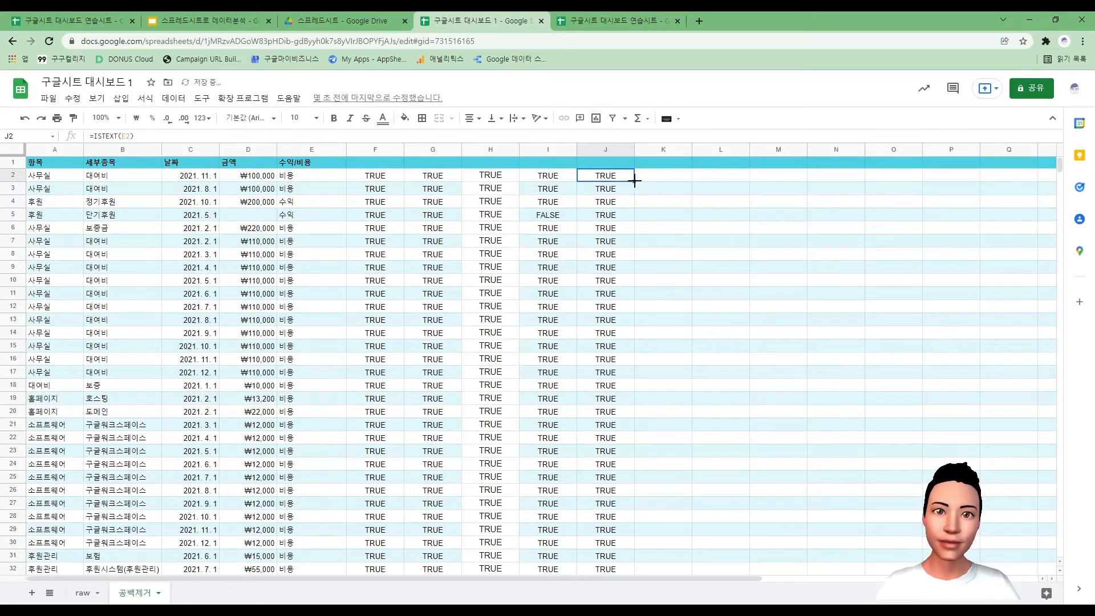
{"action": "scroll", "coordinate": [618, 390], "scroll_direction": "down", "scroll_amount": 5}
{"action": "scroll", "coordinate": [633, 410], "scroll_direction": "down", "scroll_amount": 4}
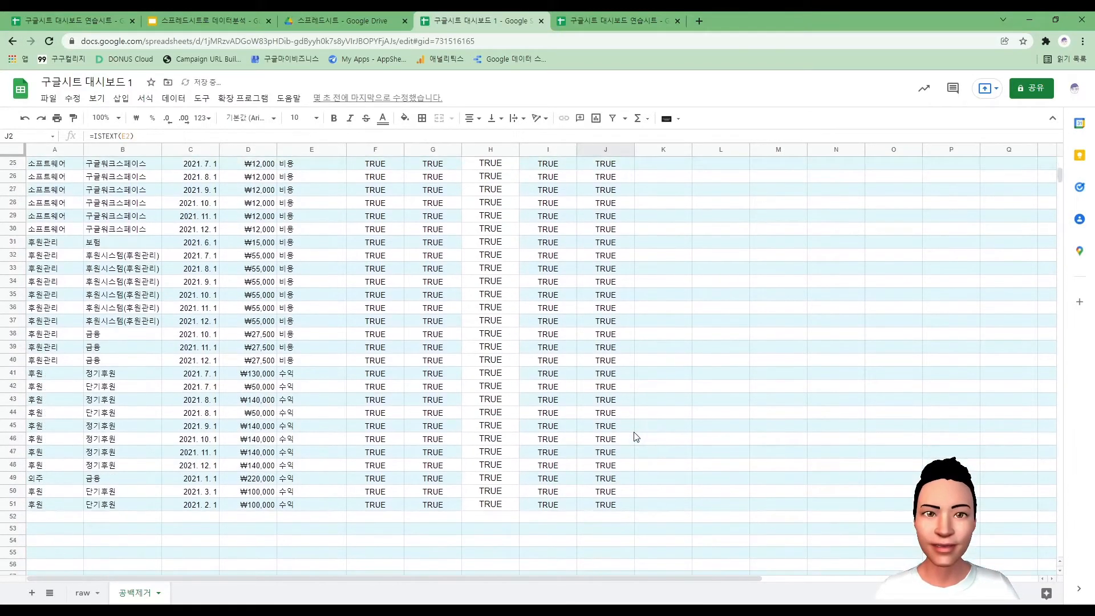
{"action": "scroll", "coordinate": [570, 416], "scroll_direction": "up", "scroll_amount": 9}
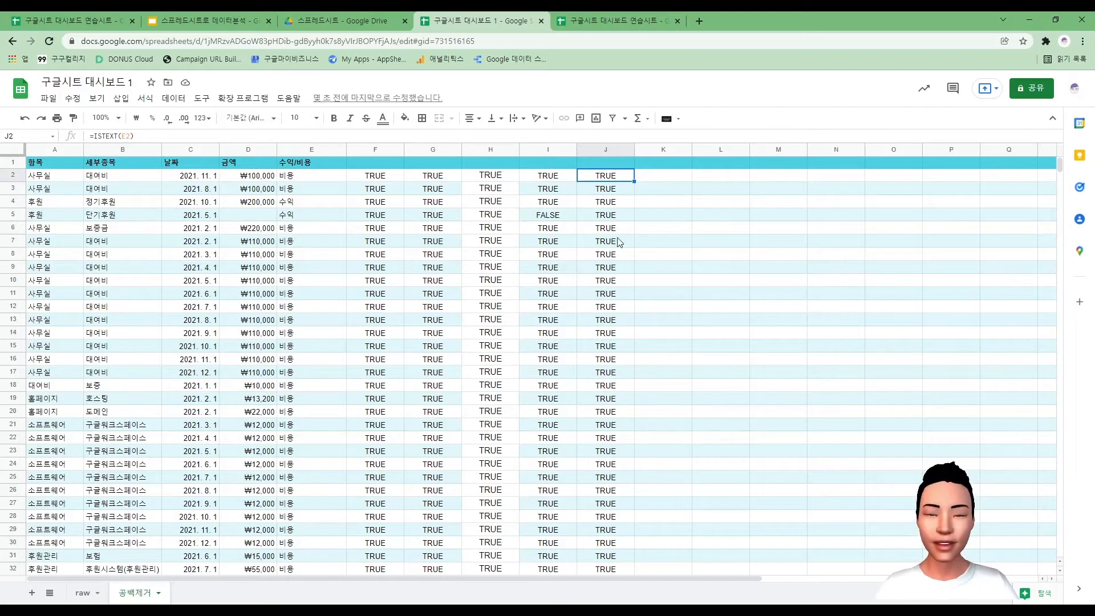
Step: Examine the data type check results across columns F to I, especially the ISNUMBER result in I5
{"action": "left_click", "coordinate": [556, 216]}
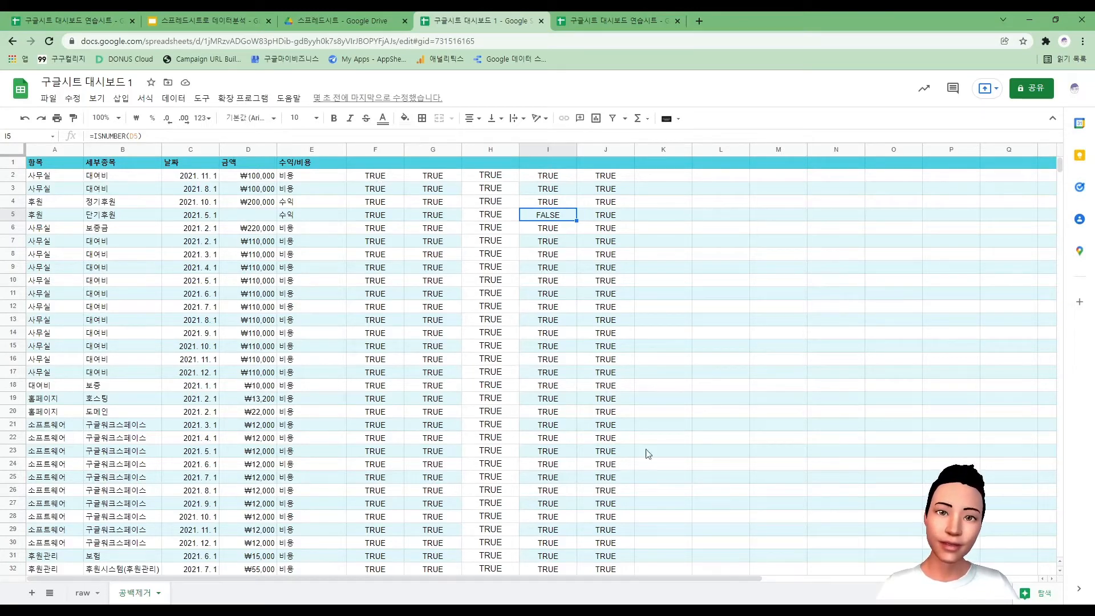
{"action": "scroll", "coordinate": [647, 482], "scroll_direction": "down", "scroll_amount": 1}
{"action": "scroll", "coordinate": [647, 482], "scroll_direction": "up", "scroll_amount": 1}
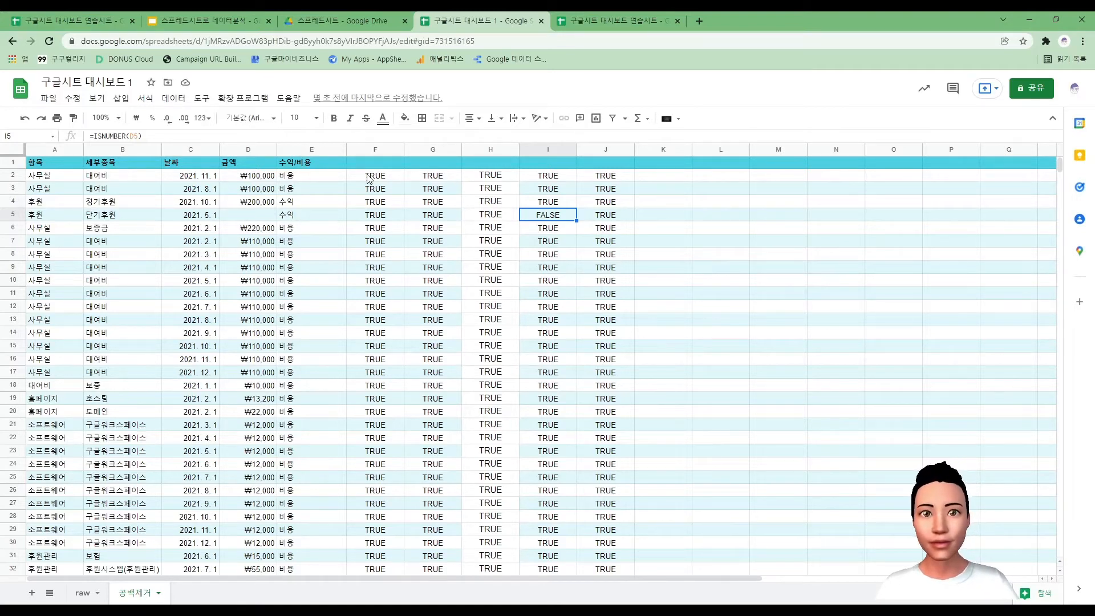
{"action": "left_click_drag", "start_coordinate": [367, 175], "coordinate": [541, 172]}
{"action": "left_click", "coordinate": [543, 175]}
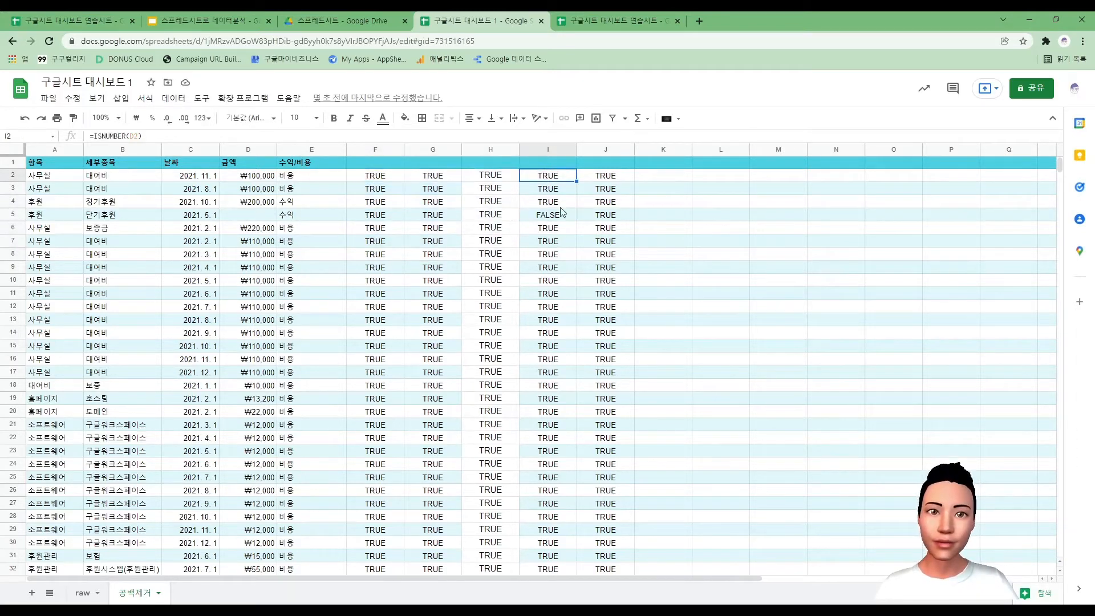
{"action": "left_click", "coordinate": [556, 216]}
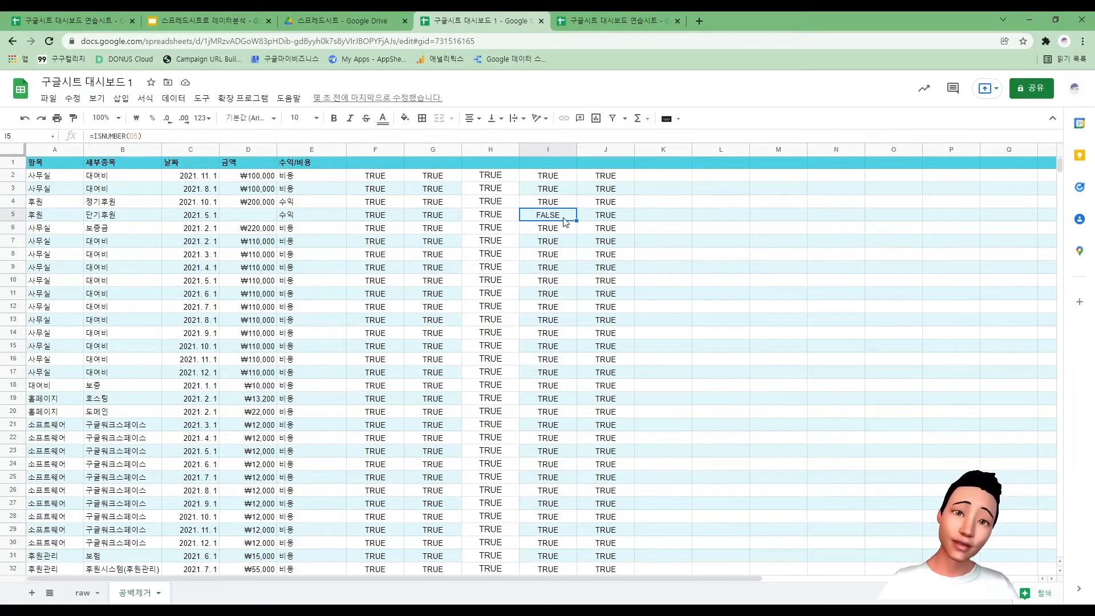
{"action": "left_click", "coordinate": [457, 200]}
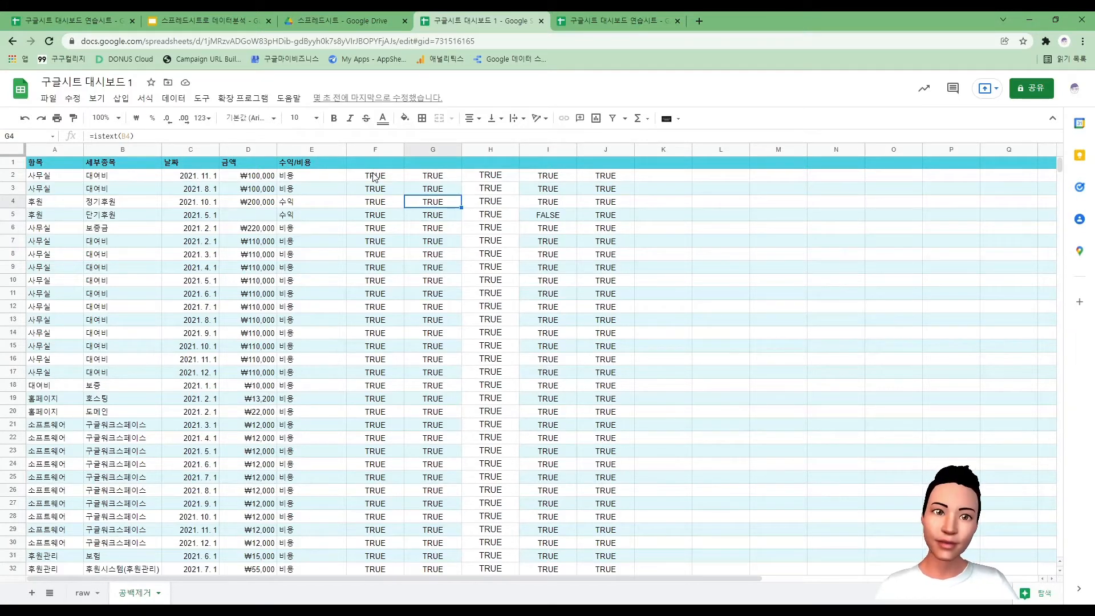
Step: Select all check results in F2:J51 and start a new conditional formatting rule for that range
{"action": "left_click_drag", "start_coordinate": [373, 176], "coordinate": [632, 523]}
{"action": "scroll", "coordinate": [631, 429], "scroll_direction": "up", "scroll_amount": 5}
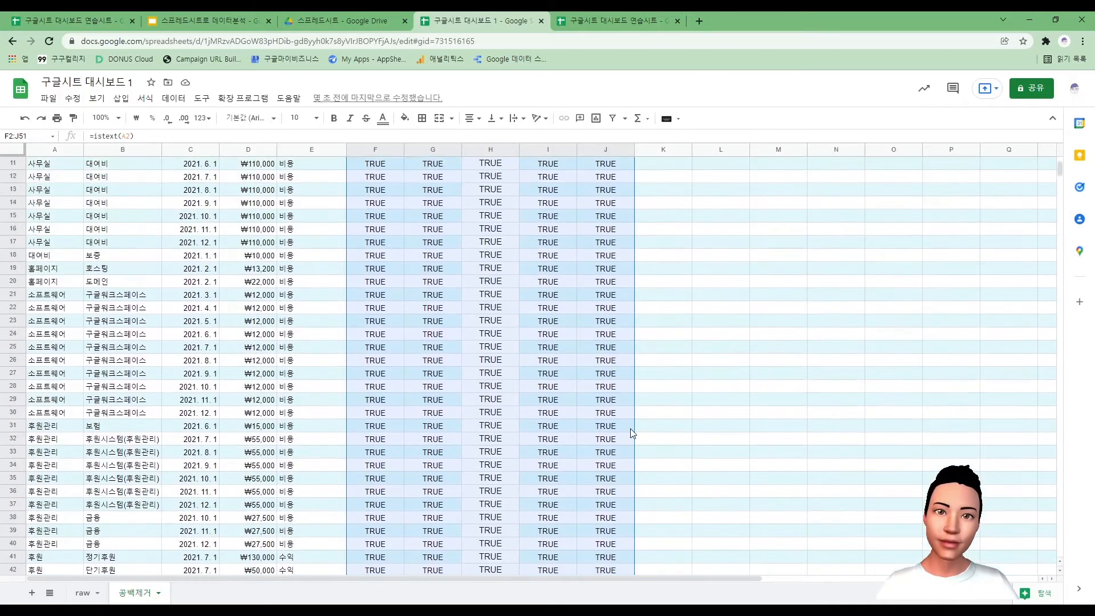
{"action": "scroll", "coordinate": [629, 429], "scroll_direction": "up", "scroll_amount": 1}
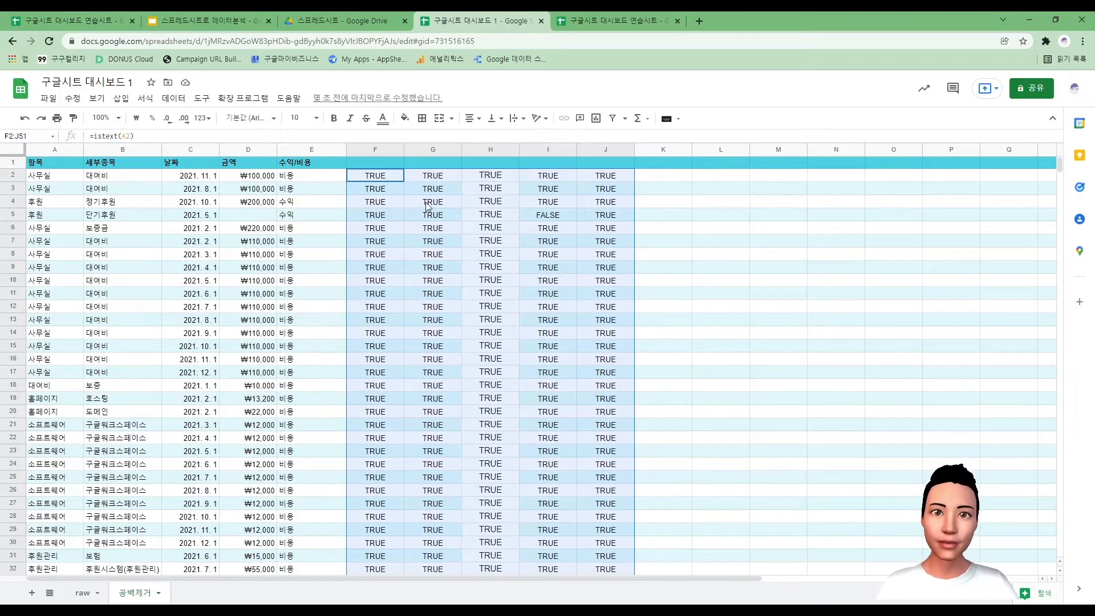
{"action": "left_click", "coordinate": [171, 99]}
{"action": "mouse_move", "coordinate": [139, 99]}
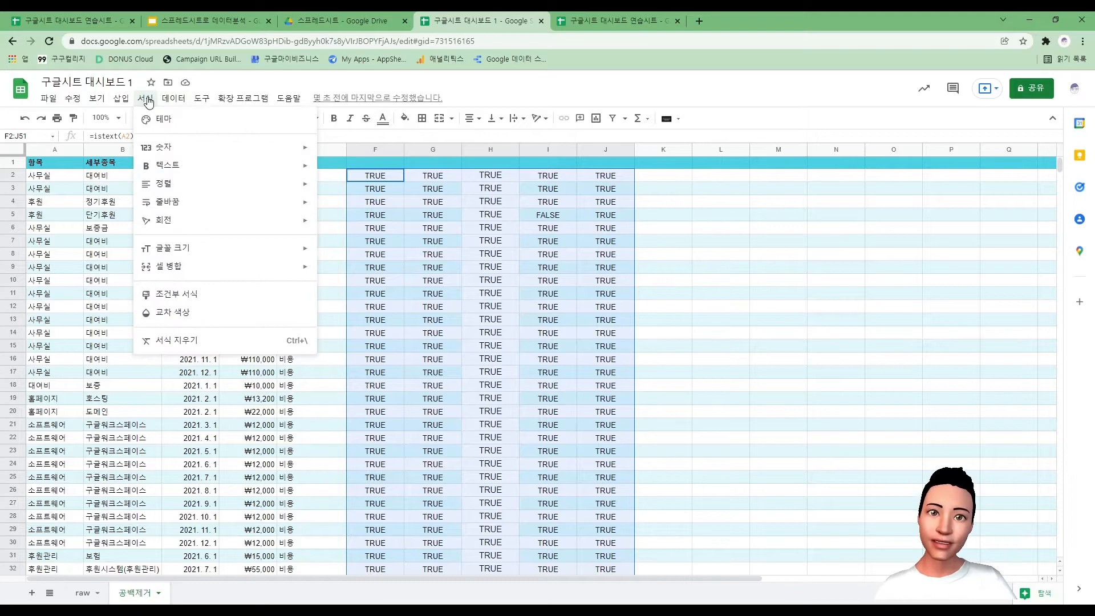
{"action": "left_click", "coordinate": [233, 299]}
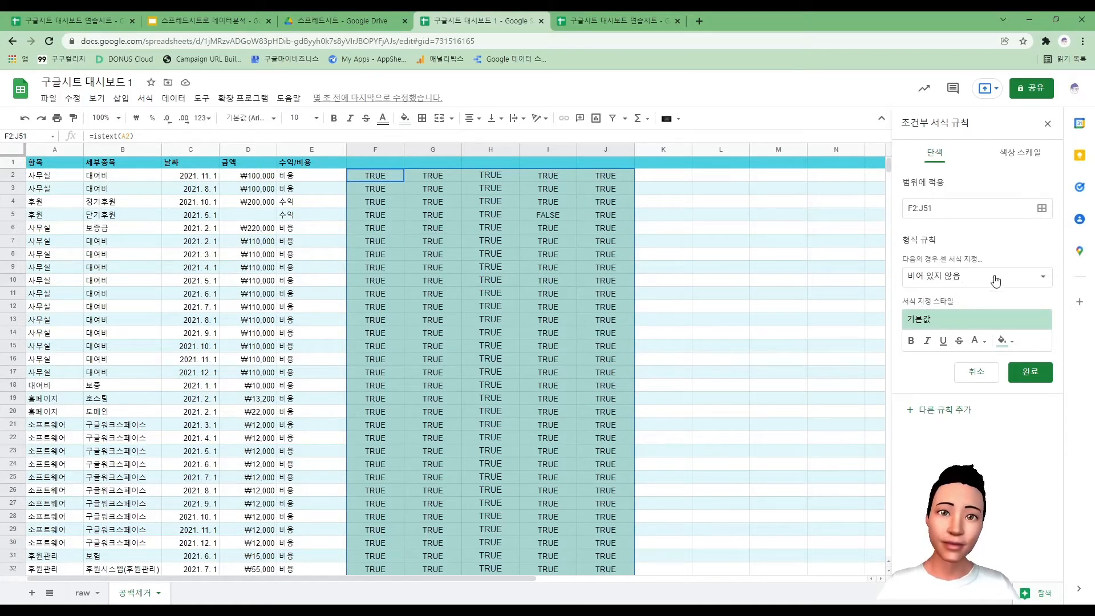
Step: Set the rule's condition to a custom formula (맞춤 수식) and enter =F2=FALSE as the formula
{"action": "left_click", "coordinate": [1025, 282]}
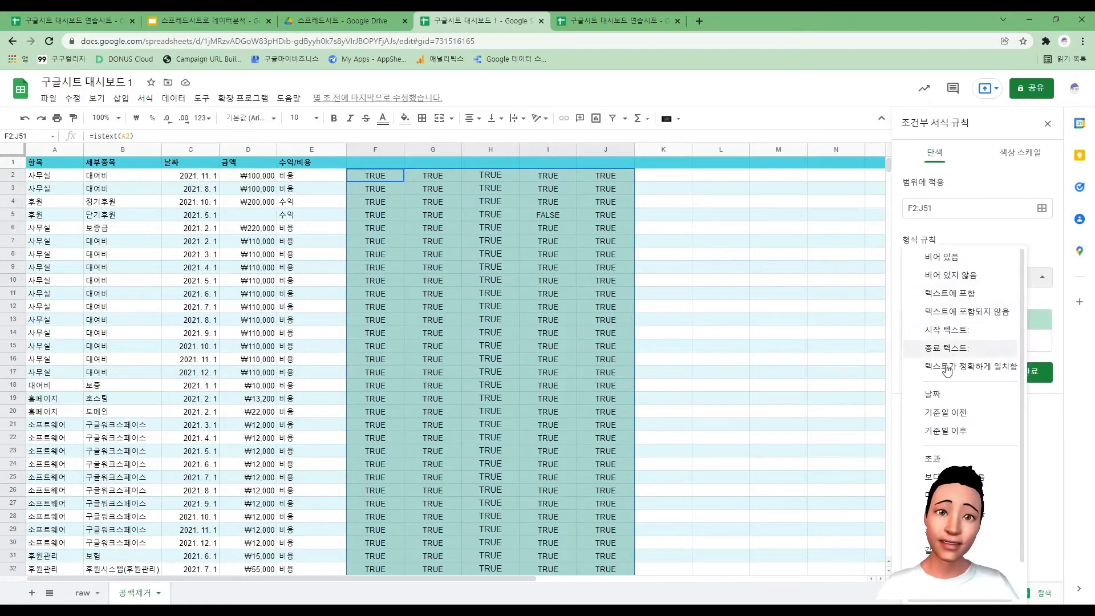
{"action": "scroll", "coordinate": [946, 353], "scroll_direction": "down", "scroll_amount": 1}
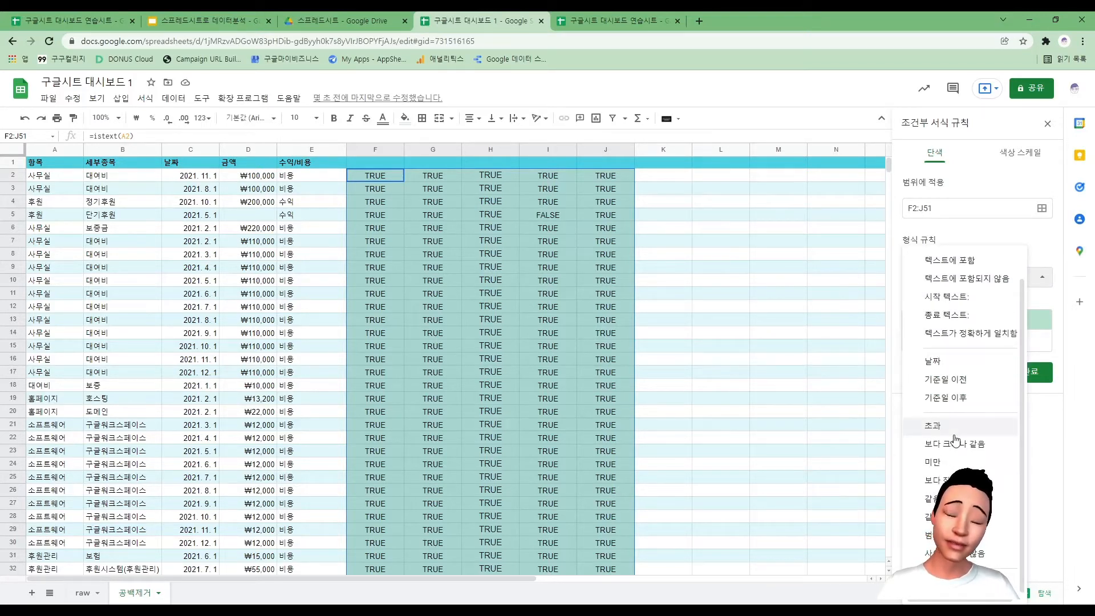
{"action": "left_click", "coordinate": [941, 581]}
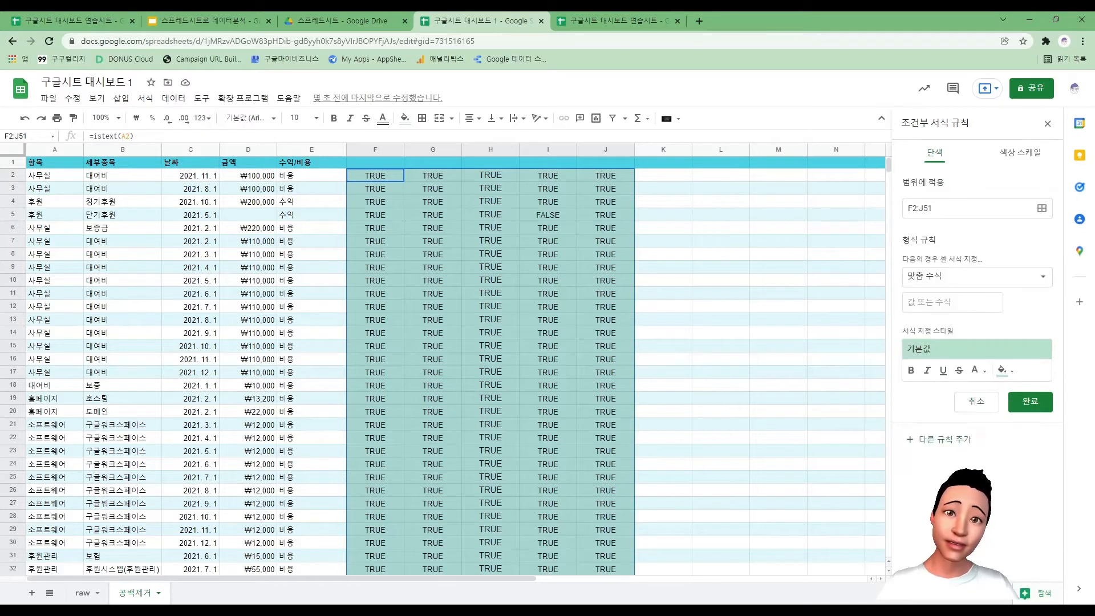
{"action": "left_click", "coordinate": [938, 307]}
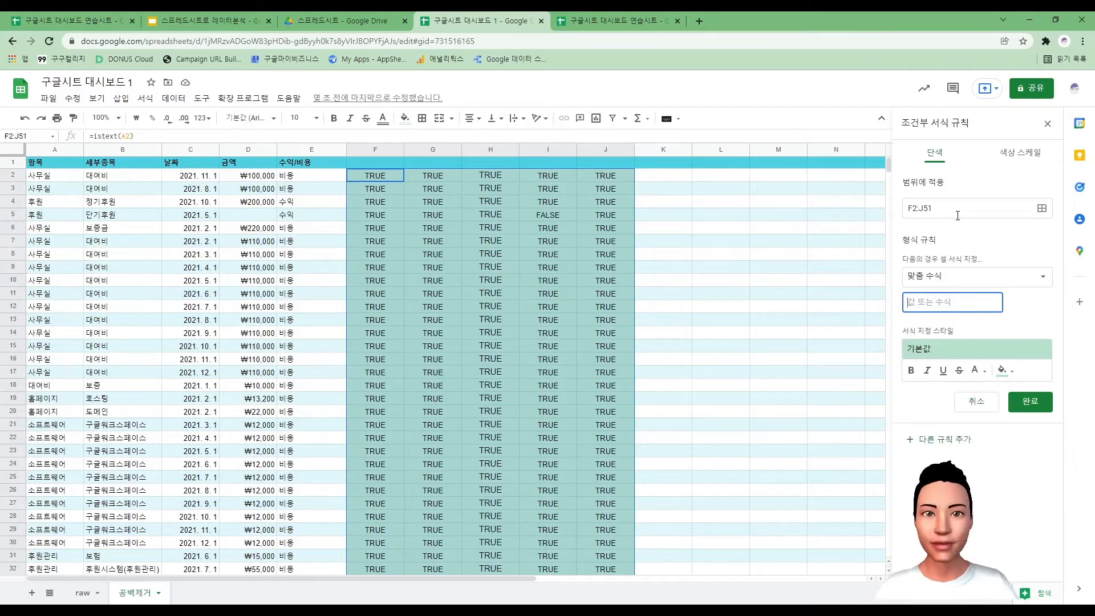
{"action": "type", "text": "="}
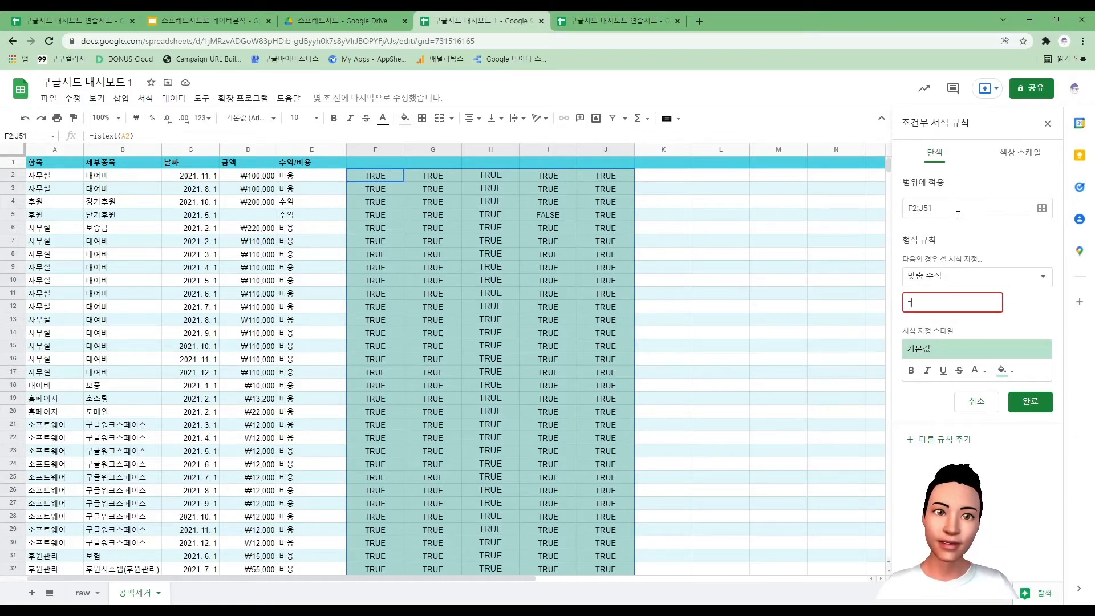
{"action": "type", "text": "2ㅓ"}
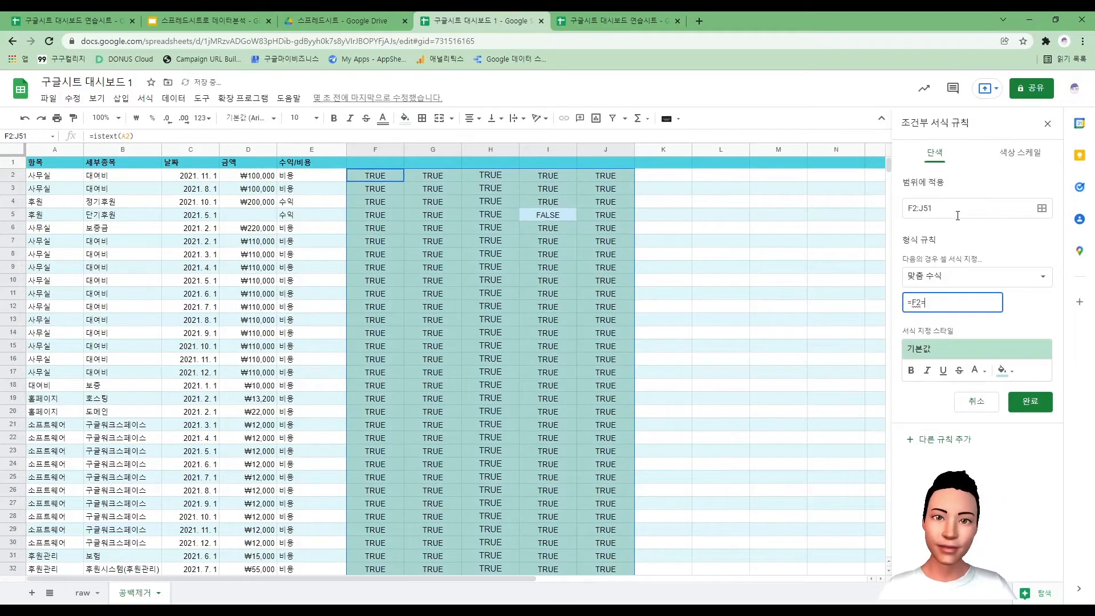
{"action": "key", "text": "BackSpace"}
{"action": "type", "text": "=FALSE"}
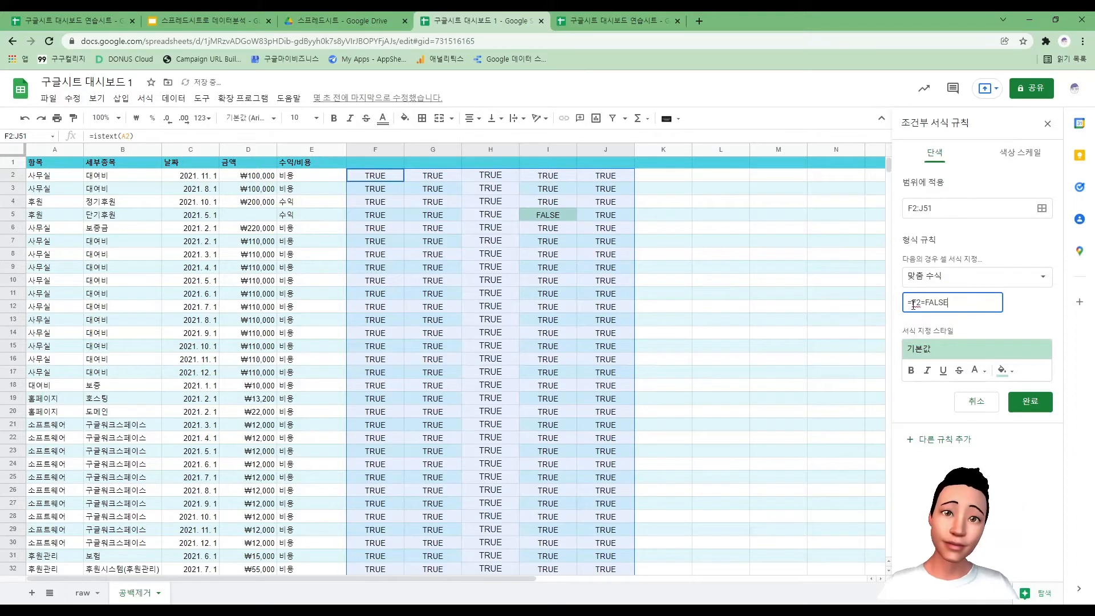
Step: Try red and white text colours in the formatting style of the =F2=FALSE rule
{"action": "left_click_drag", "start_coordinate": [911, 303], "coordinate": [946, 305]}
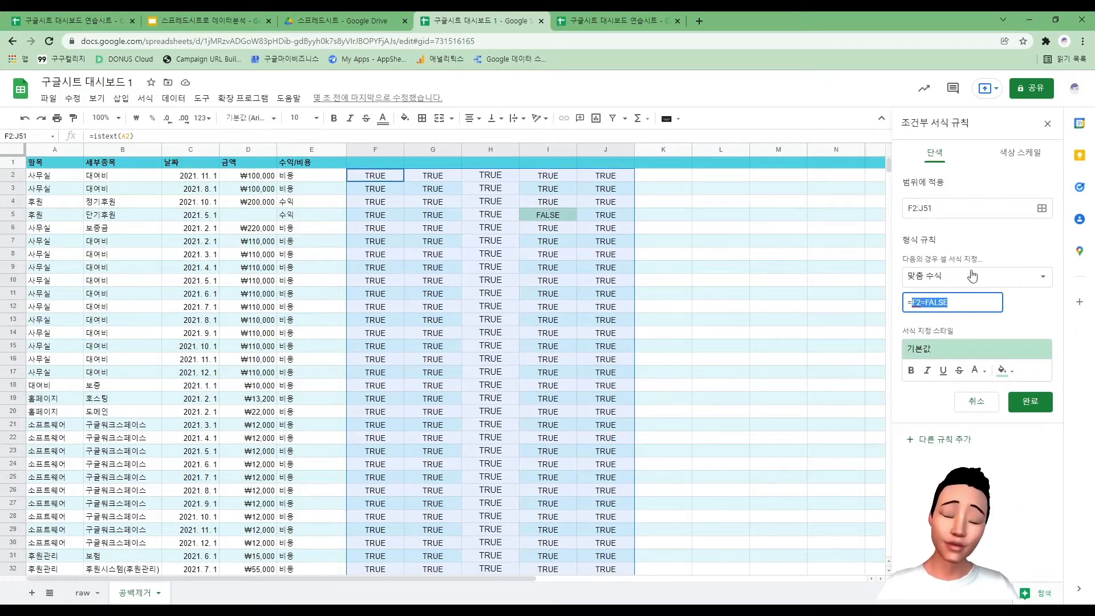
{"action": "left_click", "coordinate": [1004, 372]}
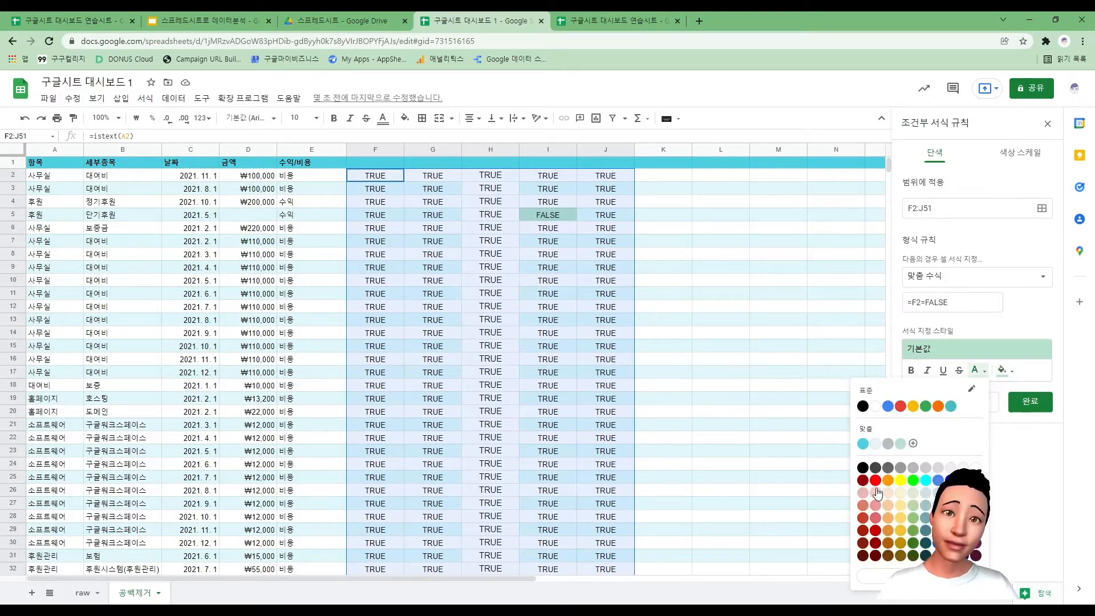
{"action": "left_click", "coordinate": [876, 481]}
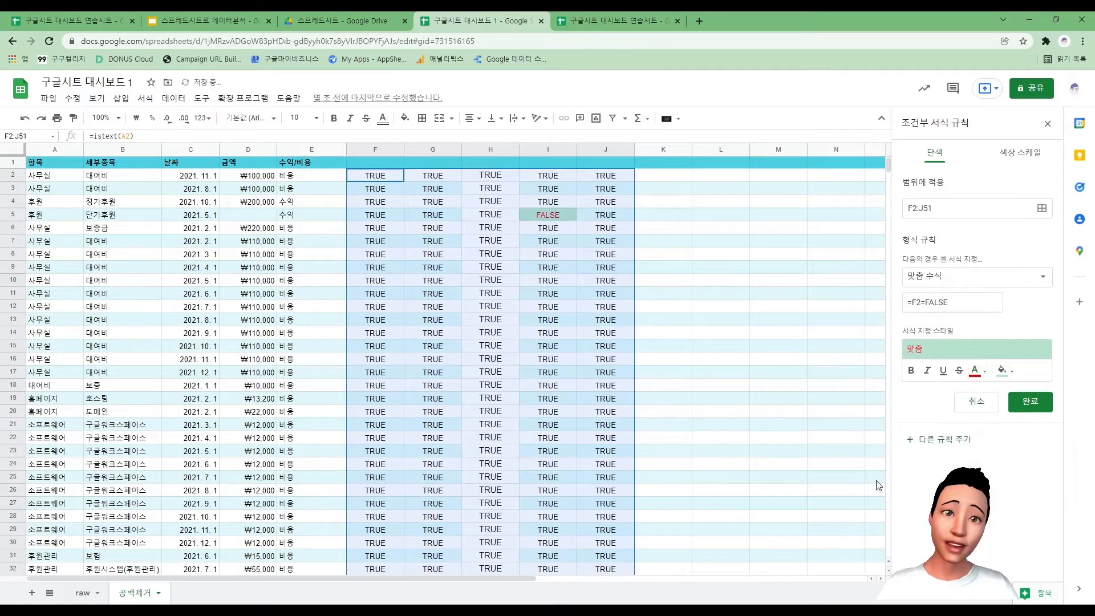
{"action": "left_click", "coordinate": [976, 371]}
{"action": "left_click", "coordinate": [872, 406]}
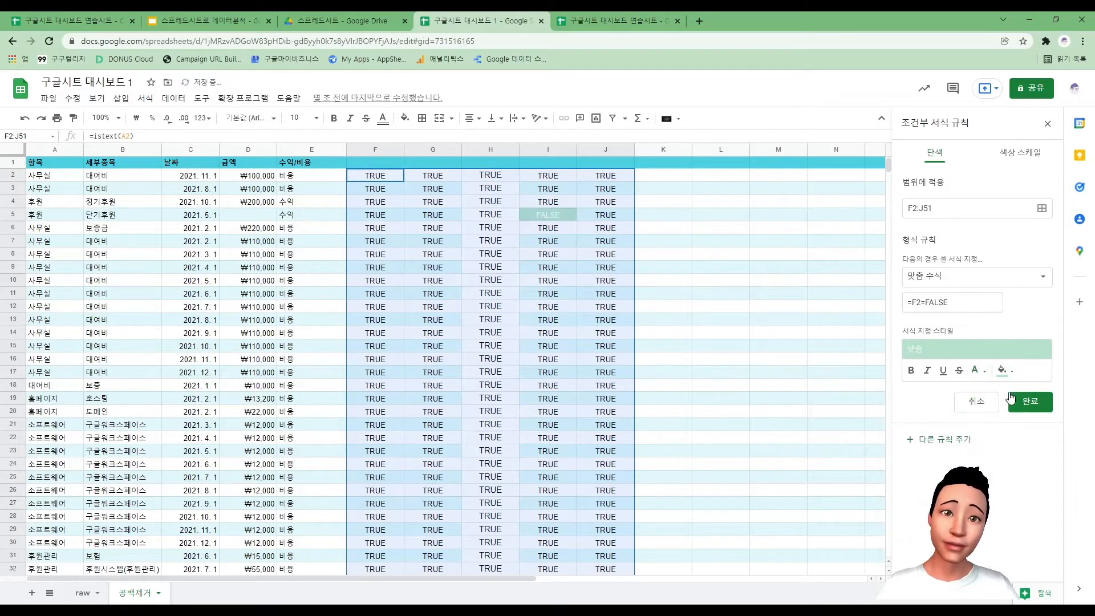
{"action": "left_click", "coordinate": [1005, 371]}
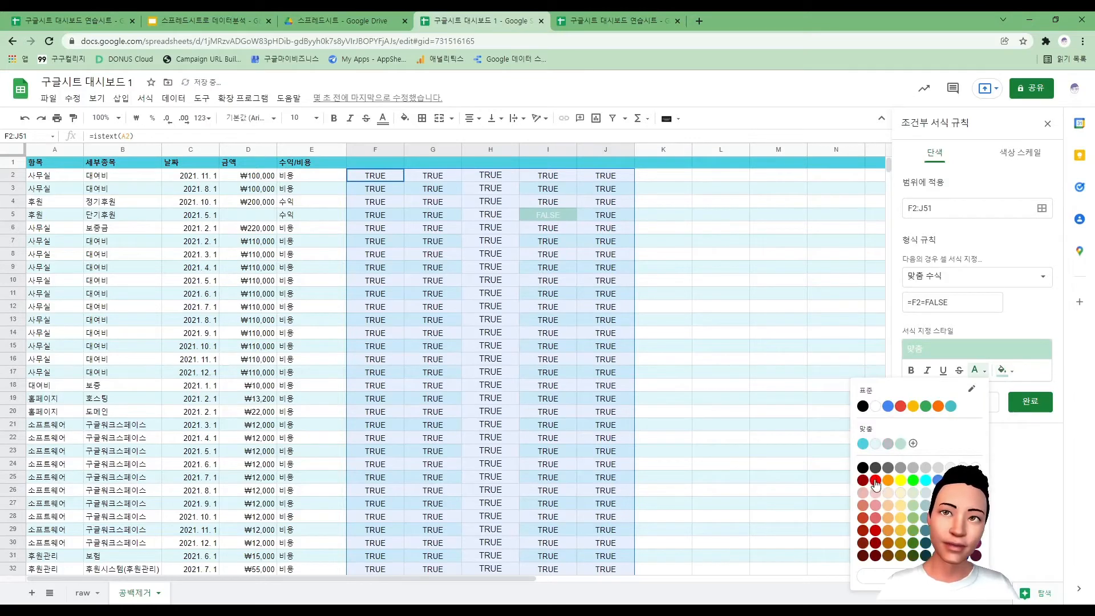
{"action": "left_click", "coordinate": [875, 480]}
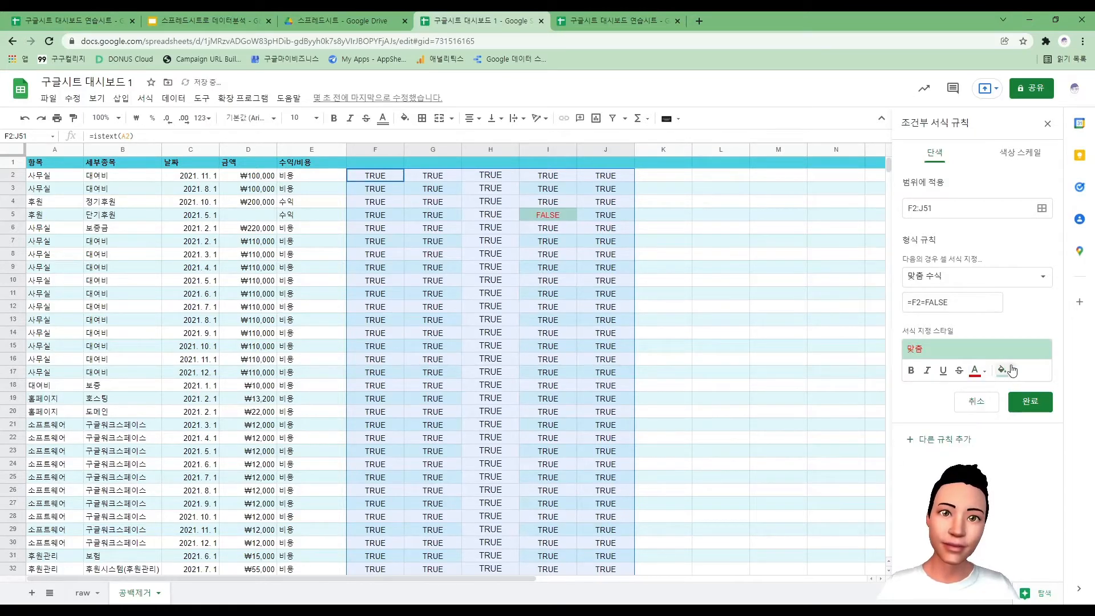
Step: Give the =F2=FALSE rule a red fill with white text, save it and close the conditional formatting rules
{"action": "left_click", "coordinate": [1005, 370]}
{"action": "left_click", "coordinate": [903, 484]}
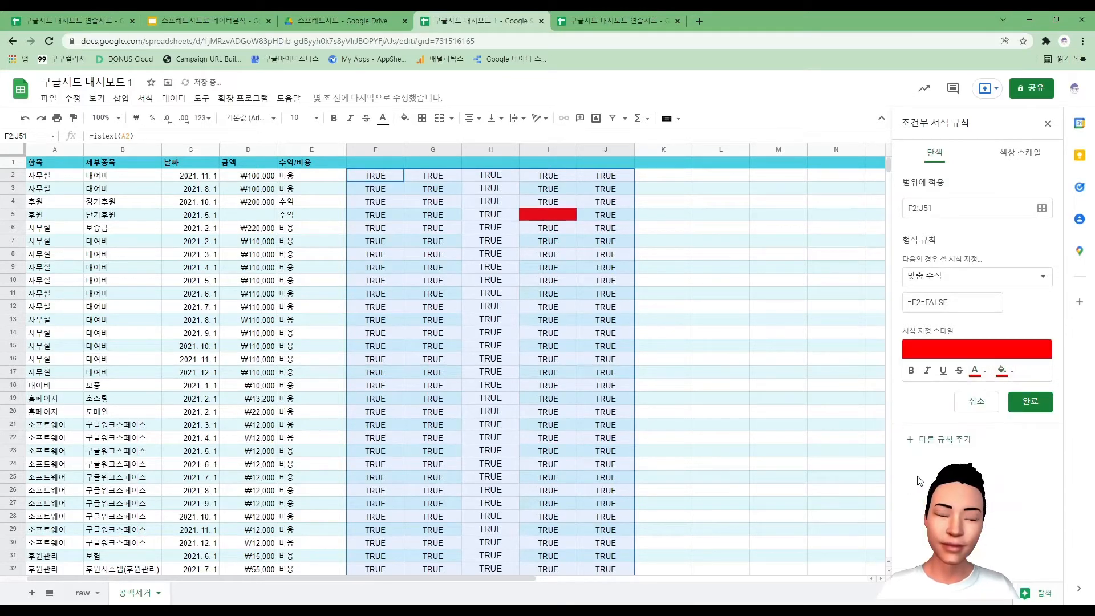
{"action": "left_click", "coordinate": [977, 371]}
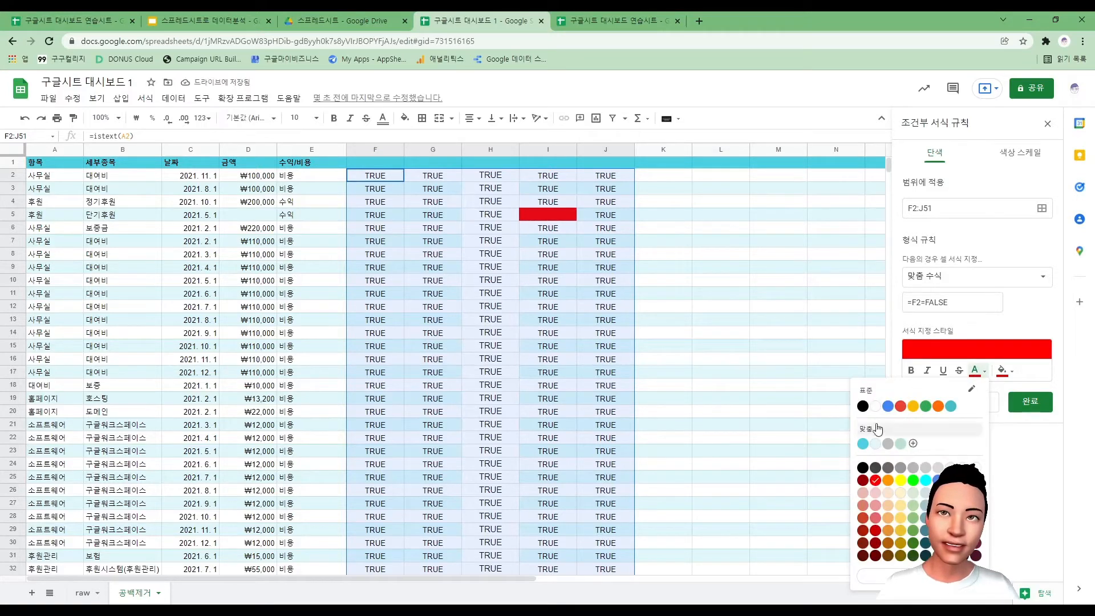
{"action": "left_click", "coordinate": [875, 406]}
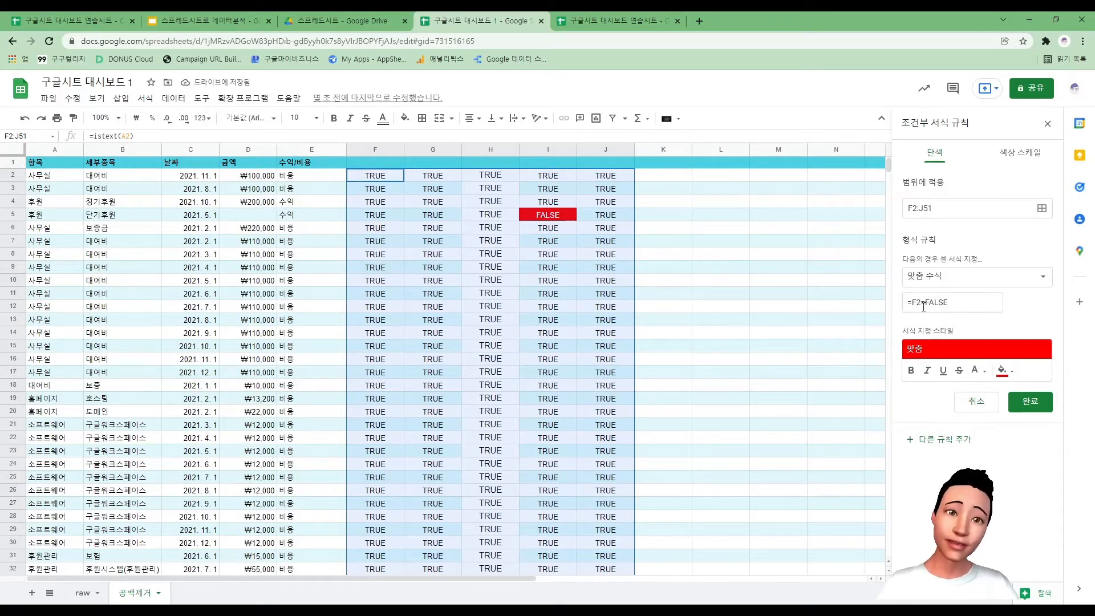
{"action": "left_click", "coordinate": [1021, 403]}
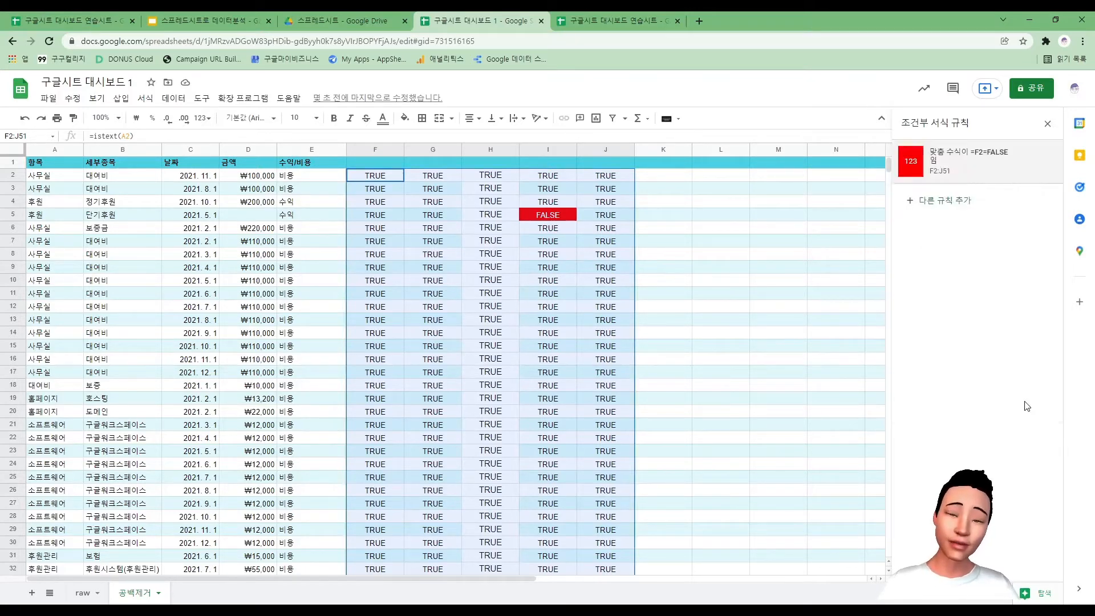
{"action": "left_click", "coordinate": [814, 368]}
{"action": "left_click", "coordinate": [1047, 124]}
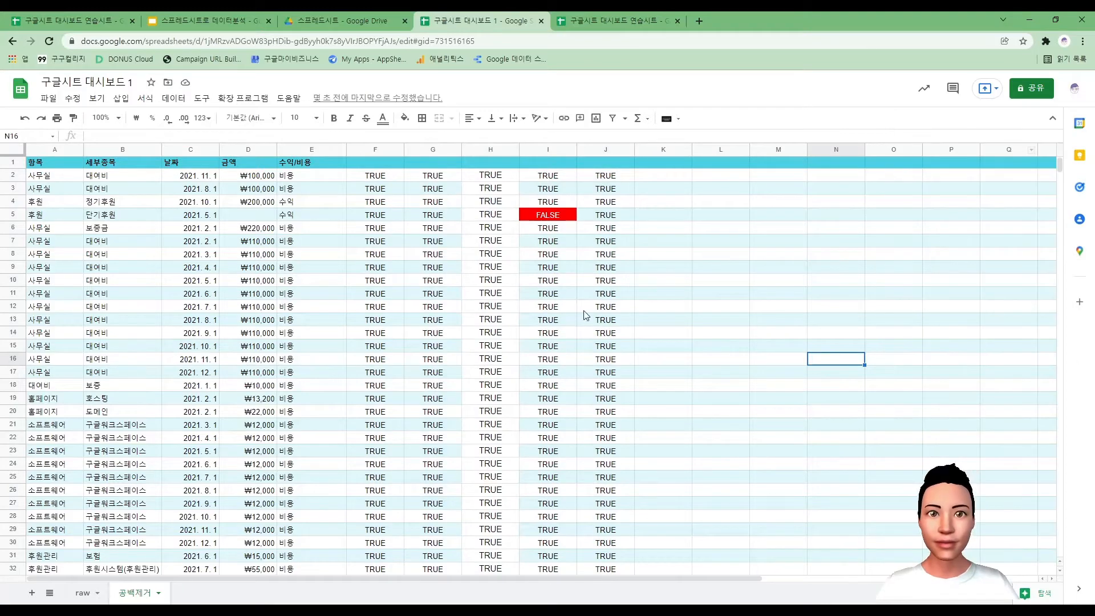
Step: Check the highlighted ISNUMBER result in I5 and review the check results down to row 51
{"action": "left_click", "coordinate": [554, 218]}
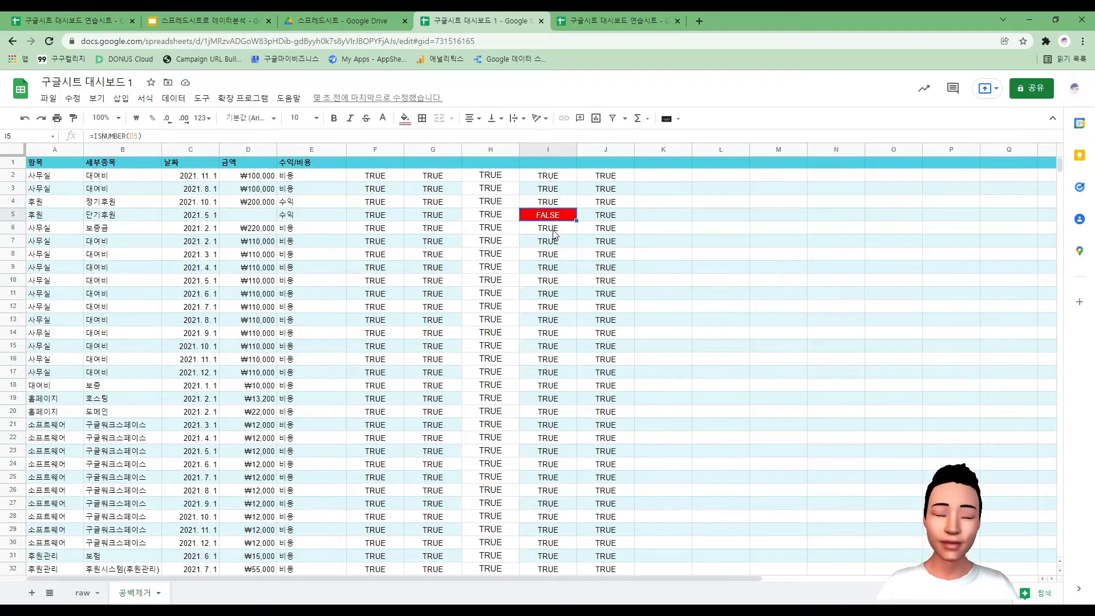
{"action": "scroll", "coordinate": [578, 353], "scroll_direction": "down", "scroll_amount": 5}
{"action": "scroll", "coordinate": [570, 364], "scroll_direction": "down", "scroll_amount": 3}
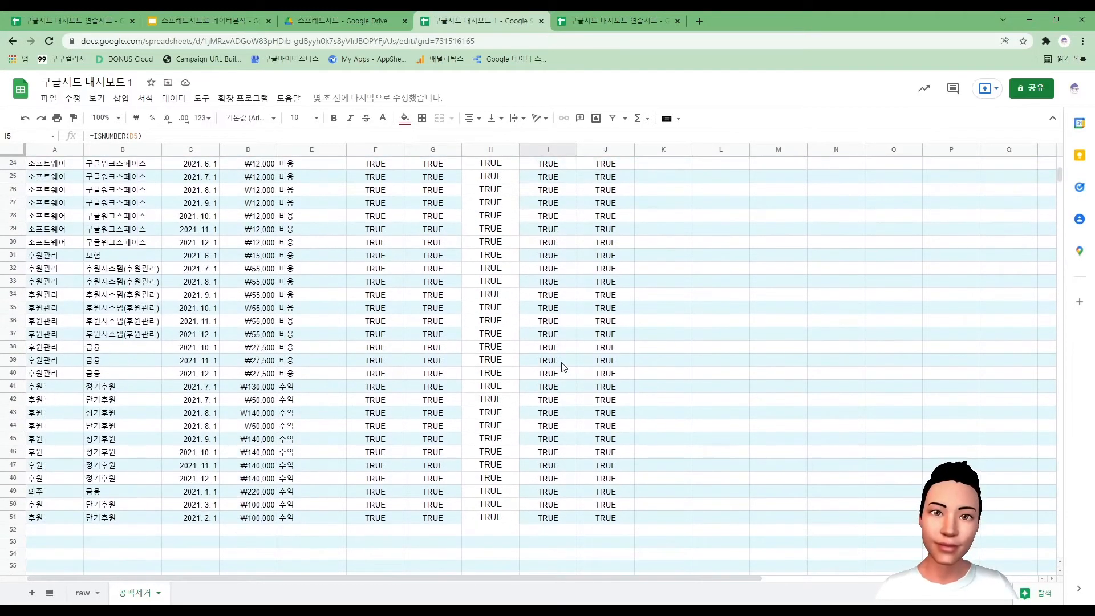
{"action": "scroll", "coordinate": [547, 279], "scroll_direction": "up", "scroll_amount": 5}
{"action": "scroll", "coordinate": [546, 273], "scroll_direction": "up", "scroll_amount": 3}
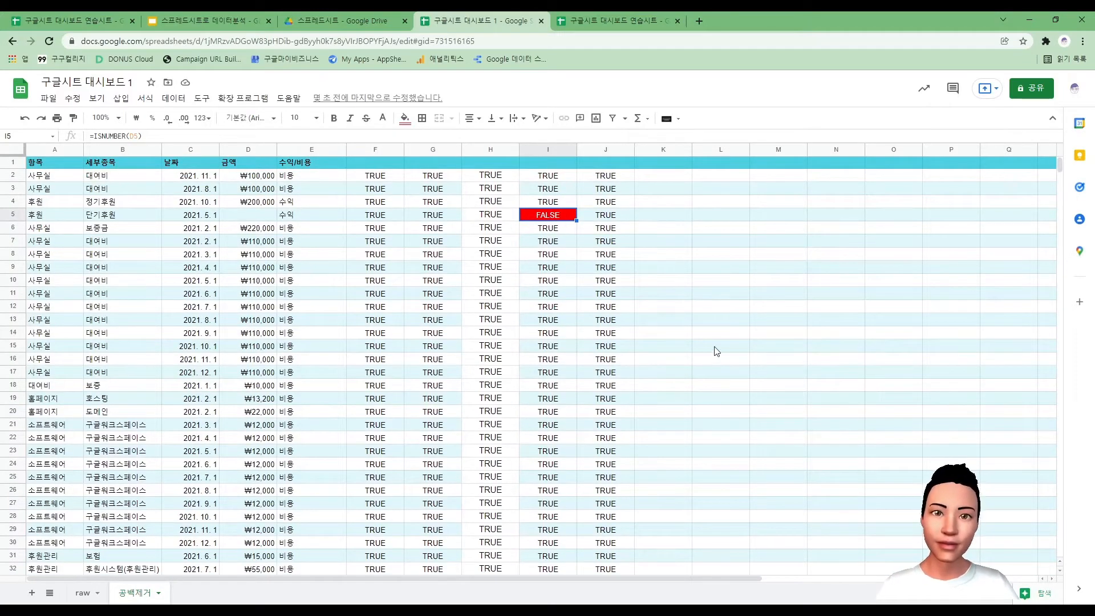
{"action": "left_click", "coordinate": [686, 330]}
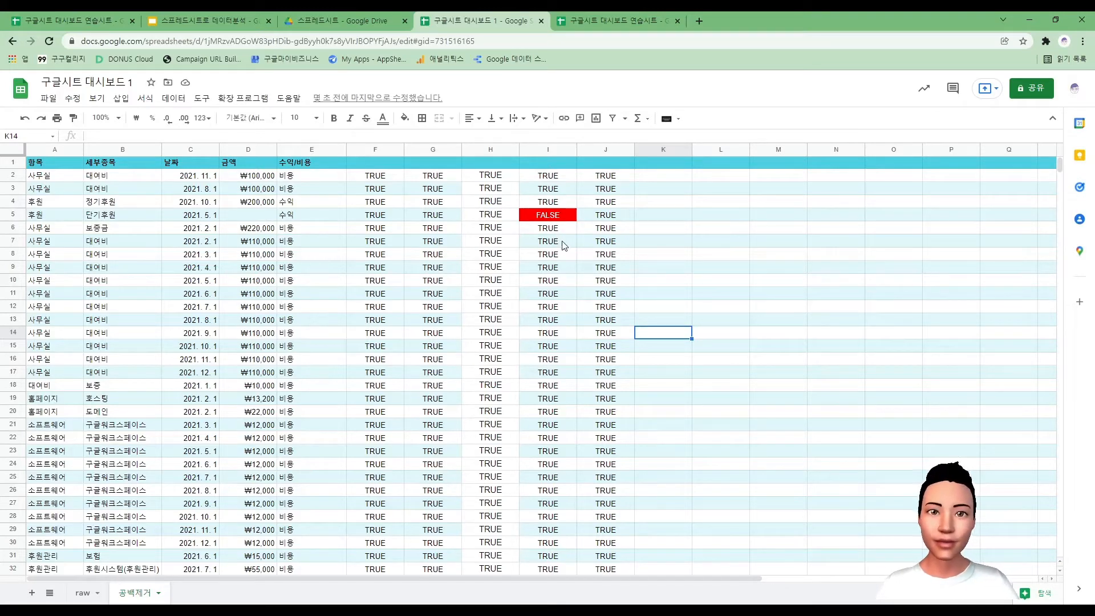
Step: Undo the conditional formatting changes until the highlight on the FALSE result in I5 is removed
{"action": "key", "text": "ctrl+z"}
{"action": "key", "text": "ctrl+z"}
{"action": "key", "text": "ctrl+z"}
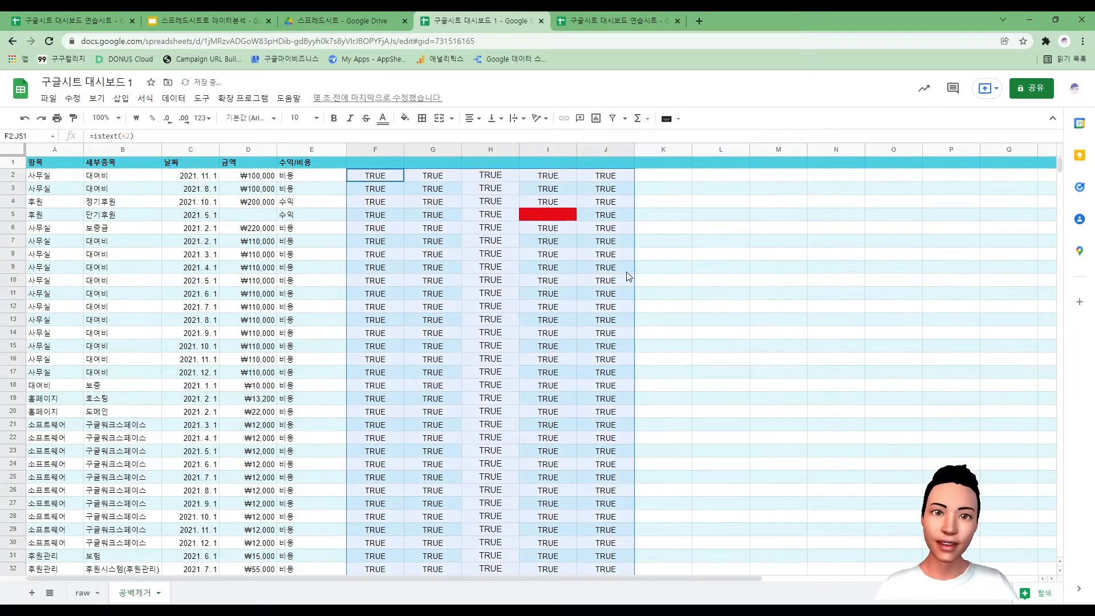
{"action": "key", "text": "ctrl+z"}
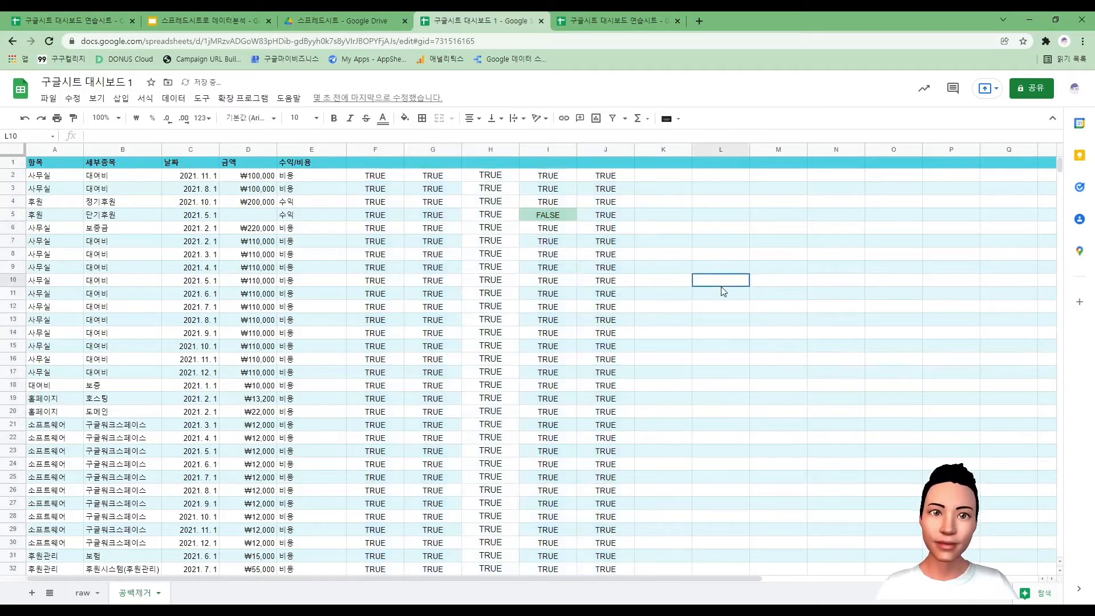
{"action": "key", "text": "ctrl+z"}
{"action": "left_click", "coordinate": [689, 283]}
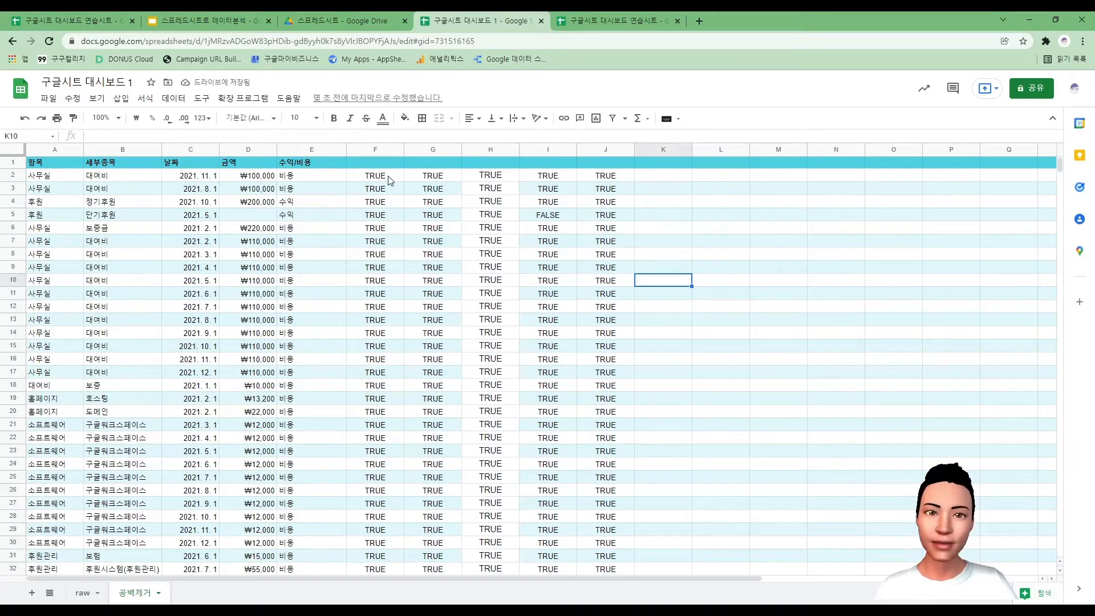
Step: Examine the data type check formulas in F2, G2, H2 and I2
{"action": "left_click", "coordinate": [390, 181]}
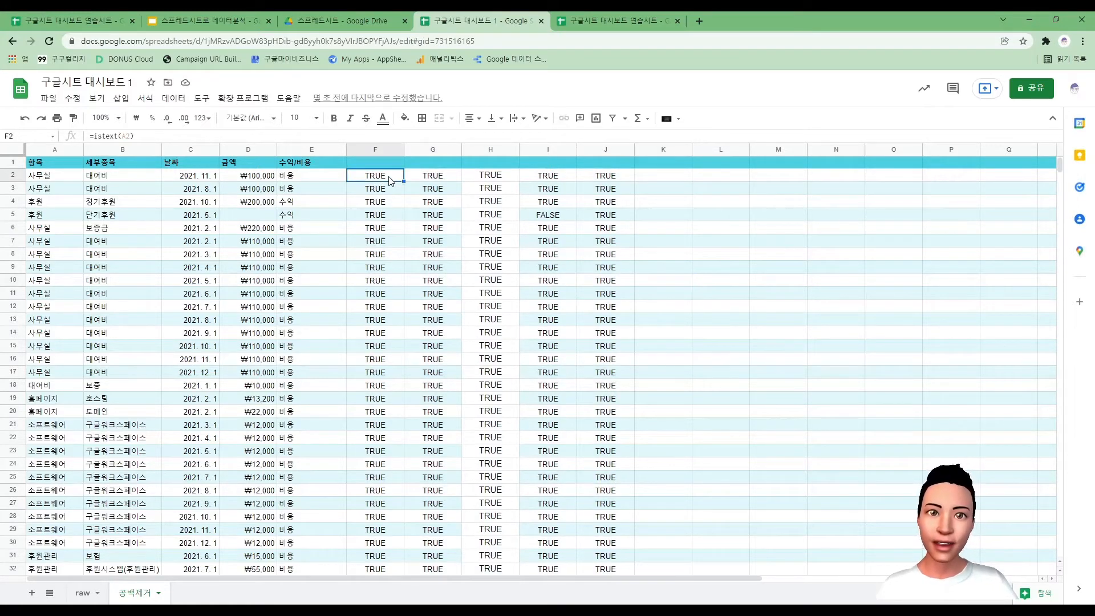
{"action": "left_click", "coordinate": [441, 182]}
{"action": "left_click", "coordinate": [495, 183]}
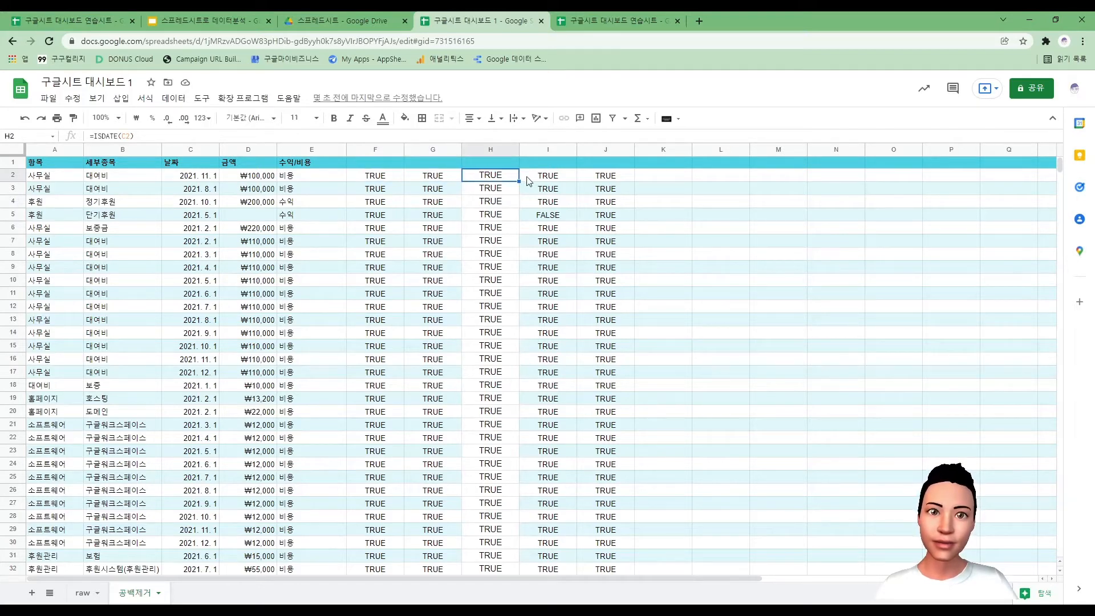
{"action": "left_click", "coordinate": [545, 180]}
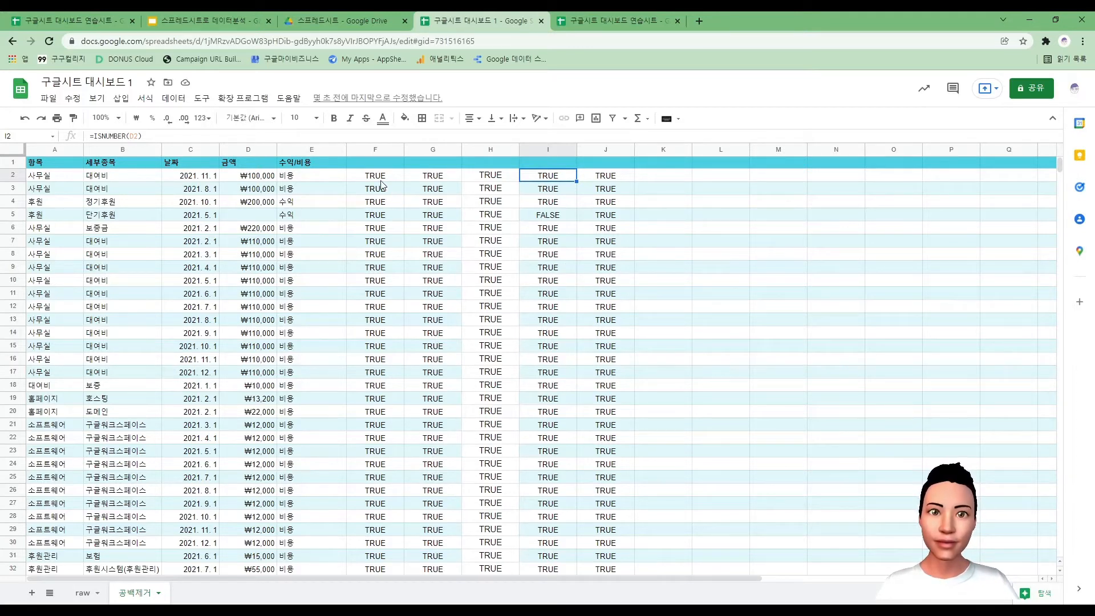
Step: Select the check results in F2:J51 and delete the leftover conditional formatting rule for that range
{"action": "mouse_move", "coordinate": [378, 179]}
{"action": "left_mouse_down"}
{"action": "mouse_move", "coordinate": [445, 217]}
{"action": "mouse_move", "coordinate": [605, 371]}
{"action": "mouse_move", "coordinate": [605, 576]}
{"action": "mouse_move", "coordinate": [618, 493]}
{"action": "mouse_move", "coordinate": [629, 603]}
{"action": "mouse_move", "coordinate": [627, 479]}
{"action": "left_mouse_up"}
{"action": "scroll", "coordinate": [629, 453], "scroll_direction": "up", "scroll_amount": 6}
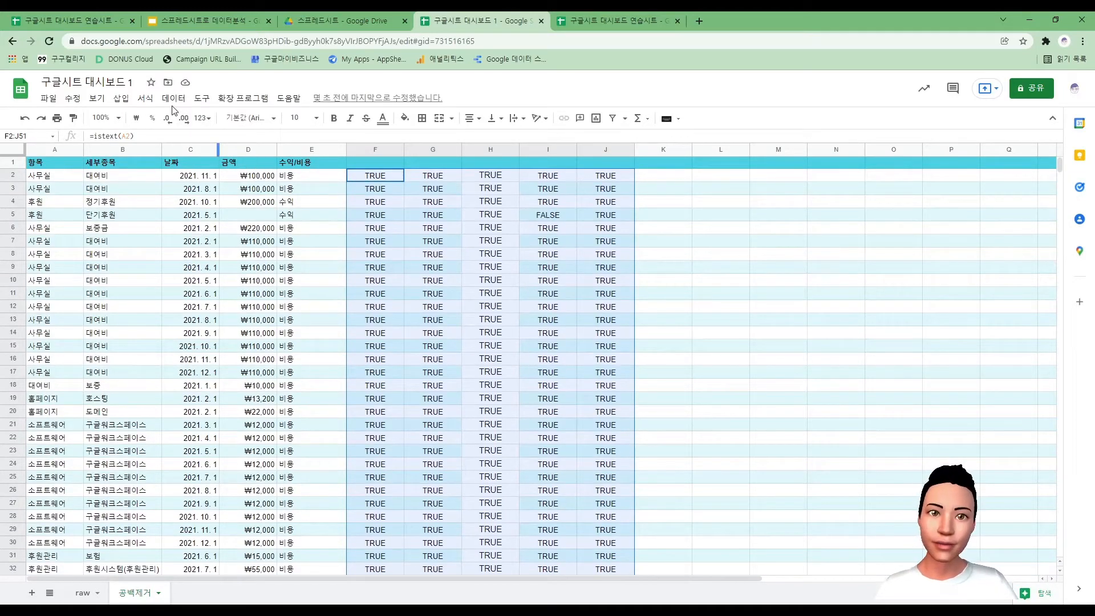
{"action": "left_click", "coordinate": [145, 99]}
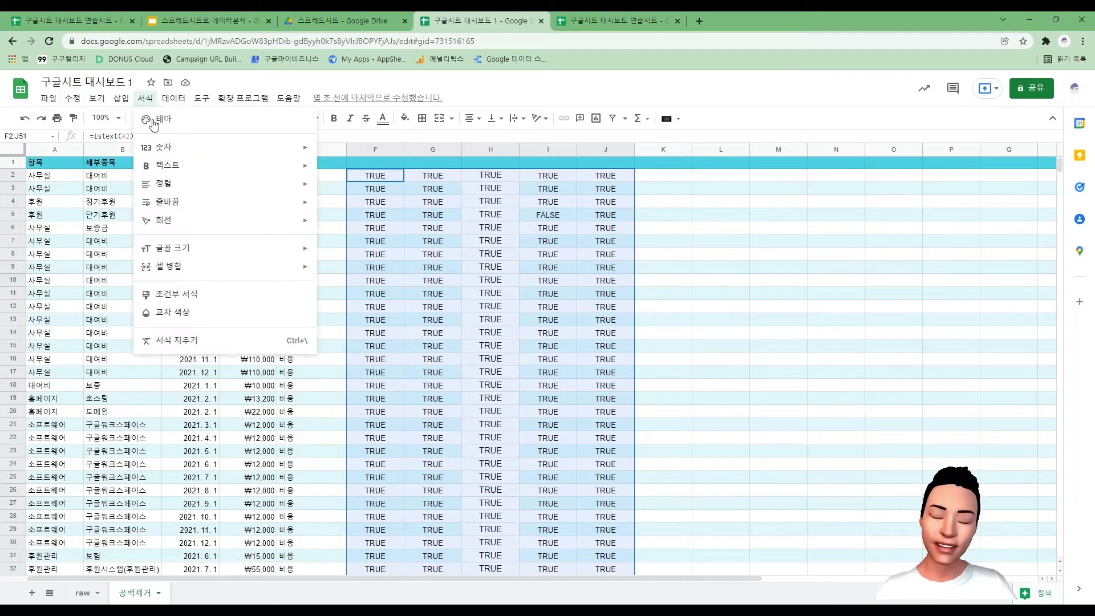
{"action": "left_click", "coordinate": [207, 295]}
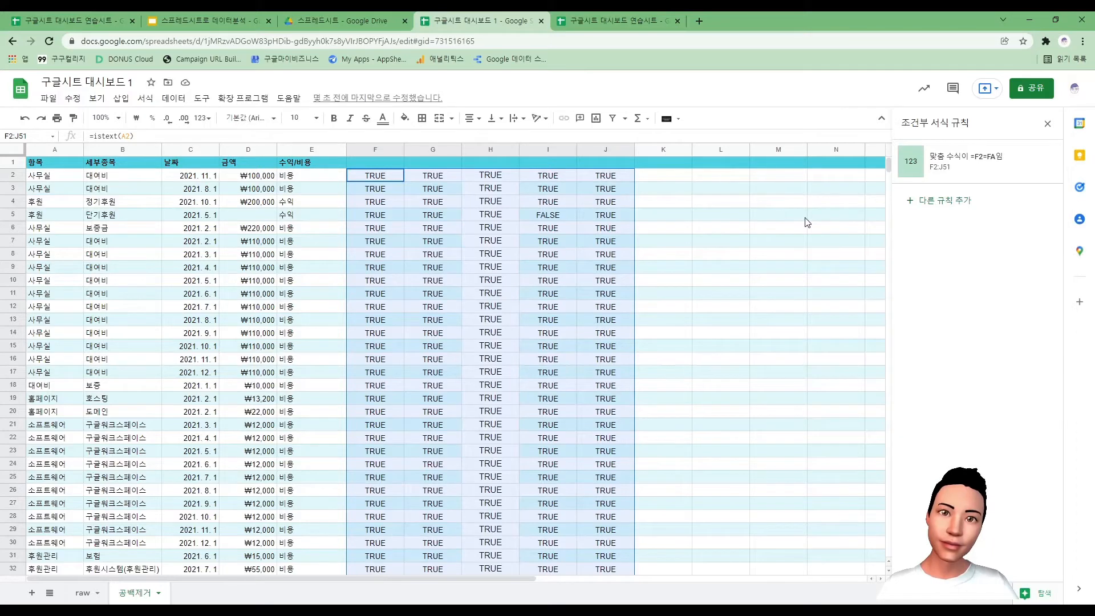
{"action": "left_click", "coordinate": [1046, 170]}
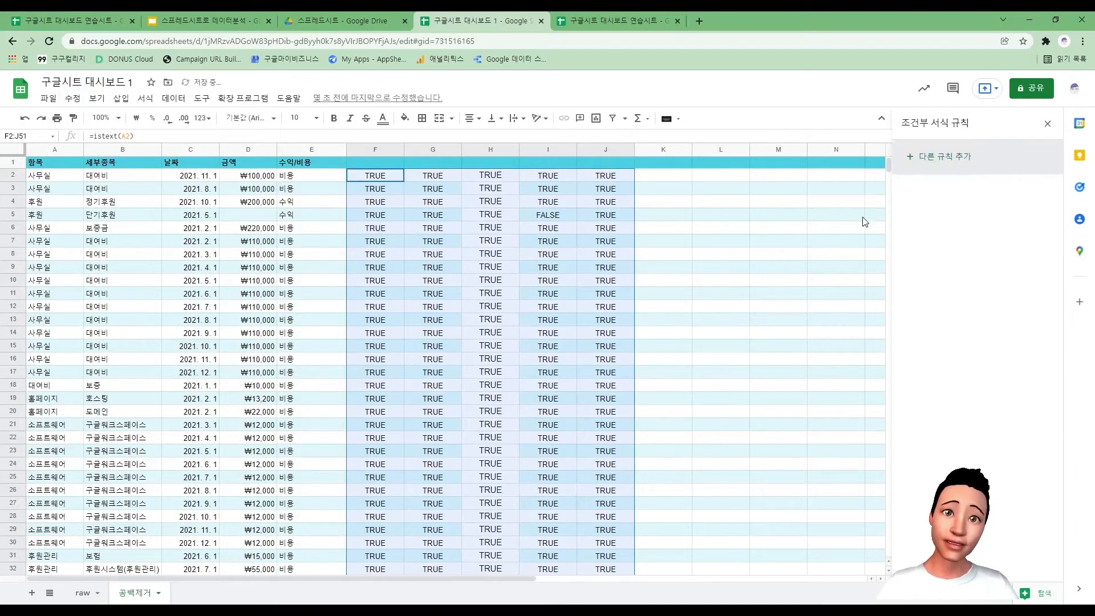
Step: Add a conditional formatting rule for F2:J51 with the custom formula (맞춤 수식) condition = F2=FALSE
{"action": "left_click", "coordinate": [951, 159]}
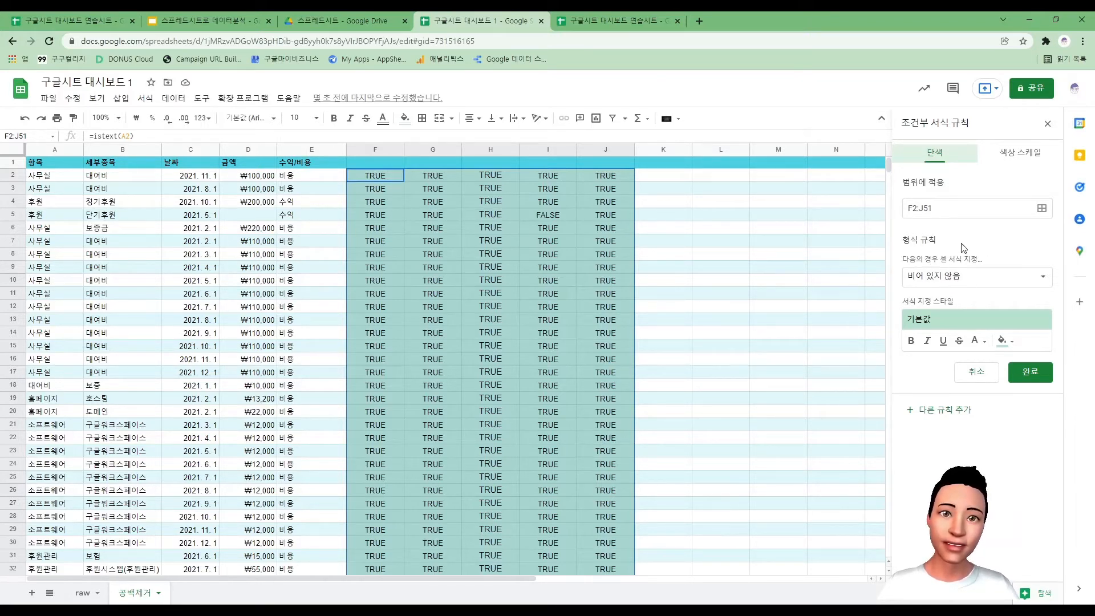
{"action": "left_click", "coordinate": [1013, 284]}
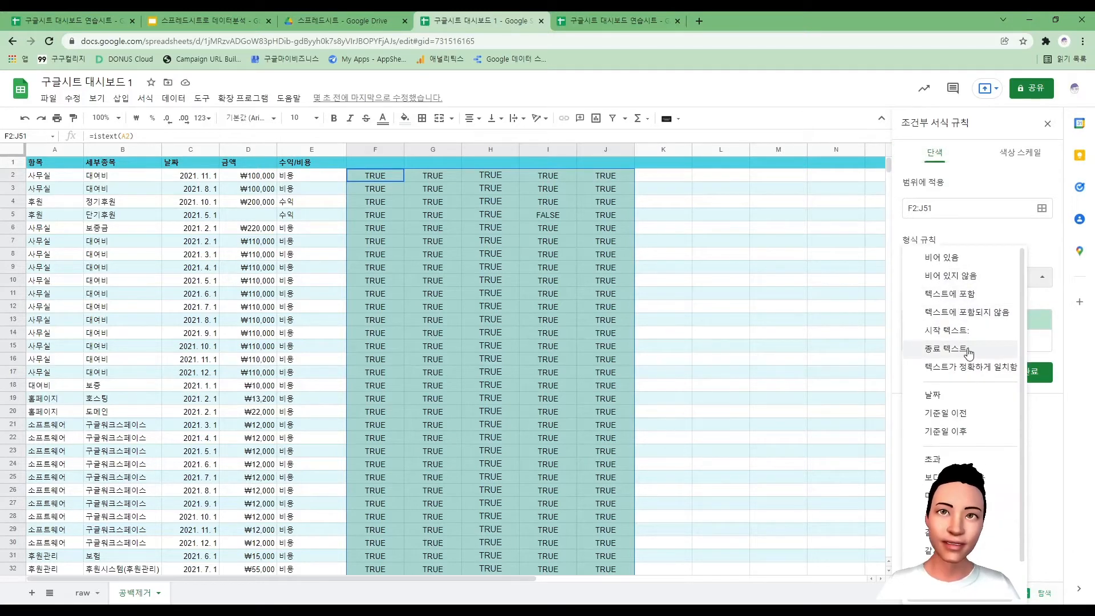
{"action": "scroll", "coordinate": [981, 502], "scroll_direction": "down", "scroll_amount": 1}
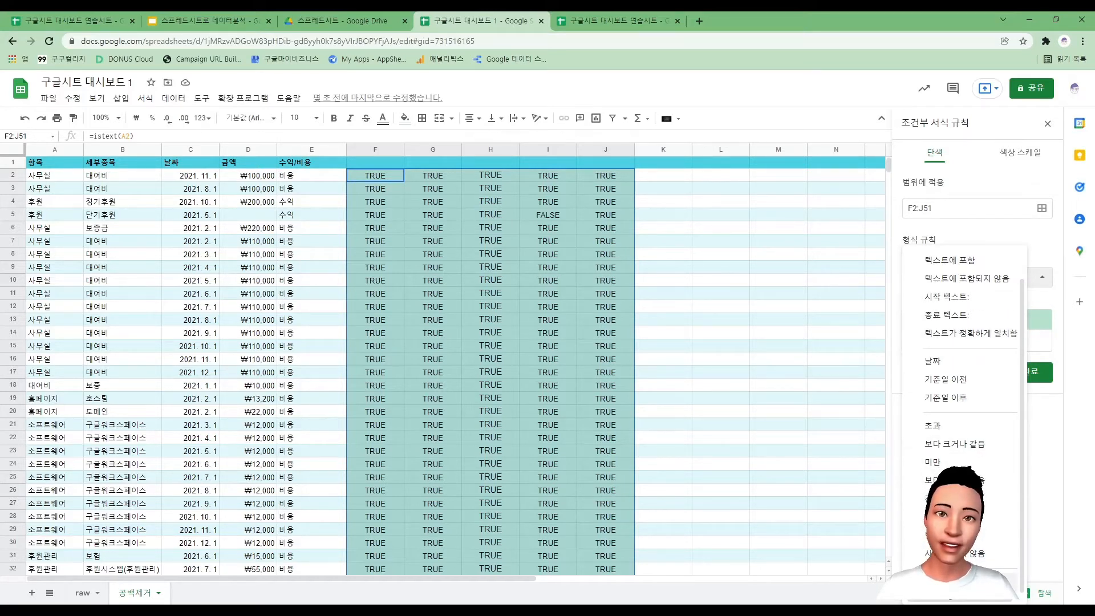
{"action": "left_click", "coordinate": [947, 585]}
{"action": "left_click", "coordinate": [944, 304]}
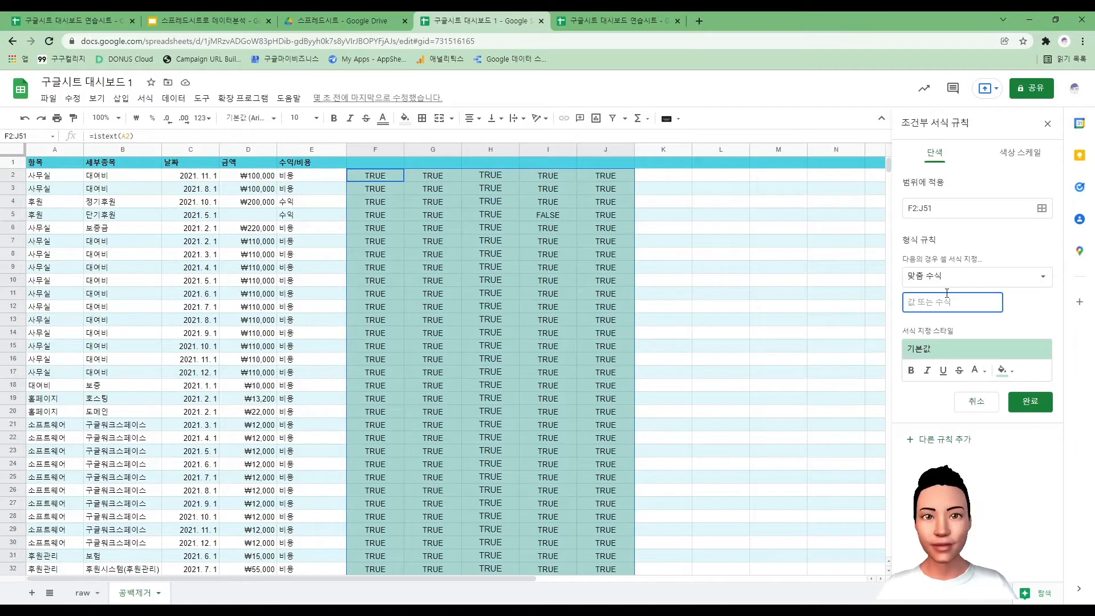
{"action": "type", "text": "="}
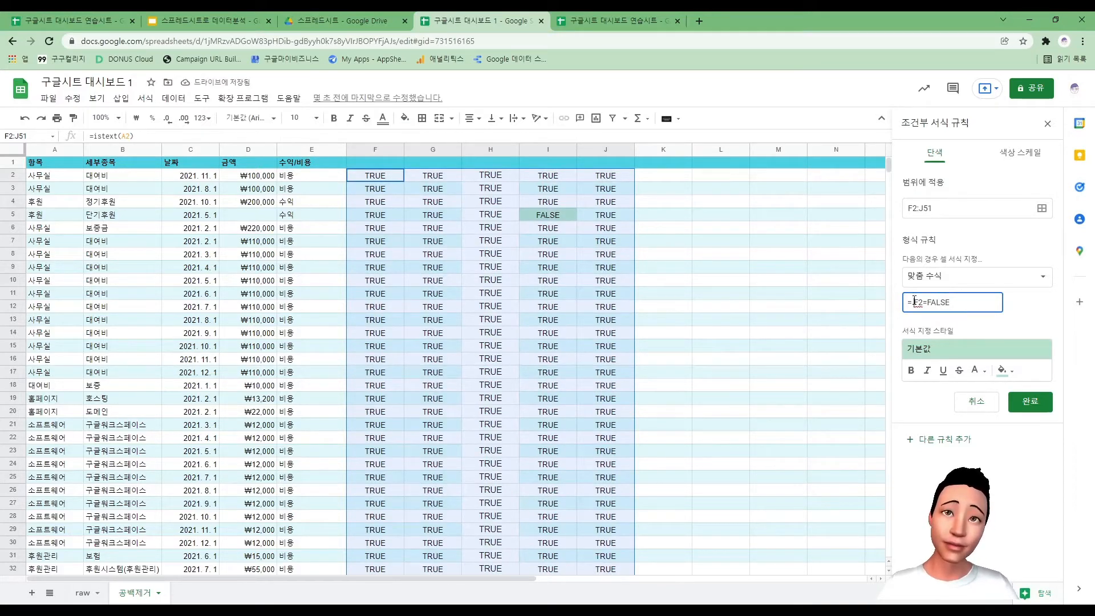
{"action": "left_click_drag", "start_coordinate": [912, 298], "coordinate": [956, 301]}
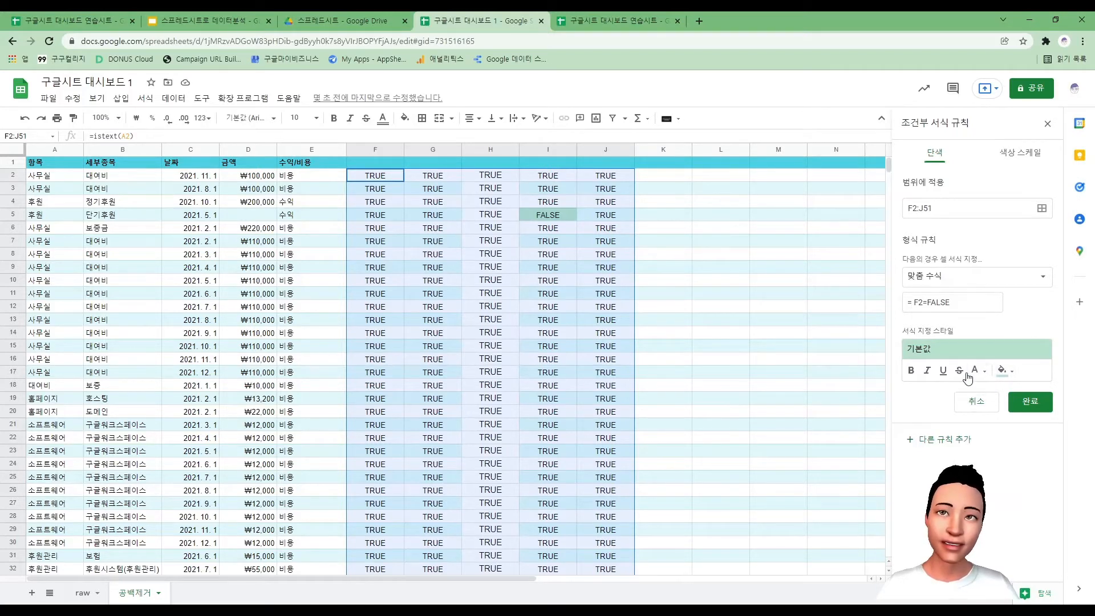
Step: Set the new rule's formatting style to a red fill with white text
{"action": "left_click", "coordinate": [1007, 370]}
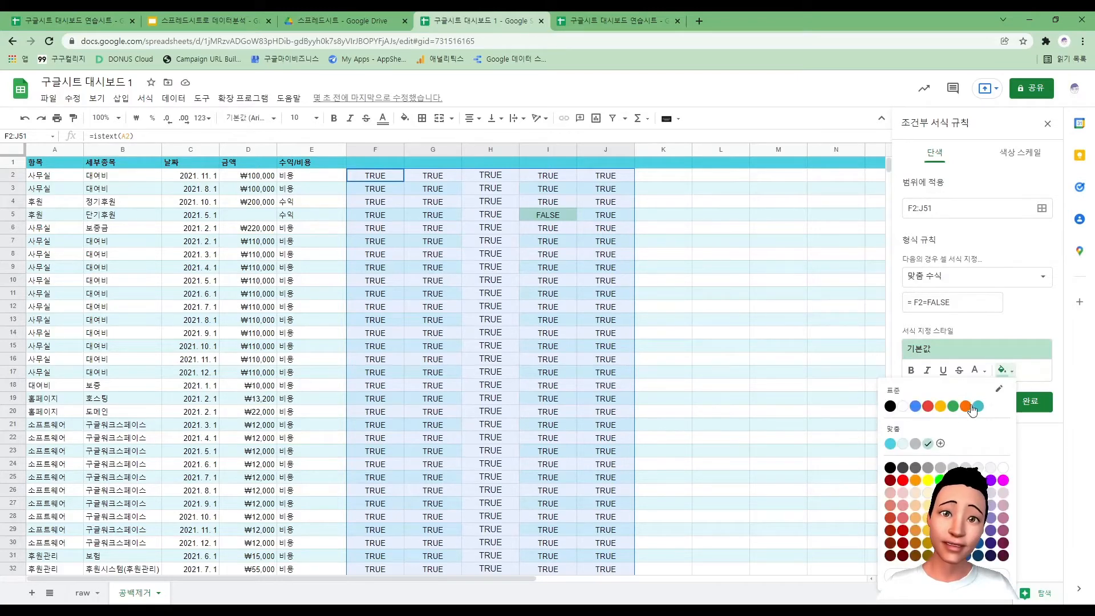
{"action": "left_click", "coordinate": [902, 481]}
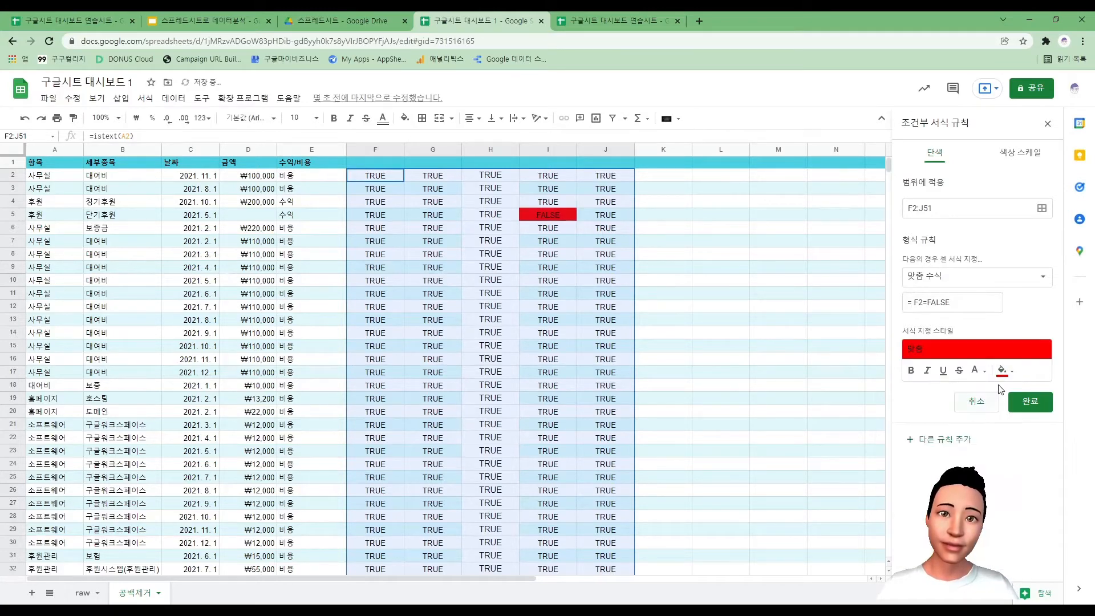
{"action": "left_click", "coordinate": [977, 371]}
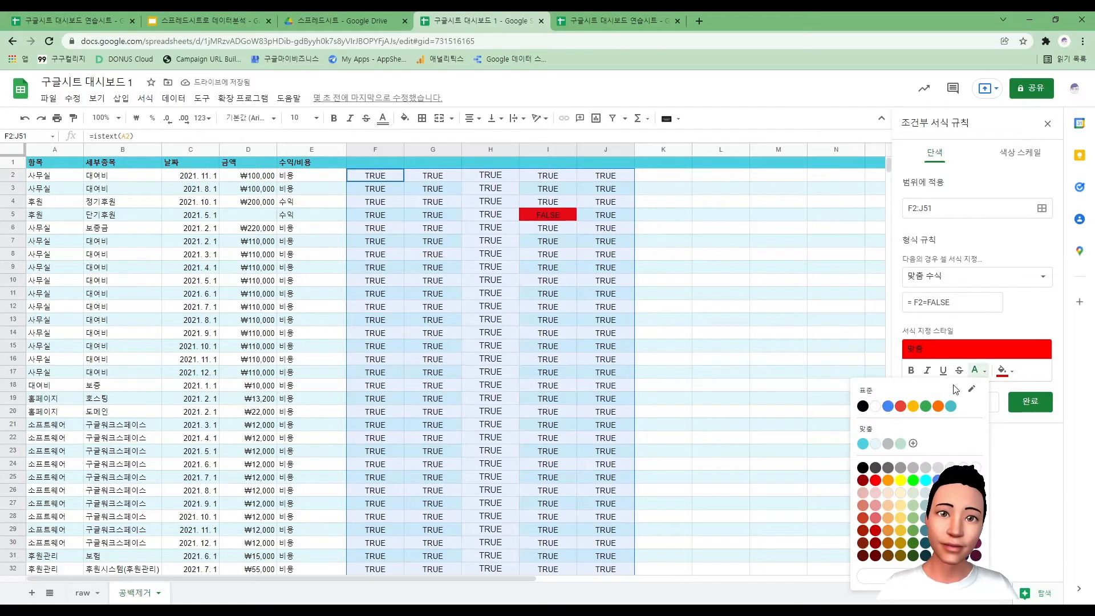
{"action": "left_click", "coordinate": [875, 405]}
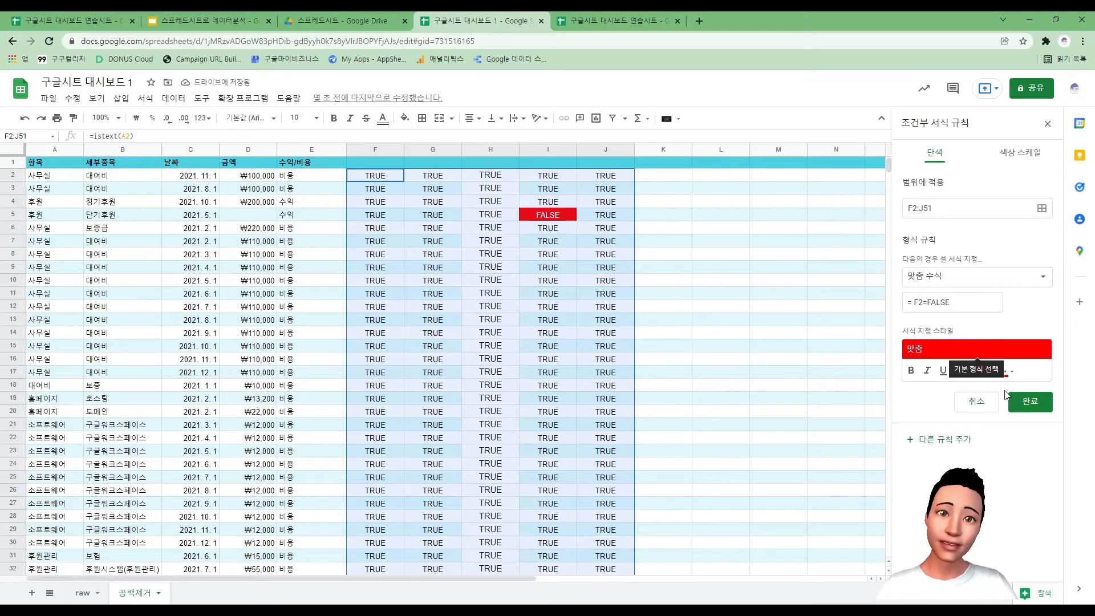
Step: Save the conditional formatting rule for F2:J51 and close the rule settings
{"action": "left_click", "coordinate": [1032, 402]}
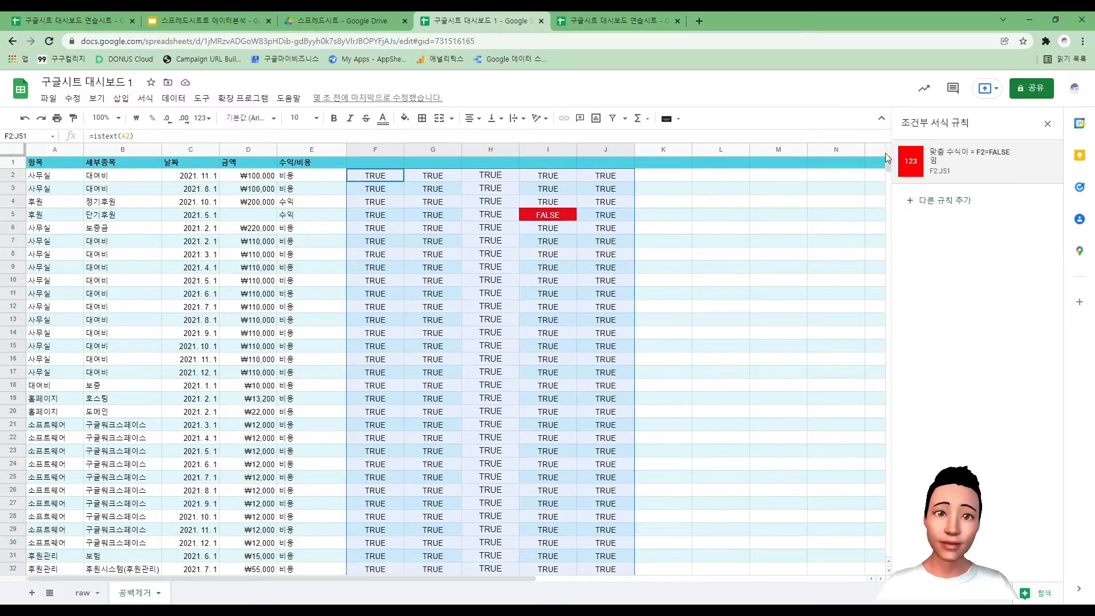
{"action": "left_click", "coordinate": [1047, 124]}
{"action": "left_click", "coordinate": [745, 253]}
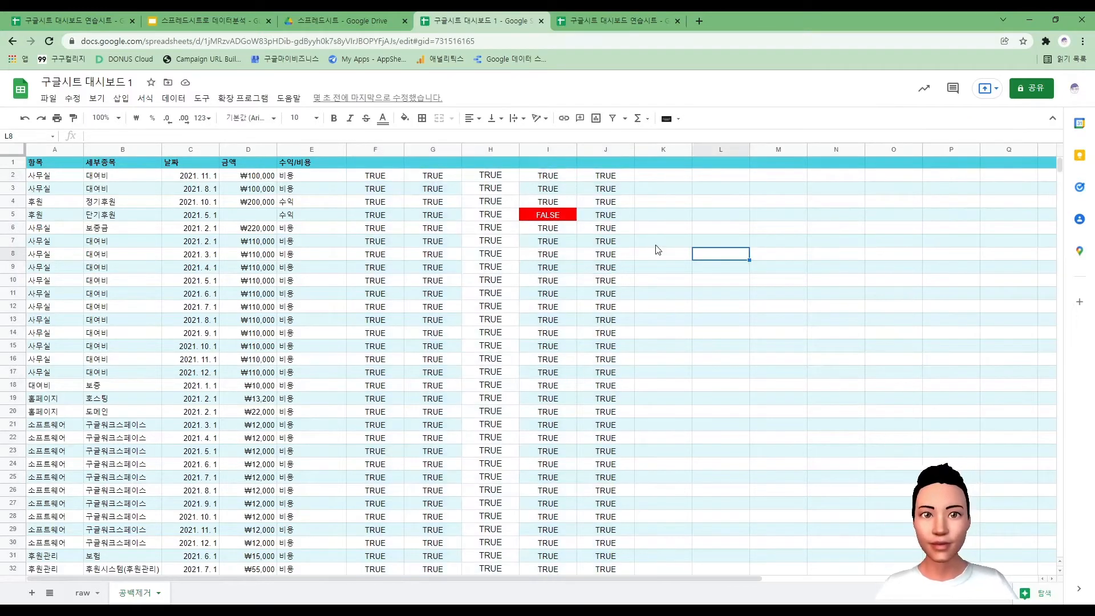
Step: Examine the highlighted check result in I5, its ISNUMBER formula and the referenced 금액 cell D5
{"action": "left_click", "coordinate": [560, 220]}
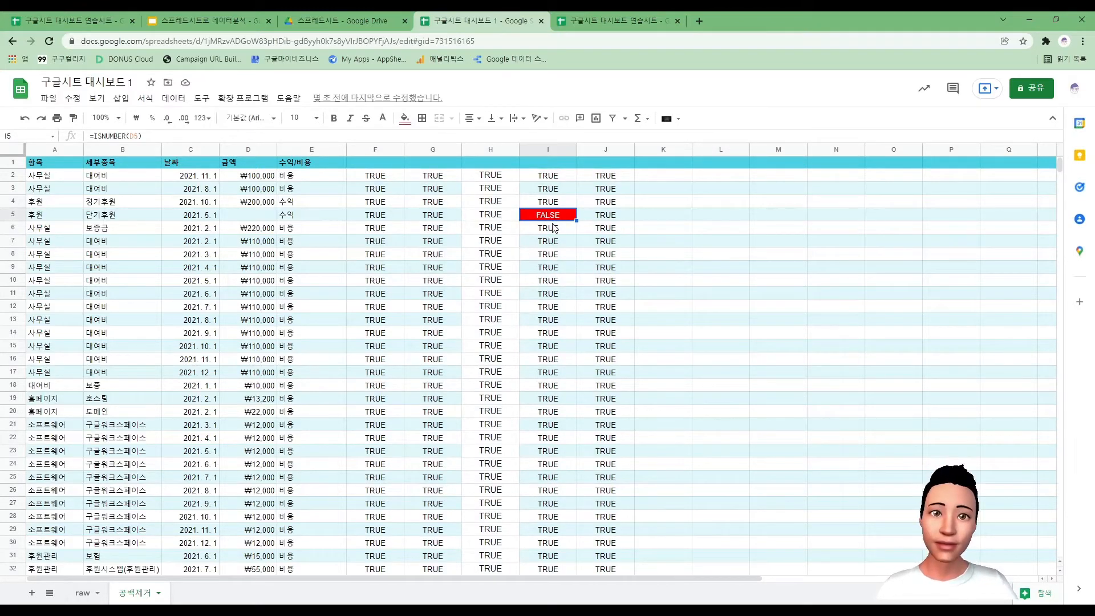
{"action": "scroll", "coordinate": [520, 388], "scroll_direction": "down", "scroll_amount": 5}
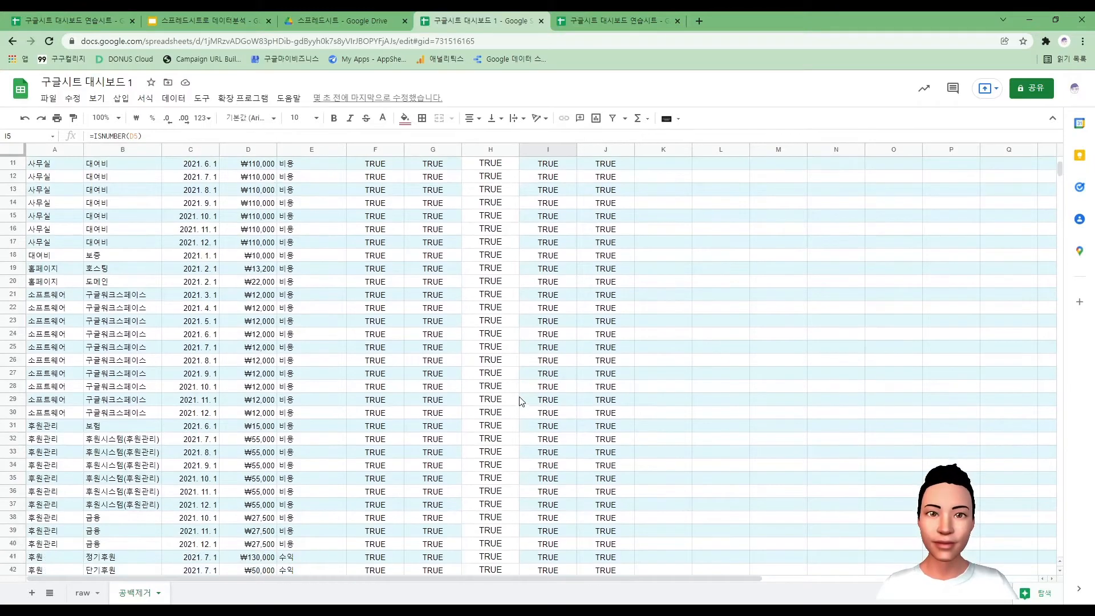
{"action": "scroll", "coordinate": [520, 400], "scroll_direction": "up", "scroll_amount": 5}
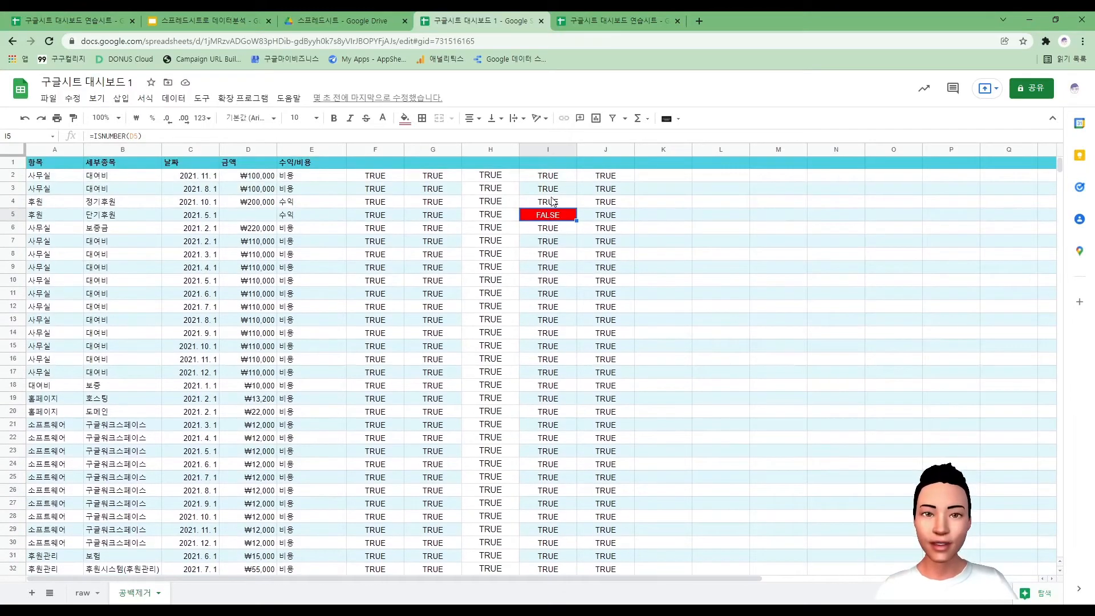
{"action": "left_click", "coordinate": [596, 231]}
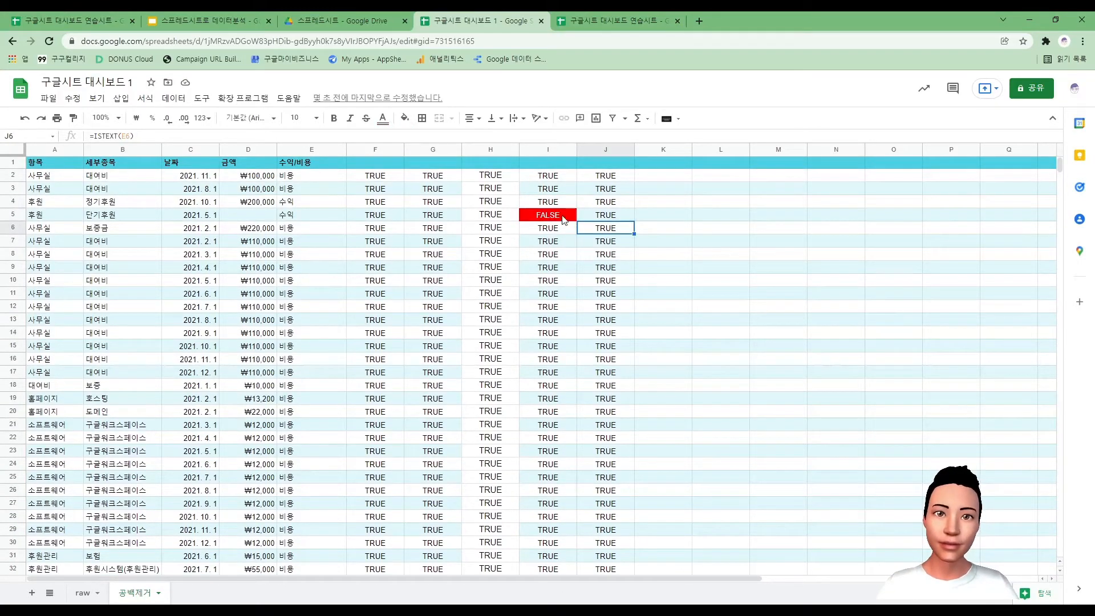
{"action": "left_click", "coordinate": [563, 219]}
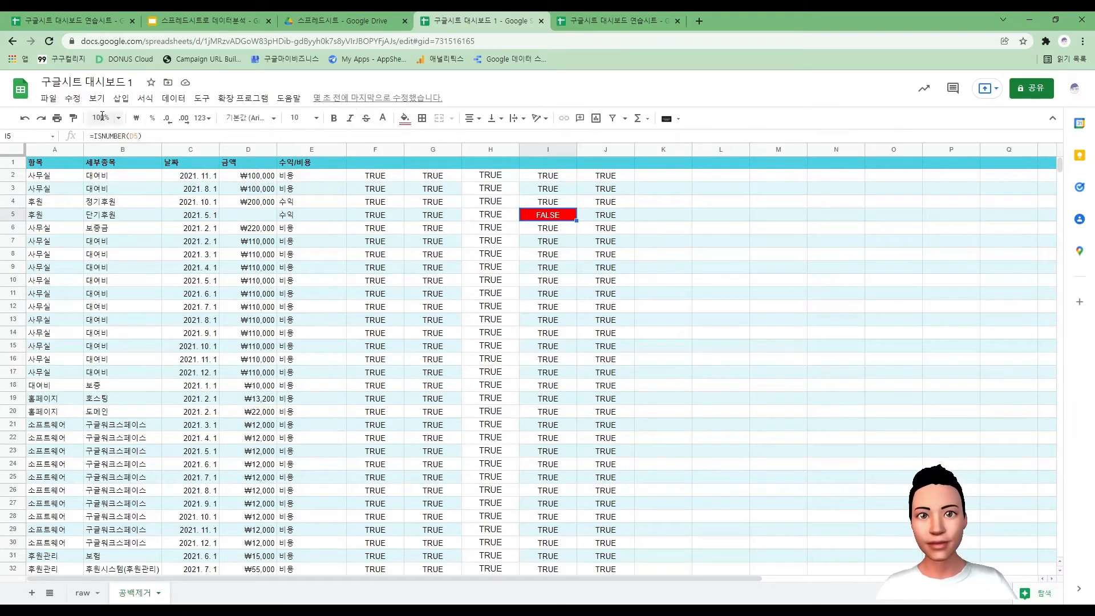
{"action": "double_click", "coordinate": [128, 135]}
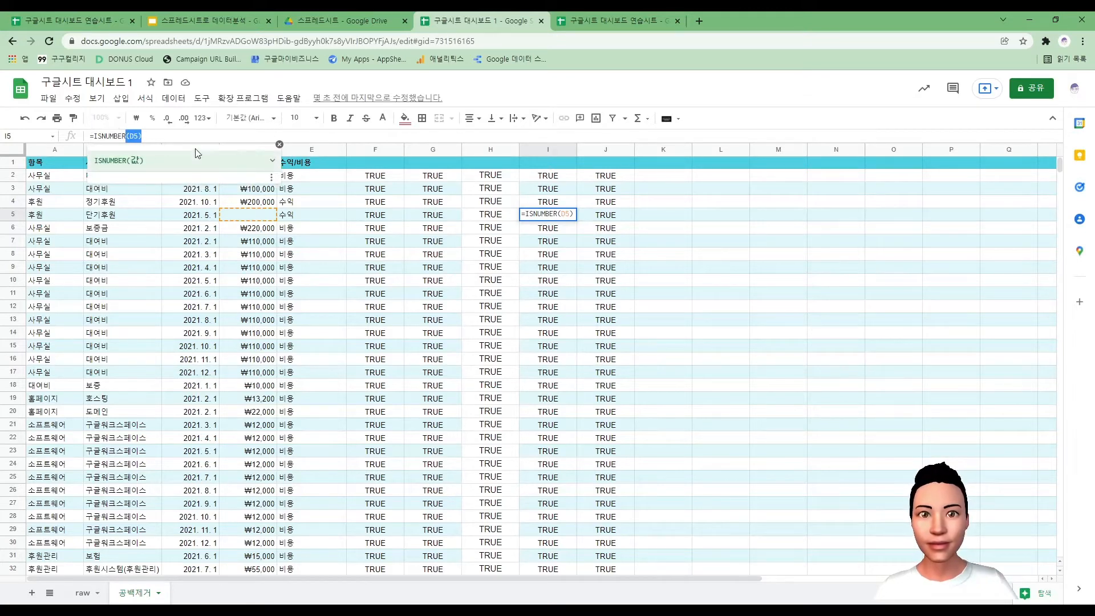
{"action": "key", "text": "Return"}
{"action": "left_click", "coordinate": [367, 306]}
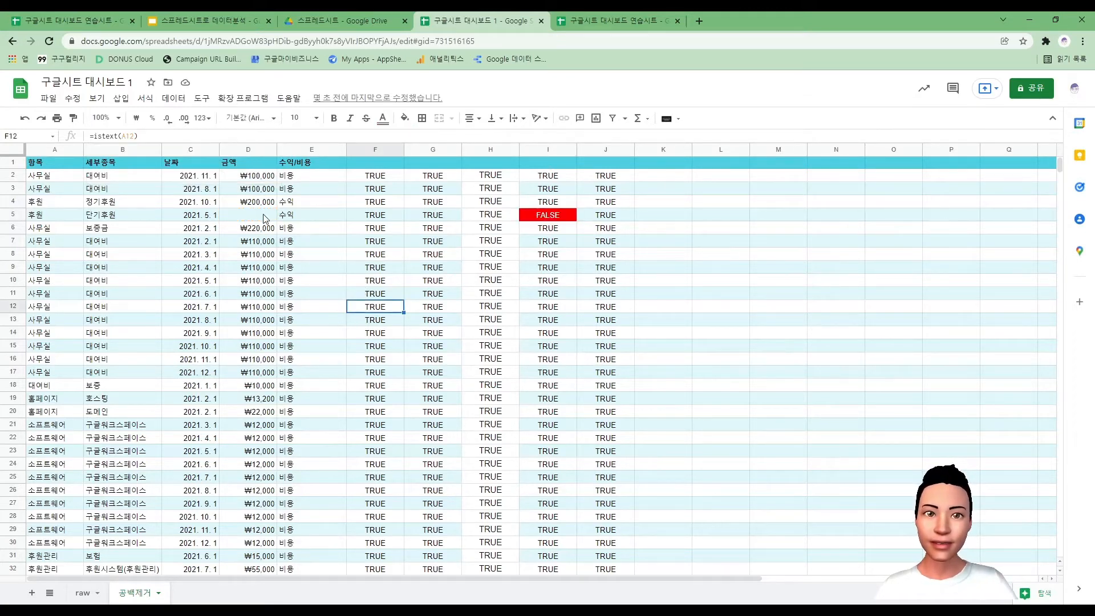
{"action": "left_click", "coordinate": [266, 218]}
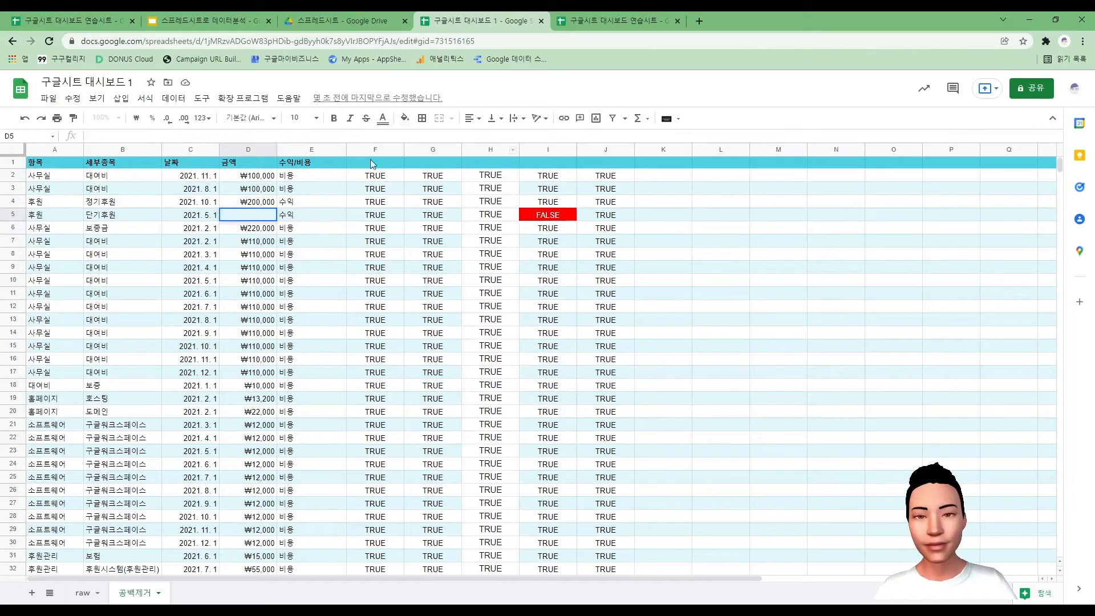
{"action": "key", "text": "Return"}
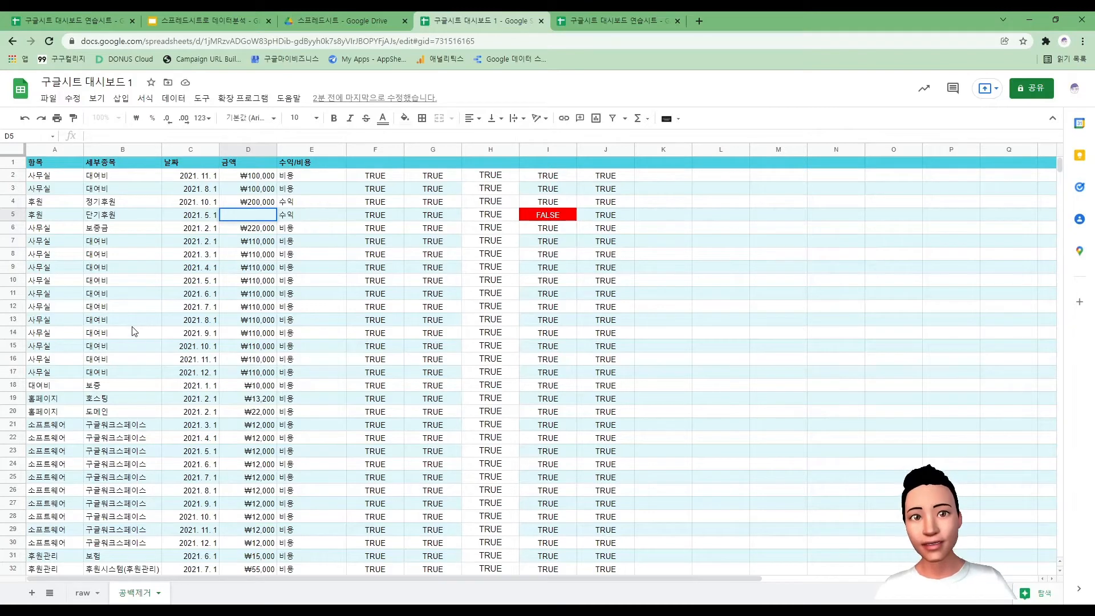
Step: Look through the different category entries in the 항목 column
{"action": "left_click", "coordinate": [1088, 411]}
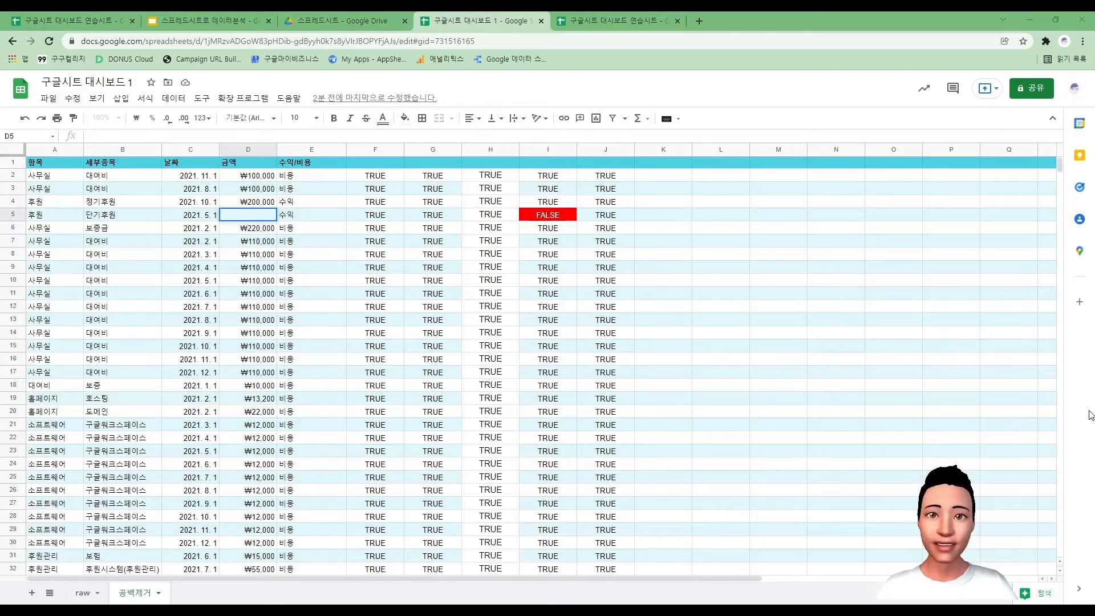
{"action": "left_click", "coordinate": [58, 180]}
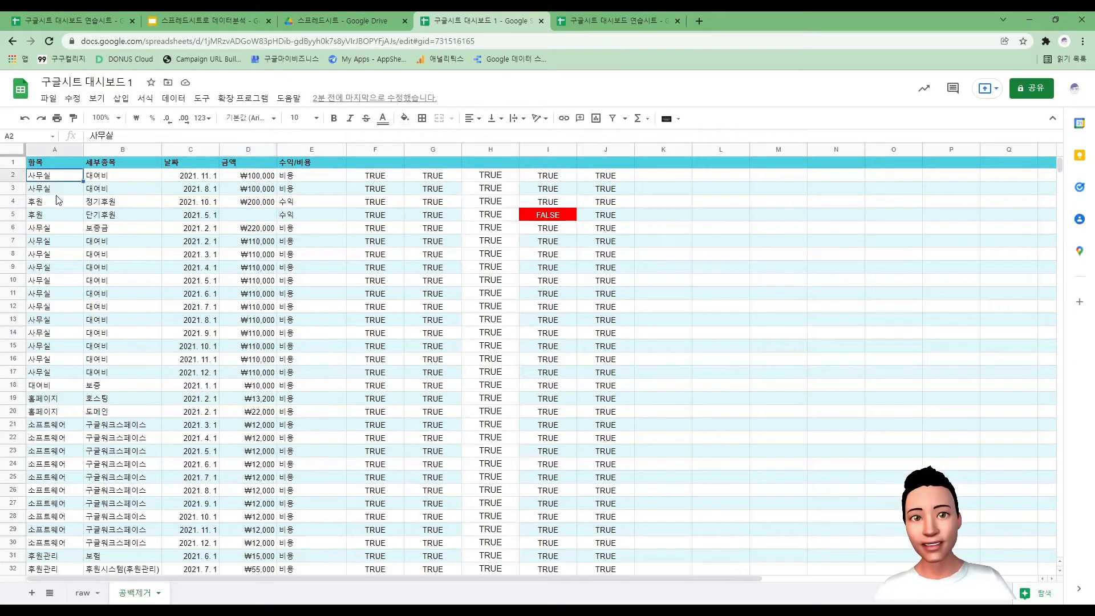
{"action": "left_click", "coordinate": [55, 204]}
{"action": "left_click", "coordinate": [65, 388]}
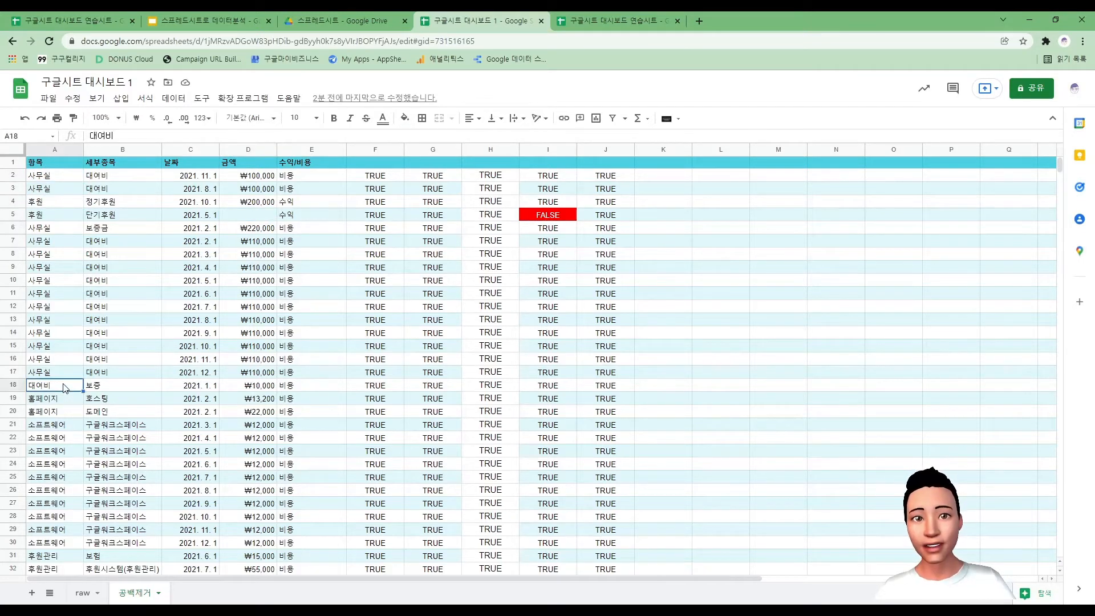
{"action": "left_click", "coordinate": [64, 401]}
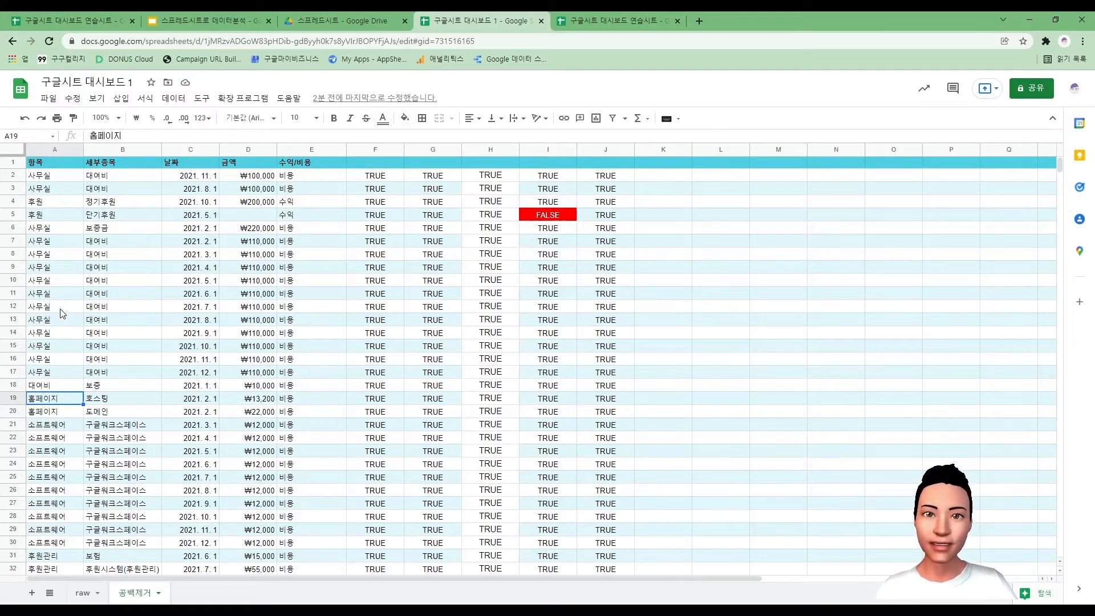
{"action": "scroll", "coordinate": [75, 475], "scroll_direction": "down", "scroll_amount": 1}
{"action": "scroll", "coordinate": [75, 475], "scroll_direction": "up", "scroll_amount": 1}
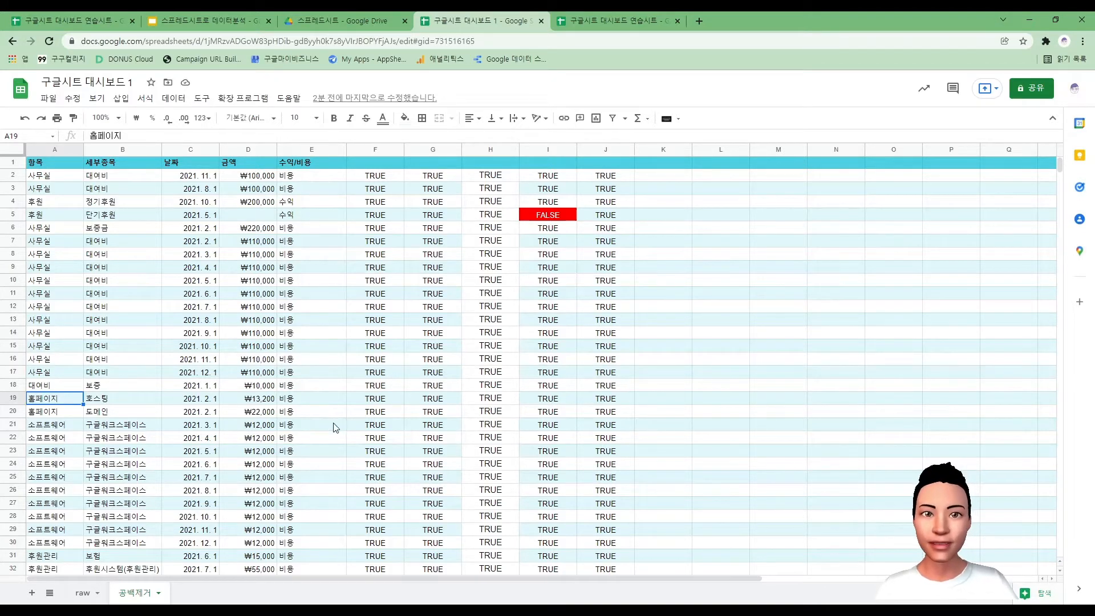
Step: Duplicate the 공백제거 sheet and rename the copy as 데이터범위검사
{"action": "right_click", "coordinate": [143, 596]}
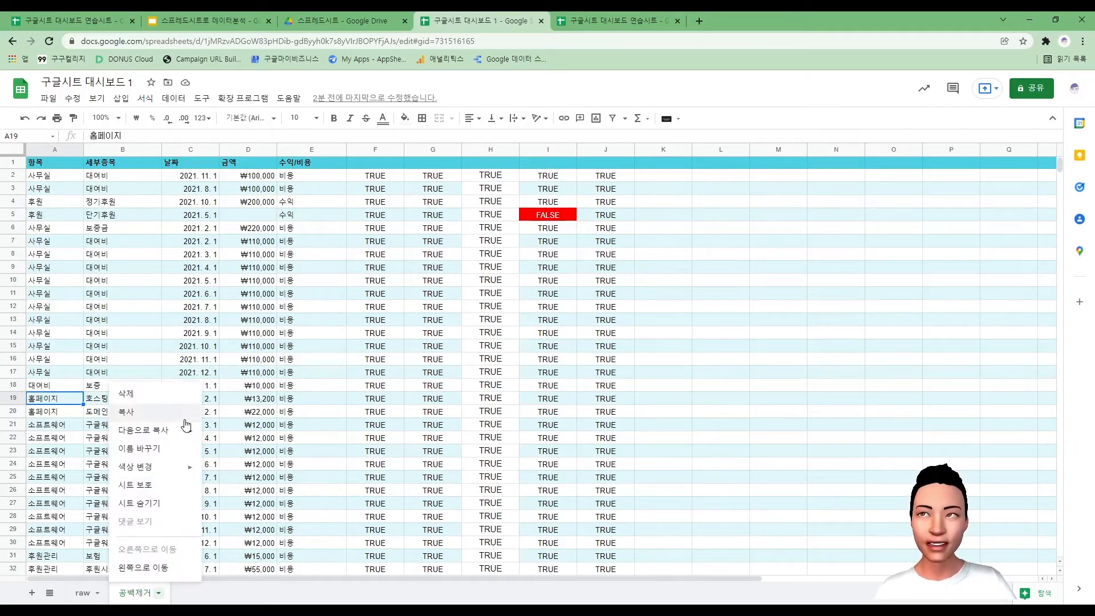
{"action": "left_click", "coordinate": [170, 414]}
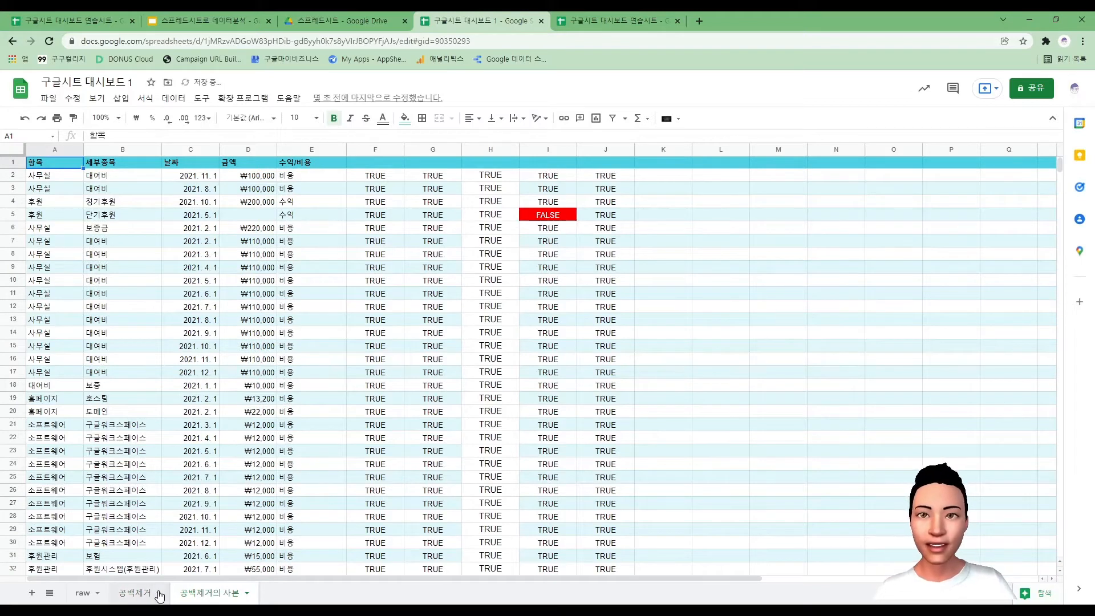
{"action": "double_click", "coordinate": [200, 596]}
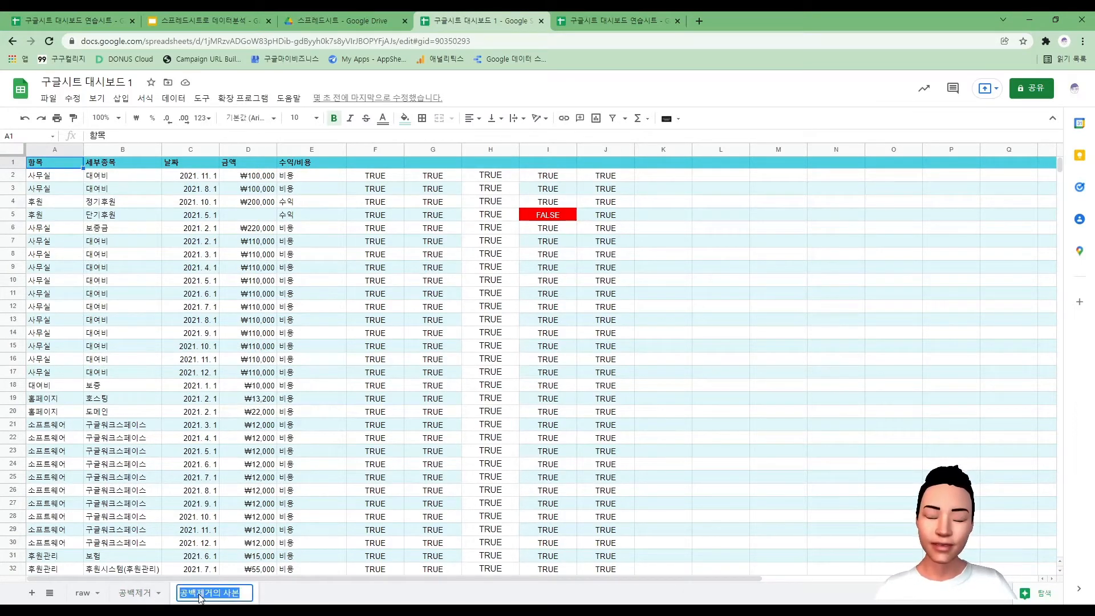
{"action": "type", "text": "epdl"}
{"action": "key", "text": "BackSpace"}
{"action": "key", "text": "BackSpace"}
{"action": "key", "text": "BackSpace"}
{"action": "key", "text": "BackSpace"}
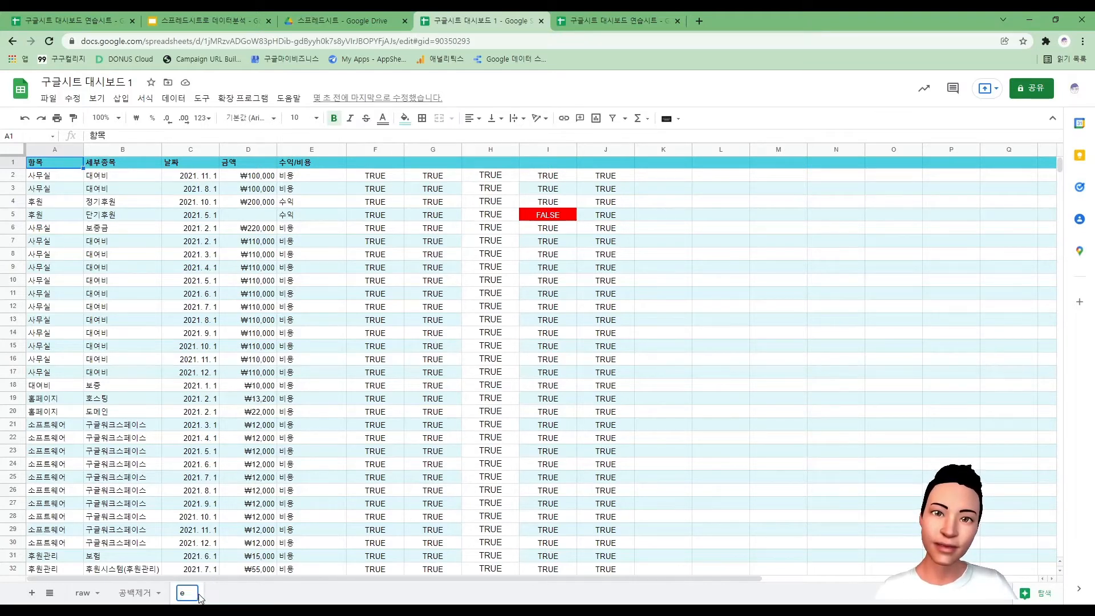
{"action": "type", "text": "ㄷㅔ이터범위겸"}
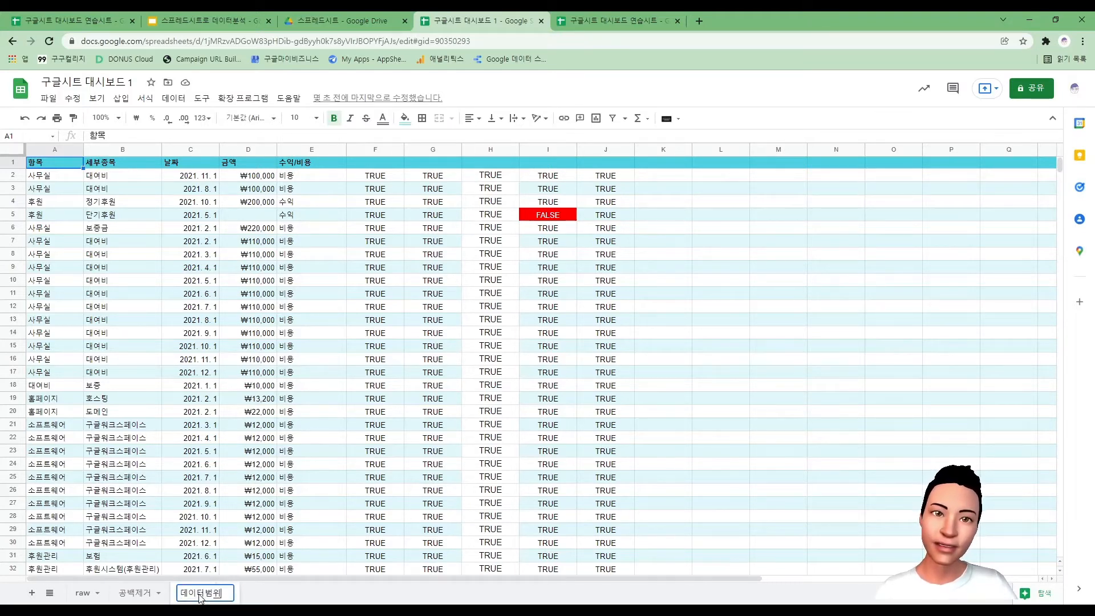
{"action": "type", "text": "사"}
{"action": "key", "text": "Return"}
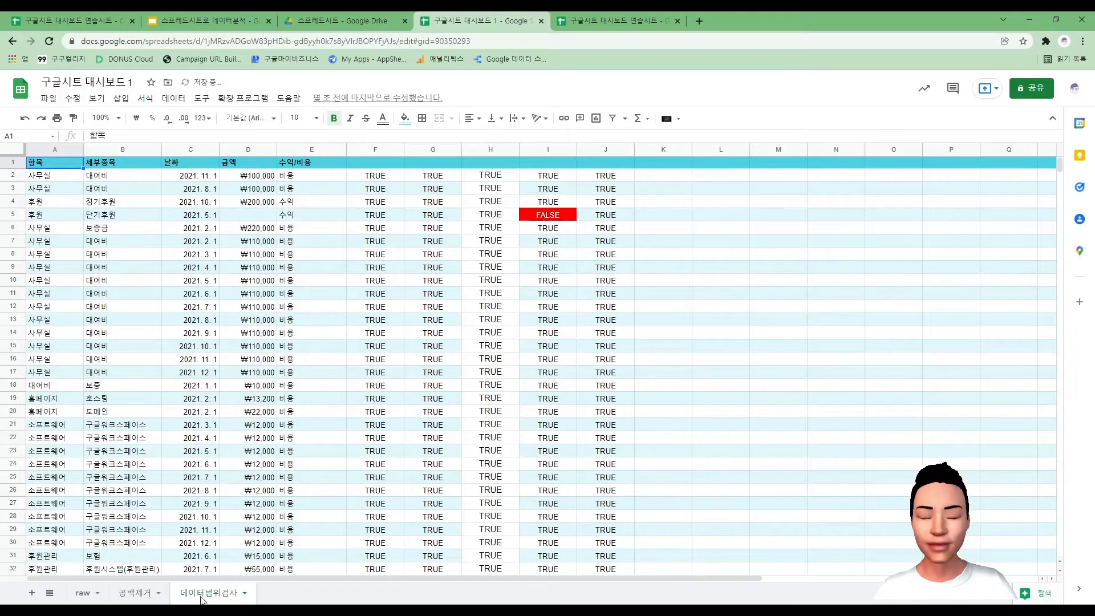
{"action": "left_click", "coordinate": [381, 150]}
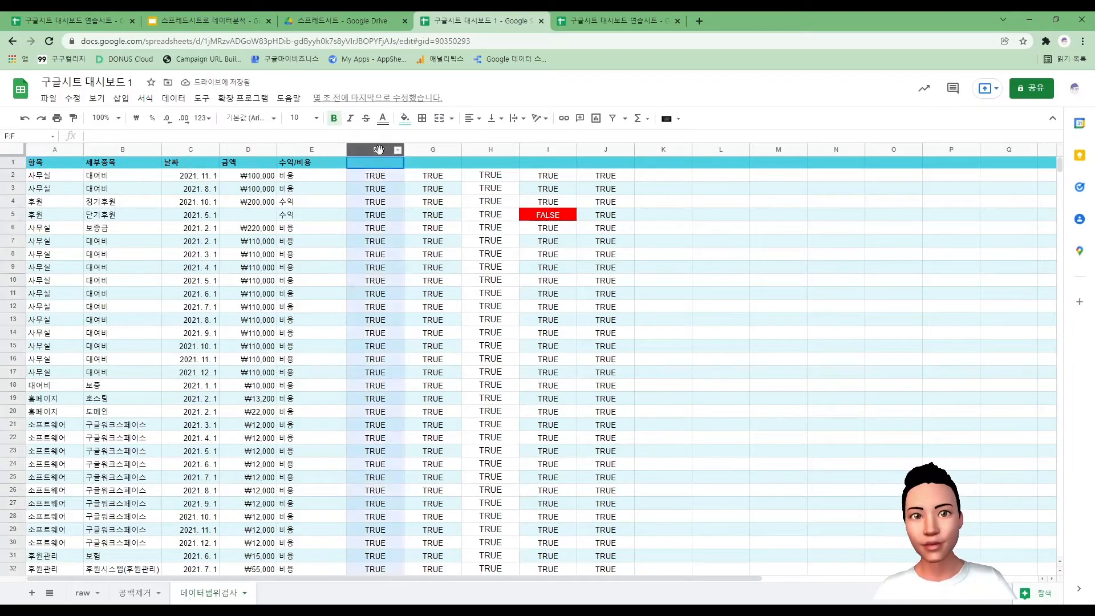
{"action": "left_click", "coordinate": [589, 149], "text": "shift"}
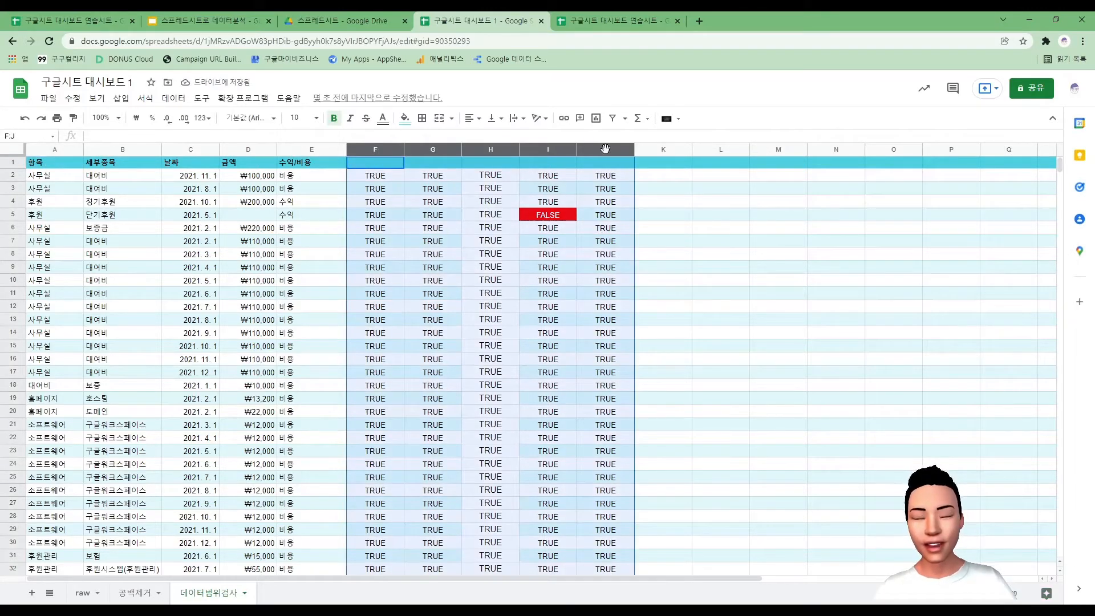
{"action": "right_click", "coordinate": [605, 149]}
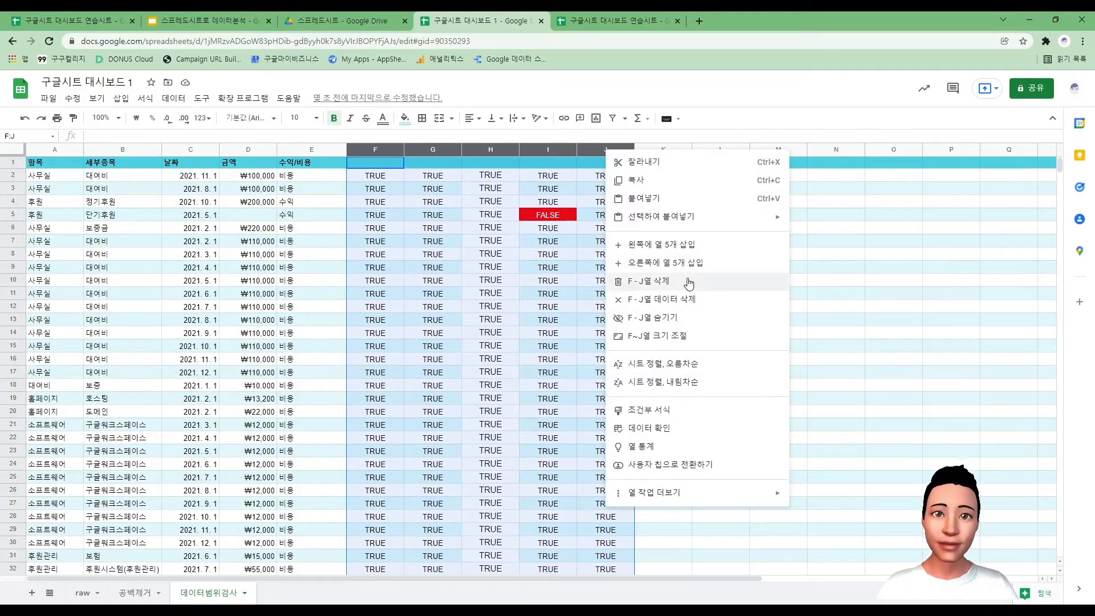
{"action": "left_click", "coordinate": [943, 285]}
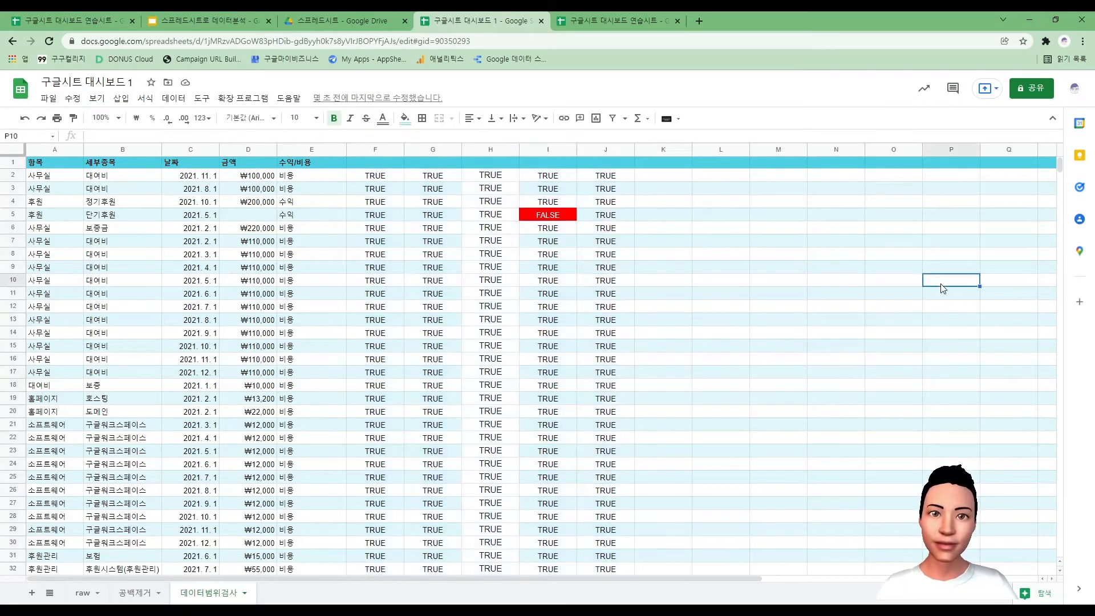
{"action": "left_click", "coordinate": [380, 148]}
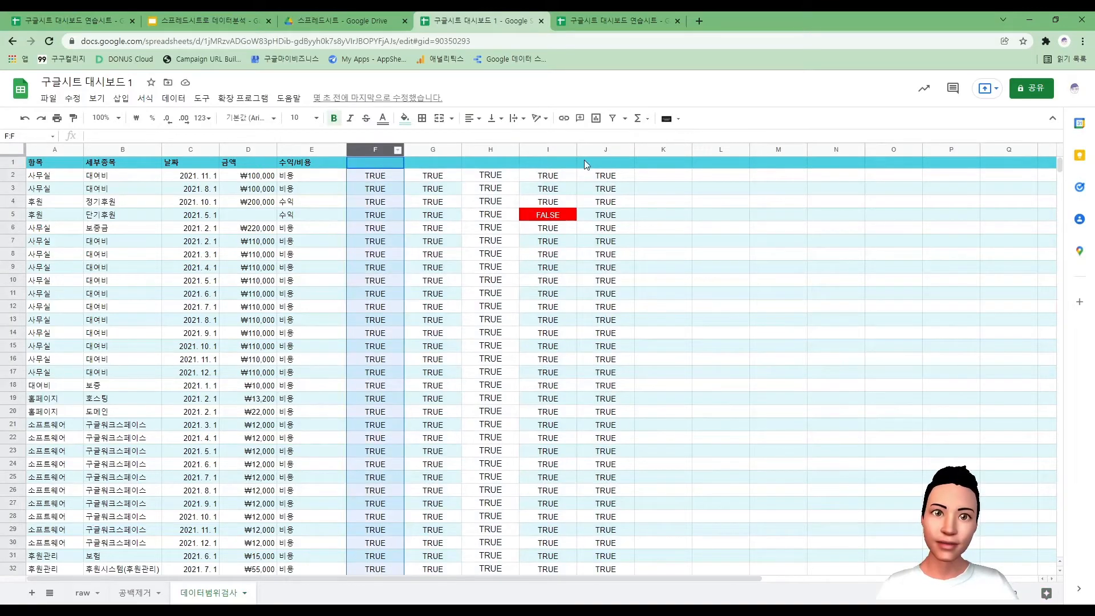
{"action": "left_click", "coordinate": [610, 148], "text": "shift"}
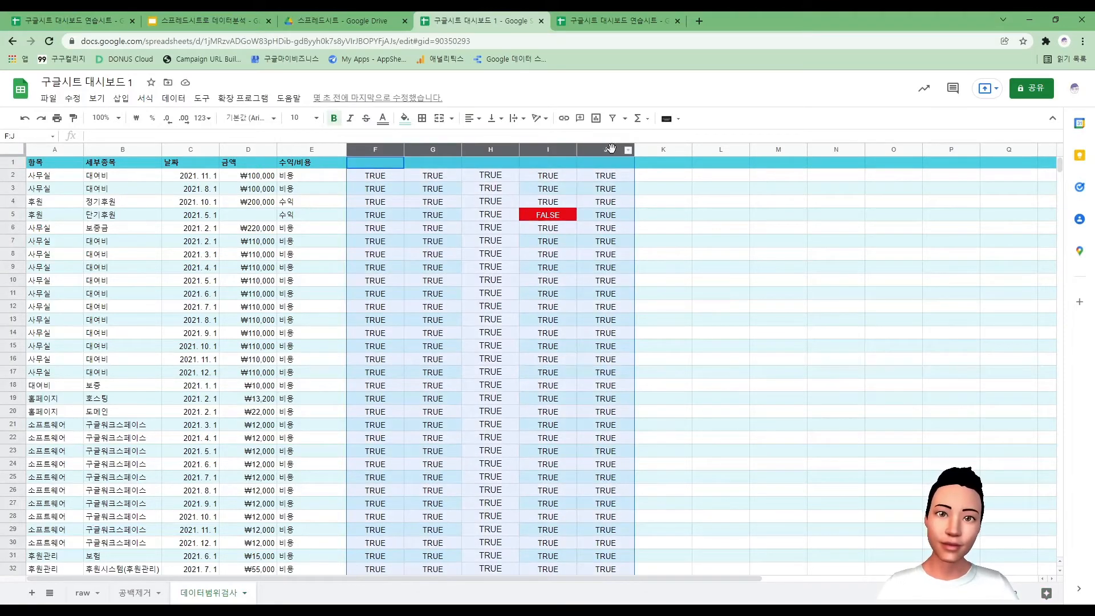
{"action": "left_click", "coordinate": [727, 244]}
Step: Delete the type check columns F through J from the 데이터범위검사 sheet
{"action": "left_click", "coordinate": [375, 148]}
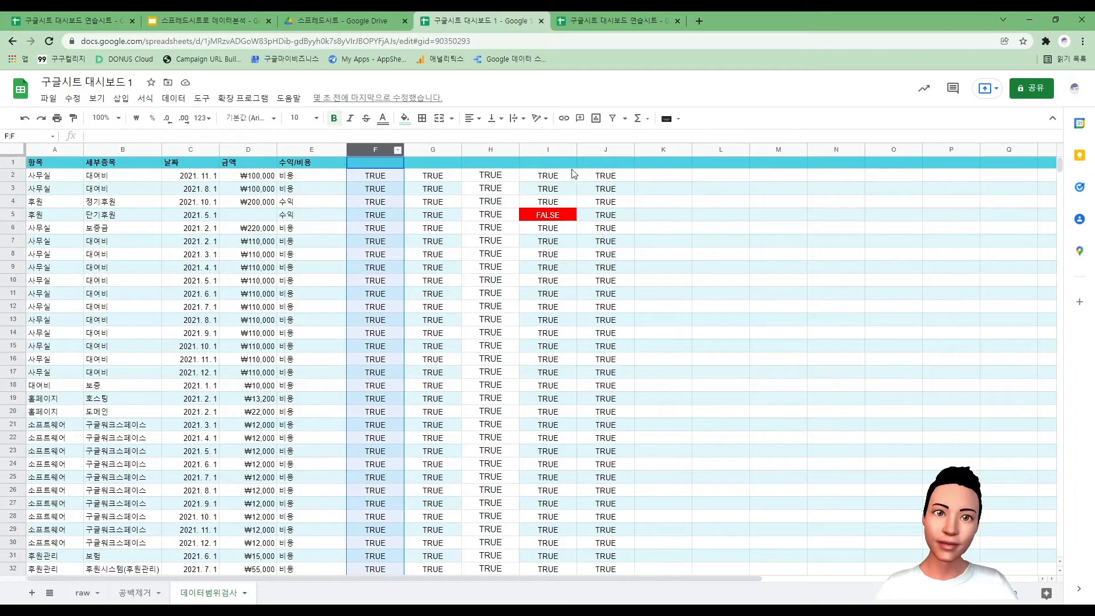
{"action": "left_click", "coordinate": [596, 149], "text": "shift"}
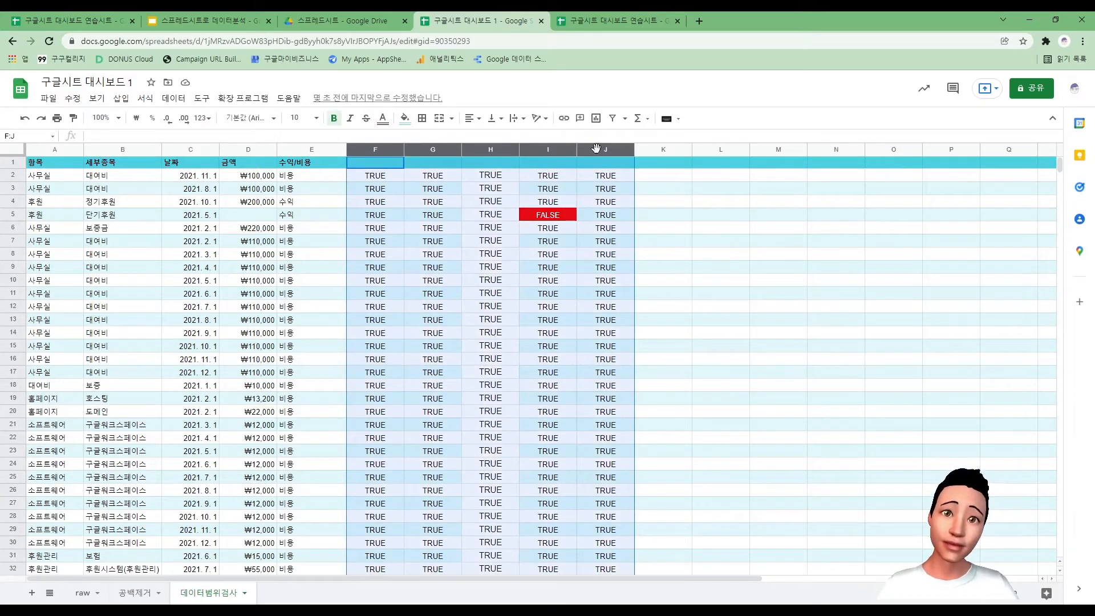
{"action": "right_click", "coordinate": [596, 148]}
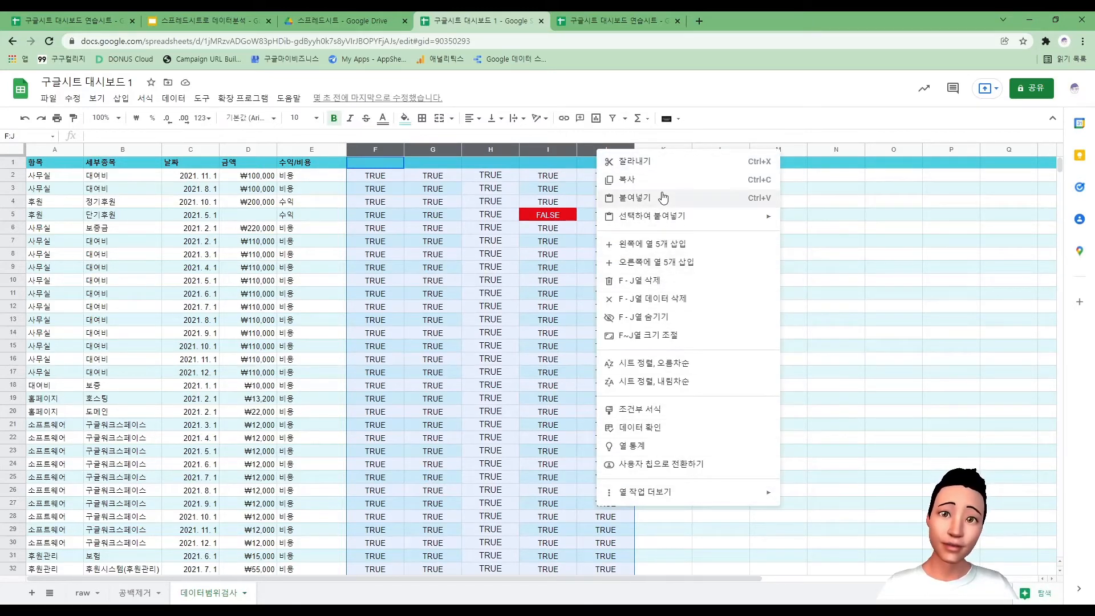
{"action": "left_click", "coordinate": [674, 285]}
{"action": "left_click", "coordinate": [607, 287]}
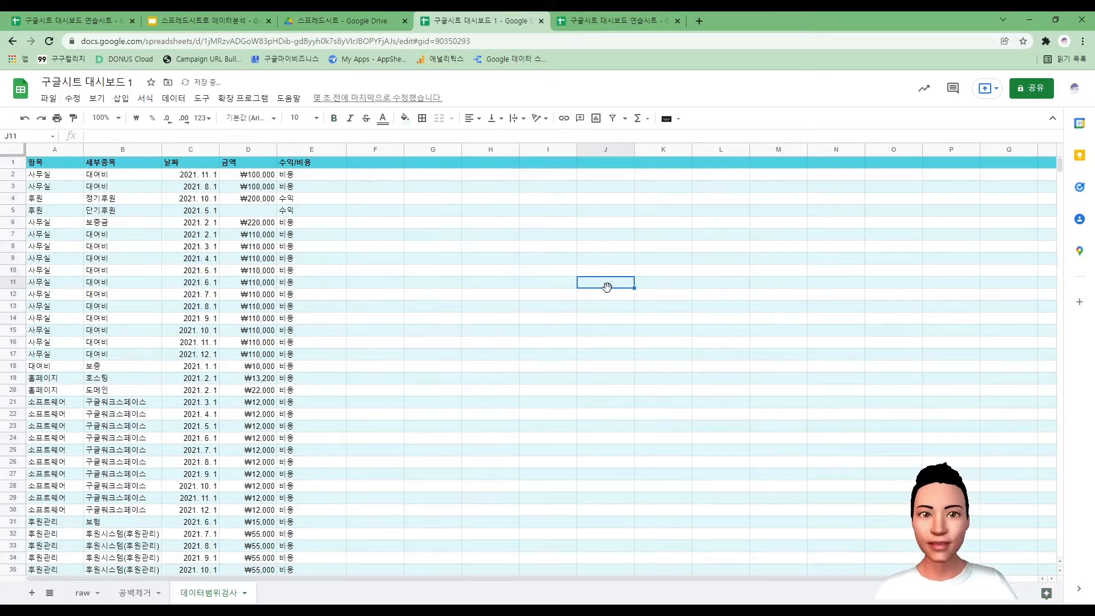
{"action": "left_click", "coordinate": [448, 236]}
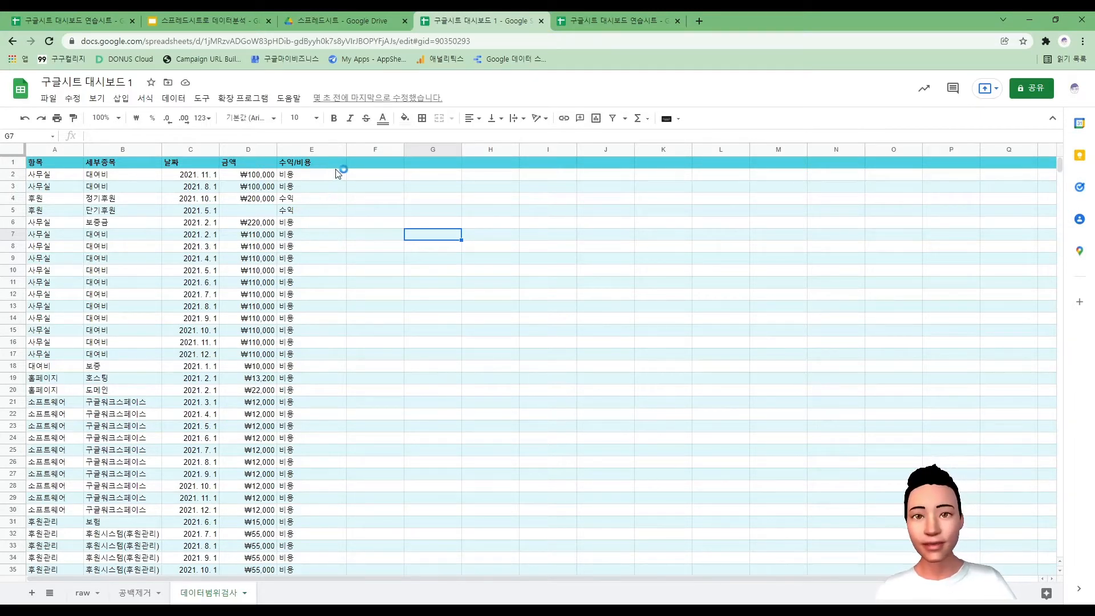
{"action": "left_click", "coordinate": [303, 149]}
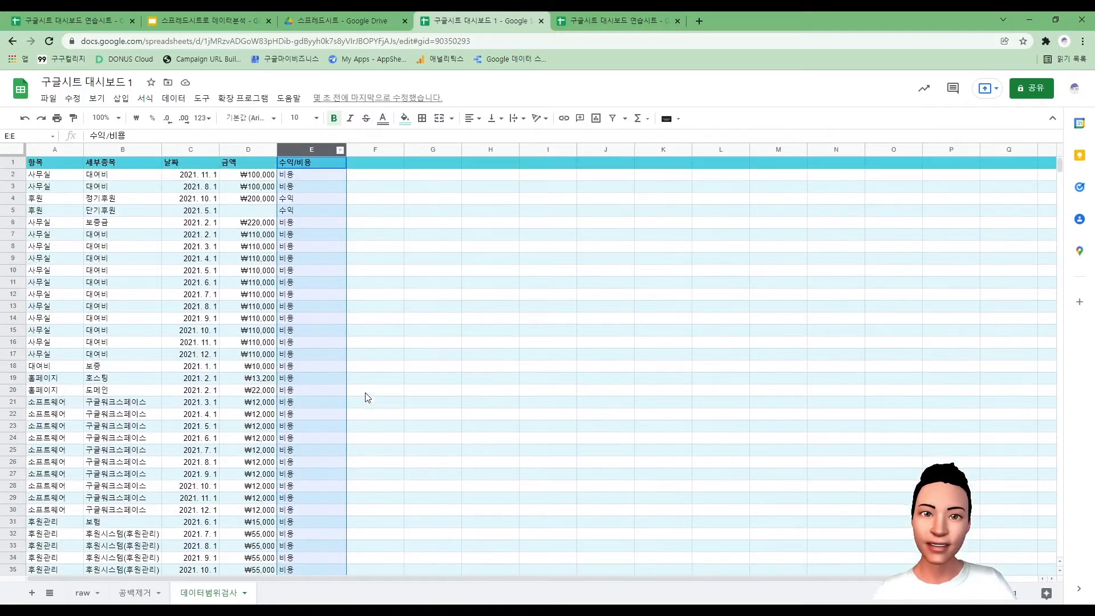
{"action": "left_click", "coordinate": [412, 321]}
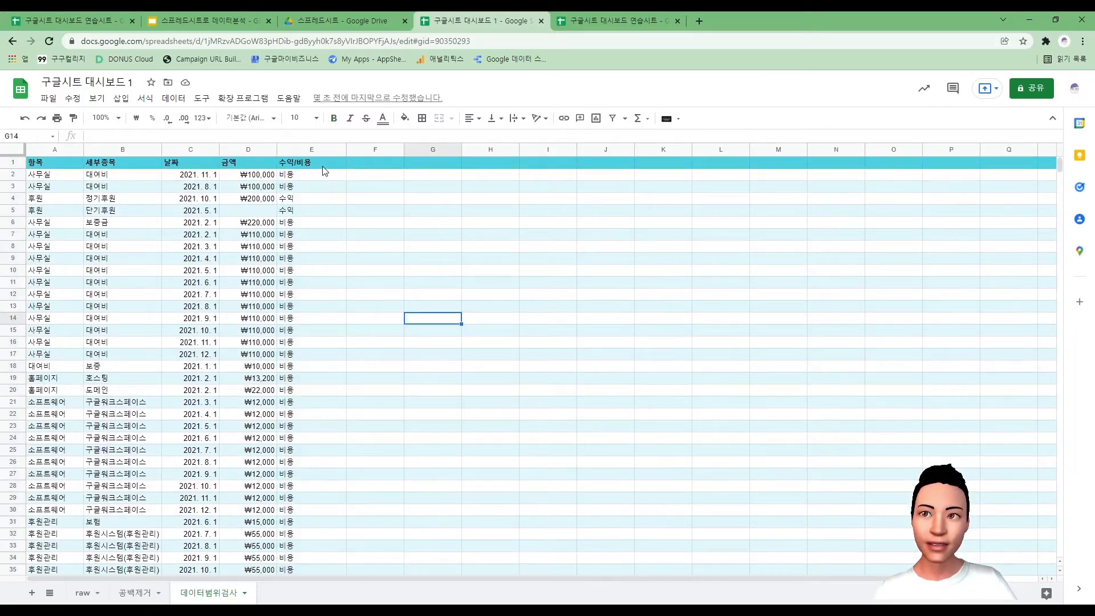
Step: Add data validation to the 수익/비용 column range E1:E51 using a list of items: 수익, 비용
{"action": "left_click_drag", "start_coordinate": [322, 170], "coordinate": [330, 503]}
{"action": "scroll", "coordinate": [447, 408], "scroll_direction": "up", "scroll_amount": 3}
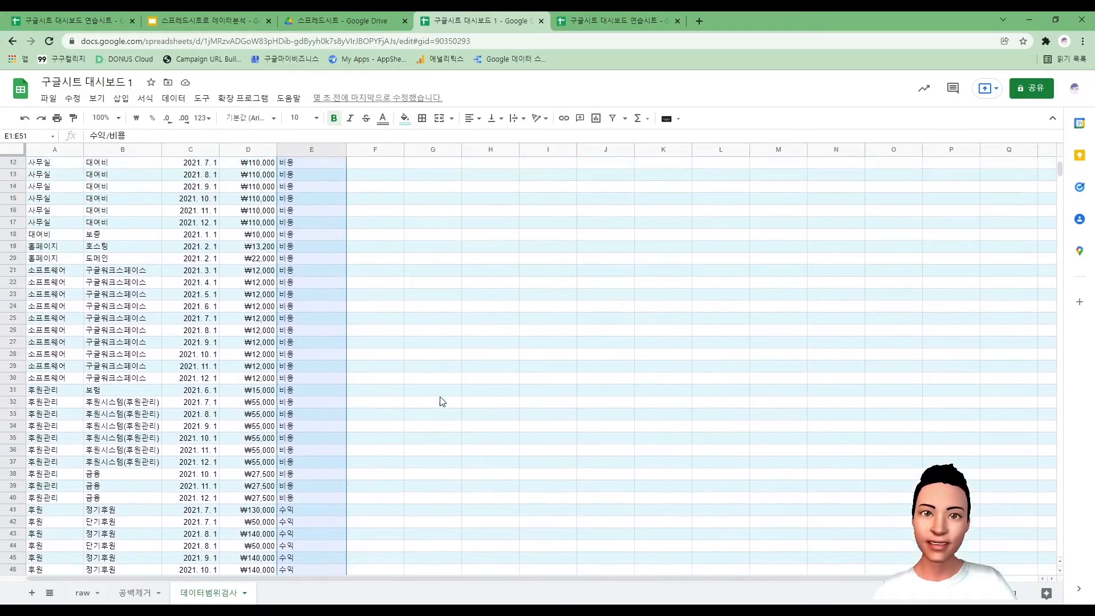
{"action": "scroll", "coordinate": [441, 402], "scroll_direction": "up", "scroll_amount": 3}
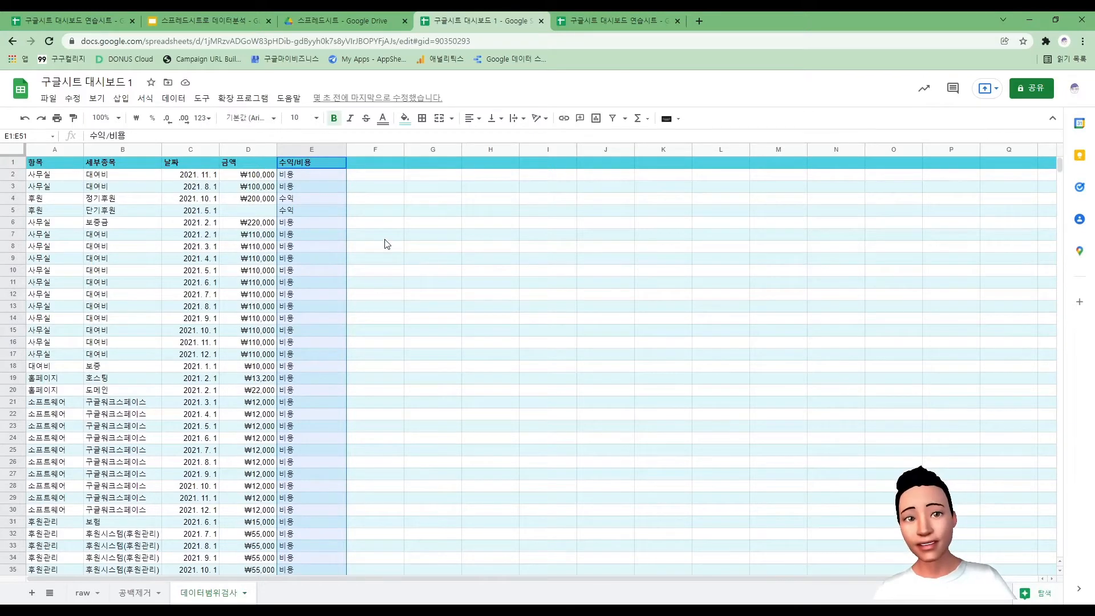
{"action": "left_click", "coordinate": [178, 100]}
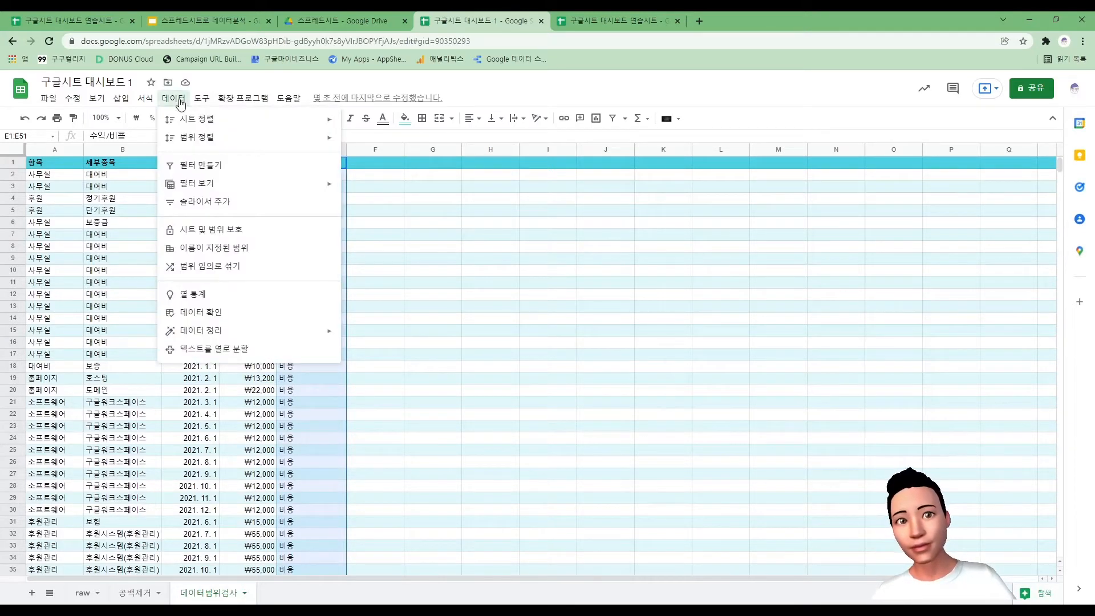
{"action": "left_click", "coordinate": [273, 311]}
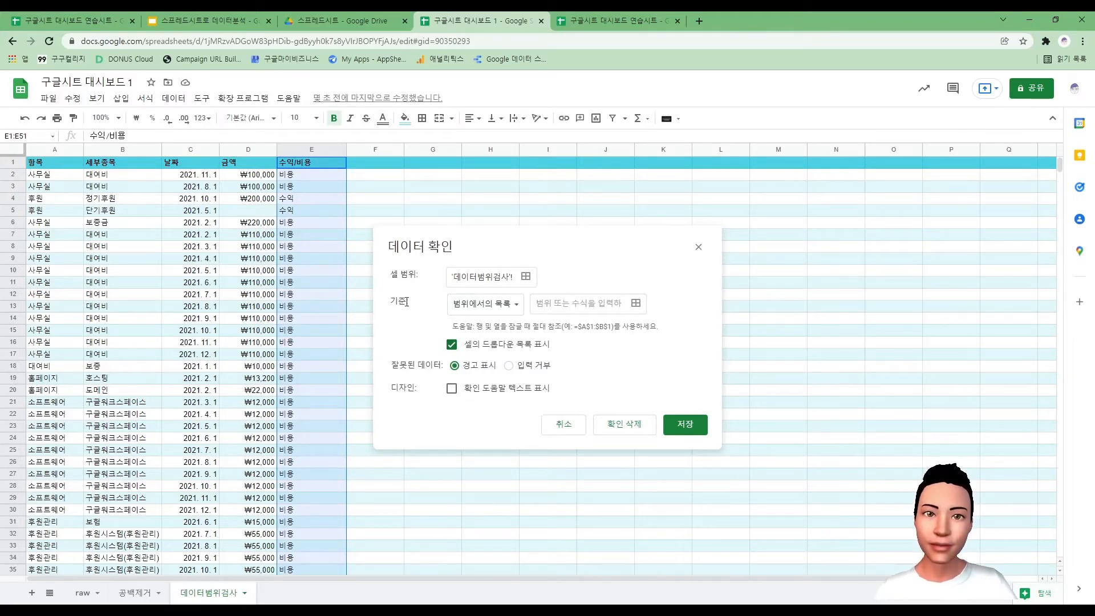
{"action": "left_click", "coordinate": [497, 311]}
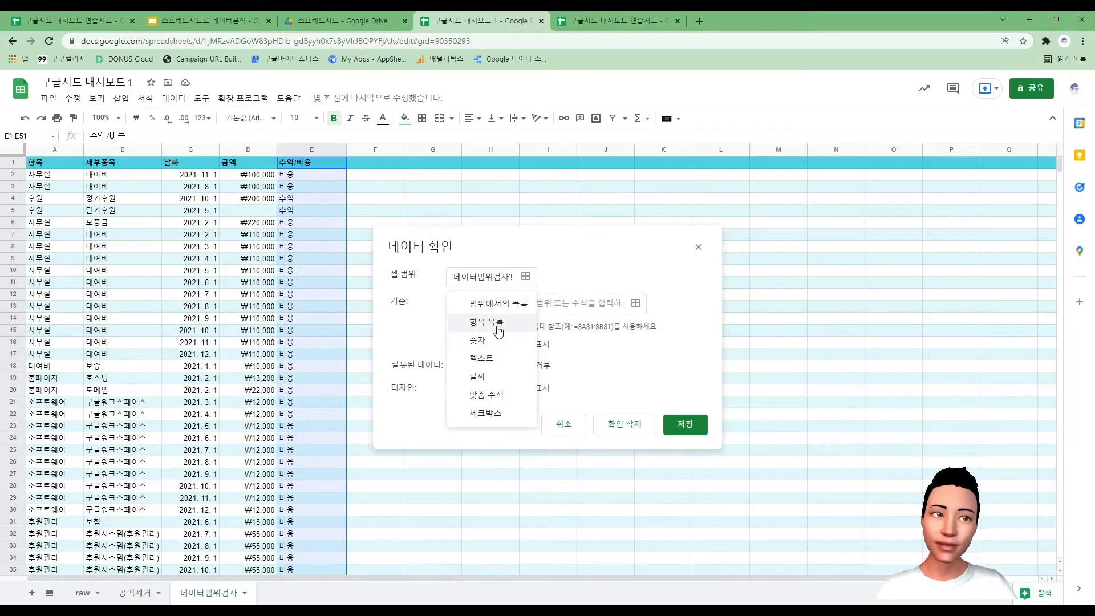
{"action": "left_click", "coordinate": [499, 331]}
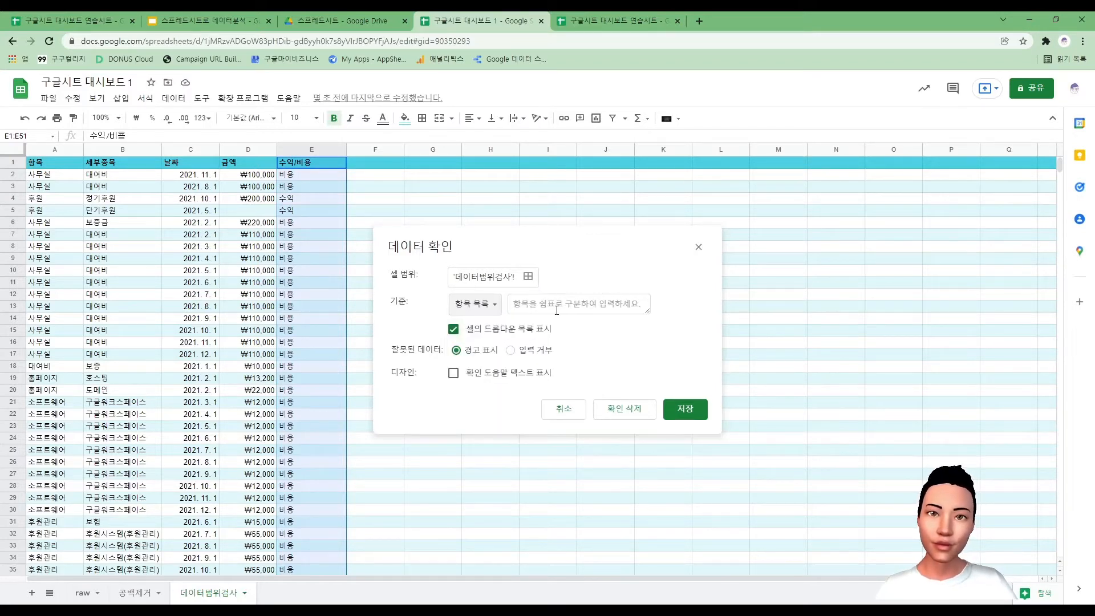
{"action": "left_click", "coordinate": [561, 305]}
{"action": "type", "text": "수"}
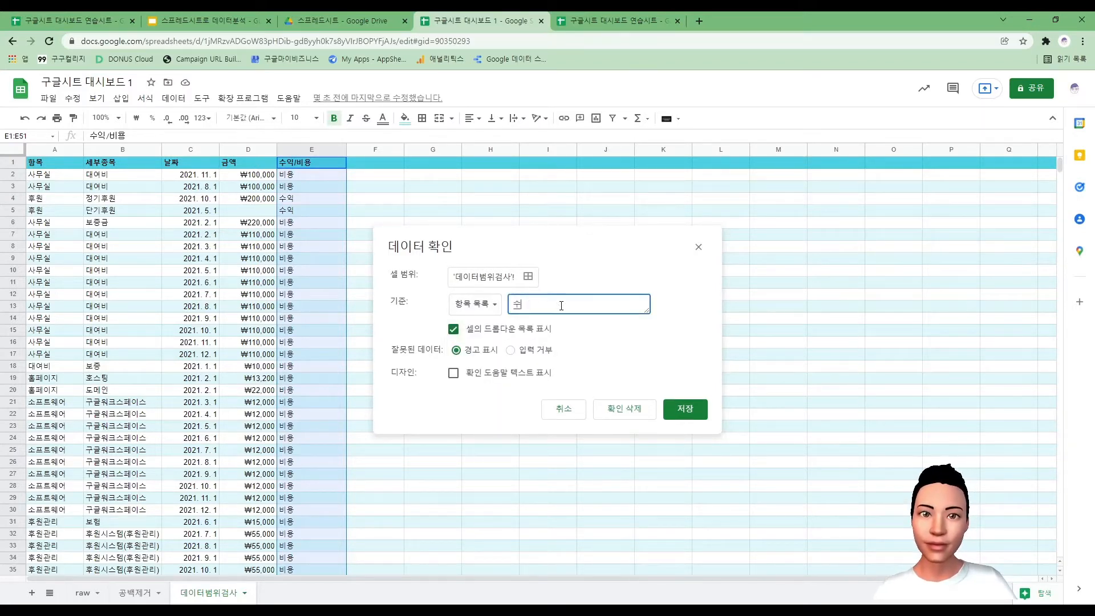
{"action": "type", "text": "익"}
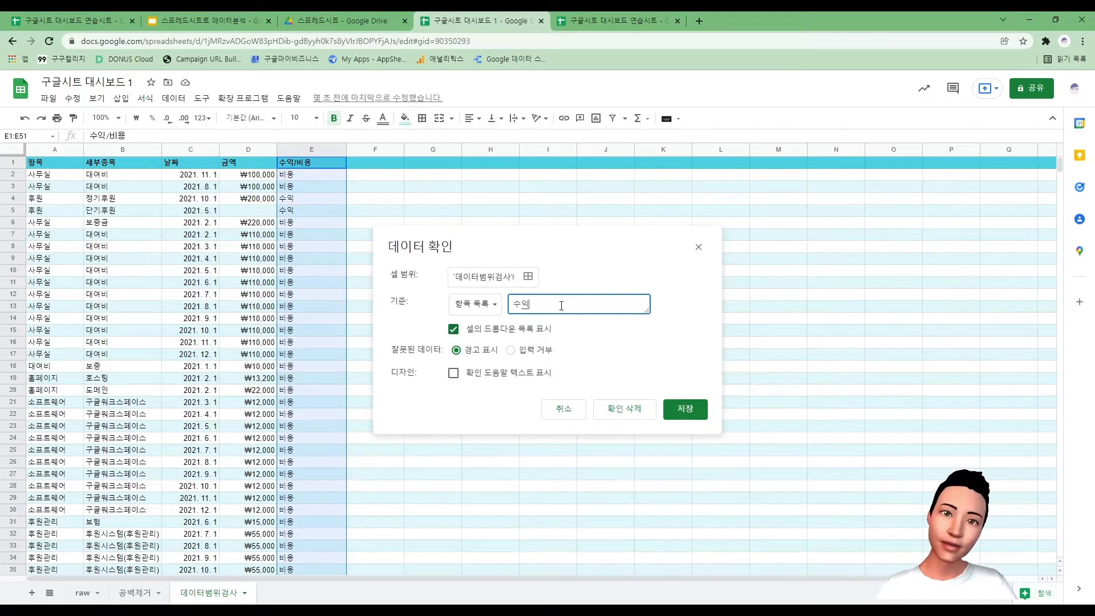
{"action": "type", "text": ", 비용"}
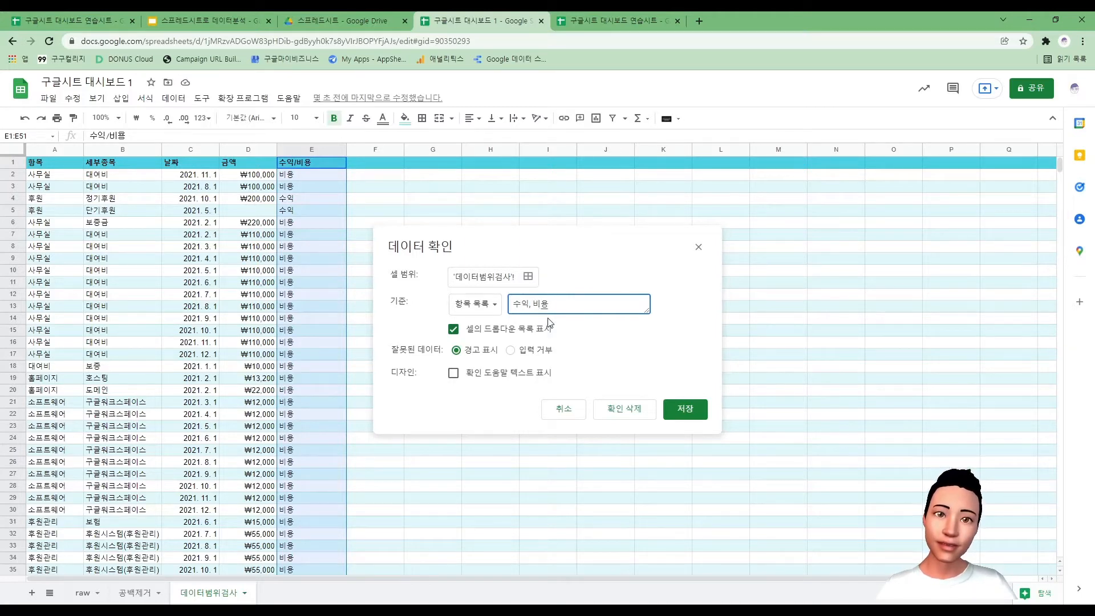
{"action": "left_click", "coordinate": [686, 413]}
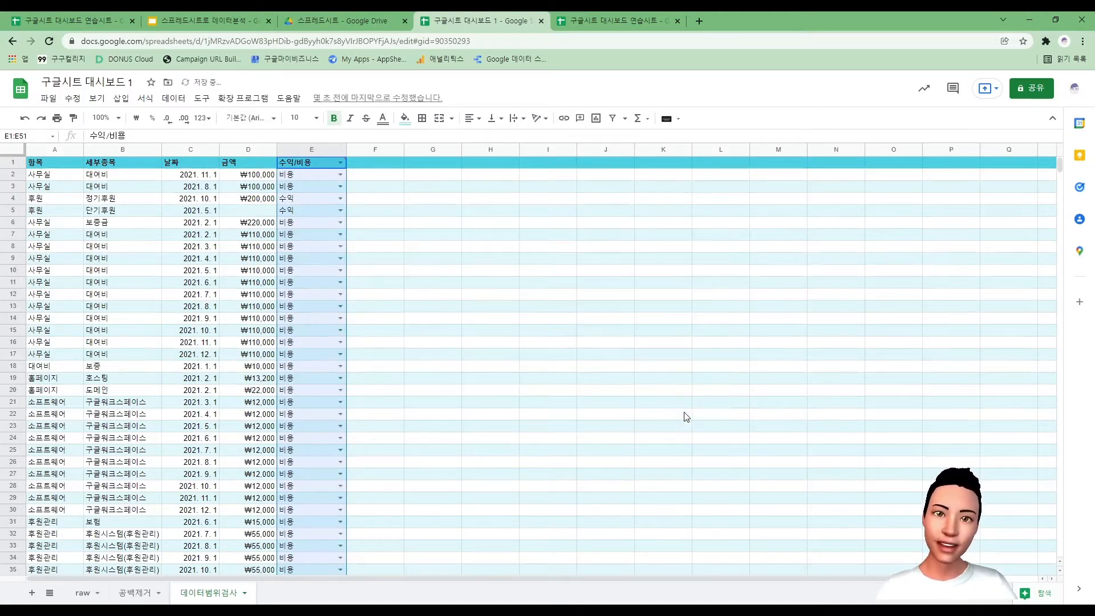
Step: Check the 수익/비용 column for entries outside the validation list and read the note on header cell E1
{"action": "left_click", "coordinate": [465, 286]}
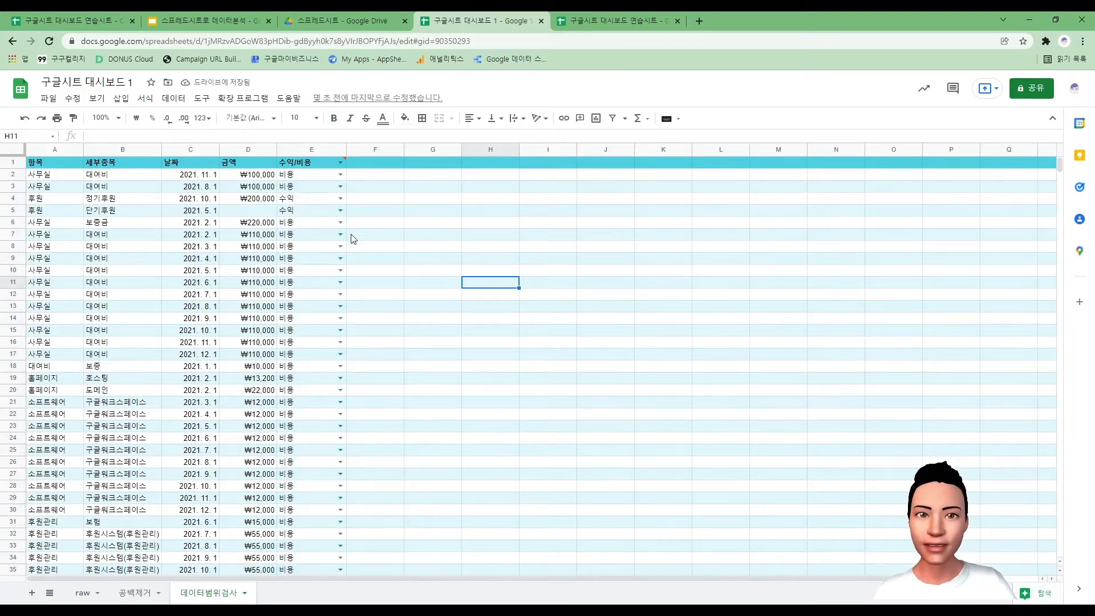
{"action": "scroll", "coordinate": [357, 408], "scroll_direction": "down", "scroll_amount": 5}
{"action": "scroll", "coordinate": [345, 450], "scroll_direction": "down", "scroll_amount": 2}
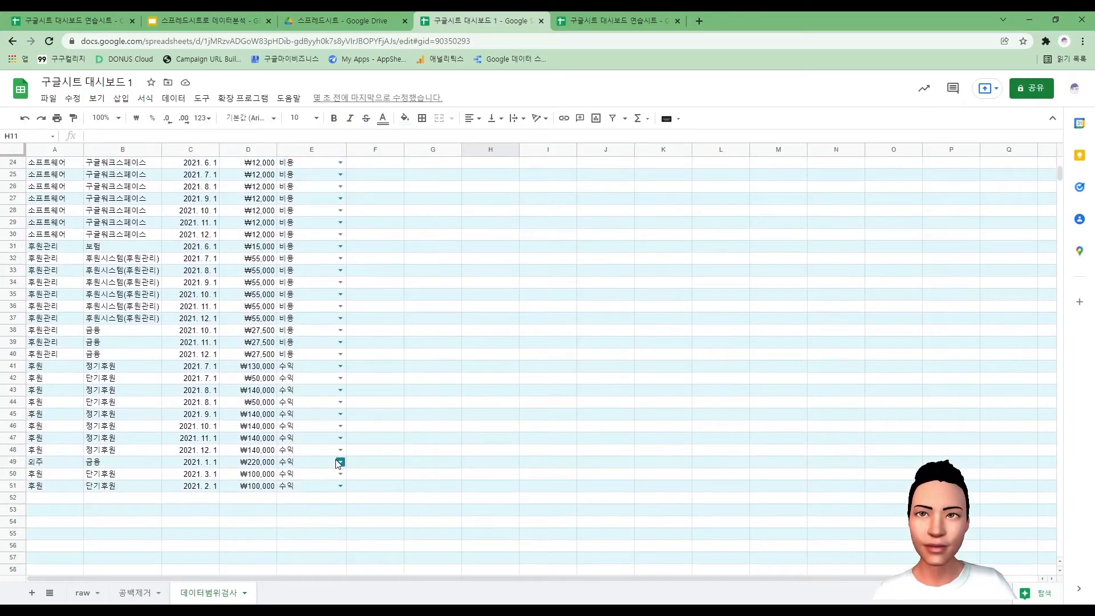
{"action": "scroll", "coordinate": [362, 421], "scroll_direction": "up", "scroll_amount": 3}
{"action": "scroll", "coordinate": [365, 399], "scroll_direction": "up", "scroll_amount": 4}
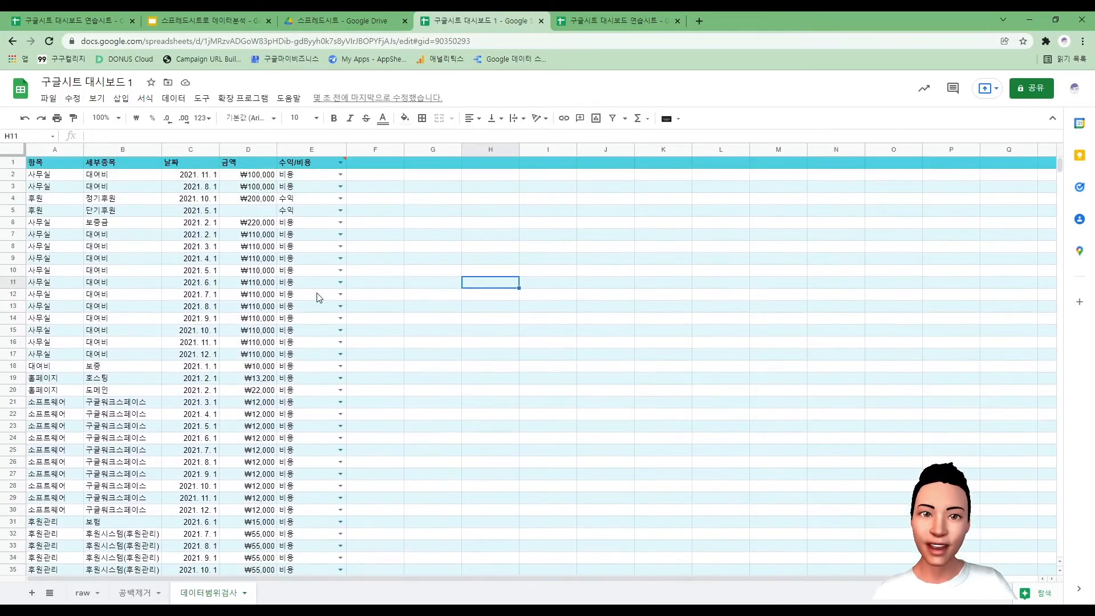
{"action": "mouse_move", "coordinate": [350, 163]}
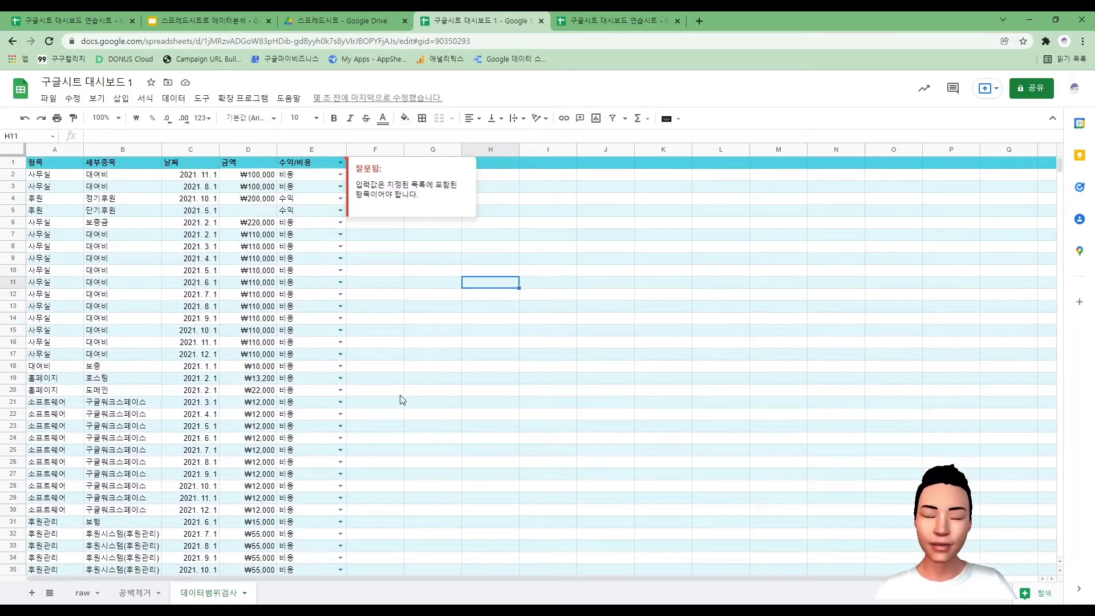
{"action": "left_click", "coordinate": [514, 379]}
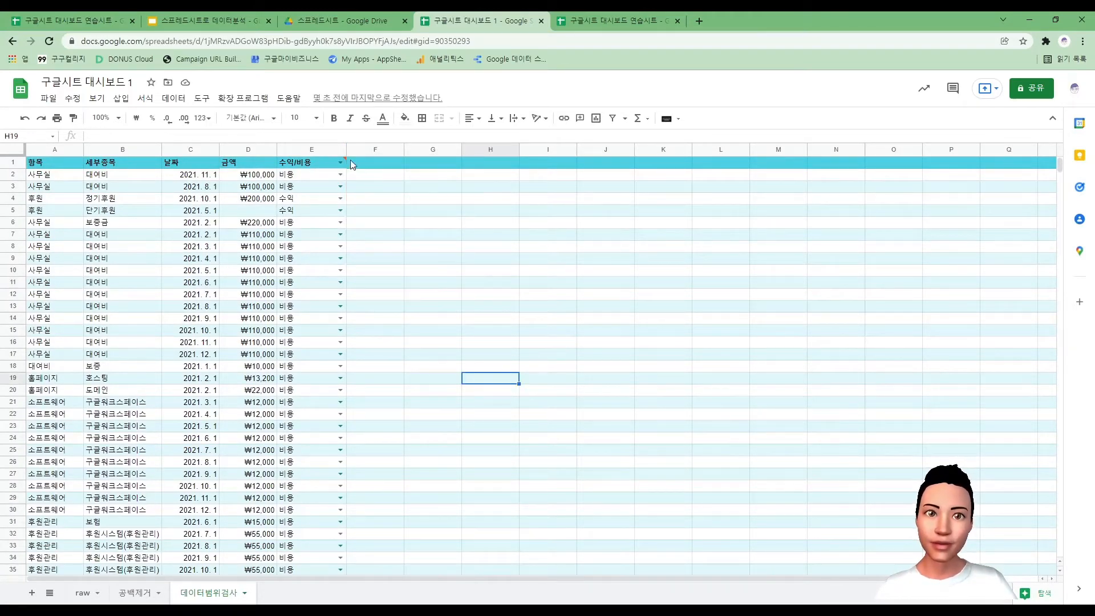
{"action": "mouse_move", "coordinate": [297, 164]}
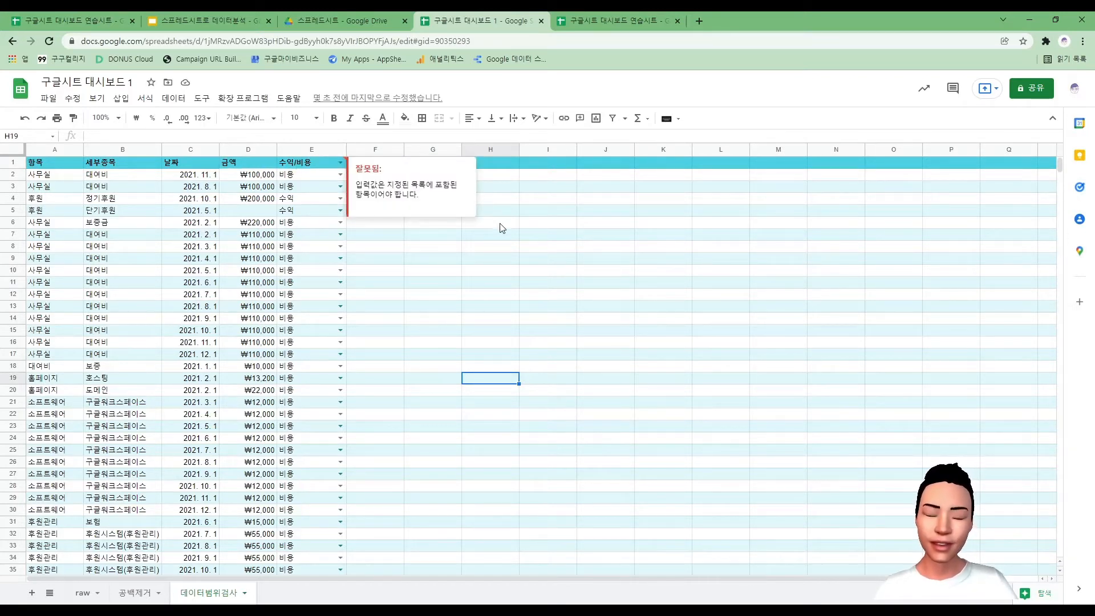
{"action": "left_click", "coordinate": [574, 223]}
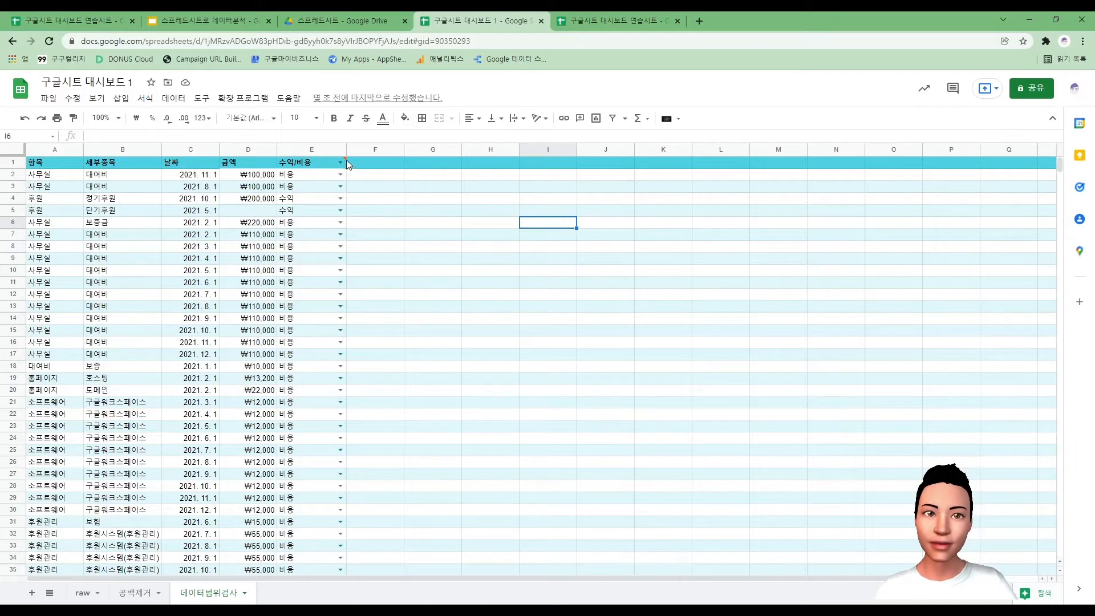
{"action": "mouse_move", "coordinate": [347, 162]}
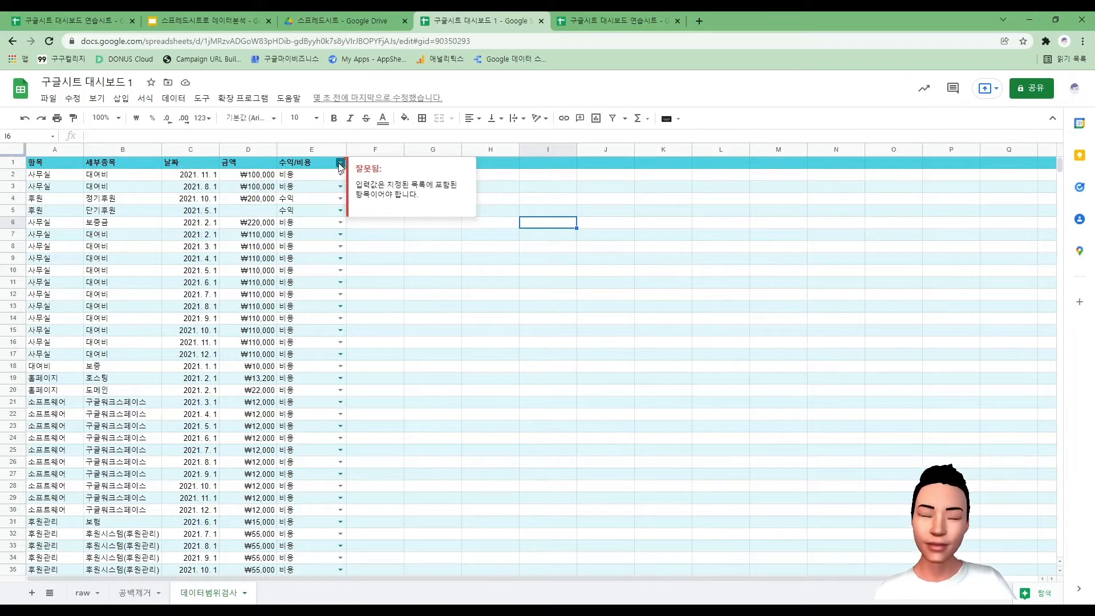
{"action": "left_click", "coordinate": [548, 391]}
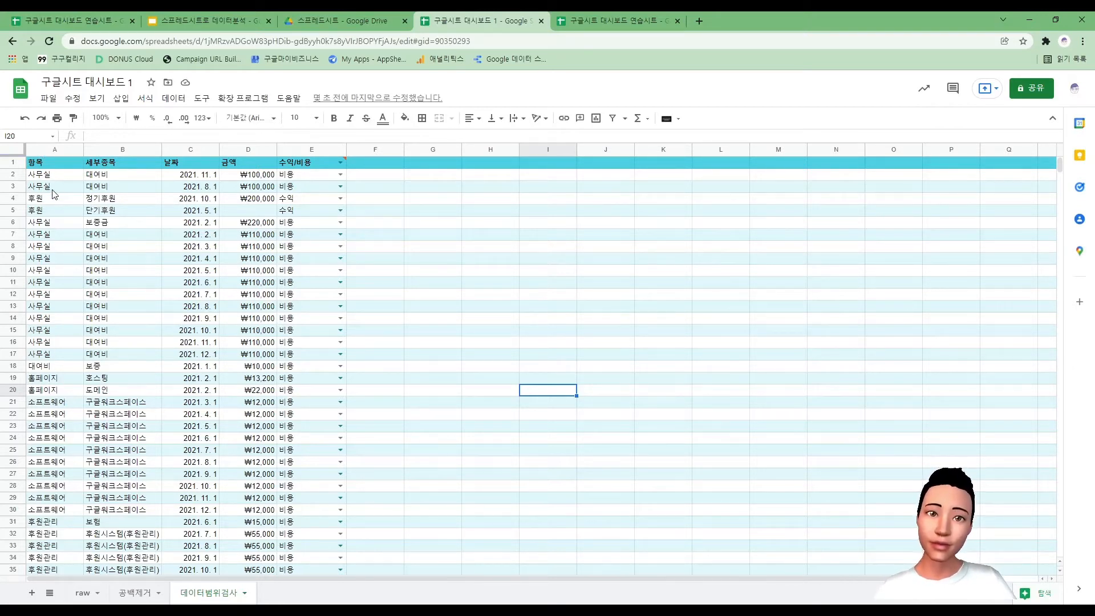
Step: Add data validation to the 항목 column range A1:A51 using a list of items: 사무실, 후원, 대여비, 홈페이지, 소프트웨어
{"action": "left_click_drag", "start_coordinate": [53, 165], "coordinate": [68, 422]}
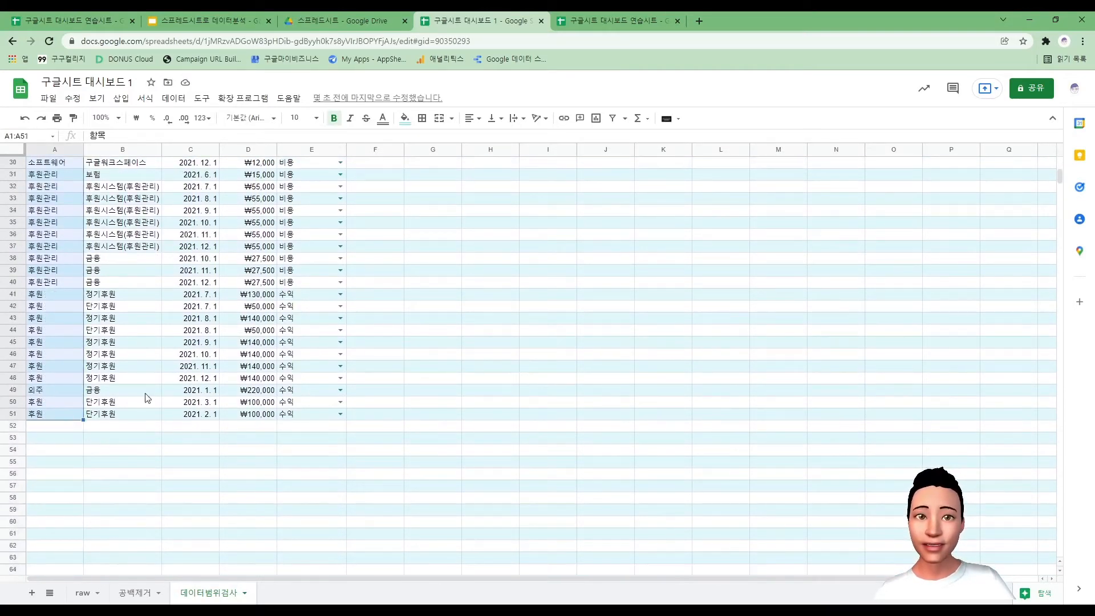
{"action": "scroll", "coordinate": [205, 457], "scroll_direction": "up", "scroll_amount": 5}
{"action": "scroll", "coordinate": [195, 443], "scroll_direction": "up", "scroll_amount": 3}
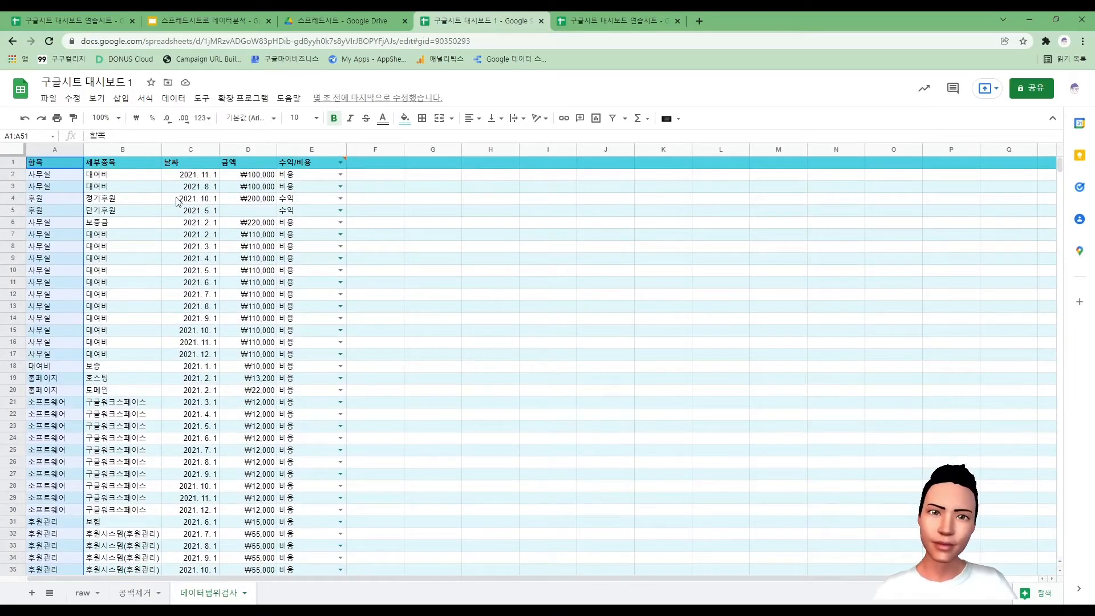
{"action": "left_click", "coordinate": [183, 105]}
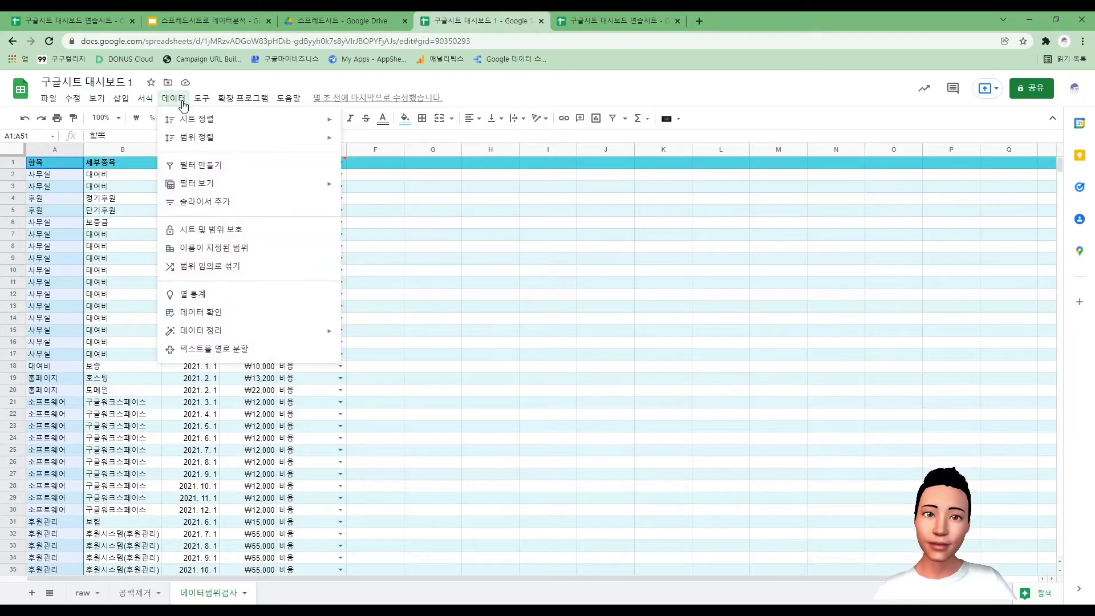
{"action": "left_click", "coordinate": [274, 313]}
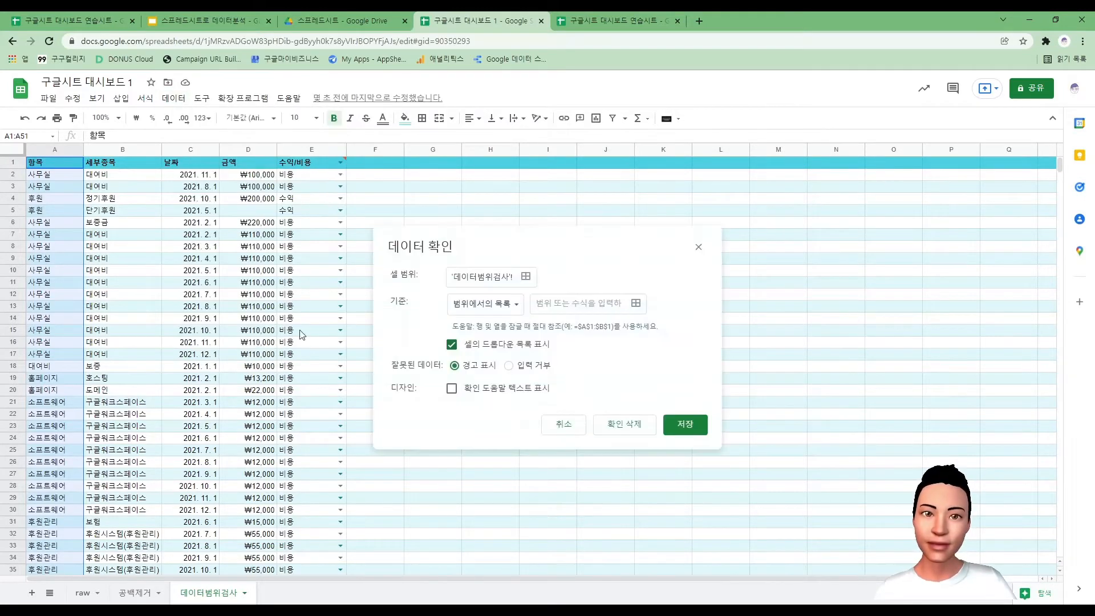
{"action": "left_click", "coordinate": [484, 307]}
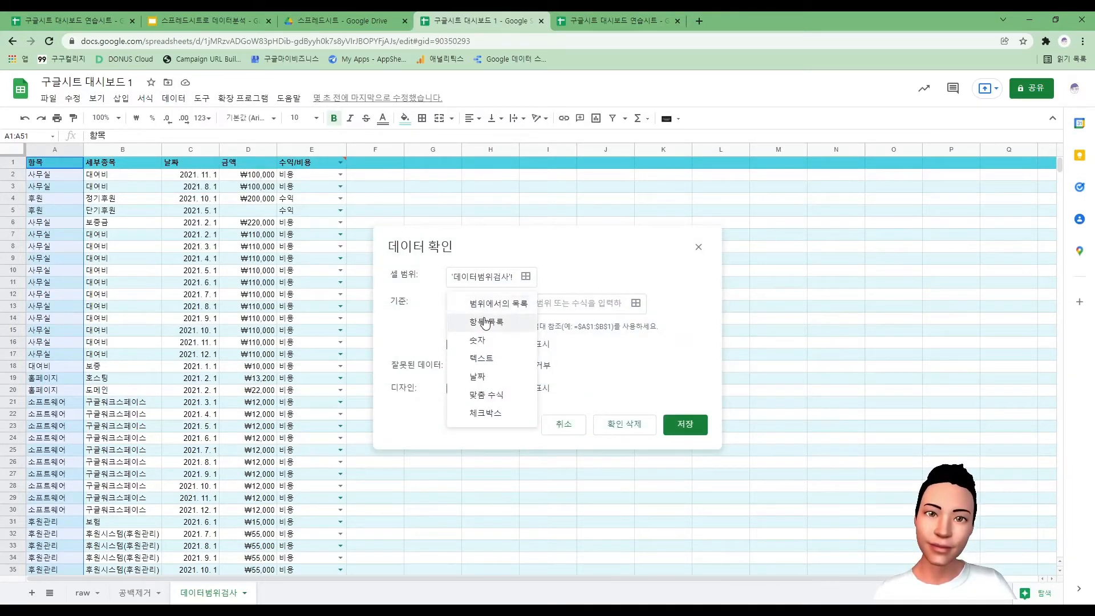
{"action": "left_click", "coordinate": [486, 323]}
{"action": "left_click", "coordinate": [547, 307]}
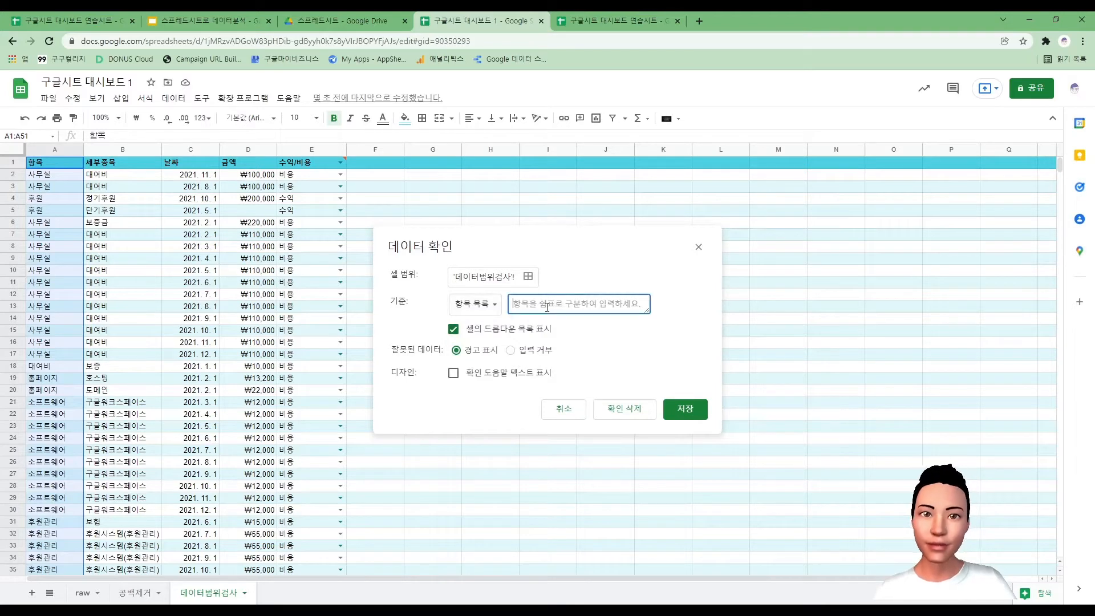
{"action": "type", "text": "사무"}
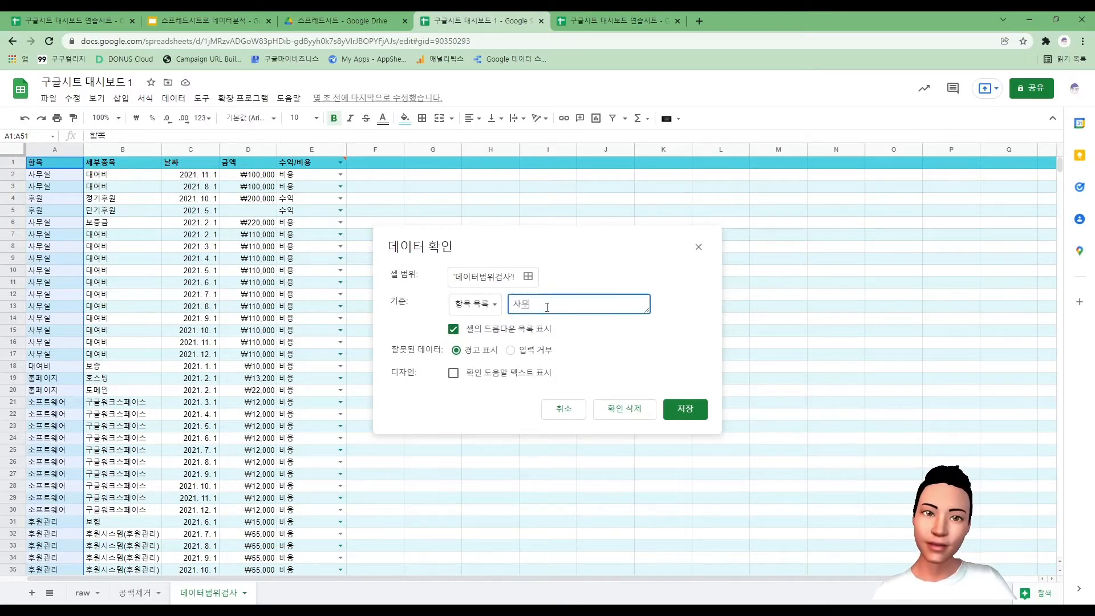
{"action": "type", "text": "실, 후원, 대여비,"}
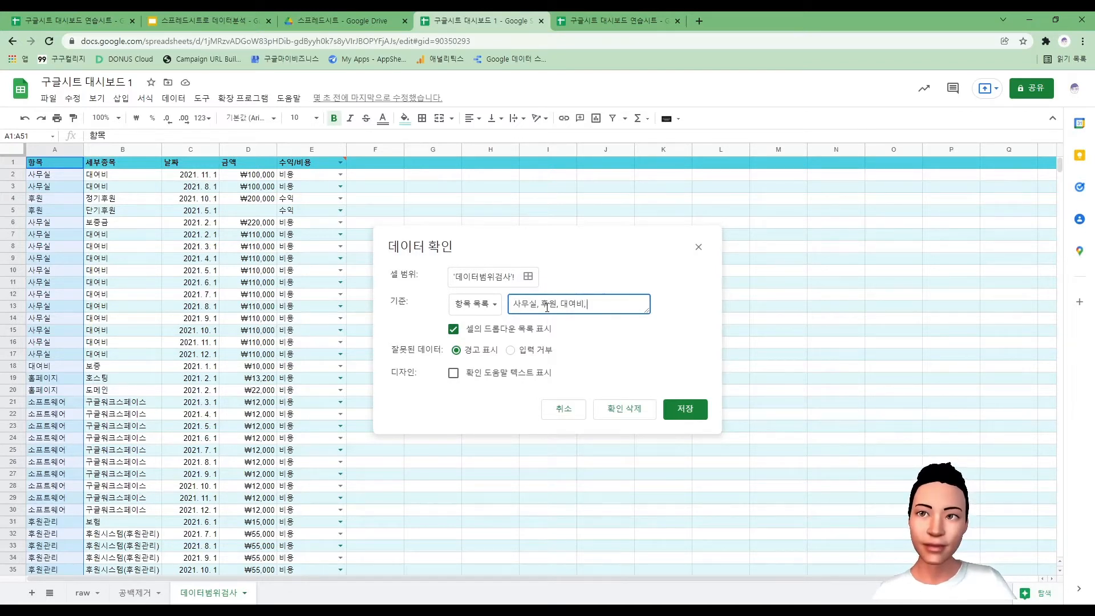
{"action": "type", "text": " 홈페"}
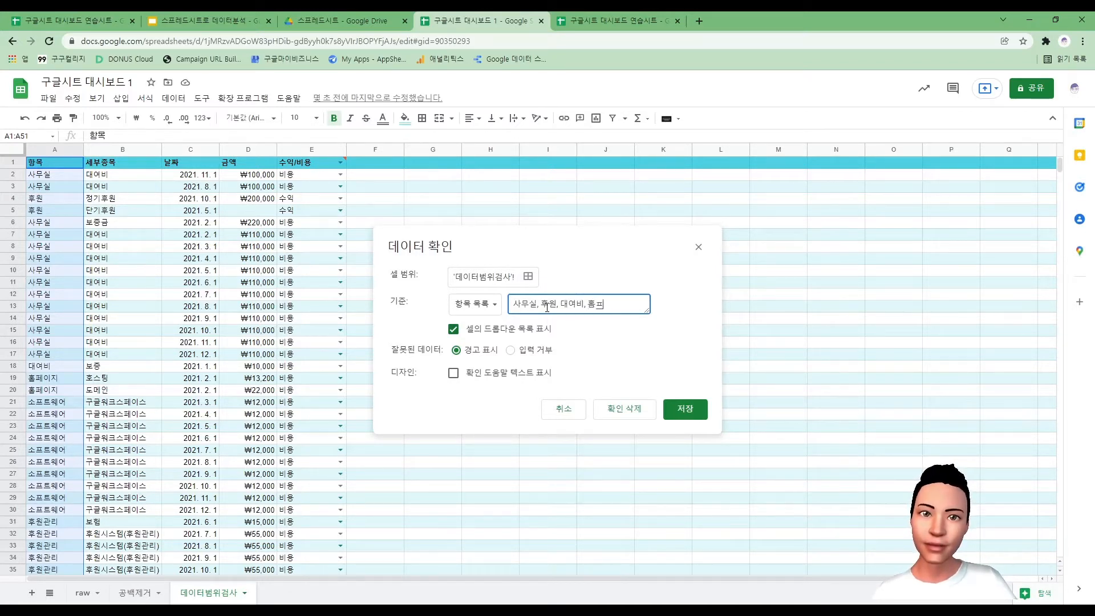
{"action": "type", "text": "이지, 소프트웨어"}
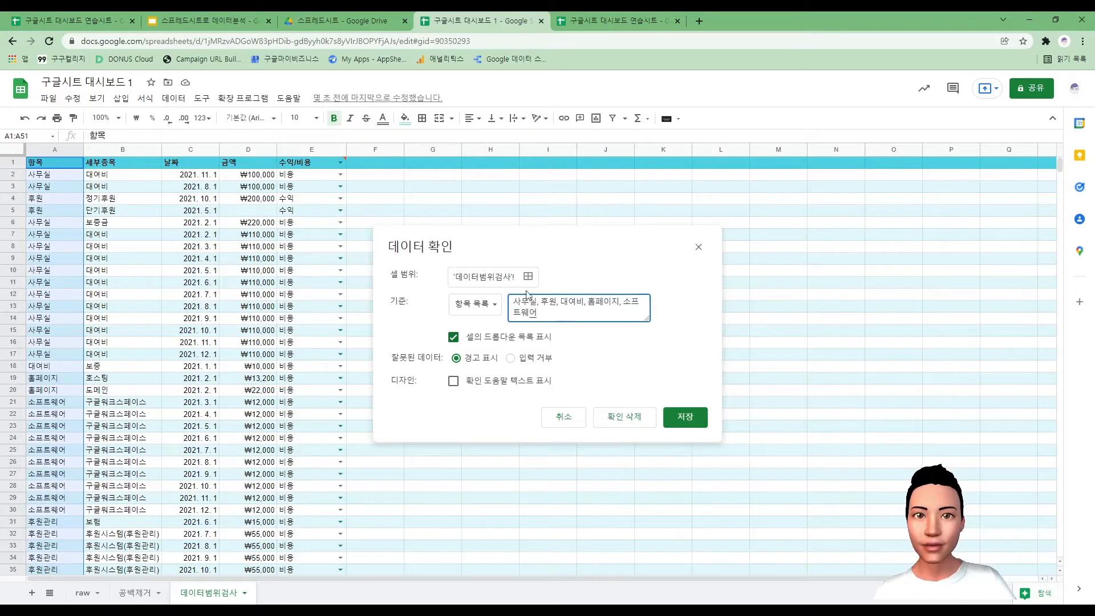
{"action": "left_click", "coordinate": [697, 423]}
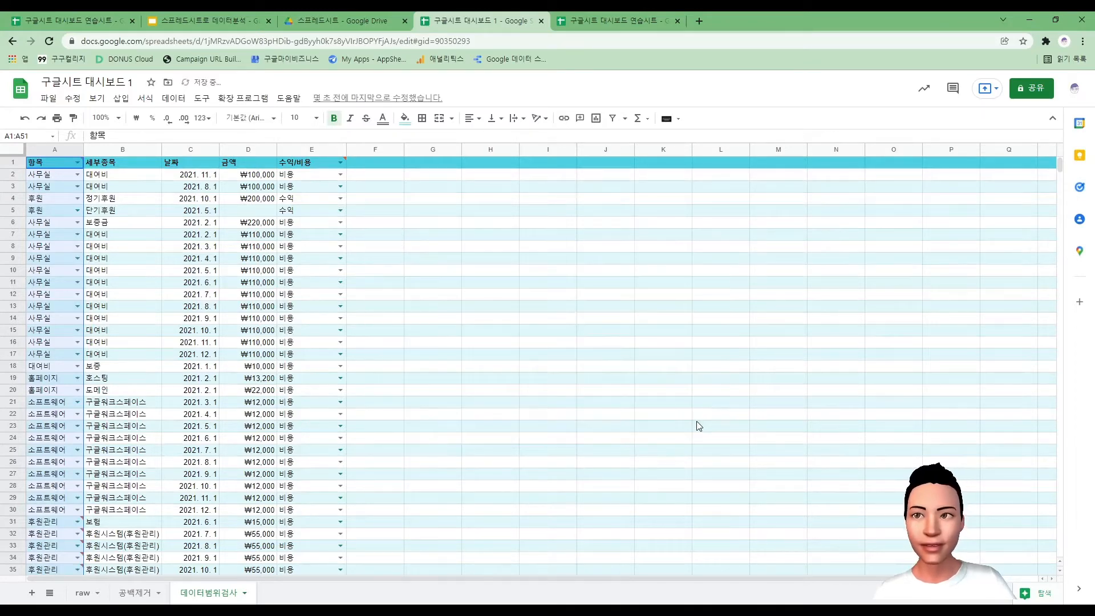
Step: Look through the 항목 column for entries flagged by the validation list and read the note on a 후원관리 cell
{"action": "left_click", "coordinate": [370, 294]}
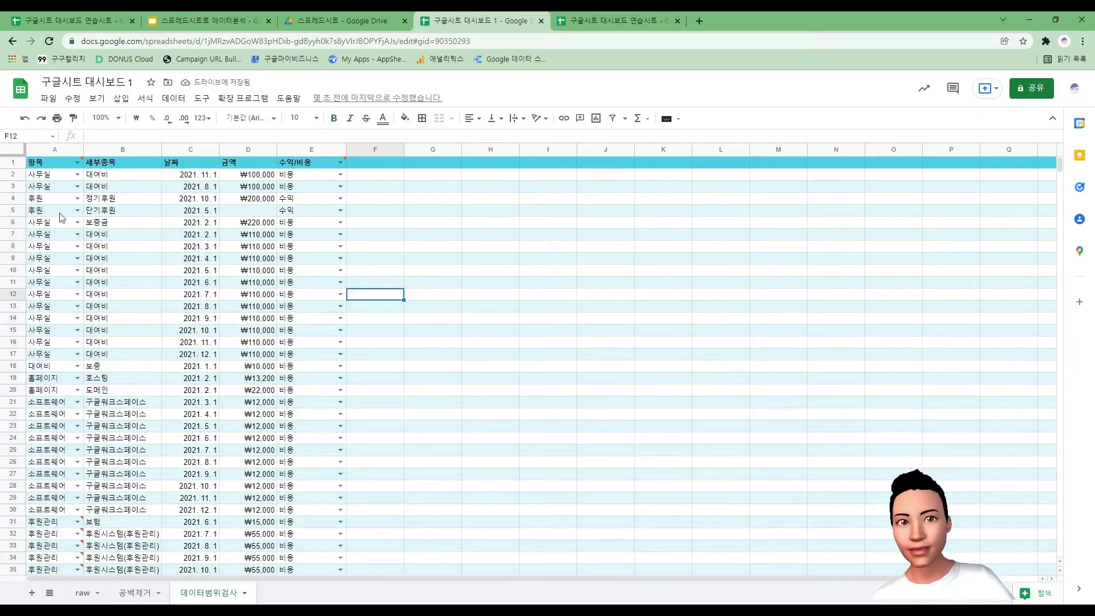
{"action": "scroll", "coordinate": [80, 357], "scroll_direction": "down", "scroll_amount": 1}
{"action": "scroll", "coordinate": [80, 356], "scroll_direction": "down", "scroll_amount": 1}
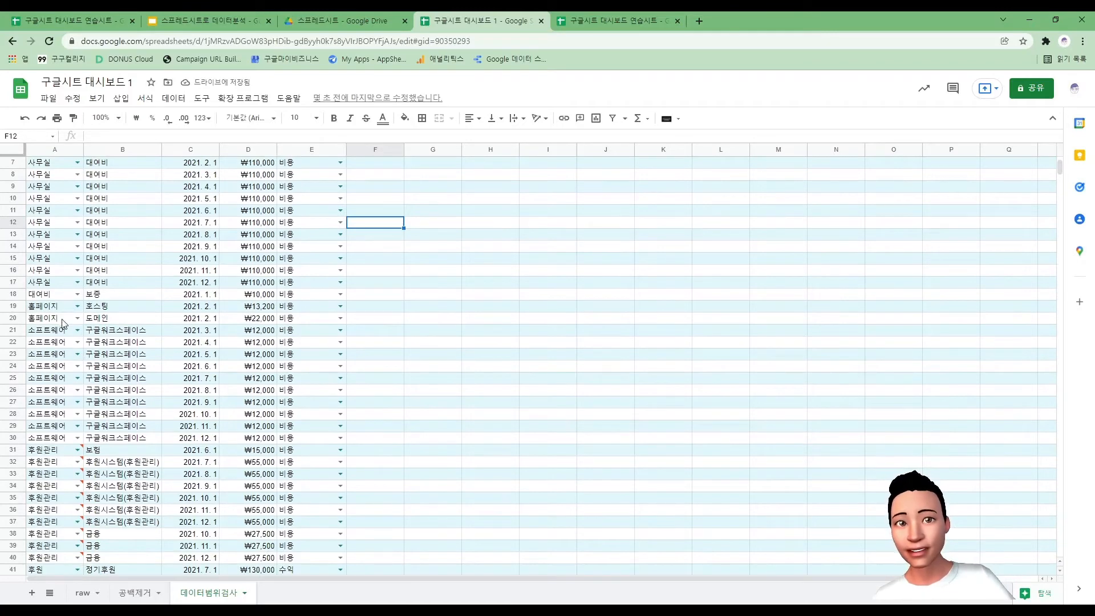
{"action": "scroll", "coordinate": [107, 329], "scroll_direction": "down", "scroll_amount": 1}
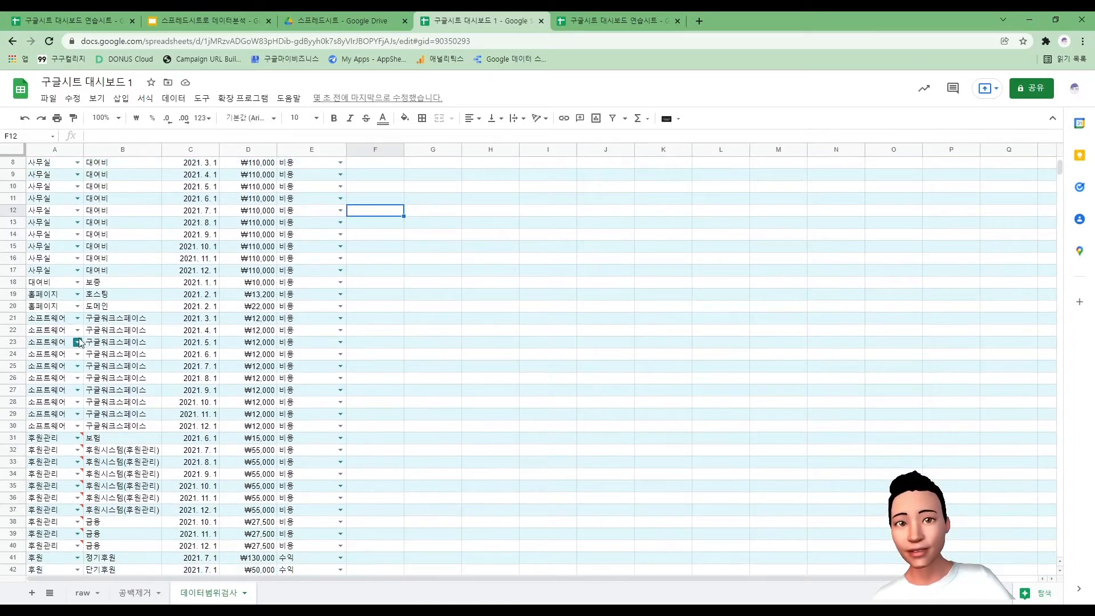
{"action": "scroll", "coordinate": [81, 342], "scroll_direction": "down", "scroll_amount": 1}
{"action": "scroll", "coordinate": [81, 348], "scroll_direction": "down", "scroll_amount": 1}
{"action": "scroll", "coordinate": [81, 388], "scroll_direction": "down", "scroll_amount": 1}
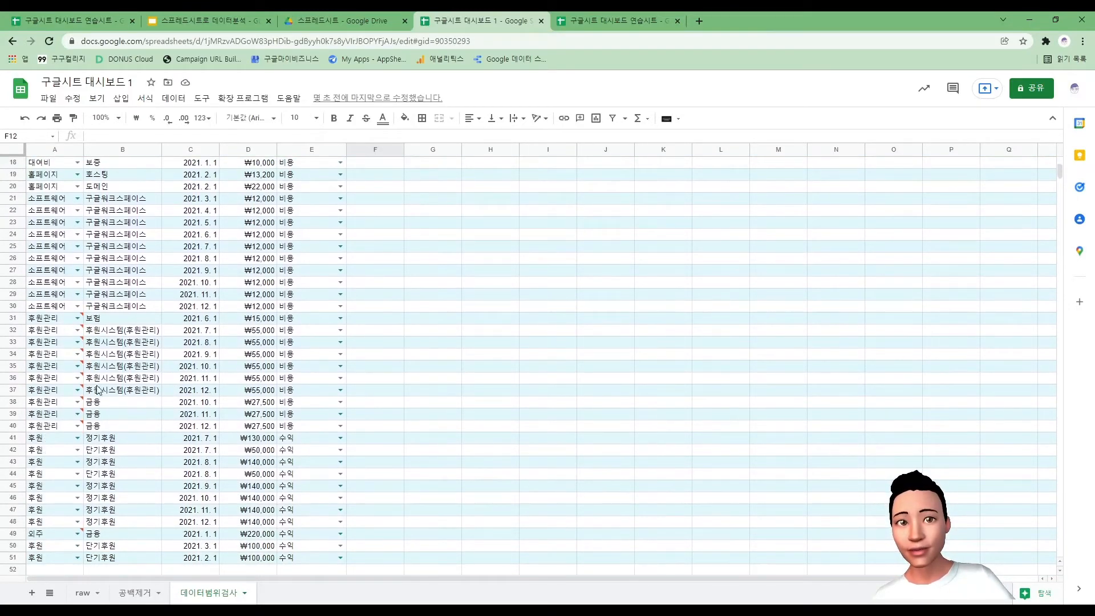
{"action": "mouse_move", "coordinate": [82, 425]}
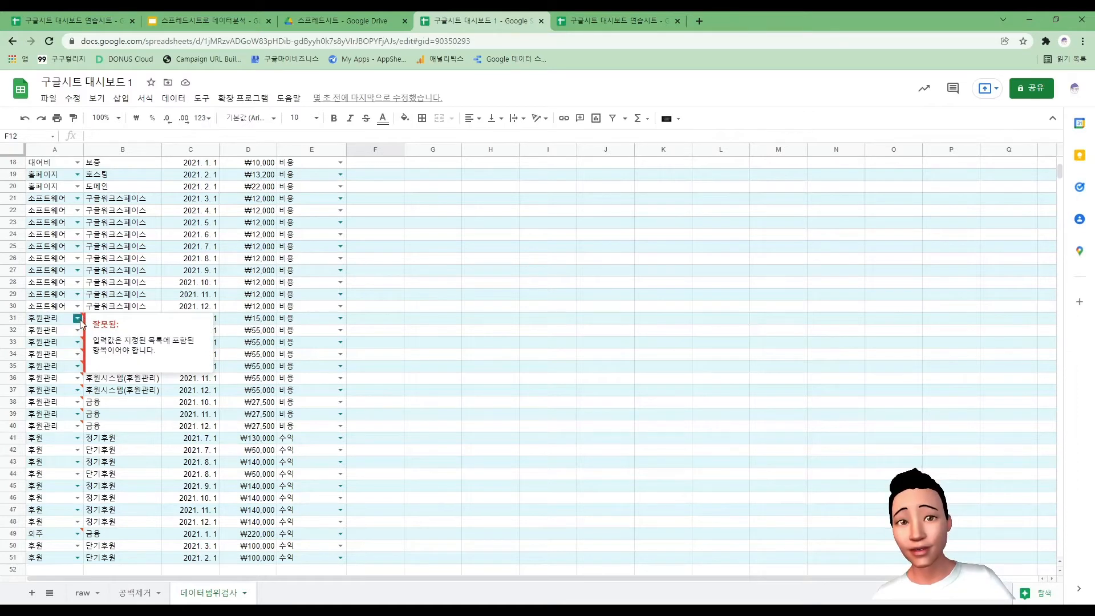
Step: Add 후원관리 to the list of allowed items in the data validation of the 항목 column range A1:A51
{"action": "scroll", "coordinate": [80, 439], "scroll_direction": "down", "scroll_amount": 3}
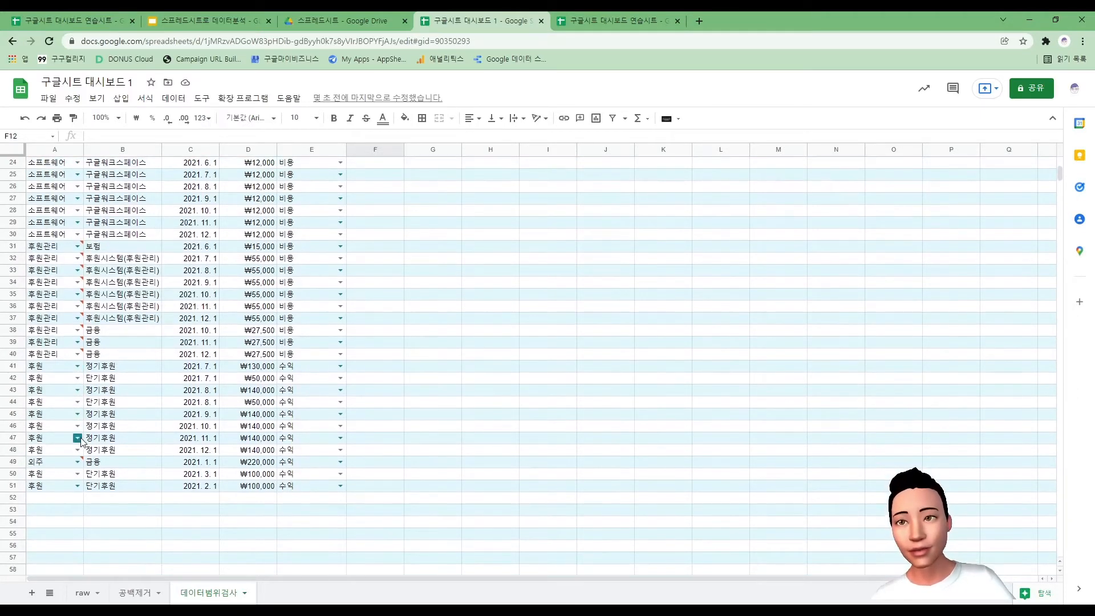
{"action": "mouse_move", "coordinate": [78, 323]}
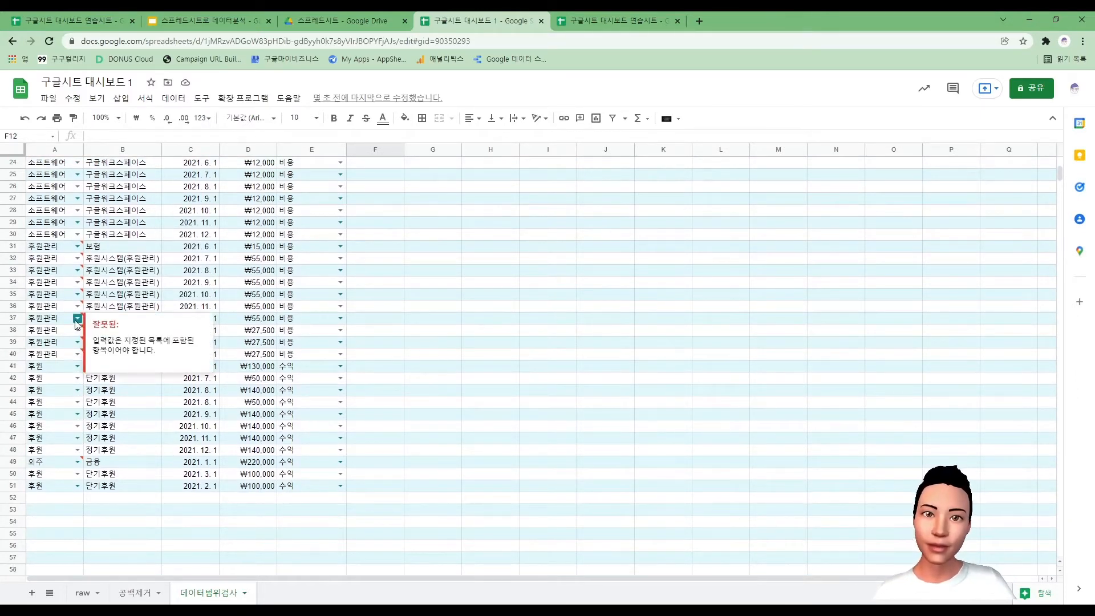
{"action": "mouse_move", "coordinate": [84, 291]}
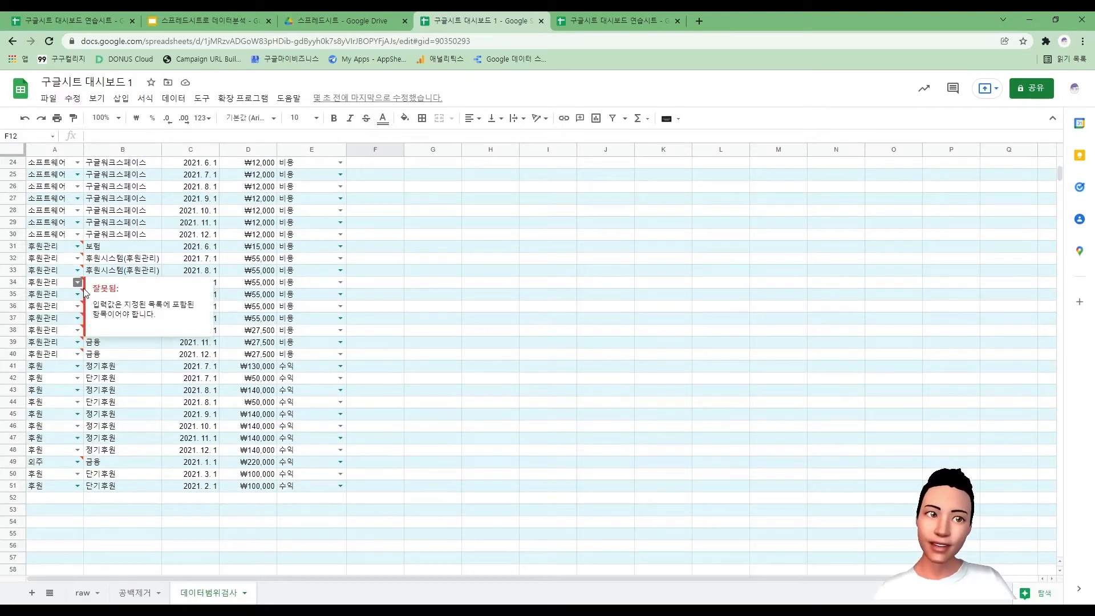
{"action": "scroll", "coordinate": [56, 211], "scroll_direction": "up", "scroll_amount": 10}
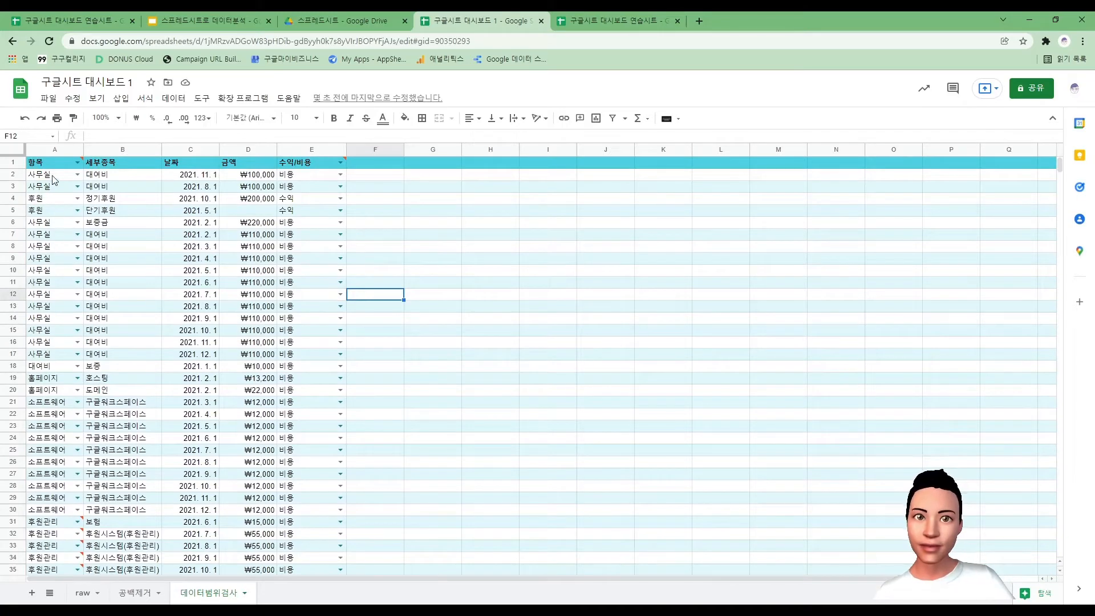
{"action": "mouse_move", "coordinate": [50, 163]}
{"action": "left_click_drag", "start_coordinate": [50, 163], "coordinate": [68, 432]}
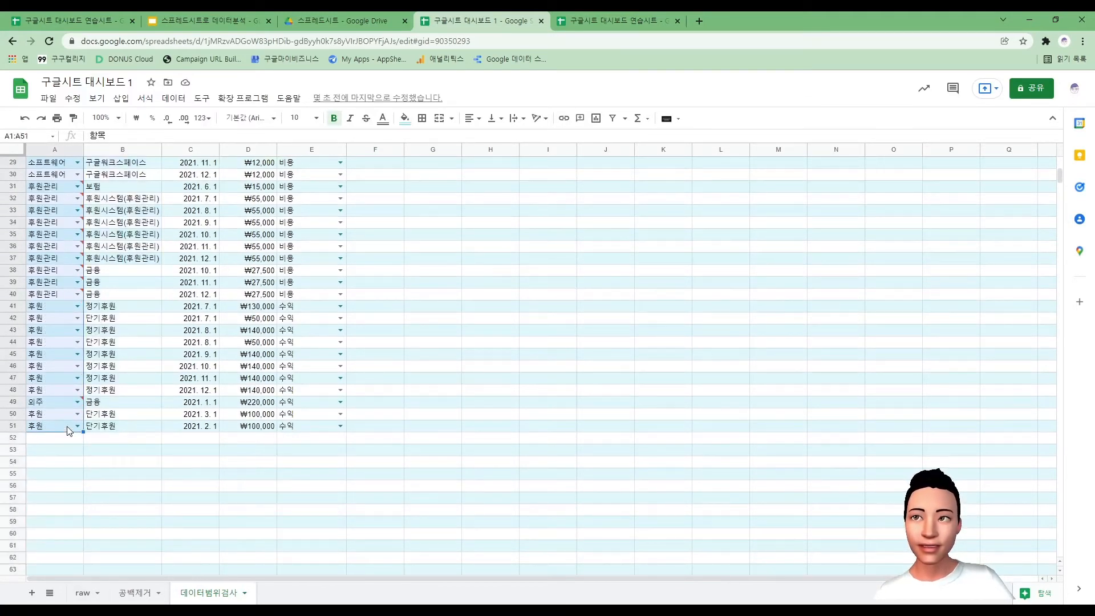
{"action": "left_click", "coordinate": [174, 98]}
{"action": "left_click", "coordinate": [246, 312]}
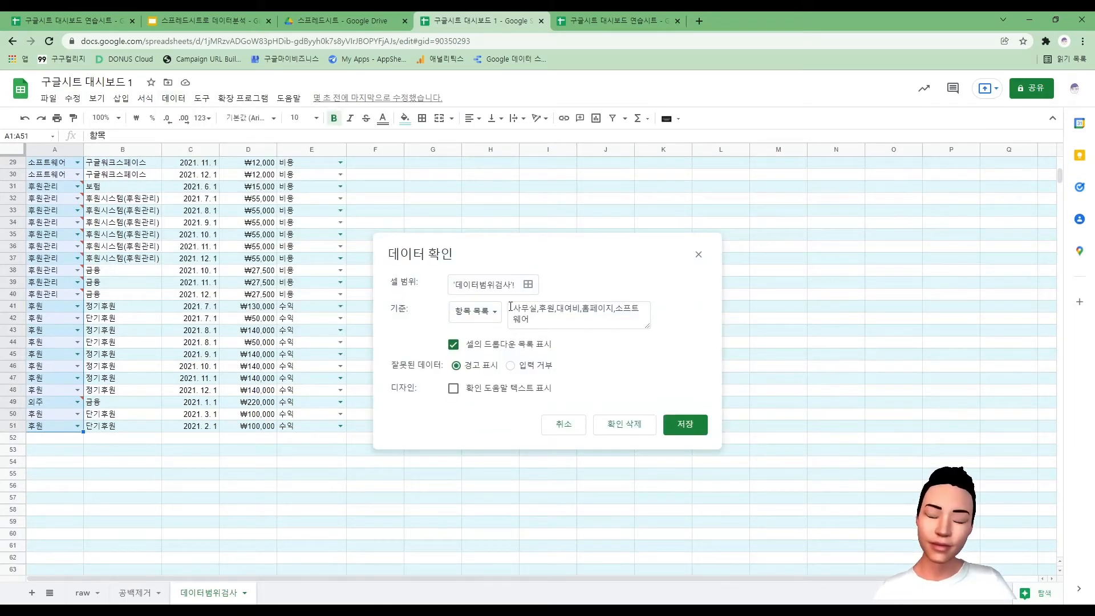
{"action": "left_click", "coordinate": [539, 318]}
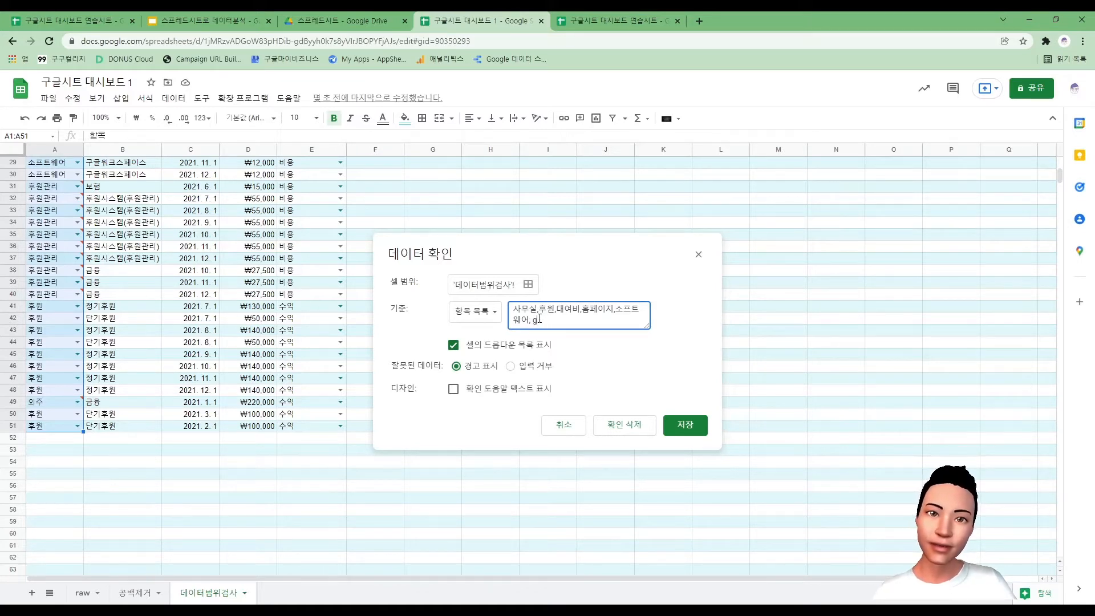
{"action": "type", "text": "원ㄱ"}
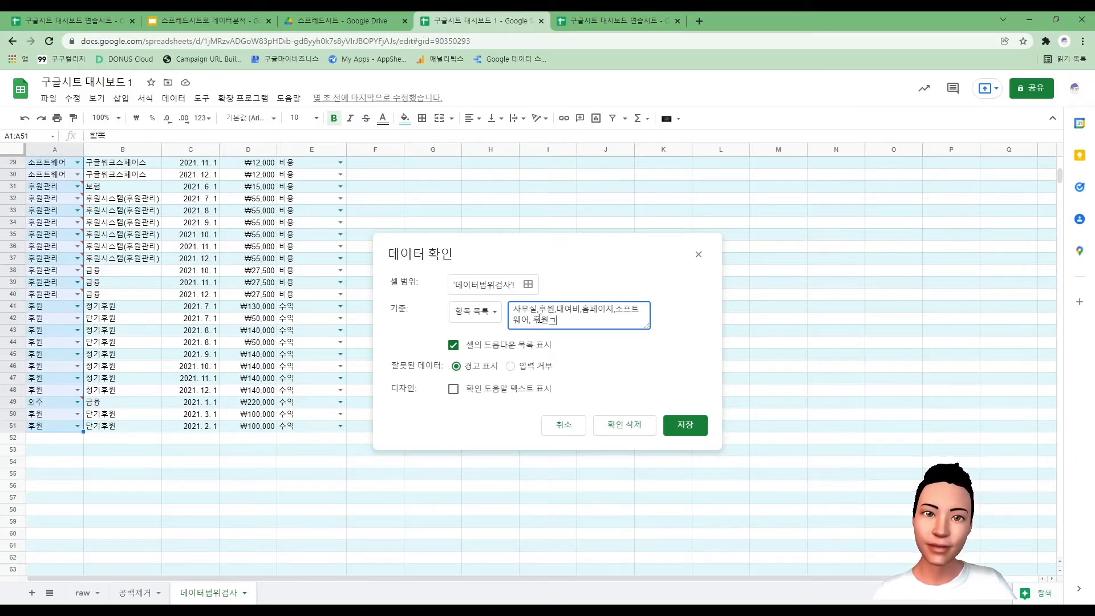
{"action": "left_click", "coordinate": [686, 426]}
Step: Look through the 항목 column for entries outside the updated list and read the note on header cell A1
{"action": "scroll", "coordinate": [183, 328], "scroll_direction": "up", "scroll_amount": 4}
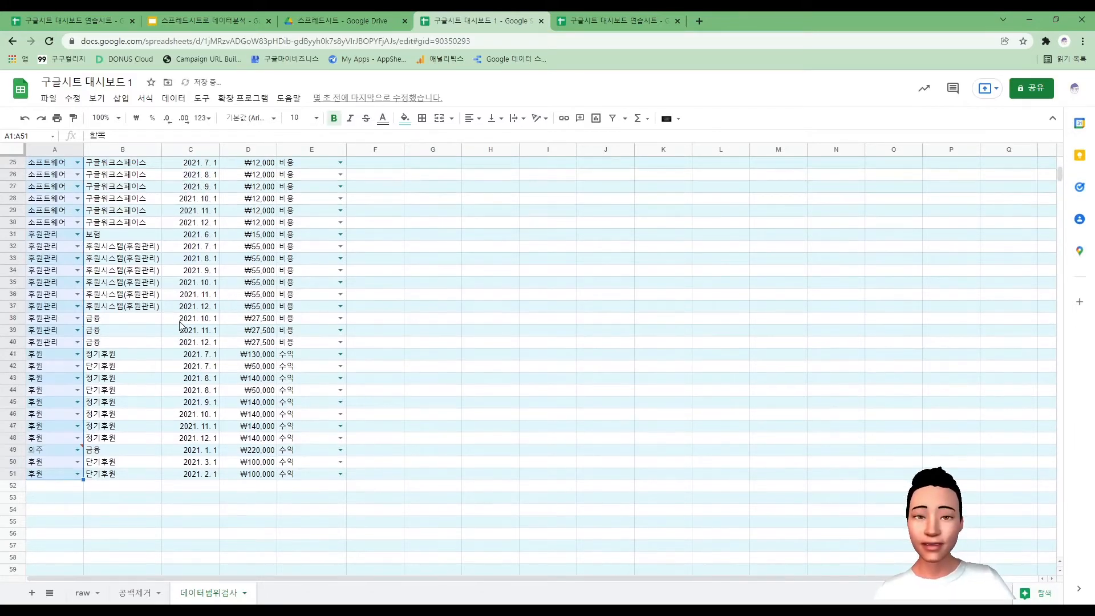
{"action": "scroll", "coordinate": [183, 333], "scroll_direction": "up", "scroll_amount": 6}
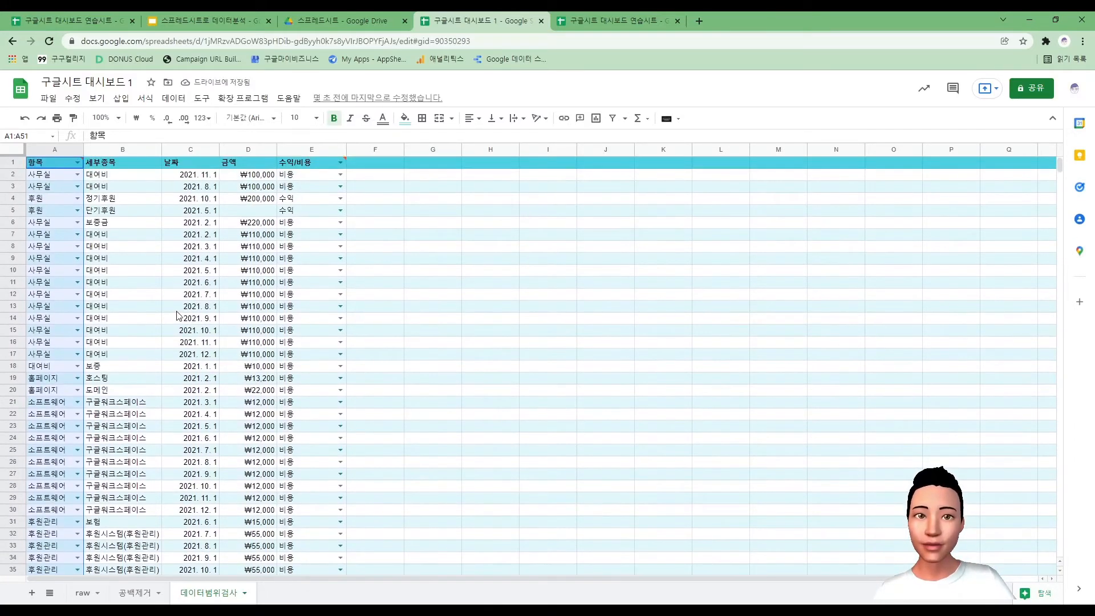
{"action": "left_click", "coordinate": [525, 367]}
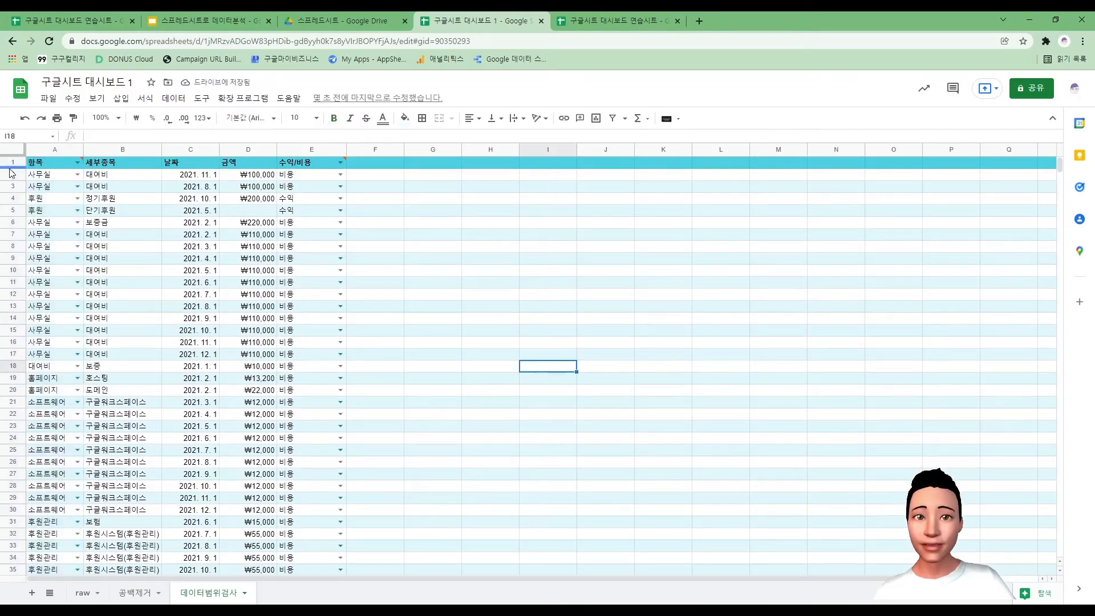
{"action": "mouse_move", "coordinate": [77, 165]}
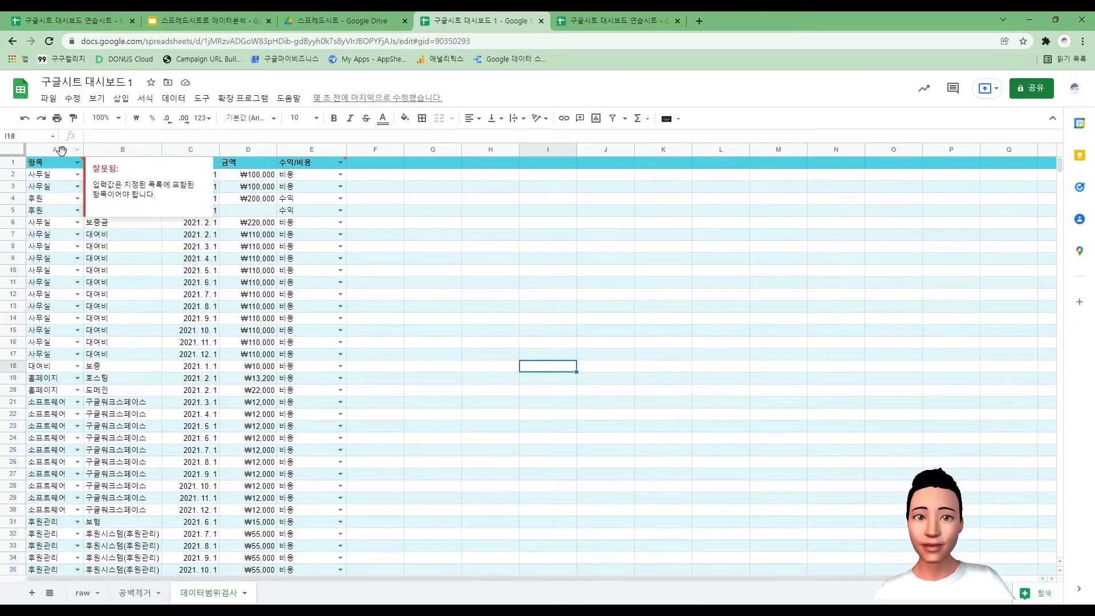
{"action": "scroll", "coordinate": [92, 214], "scroll_direction": "down", "scroll_amount": 6}
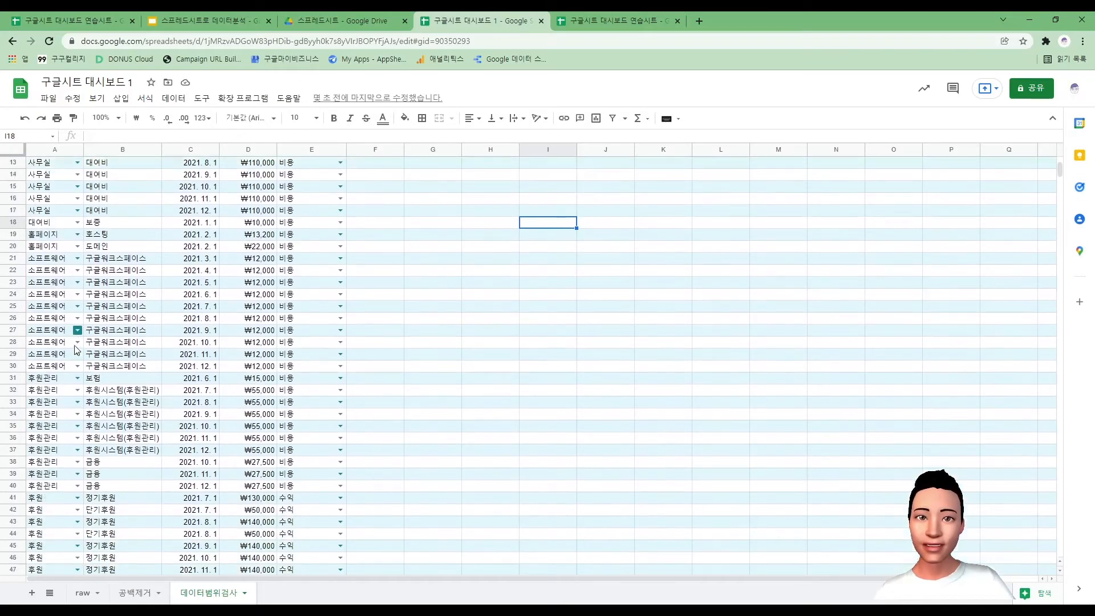
{"action": "scroll", "coordinate": [77, 349], "scroll_direction": "down", "scroll_amount": 4}
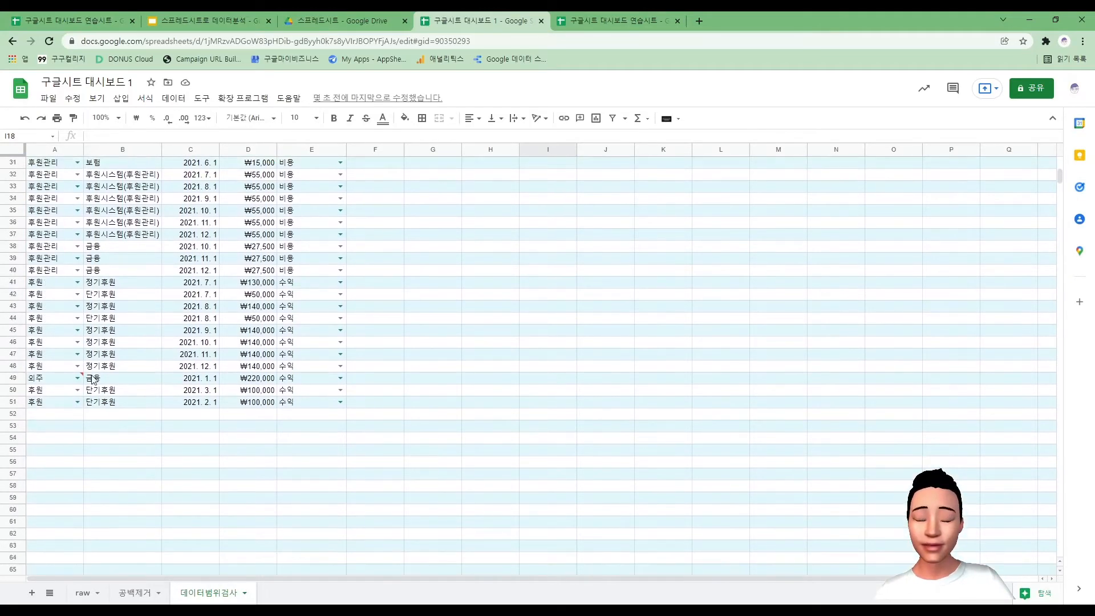
Step: Read the note on the flagged 외주 cell A49 and replace its value with 후원 from the validation list
{"action": "mouse_move", "coordinate": [74, 380]}
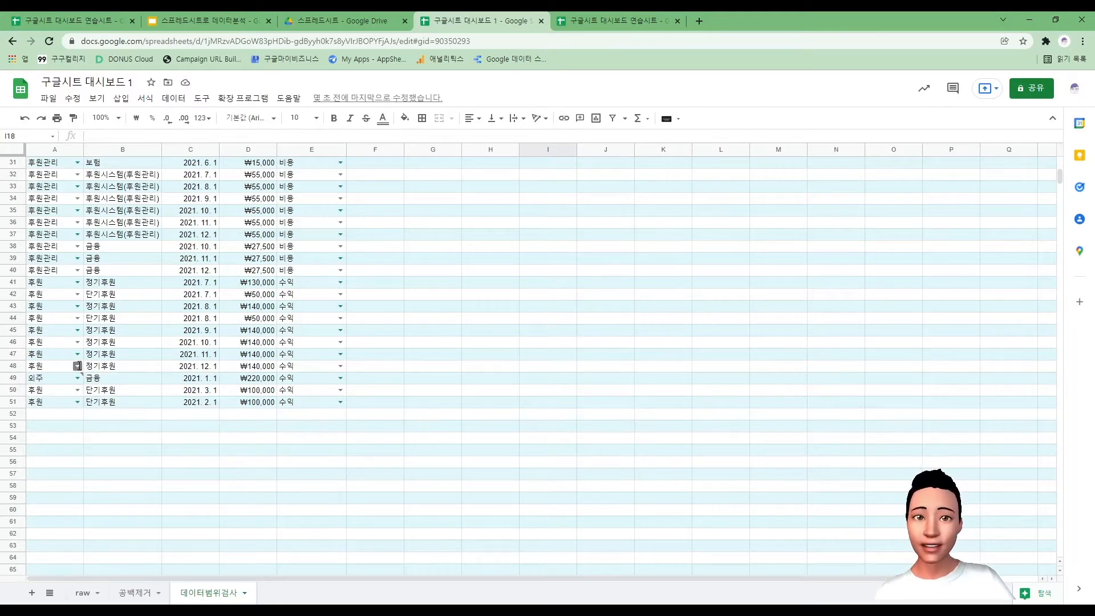
{"action": "left_click", "coordinate": [76, 366]}
{"action": "left_click", "coordinate": [188, 545]}
{"action": "mouse_move", "coordinate": [80, 382]}
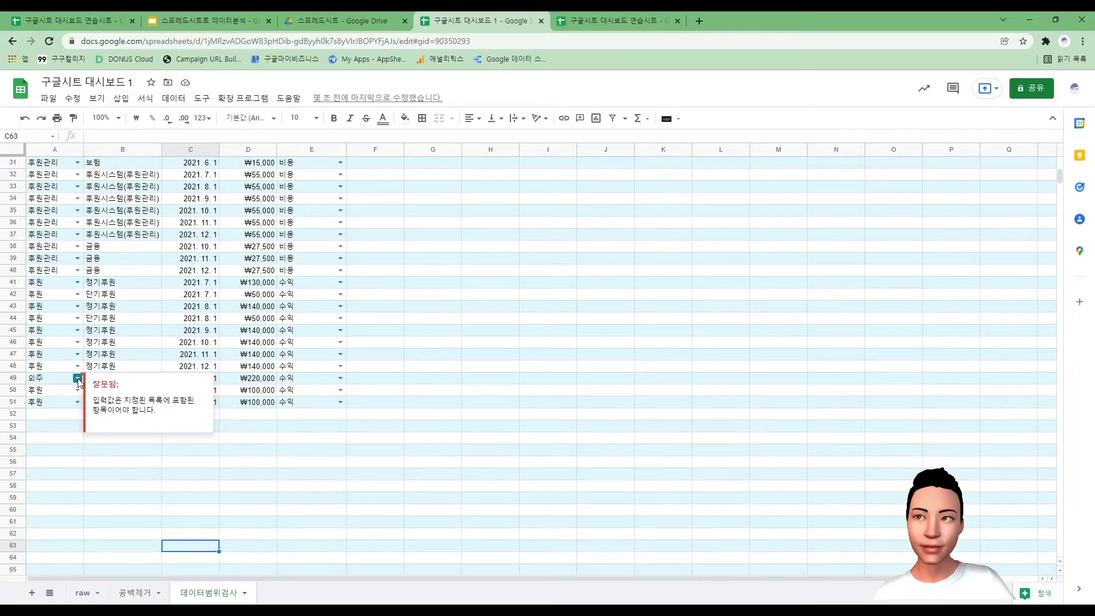
{"action": "left_click", "coordinate": [78, 380]}
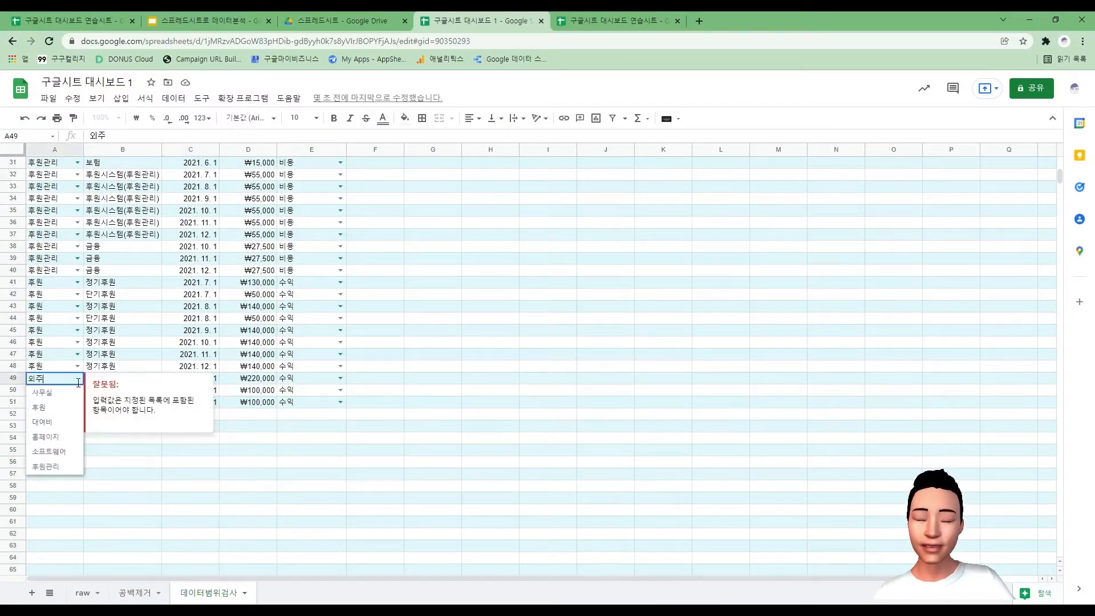
{"action": "left_click", "coordinate": [54, 412]}
{"action": "left_click", "coordinate": [351, 488]}
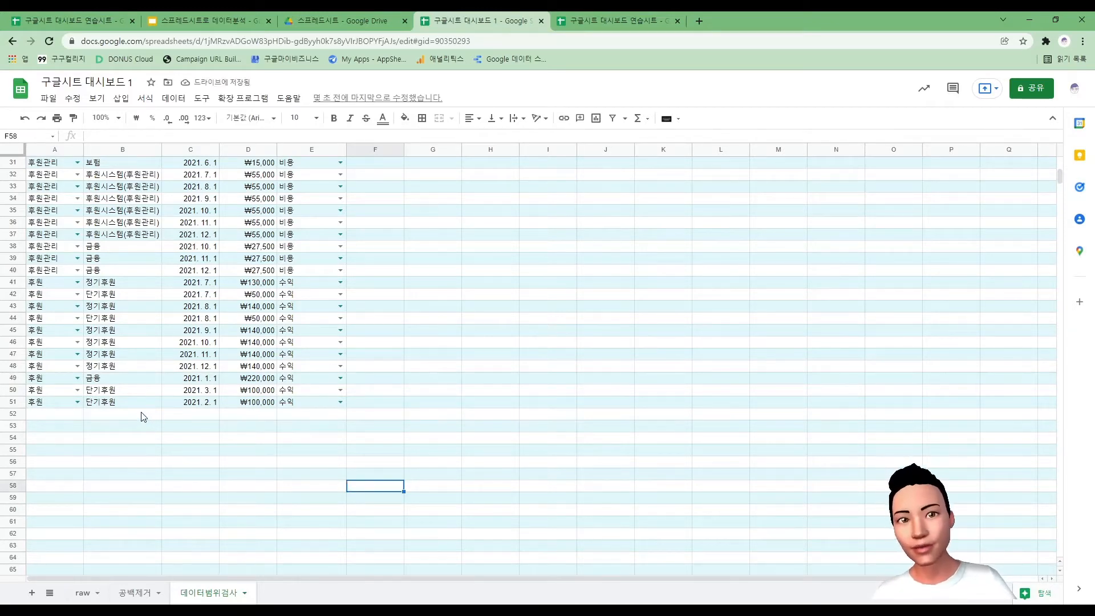
Step: Review the 숫자 and 날짜 data validation criteria, including the 사이 date condition, for the 세부종목 column without saving a rule
{"action": "scroll", "coordinate": [145, 410], "scroll_direction": "up", "scroll_amount": 1}
{"action": "scroll", "coordinate": [145, 410], "scroll_direction": "up", "scroll_amount": 4}
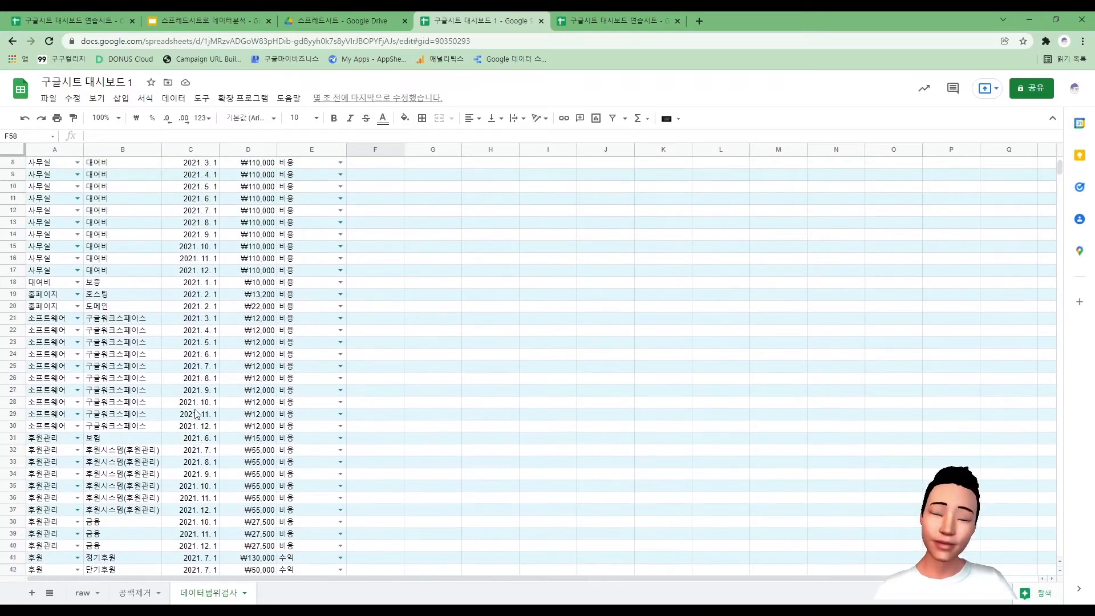
{"action": "scroll", "coordinate": [185, 388], "scroll_direction": "up", "scroll_amount": 1}
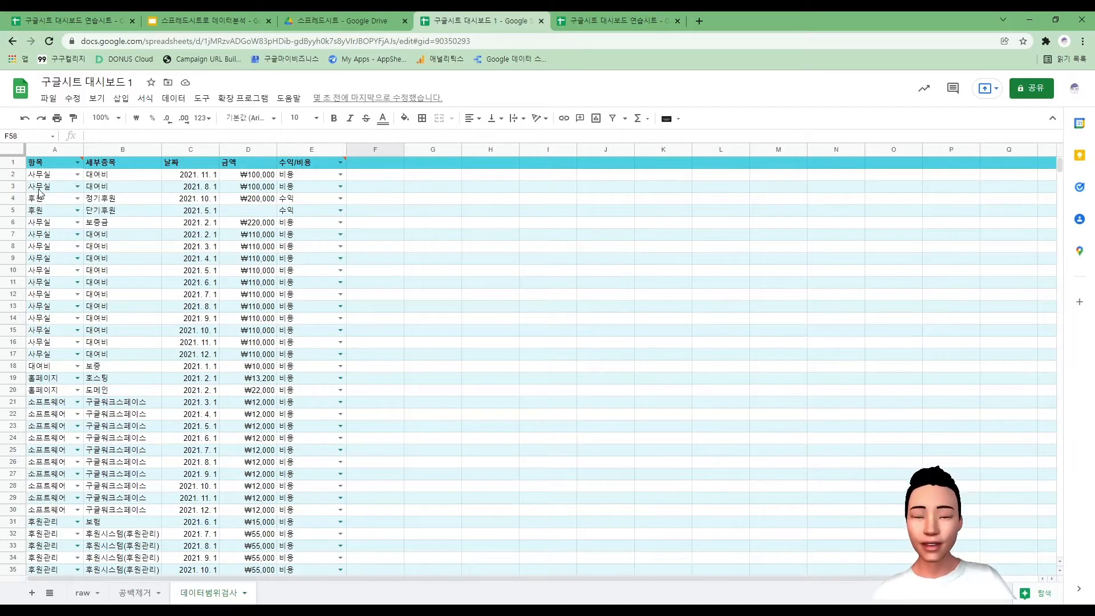
{"action": "left_click", "coordinate": [110, 283]}
{"action": "left_click", "coordinate": [128, 150]}
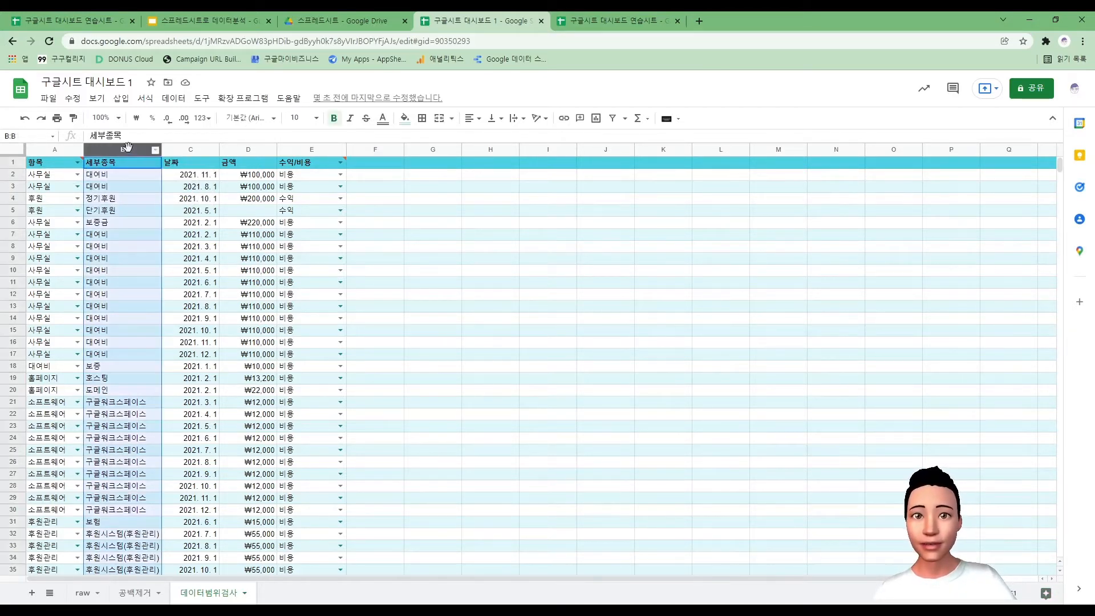
{"action": "left_click", "coordinate": [173, 98]}
{"action": "left_click", "coordinate": [268, 316]}
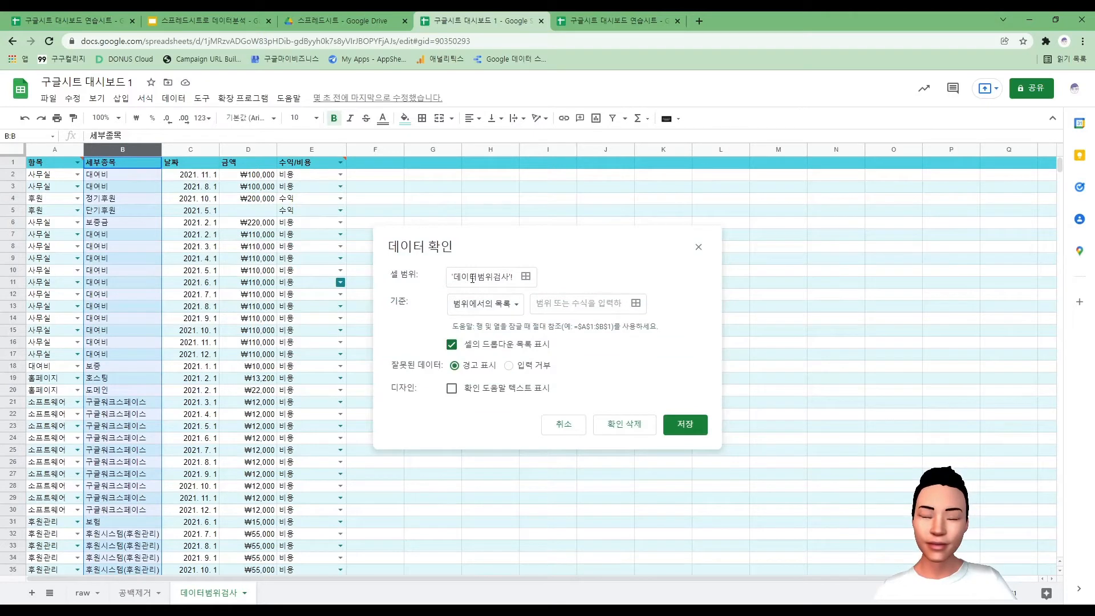
{"action": "left_click", "coordinate": [491, 304]}
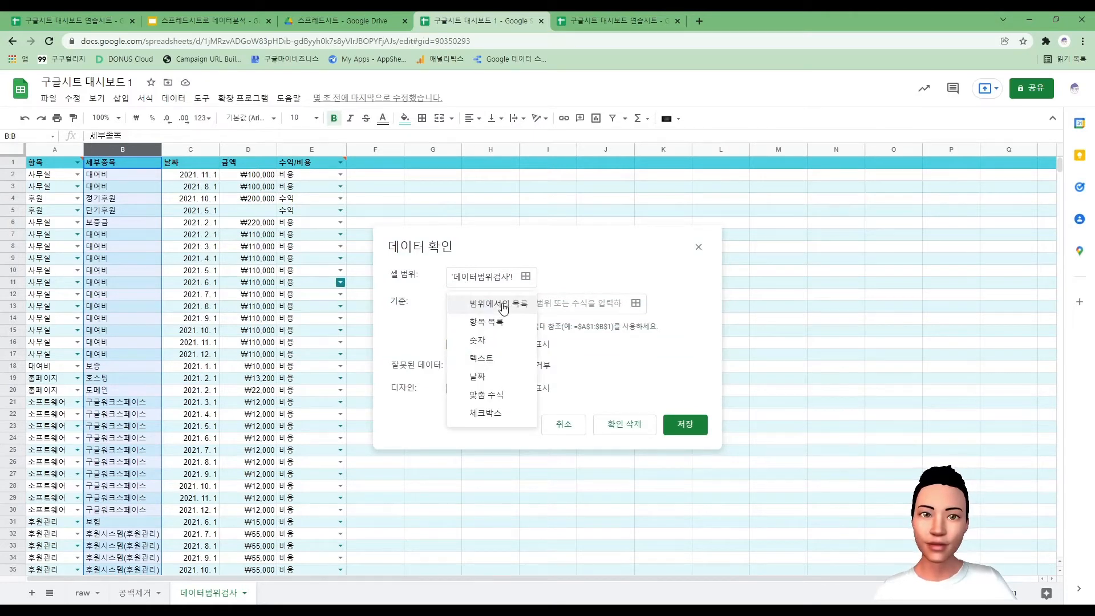
{"action": "left_click", "coordinate": [493, 342]}
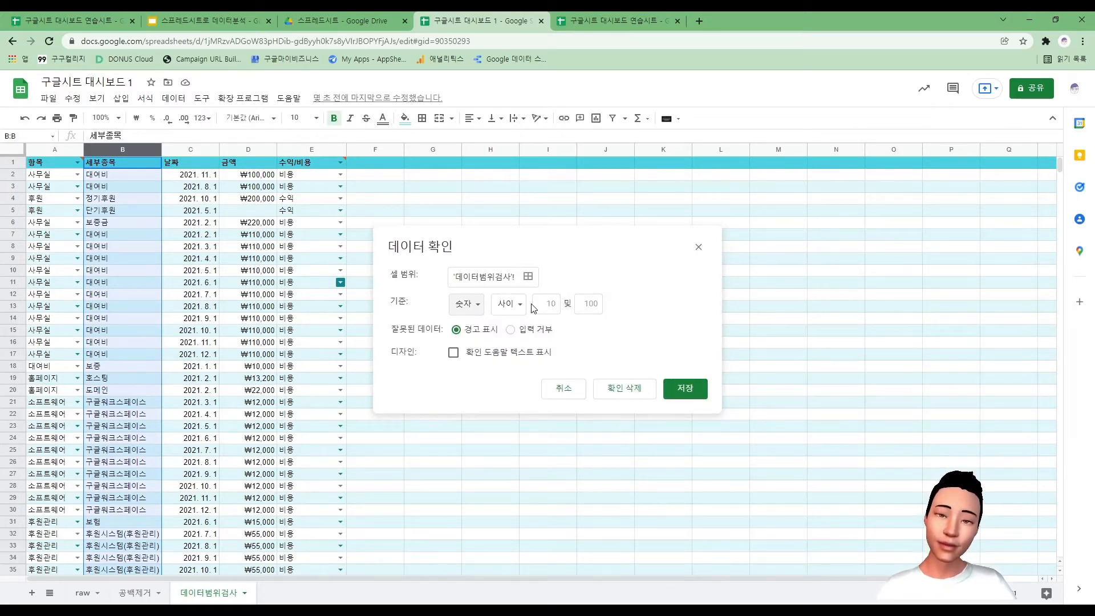
{"action": "left_click", "coordinate": [467, 304]}
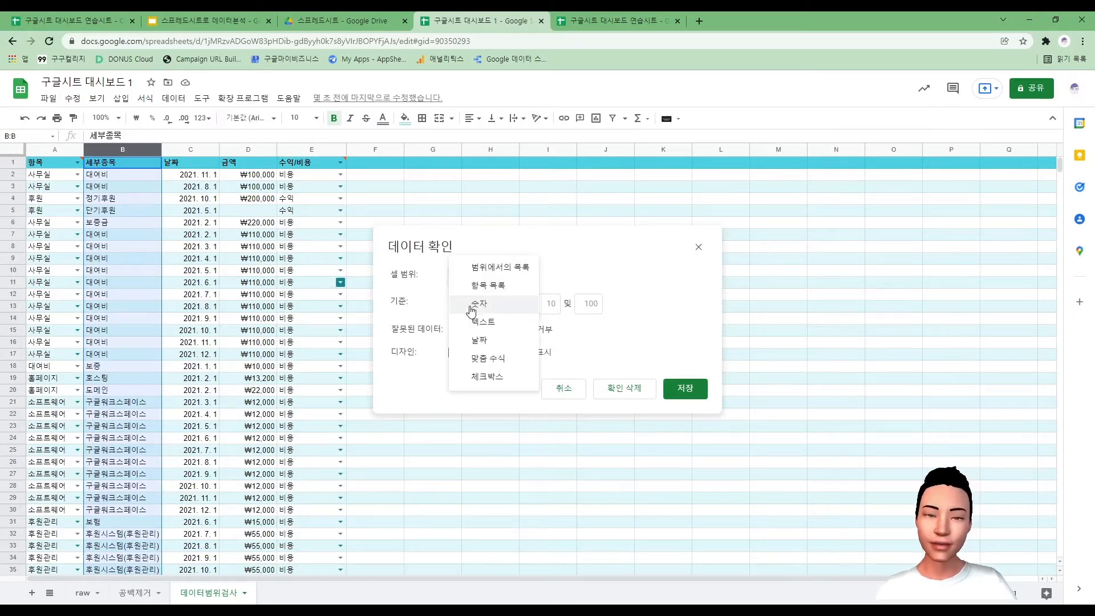
{"action": "left_click", "coordinate": [500, 338]}
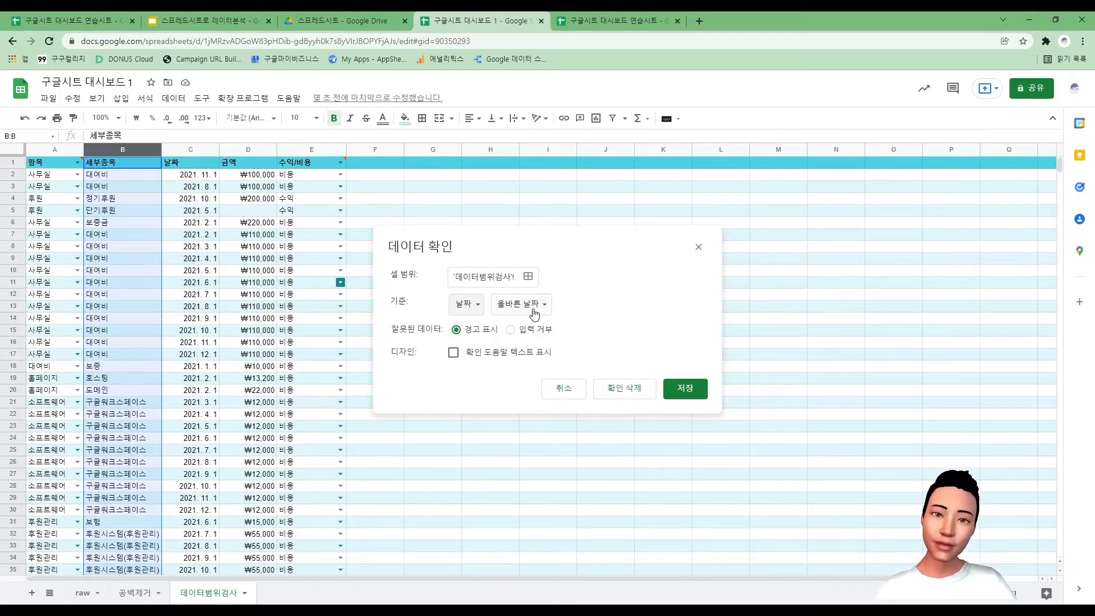
{"action": "left_click", "coordinate": [533, 311]}
{"action": "left_click", "coordinate": [536, 415]}
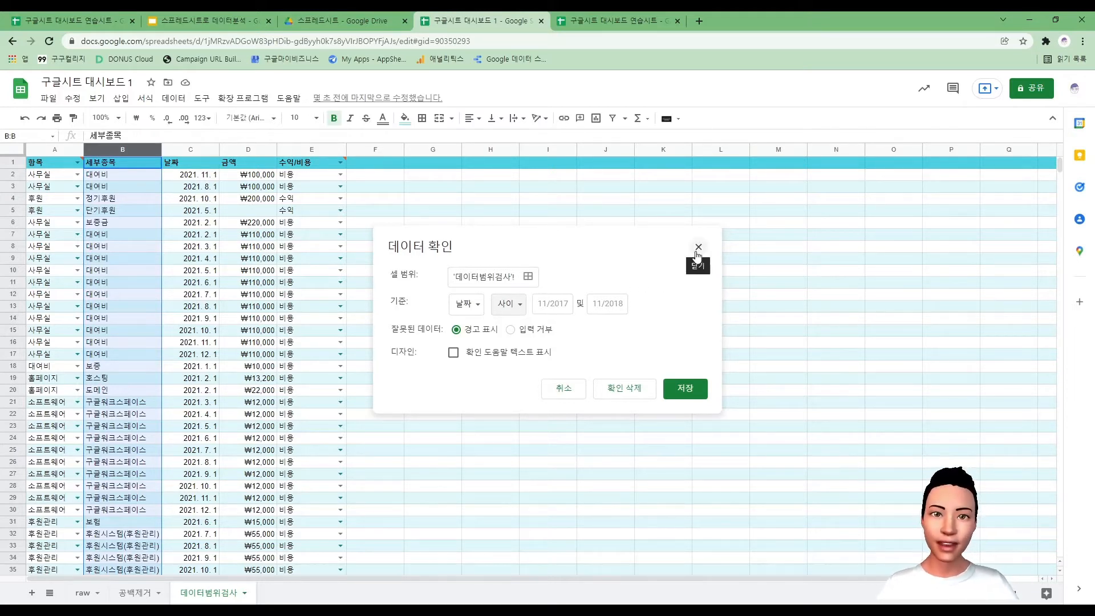
{"action": "left_click", "coordinate": [571, 398]}
{"action": "left_click", "coordinate": [550, 272]}
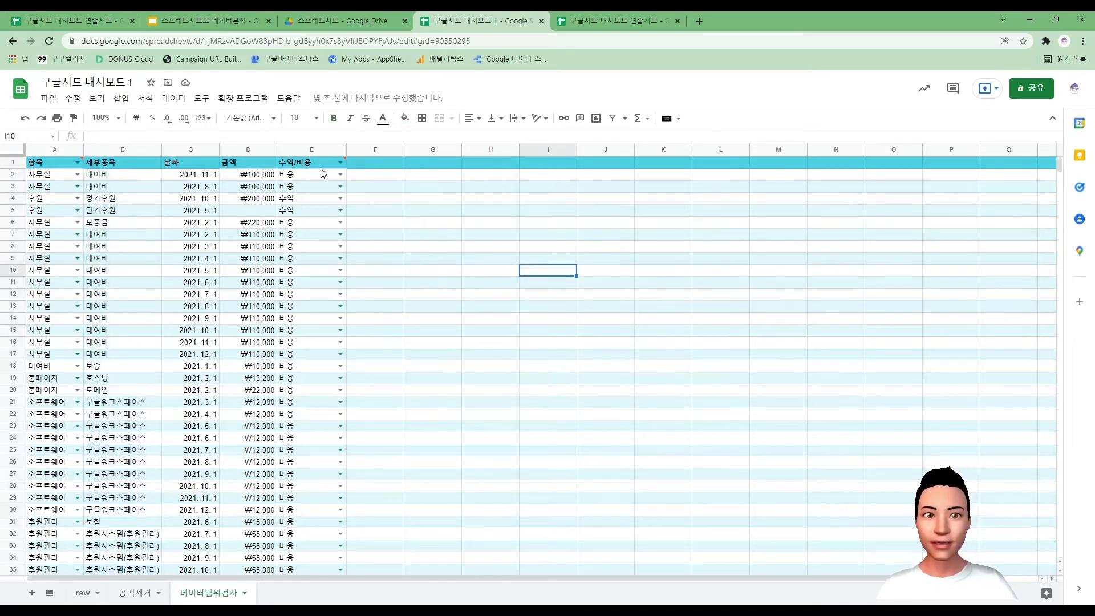
Step: Remove the data validation from the 수익/비용 column range E1:E51
{"action": "mouse_move", "coordinate": [320, 170]}
{"action": "left_click_drag", "start_coordinate": [320, 170], "coordinate": [326, 381]}
{"action": "left_click", "coordinate": [173, 98]}
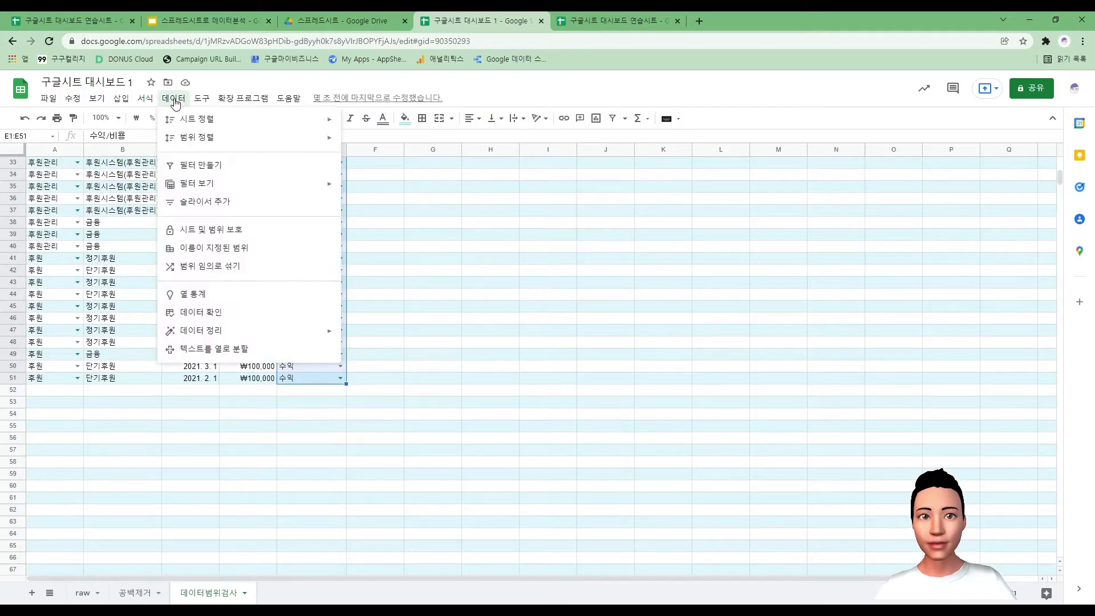
{"action": "left_click", "coordinate": [276, 312]}
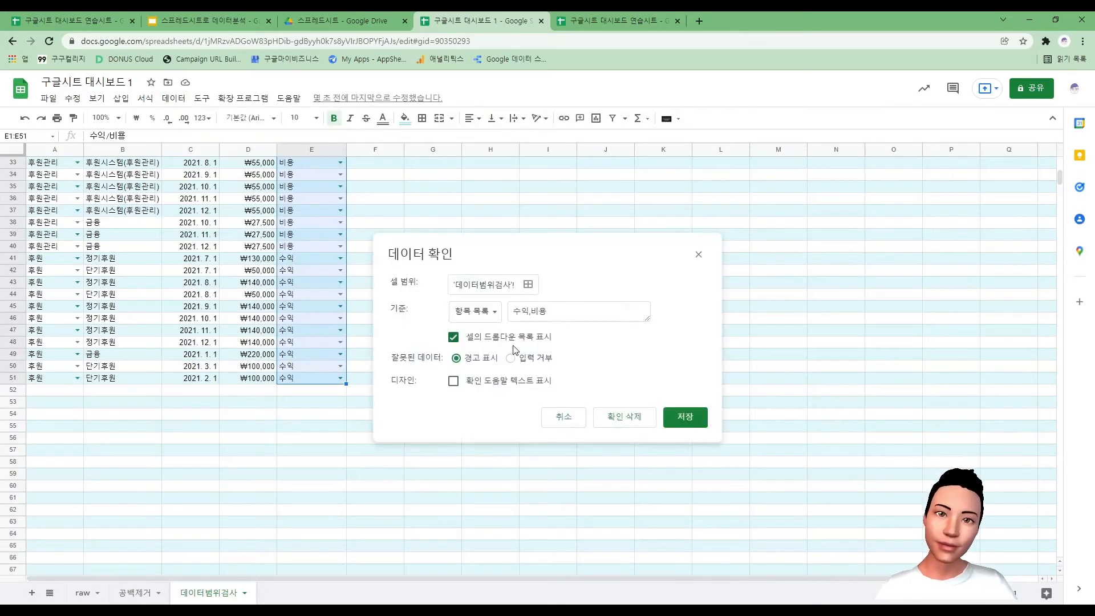
{"action": "left_click", "coordinate": [621, 421]}
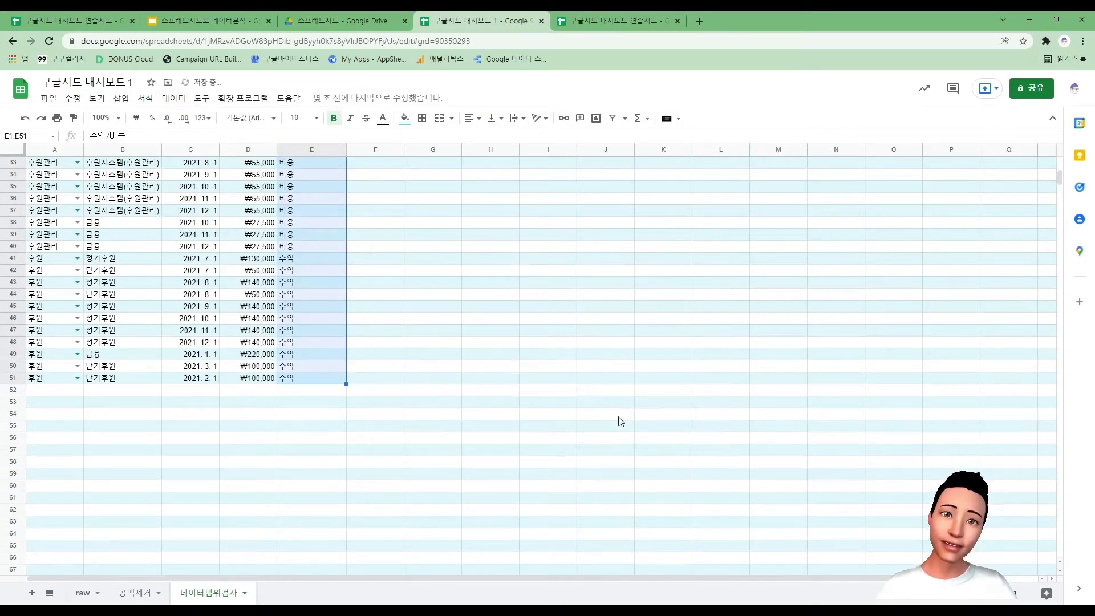
{"action": "left_click", "coordinate": [521, 271]}
{"action": "scroll", "coordinate": [480, 313], "scroll_direction": "up", "scroll_amount": 6}
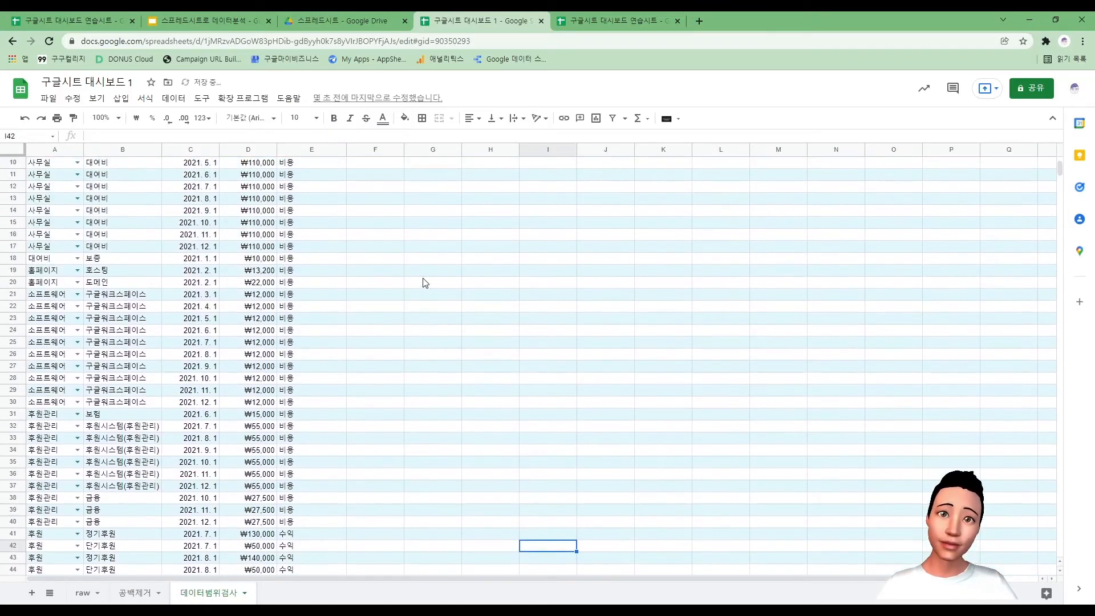
{"action": "scroll", "coordinate": [416, 283], "scroll_direction": "up", "scroll_amount": 1}
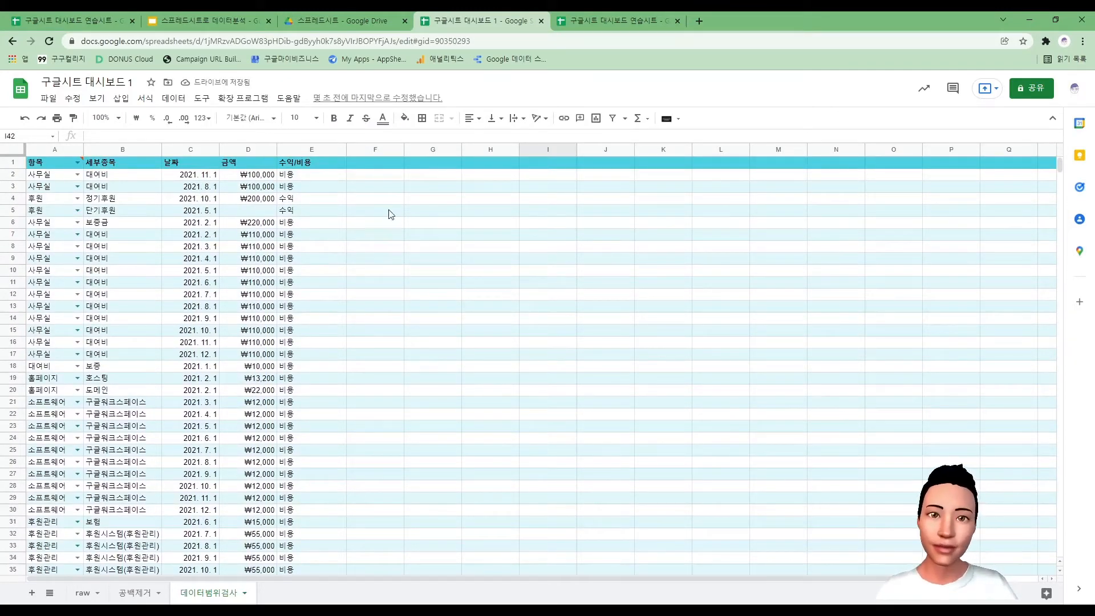
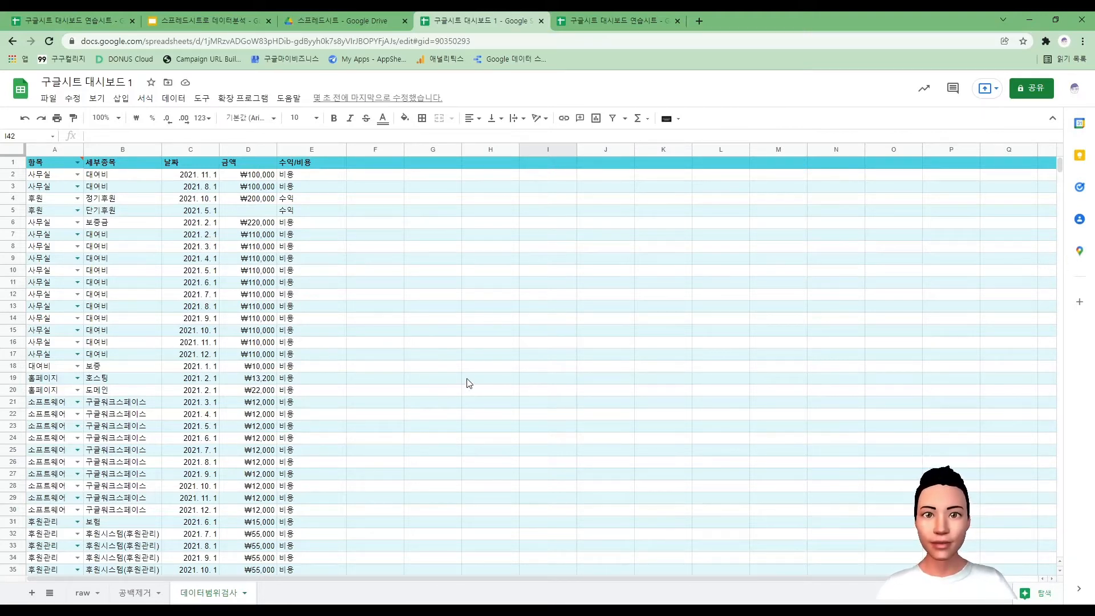
{"action": "left_click", "coordinate": [472, 402]}
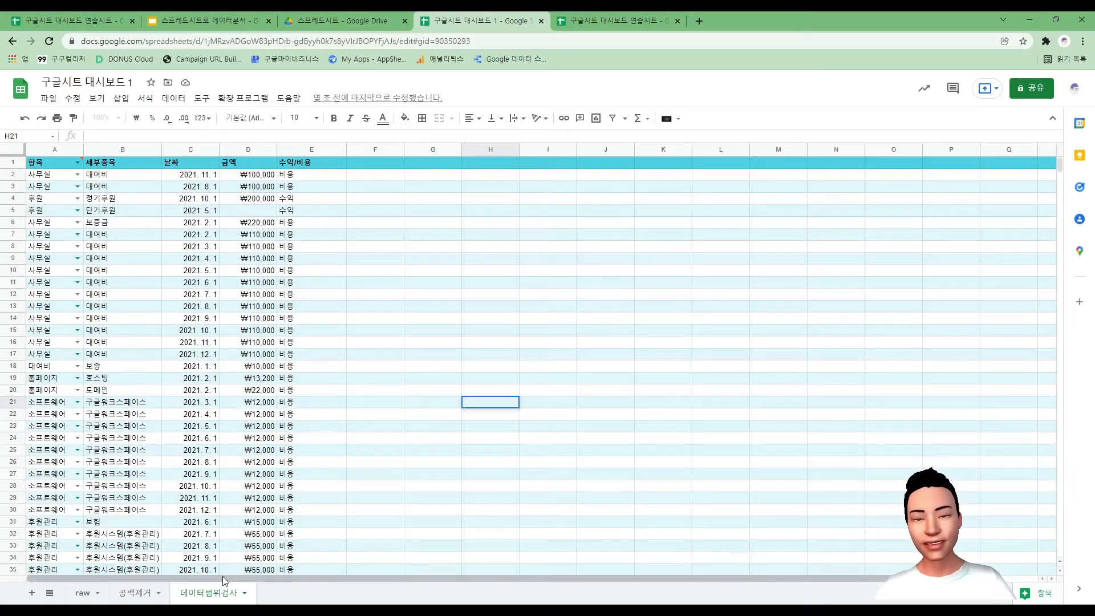
Step: Duplicate the 데이터범위검사 sheet and rename the copy 중복검사
{"action": "right_click", "coordinate": [203, 593]}
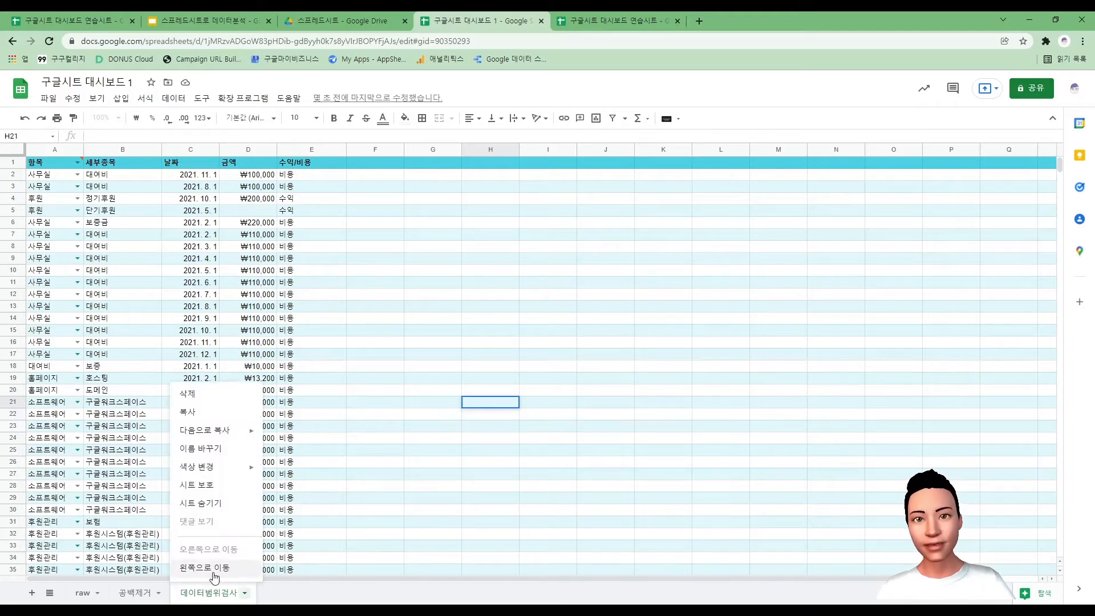
{"action": "left_click", "coordinate": [220, 416]}
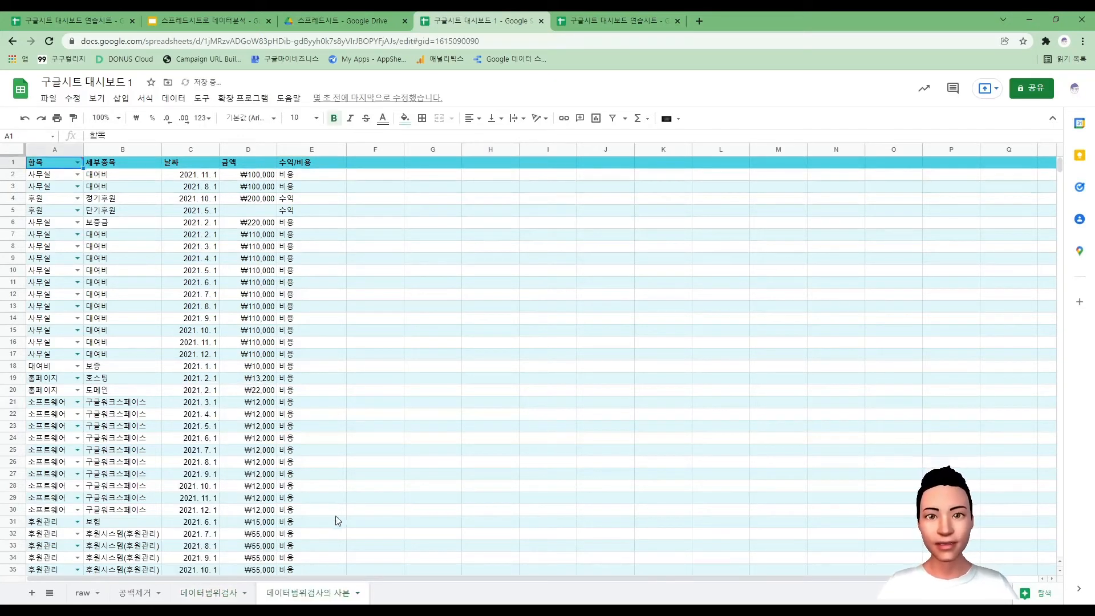
{"action": "double_click", "coordinate": [323, 595]}
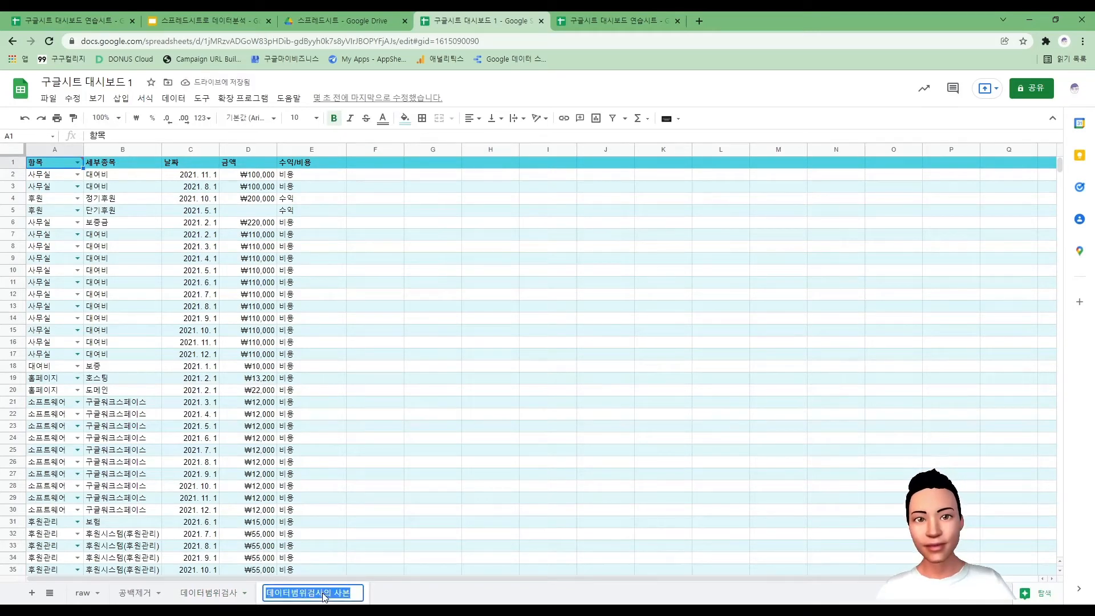
{"action": "type", "text": "중복검사"}
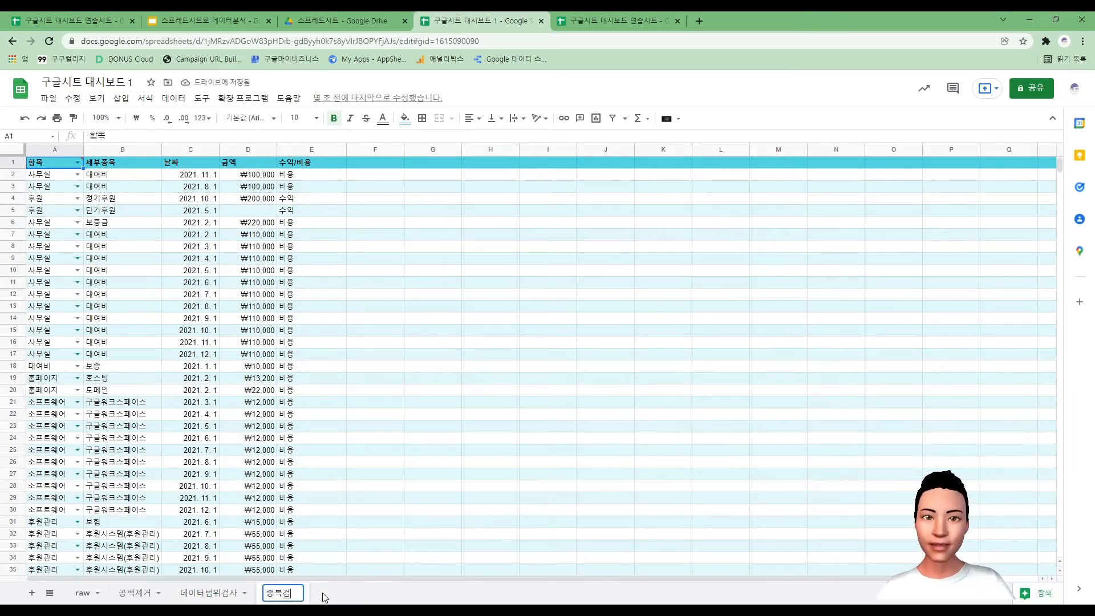
{"action": "key", "text": "Return"}
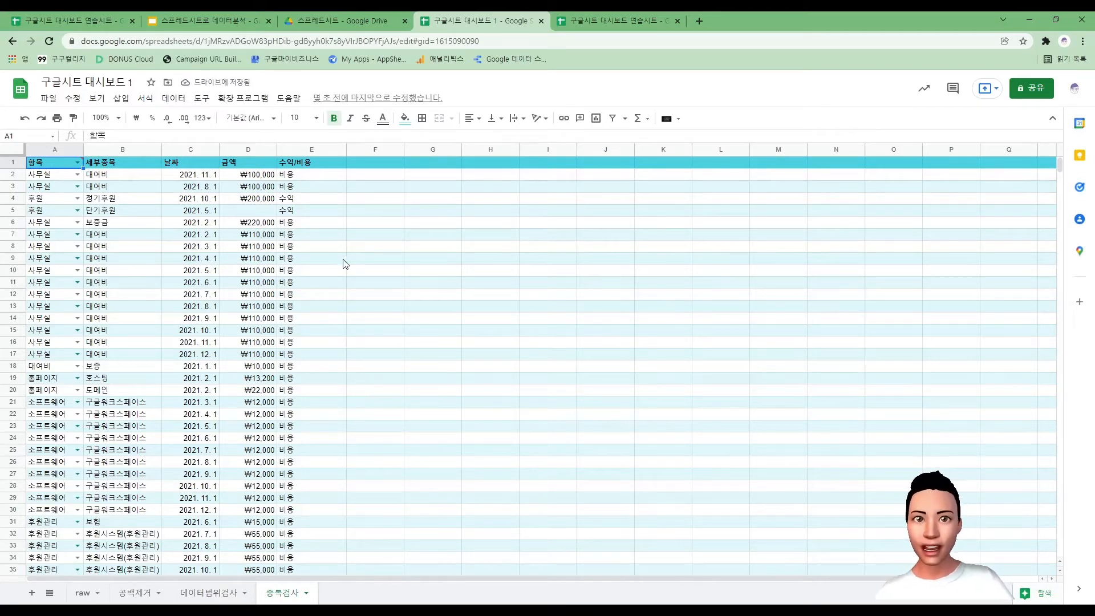
Step: Open the duplicate-removal settings for range A1:E51 and mark the data as having a header row
{"action": "left_click", "coordinate": [398, 226]}
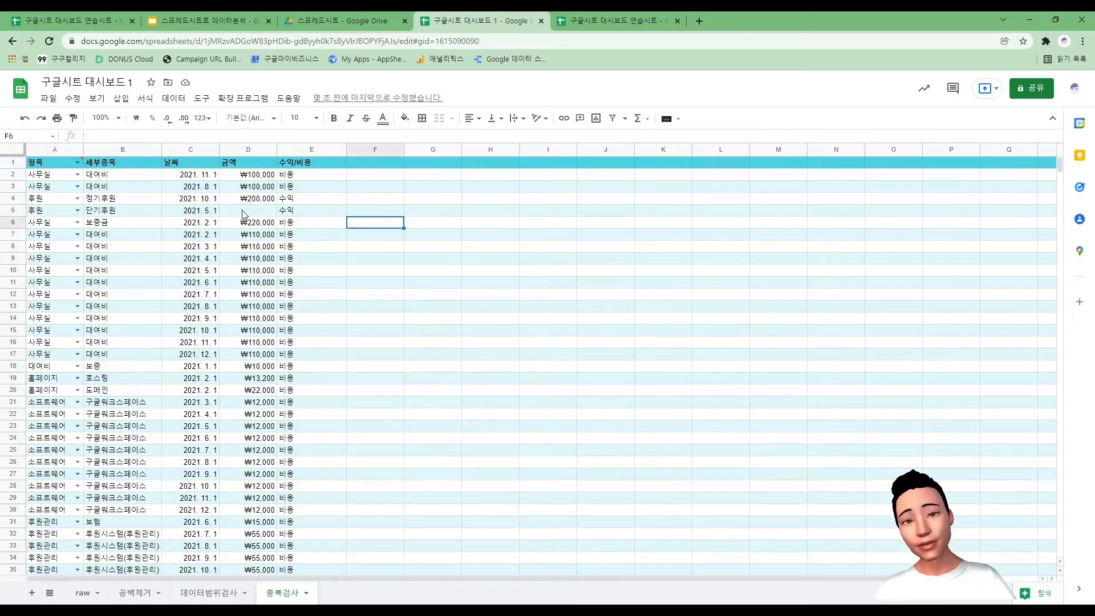
{"action": "left_click_drag", "start_coordinate": [49, 168], "coordinate": [329, 548]}
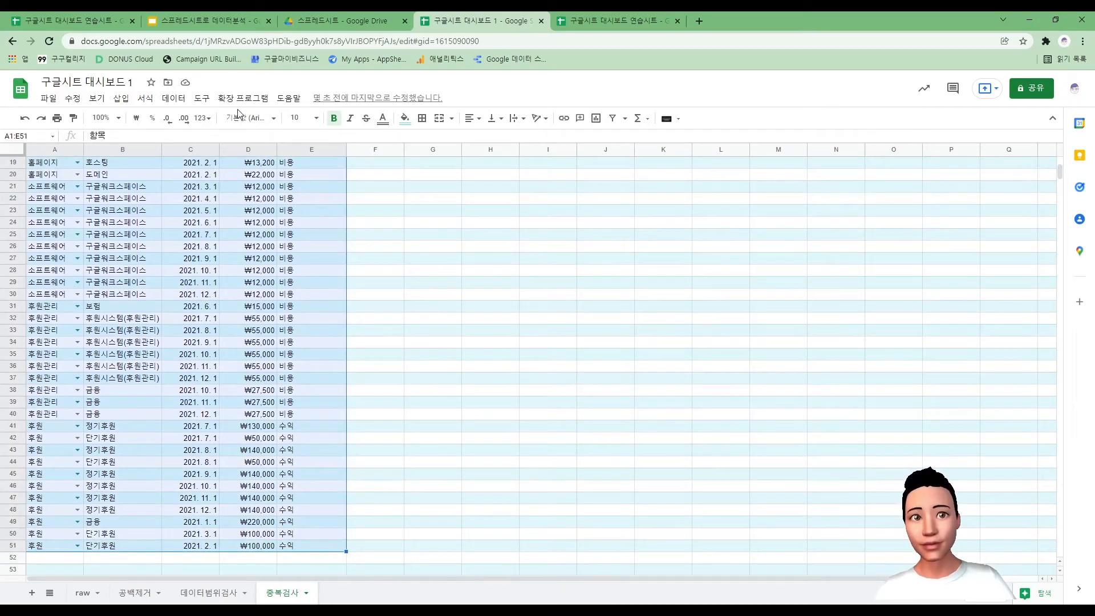
{"action": "left_click", "coordinate": [181, 103]}
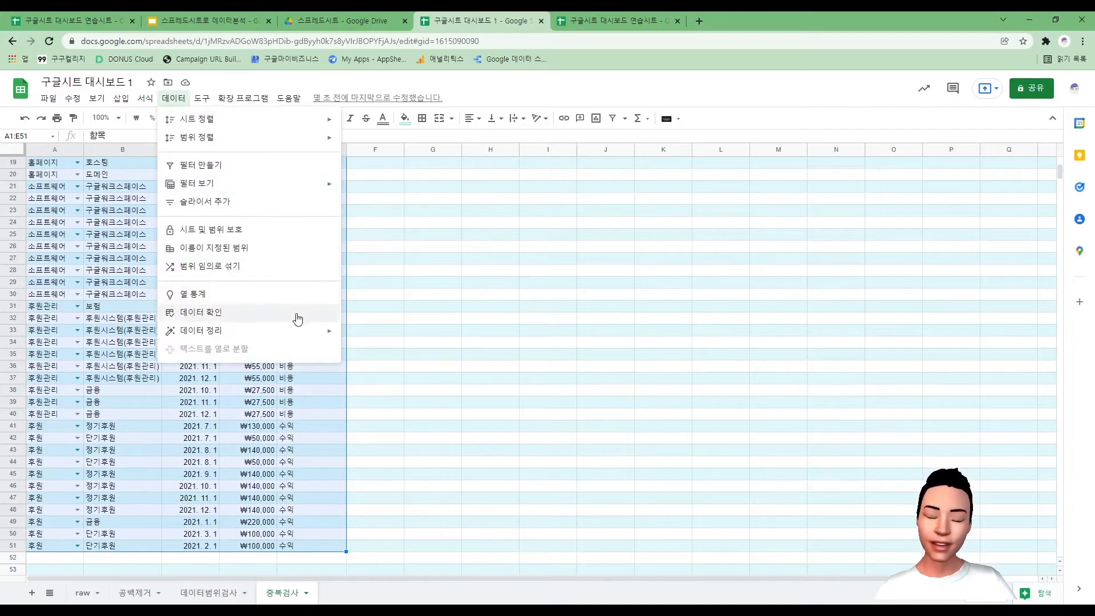
{"action": "mouse_move", "coordinate": [296, 336]}
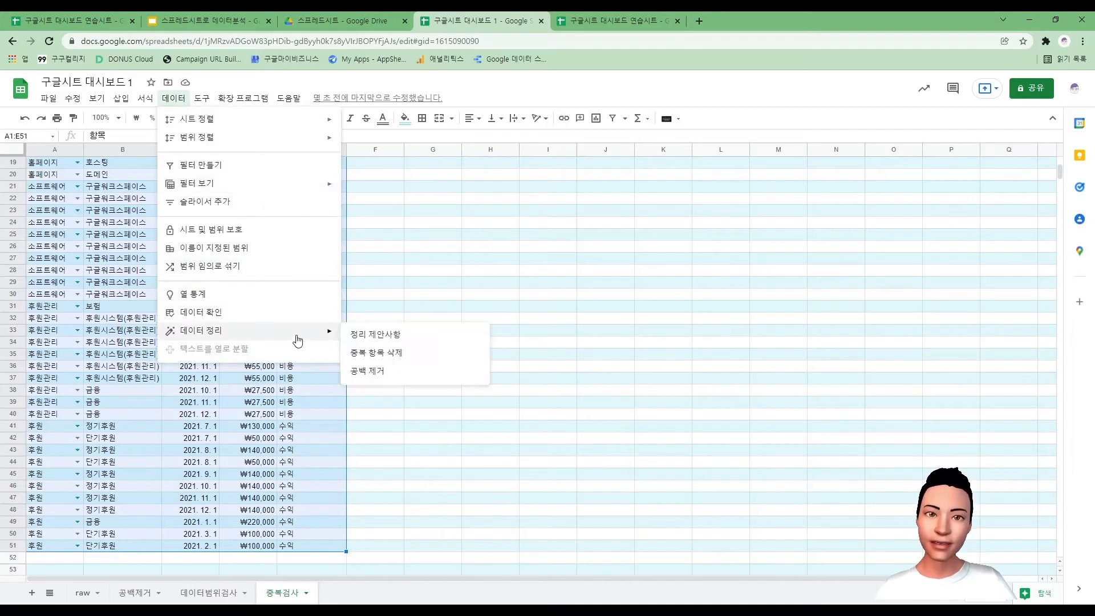
{"action": "left_click", "coordinate": [418, 359]}
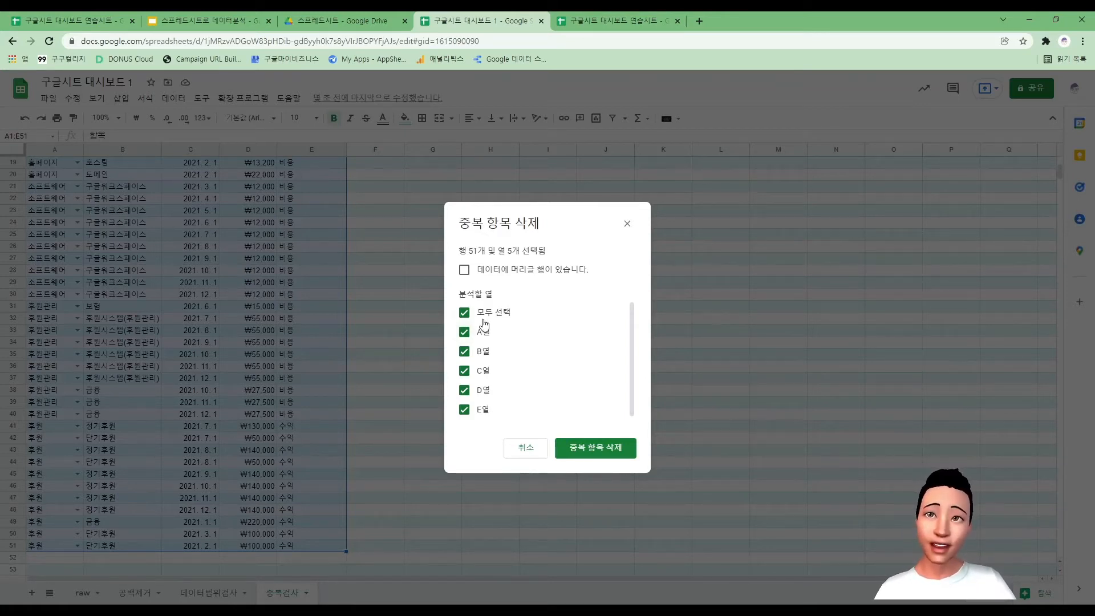
{"action": "left_click", "coordinate": [460, 276]}
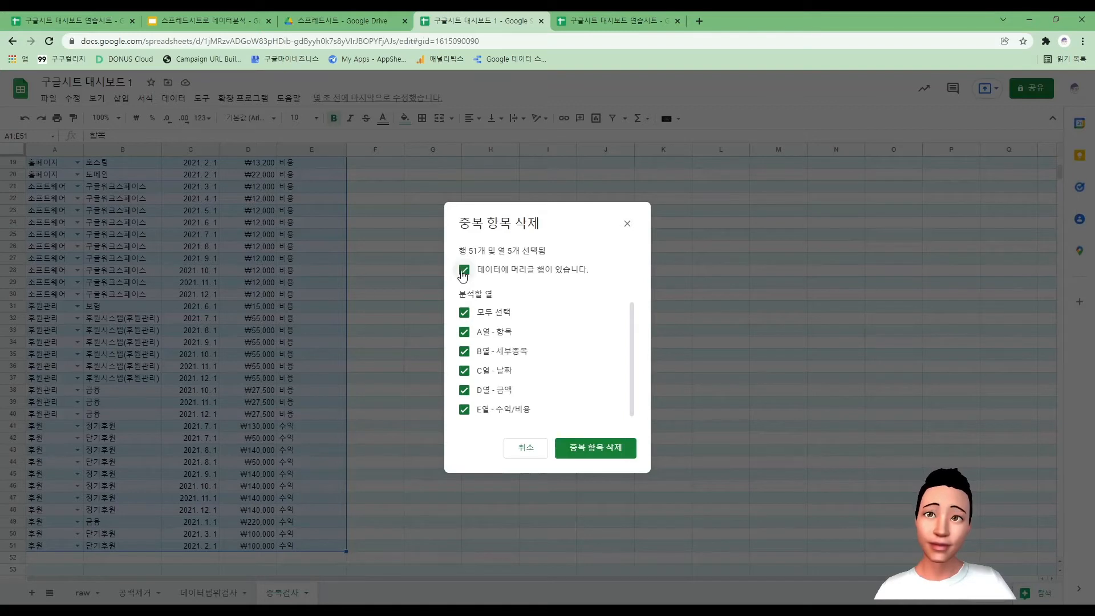
Step: Try analysing duplicates by only the 항목, 세부종목 and 날짜 columns, and close the settings without removing any rows
{"action": "left_click", "coordinate": [470, 315]}
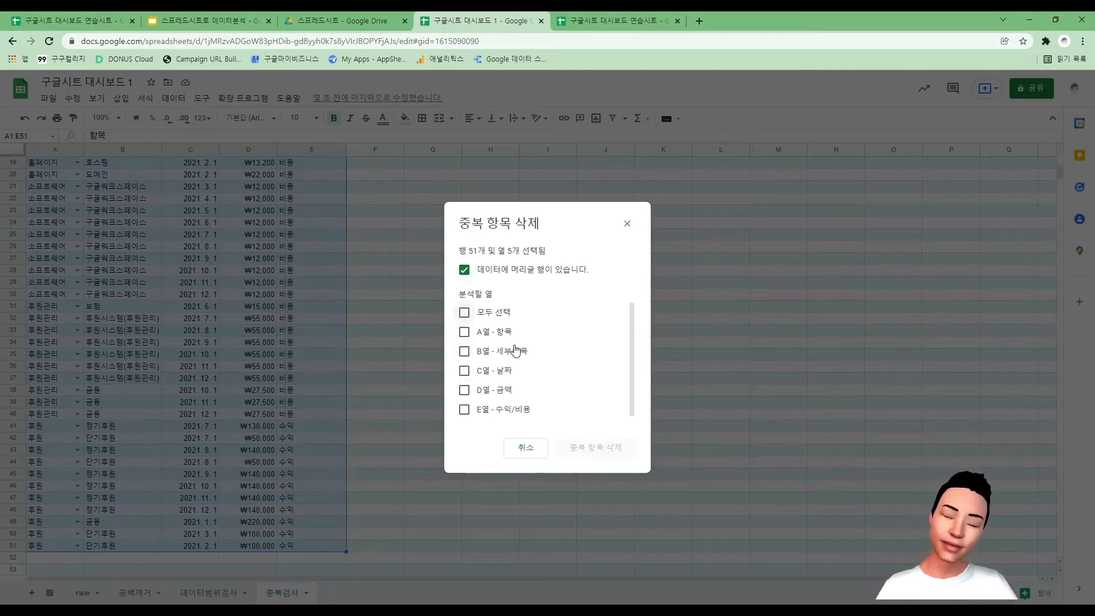
{"action": "left_click", "coordinate": [464, 332]}
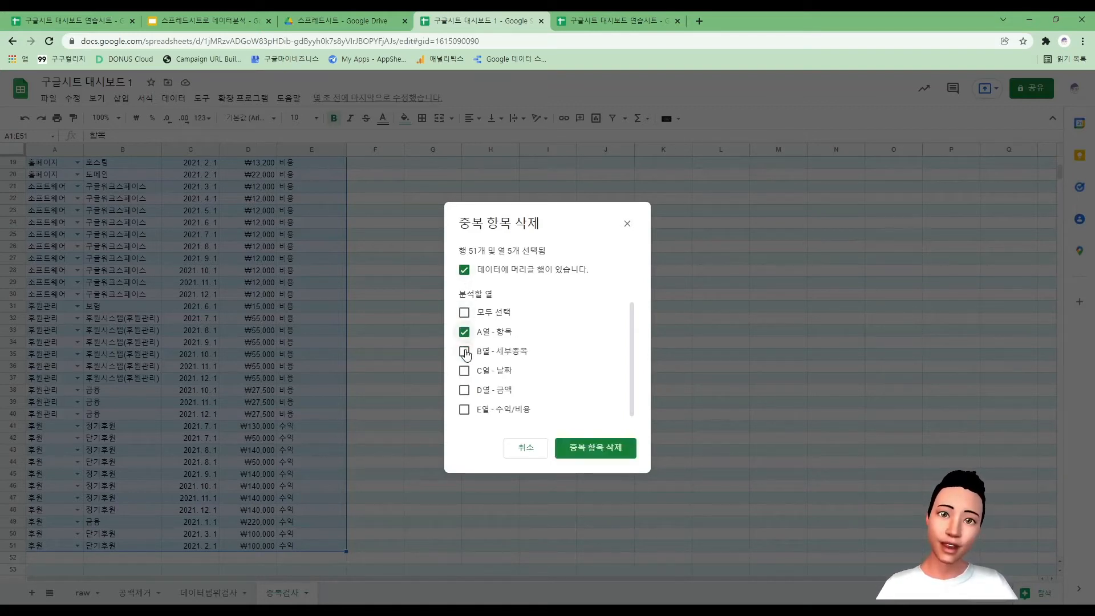
{"action": "left_click", "coordinate": [464, 351]}
{"action": "left_click", "coordinate": [464, 371]}
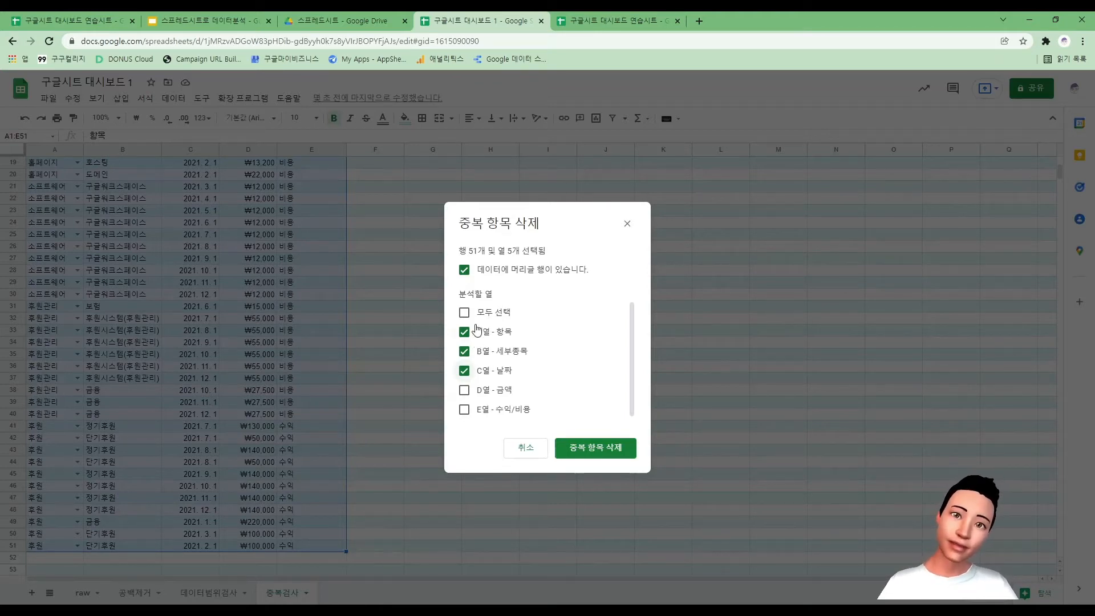
{"action": "left_click", "coordinate": [465, 352]}
{"action": "left_click", "coordinate": [464, 371]}
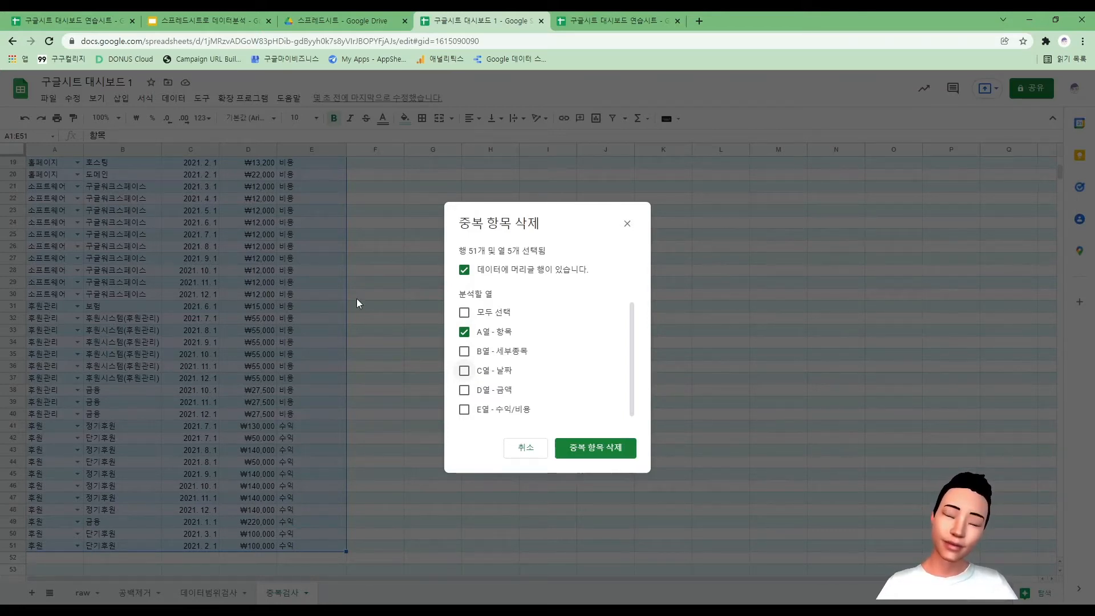
{"action": "left_click", "coordinate": [464, 352]}
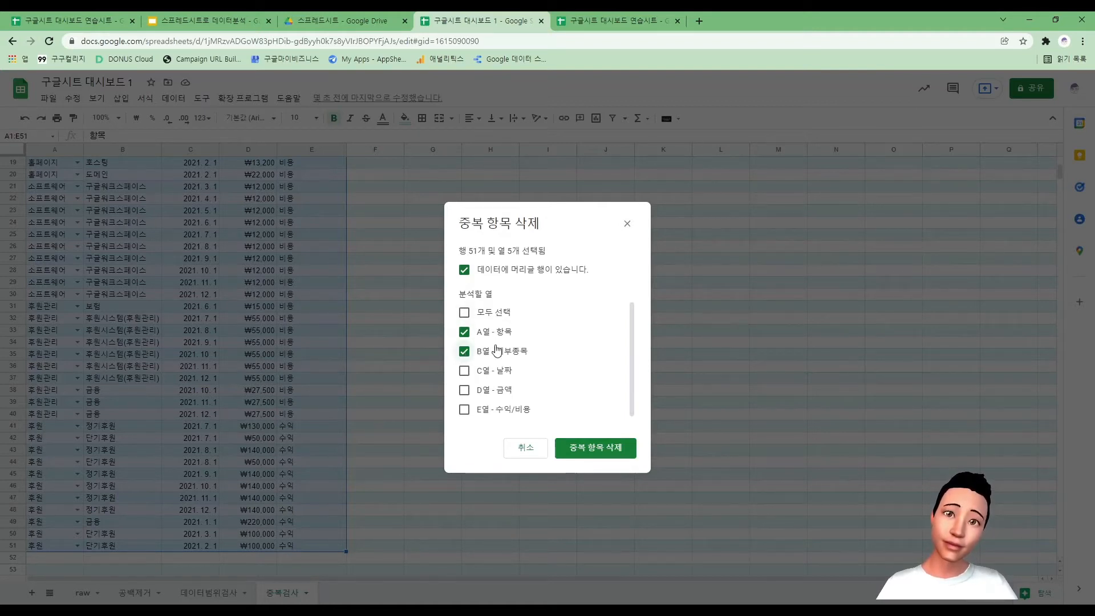
{"action": "left_click", "coordinate": [464, 371]}
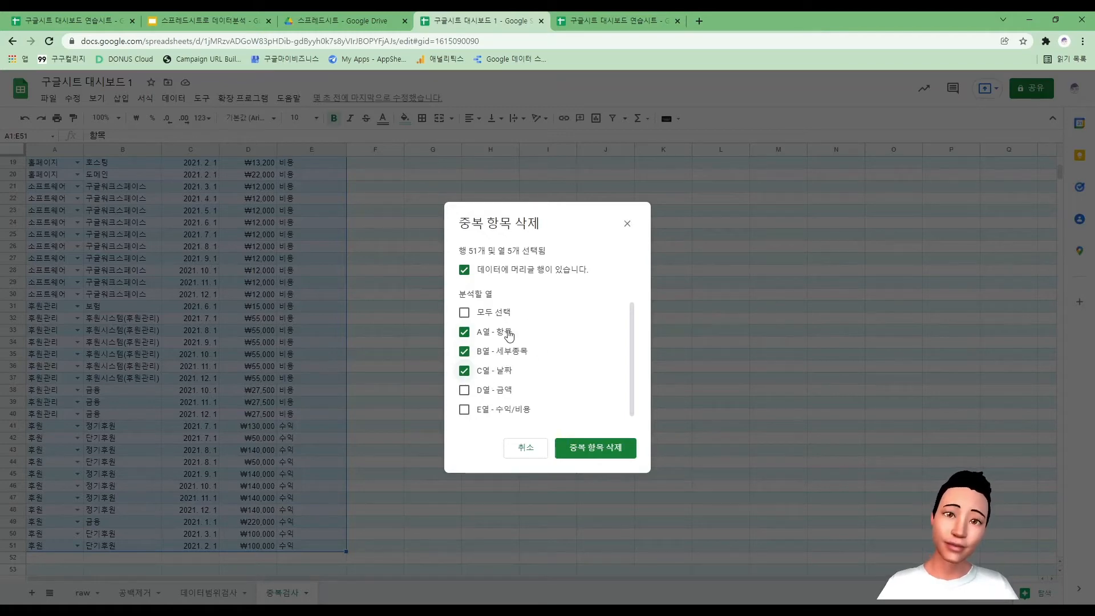
{"action": "left_click", "coordinate": [625, 224]}
Step: Examine the 항목, 세부종목 and 날짜 values in A2:C2 and the available data cleanup commands
{"action": "left_click", "coordinate": [491, 282]}
{"action": "scroll", "coordinate": [430, 302], "scroll_direction": "up", "scroll_amount": 6}
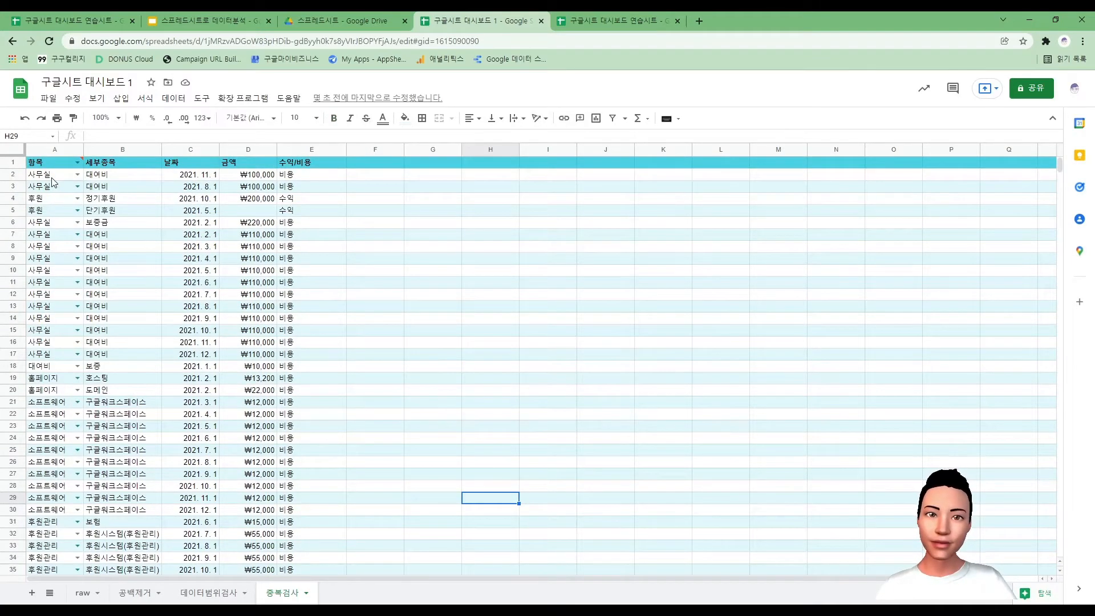
{"action": "left_click_drag", "start_coordinate": [52, 178], "coordinate": [198, 179]}
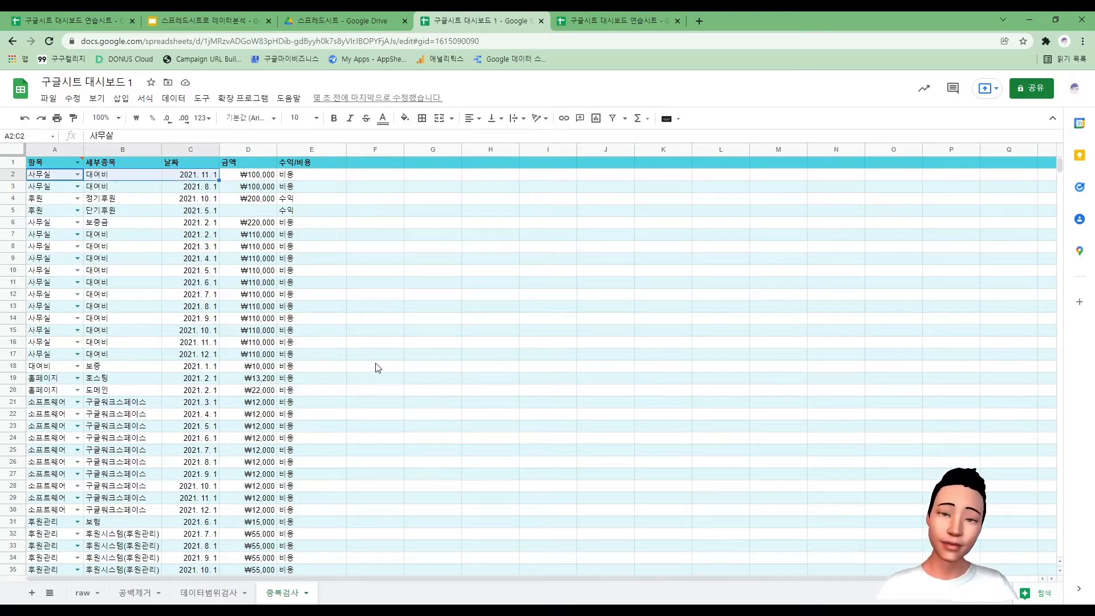
{"action": "left_click", "coordinate": [440, 397]}
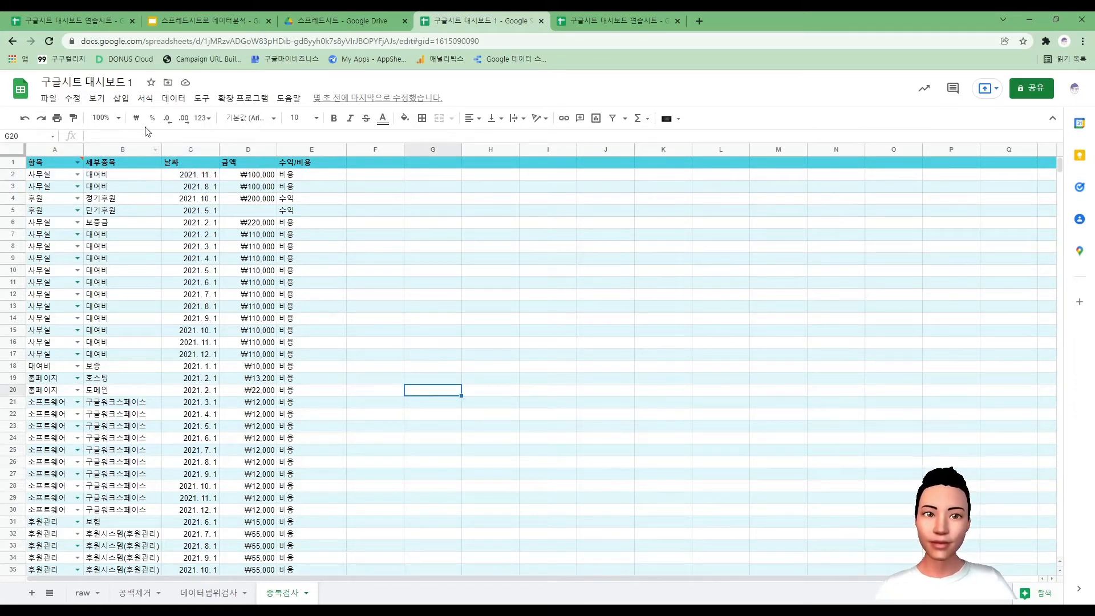
{"action": "left_click", "coordinate": [173, 98]}
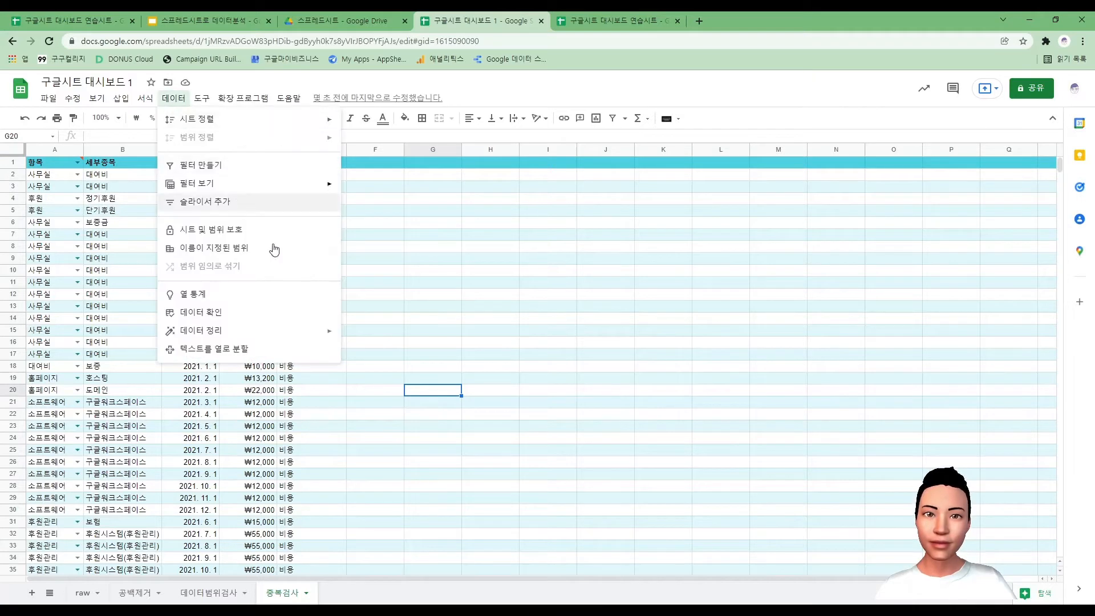
{"action": "mouse_move", "coordinate": [300, 331]}
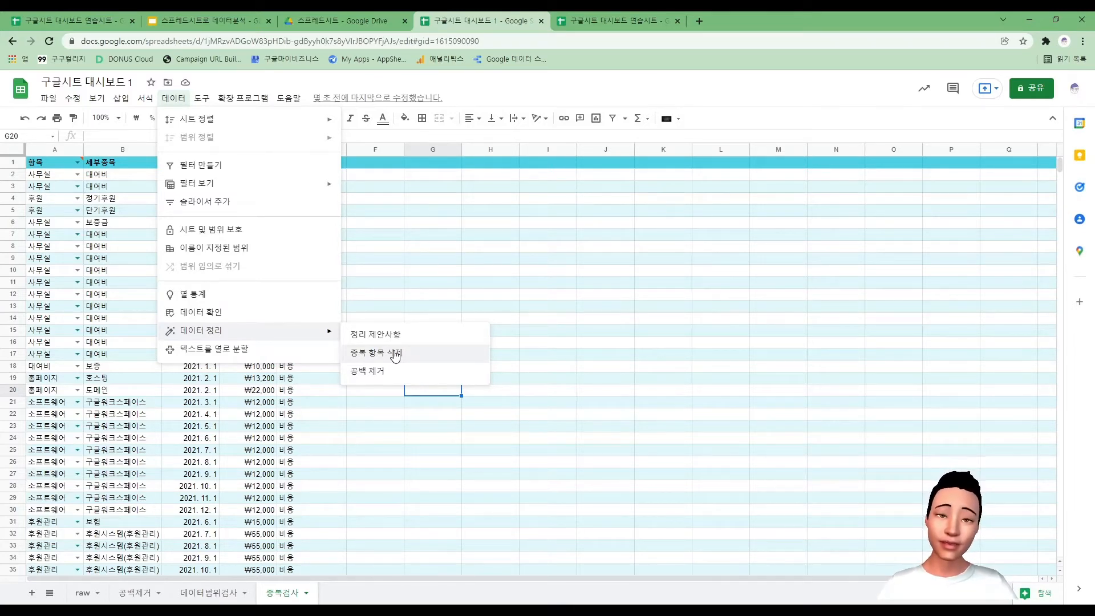
{"action": "left_click", "coordinate": [417, 262]}
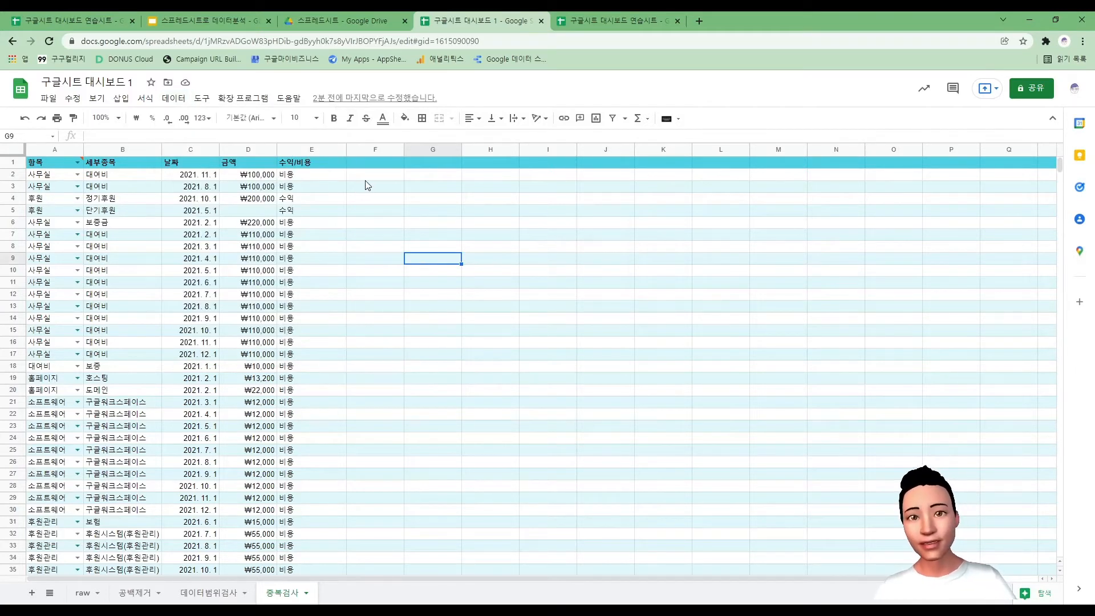
{"action": "left_click_drag", "start_coordinate": [371, 182], "coordinate": [365, 177]}
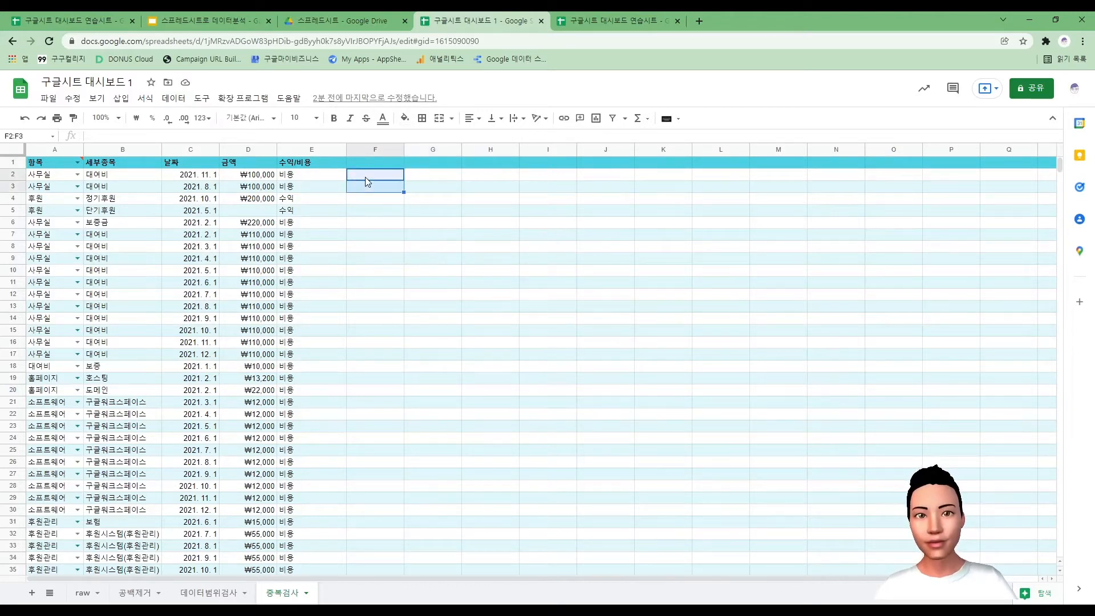
{"action": "left_click", "coordinate": [463, 190]}
Step: Enter =COUNTIF(A:A,A2) in cell F2 and accept the suggested autofill down the rest of column F
{"action": "left_click", "coordinate": [394, 179]}
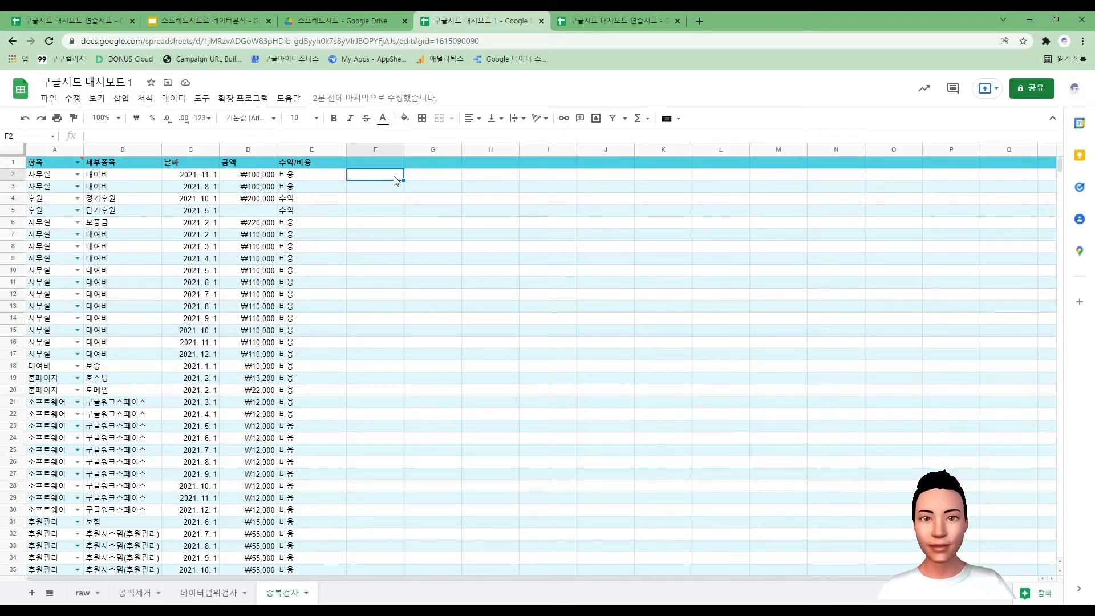
{"action": "type", "text": "="}
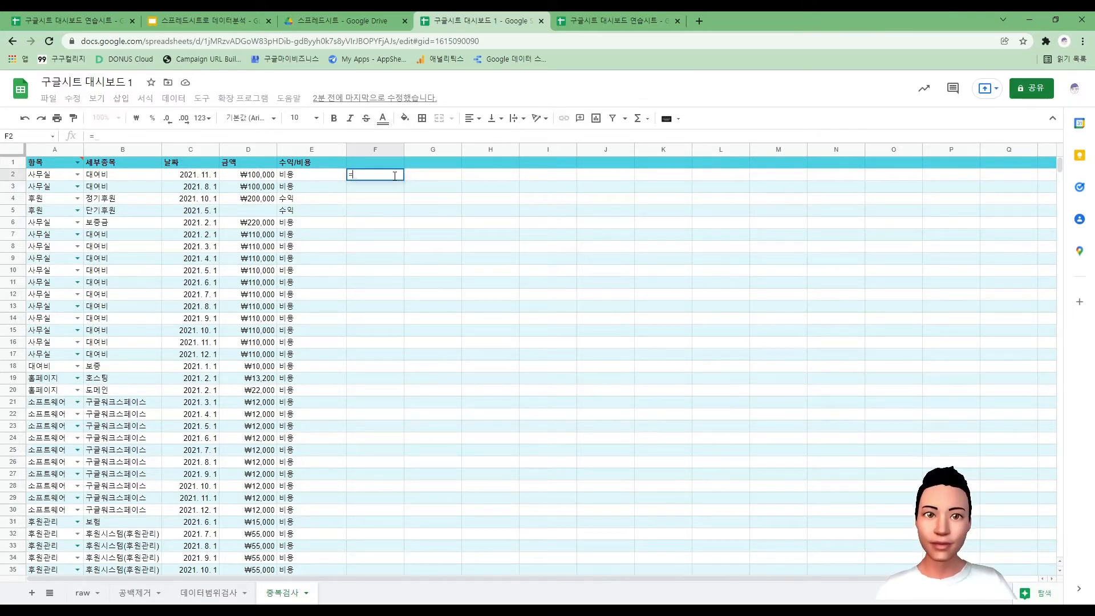
{"action": "type", "text": "cou"}
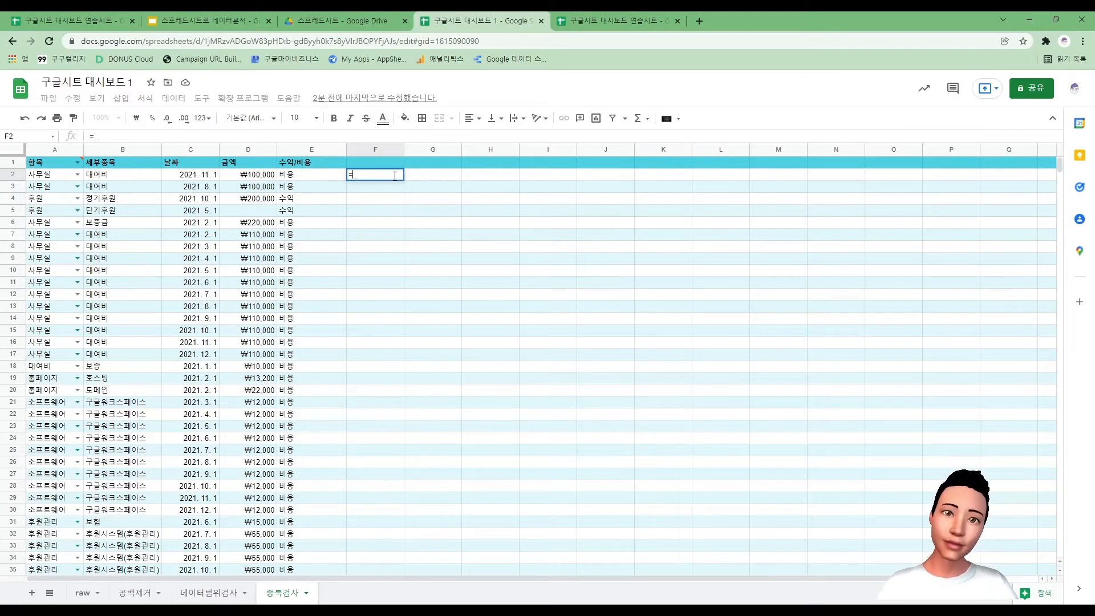
{"action": "type", "text": "n"}
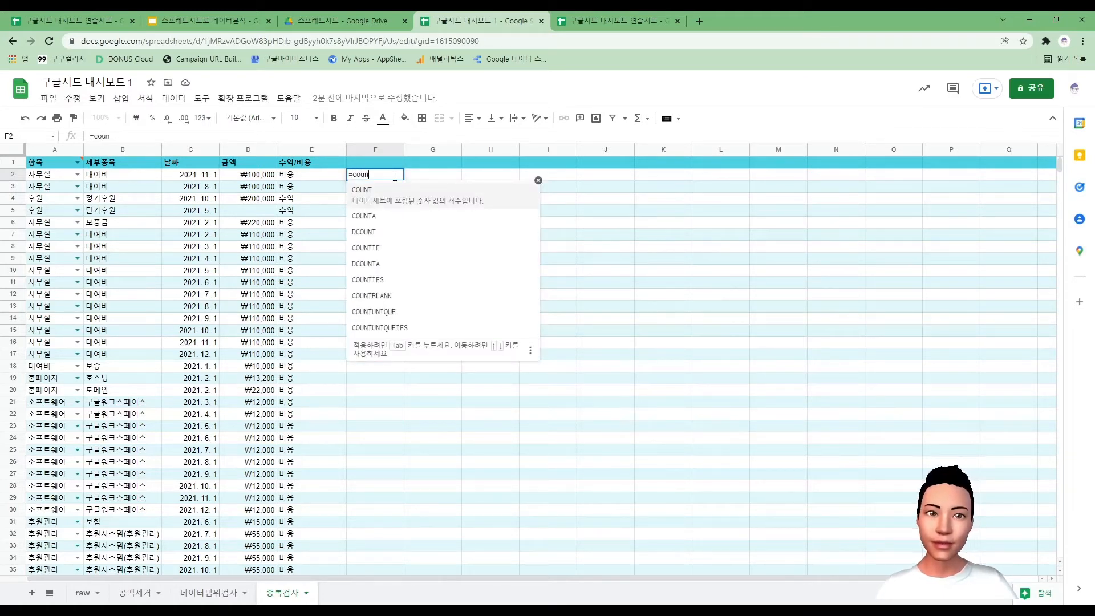
{"action": "key", "text": "Down"}
{"action": "key", "text": "Down"}
{"action": "key", "text": "Down"}
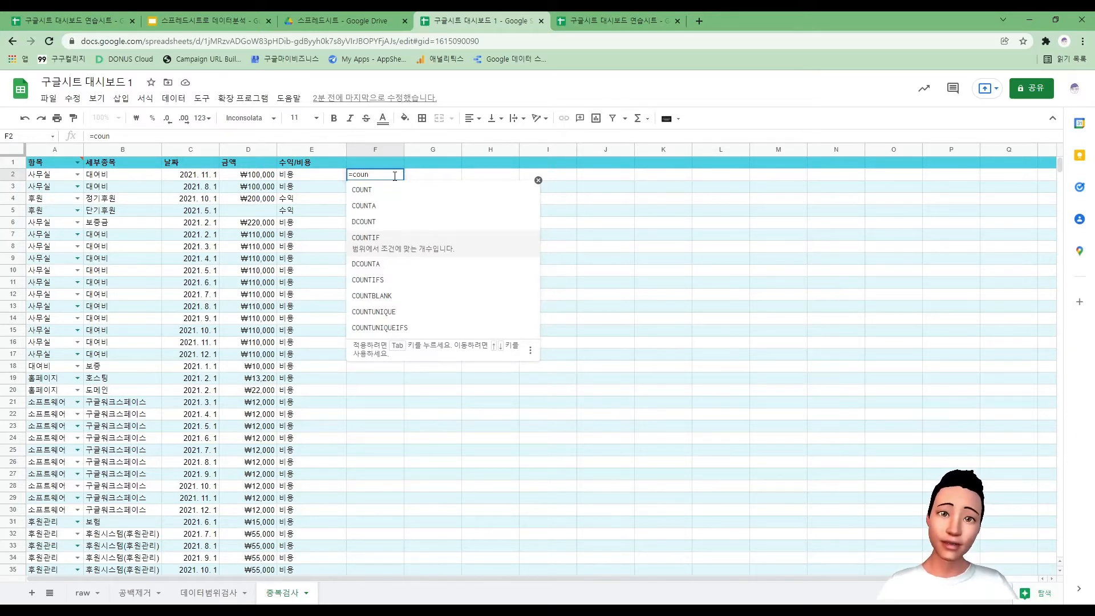
{"action": "key", "text": "Tab"}
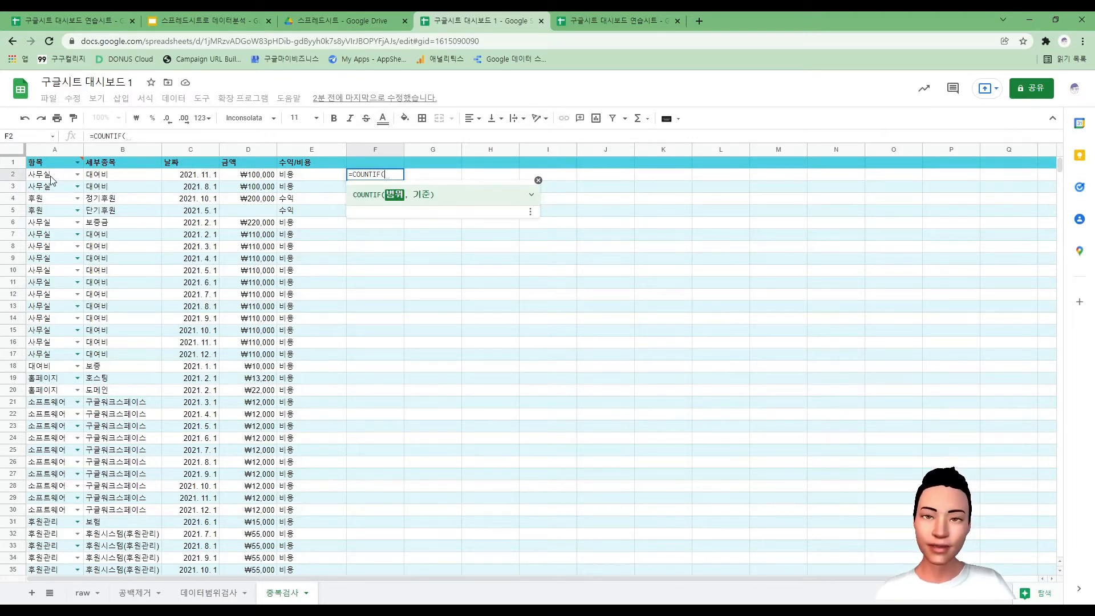
{"action": "type", "text": "A"}
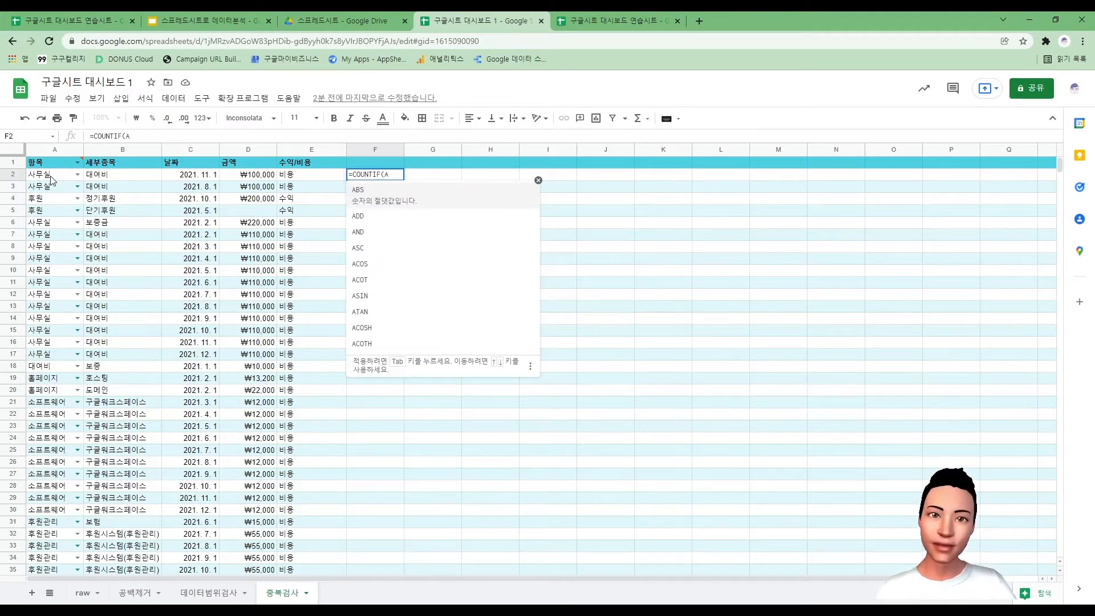
{"action": "type", "text": ":A"}
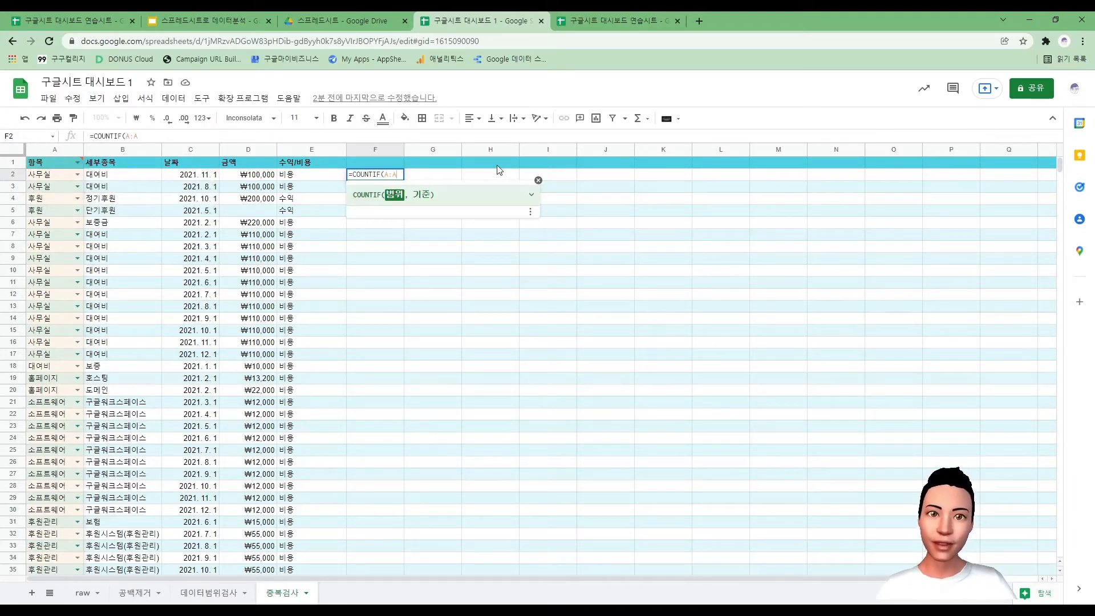
{"action": "type", "text": ","}
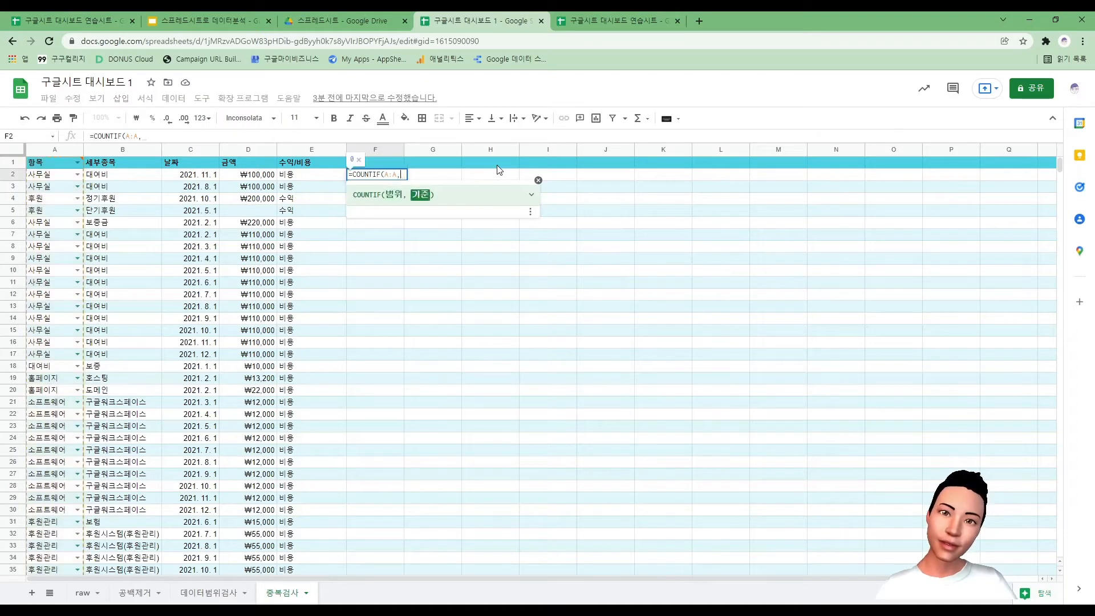
{"action": "type", "text": "A2"}
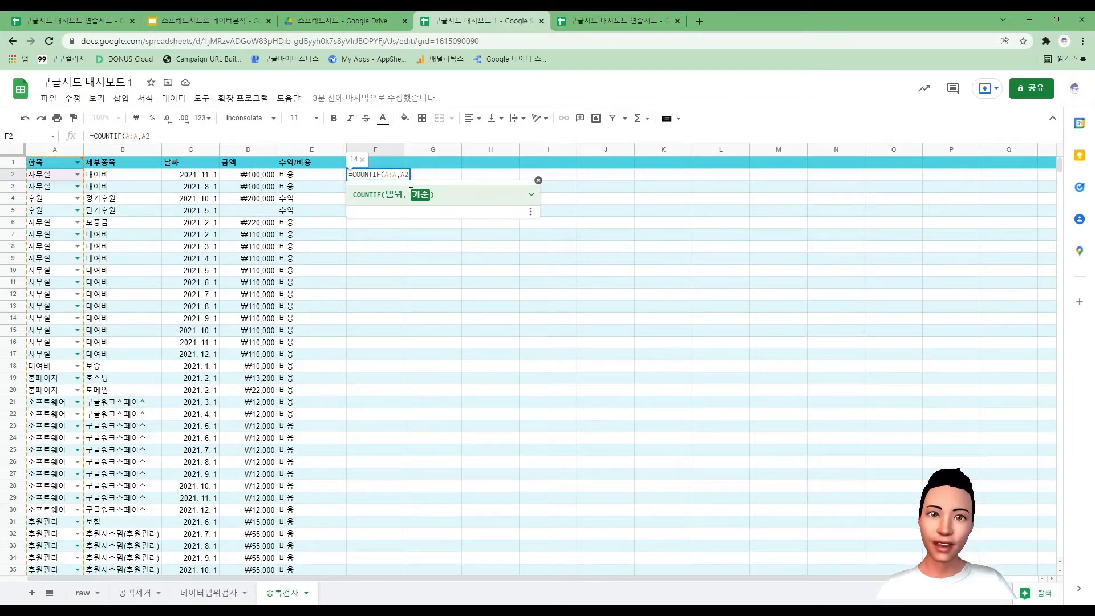
{"action": "type", "text": ")"}
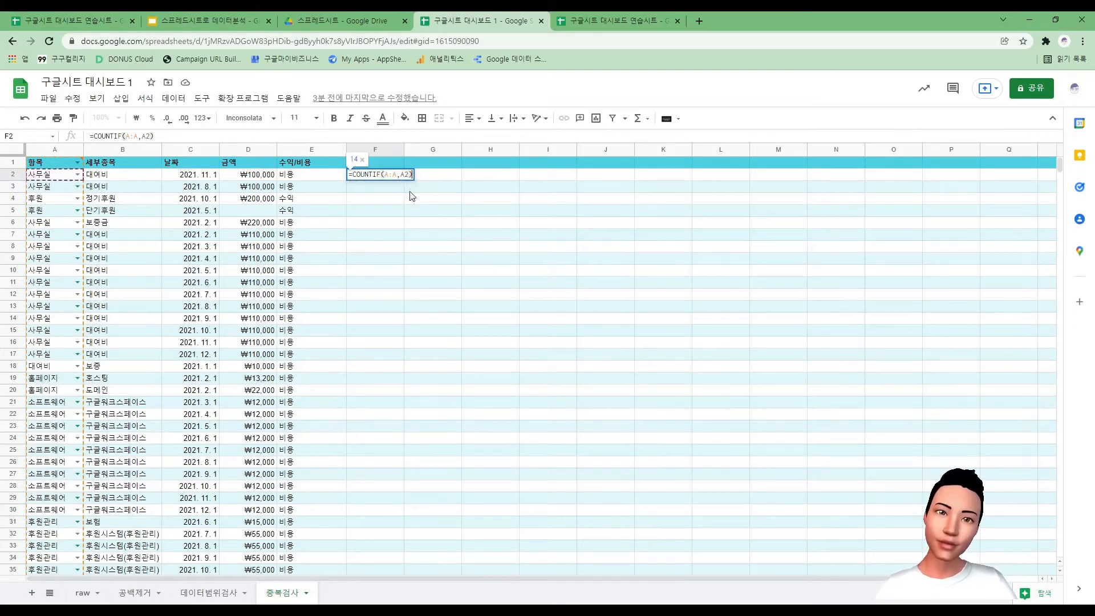
{"action": "key", "text": "Return"}
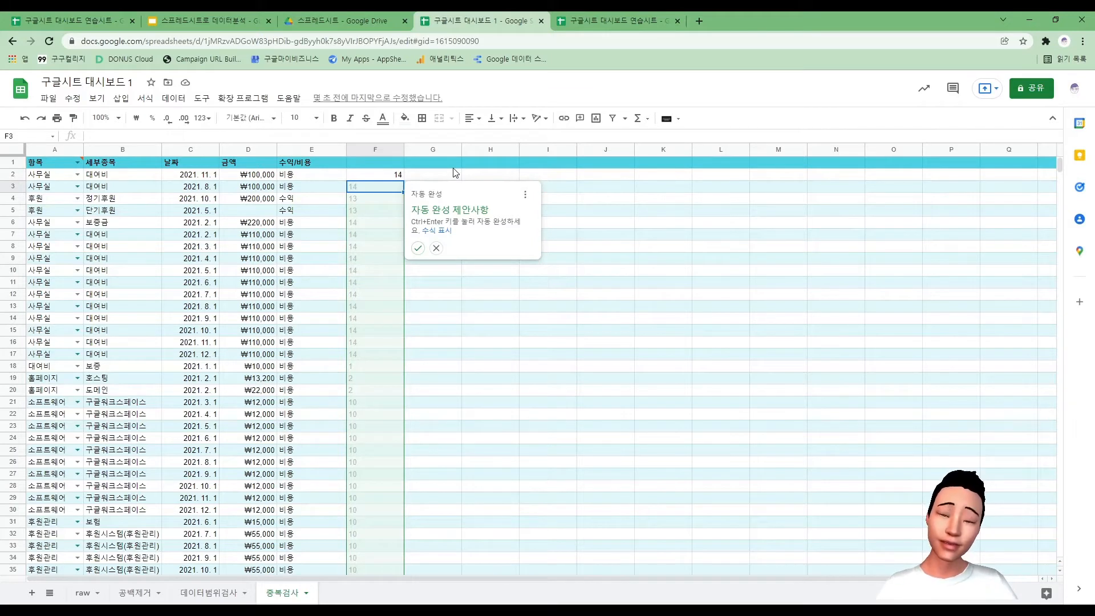
{"action": "left_click", "coordinate": [418, 249]}
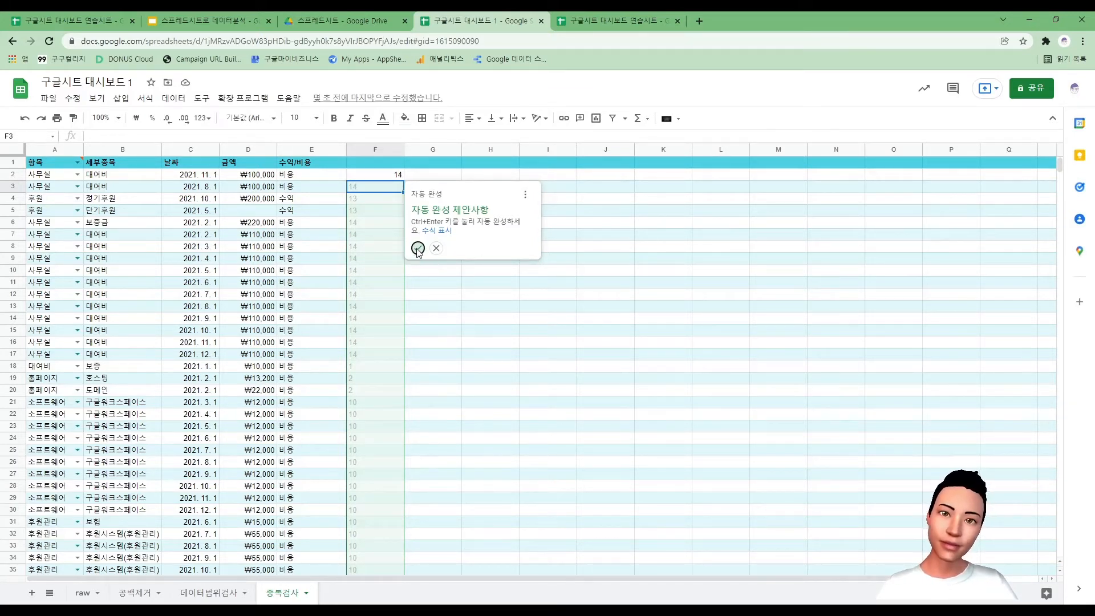
{"action": "left_click", "coordinate": [471, 257]}
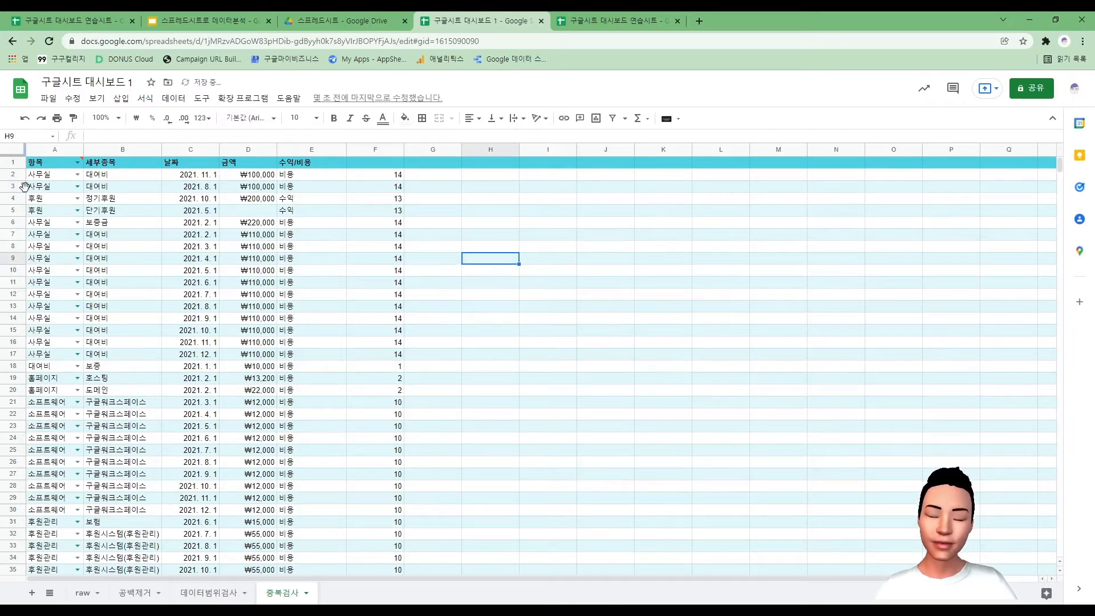
Step: Examine the 항목 counts and their COUNTIF formulas in cells F2, F4 and F18
{"action": "mouse_move", "coordinate": [55, 167]}
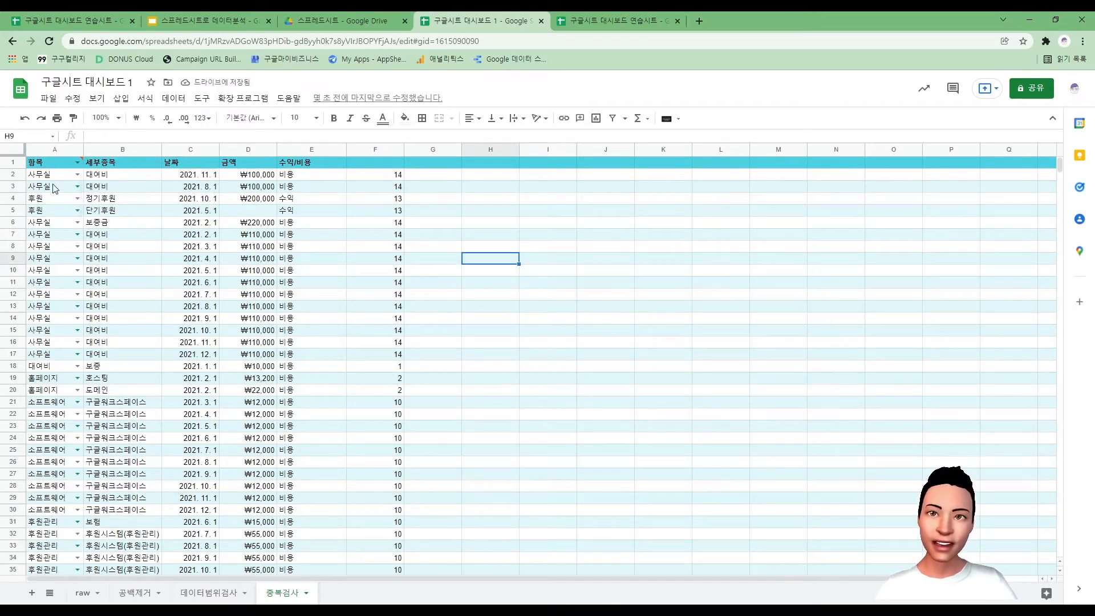
{"action": "left_click", "coordinate": [401, 179]}
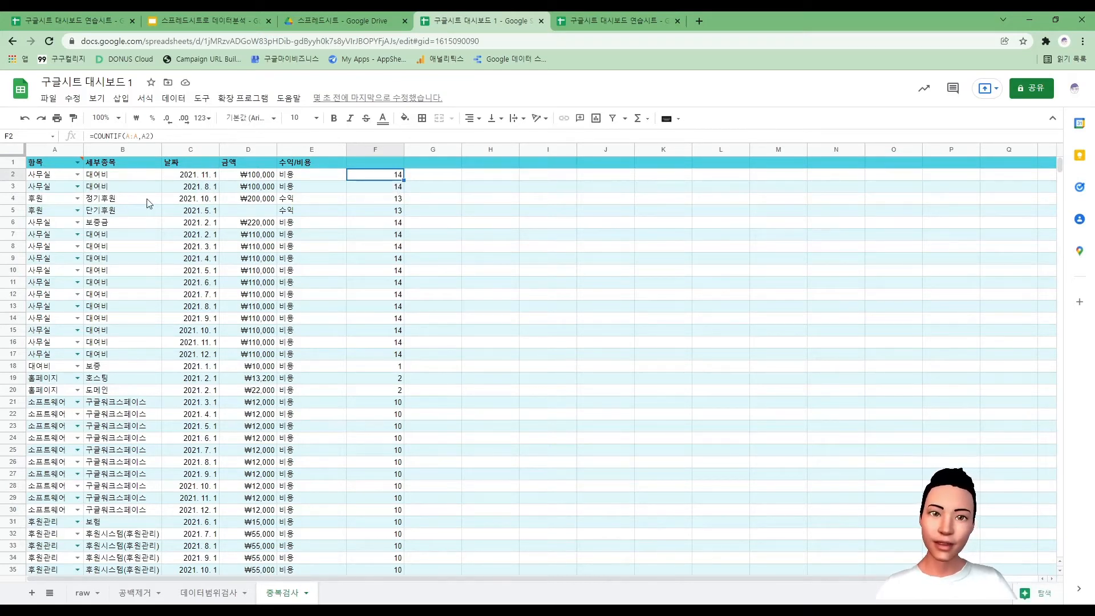
{"action": "left_click", "coordinate": [394, 200]}
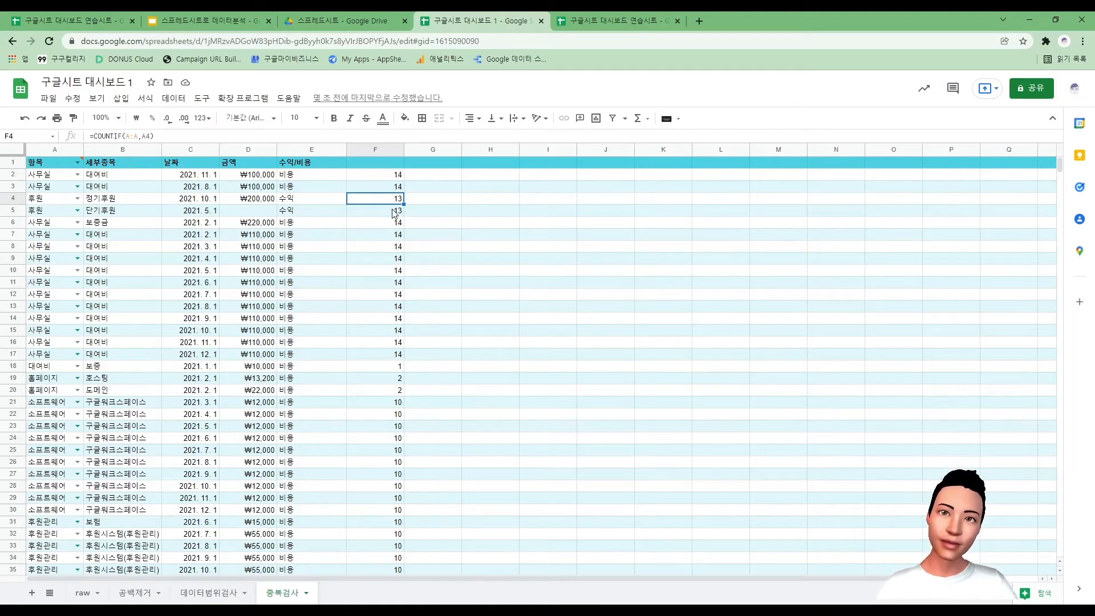
{"action": "left_click", "coordinate": [399, 367]}
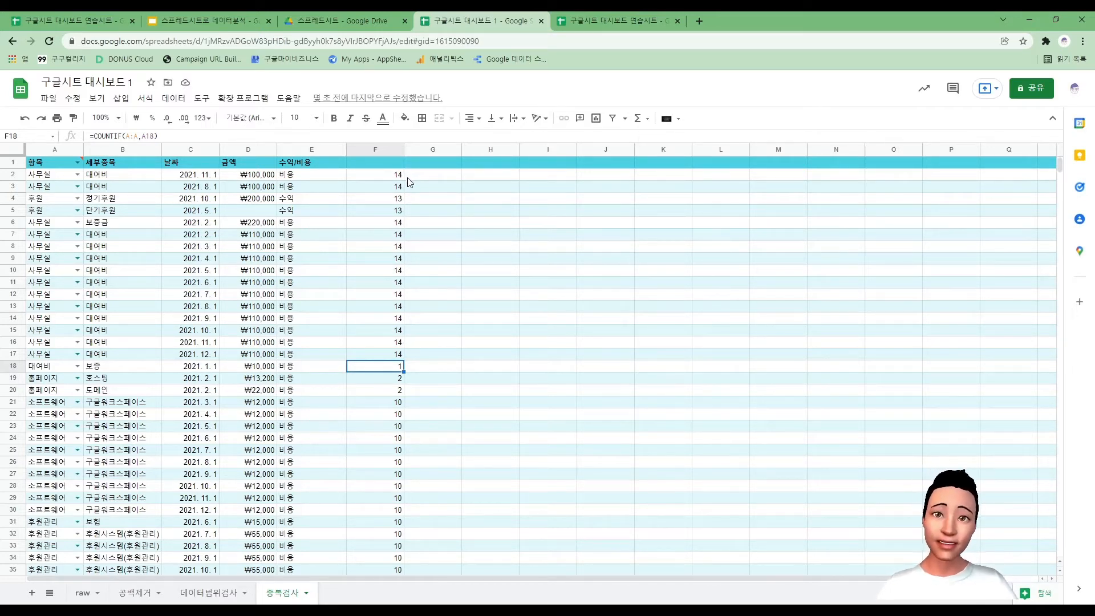
{"action": "left_click", "coordinate": [437, 177]}
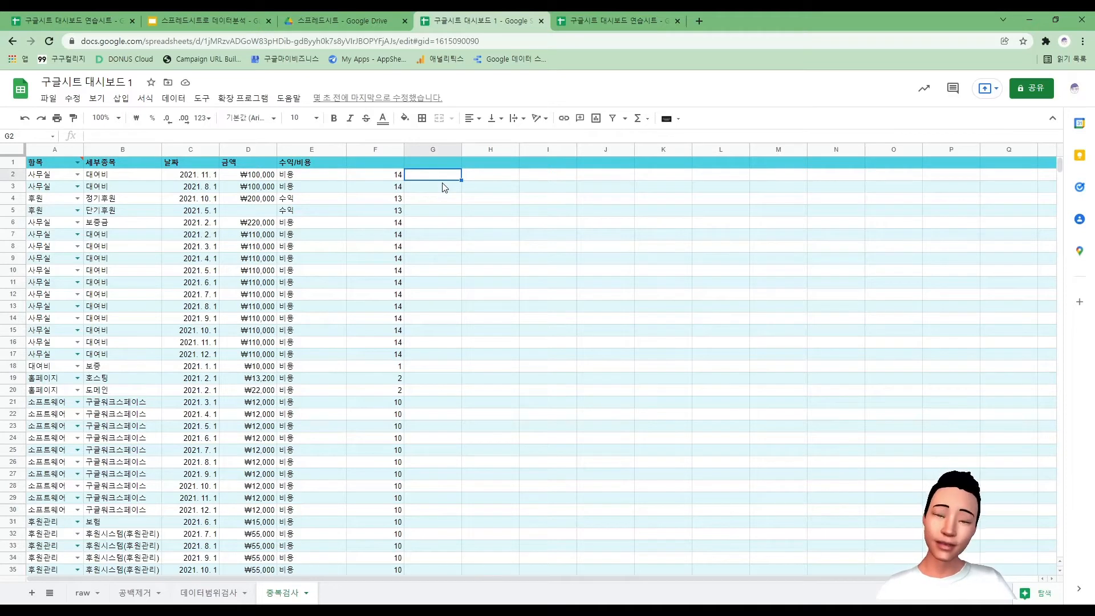
{"action": "type", "text": "="}
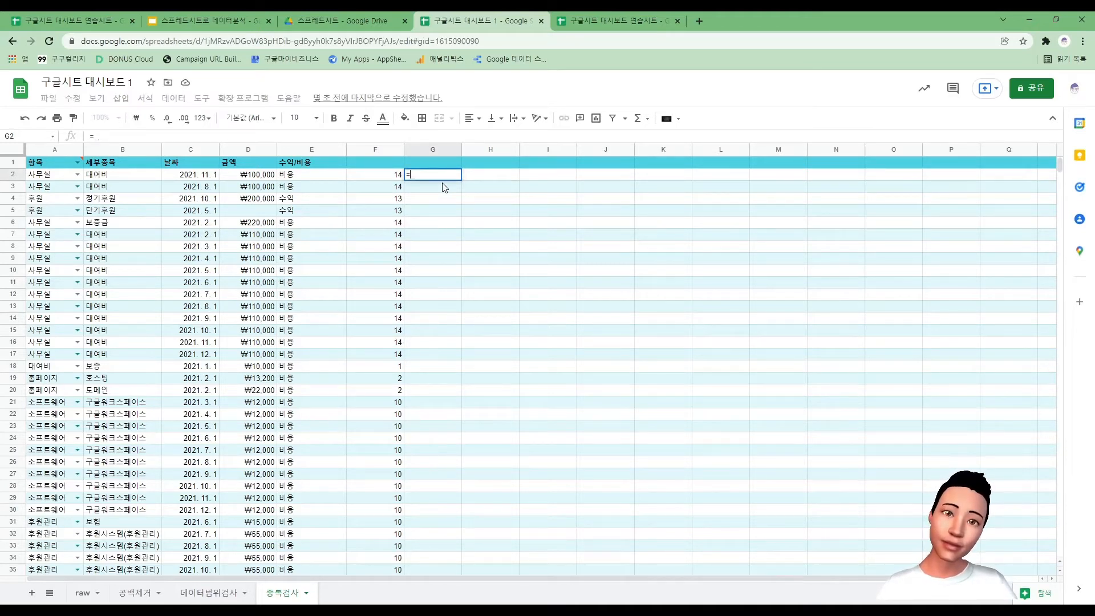
{"action": "key", "text": "BackSpace"}
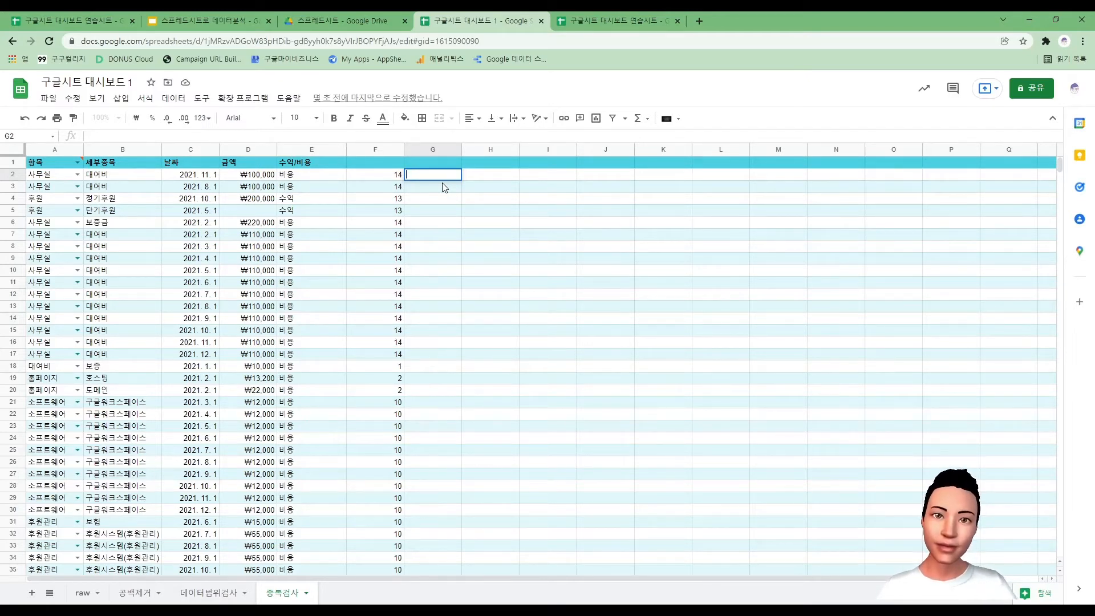
{"action": "left_click", "coordinate": [534, 272]}
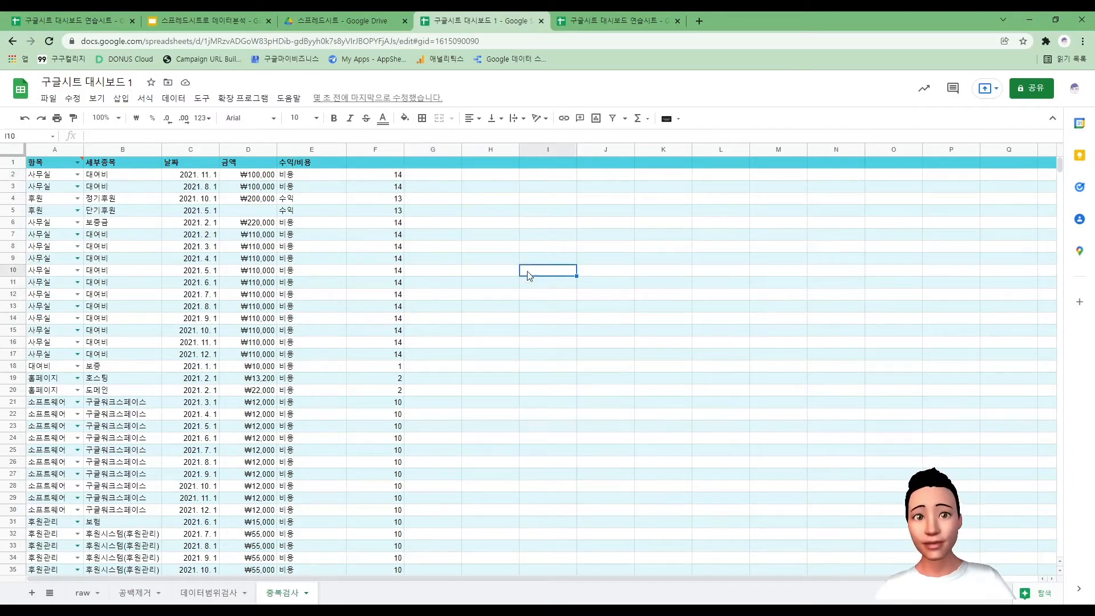
Step: Examine the 항목, 세부종목 and 날짜 headers, the row 3 values under them, and the COUNTIF formula in F2
{"action": "left_click", "coordinate": [38, 178]}
{"action": "left_click", "coordinate": [44, 166]}
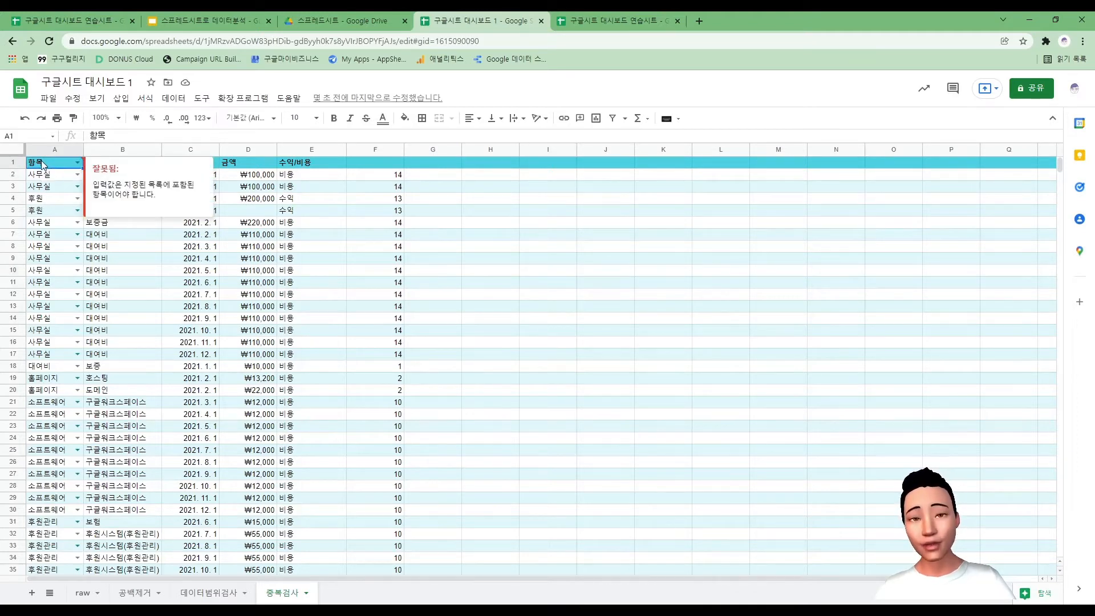
{"action": "left_click", "coordinate": [183, 270]}
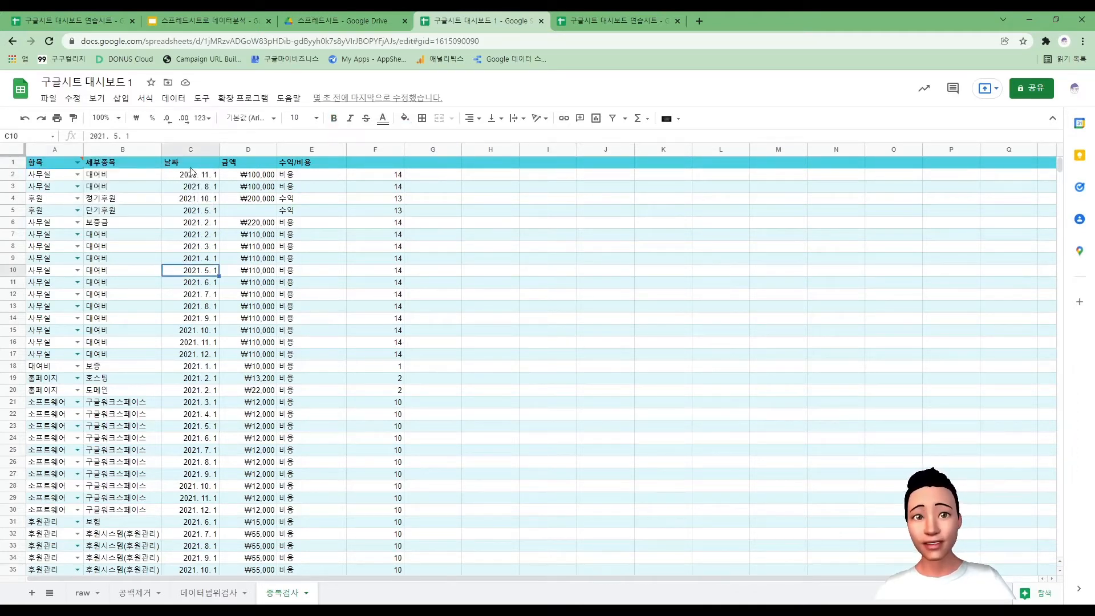
{"action": "left_click_drag", "start_coordinate": [177, 163], "coordinate": [63, 163]}
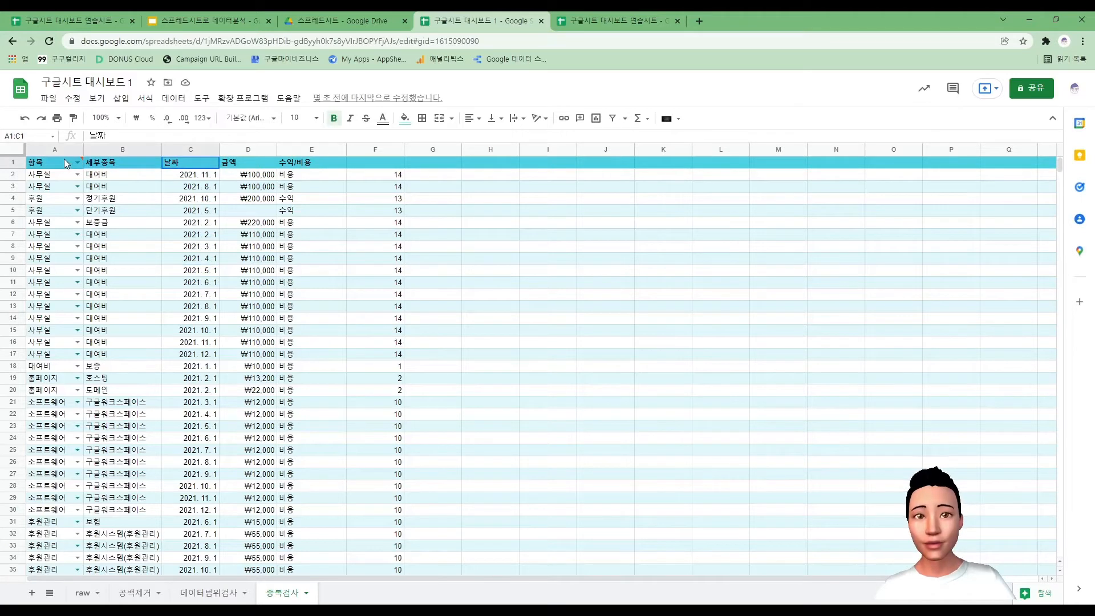
{"action": "left_click", "coordinate": [187, 272]}
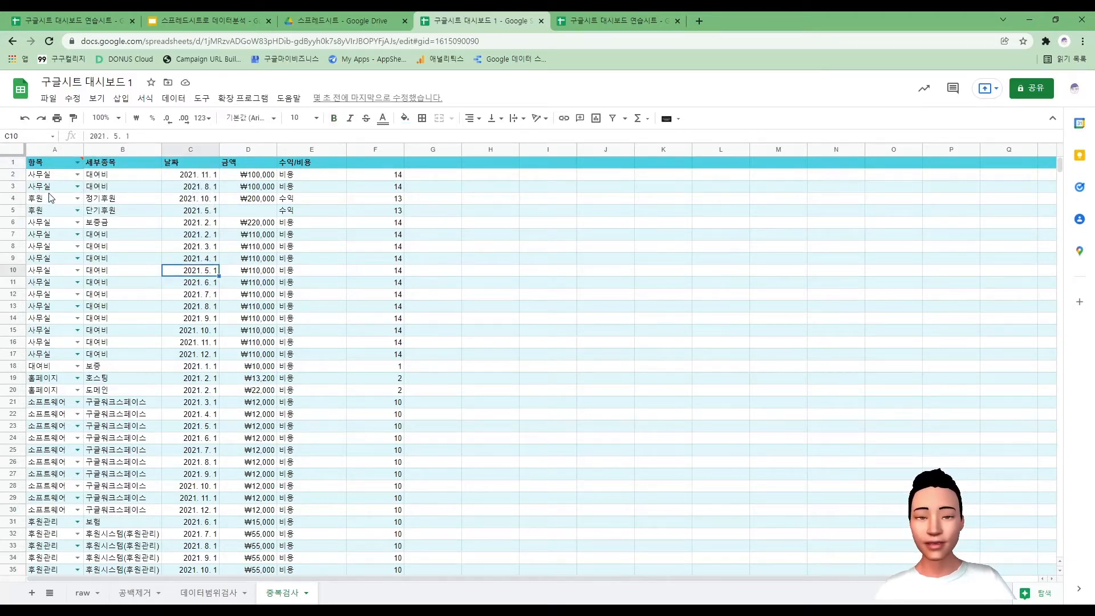
{"action": "left_click_drag", "start_coordinate": [50, 187], "coordinate": [196, 193]}
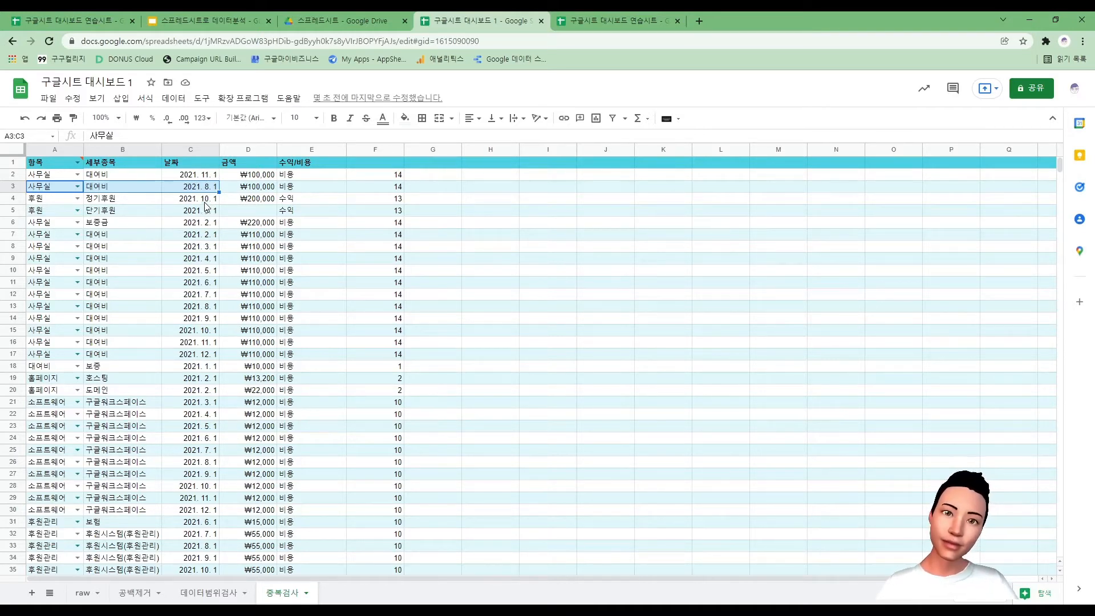
{"action": "left_click", "coordinate": [448, 233]}
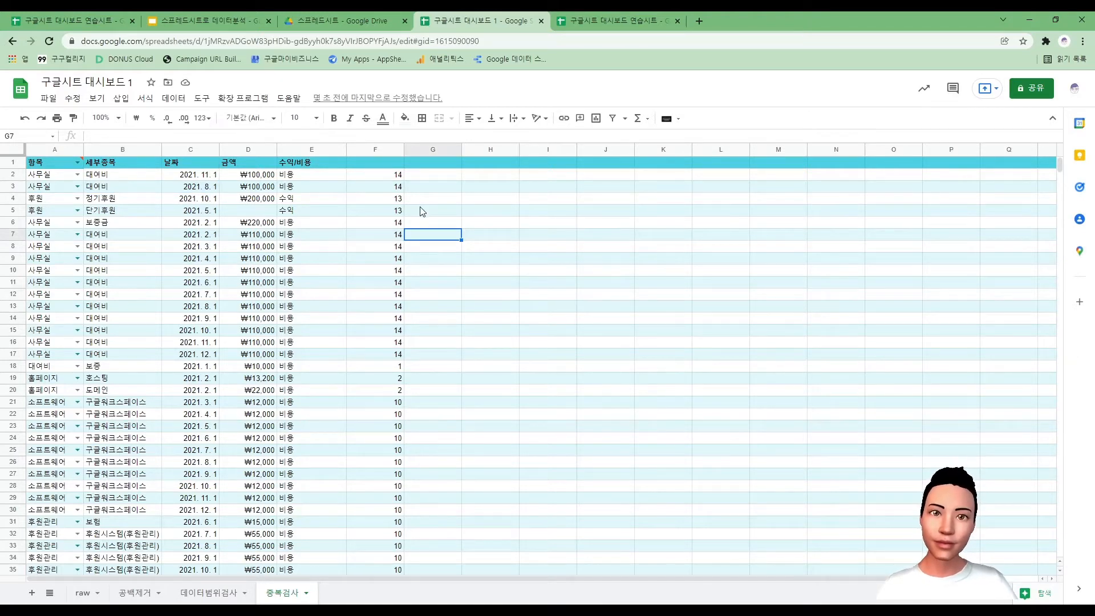
{"action": "left_click", "coordinate": [392, 177]}
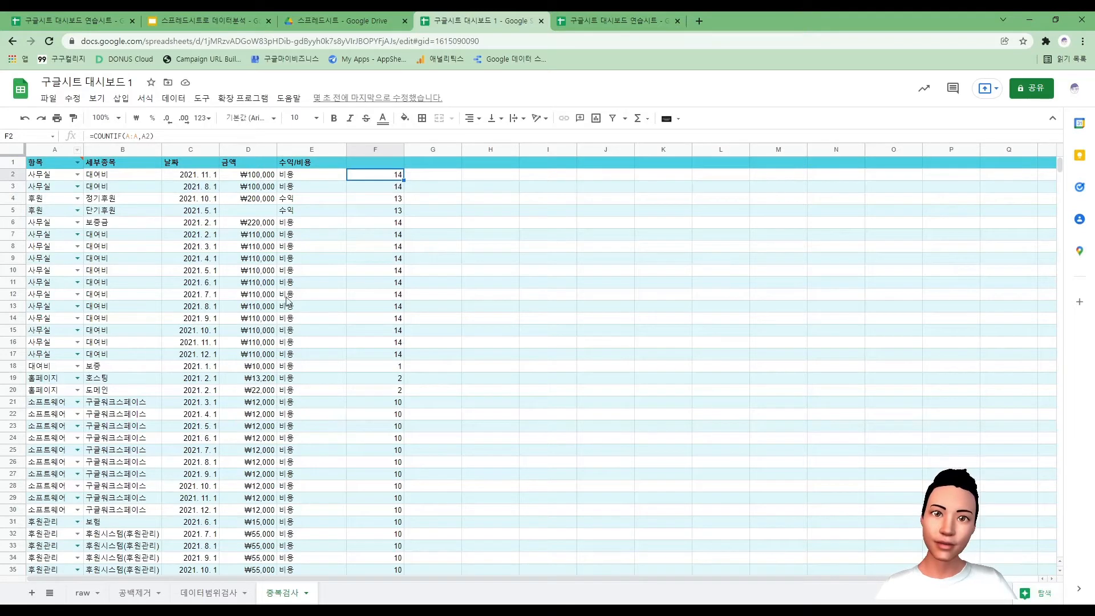
Step: Start a formula in cell G2 with =so
{"action": "left_click", "coordinate": [444, 179]}
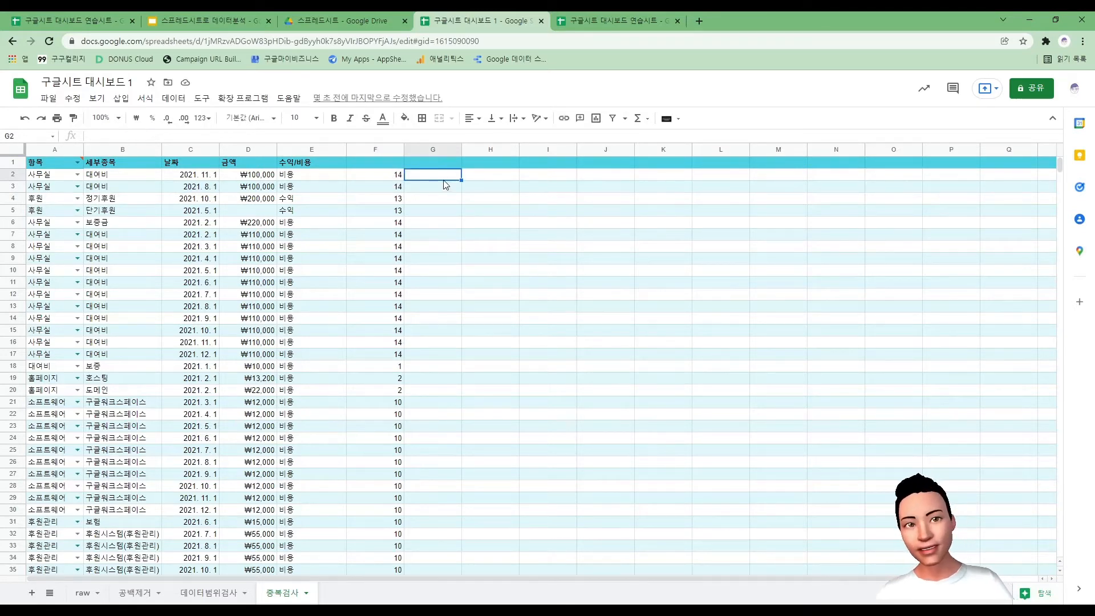
{"action": "type", "text": "=so"}
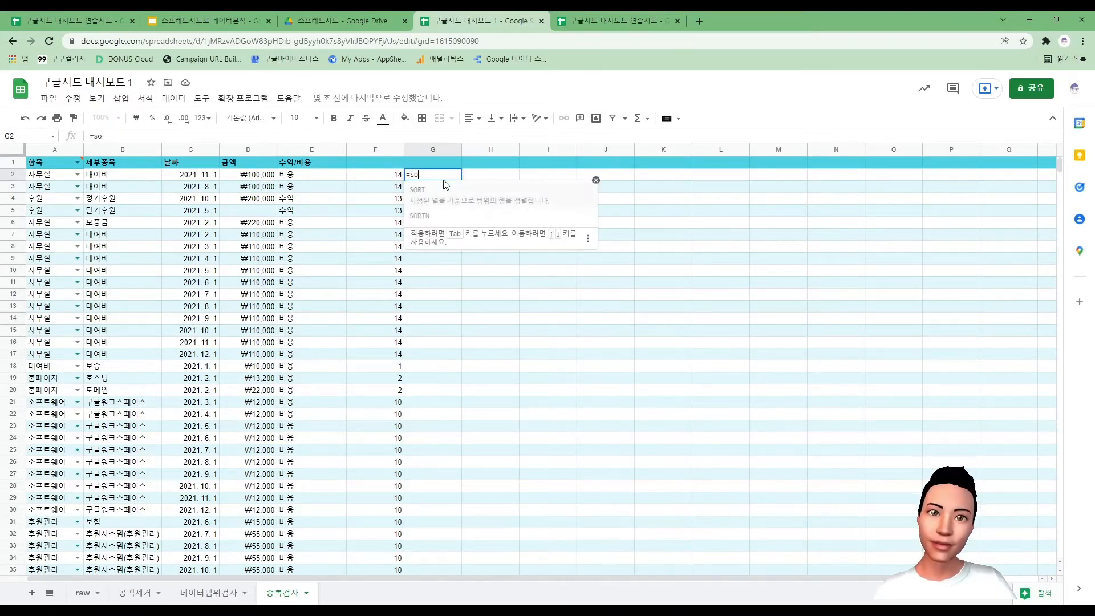
Step: Start a COUNTIFS formula in G2 with A:A as the first criteria range and A2 as its criterion
{"action": "key", "text": "BackSpace"}
{"action": "key", "text": "BackSpace"}
{"action": "type", "text": "count"}
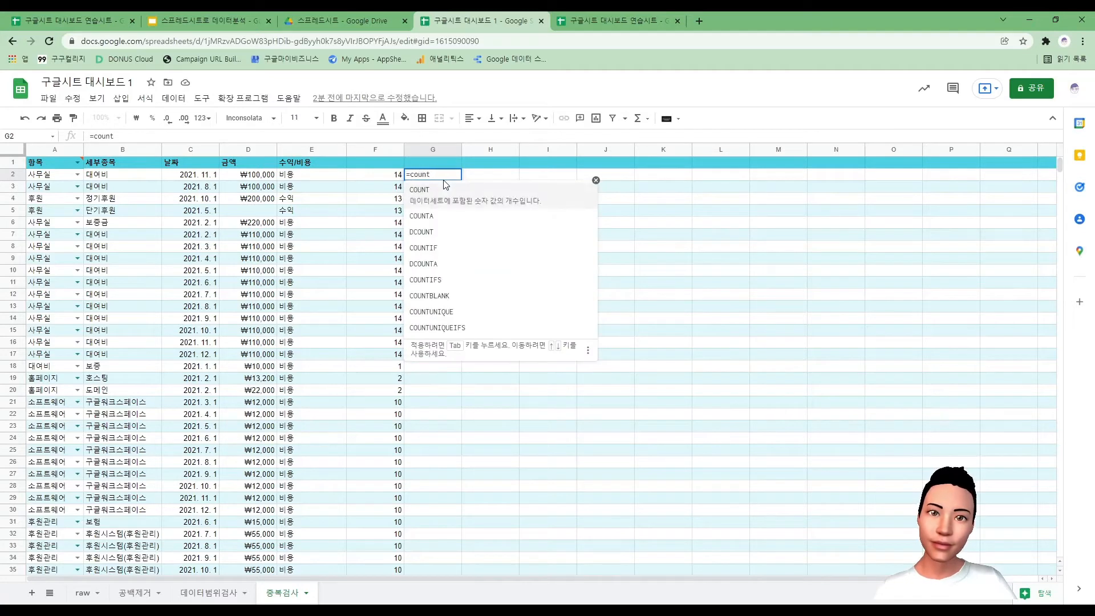
{"action": "key", "text": "Down"}
{"action": "key", "text": "Down"}
{"action": "key", "text": "Down"}
{"action": "key", "text": "Down"}
{"action": "key", "text": "Down"}
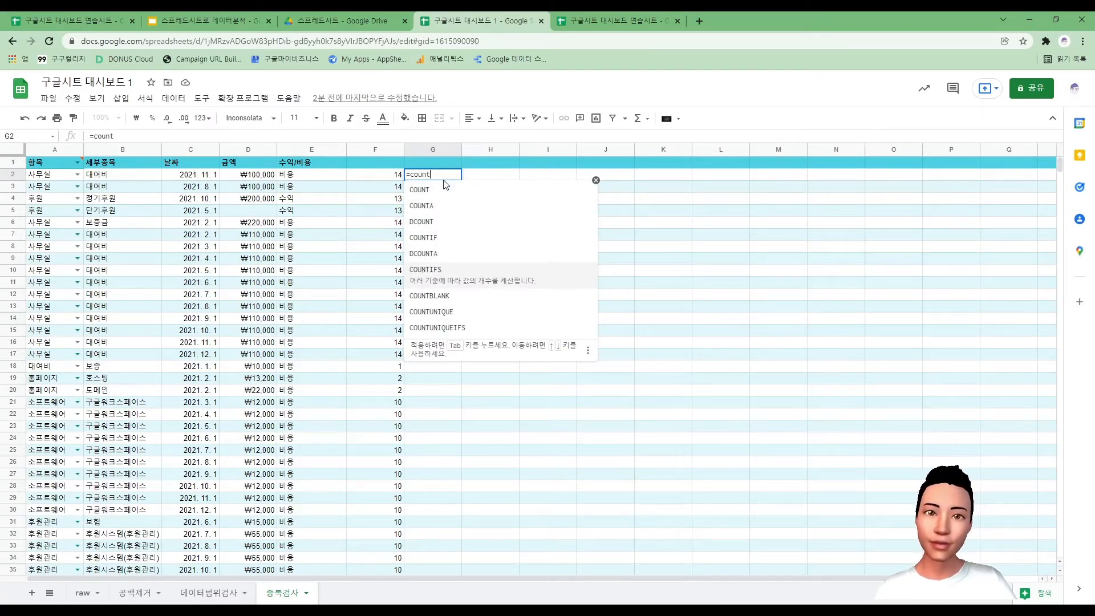
{"action": "key", "text": "Tab"}
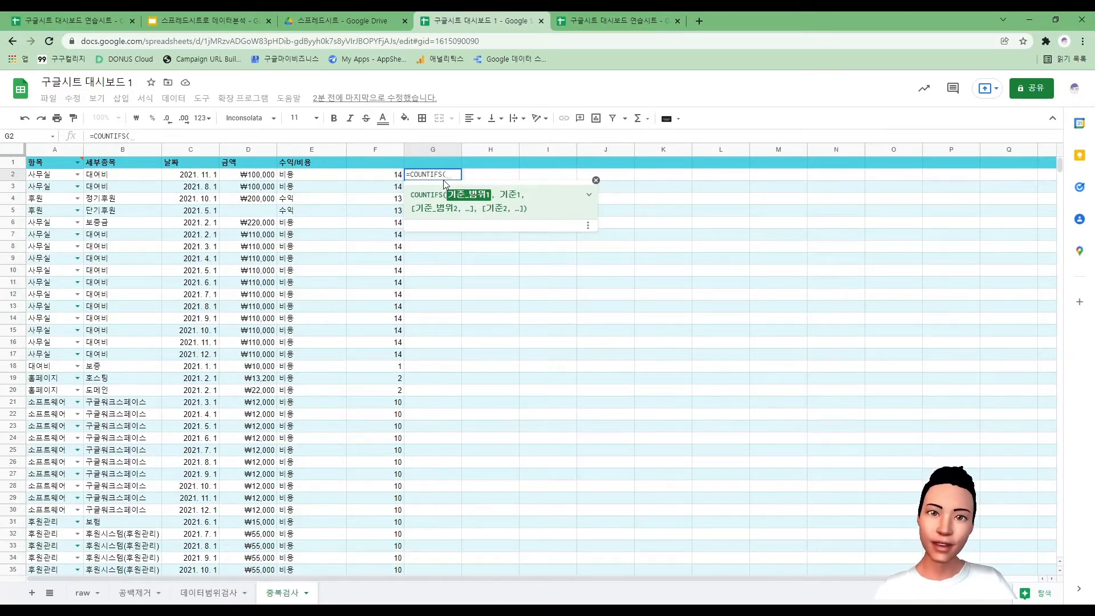
{"action": "type", "text": "A:A"}
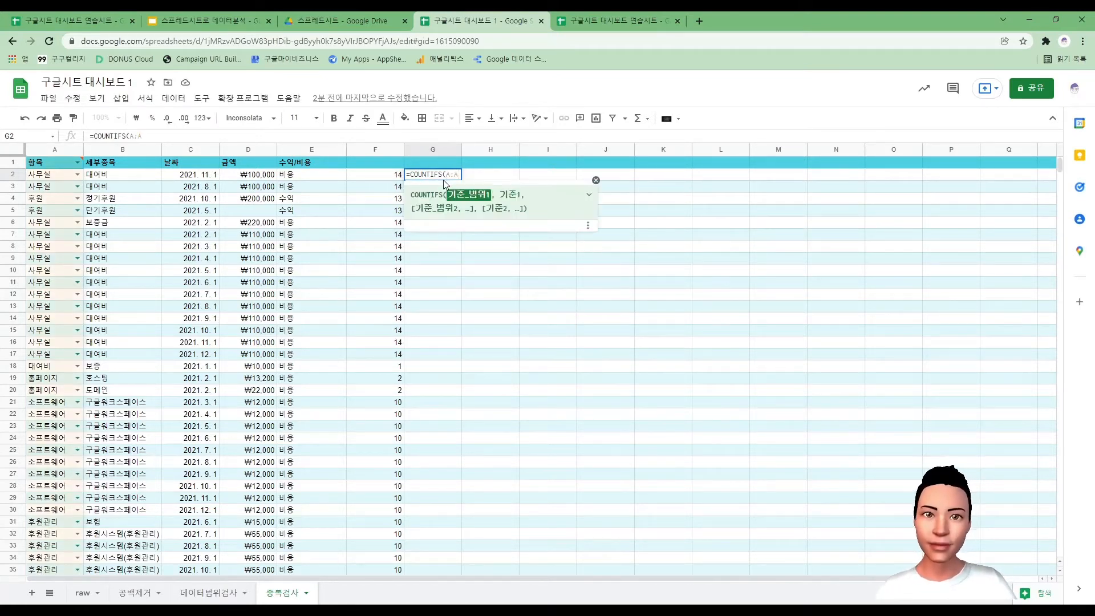
{"action": "type", "text": ","}
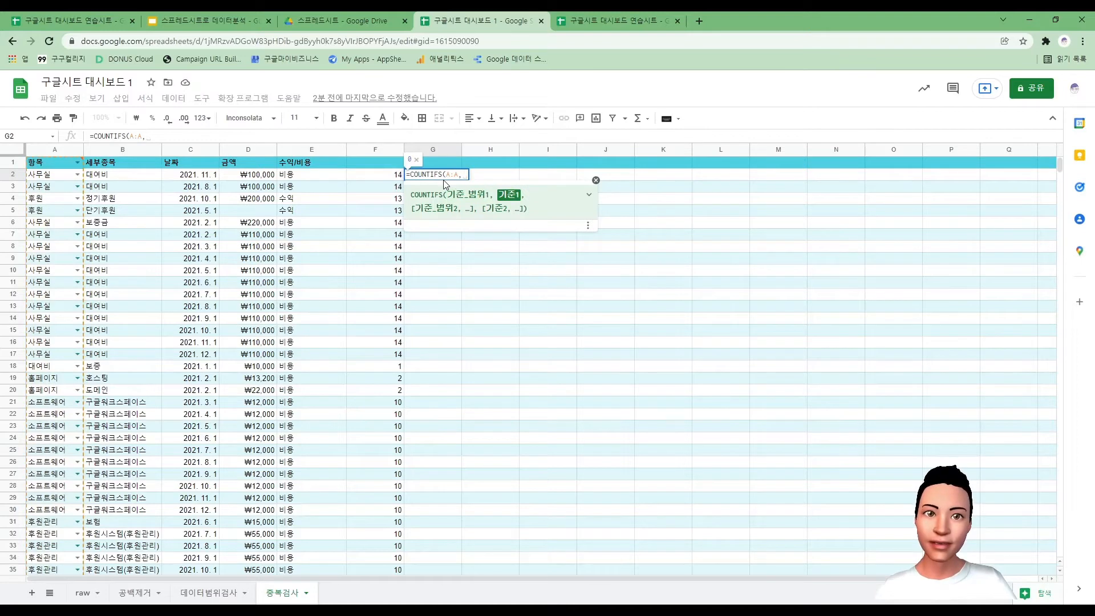
{"action": "type", "text": "A2"}
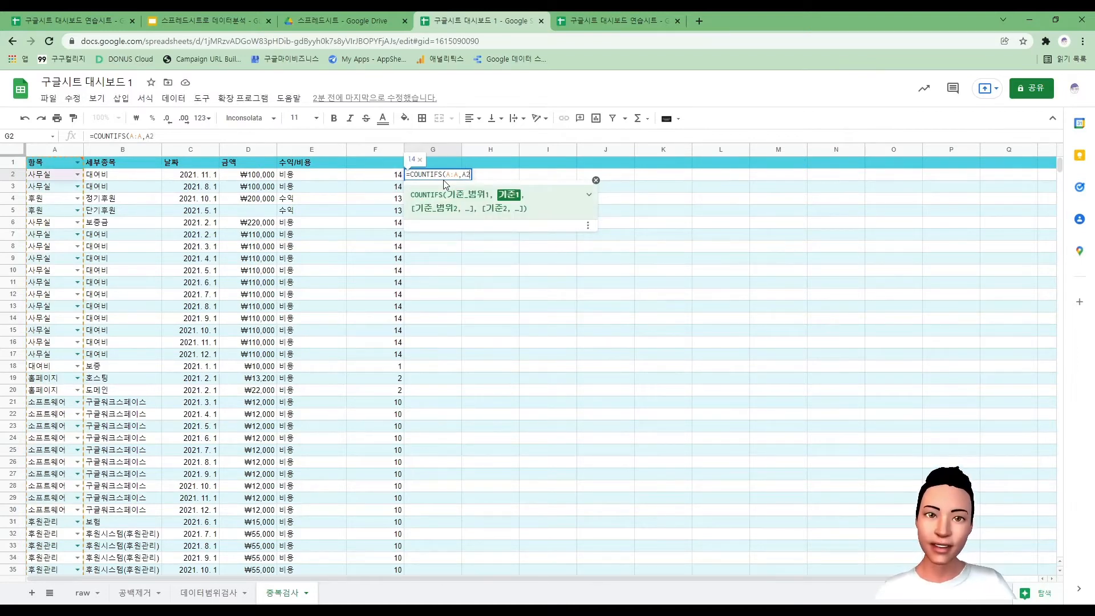
{"action": "type", "text": ","}
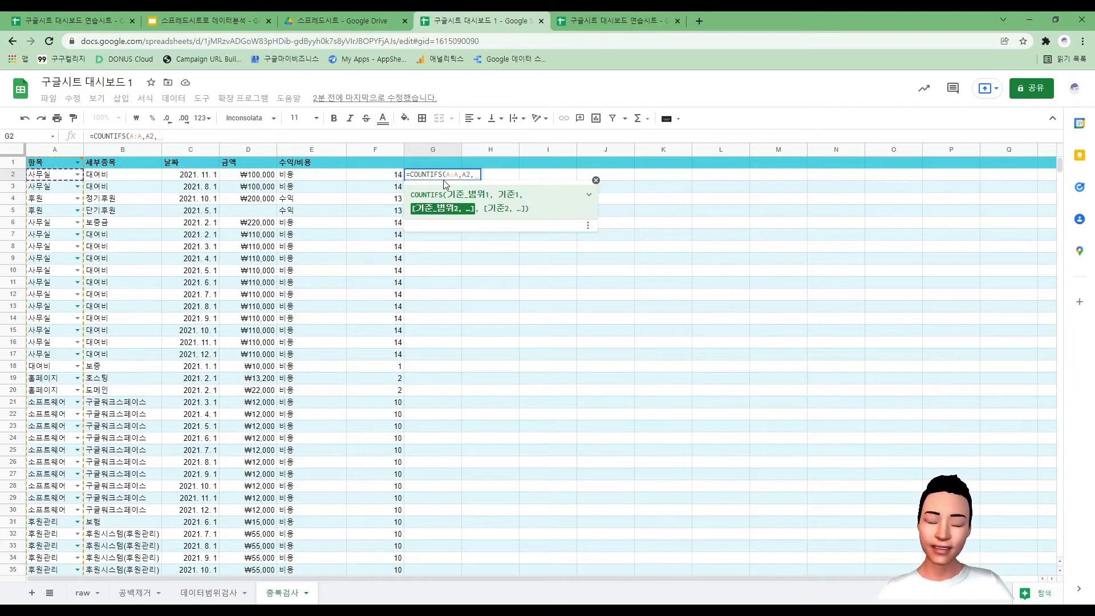
Step: Add the criteria pairs B:B with B2 and C:C with C2, and complete the COUNTIFS formula in G2
{"action": "type", "text": "B:"}
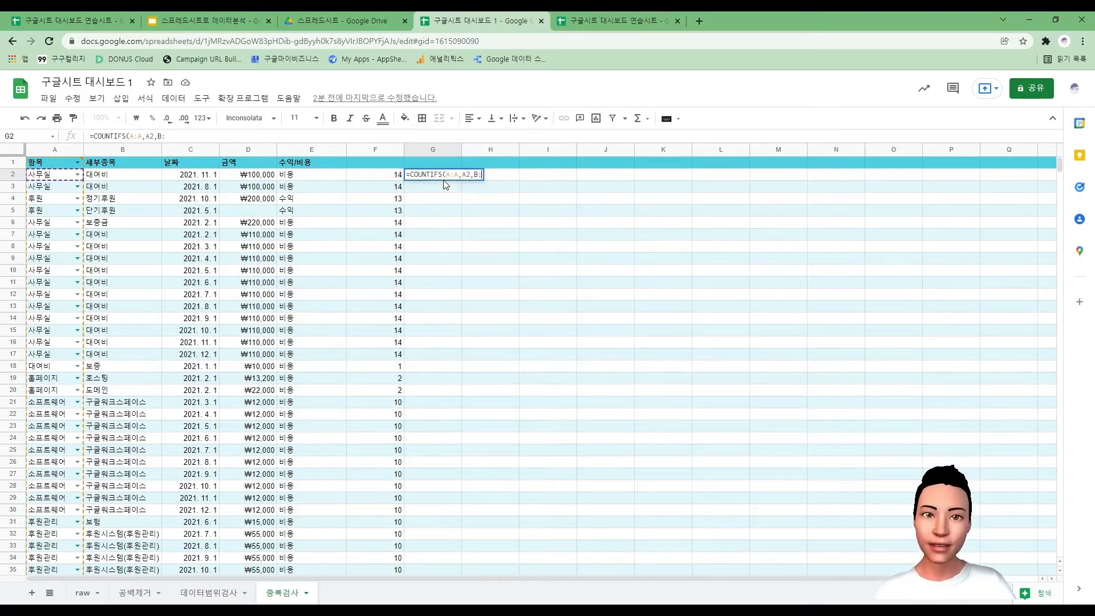
{"action": "type", "text": "B,"}
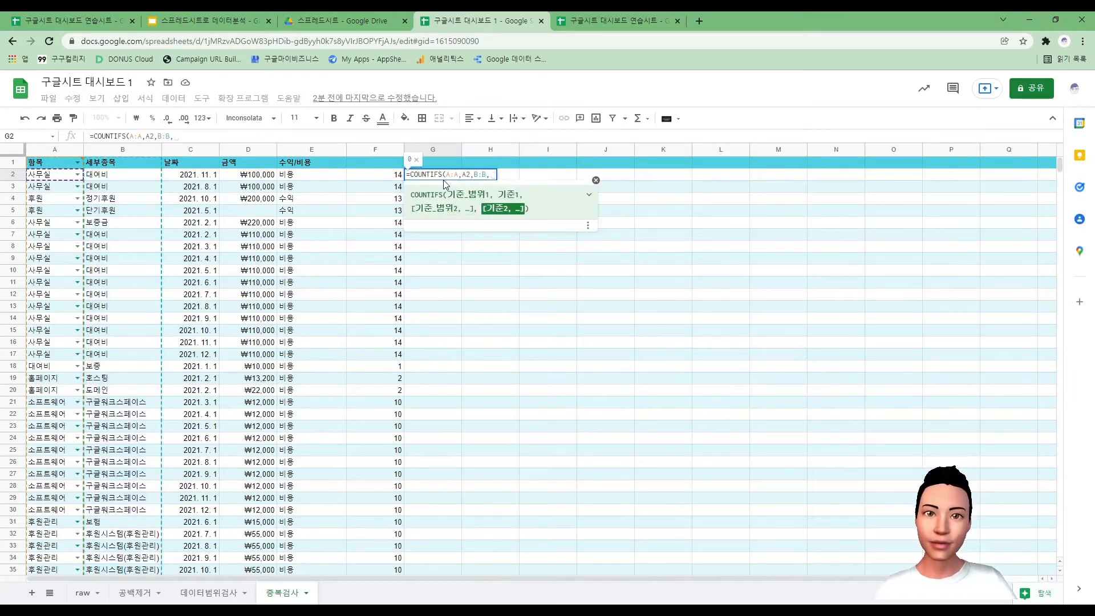
{"action": "type", "text": "B2"}
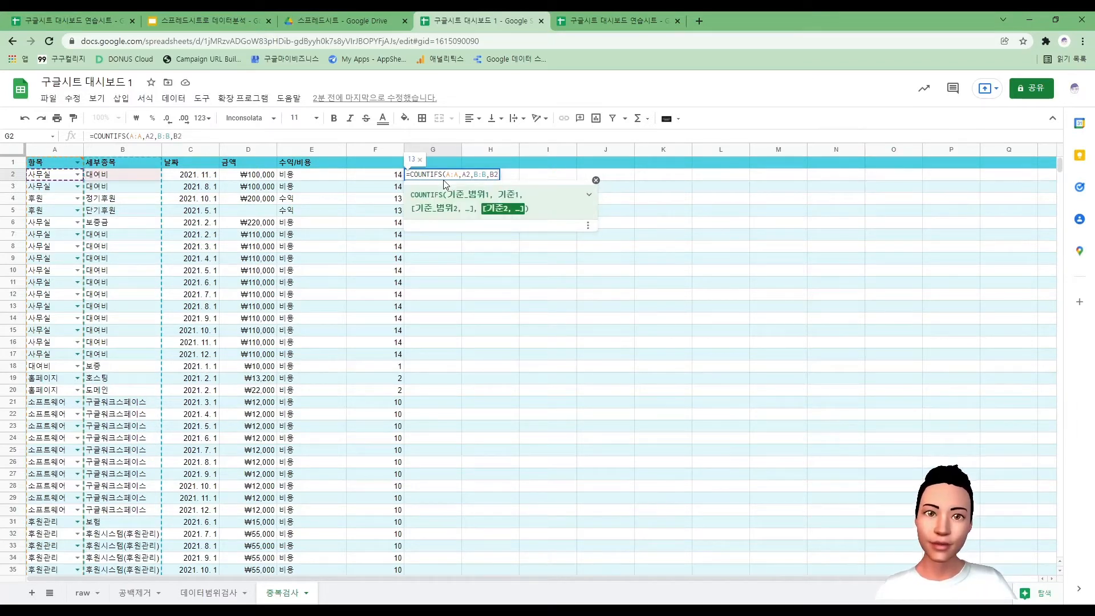
{"action": "type", "text": ","}
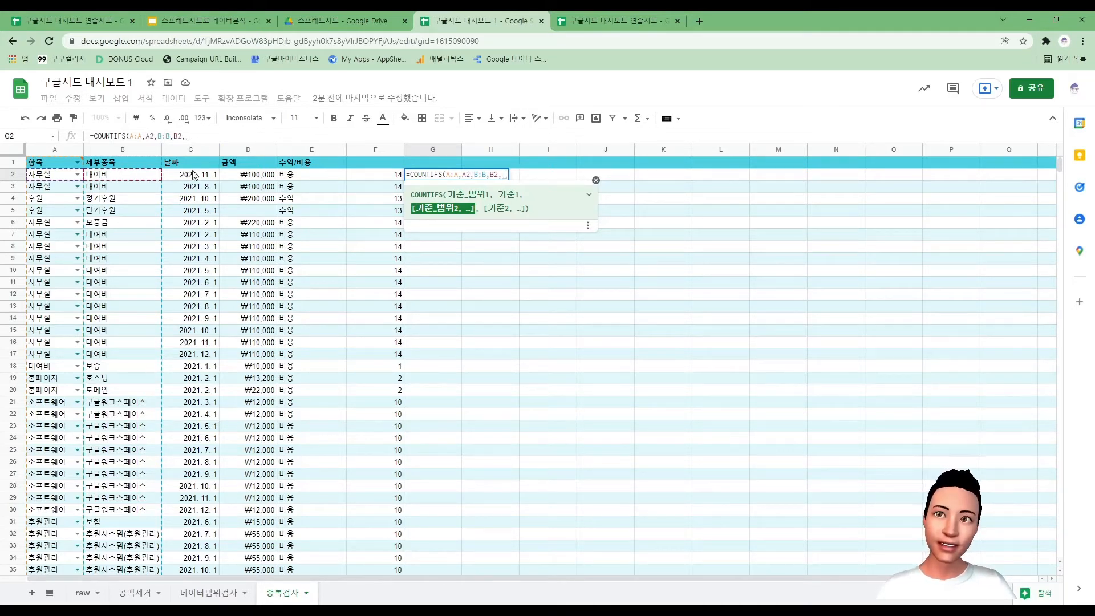
{"action": "type", "text": "C:"}
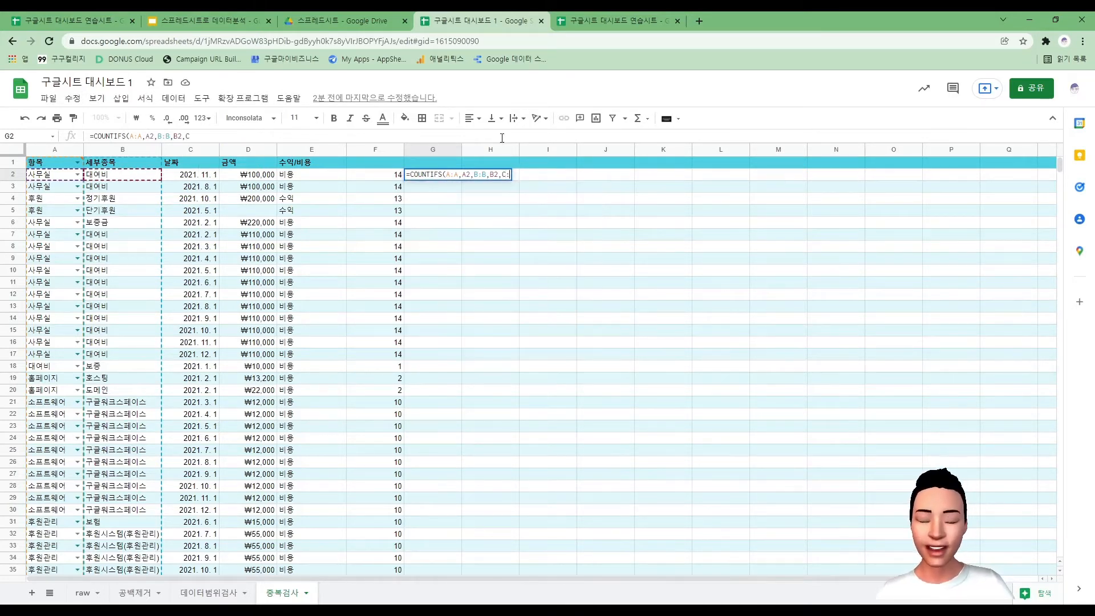
{"action": "type", "text": "C,C2"}
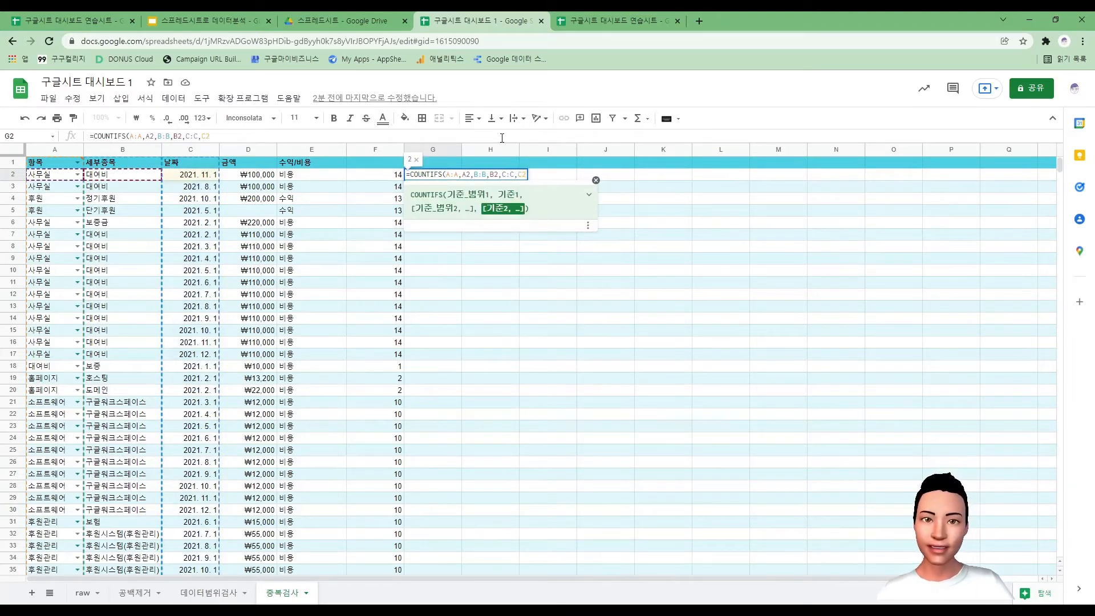
{"action": "type", "text": ")"}
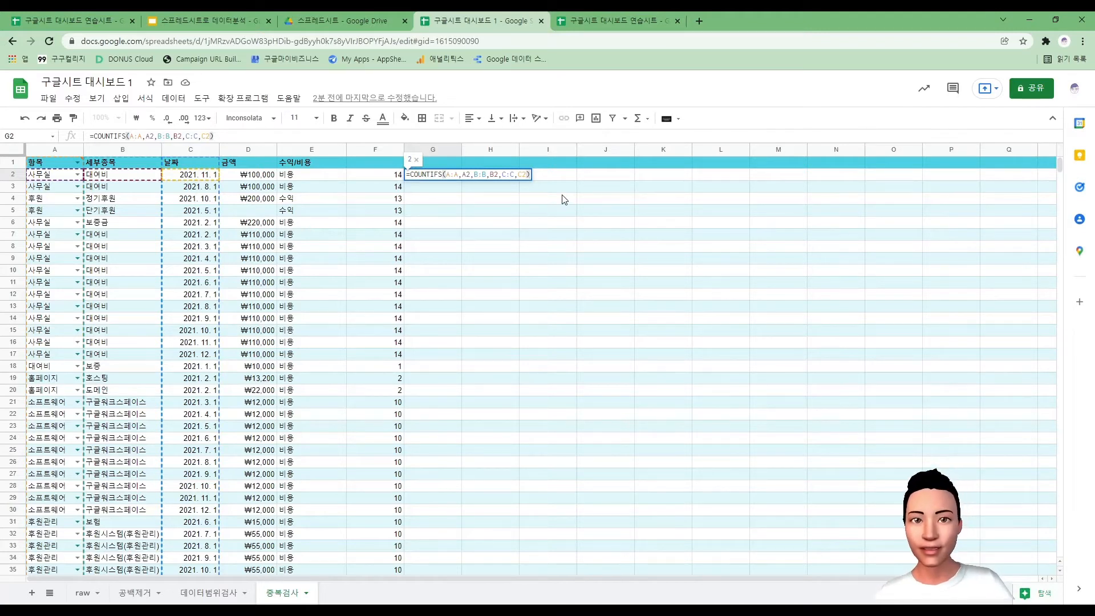
{"action": "key", "text": "Return"}
Step: Fill the COUNTIFS formula from G2 down column G for all data rows
{"action": "left_click", "coordinate": [443, 178]}
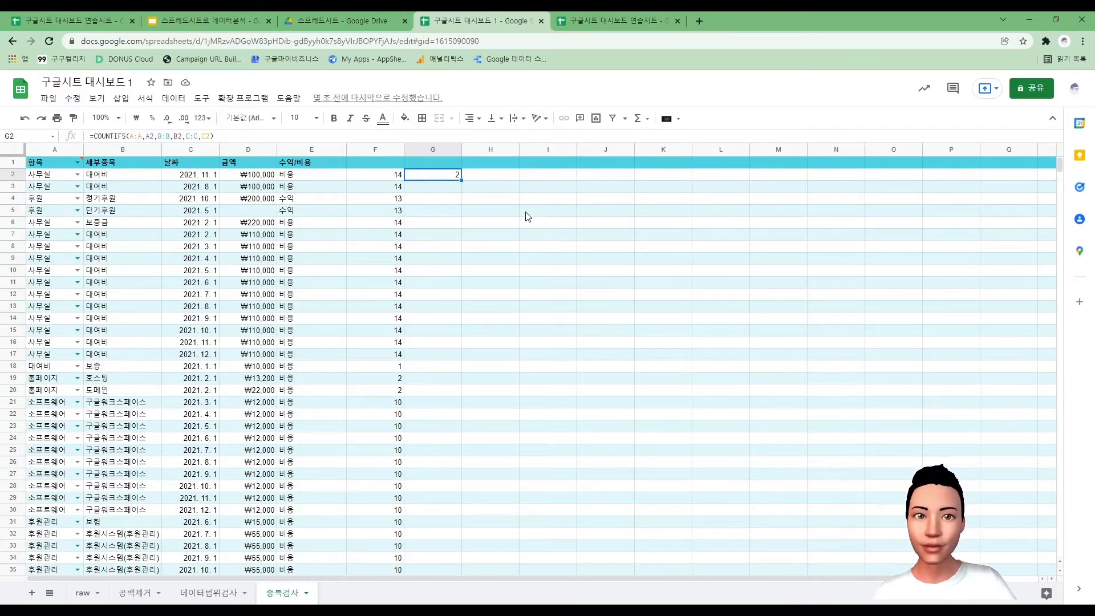
{"action": "left_click", "coordinate": [494, 181]}
{"action": "left_click", "coordinate": [457, 180]}
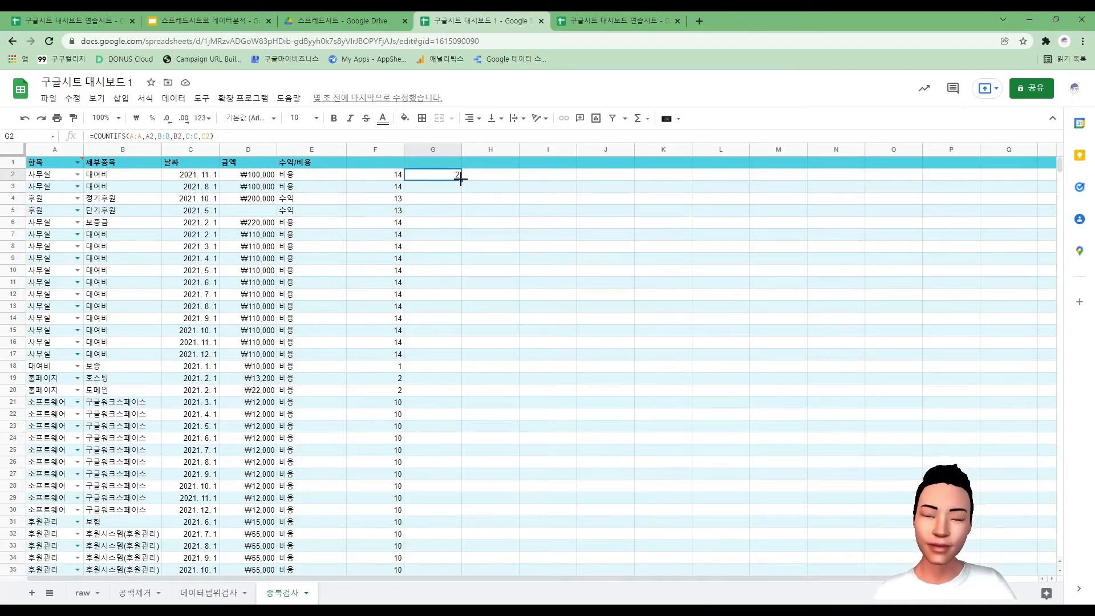
{"action": "double_click", "coordinate": [460, 180]}
{"action": "left_click", "coordinate": [489, 212]}
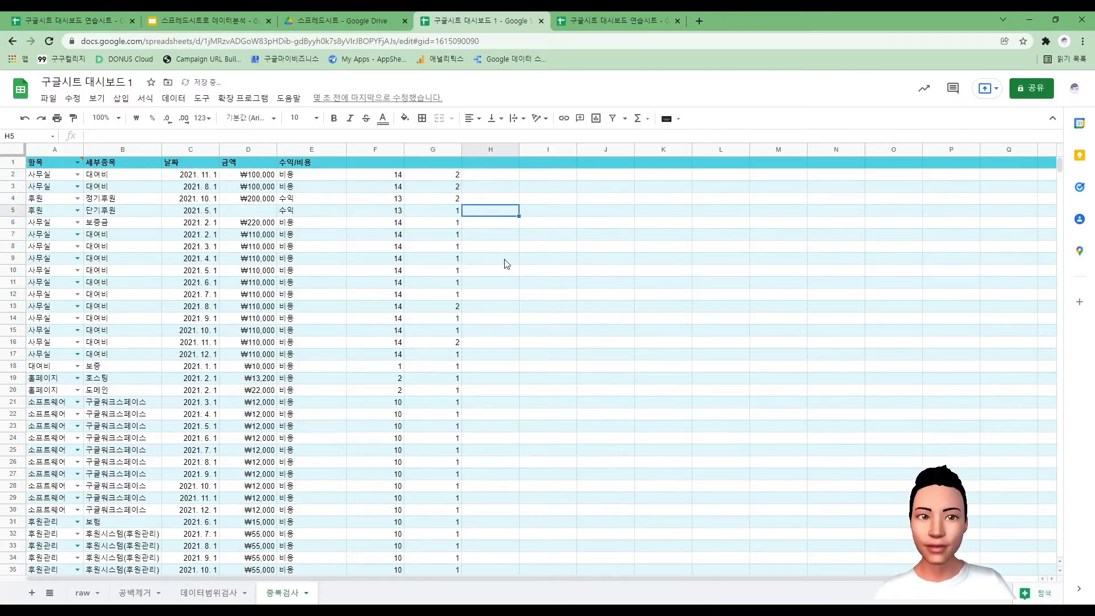
Step: Review the counts in G2 through G5 and compare the last one with the entries in A5:C5
{"action": "left_click", "coordinate": [457, 178]}
{"action": "left_click", "coordinate": [456, 187]}
{"action": "left_click", "coordinate": [456, 199]}
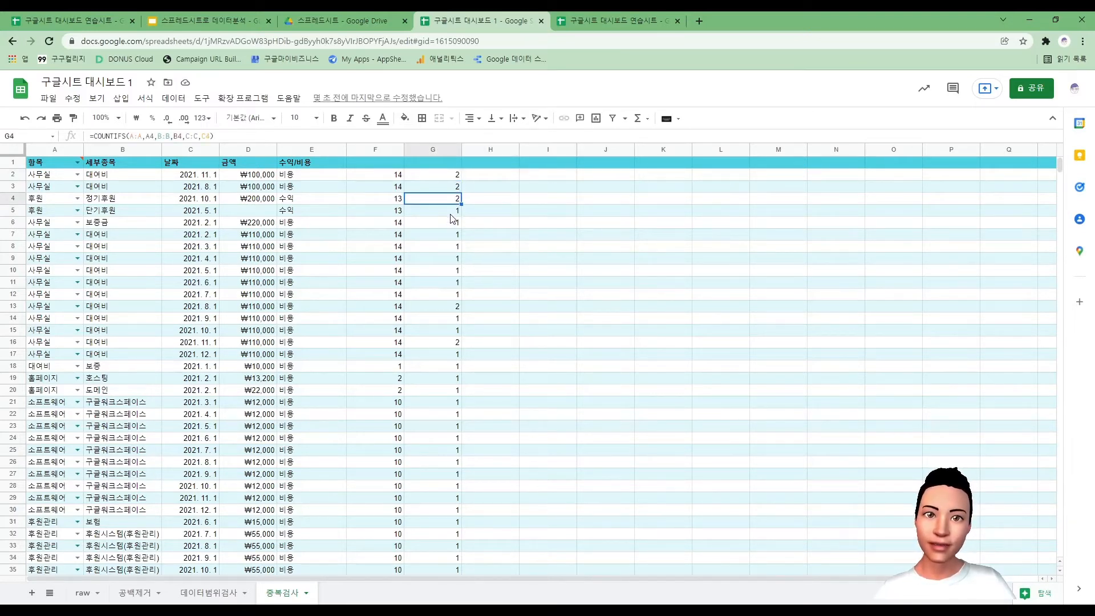
{"action": "left_click", "coordinate": [456, 211]}
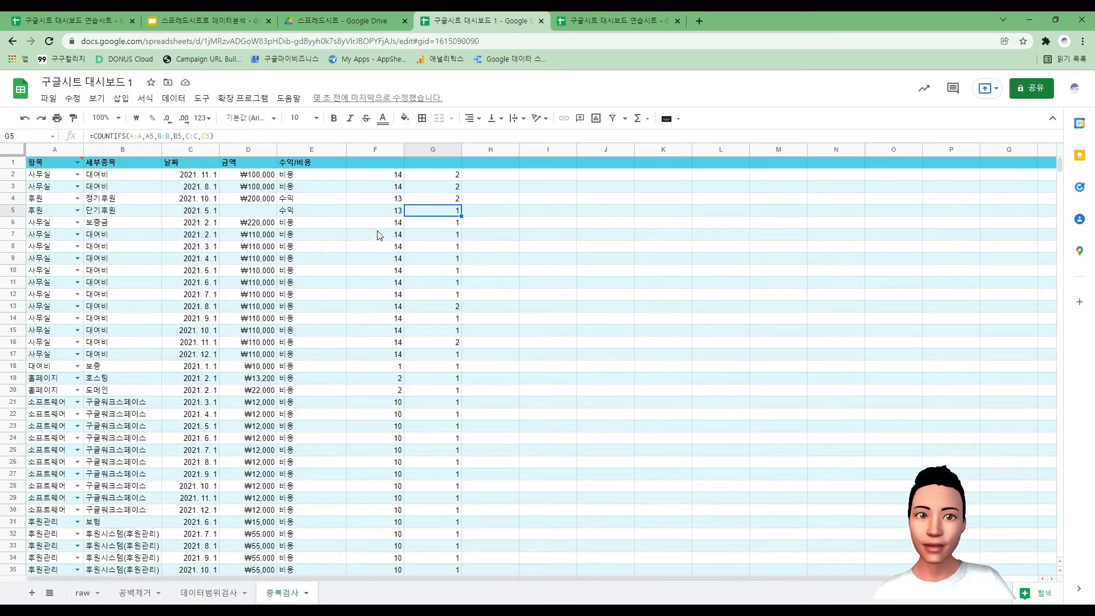
{"action": "left_click_drag", "start_coordinate": [62, 216], "coordinate": [200, 222]}
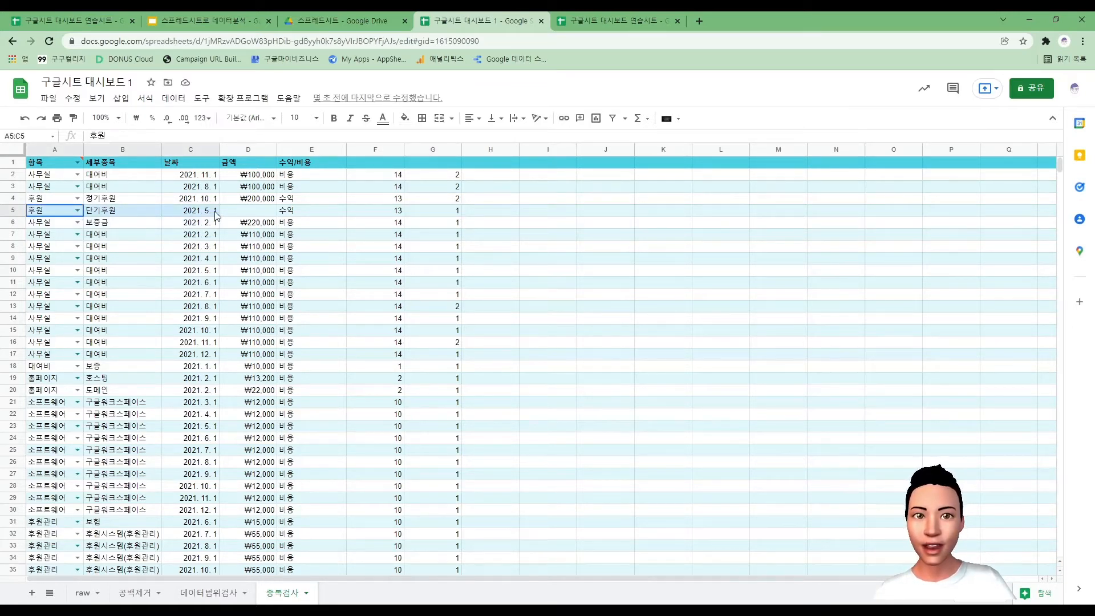
{"action": "left_click", "coordinate": [488, 245]}
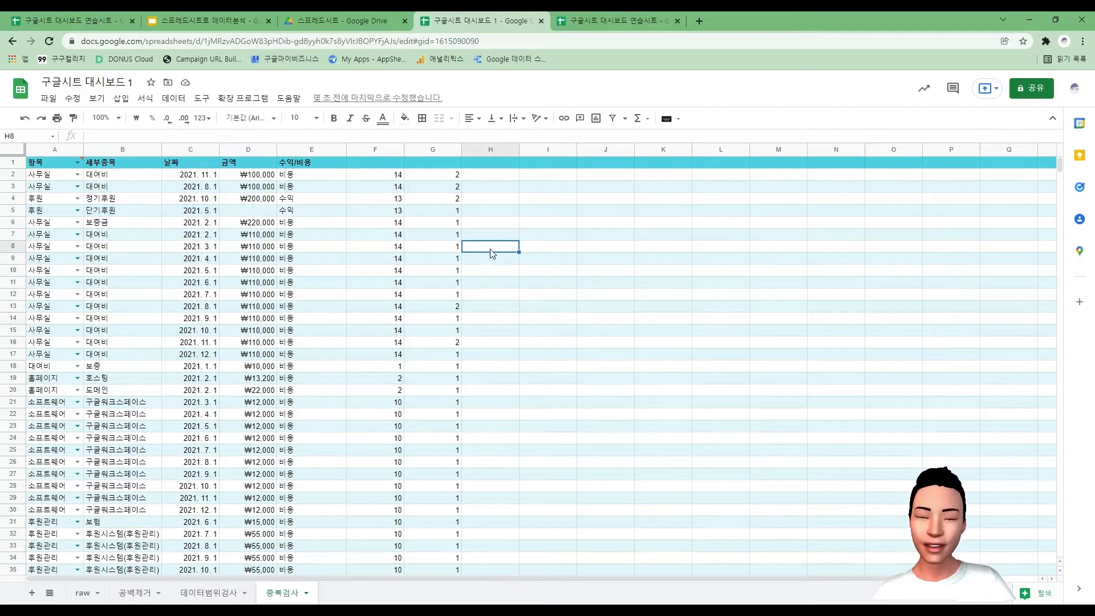
Step: Inspect the counts in G2:G4, G13 and G16, and check the entries in A16:C16 and A13:C13 for duplicates
{"action": "left_click", "coordinate": [456, 203]}
{"action": "key", "text": "Up"}
{"action": "key", "text": "Up"}
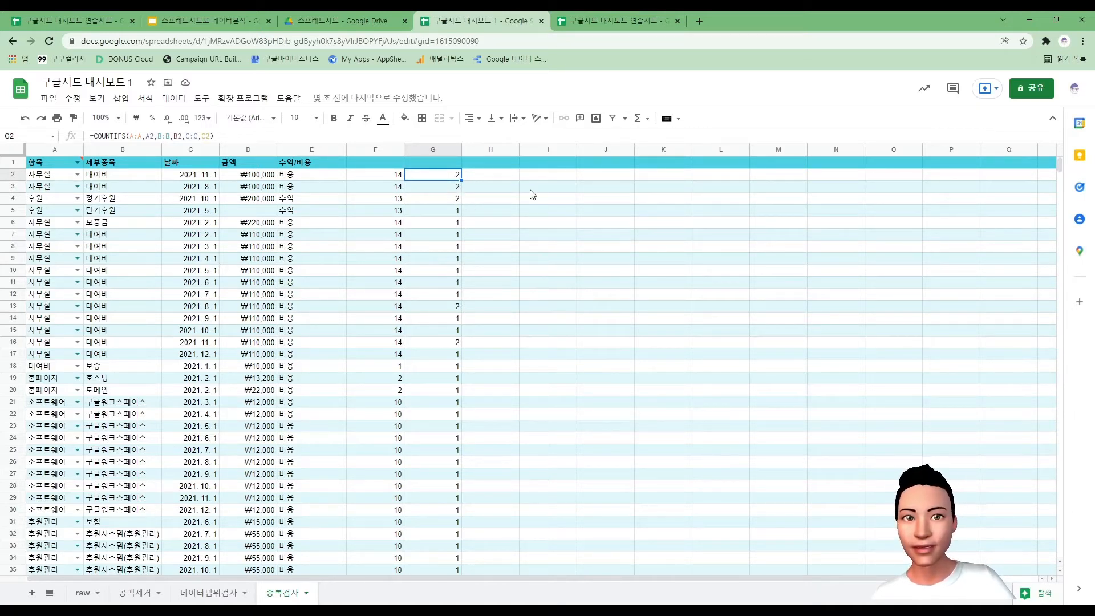
{"action": "left_click", "coordinate": [442, 188]}
{"action": "left_click", "coordinate": [447, 199]}
{"action": "left_click", "coordinate": [458, 312]}
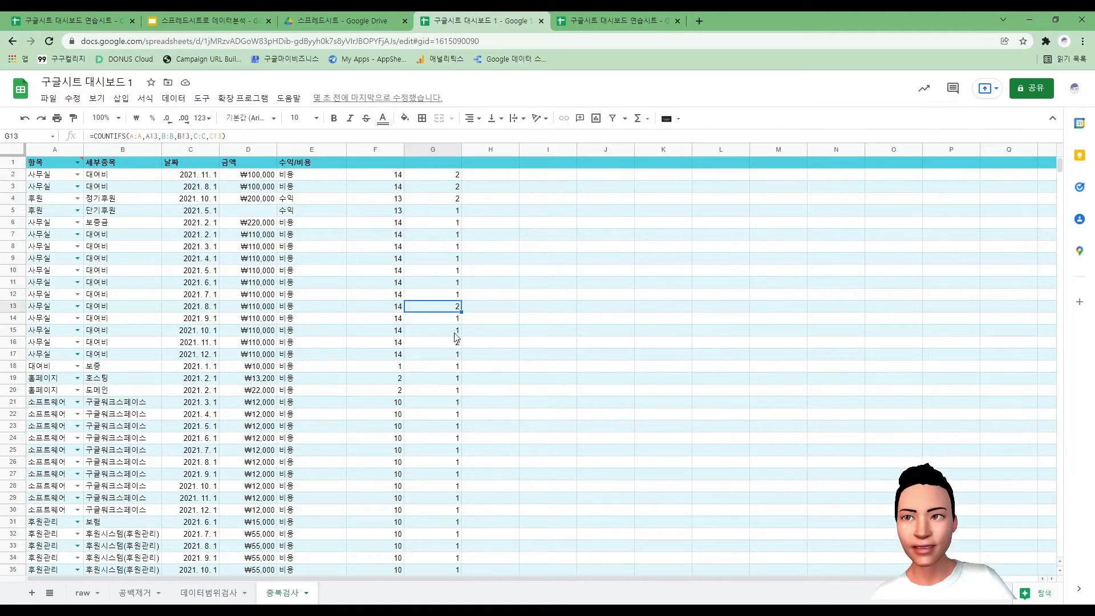
{"action": "left_click", "coordinate": [456, 343]}
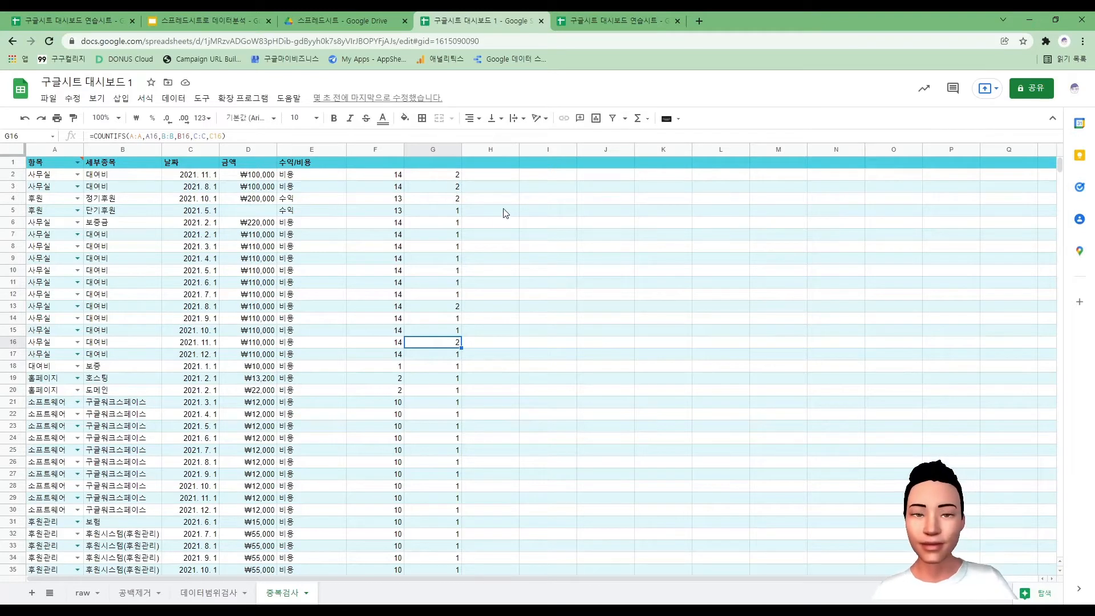
{"action": "left_click", "coordinate": [435, 178]}
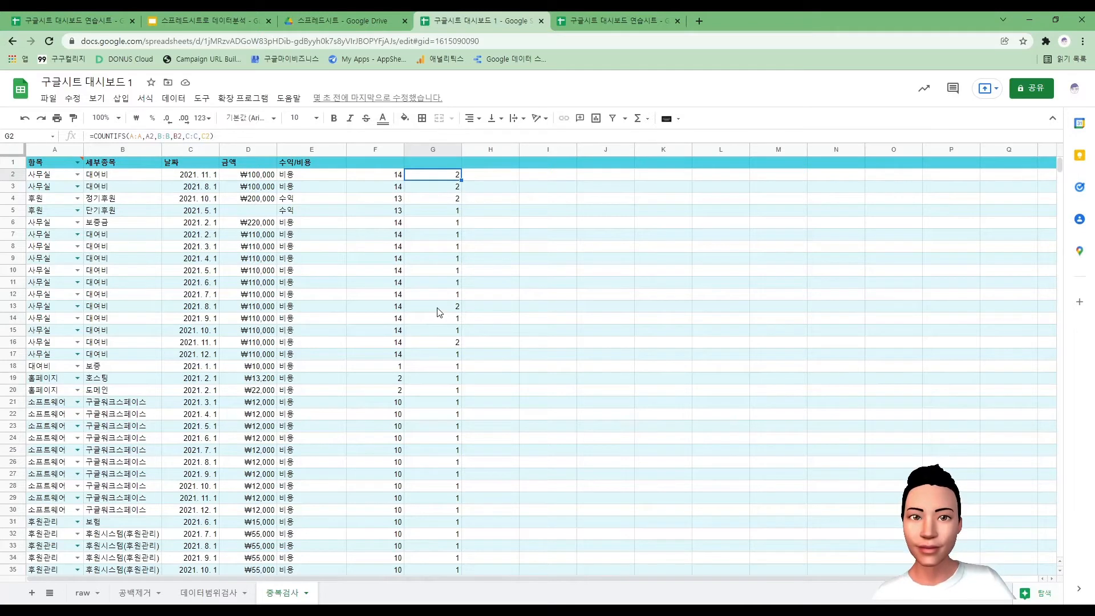
{"action": "left_click", "coordinate": [452, 344]}
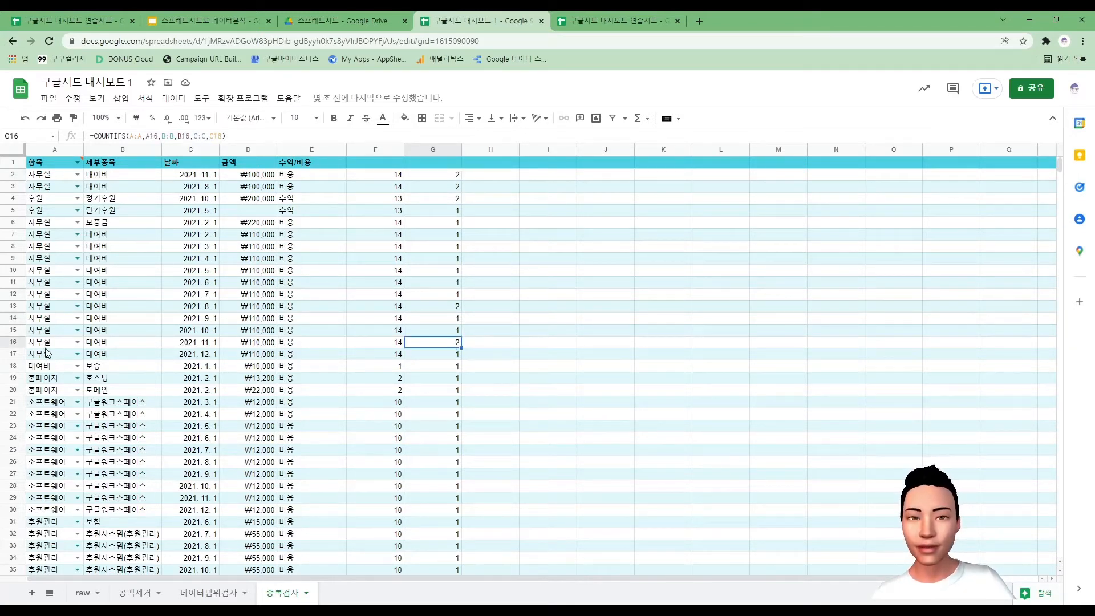
{"action": "left_click_drag", "start_coordinate": [55, 348], "coordinate": [205, 349]}
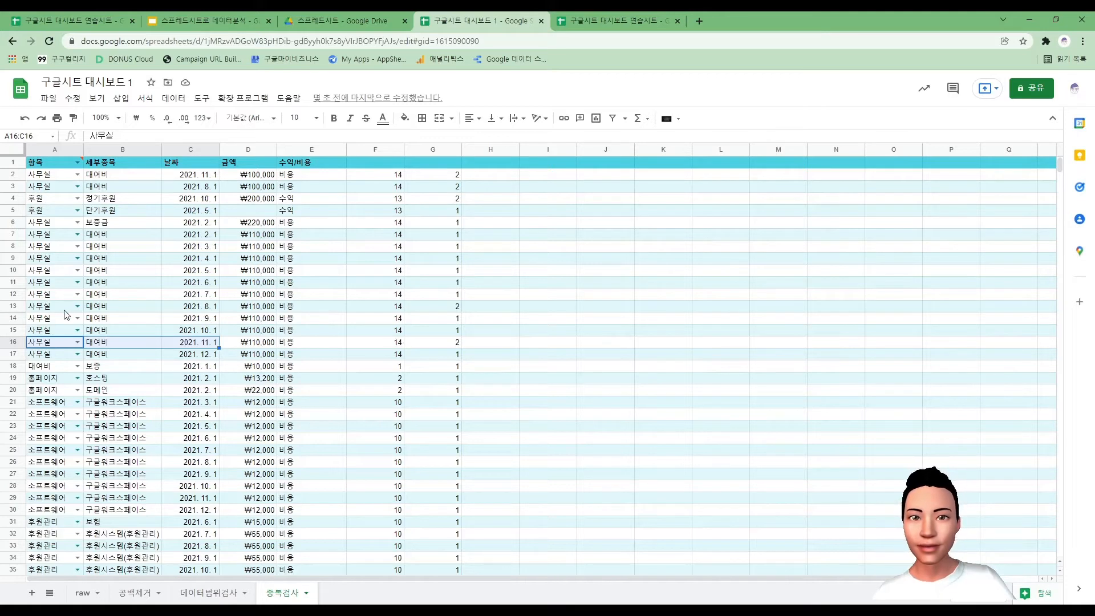
{"action": "left_click_drag", "start_coordinate": [66, 308], "coordinate": [217, 313]}
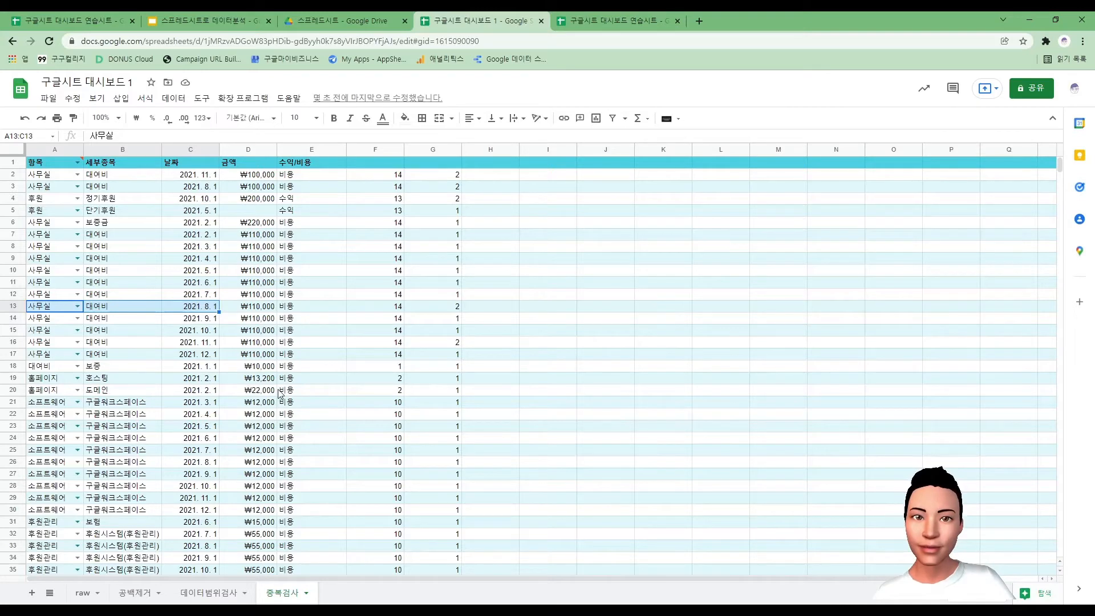
Step: Check the remaining rows down to the end of the data for duplicates, examining G46 and the entries in row 46
{"action": "scroll", "coordinate": [262, 407], "scroll_direction": "down", "scroll_amount": 2}
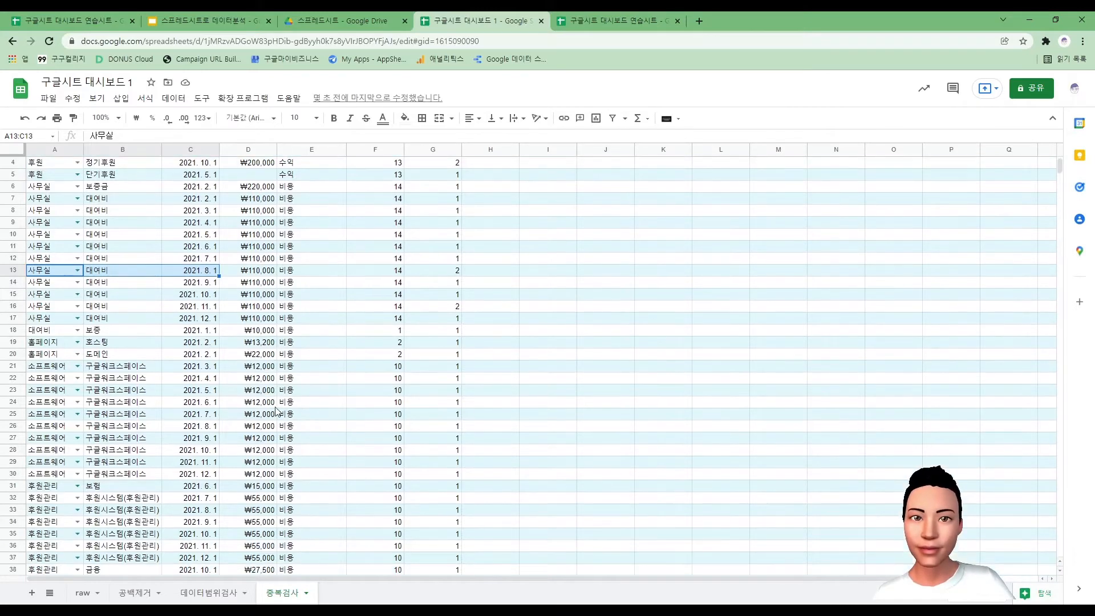
{"action": "scroll", "coordinate": [305, 433], "scroll_direction": "down", "scroll_amount": 5}
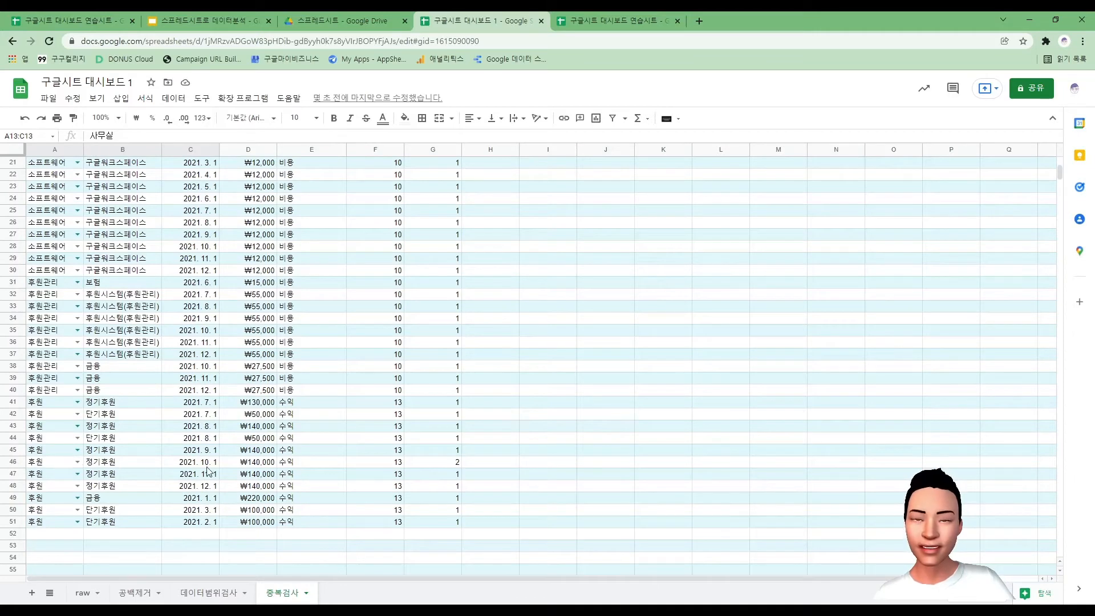
{"action": "left_click", "coordinate": [454, 464]}
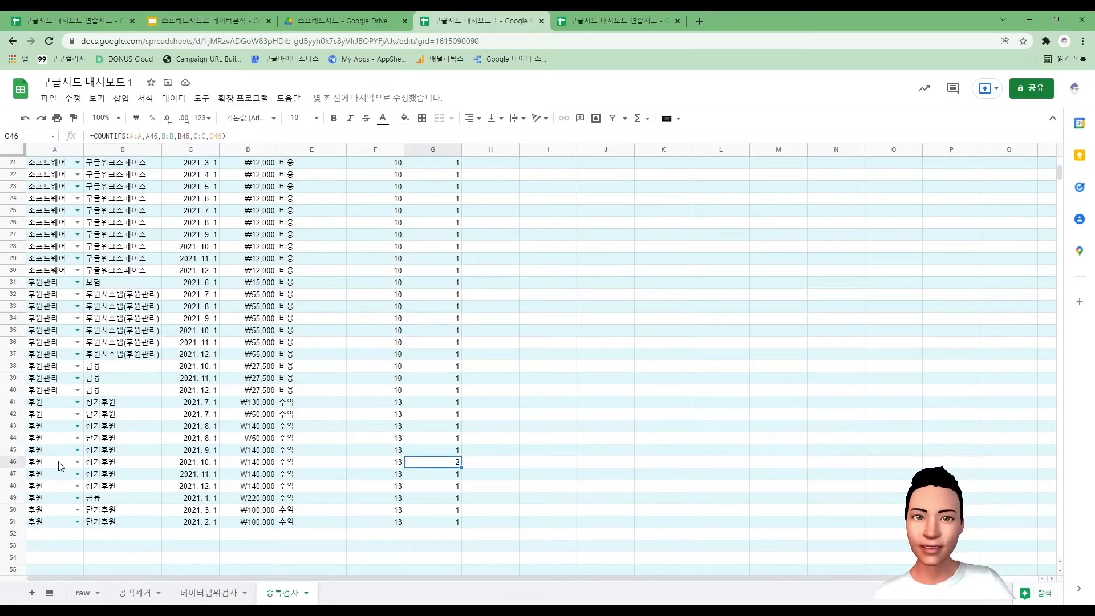
{"action": "left_click_drag", "start_coordinate": [63, 465], "coordinate": [439, 460]}
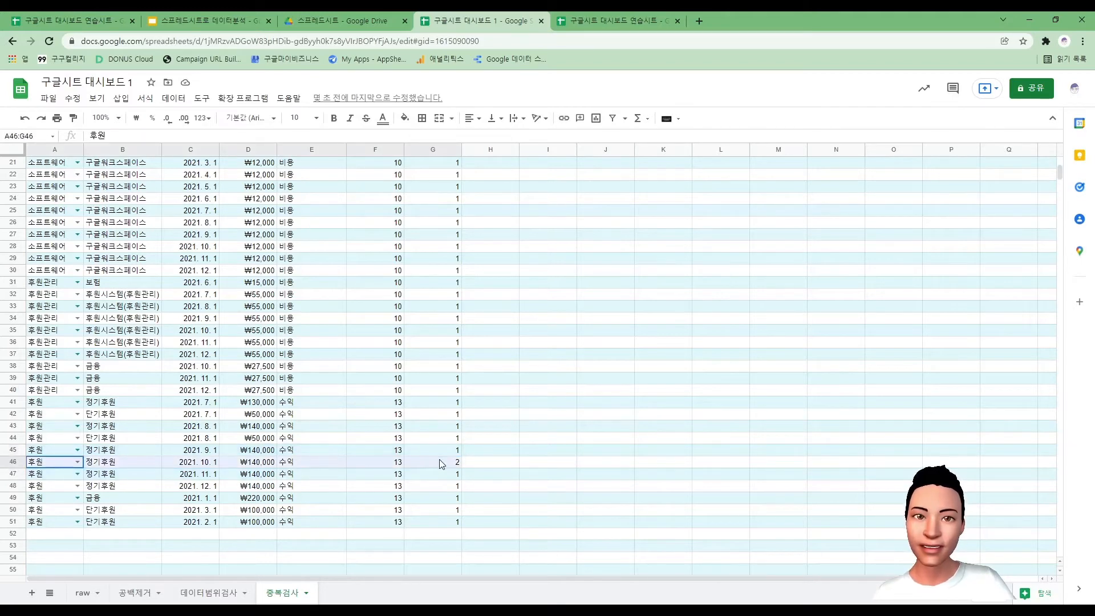
{"action": "left_click", "coordinate": [465, 413]}
{"action": "scroll", "coordinate": [435, 398], "scroll_direction": "up", "scroll_amount": 7}
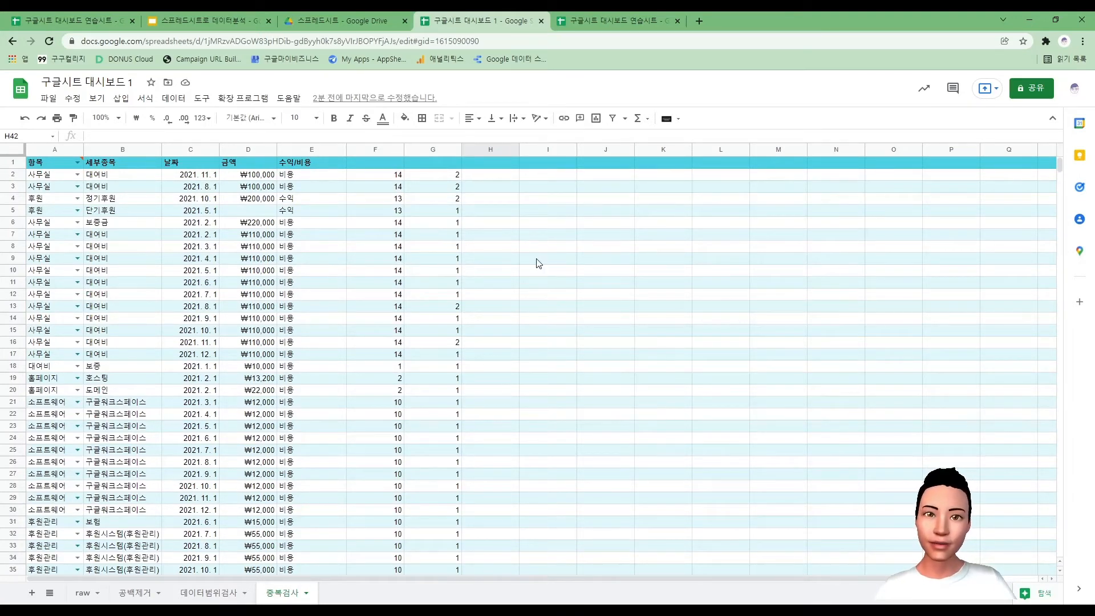
{"action": "left_click", "coordinate": [509, 178]}
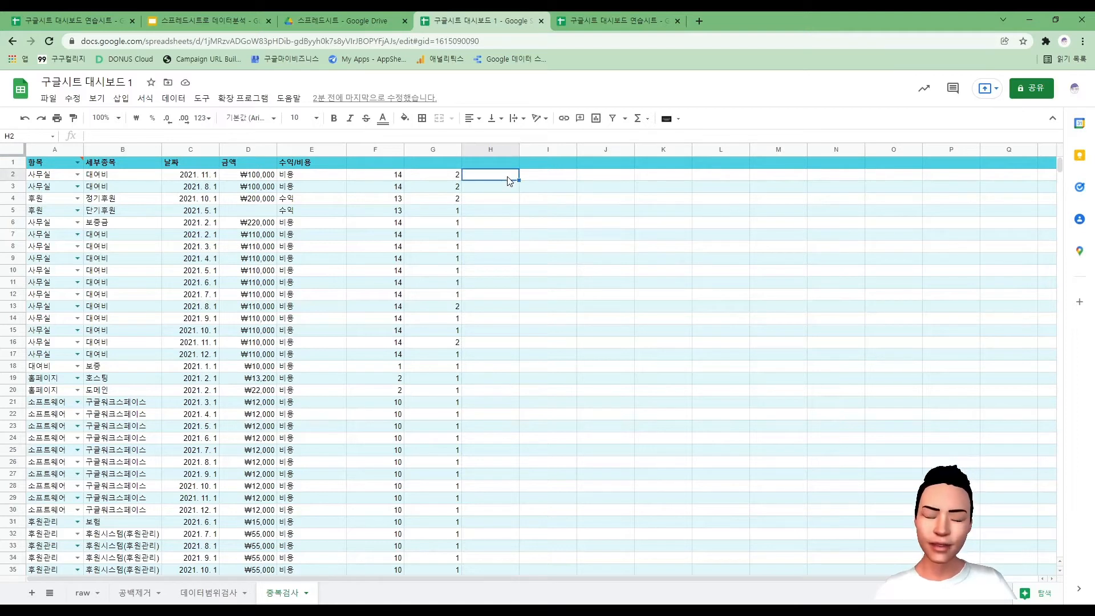
{"action": "type", "text": "=countif"}
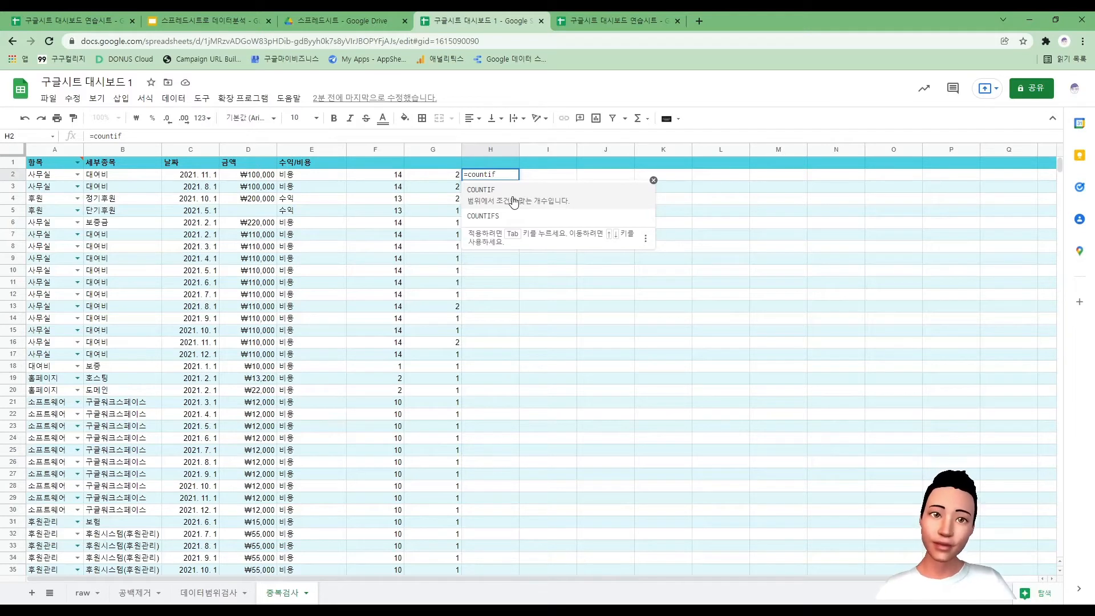
{"action": "key", "text": "BackSpace"}
{"action": "key", "text": "BackSpace"}
{"action": "key", "text": "BackSpace"}
{"action": "key", "text": "BackSpace"}
{"action": "key", "text": "BackSpace"}
{"action": "key", "text": "BackSpace"}
{"action": "key", "text": "BackSpace"}
{"action": "key", "text": "BackSpace"}
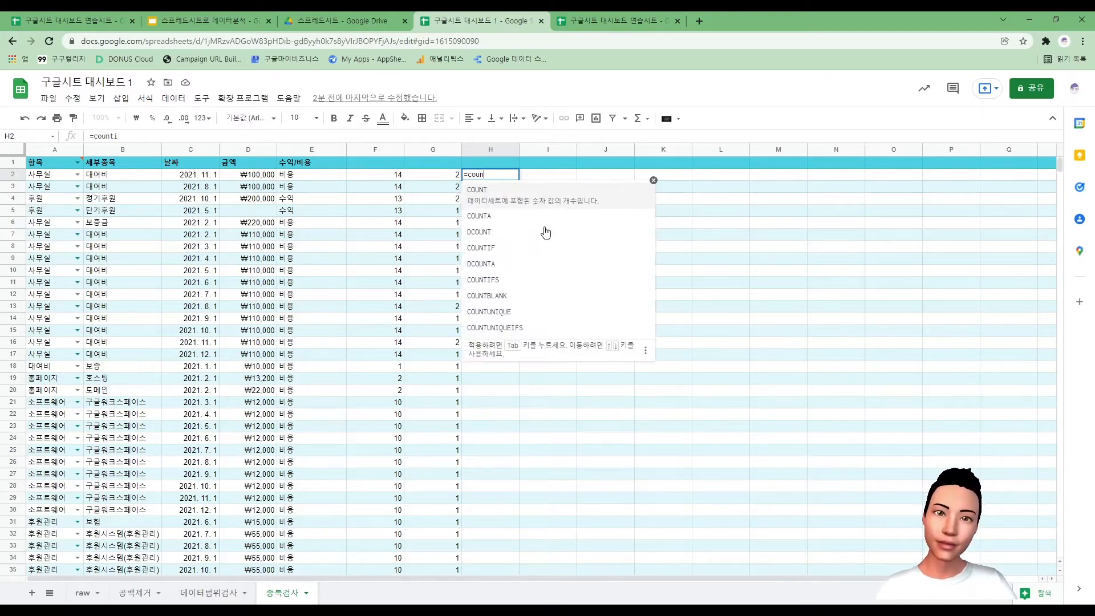
{"action": "left_click", "coordinate": [545, 259]}
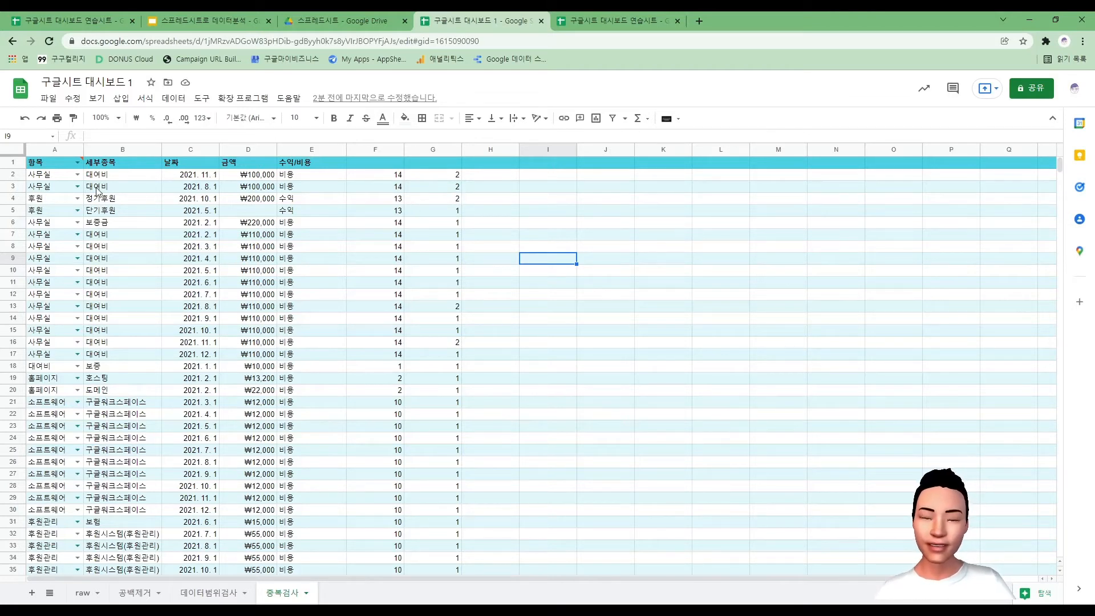
Step: Review the entries in A2:C2 and examine each range and criterion pair of the COUNTIFS formula in G2
{"action": "left_click_drag", "start_coordinate": [167, 174], "coordinate": [57, 174]}
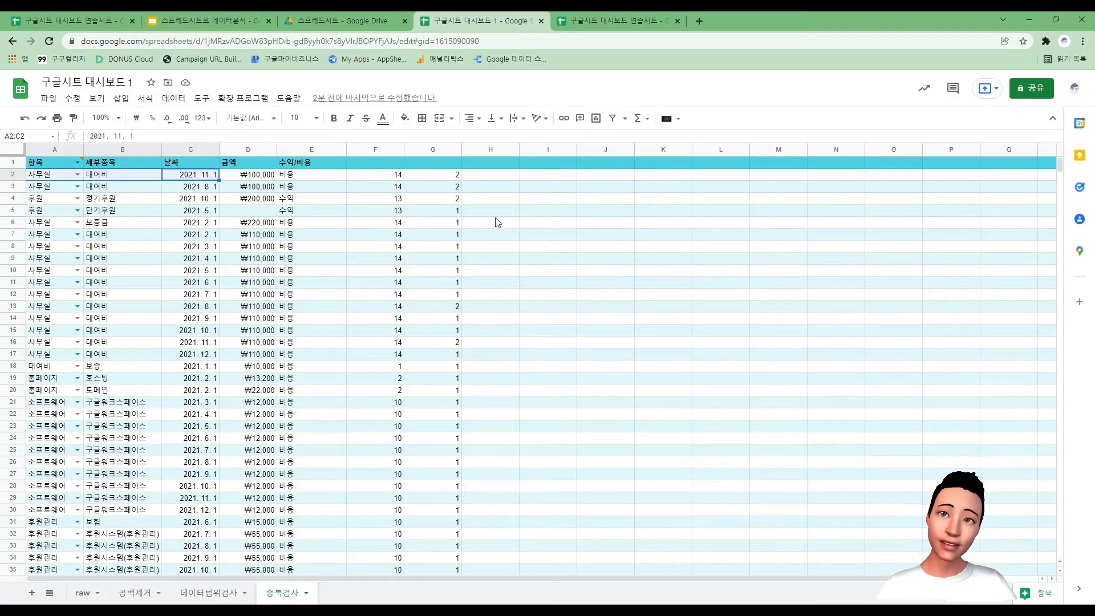
{"action": "left_click", "coordinate": [442, 176]}
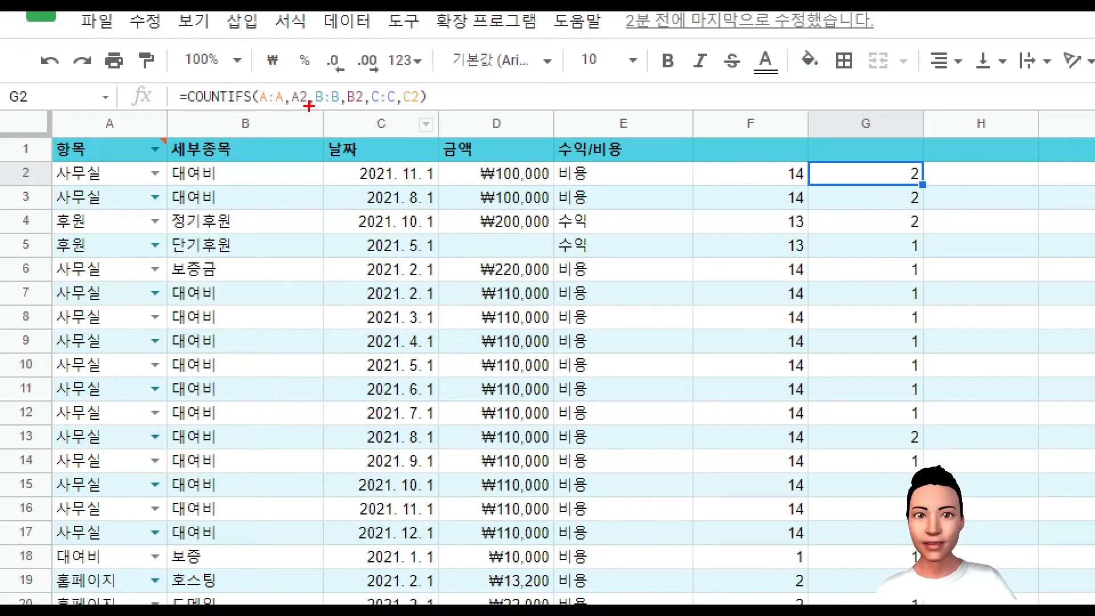
{"action": "mouse_move", "coordinate": [308, 106]}
{"action": "left_mouse_down"}
{"action": "mouse_move", "coordinate": [251, 107]}
{"action": "mouse_move", "coordinate": [252, 82]}
{"action": "mouse_move", "coordinate": [308, 80]}
{"action": "left_mouse_up"}
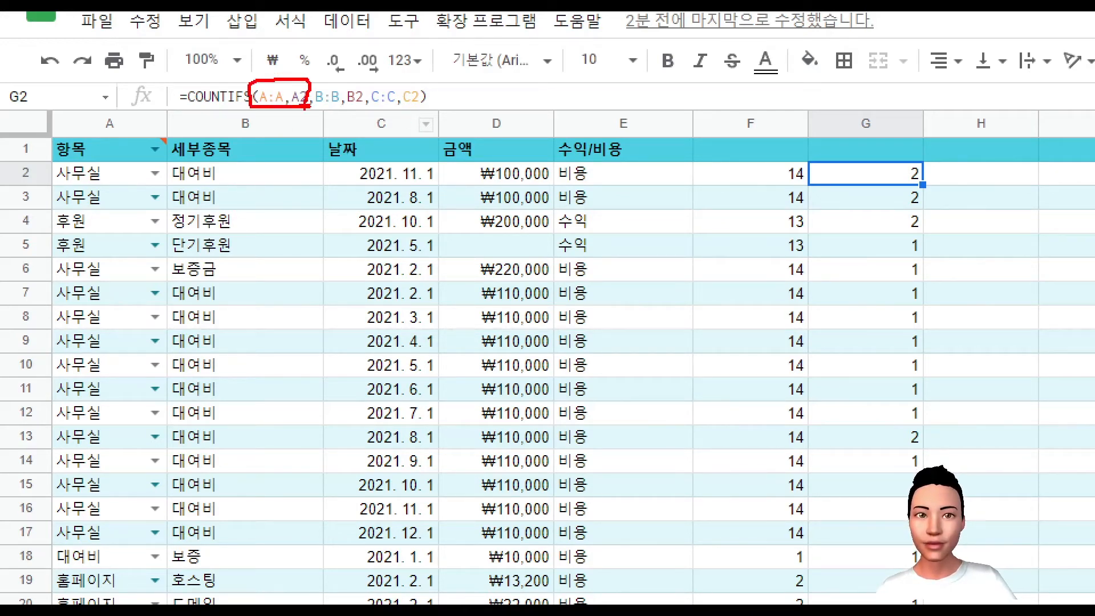
{"action": "mouse_move", "coordinate": [317, 106]}
{"action": "left_mouse_down"}
{"action": "mouse_move", "coordinate": [360, 101]}
{"action": "mouse_move", "coordinate": [341, 73]}
{"action": "mouse_move", "coordinate": [357, 103]}
{"action": "mouse_move", "coordinate": [373, 106]}
{"action": "mouse_move", "coordinate": [383, 81]}
{"action": "mouse_move", "coordinate": [433, 96]}
{"action": "mouse_move", "coordinate": [418, 106]}
{"action": "left_mouse_up"}
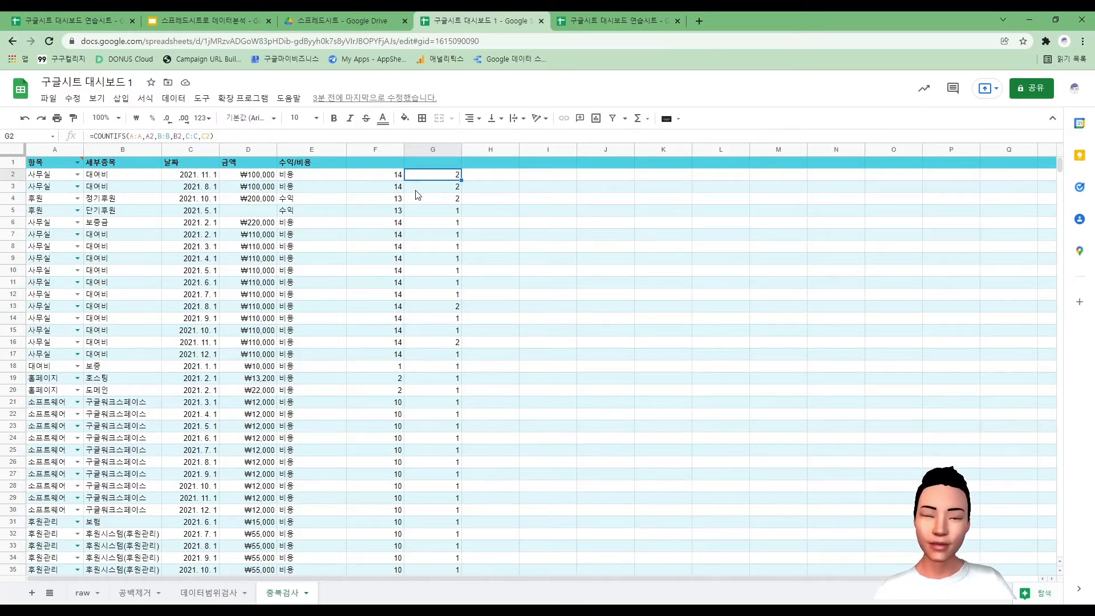
Step: Delete the helper count columns F and G from the 중복검사 sheet
{"action": "left_click_drag", "start_coordinate": [376, 148], "coordinate": [428, 148]}
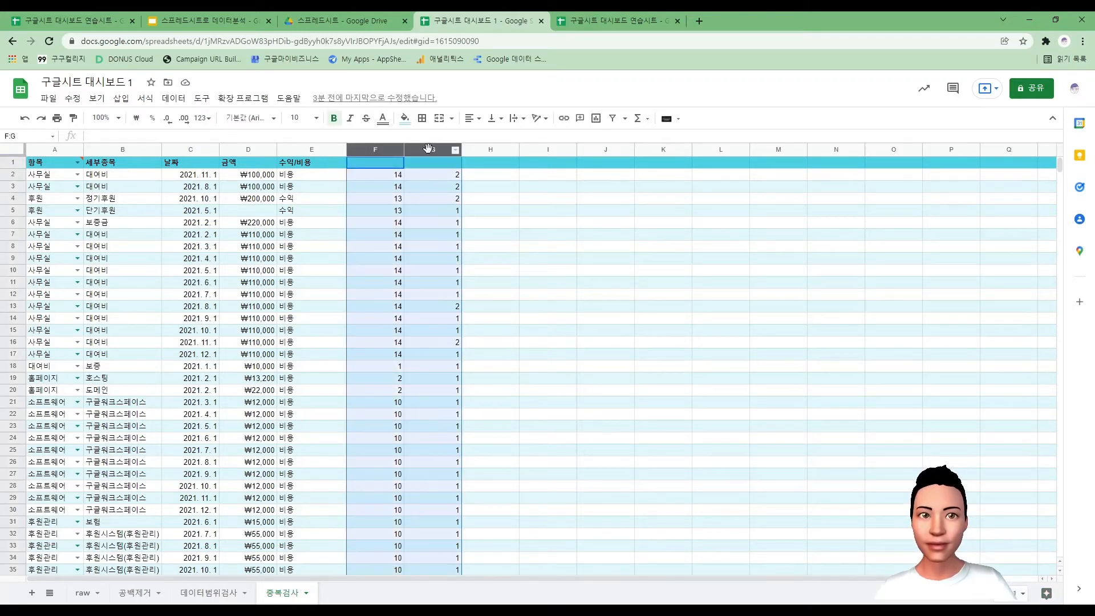
{"action": "right_click", "coordinate": [428, 148]}
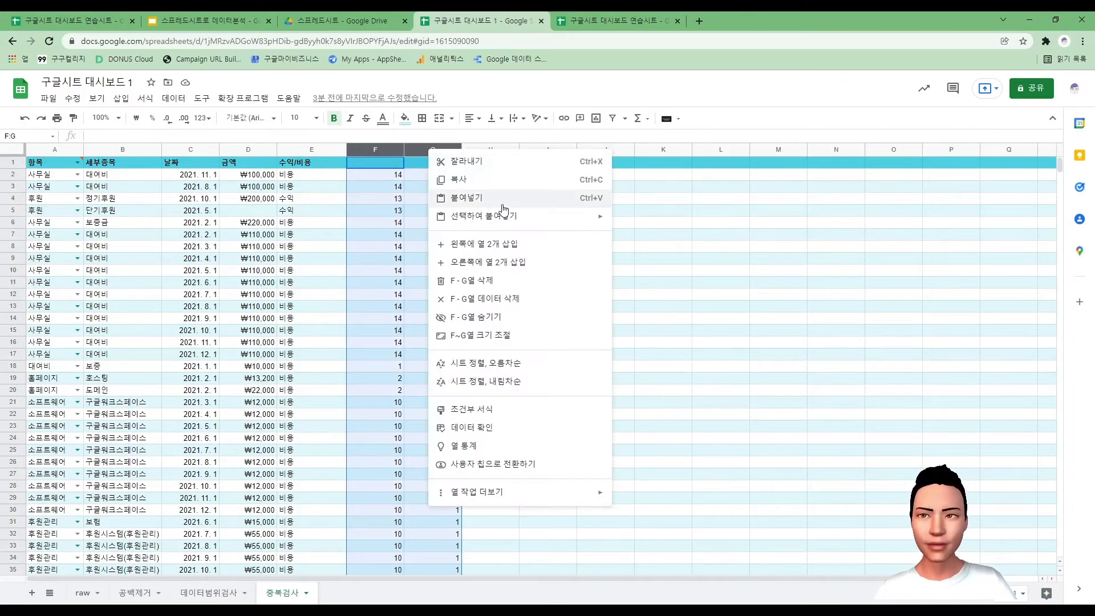
{"action": "left_click", "coordinate": [526, 280]}
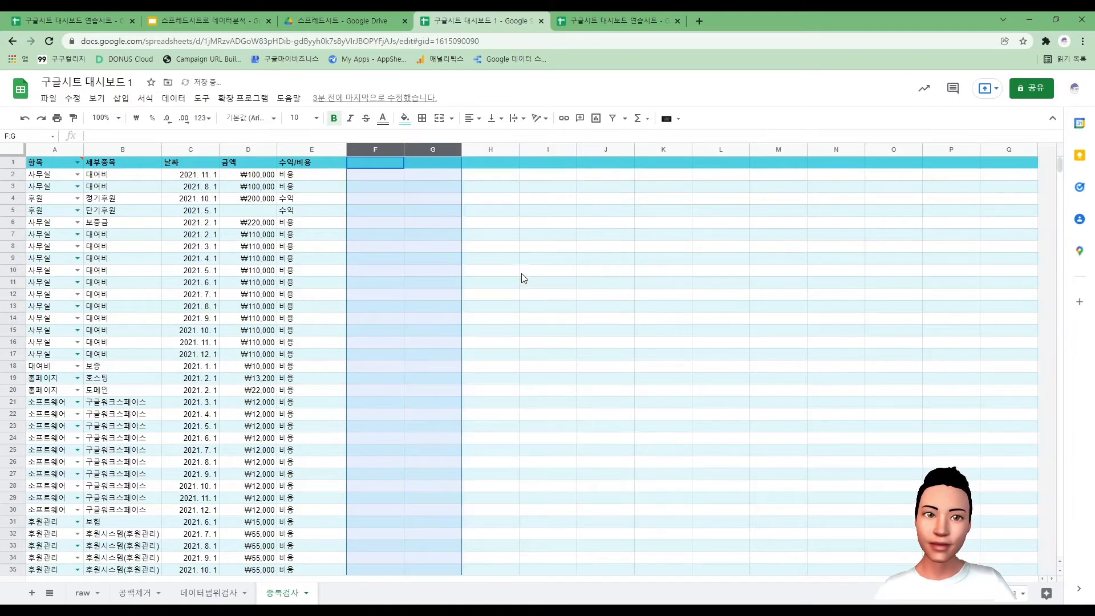
{"action": "left_click", "coordinate": [606, 282]}
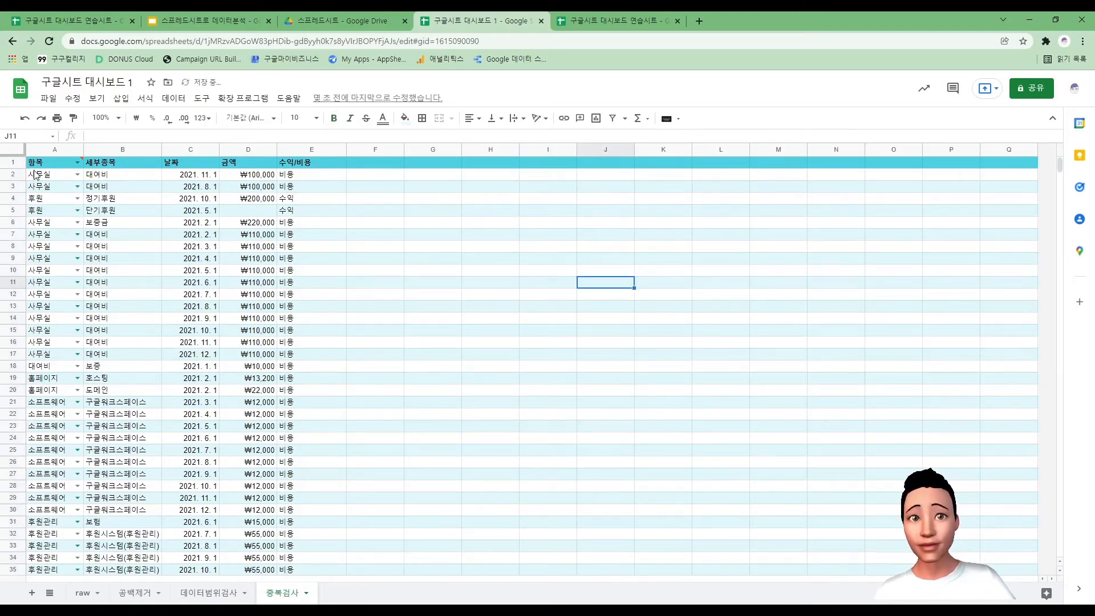
Step: Select the data range A1:E51 and open the duplicate removal settings (중복 항목 삭제) for it
{"action": "left_click_drag", "start_coordinate": [38, 165], "coordinate": [323, 272]}
{"action": "scroll", "coordinate": [323, 272], "scroll_direction": "up", "scroll_amount": 11}
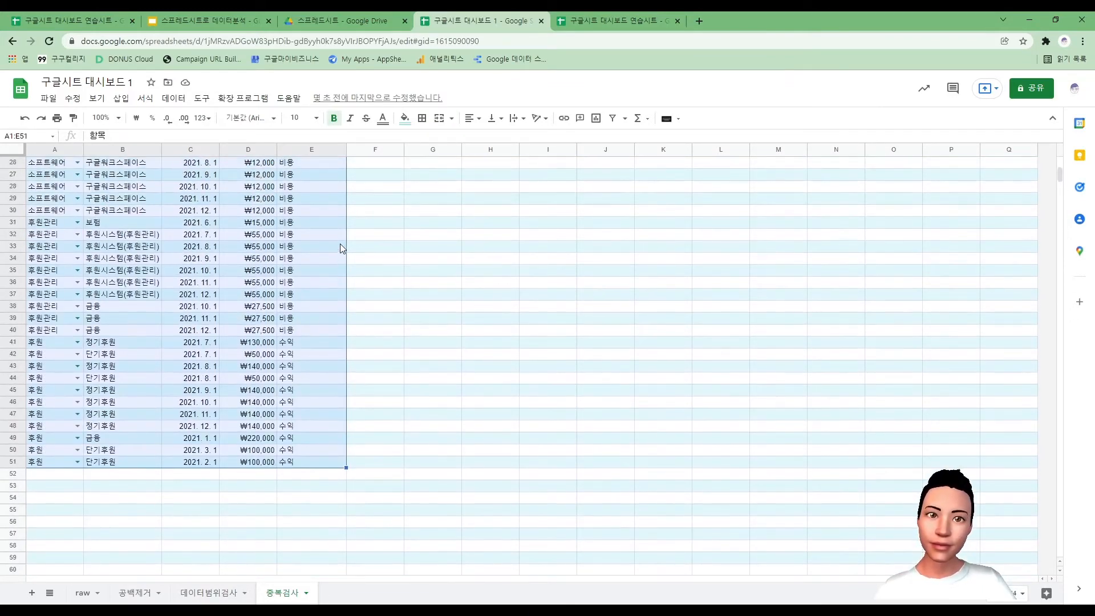
{"action": "scroll", "coordinate": [342, 228], "scroll_direction": "up", "scroll_amount": 3}
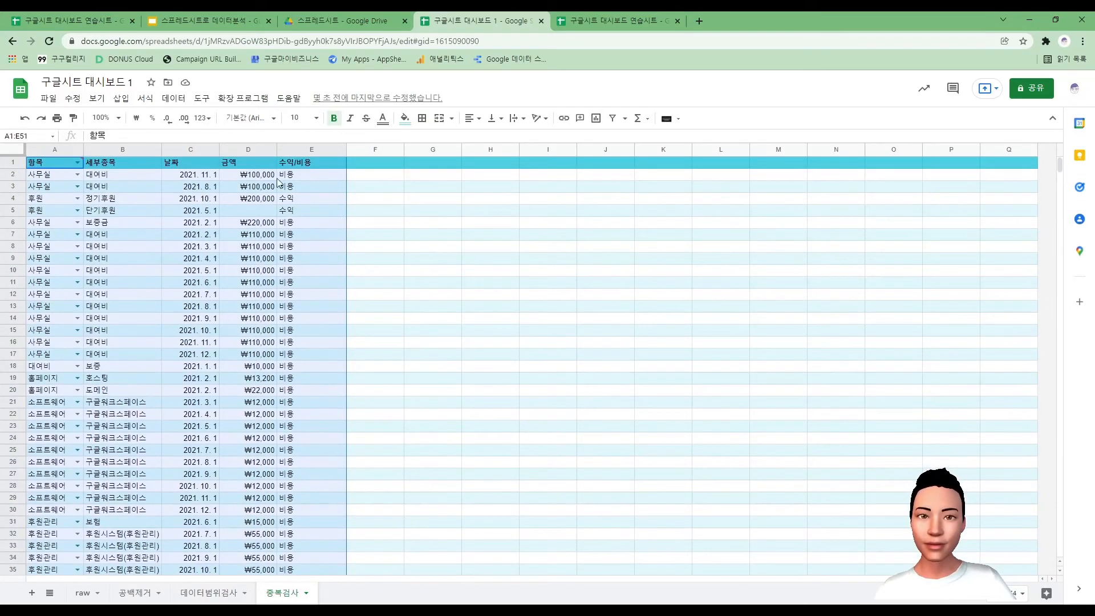
{"action": "left_click", "coordinate": [182, 100]}
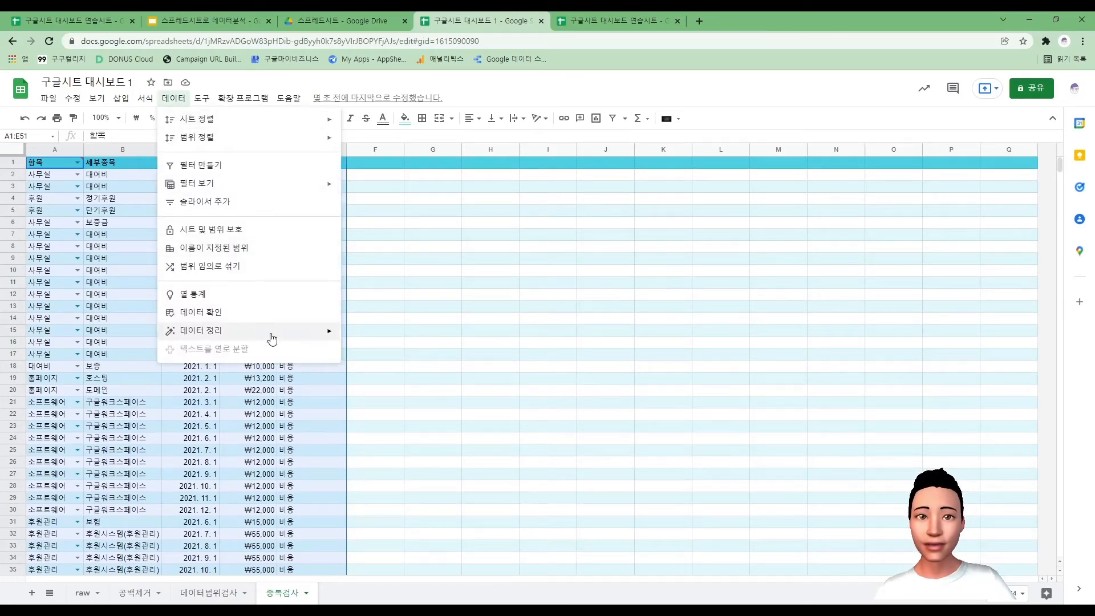
{"action": "mouse_move", "coordinate": [287, 332]}
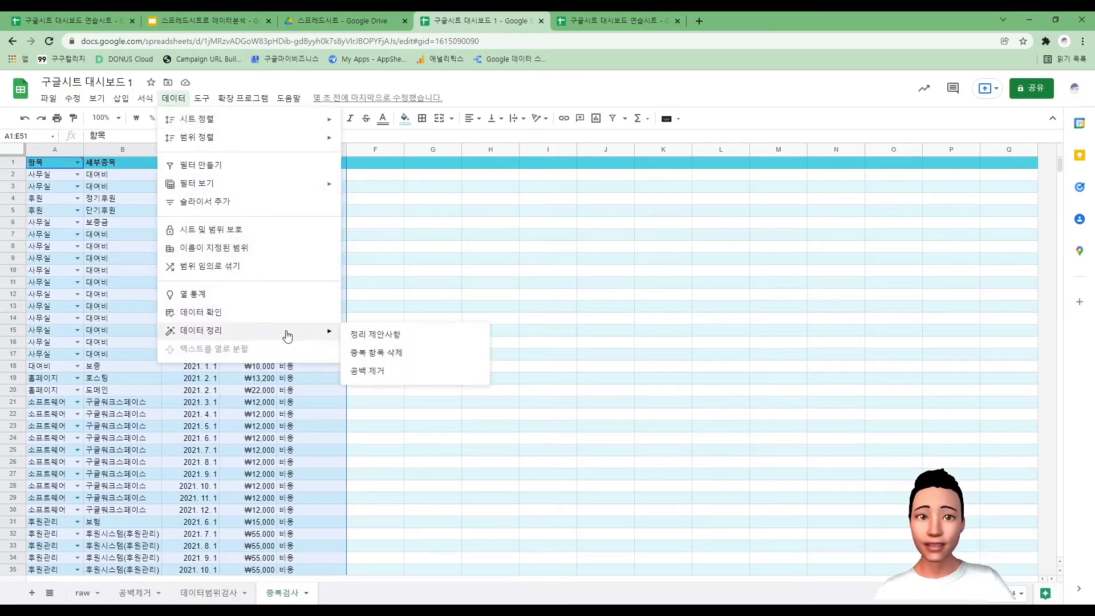
{"action": "left_click", "coordinate": [394, 354]}
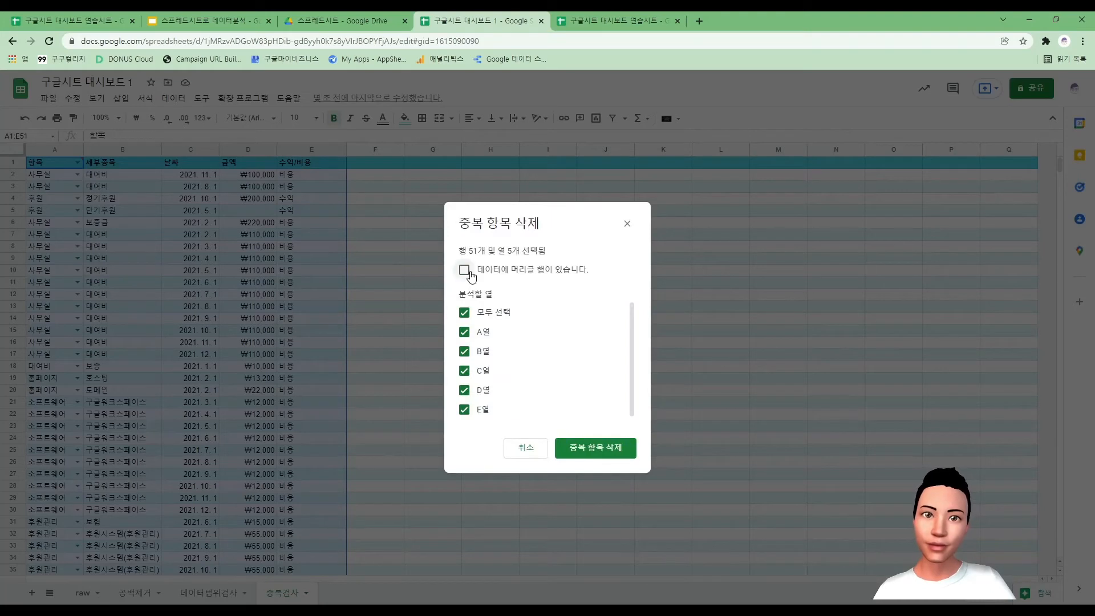
Step: Remove the duplicate rows, treating the first row as a header and comparing only the columns 항목, 세부종목 and 날짜
{"action": "left_click", "coordinate": [464, 270]}
{"action": "left_click", "coordinate": [465, 313]}
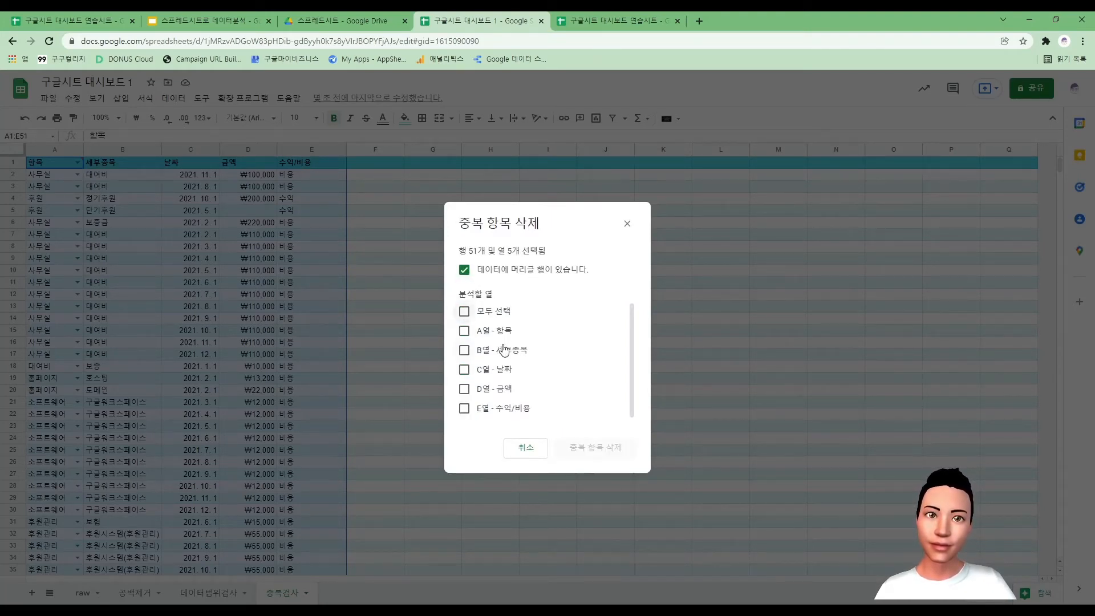
{"action": "left_click", "coordinate": [464, 332]}
{"action": "left_click", "coordinate": [464, 350]}
{"action": "left_click", "coordinate": [464, 369]}
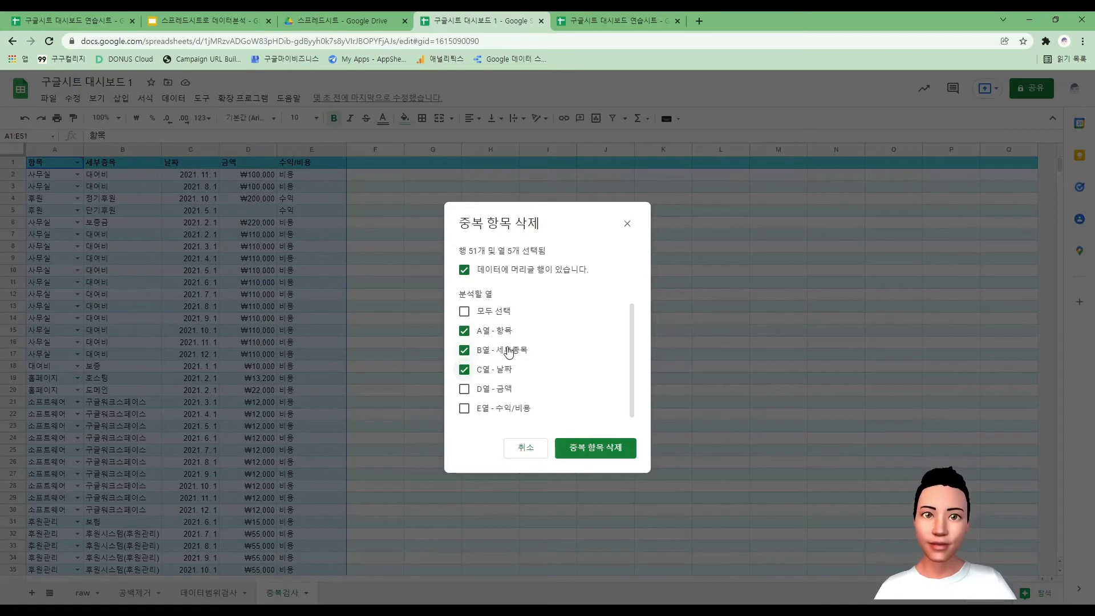
{"action": "left_click", "coordinate": [606, 449]}
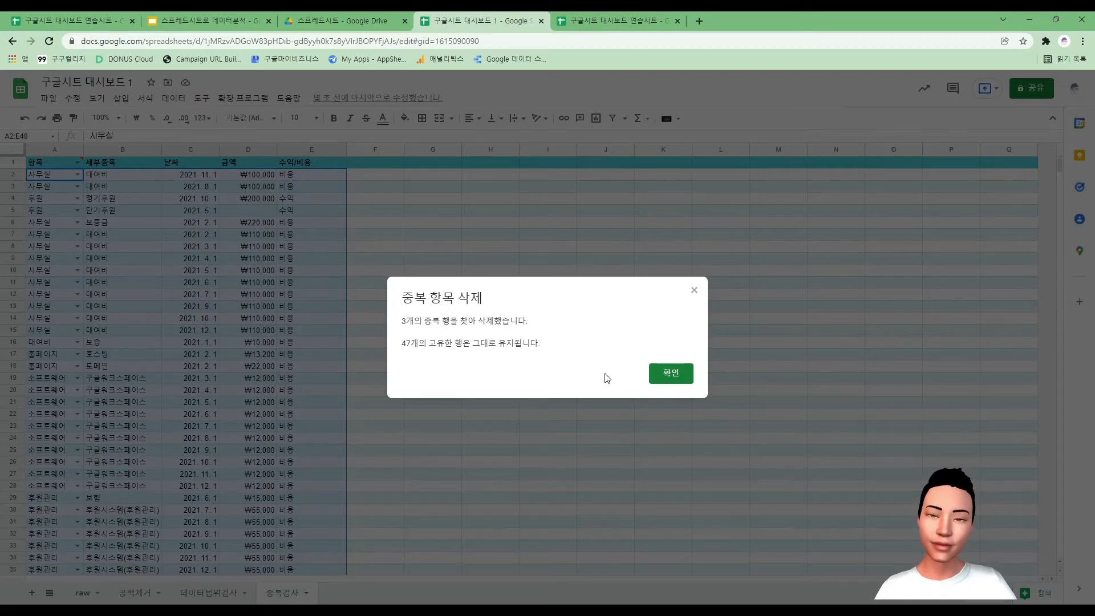
{"action": "left_click", "coordinate": [669, 377]}
{"action": "left_click", "coordinate": [433, 379]}
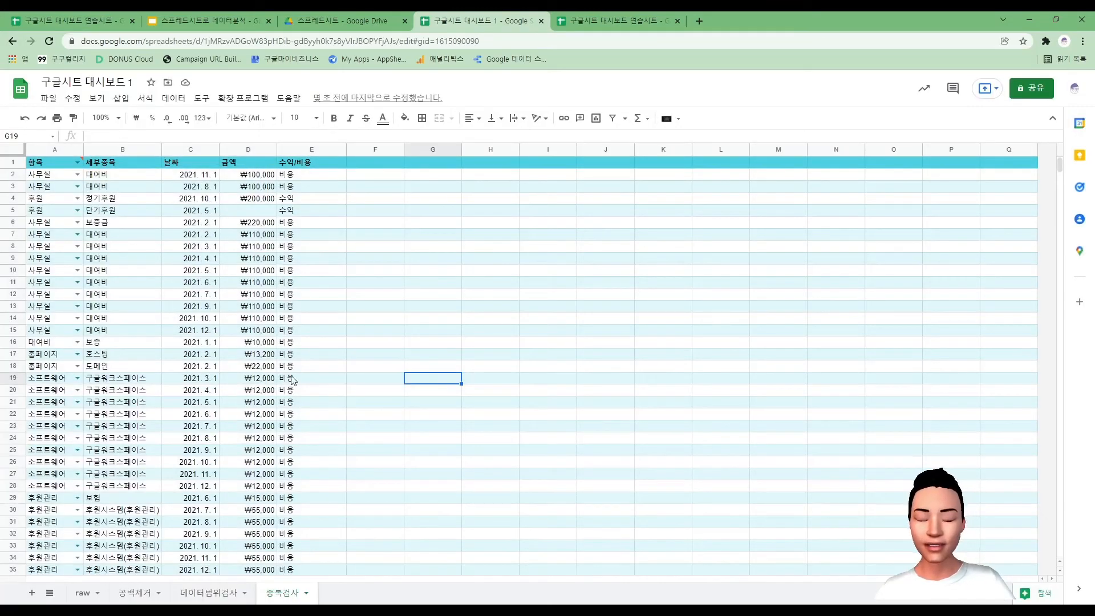
{"action": "scroll", "coordinate": [204, 354], "scroll_direction": "down", "scroll_amount": 1}
{"action": "scroll", "coordinate": [229, 363], "scroll_direction": "up", "scroll_amount": 1}
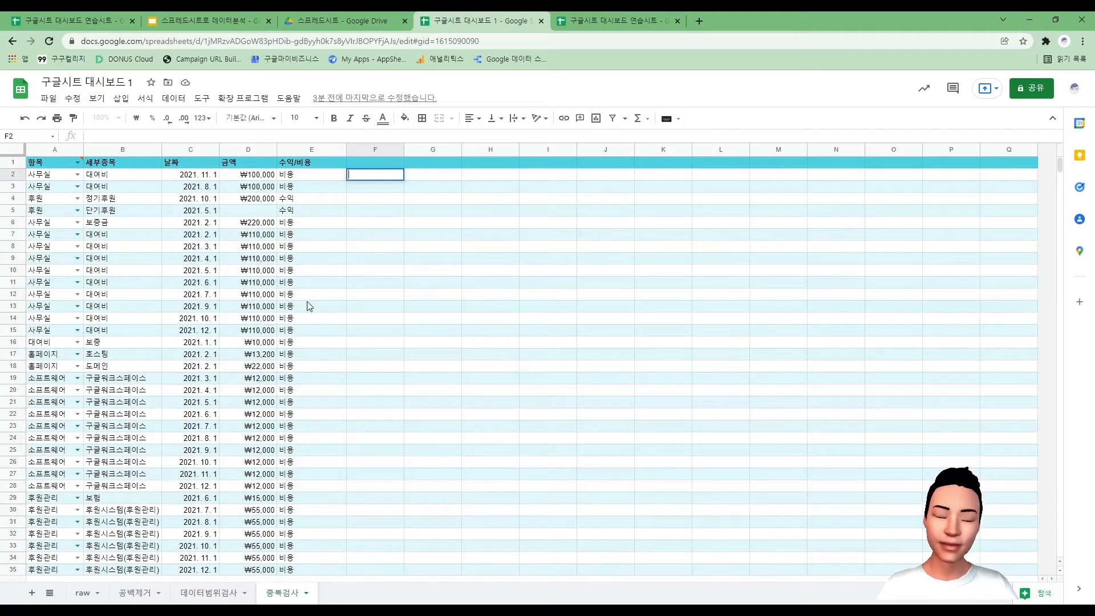
Step: Duplicate the 중복검사 sheet and rename the copy 비어있는값검사
{"action": "right_click", "coordinate": [281, 595]}
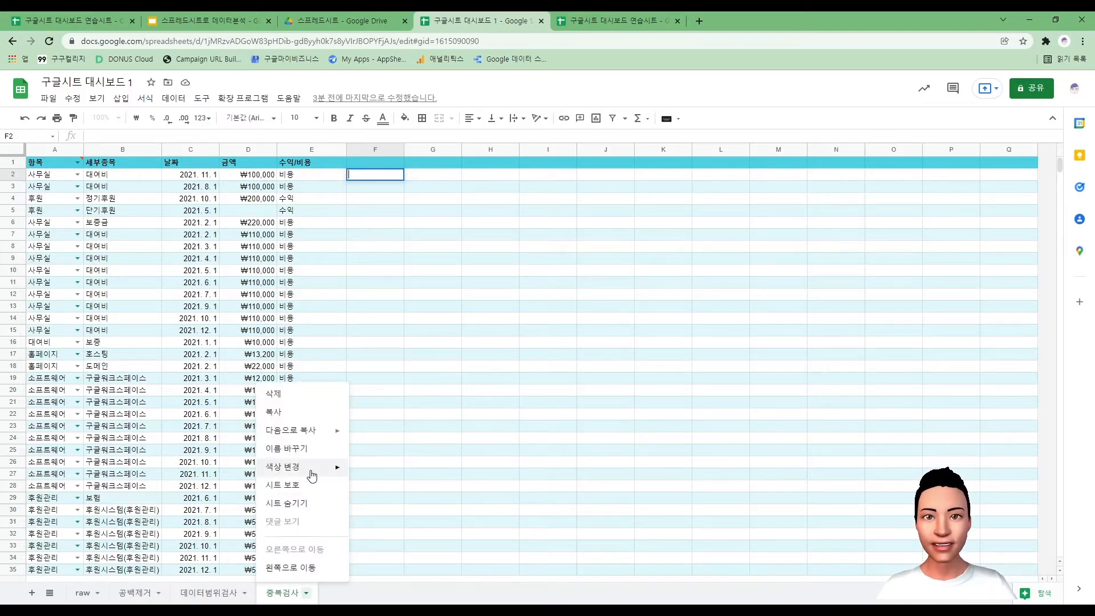
{"action": "left_click", "coordinate": [311, 421]}
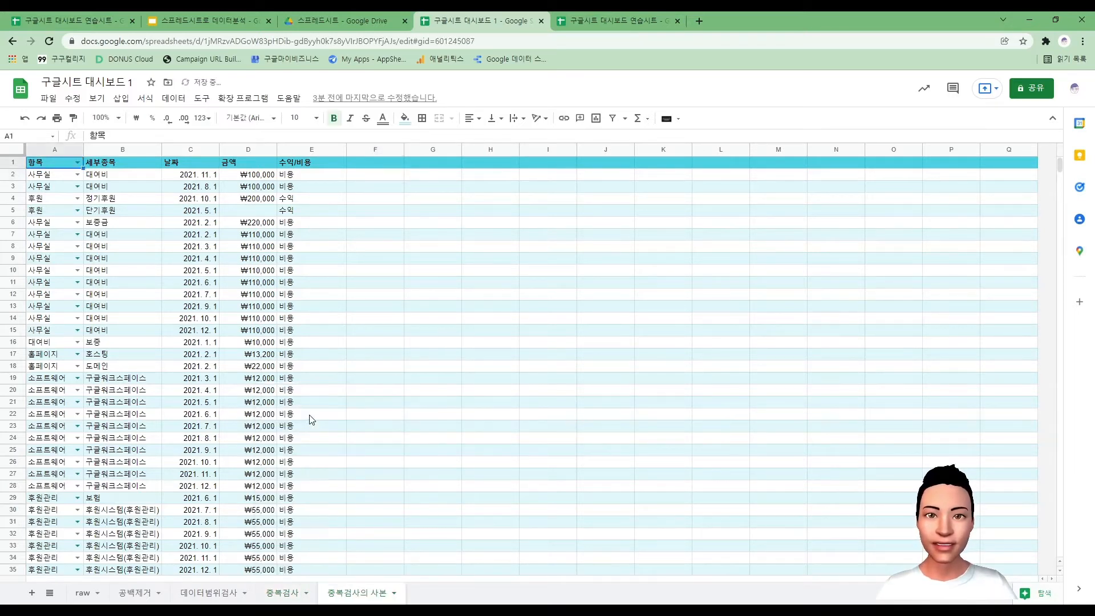
{"action": "right_click", "coordinate": [278, 597]}
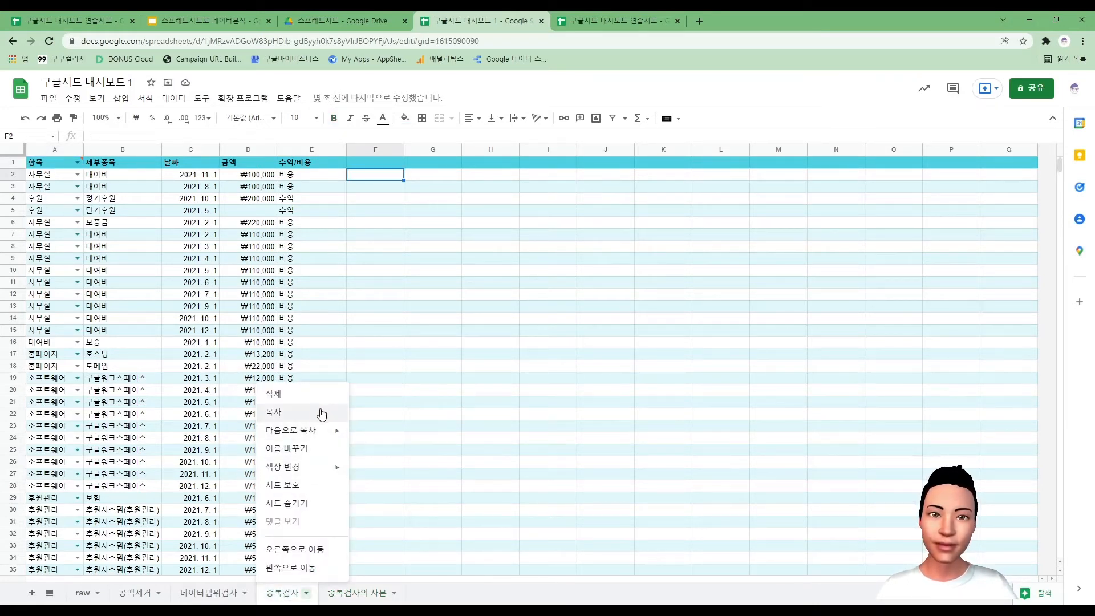
{"action": "double_click", "coordinate": [374, 593]}
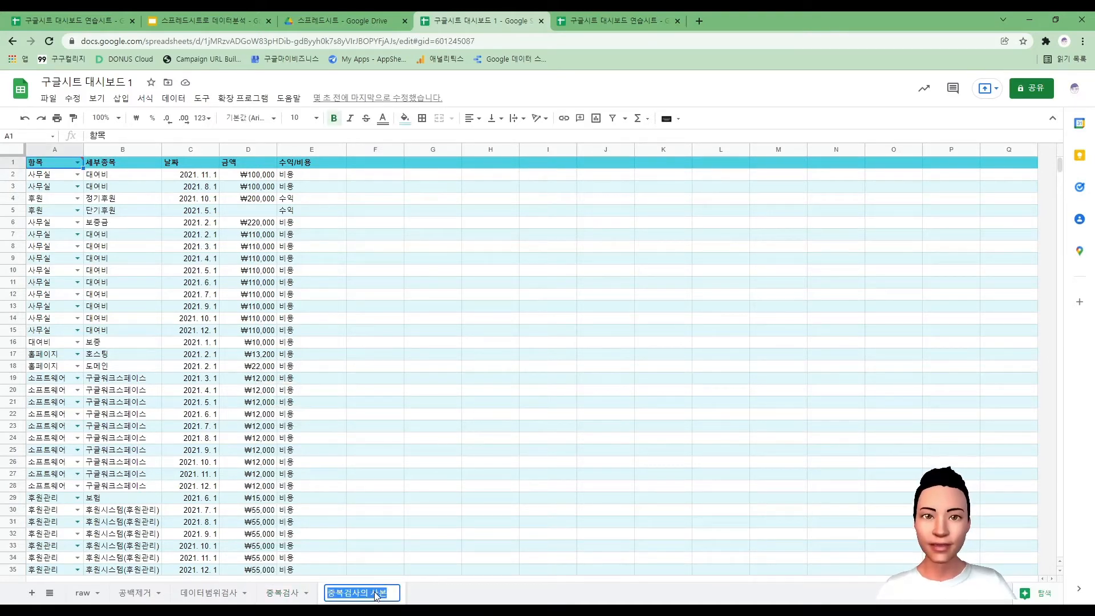
{"action": "key", "text": "BackSpace"}
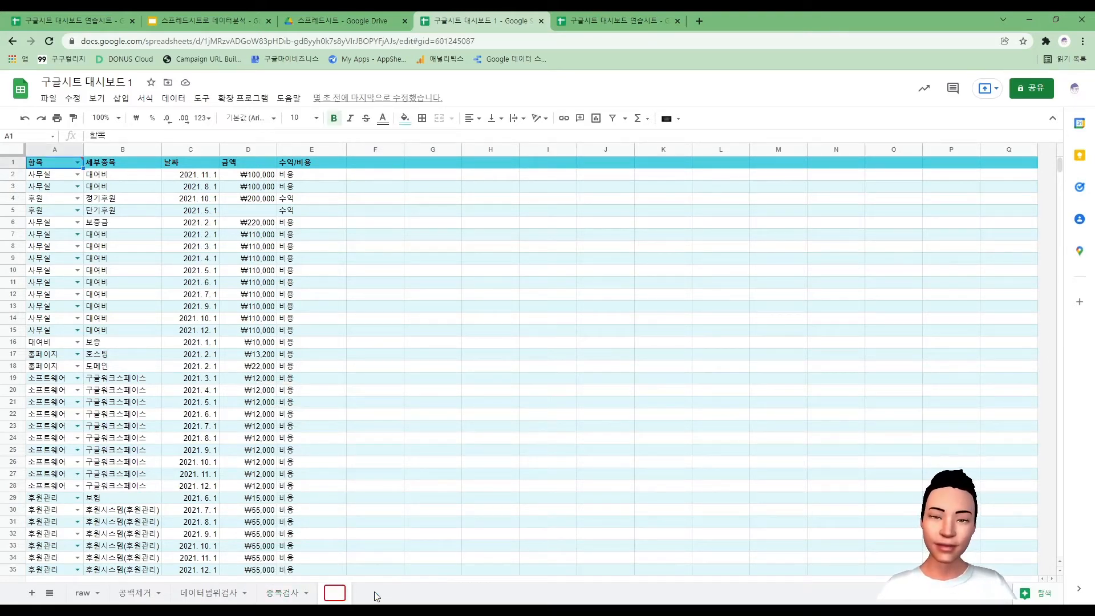
{"action": "type", "text": "비어있는개"}
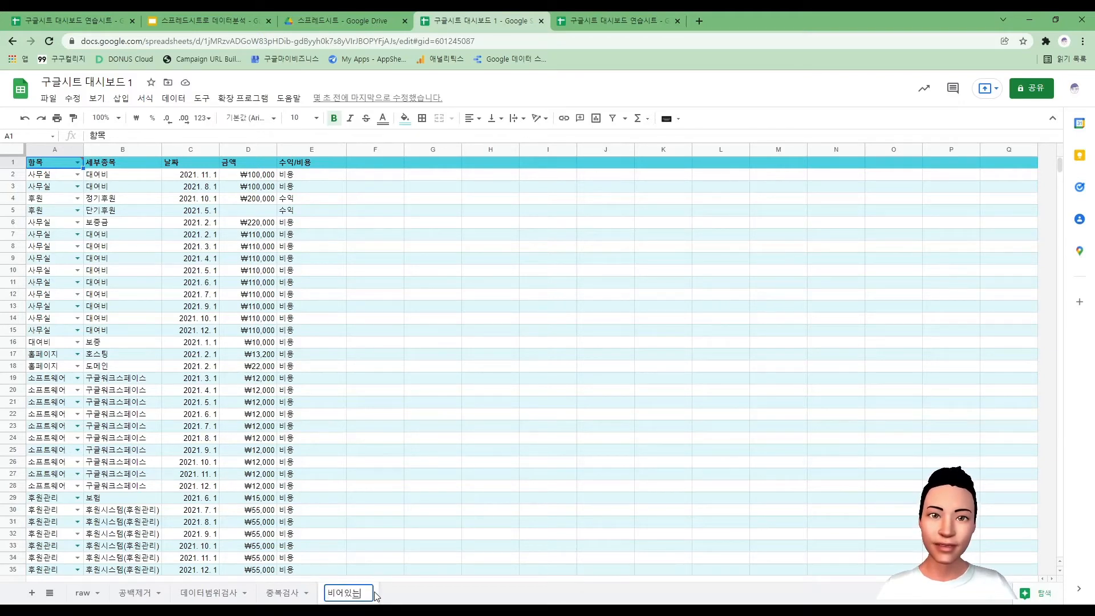
{"action": "type", "text": "검사"}
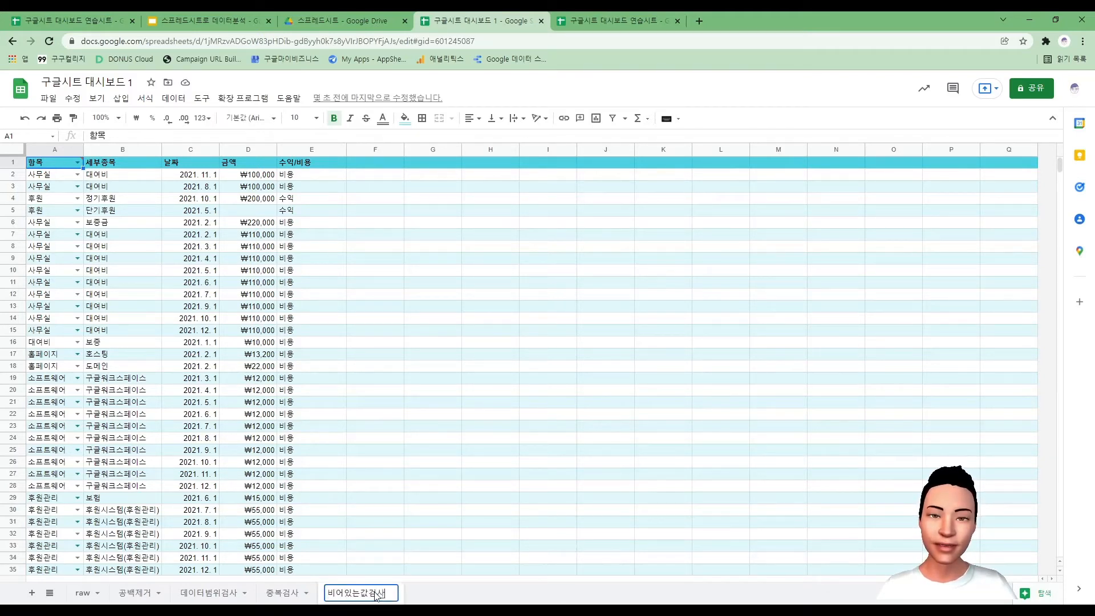
{"action": "key", "text": "Return"}
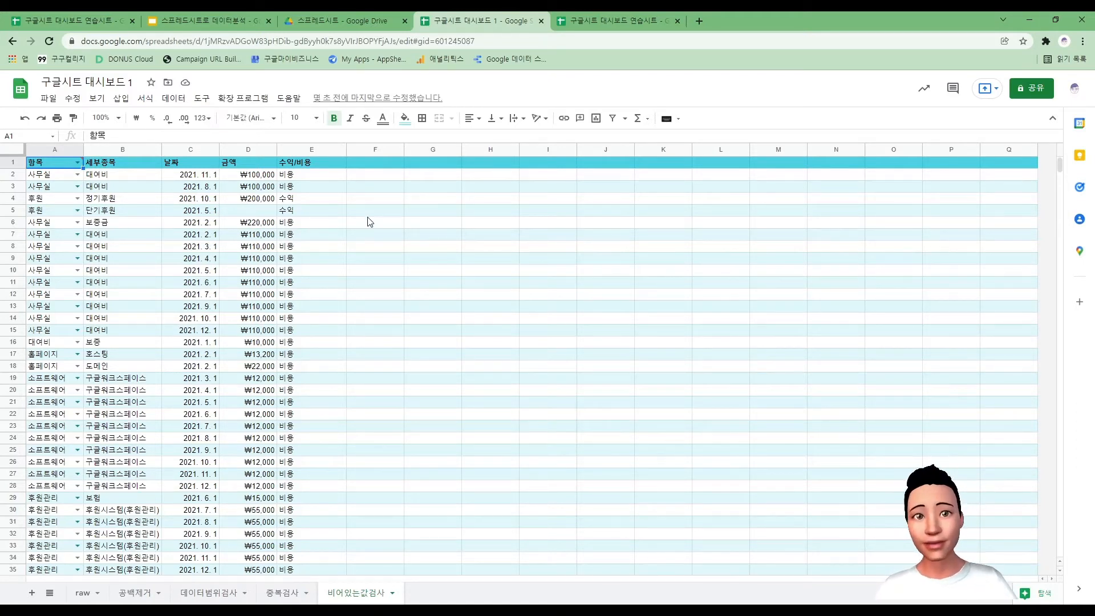
Step: Enter the formula =ISBLANK(D2) in F2 of the 비어있는값검사 sheet to test the amount for a blank
{"action": "left_click", "coordinate": [386, 179]}
{"action": "type", "text": "=is"}
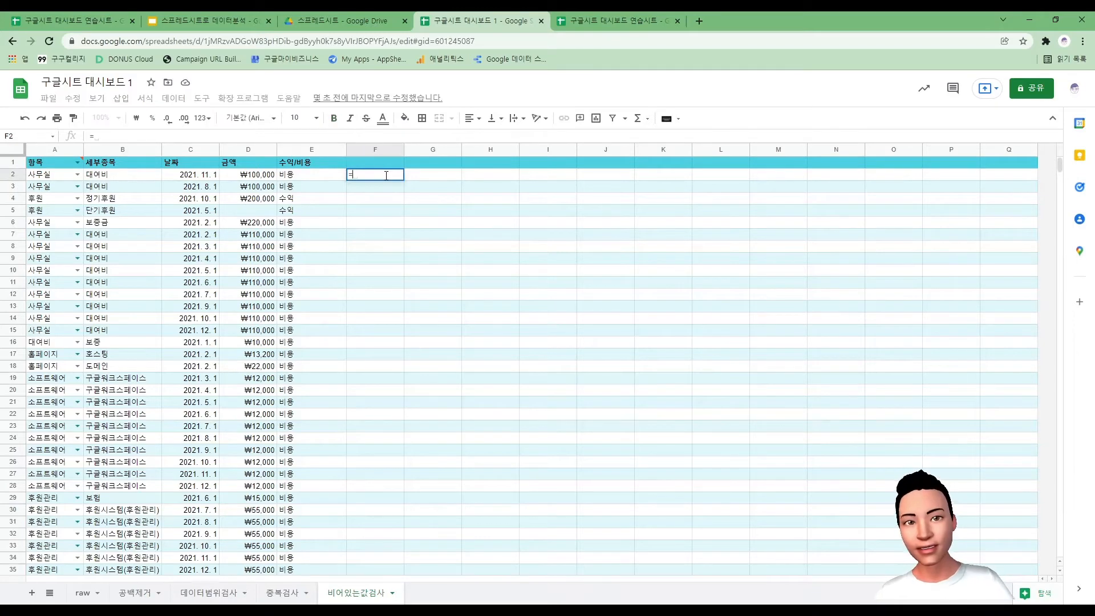
{"action": "type", "text": "bl"}
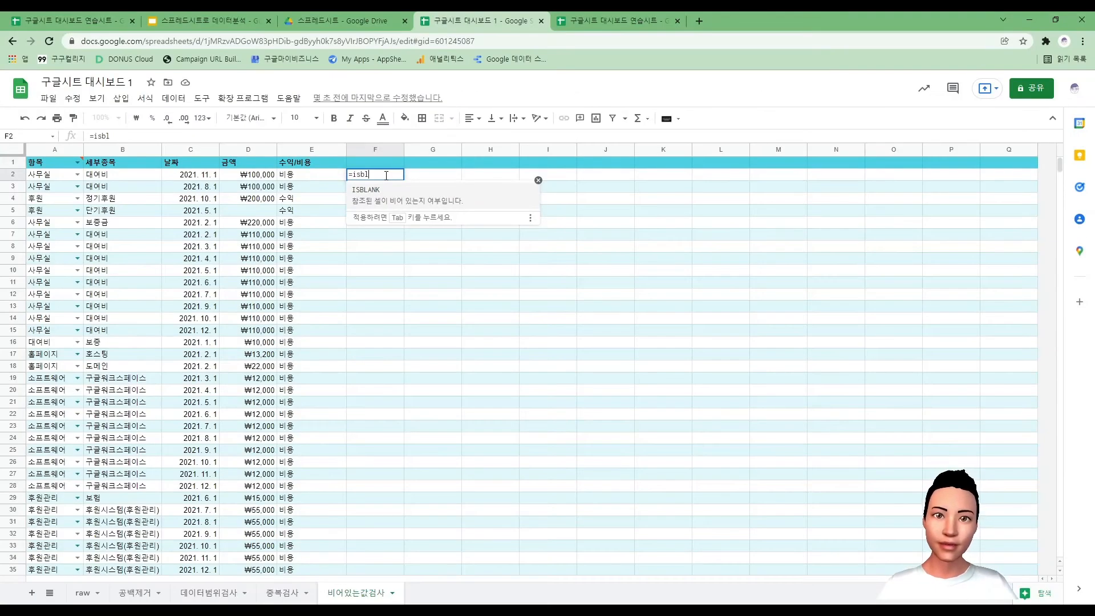
{"action": "key", "text": "Tab"}
{"action": "key", "text": "Left"}
{"action": "key", "text": "Left"}
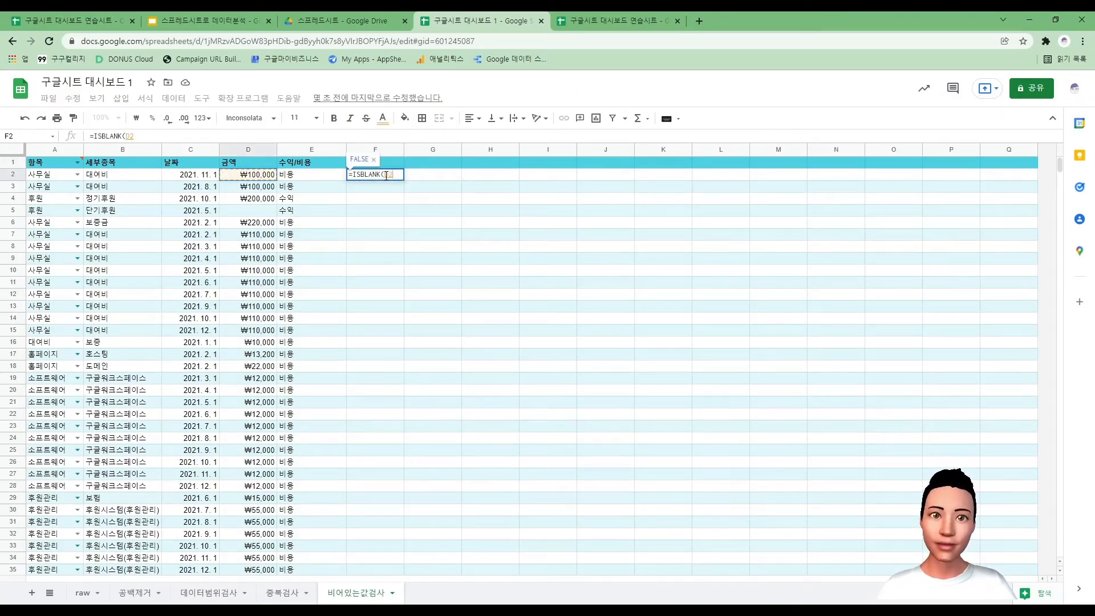
{"action": "type", "text": ")"}
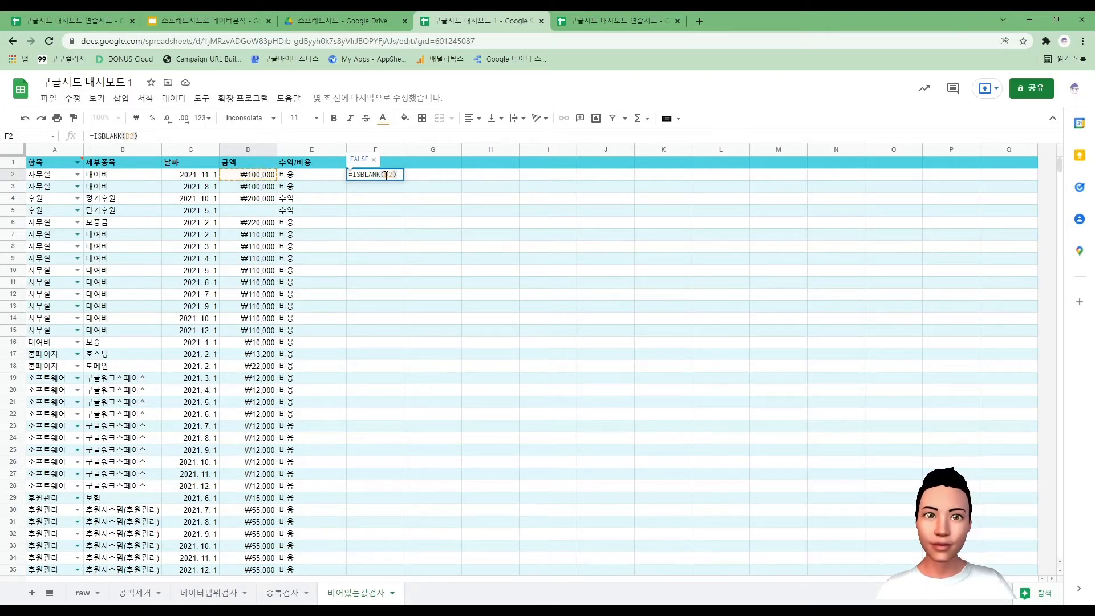
{"action": "key", "text": "Return"}
{"action": "left_click", "coordinate": [386, 175]}
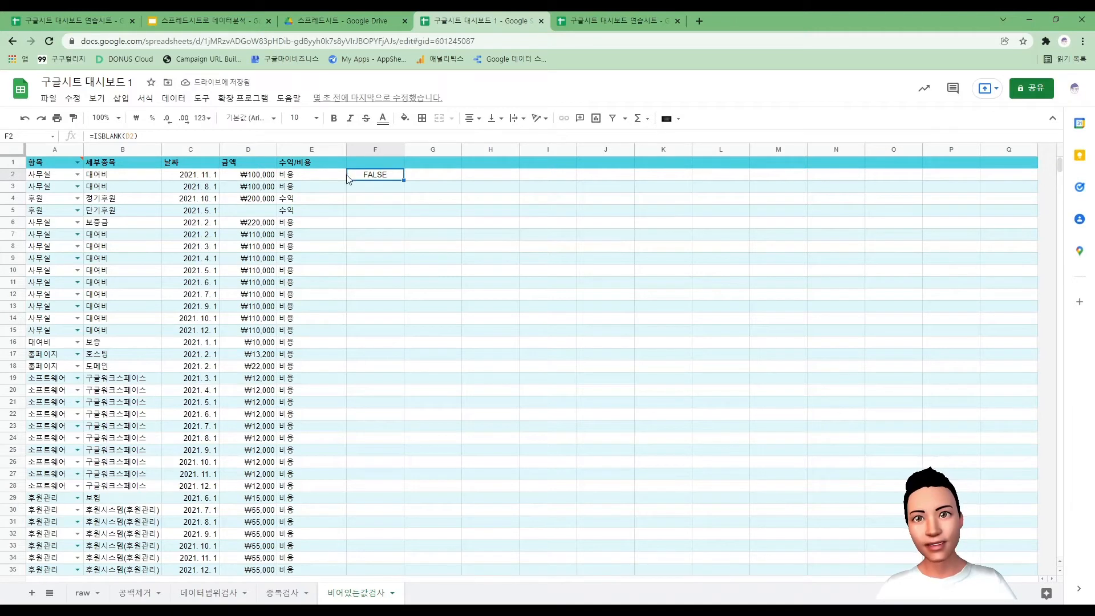
Step: Fill the ISBLANK formula from F2 down to F48 and check the result for the row with the missing amount
{"action": "double_click", "coordinate": [403, 179]}
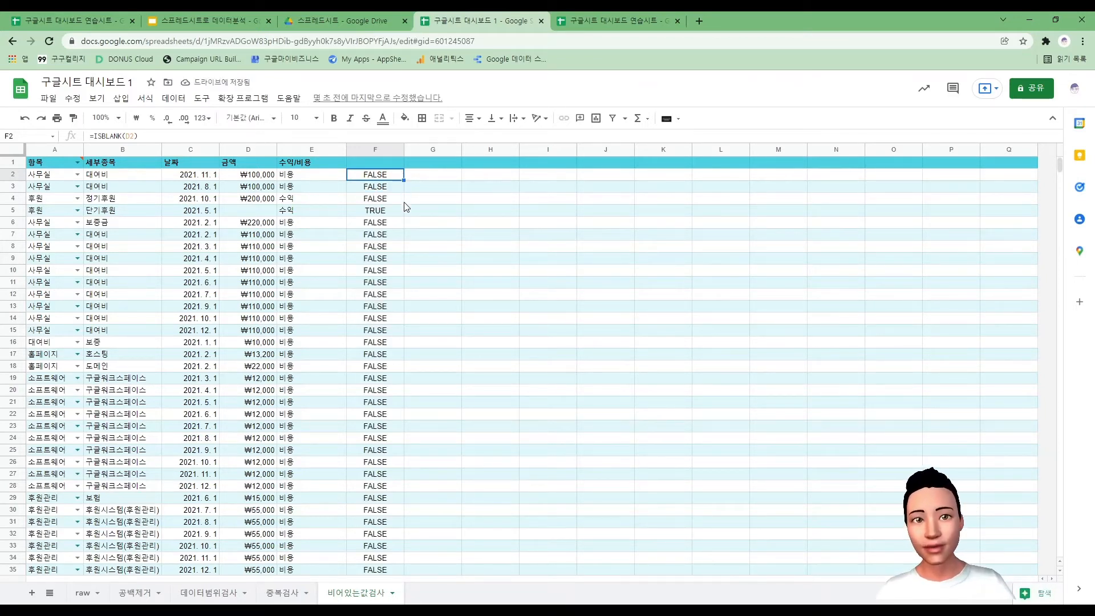
{"action": "scroll", "coordinate": [392, 307], "scroll_direction": "down", "scroll_amount": 1}
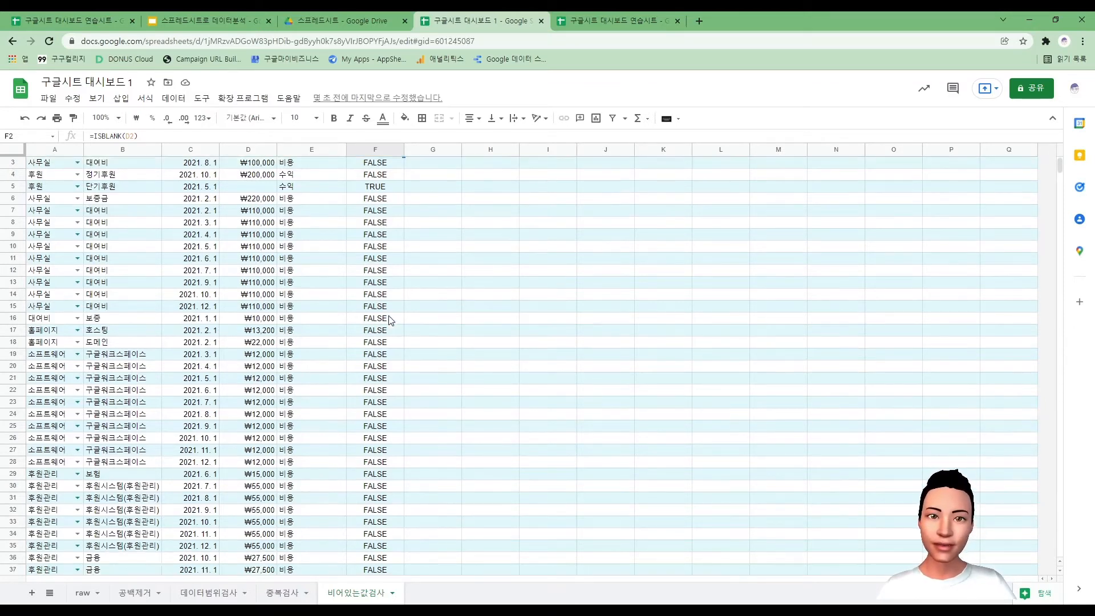
{"action": "scroll", "coordinate": [388, 285], "scroll_direction": "up", "scroll_amount": 1}
{"action": "left_click", "coordinate": [383, 214]}
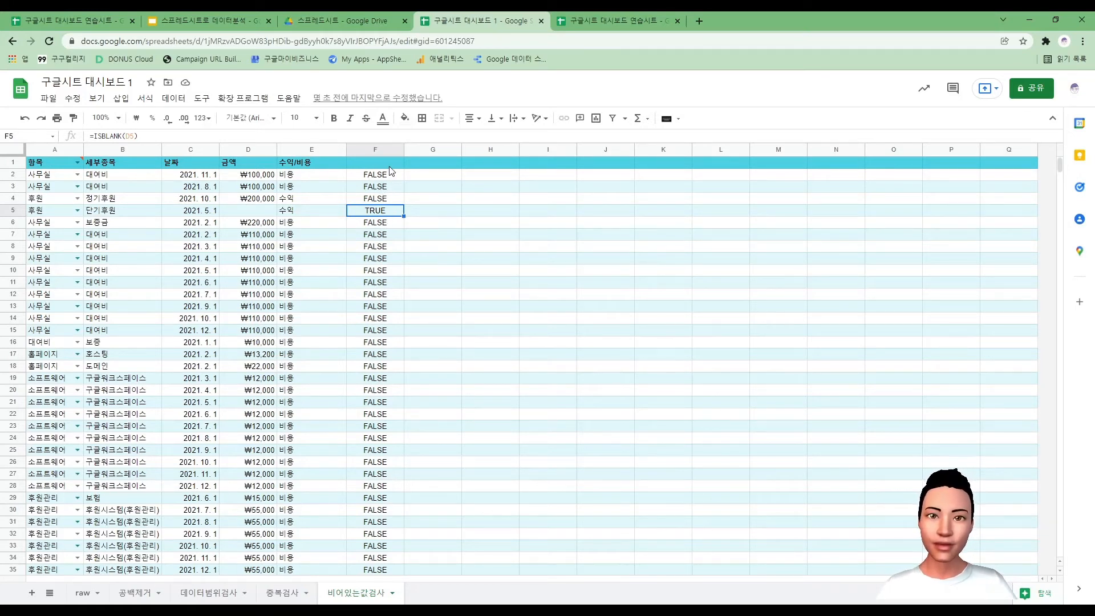
Step: Select the results in F2:F48 and open the conditional formatting rules (조건부 서식) for that range
{"action": "left_click_drag", "start_coordinate": [392, 180], "coordinate": [389, 418]}
{"action": "scroll", "coordinate": [487, 432], "scroll_direction": "up", "scroll_amount": 2}
{"action": "scroll", "coordinate": [487, 432], "scroll_direction": "up", "scroll_amount": 10}
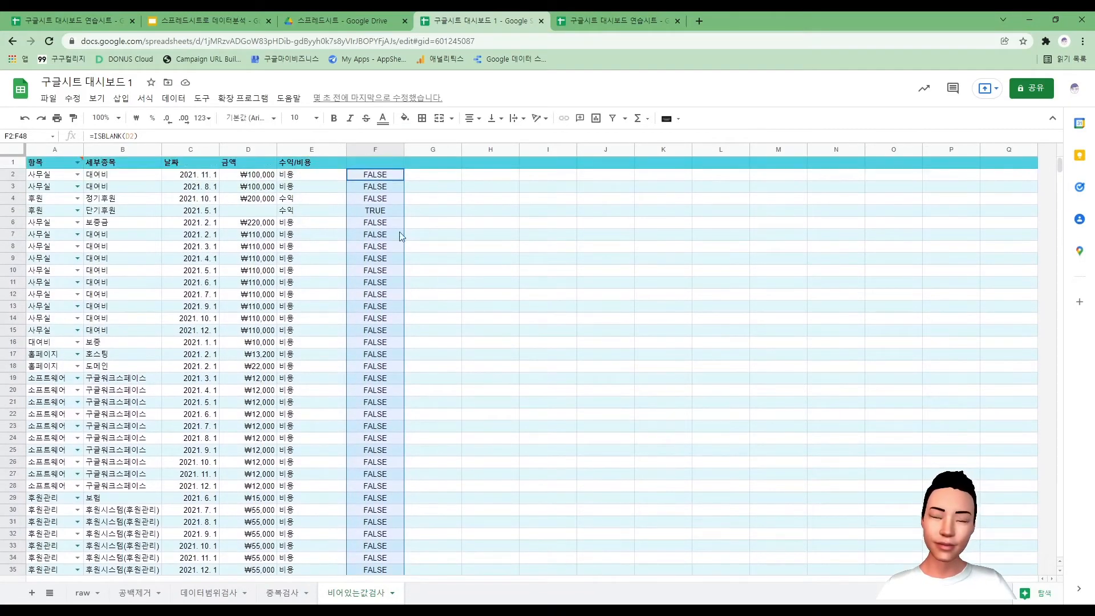
{"action": "left_click", "coordinate": [146, 99]}
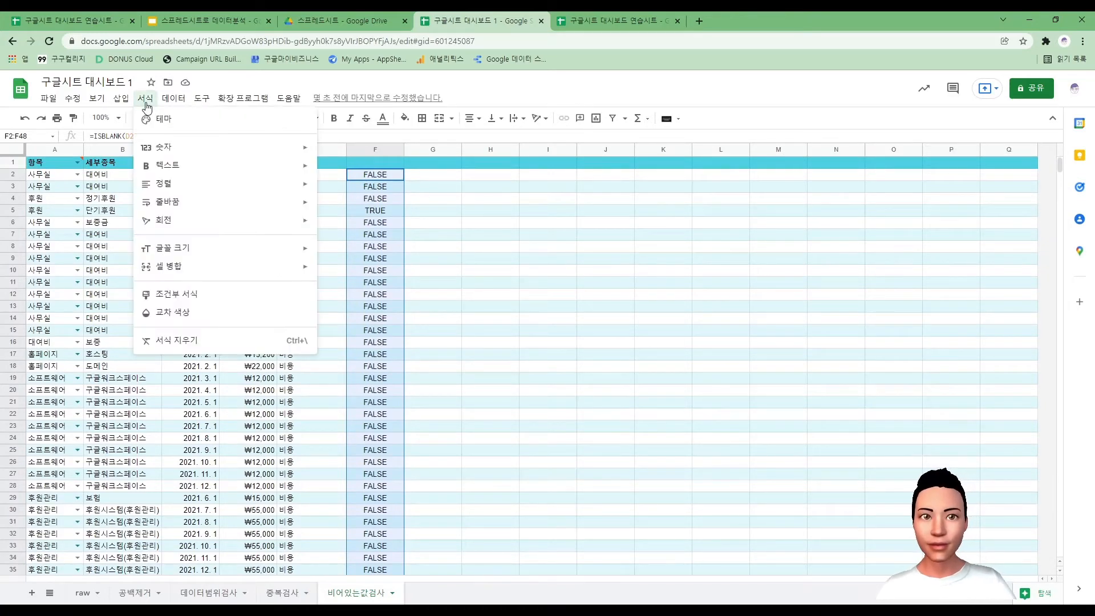
{"action": "left_click", "coordinate": [208, 296]}
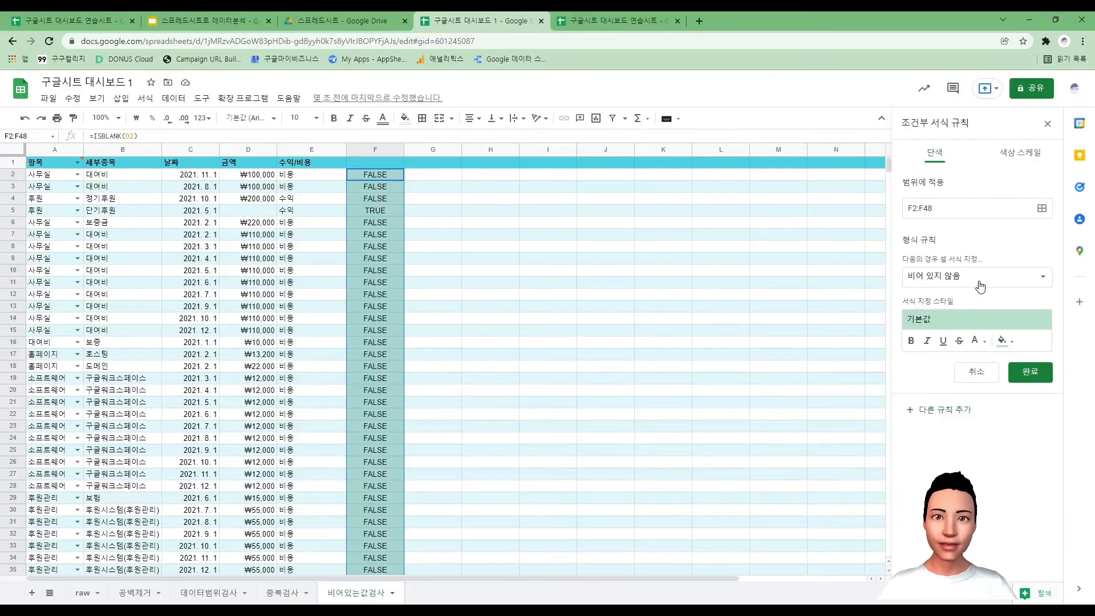
Step: Set the format rule for F2:F48 to a custom formula (맞춤 수식) with the value =F2=TRUE
{"action": "left_click", "coordinate": [878, 285]}
{"action": "scroll", "coordinate": [957, 460], "scroll_direction": "down", "scroll_amount": 1}
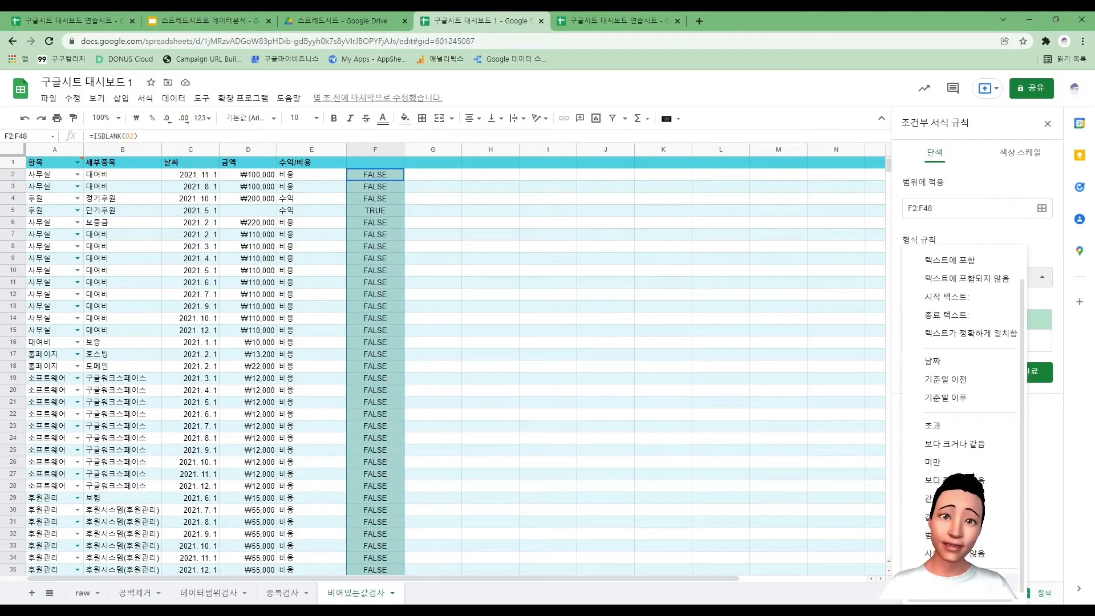
{"action": "left_click", "coordinate": [947, 582]}
{"action": "left_click", "coordinate": [936, 300]}
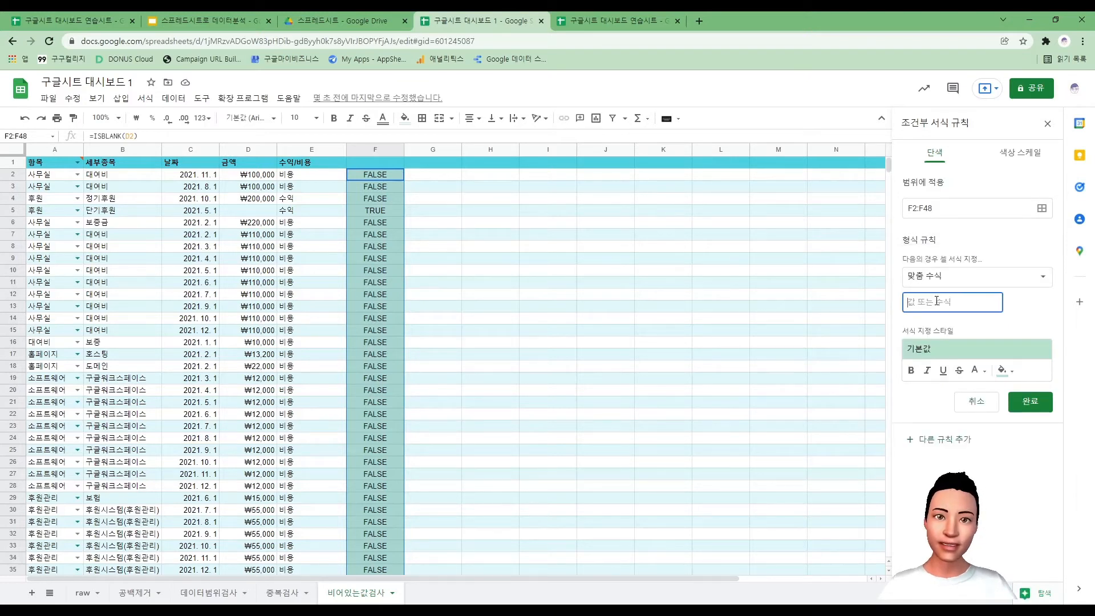
{"action": "type", "text": "="}
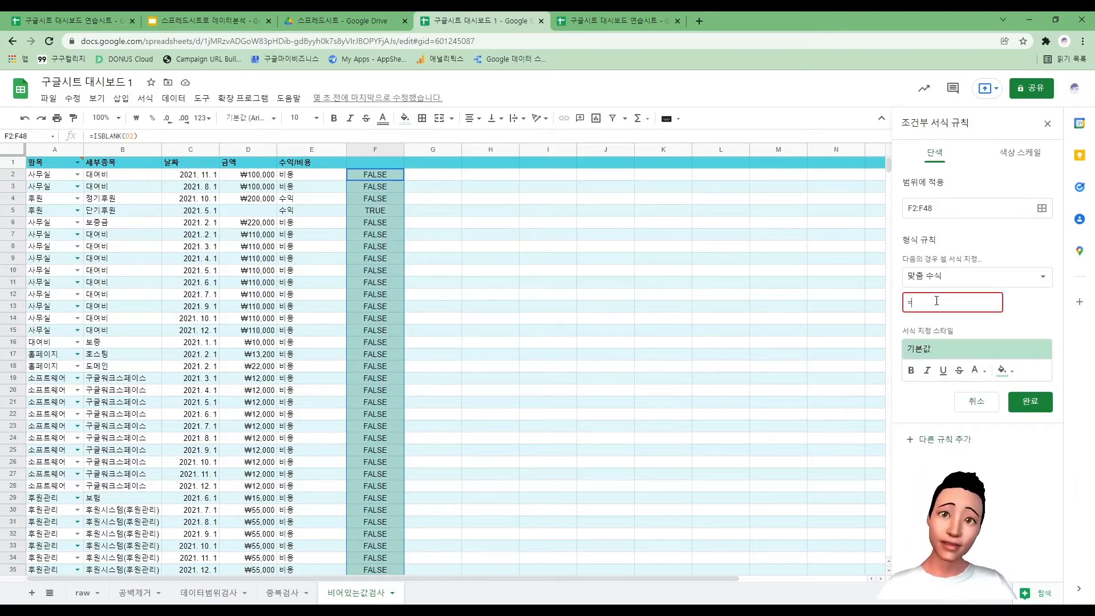
{"action": "type", "text": "F"}
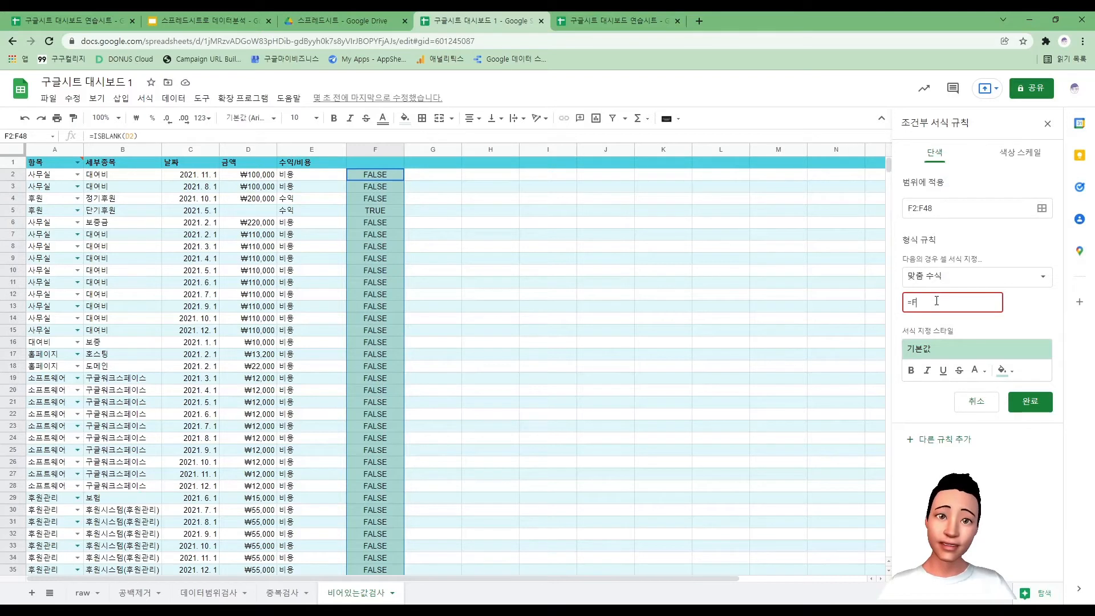
{"action": "type", "text": "2=TRUE"}
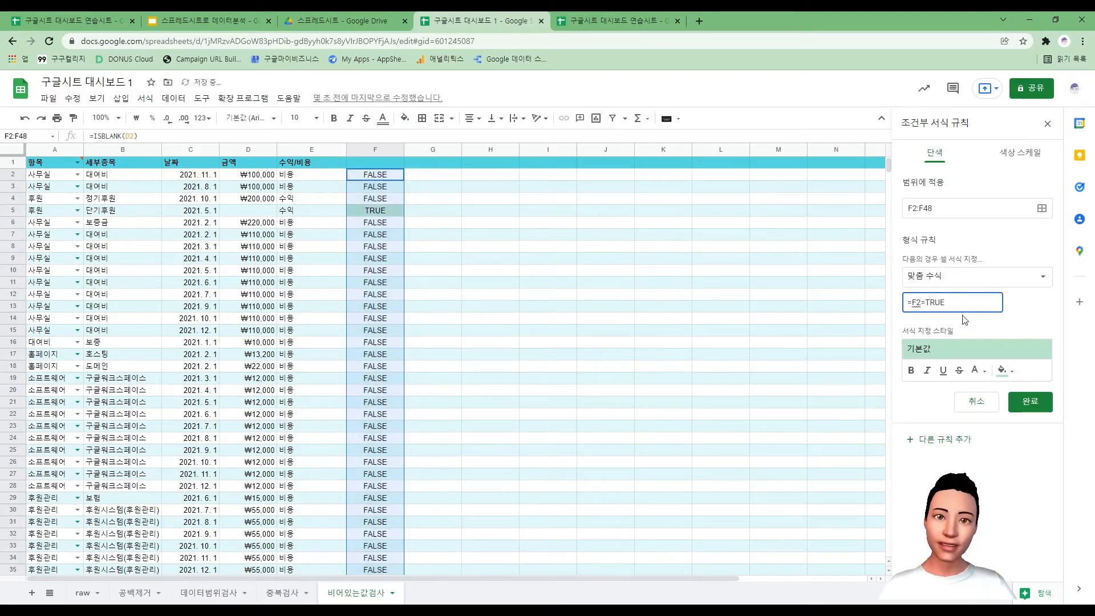
Step: Give the rule a red fill with white text, save it and close the conditional formatting settings
{"action": "left_click", "coordinate": [1012, 372]}
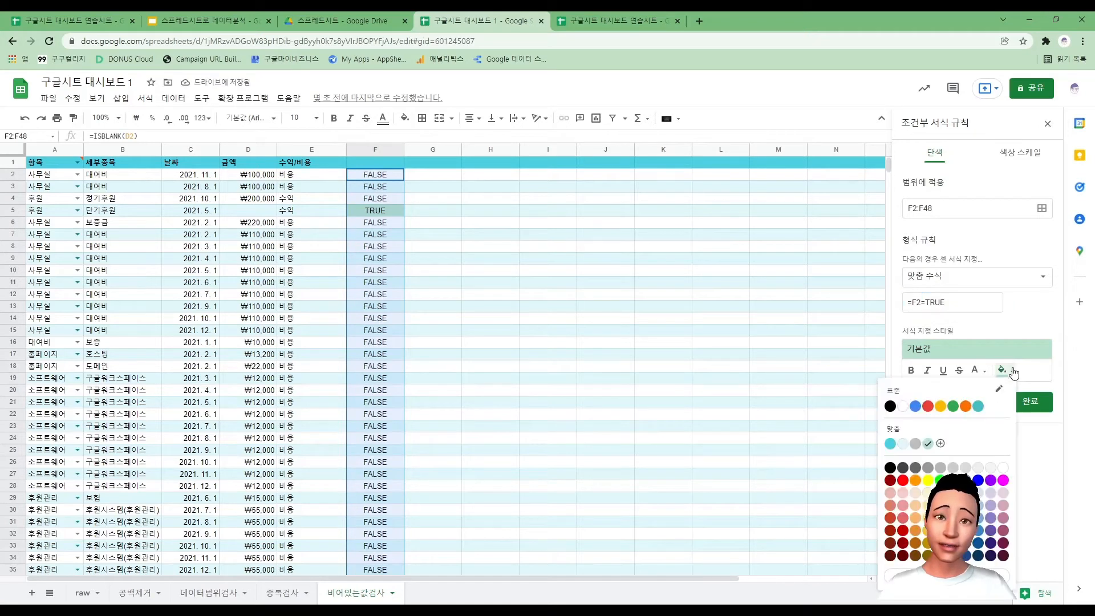
{"action": "left_click", "coordinate": [902, 480]}
{"action": "left_click", "coordinate": [976, 370]}
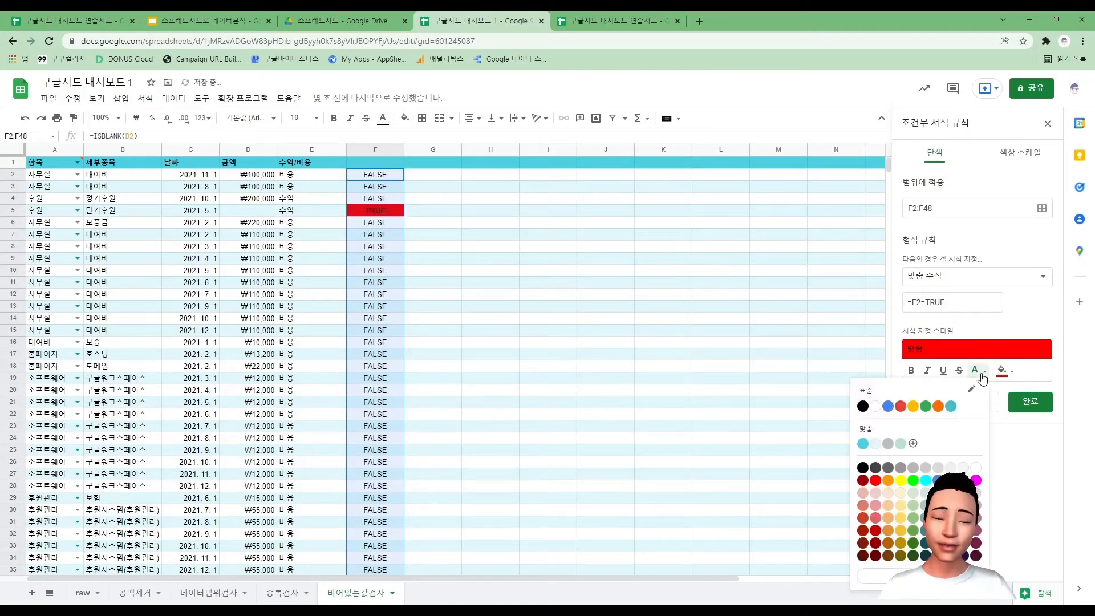
{"action": "left_click", "coordinate": [877, 408]}
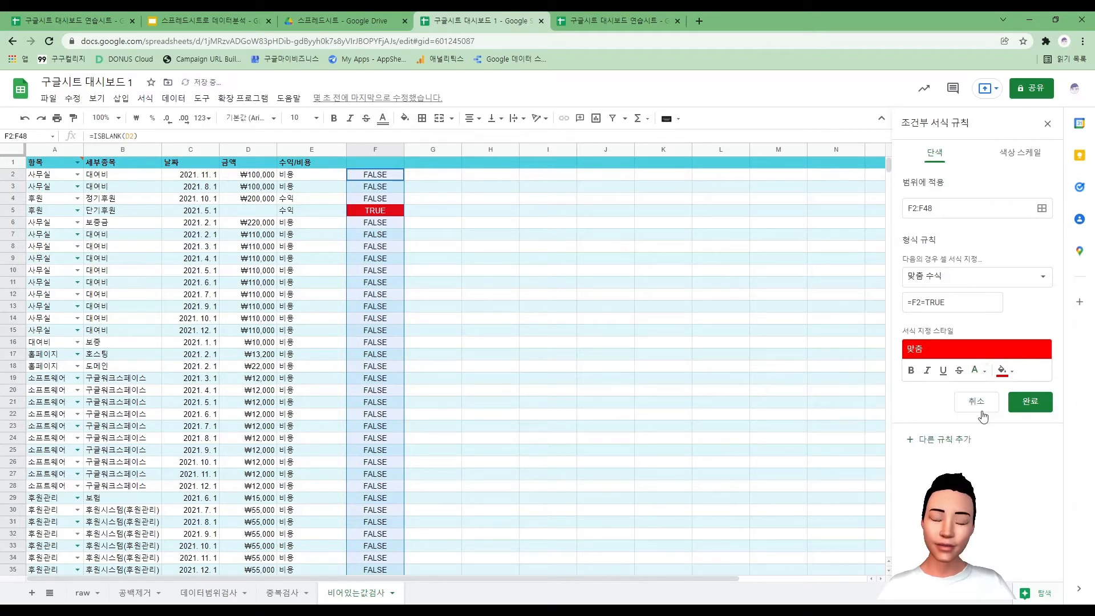
{"action": "left_click", "coordinate": [1030, 401]}
{"action": "left_click", "coordinate": [664, 414]}
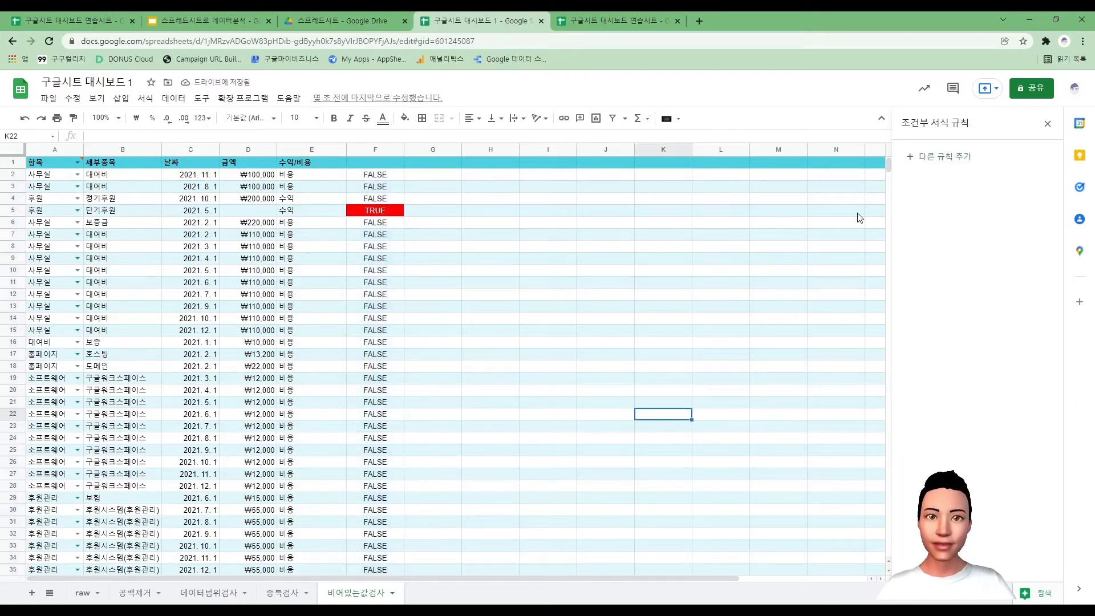
{"action": "left_click", "coordinate": [1047, 124]}
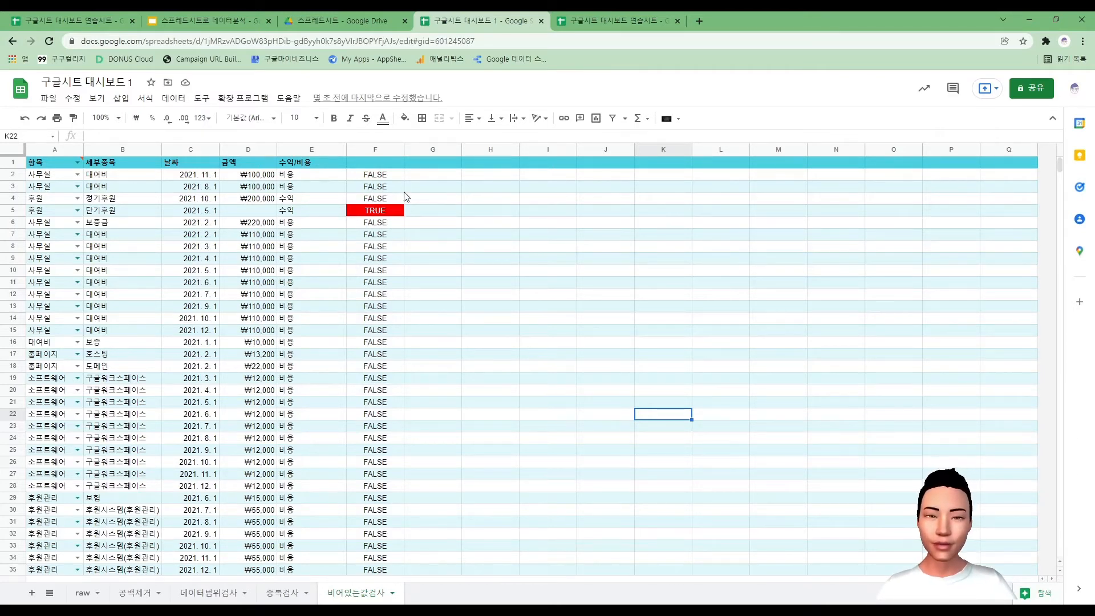
Step: Enter the label 대표값 in H5, in the same row as the blank amount in D5
{"action": "left_click", "coordinate": [395, 212]}
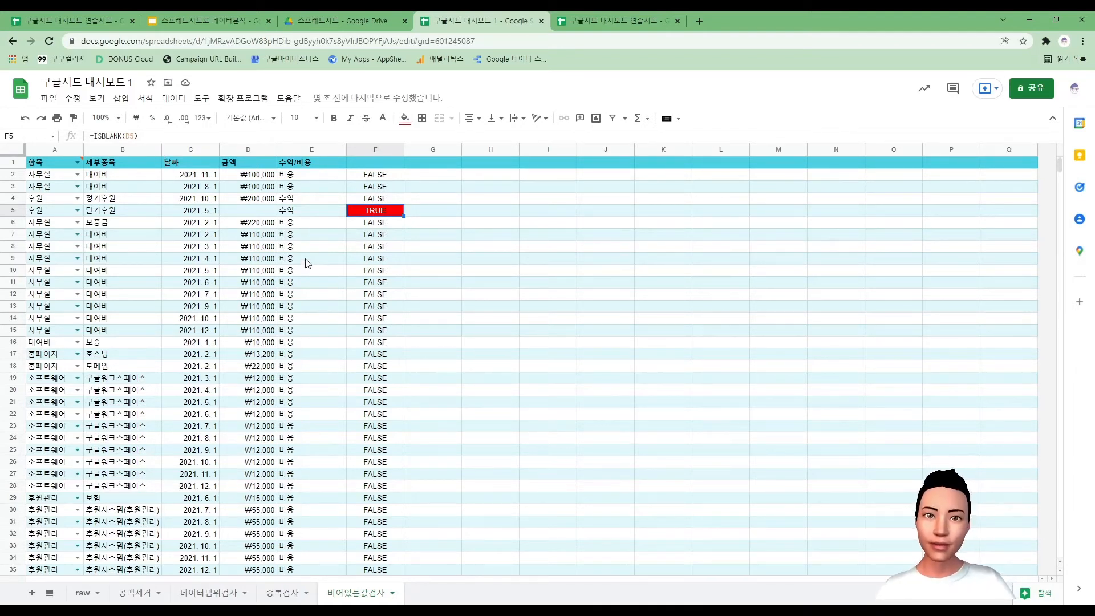
{"action": "left_click", "coordinate": [259, 215]}
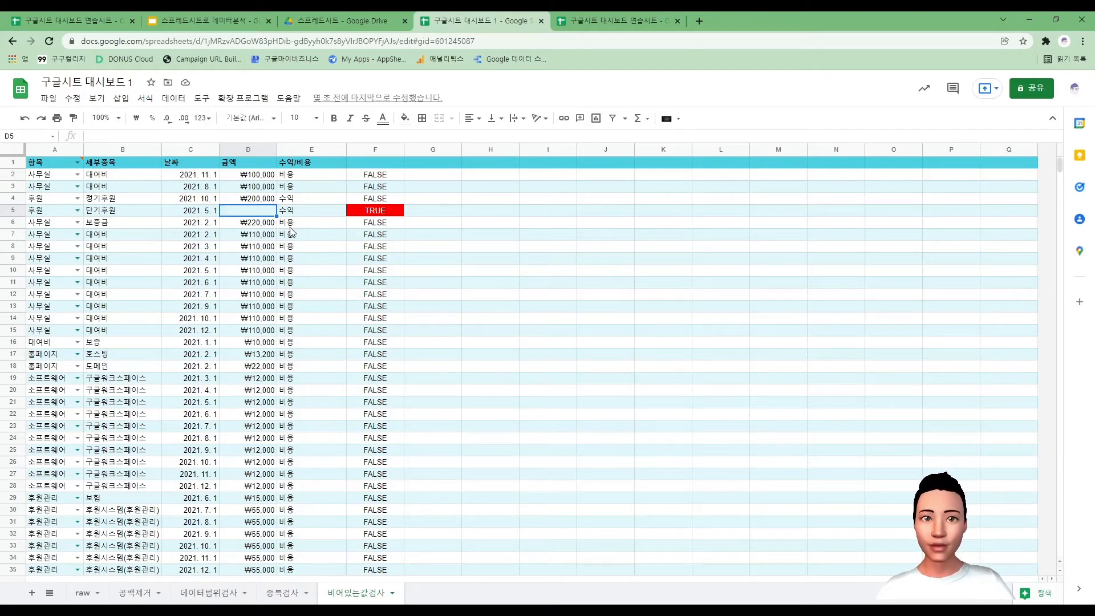
{"action": "left_click", "coordinate": [491, 212]}
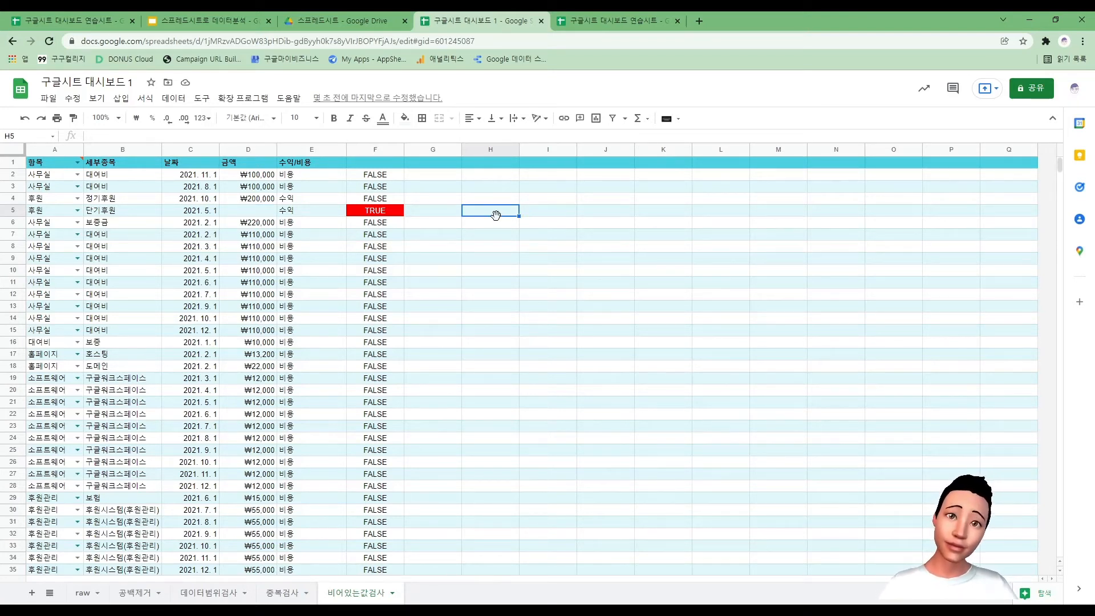
{"action": "type", "text": "eo"}
{"action": "key", "text": "BackSpace"}
{"action": "key", "text": "BackSpace"}
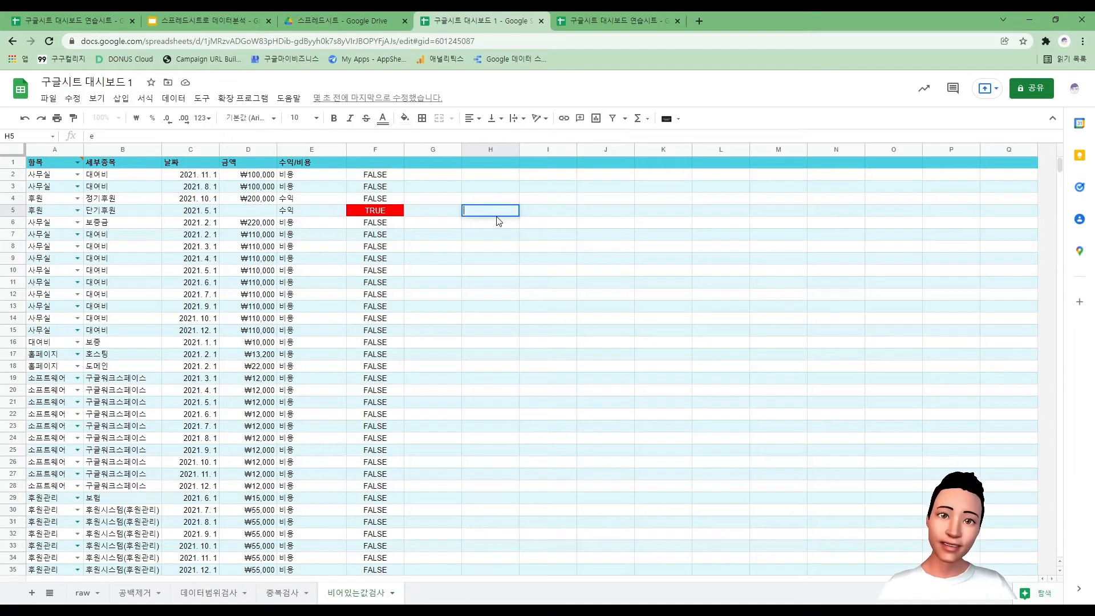
{"action": "type", "text": "대표값"}
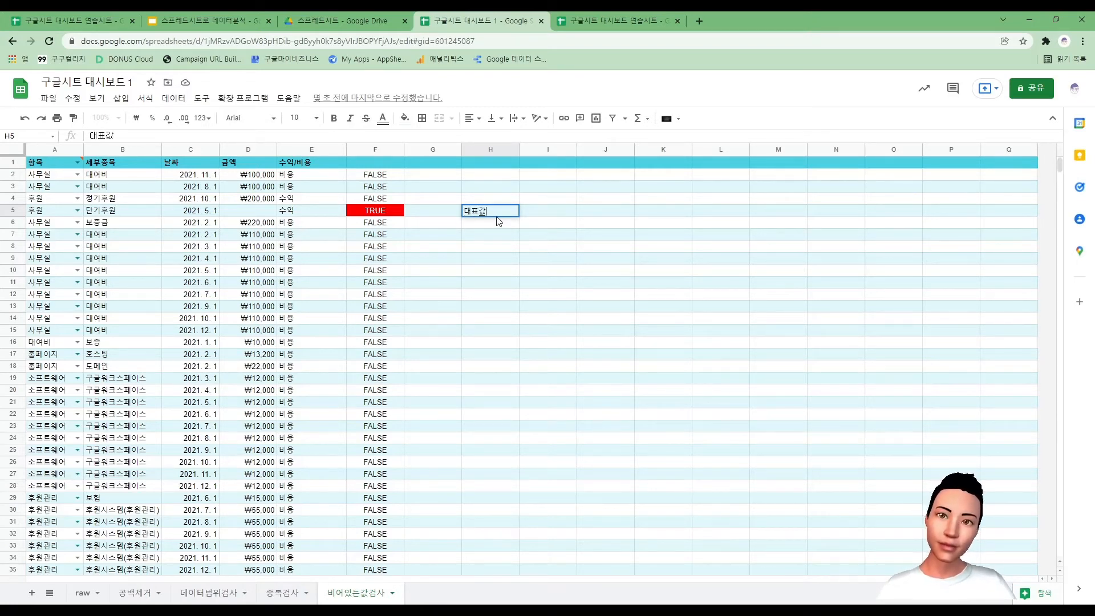
{"action": "key", "text": "Return"}
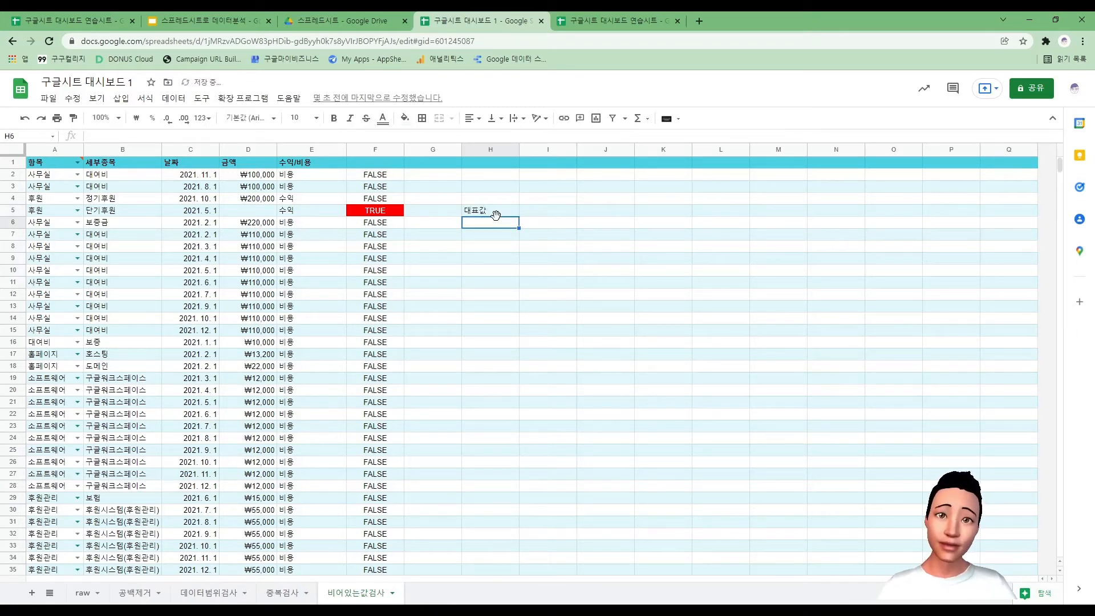
Step: Enter the text 평균, 중앙값, 최빈값 in I5 beside the 대표값 label
{"action": "left_click", "coordinate": [495, 215]}
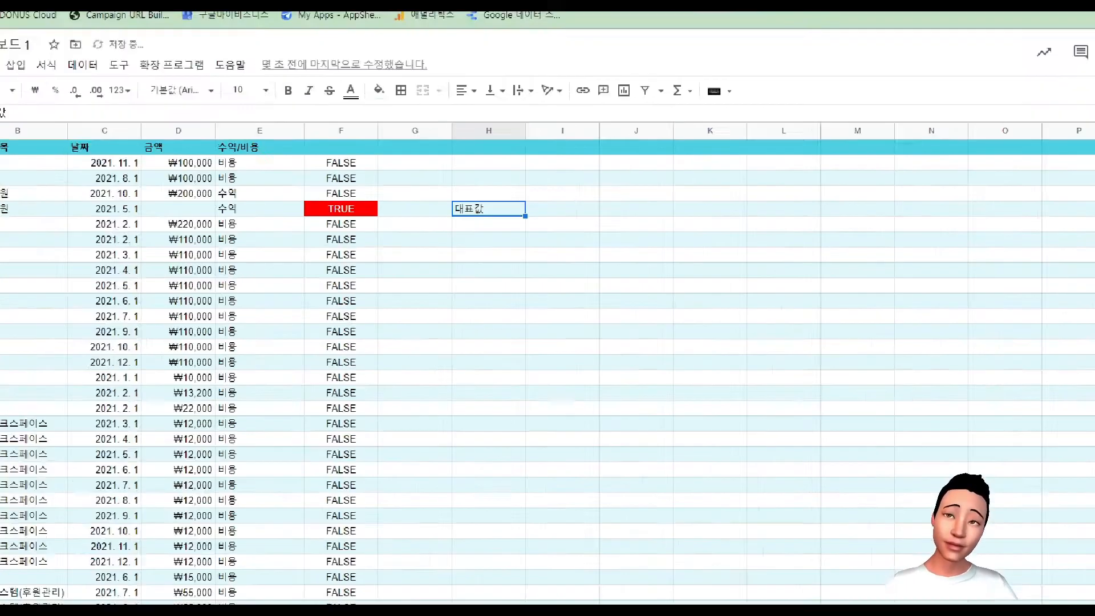
{"action": "key", "text": "Right"}
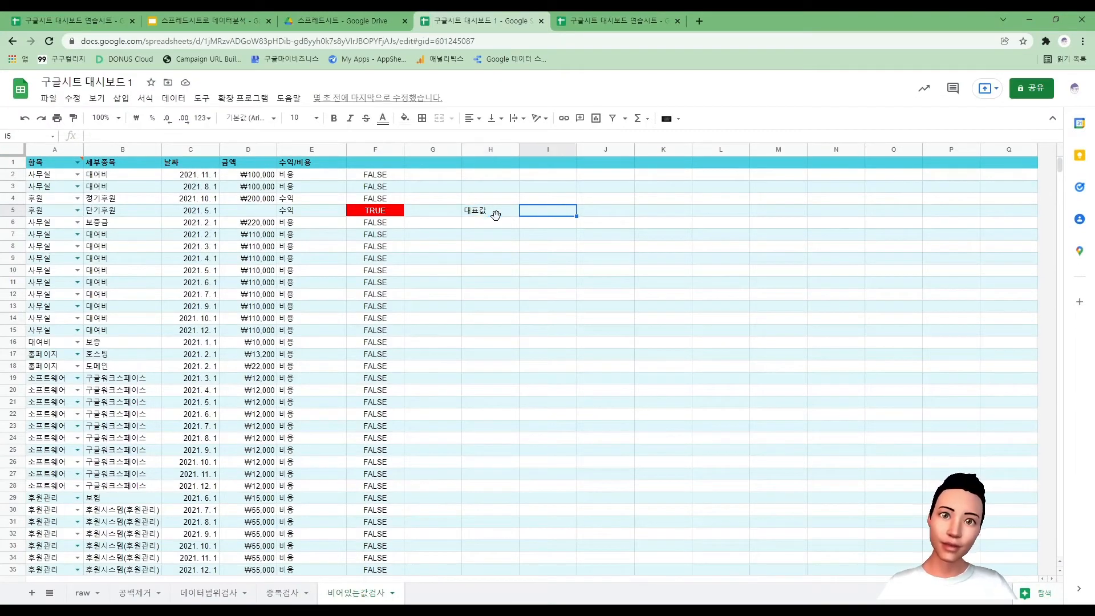
{"action": "key", "text": "Left"}
{"action": "key", "text": "Right"}
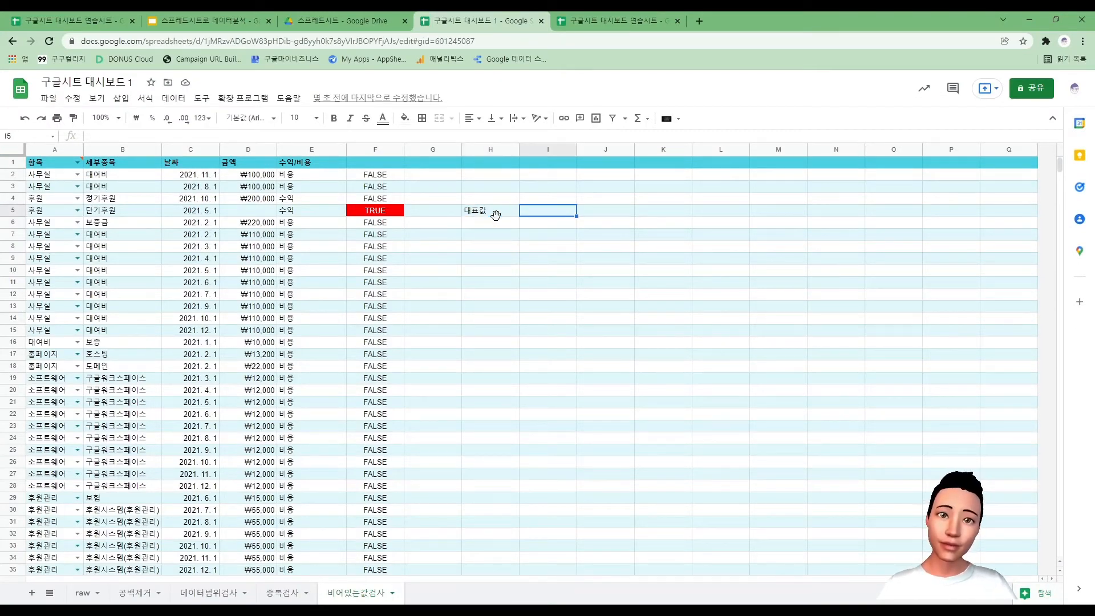
{"action": "type", "text": "평ㄱ뉴"}
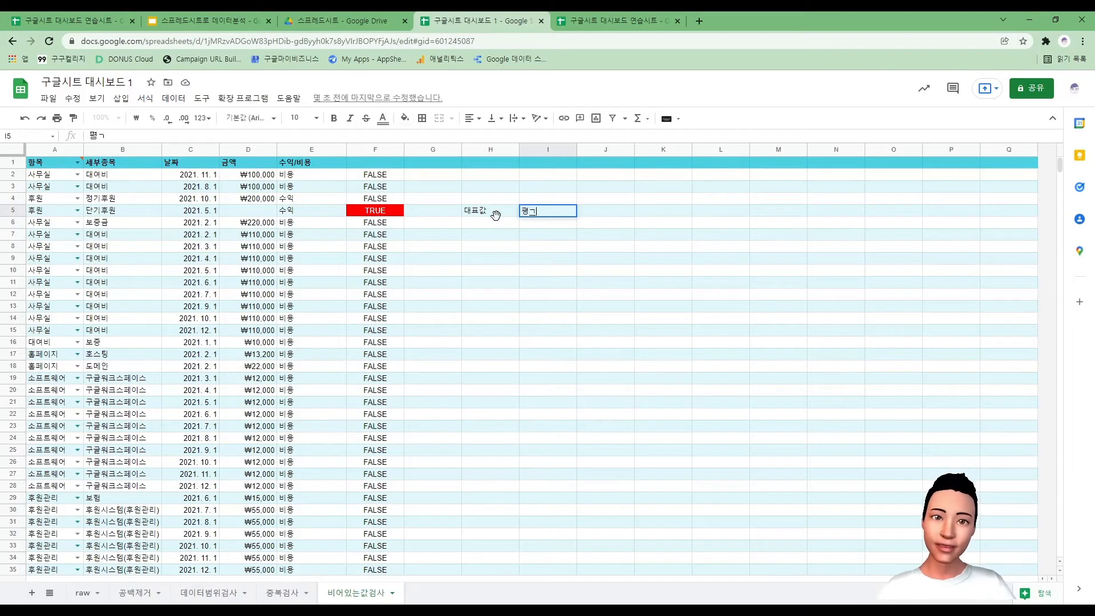
{"action": "key", "text": "BackSpace"}
{"action": "key", "text": "BackSpace"}
{"action": "key", "text": "BackSpace"}
{"action": "type", "text": "ㄱ뉴"}
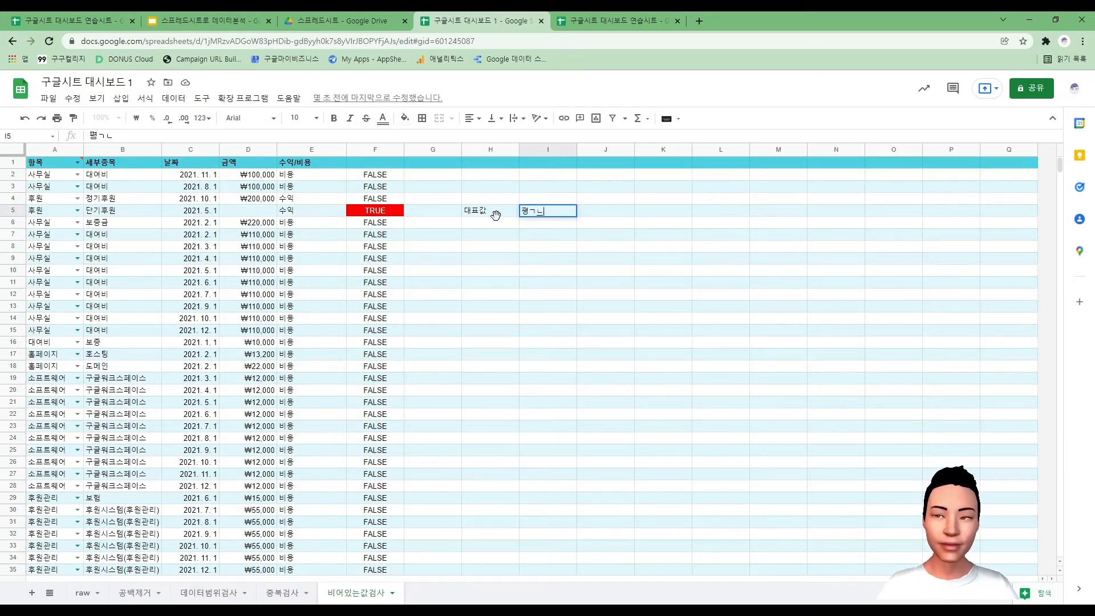
{"action": "key", "text": "BackSpace"}
{"action": "key", "text": "BackSpace"}
{"action": "key", "text": "BackSpace"}
{"action": "key", "text": "BackSpace"}
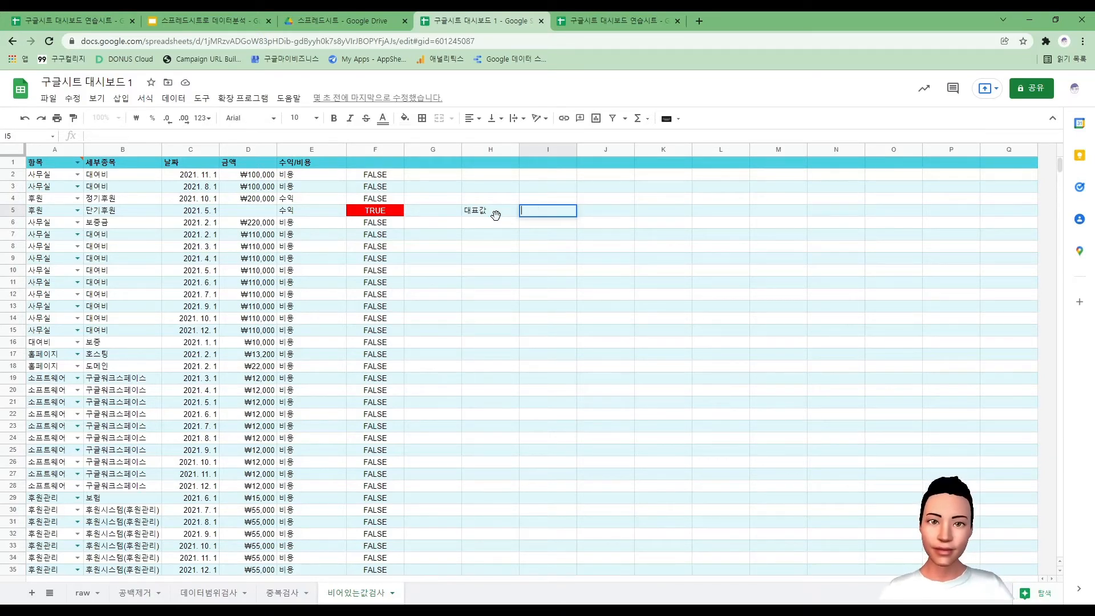
{"action": "type", "text": "평ㄱ"}
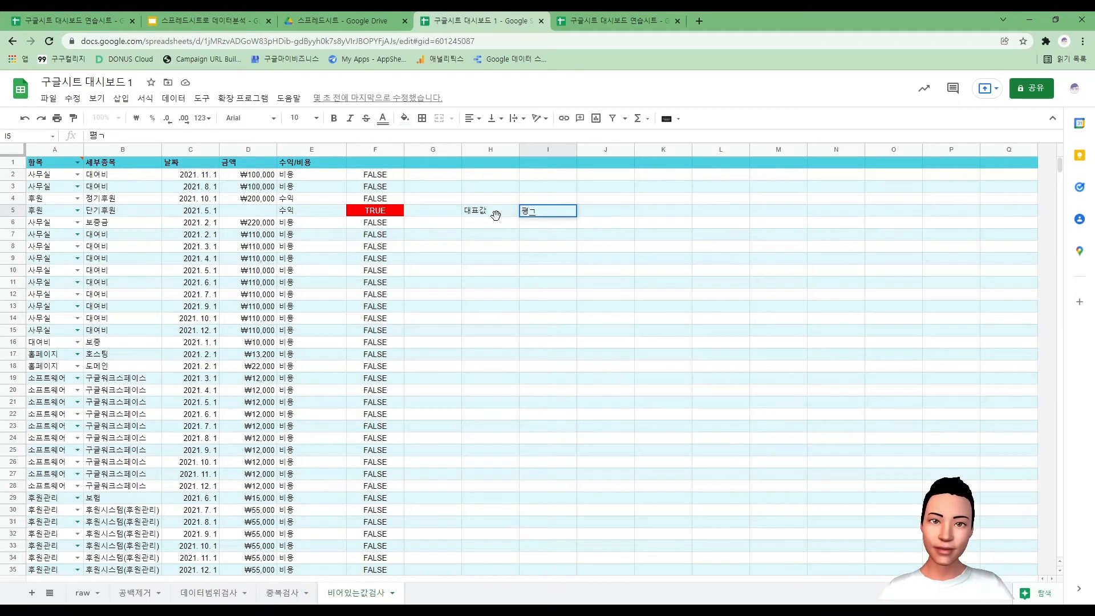
{"action": "type", "text": "ㅠㄴ"}
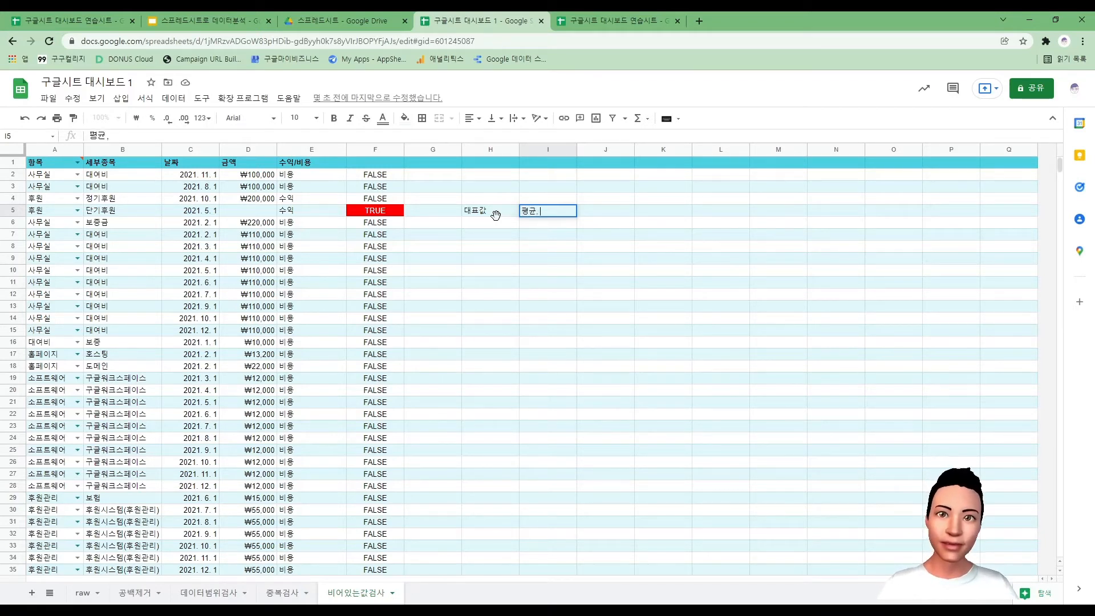
{"action": "type", "text": ", 중앙값"}
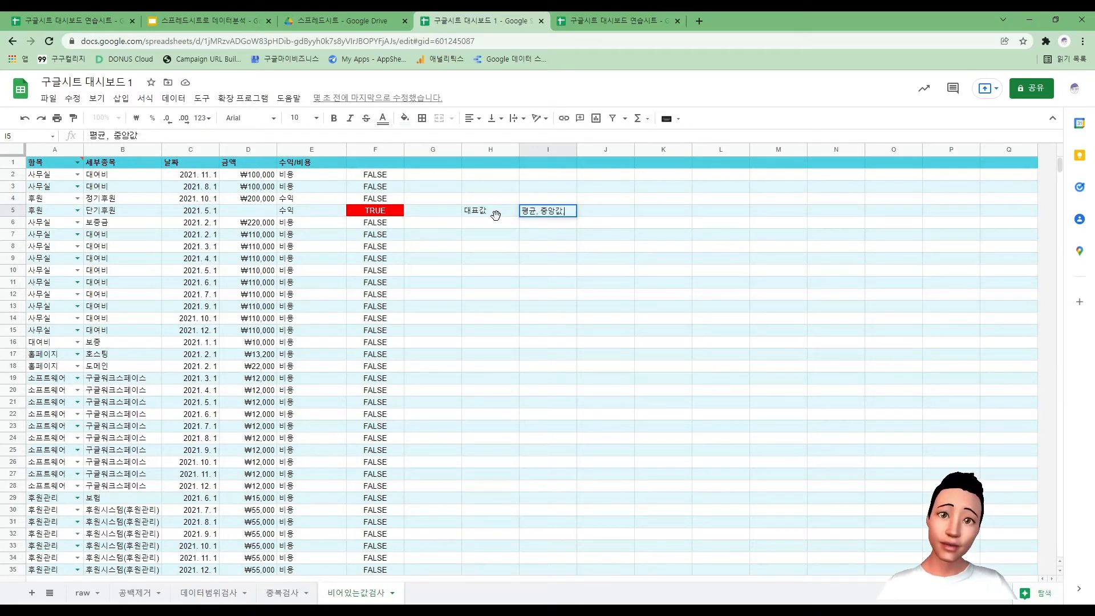
{"action": "type", "text": ", 최빈값"}
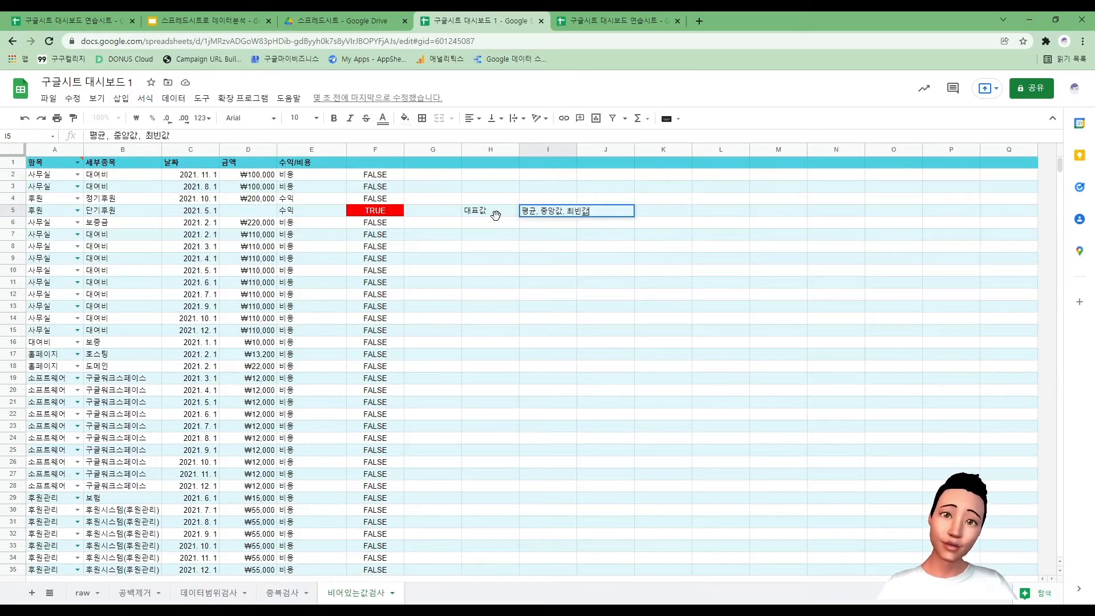
{"action": "key", "text": "Return"}
{"action": "key", "text": "Up"}
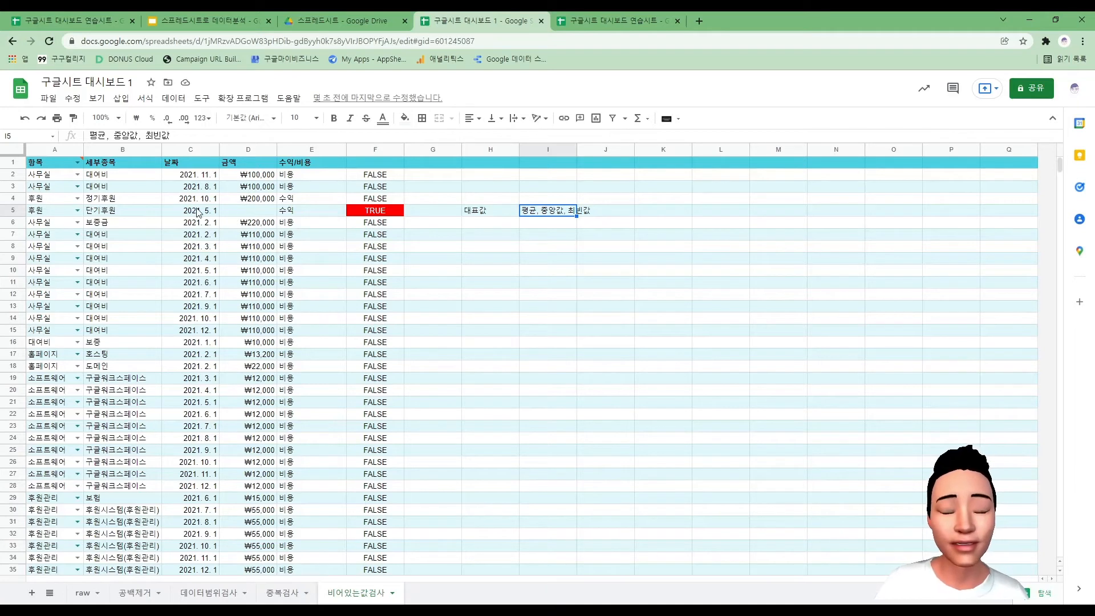
Step: Start a pivot table from the data range A1:E48 on the 비어있는값검사 sheet
{"action": "left_click", "coordinate": [247, 213]}
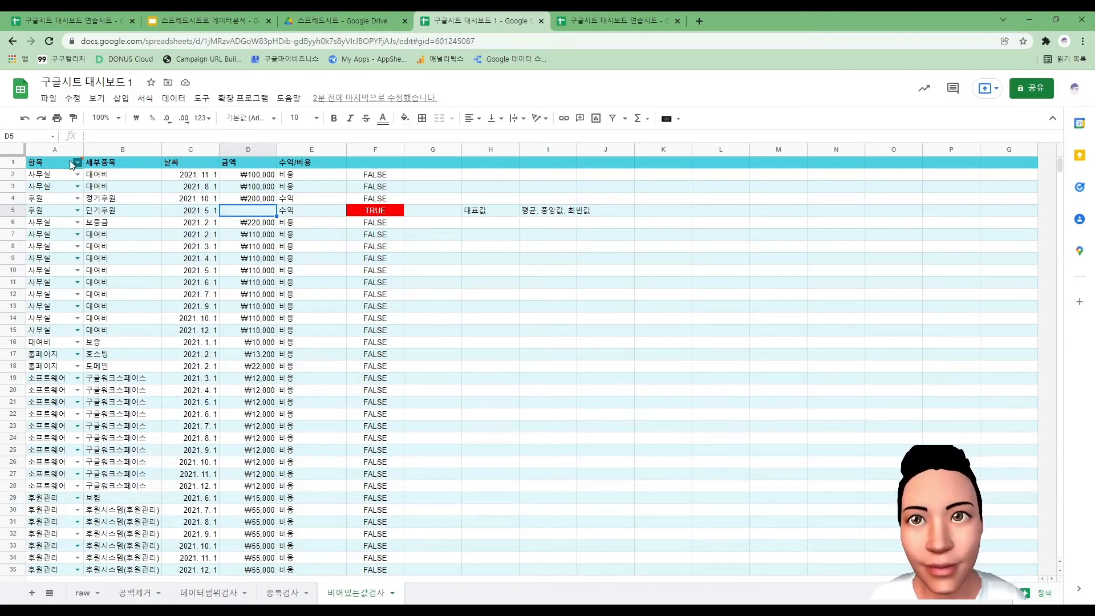
{"action": "left_click", "coordinate": [49, 143]}
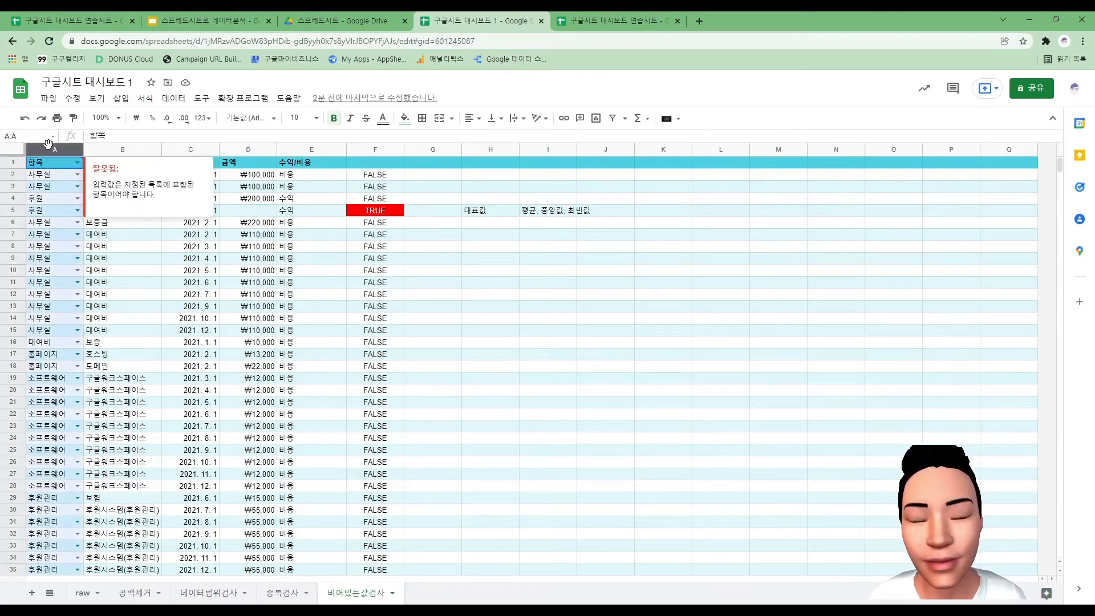
{"action": "left_click", "coordinate": [506, 342]}
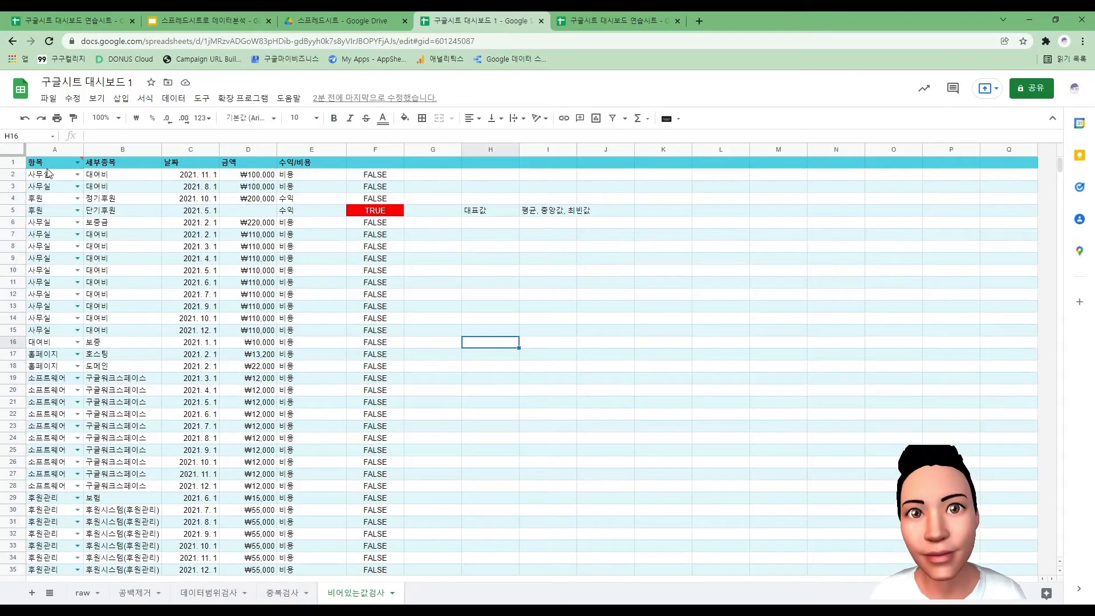
{"action": "left_click_drag", "start_coordinate": [48, 164], "coordinate": [330, 367]}
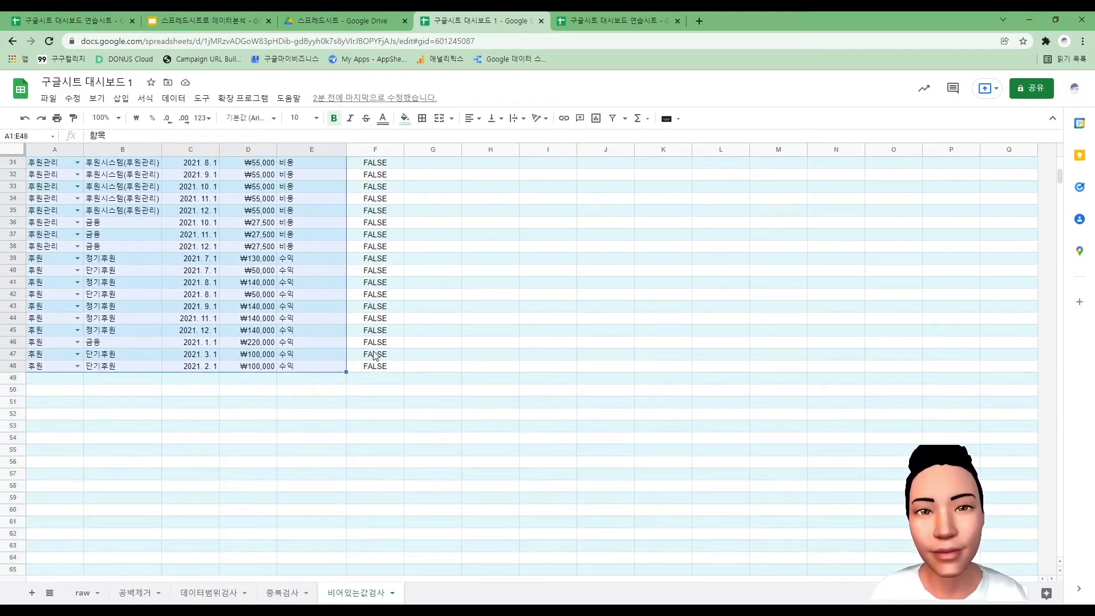
{"action": "scroll", "coordinate": [375, 356], "scroll_direction": "up", "scroll_amount": 8}
{"action": "scroll", "coordinate": [374, 341], "scroll_direction": "up", "scroll_amount": 2}
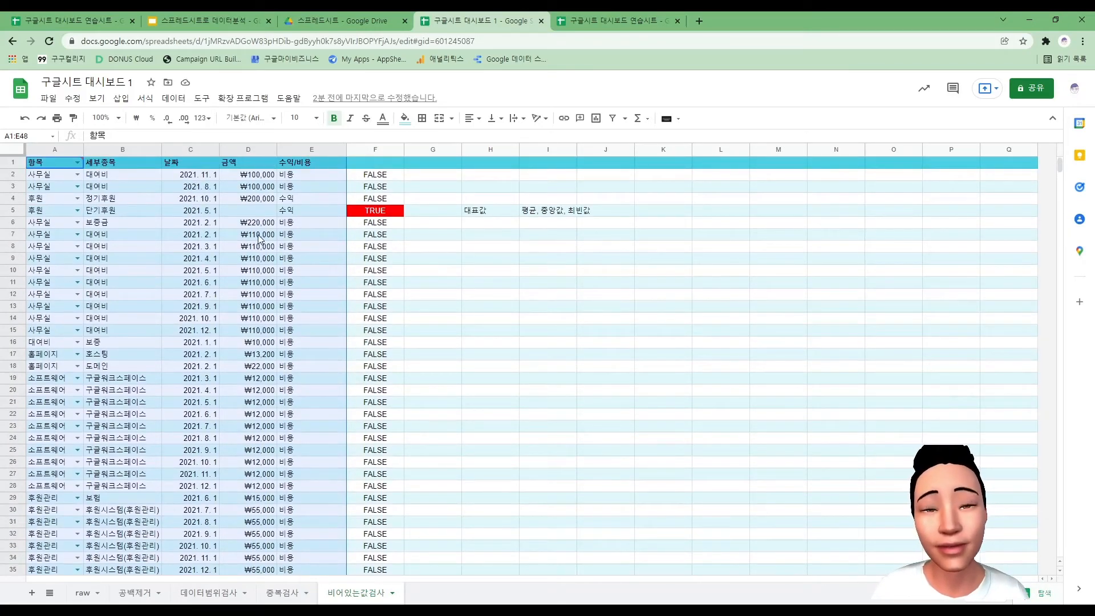
{"action": "left_click", "coordinate": [122, 100]}
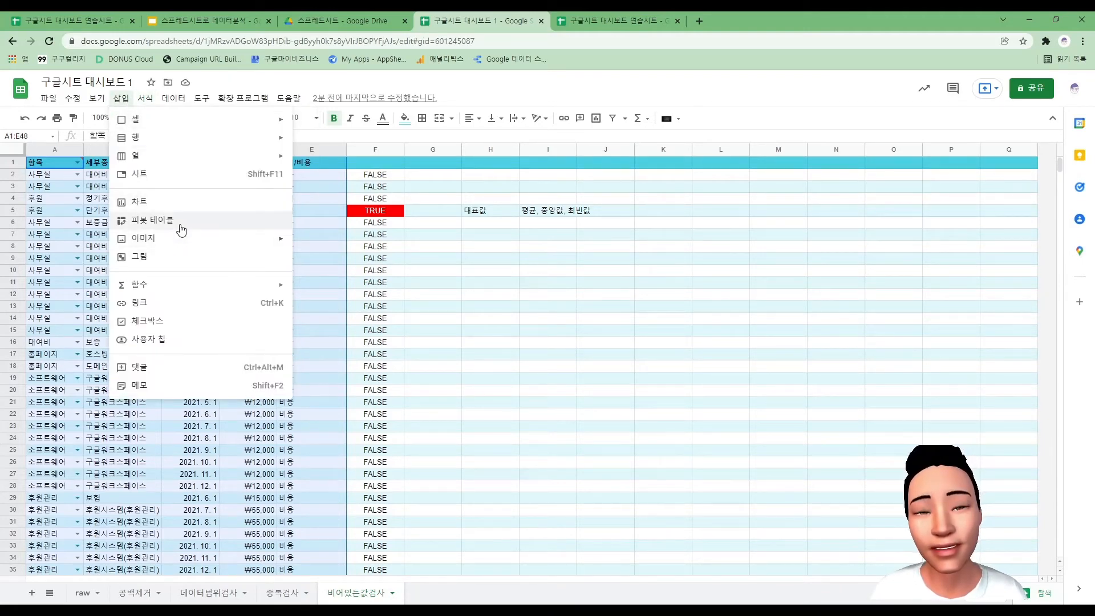
{"action": "left_click", "coordinate": [182, 230]}
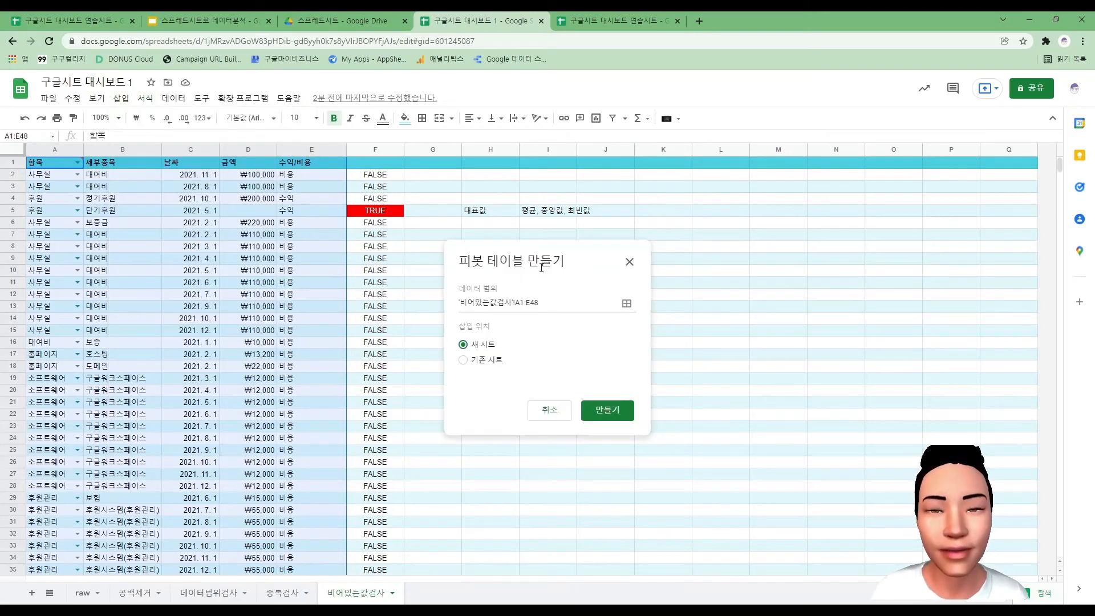
{"action": "left_click_drag", "start_coordinate": [541, 268], "coordinate": [785, 235]}
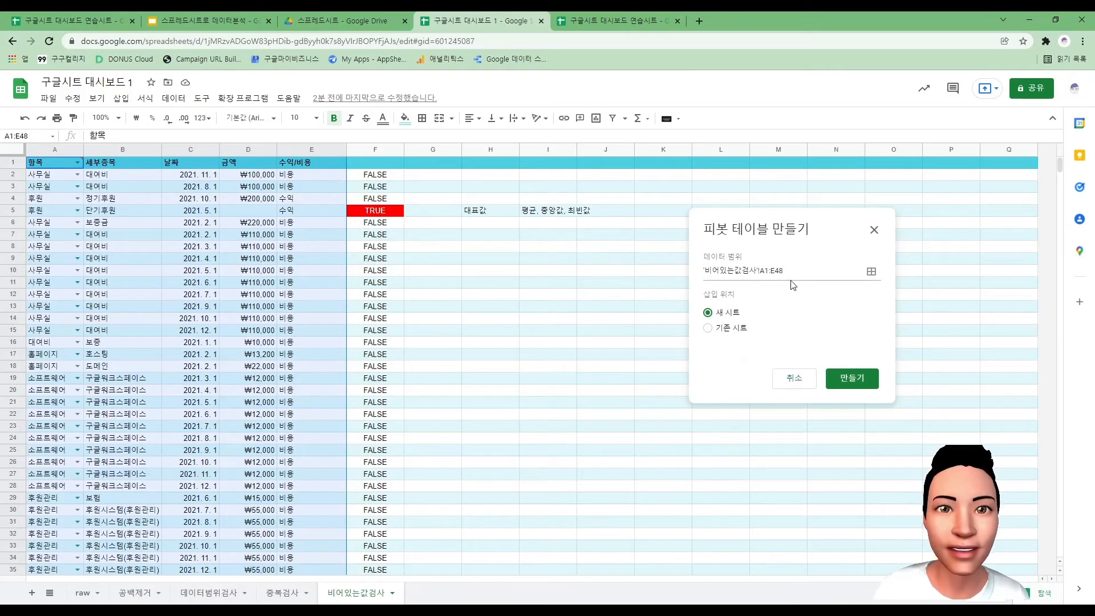
Step: Place the pivot table on the existing sheet at cell H7 of 비어있는값검사 and create it
{"action": "left_click", "coordinate": [721, 332]}
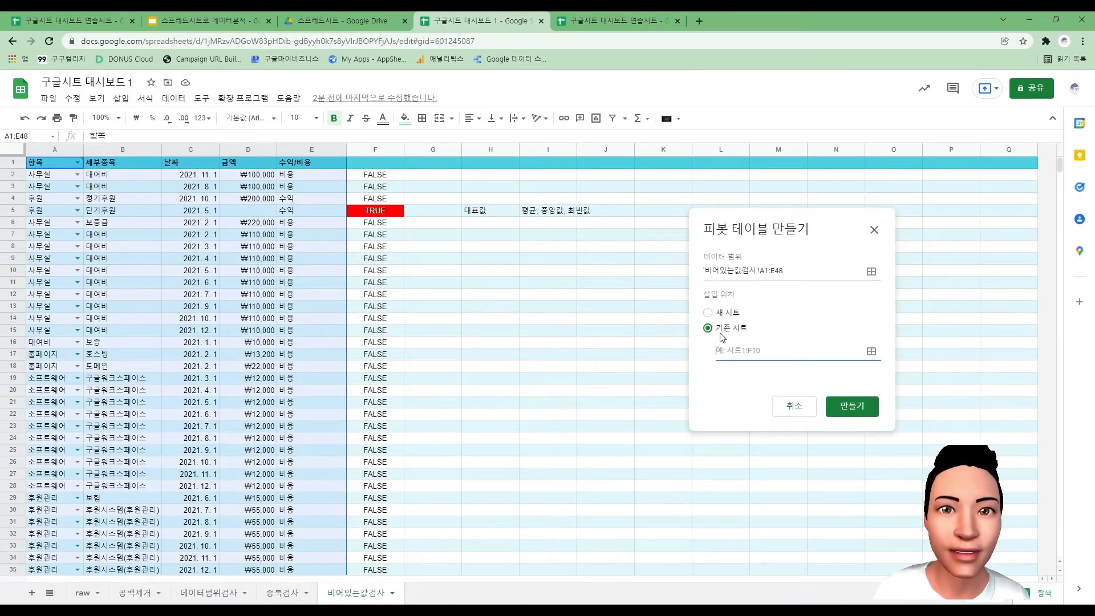
{"action": "left_click", "coordinate": [870, 351]}
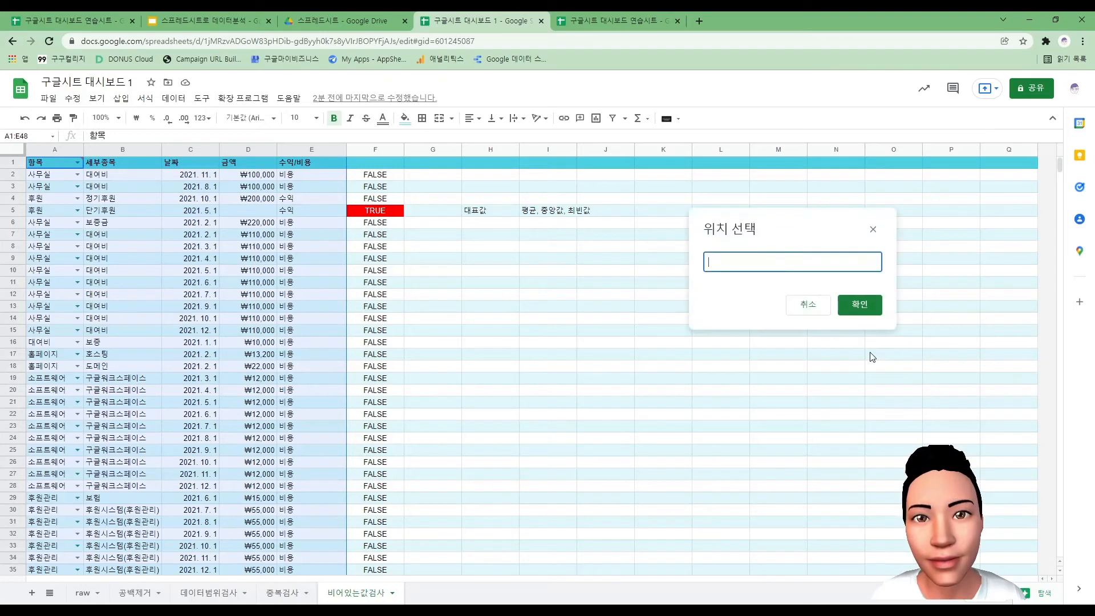
{"action": "left_click", "coordinate": [487, 237]}
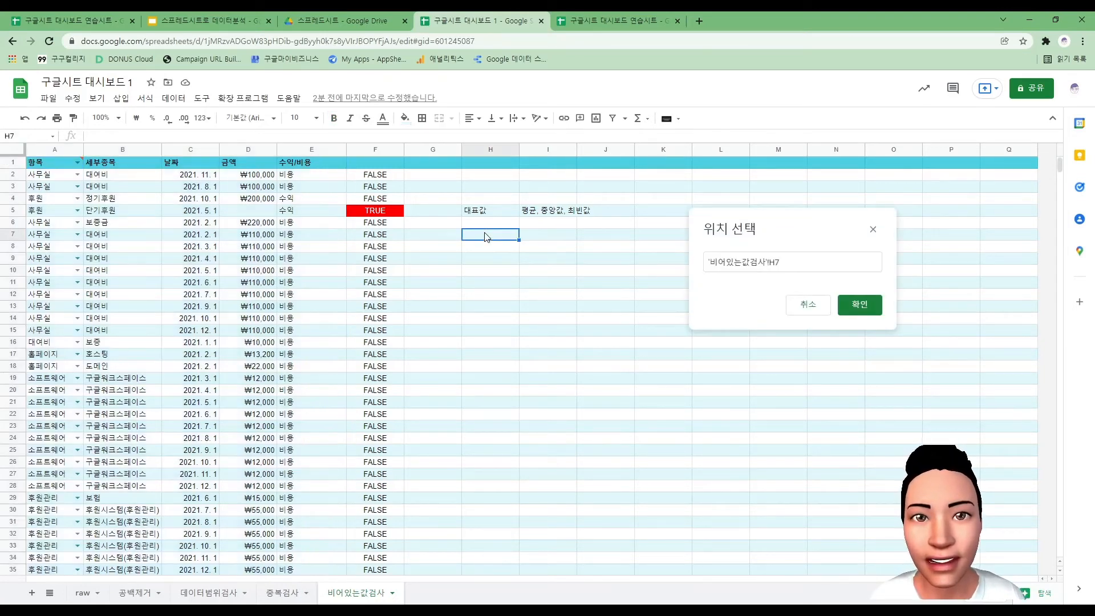
{"action": "left_click", "coordinate": [859, 306]}
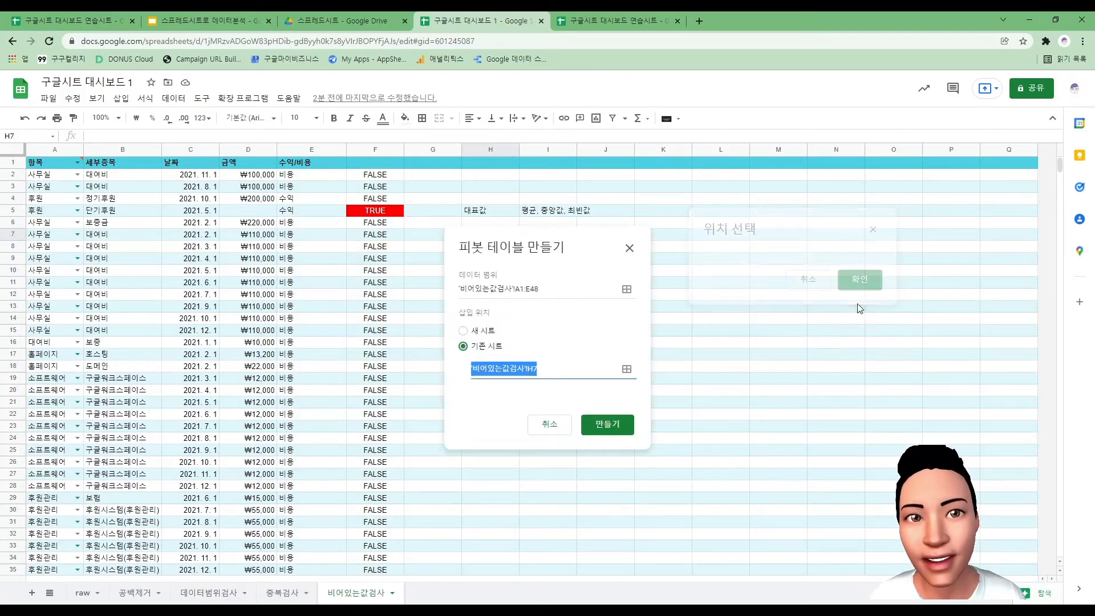
{"action": "left_click", "coordinate": [616, 425]}
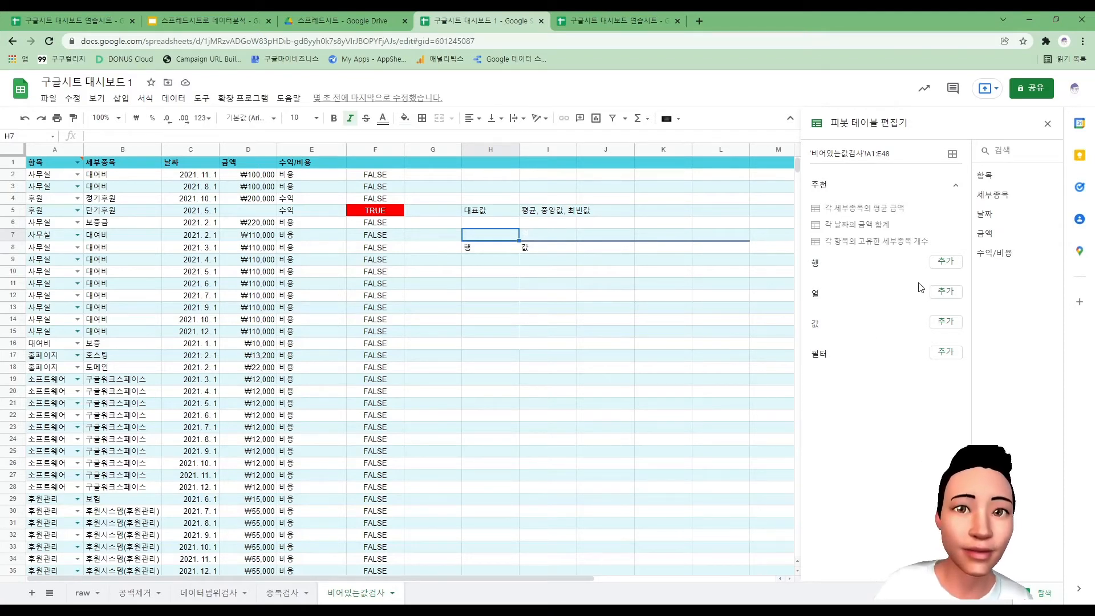
Step: Add 항목 and 세부종목 as the pivot table's row fields, in that order
{"action": "left_click", "coordinate": [944, 262]}
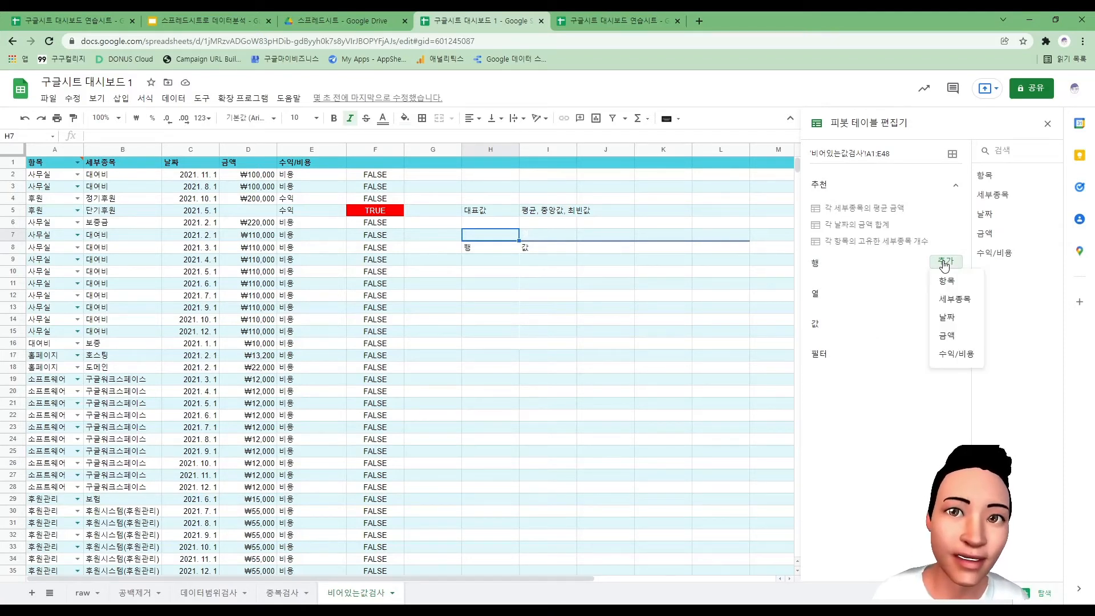
{"action": "left_click", "coordinate": [947, 282]}
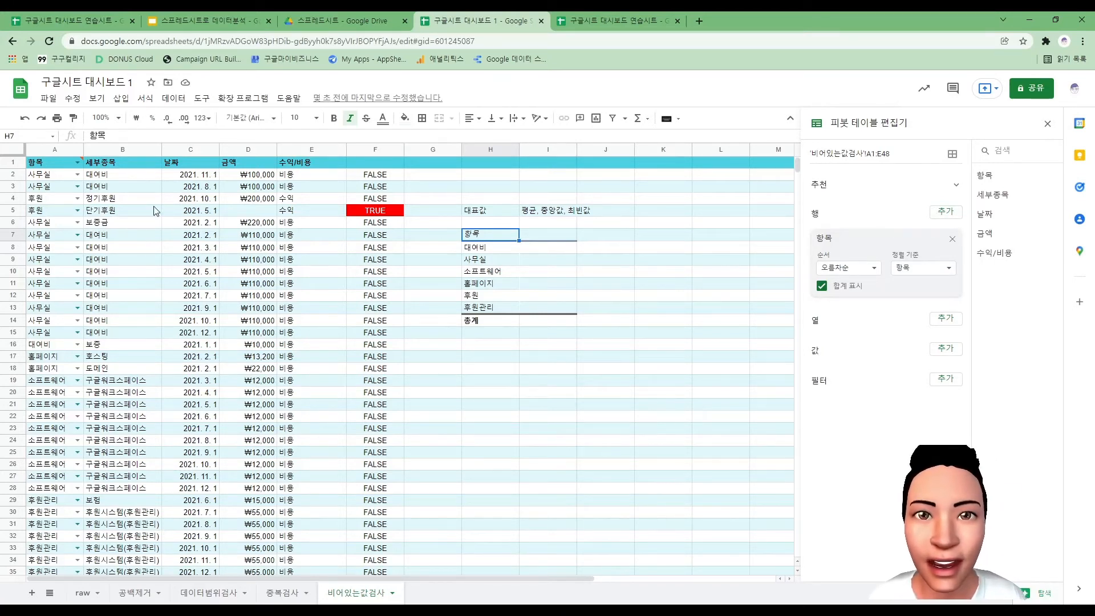
{"action": "left_click", "coordinate": [946, 213]}
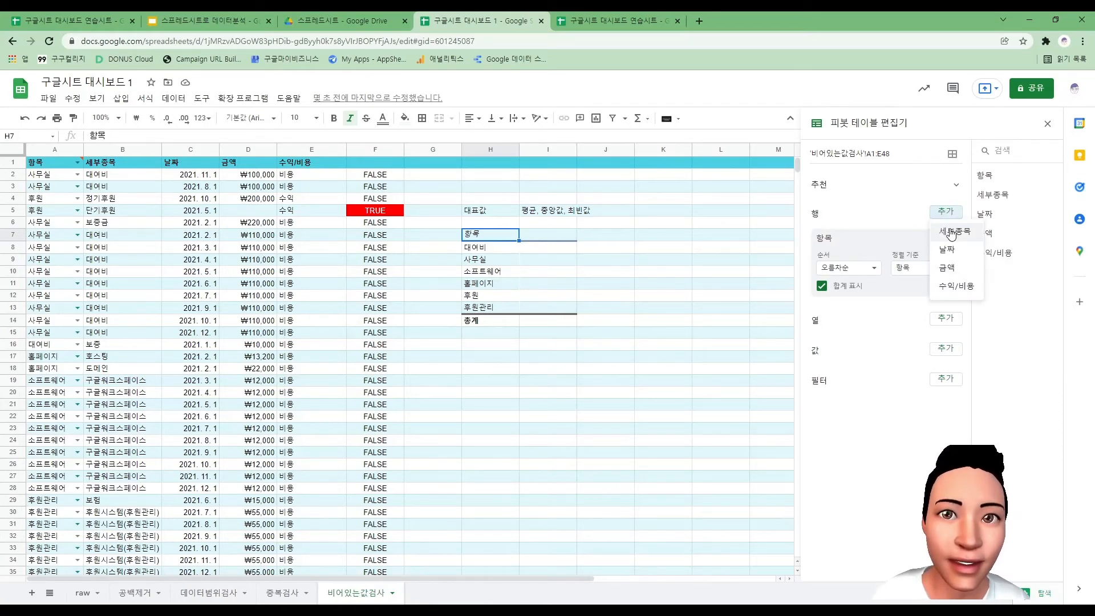
{"action": "left_click", "coordinate": [950, 232]}
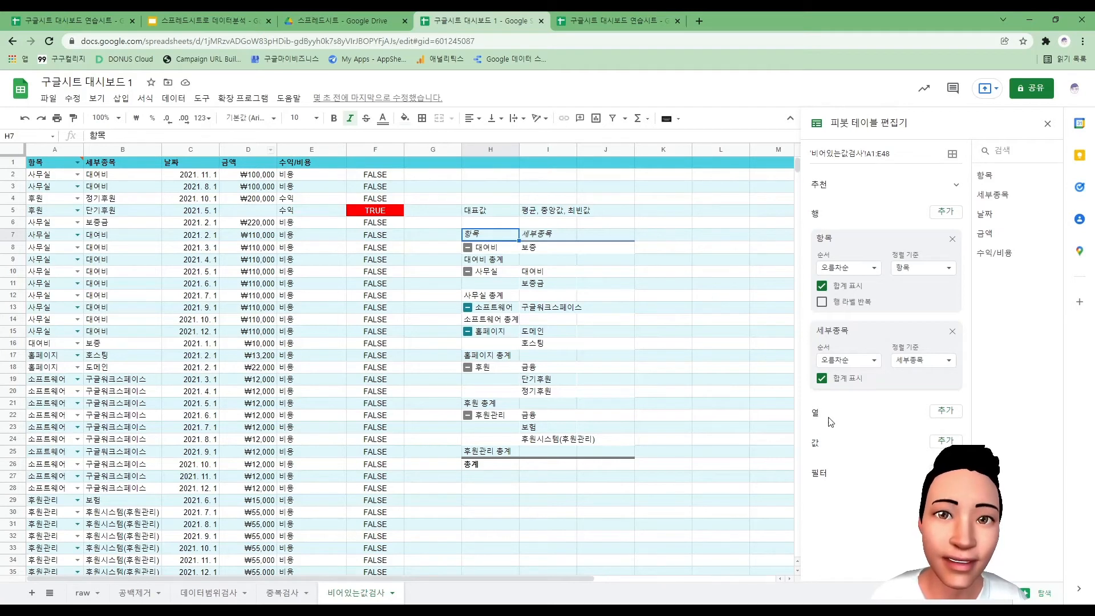
Step: Add 금액 as the pivot table's value field, try summarizing it by SUM, and set the summary to AVERAGE
{"action": "left_click", "coordinate": [940, 443]}
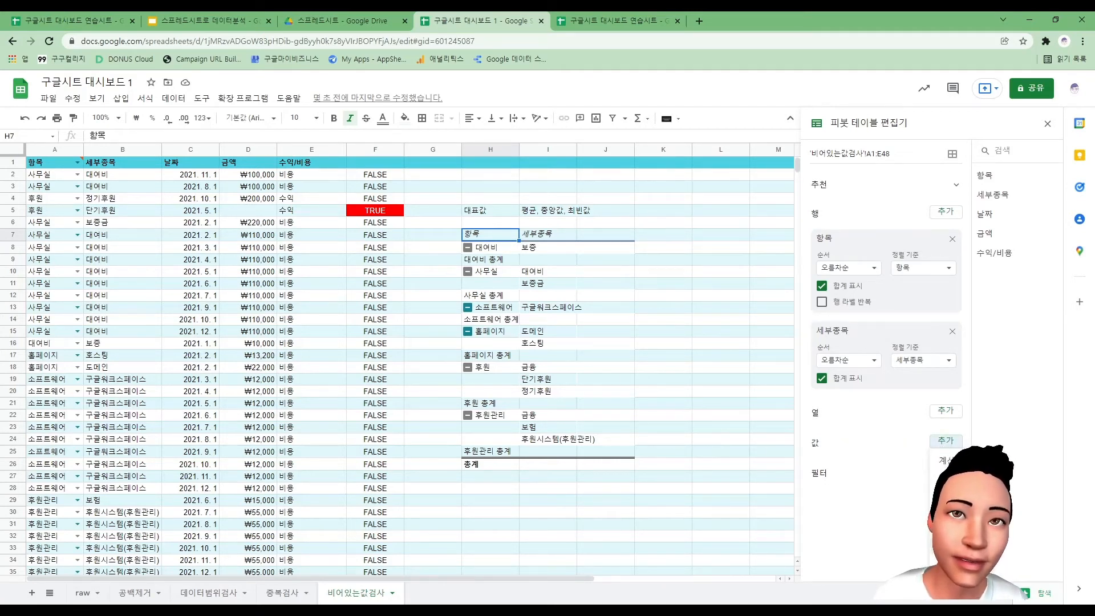
{"action": "left_click", "coordinate": [950, 540]}
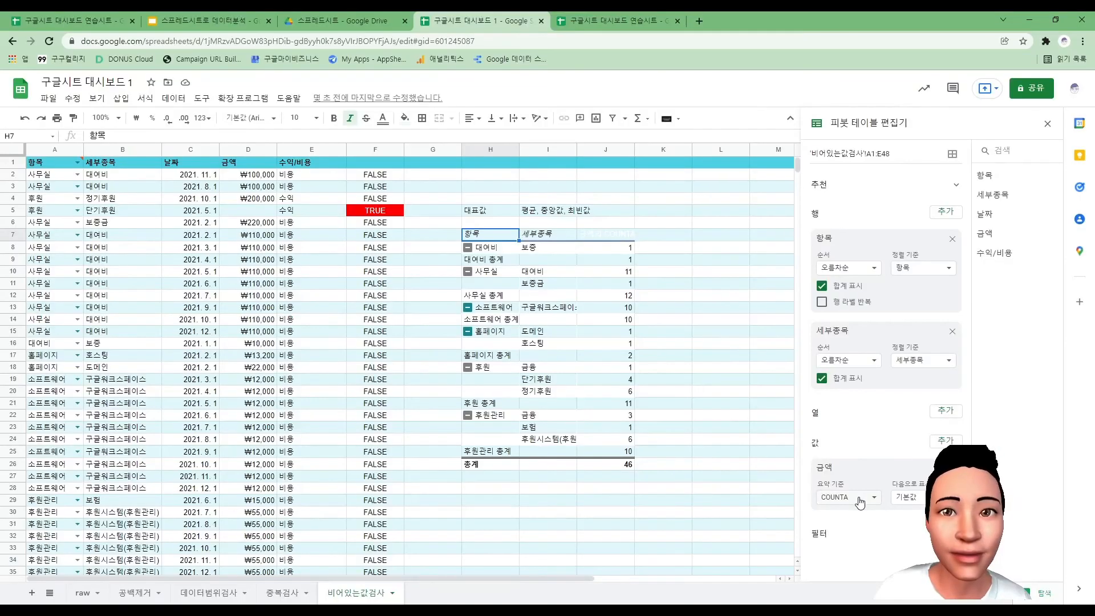
{"action": "left_click", "coordinate": [873, 494]}
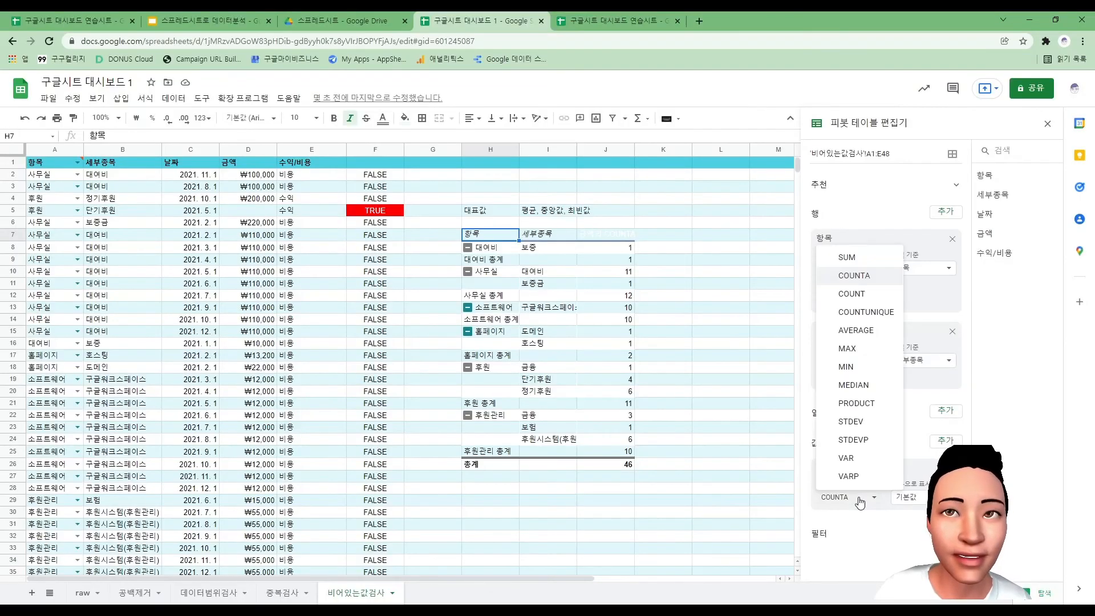
{"action": "left_click", "coordinate": [870, 265]}
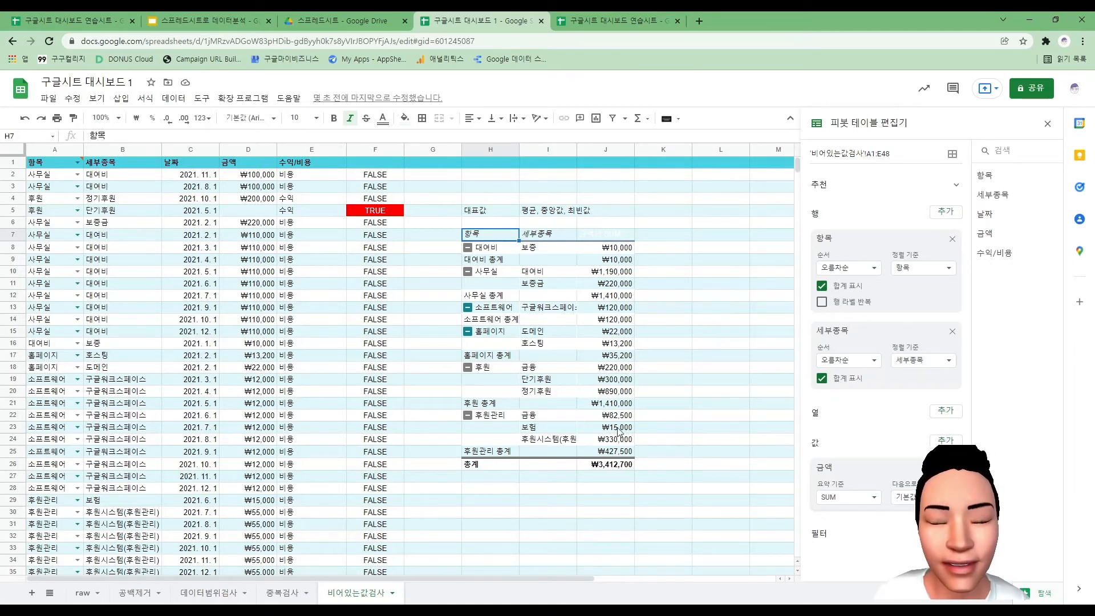
{"action": "left_click", "coordinate": [870, 502]}
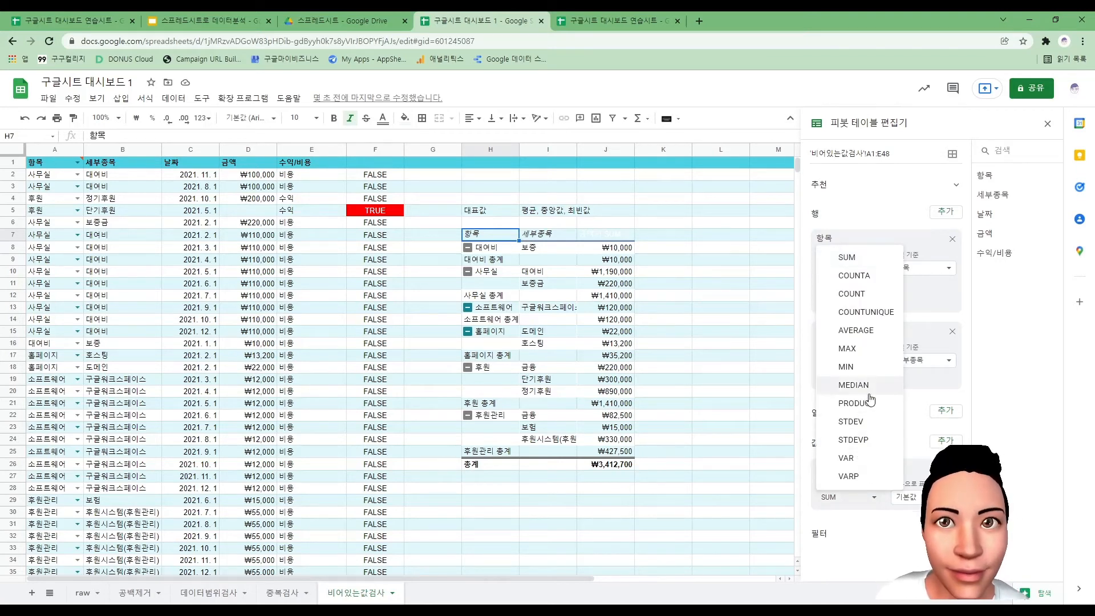
{"action": "left_click", "coordinate": [862, 332]}
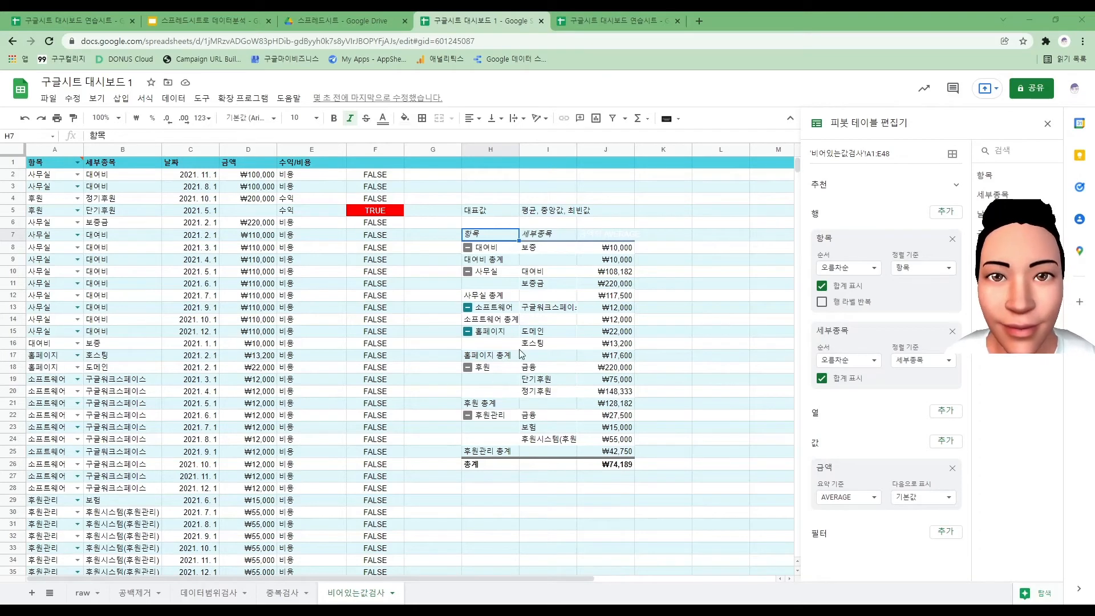
Step: Filter the pivot table by 항목 so that only the value 후원 is included
{"action": "left_click", "coordinate": [945, 532]}
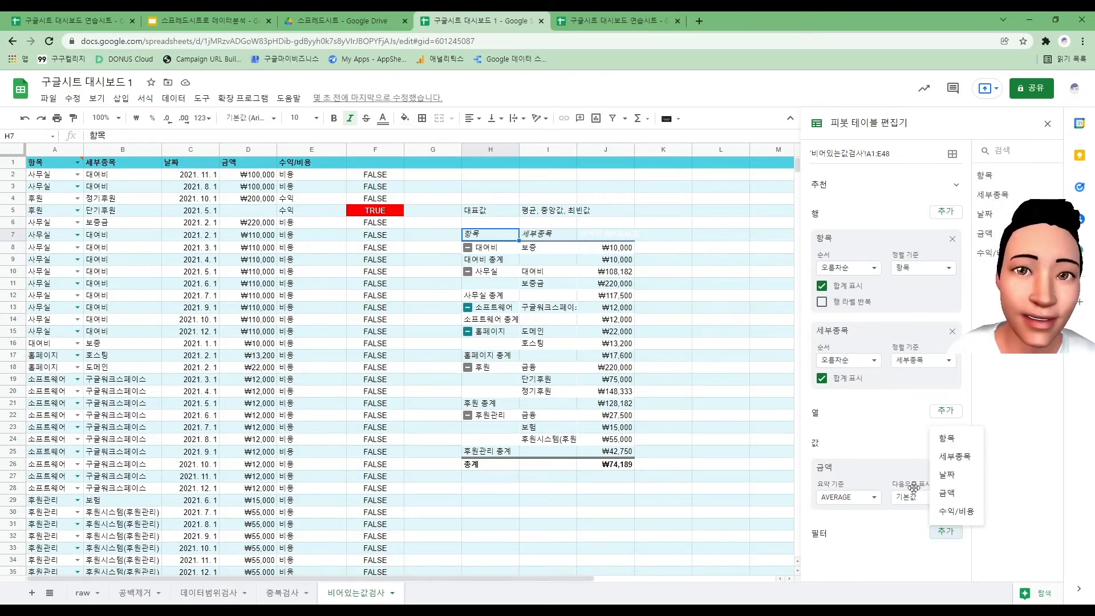
{"action": "left_click", "coordinate": [948, 445]}
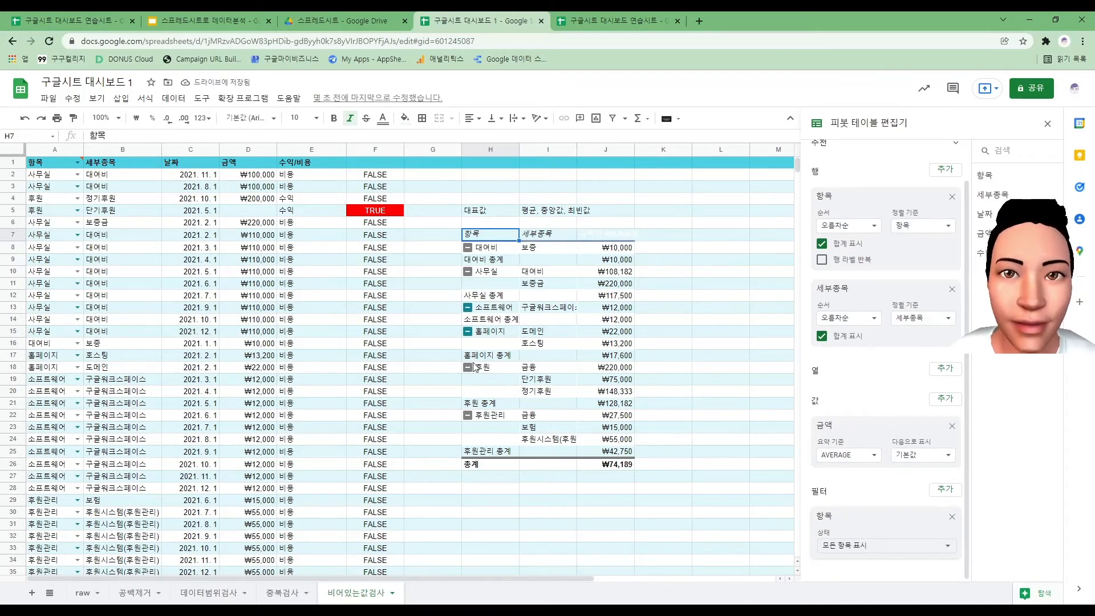
{"action": "left_click", "coordinate": [933, 552]}
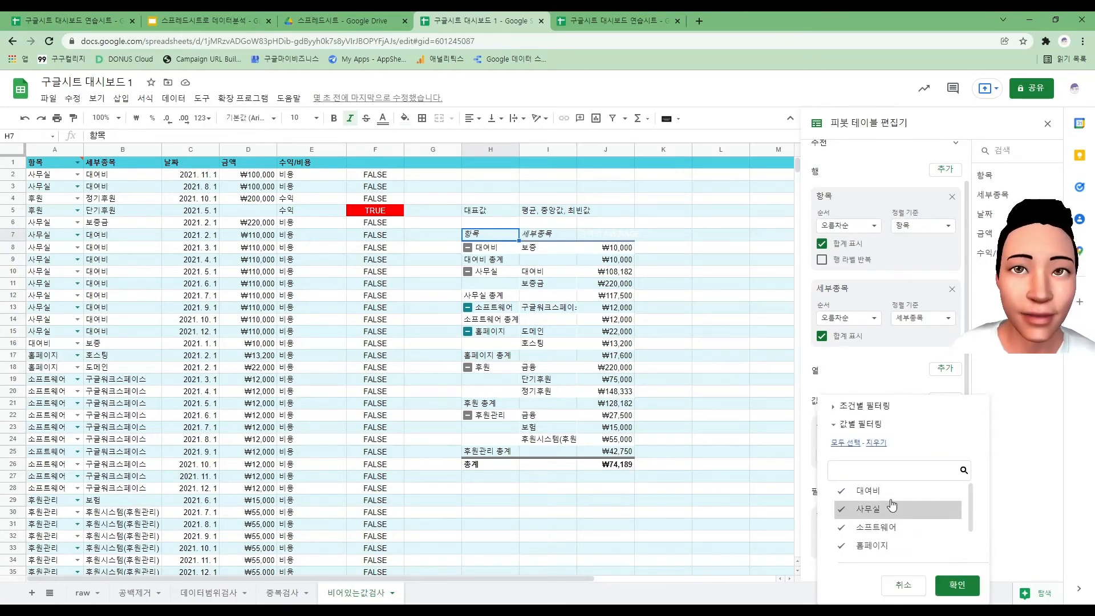
{"action": "left_click", "coordinate": [876, 443]}
{"action": "scroll", "coordinate": [900, 541], "scroll_direction": "down", "scroll_amount": 1}
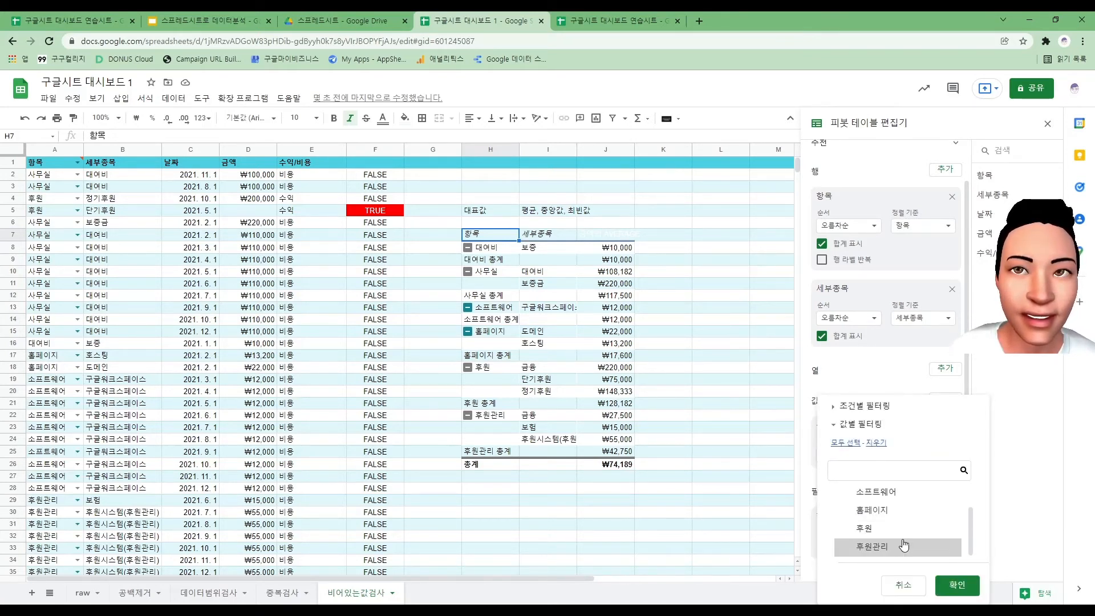
{"action": "left_click", "coordinate": [871, 531]}
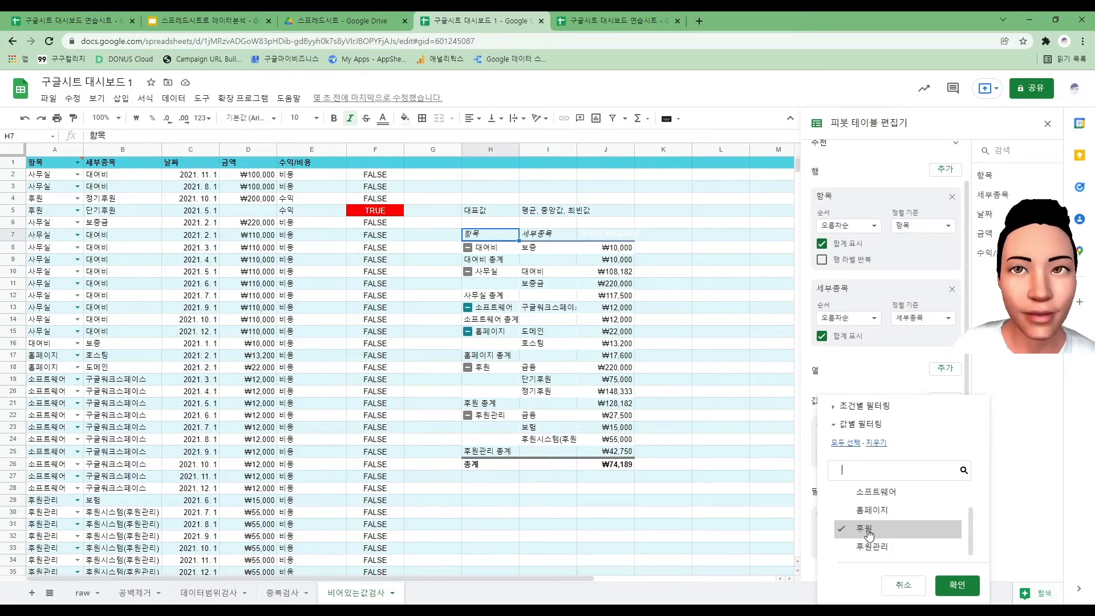
{"action": "left_click", "coordinate": [957, 585]}
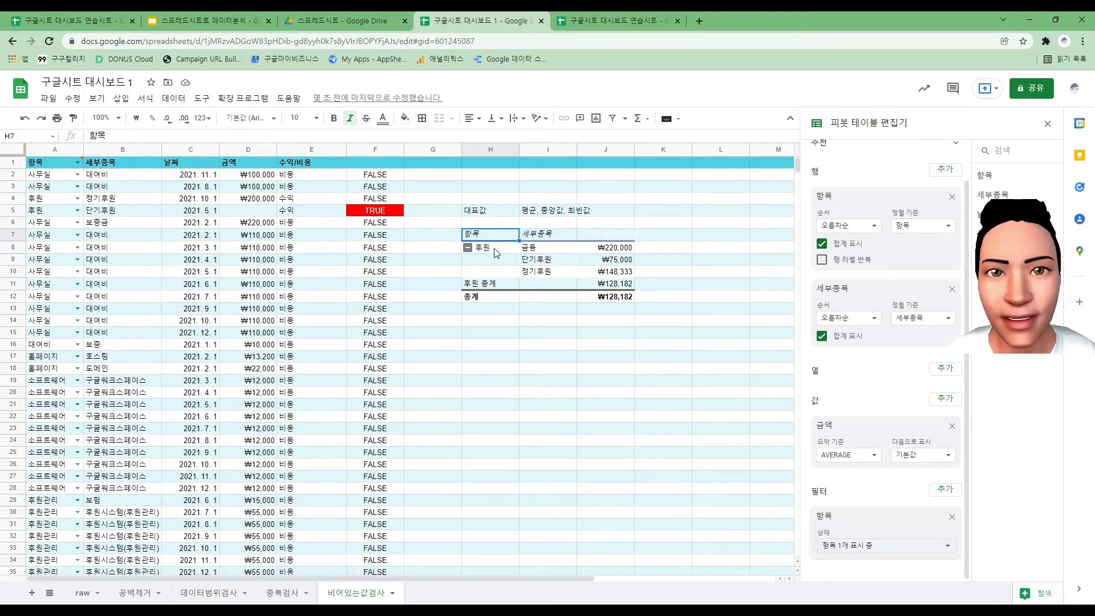
Step: Check the average 금액 for 단기후원 in the pivot table, and change the 금액 summary to MEDIAN
{"action": "left_click_drag", "start_coordinate": [496, 253], "coordinate": [617, 277]}
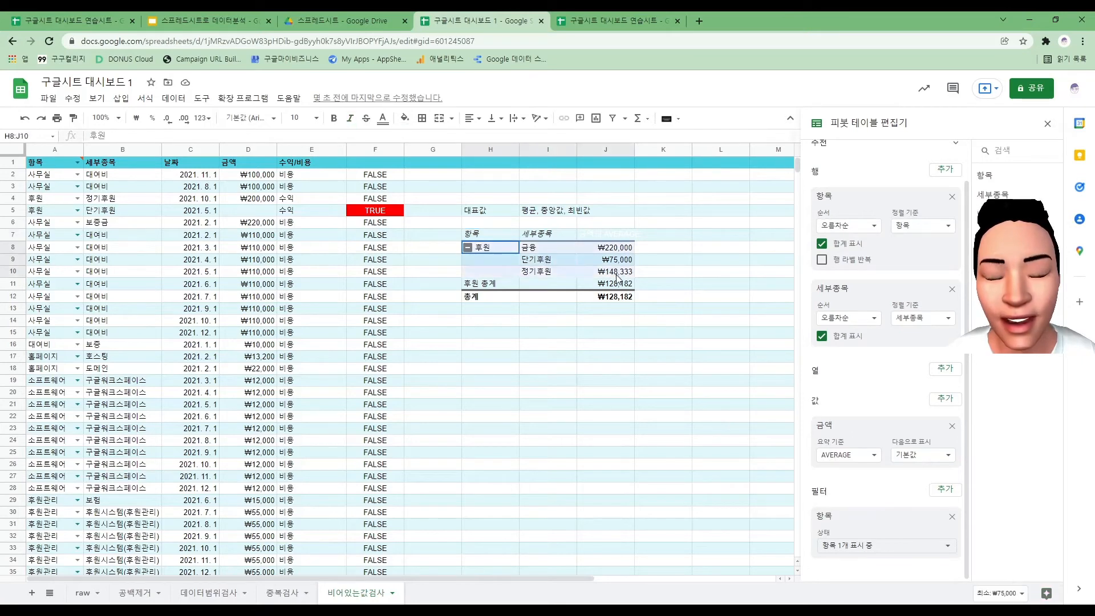
{"action": "left_click", "coordinate": [706, 288]}
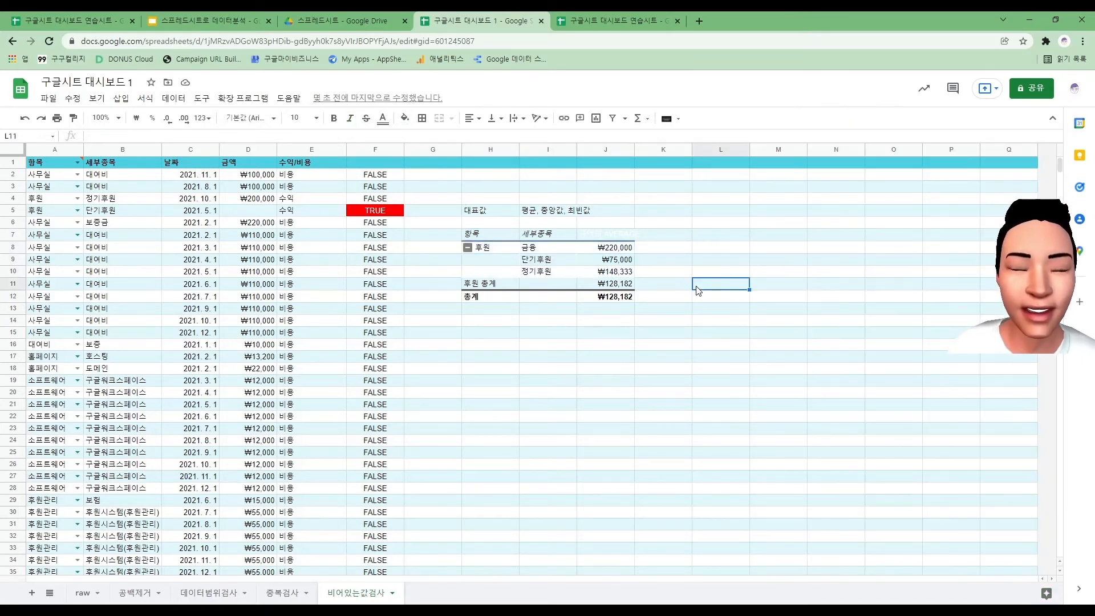
{"action": "left_click", "coordinate": [492, 237]}
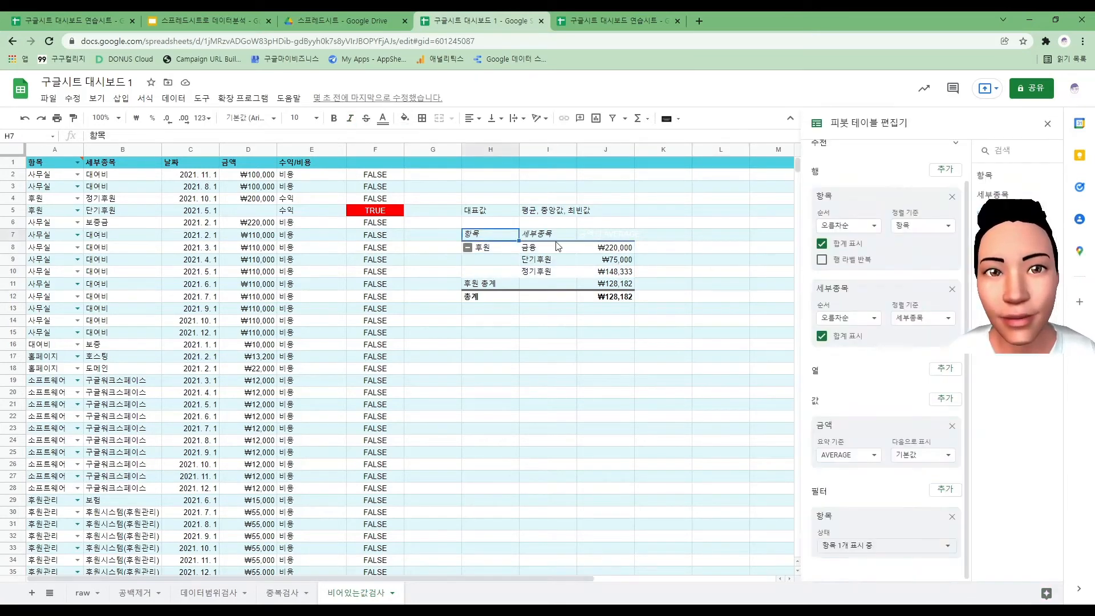
{"action": "left_click", "coordinate": [620, 264]}
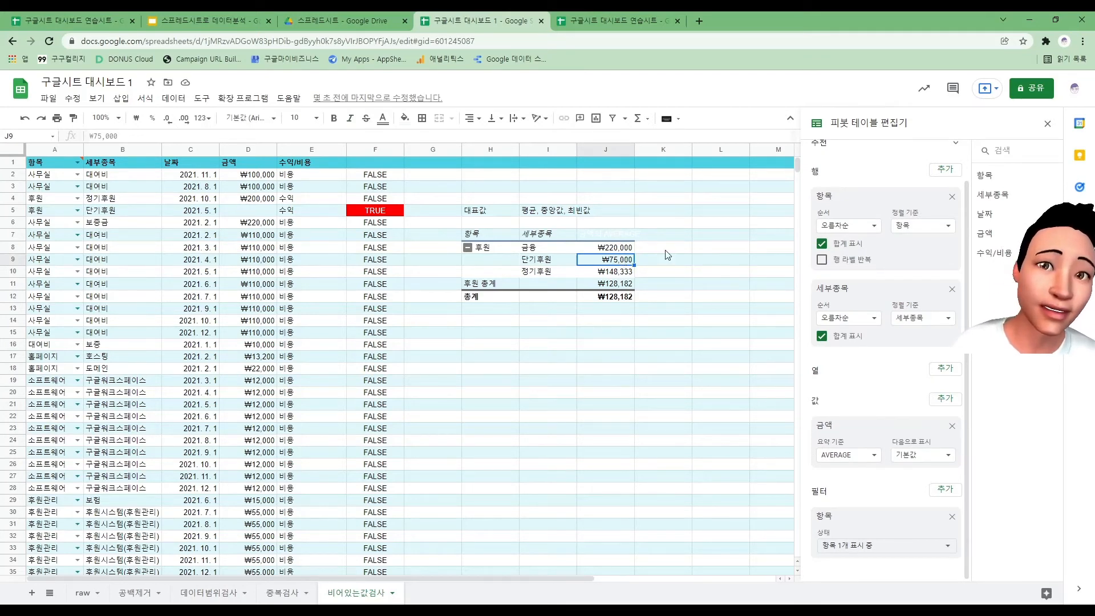
{"action": "left_click", "coordinate": [867, 456]}
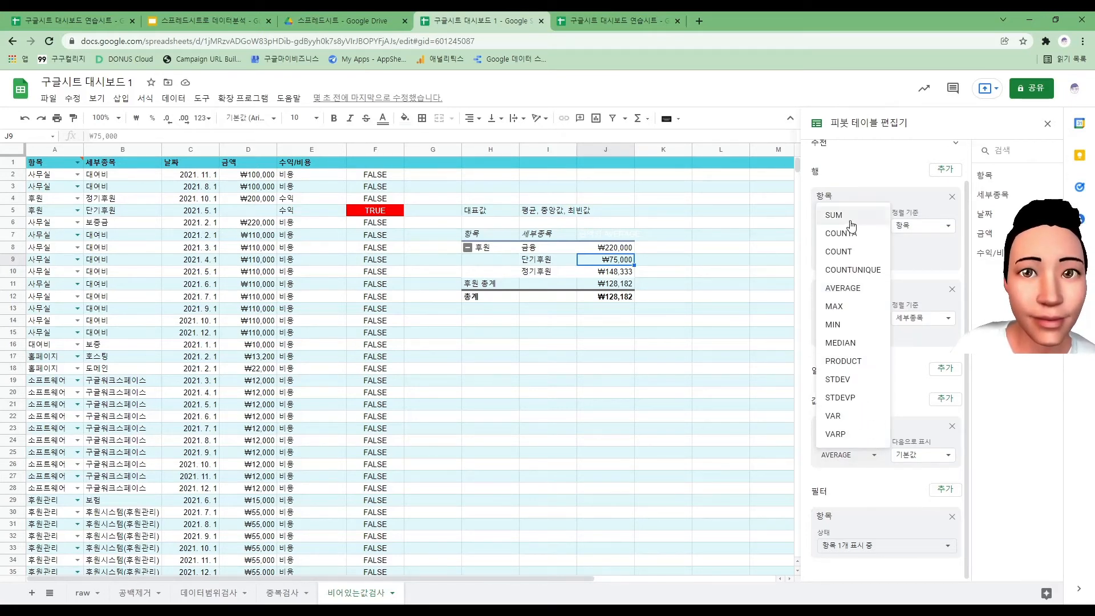
{"action": "left_click", "coordinate": [853, 343]}
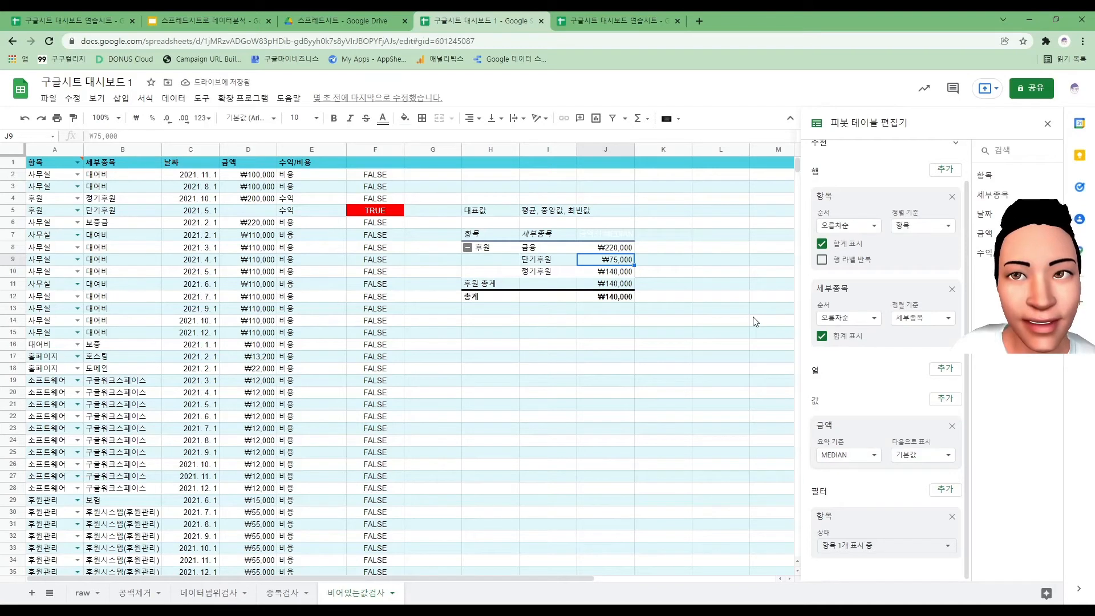
Step: Set the pivot table's 금액 summary back to AVERAGE and select the 단기후원 amount
{"action": "left_click", "coordinate": [865, 462]}
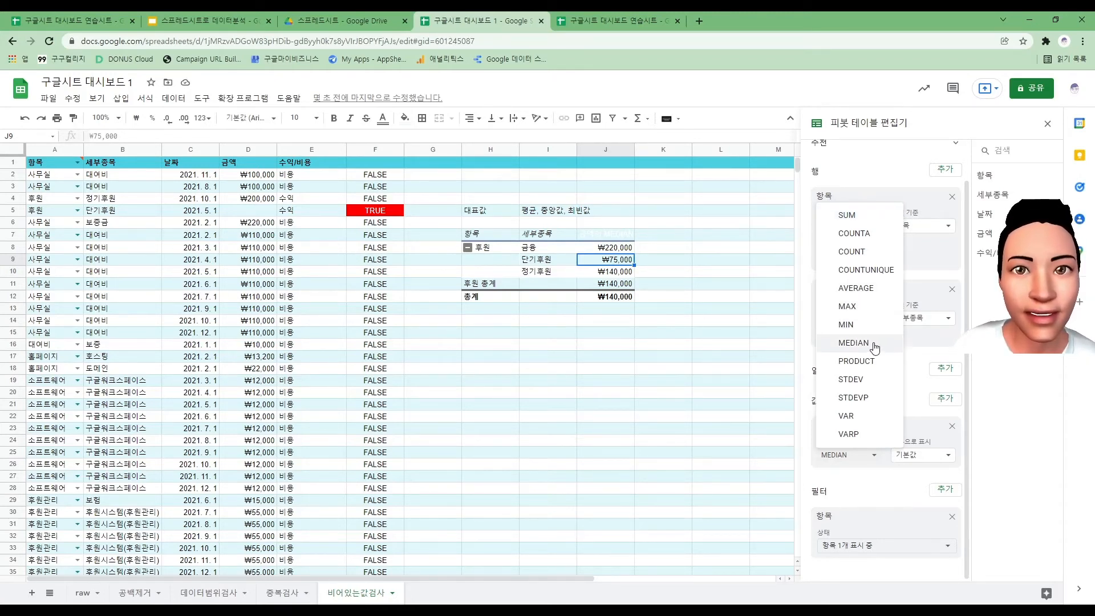
{"action": "left_click", "coordinate": [870, 290]}
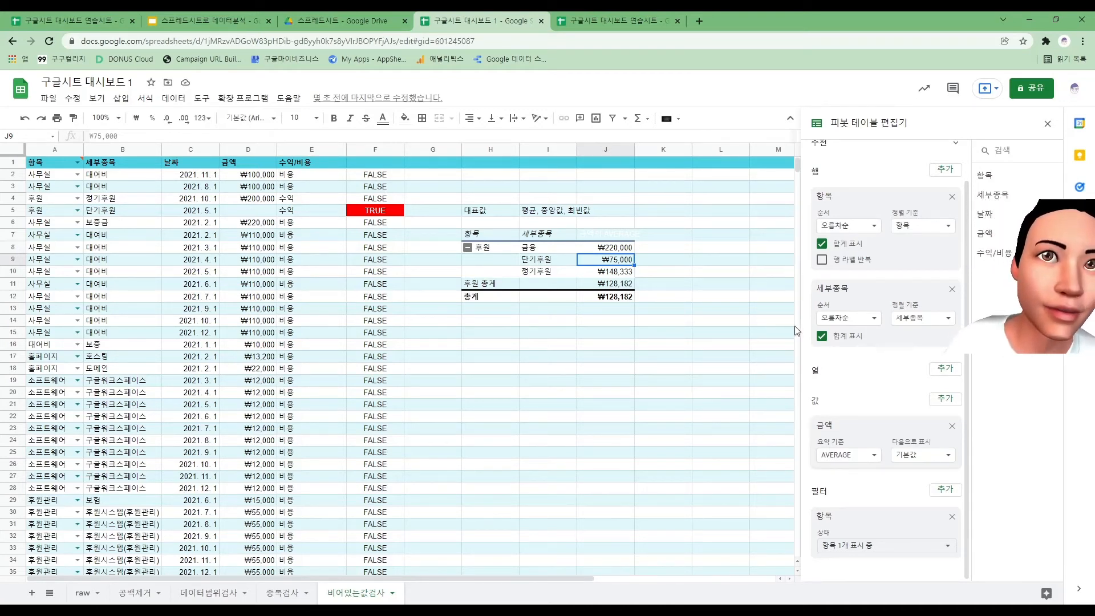
{"action": "left_click", "coordinate": [1045, 125]}
{"action": "left_click", "coordinate": [726, 311]}
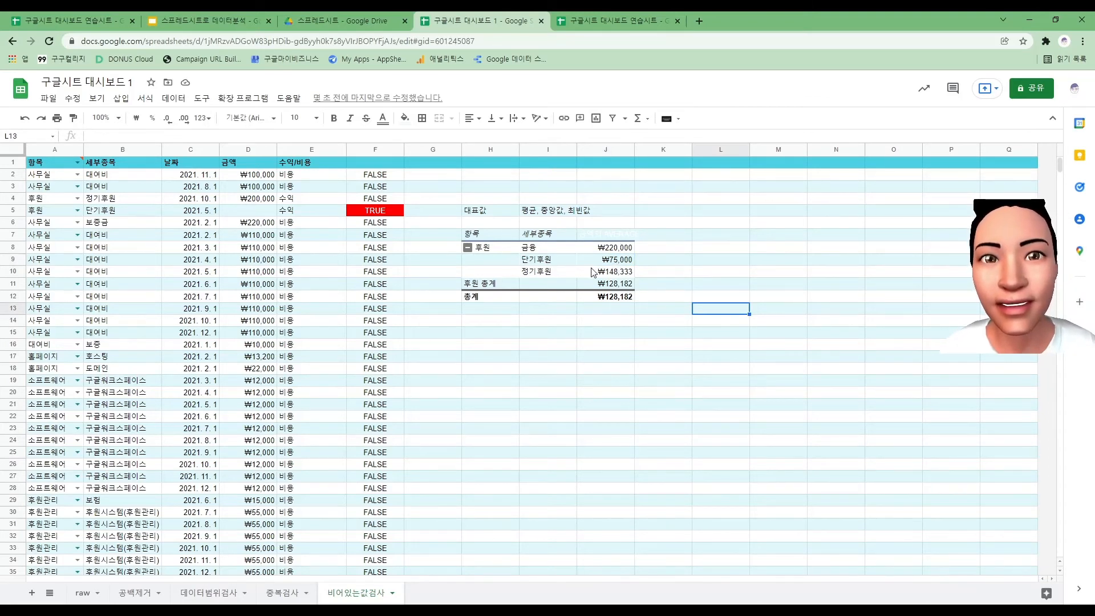
{"action": "left_click", "coordinate": [621, 262]}
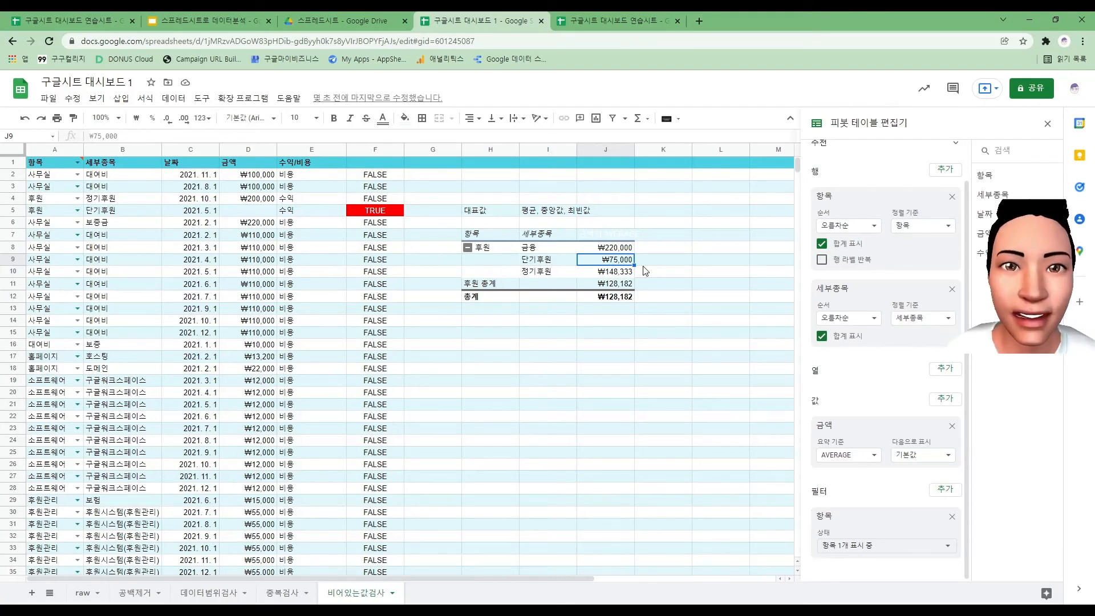
{"action": "left_click", "coordinate": [538, 354]}
{"action": "left_click", "coordinate": [557, 348]}
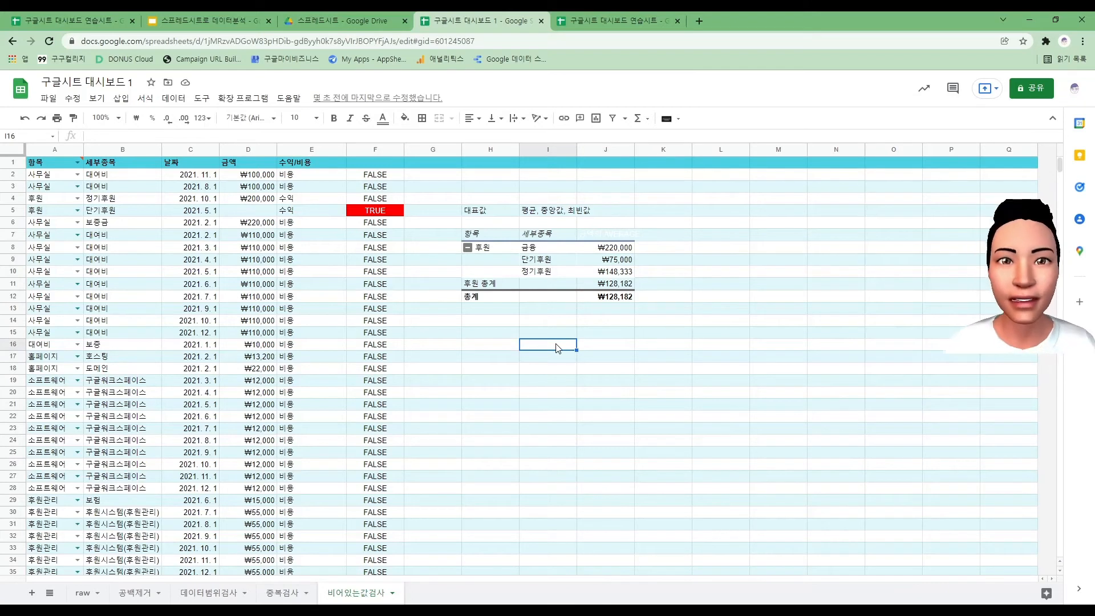
{"action": "type", "text": "="}
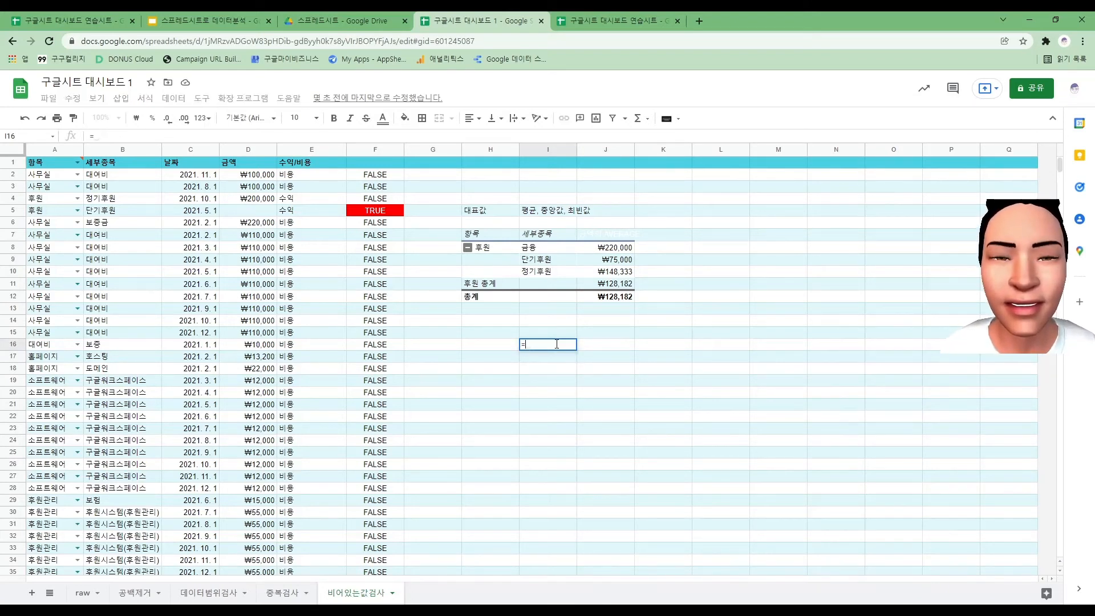
{"action": "type", "text": "MODE"}
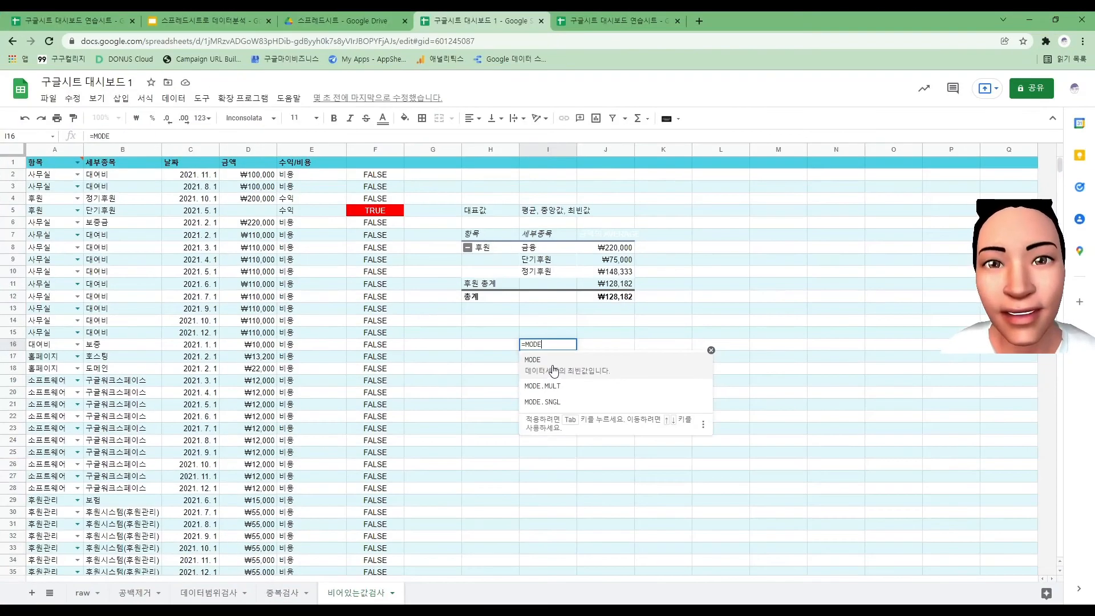
{"action": "key", "text": "Escape"}
{"action": "key", "text": "BackSpace"}
{"action": "key", "text": "BackSpace"}
{"action": "key", "text": "BackSpace"}
{"action": "key", "text": "BackSpace"}
{"action": "key", "text": "BackSpace"}
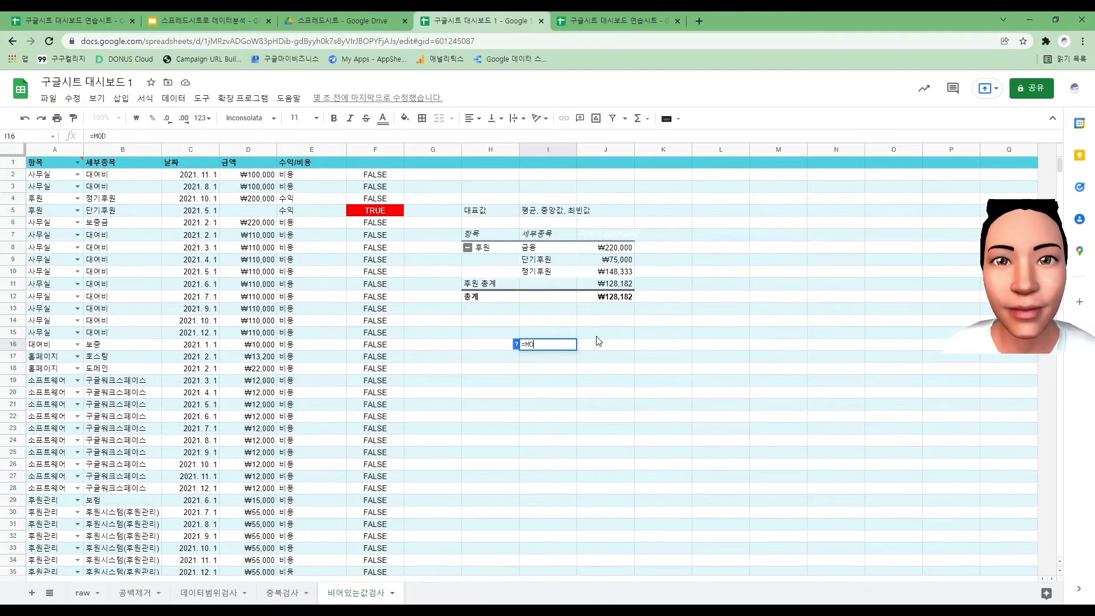
{"action": "key", "text": "Escape"}
{"action": "left_click", "coordinate": [597, 336]}
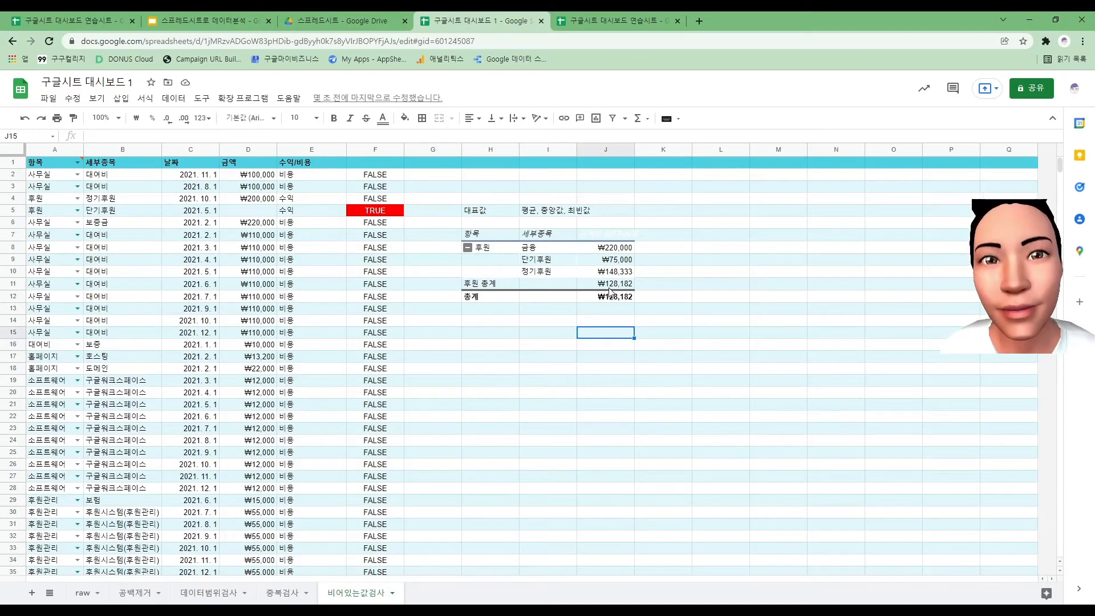
Step: Copy the 단기후원 average from the pivot table into the blank 금액 cell D5
{"action": "left_click", "coordinate": [619, 261]}
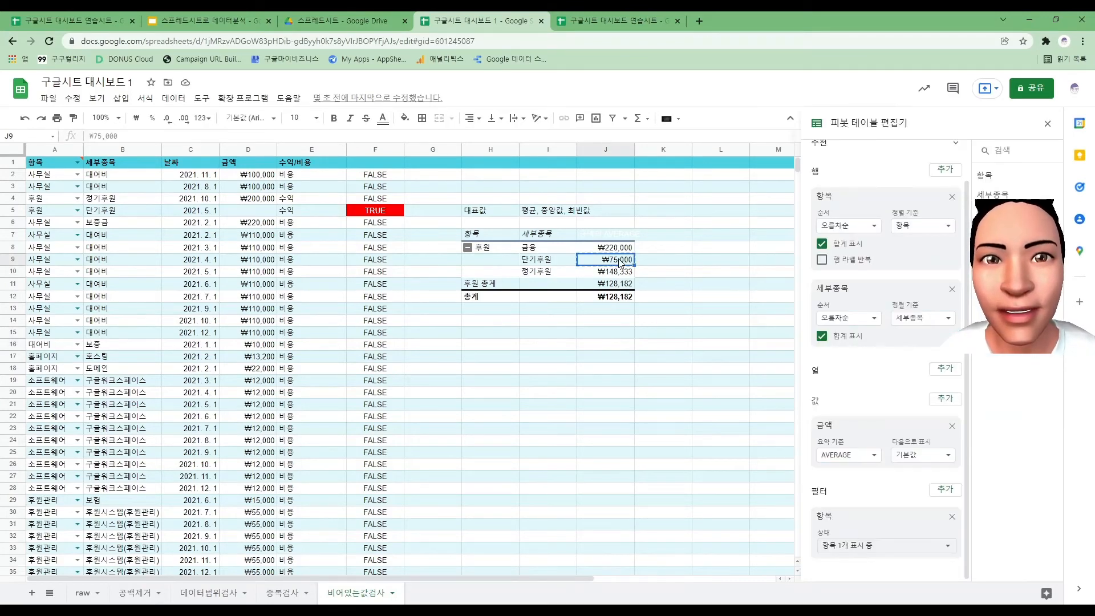
{"action": "left_click", "coordinate": [1047, 124]}
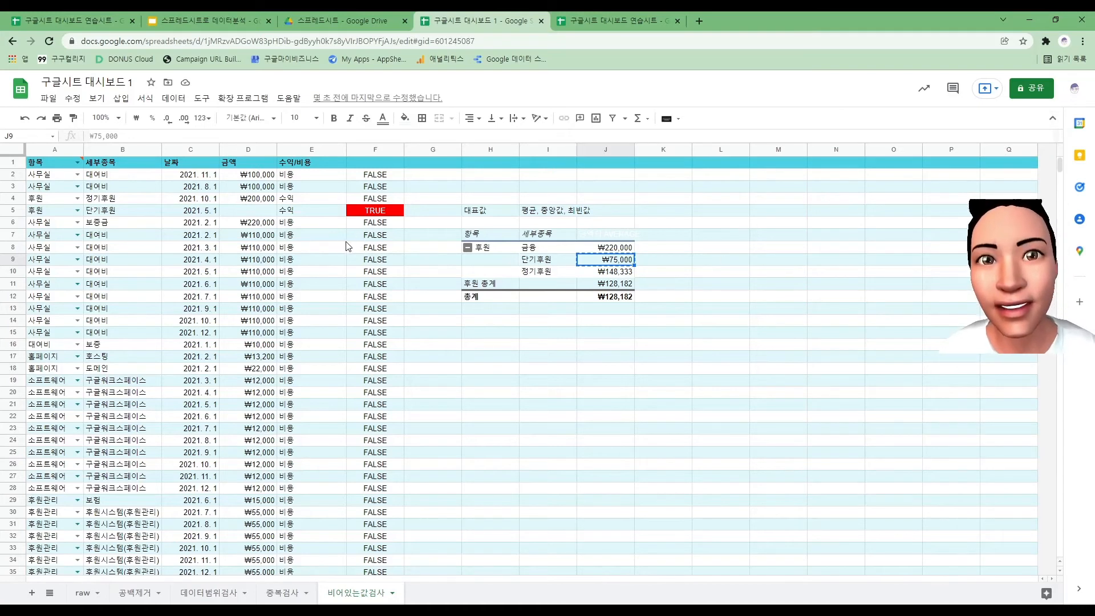
{"action": "key", "text": "ctrl+c"}
{"action": "left_click", "coordinate": [257, 212]}
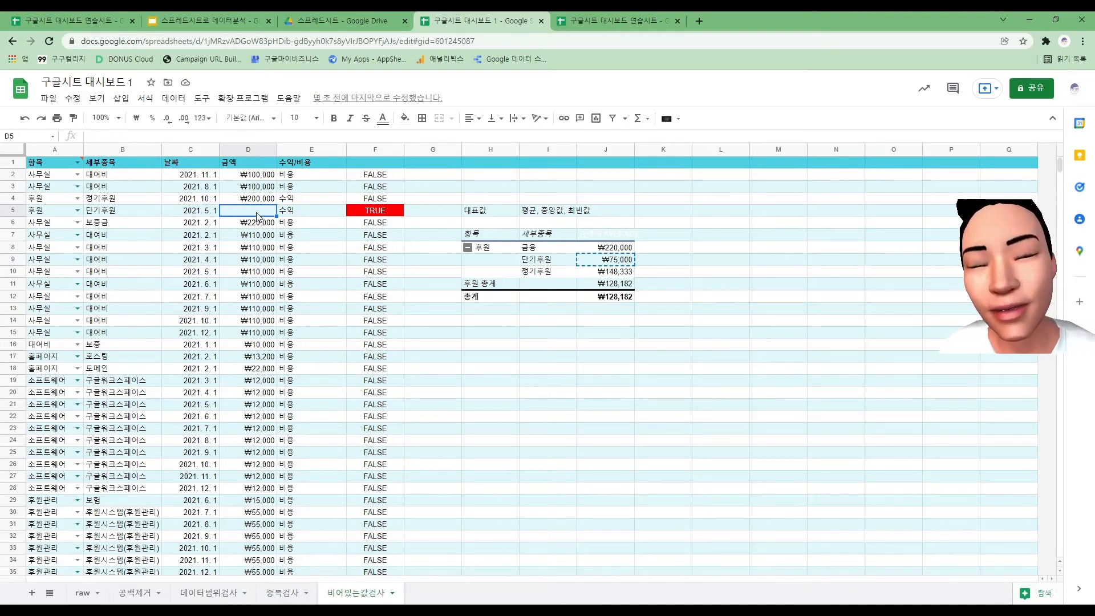
{"action": "key", "text": "ctrl+v"}
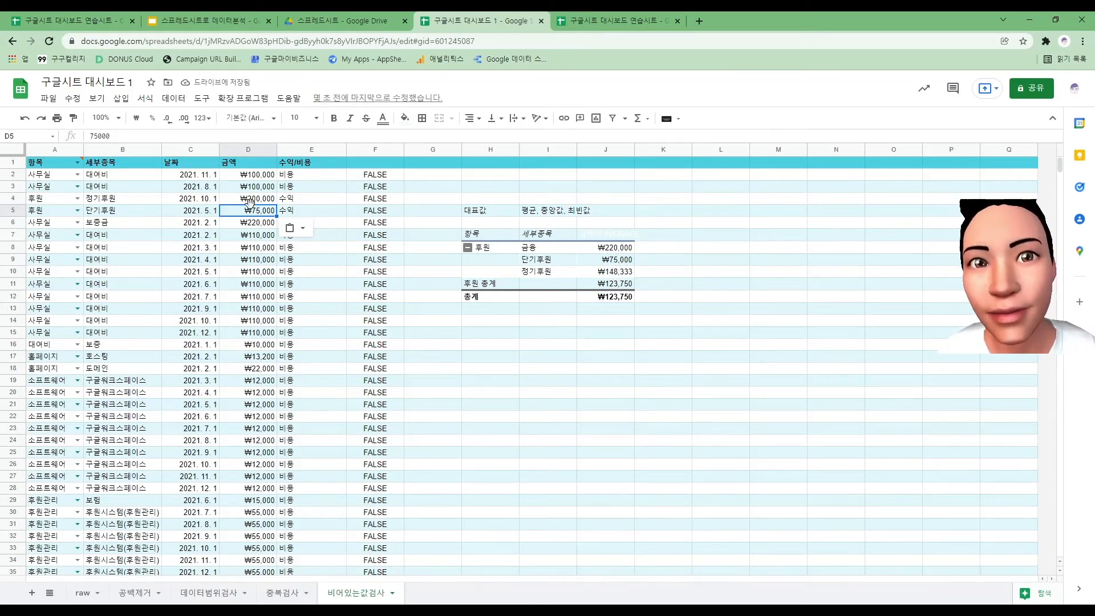
{"action": "left_click", "coordinate": [543, 406]}
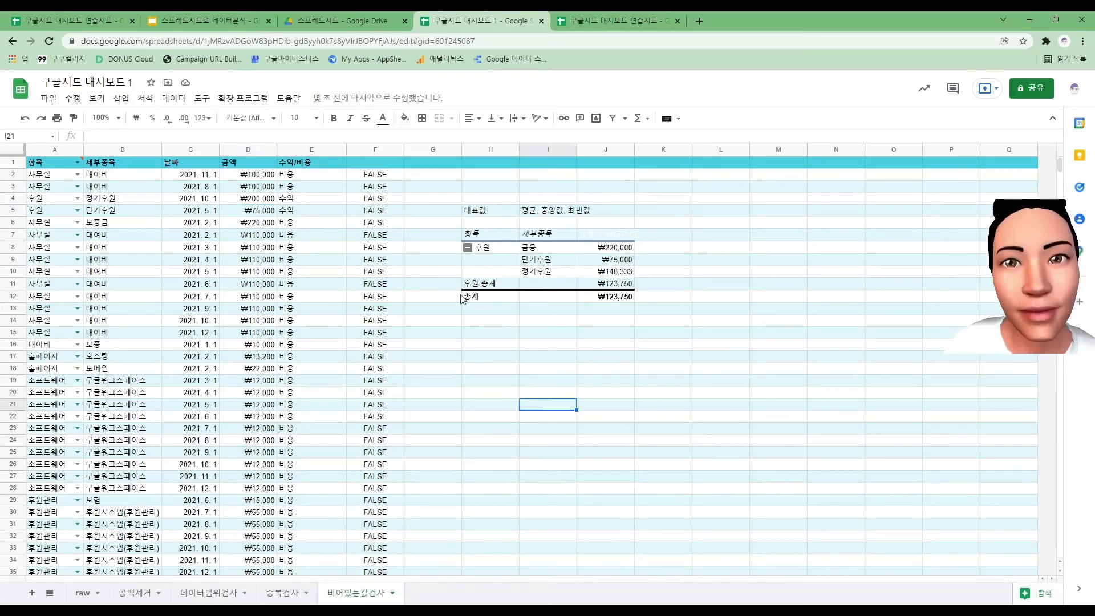
Step: Compare the filled 금액 value in D5 with the pivot table's 단기후원 average
{"action": "left_click", "coordinate": [612, 263]}
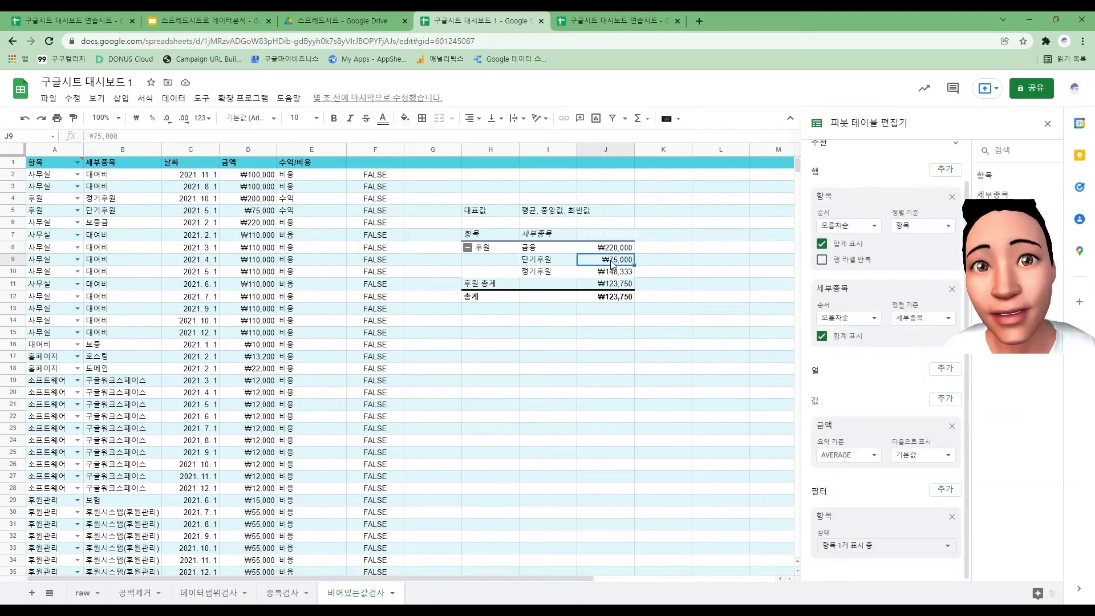
{"action": "left_click", "coordinate": [1047, 123]}
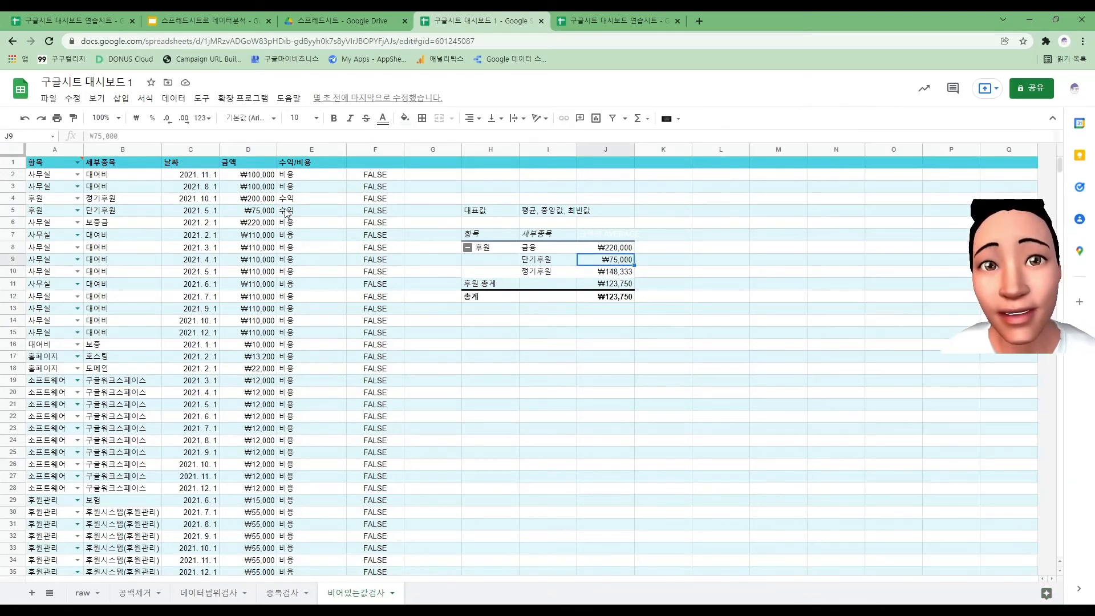
{"action": "left_click", "coordinate": [249, 214]}
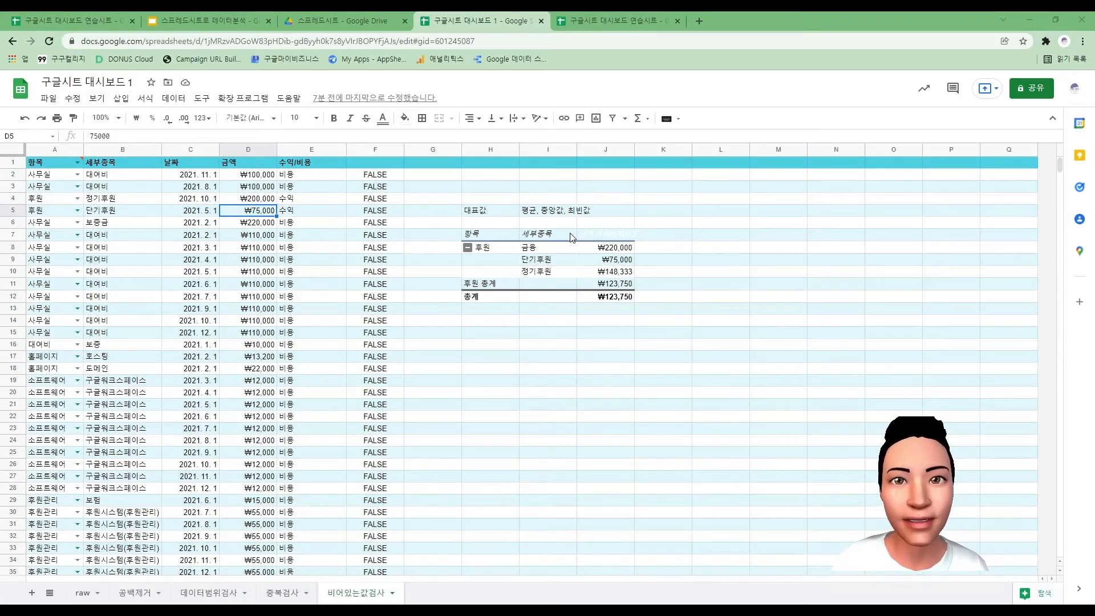
{"action": "mouse_move", "coordinate": [48, 168]}
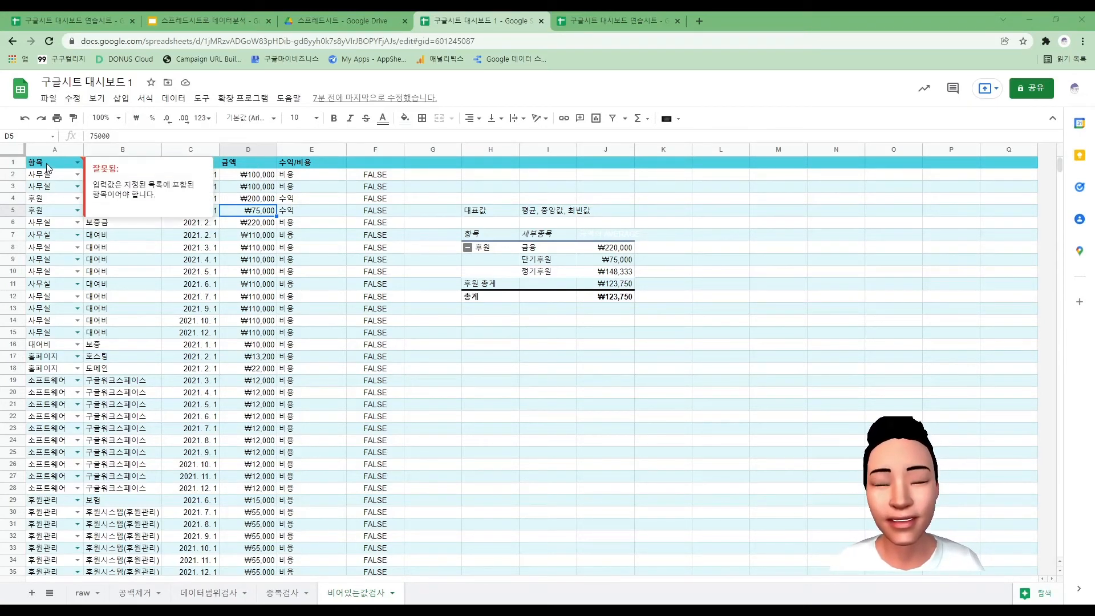
{"action": "left_click", "coordinate": [482, 372]}
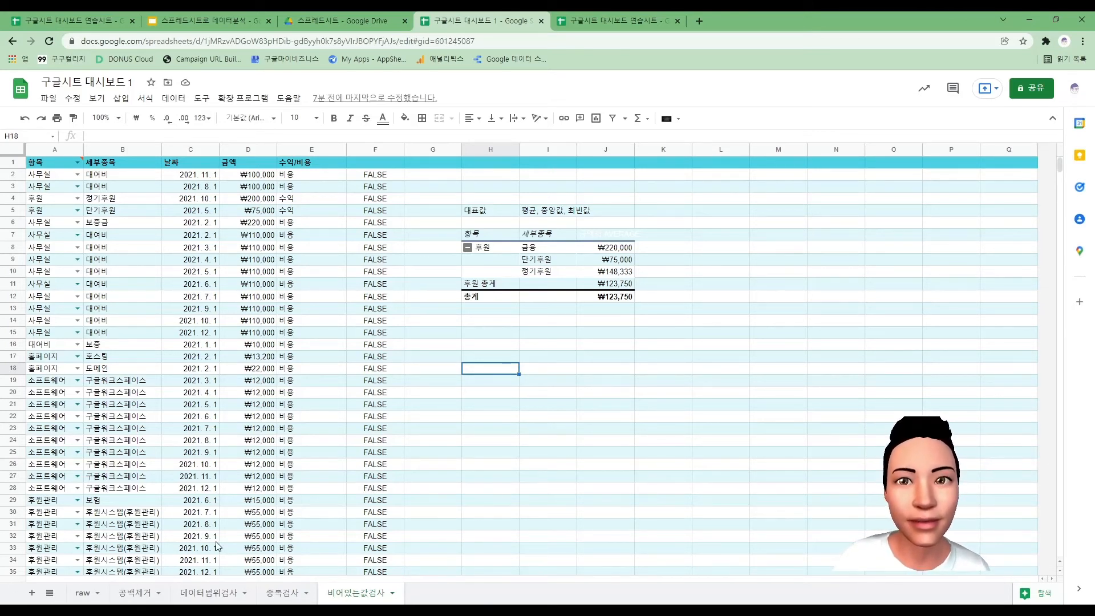
Step: Add a new sheet and name it 재정보고
{"action": "left_click", "coordinate": [31, 593]}
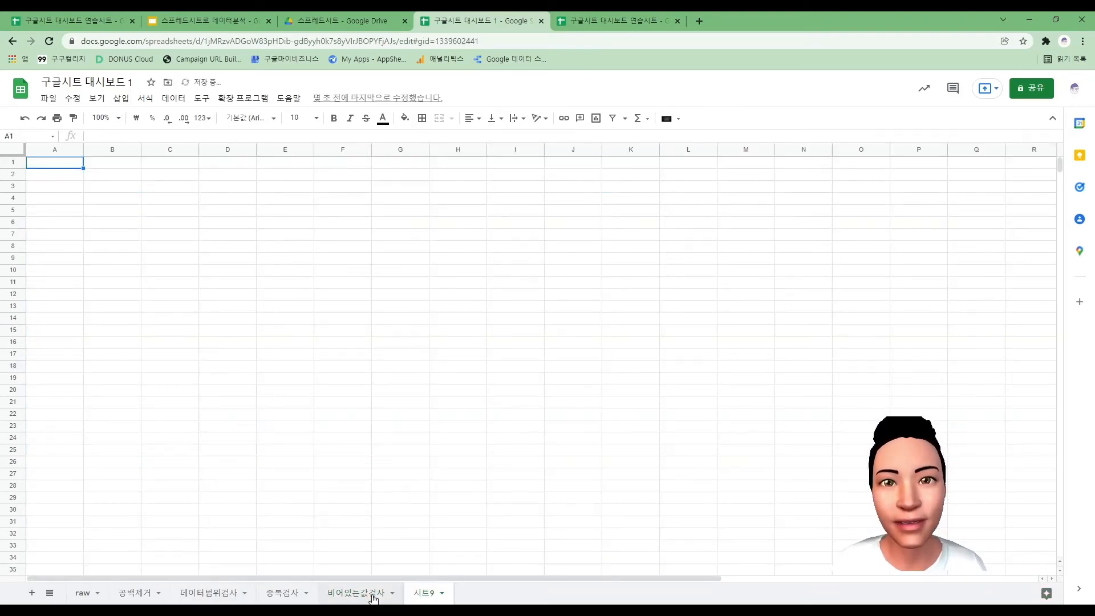
{"action": "double_click", "coordinate": [424, 593]}
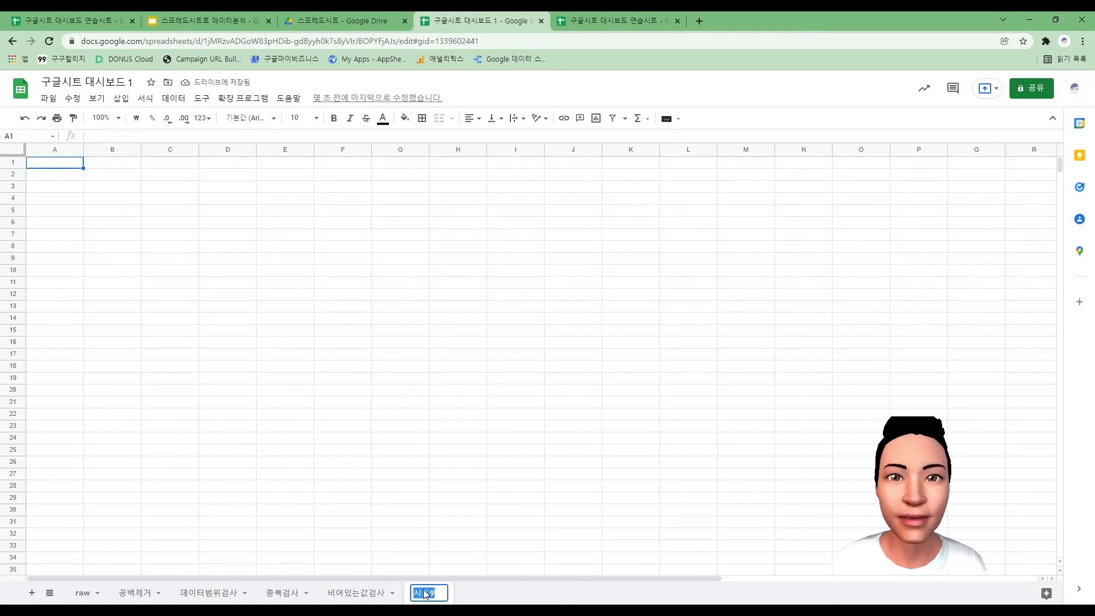
{"action": "type", "text": "재"}
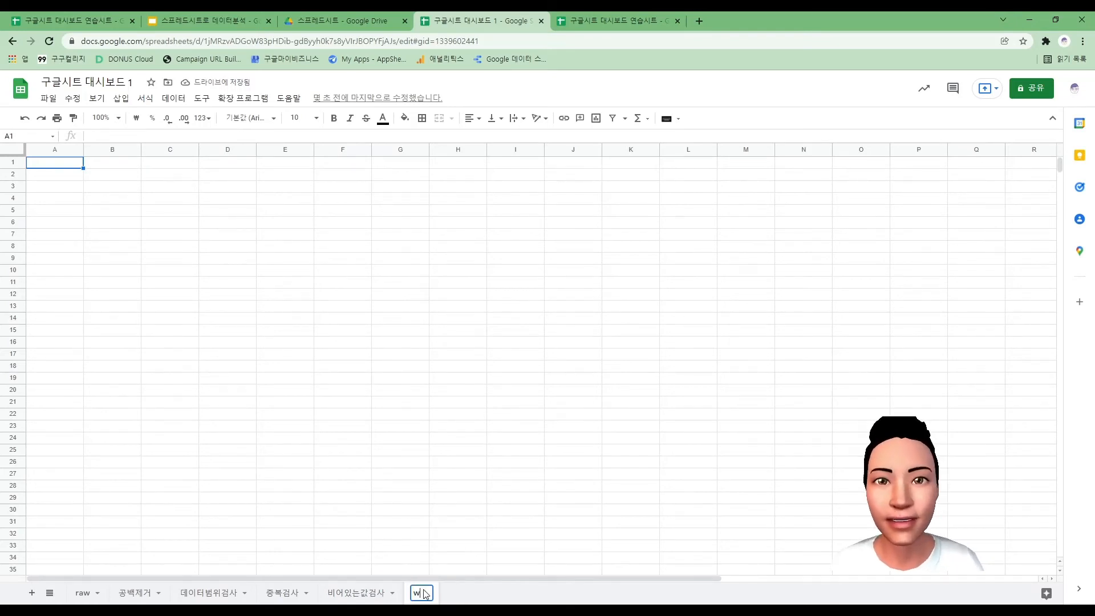
{"action": "type", "text": "무보고"}
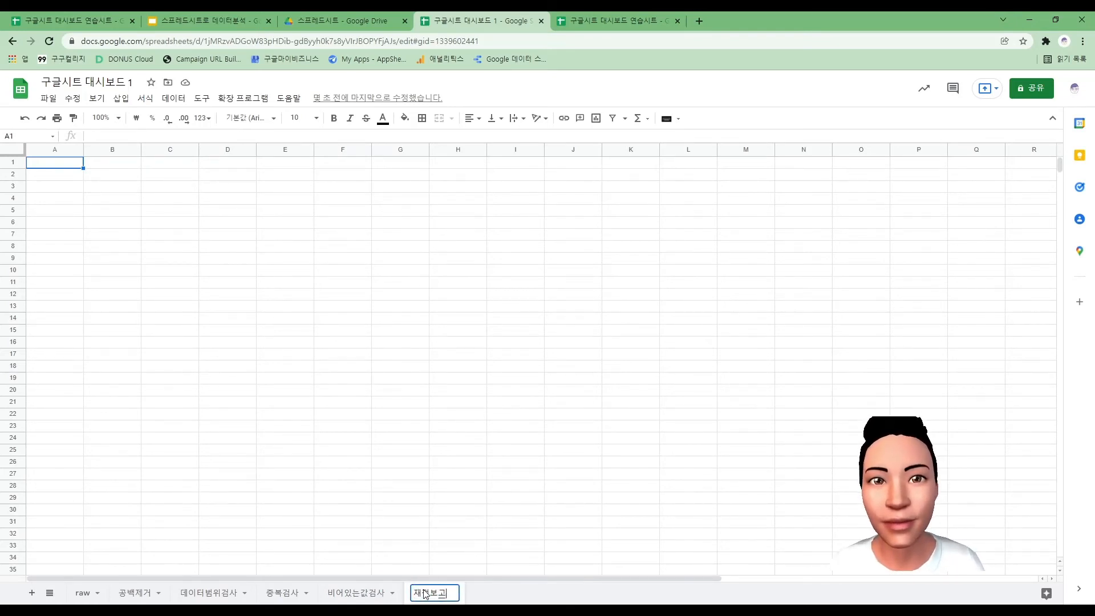
{"action": "key", "text": "Return"}
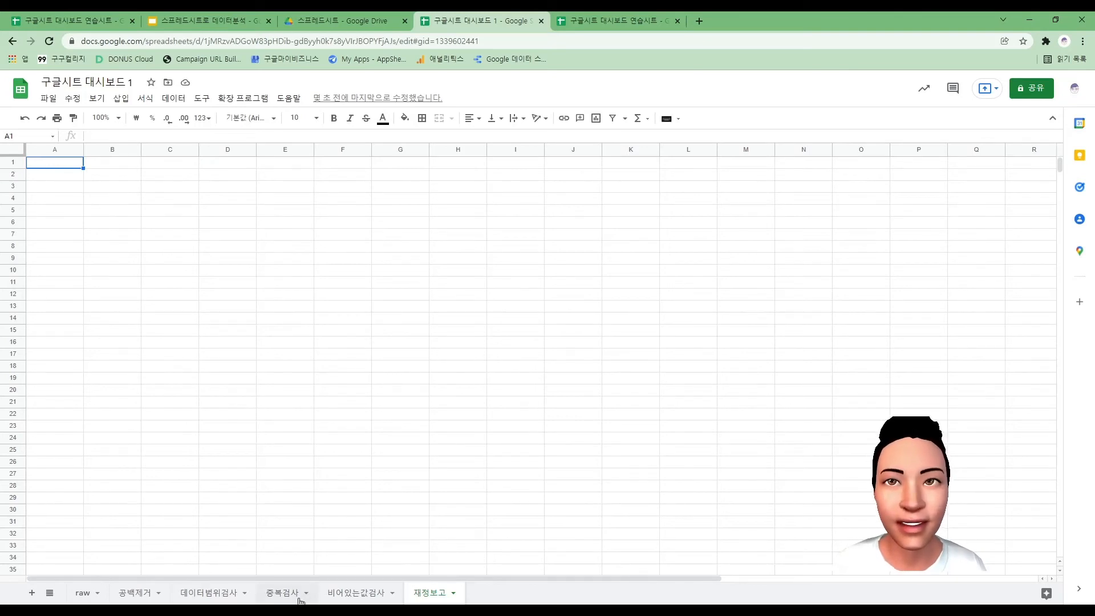
Step: Examine the 비용 and 수익 entries in the 수익/비용 column of the 비어있는값검사 sheet
{"action": "left_click", "coordinate": [332, 595]}
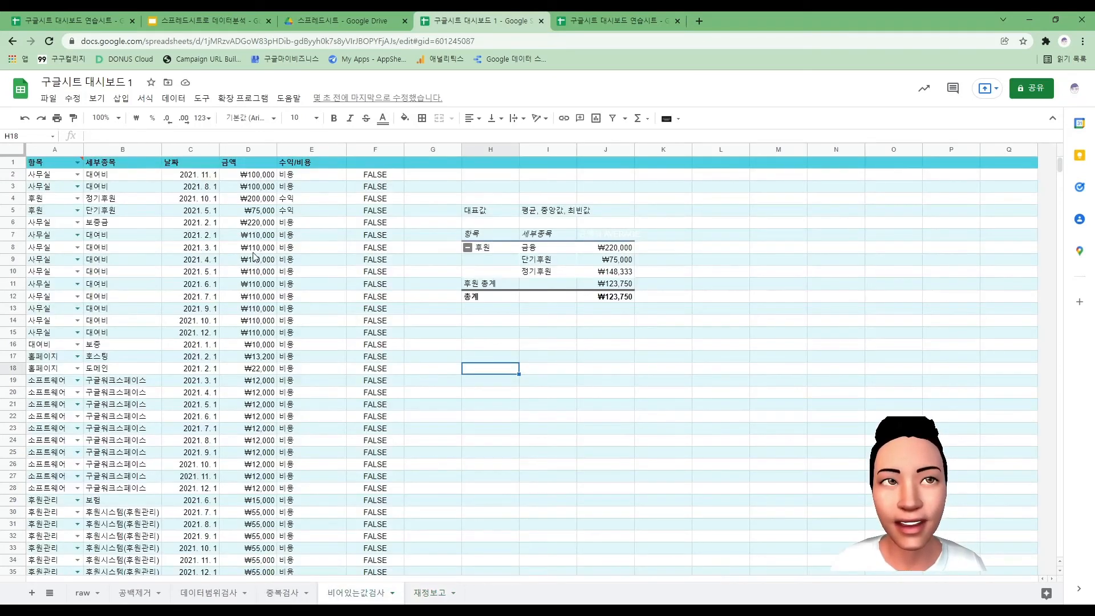
{"action": "left_click", "coordinate": [301, 179]}
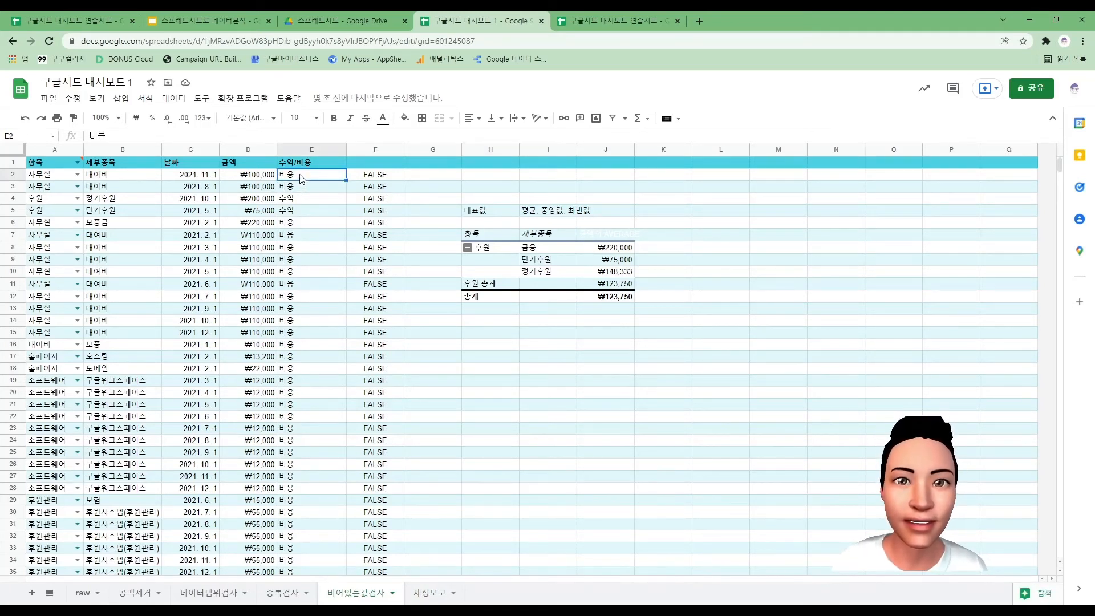
{"action": "left_click", "coordinate": [295, 200]}
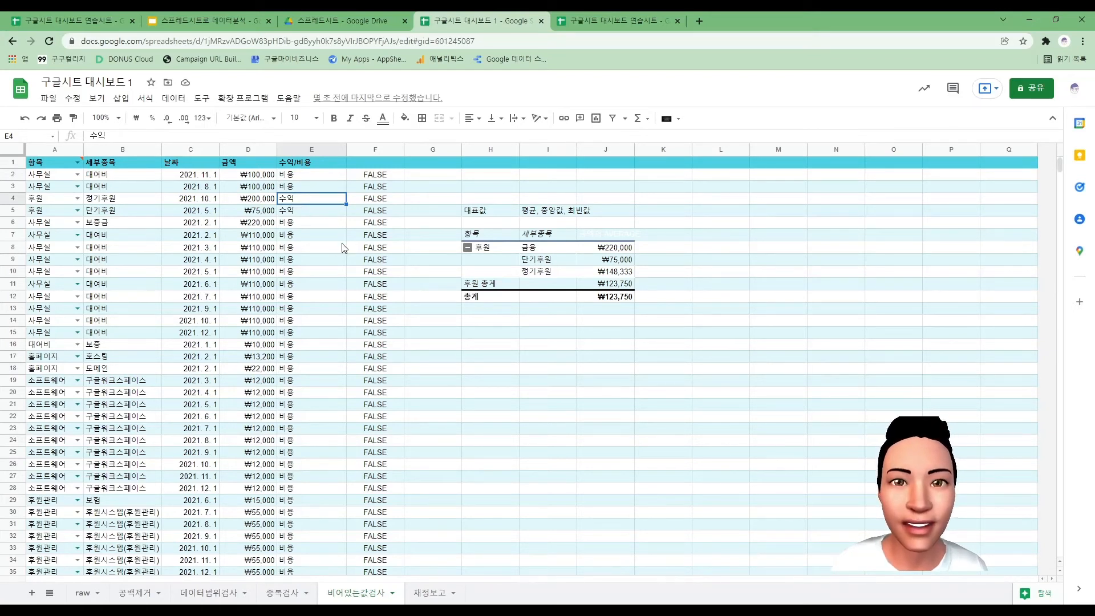
Step: Start a pivot table from the 재정보고 sheet with '비어있는값검사'!A1:E48 as its data range
{"action": "left_click", "coordinate": [430, 594]}
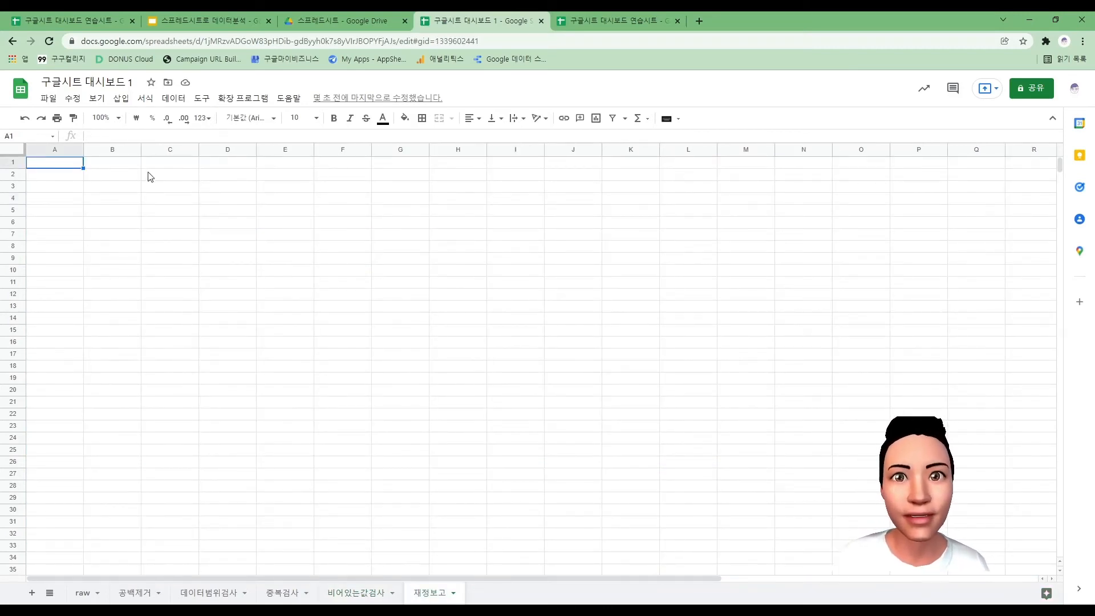
{"action": "left_click", "coordinate": [121, 100]}
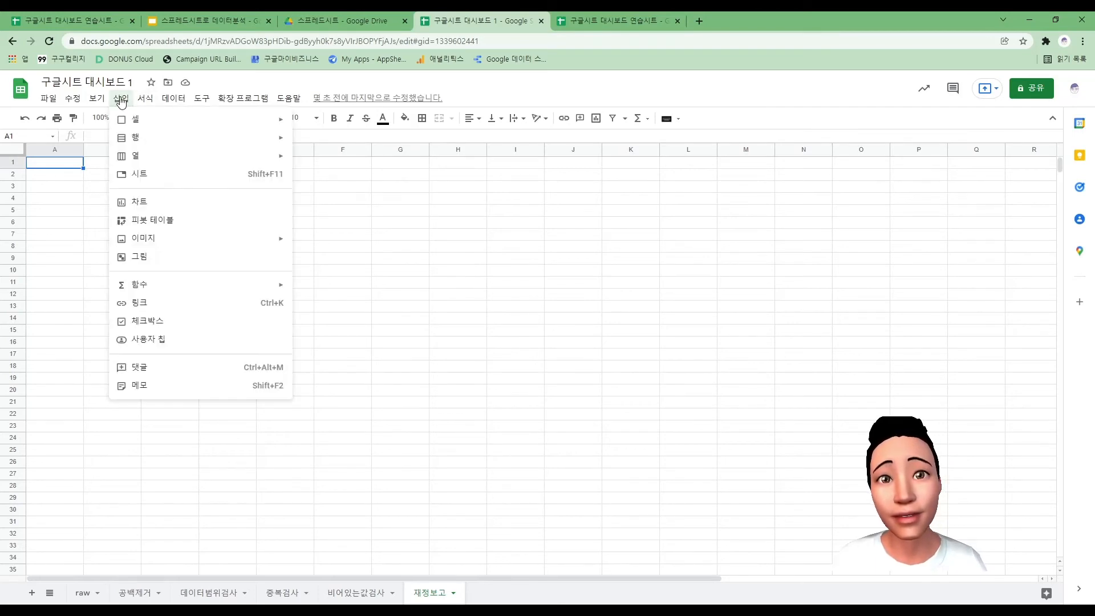
{"action": "left_click", "coordinate": [197, 220]}
{"action": "left_click", "coordinate": [626, 303]}
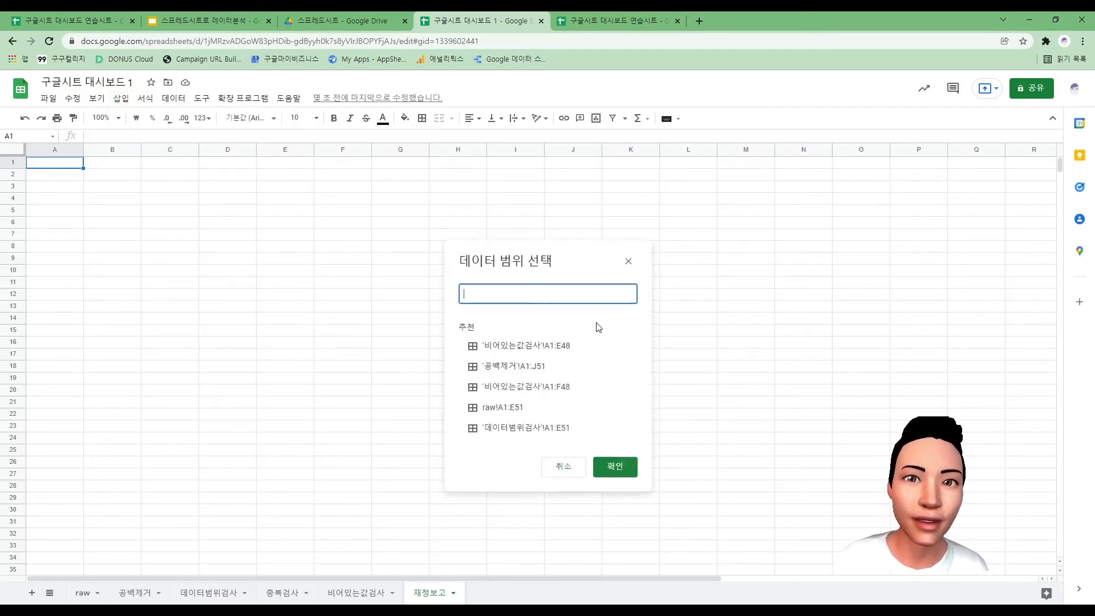
{"action": "left_click", "coordinate": [347, 597]}
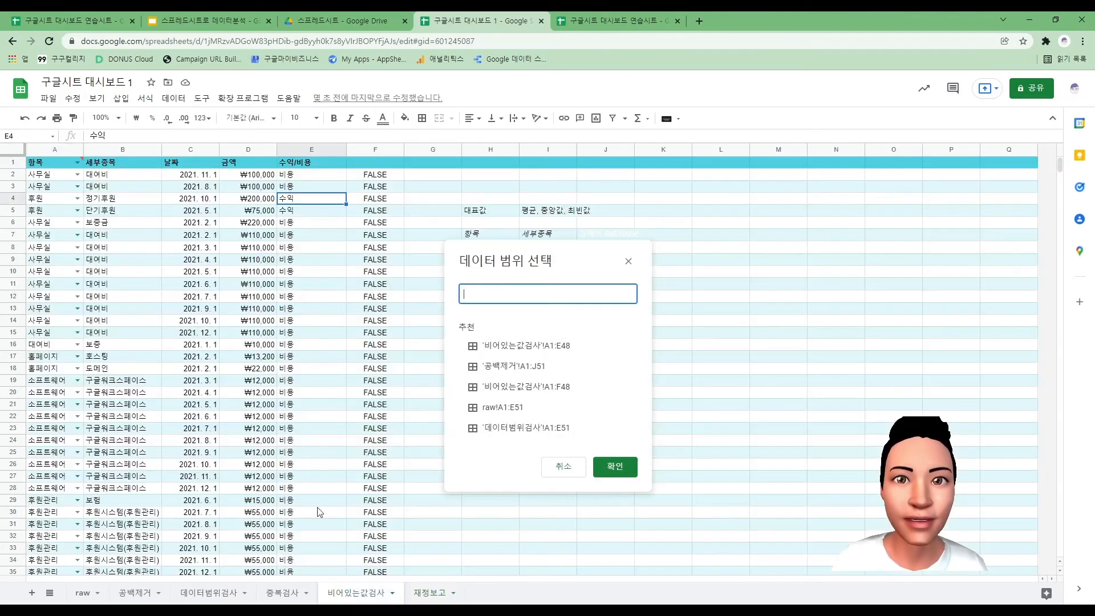
{"action": "left_click_drag", "start_coordinate": [46, 167], "coordinate": [340, 432]}
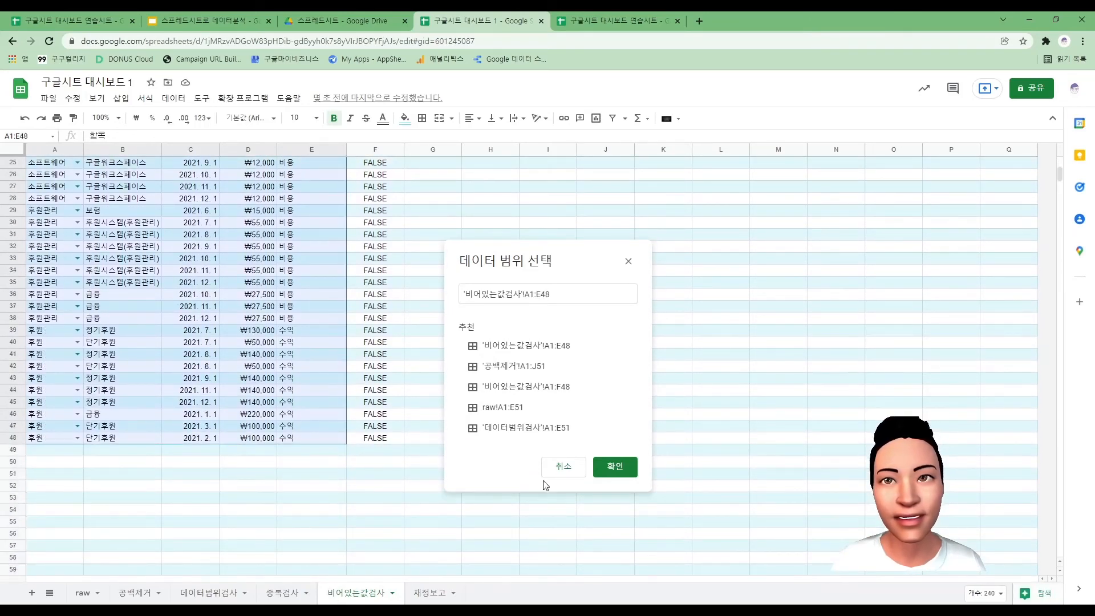
{"action": "left_click", "coordinate": [605, 467]}
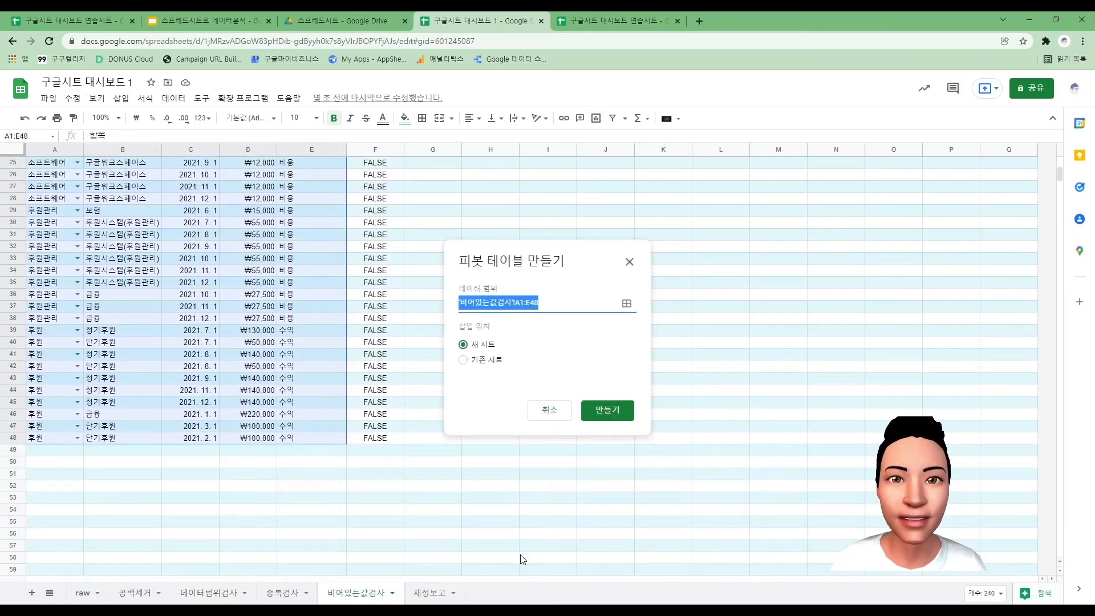
Step: Create the pivot table on the existing 재정보고 sheet, placing it at cell A1
{"action": "left_click", "coordinate": [478, 367]}
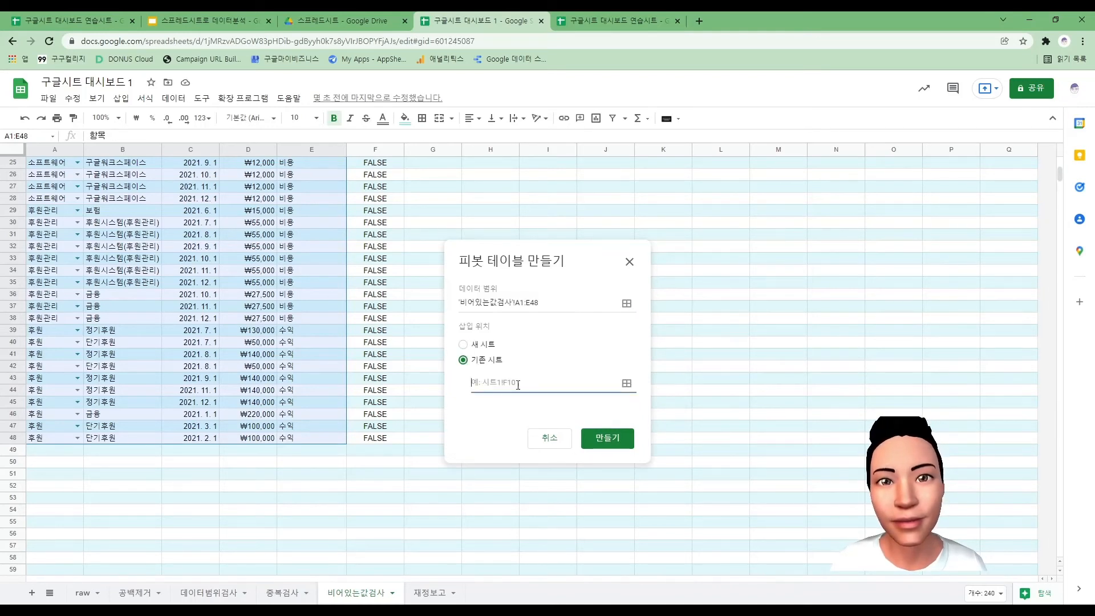
{"action": "left_click", "coordinate": [627, 384]}
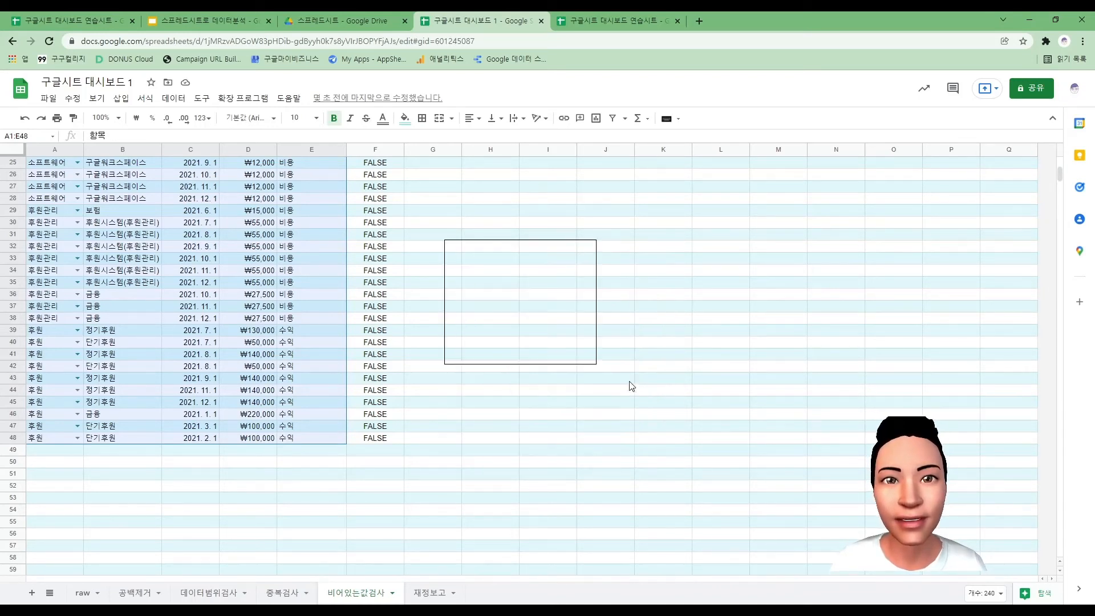
{"action": "left_click", "coordinate": [422, 596]}
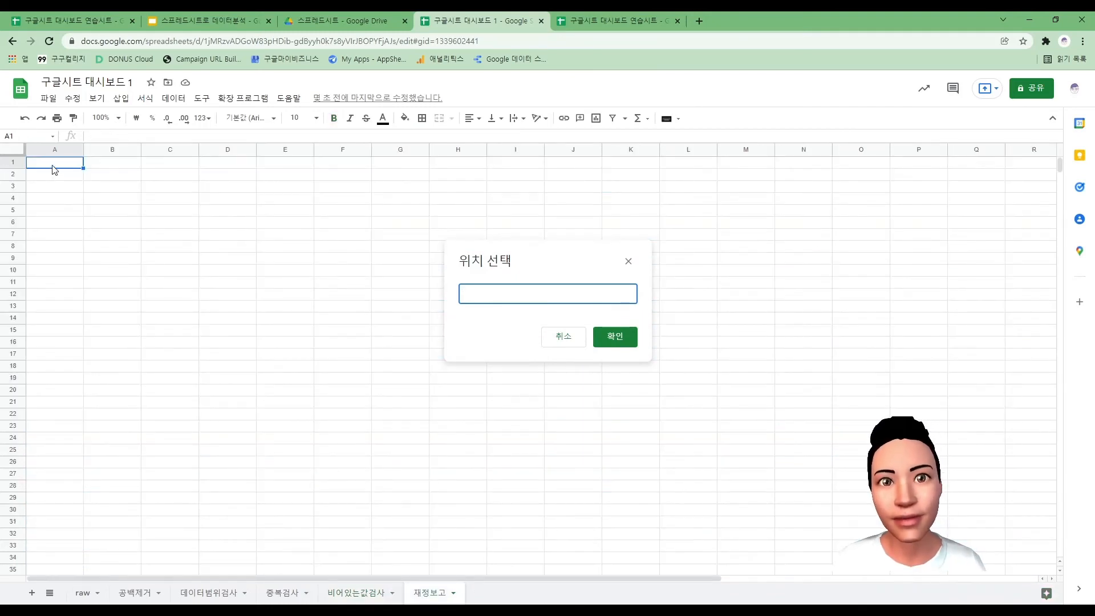
{"action": "left_click", "coordinate": [54, 166]}
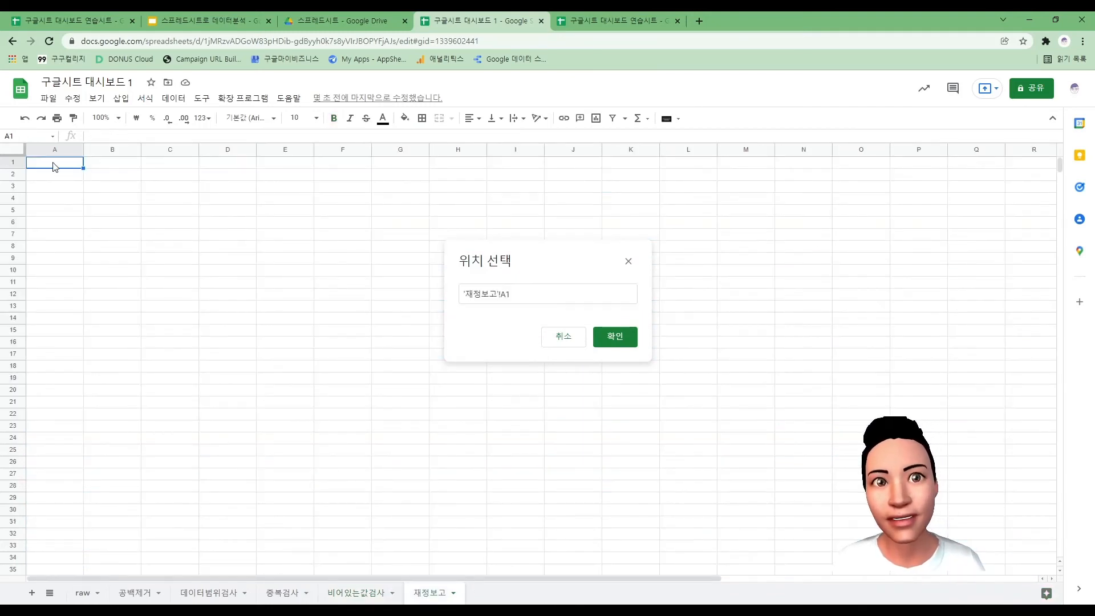
{"action": "left_click", "coordinate": [605, 337]}
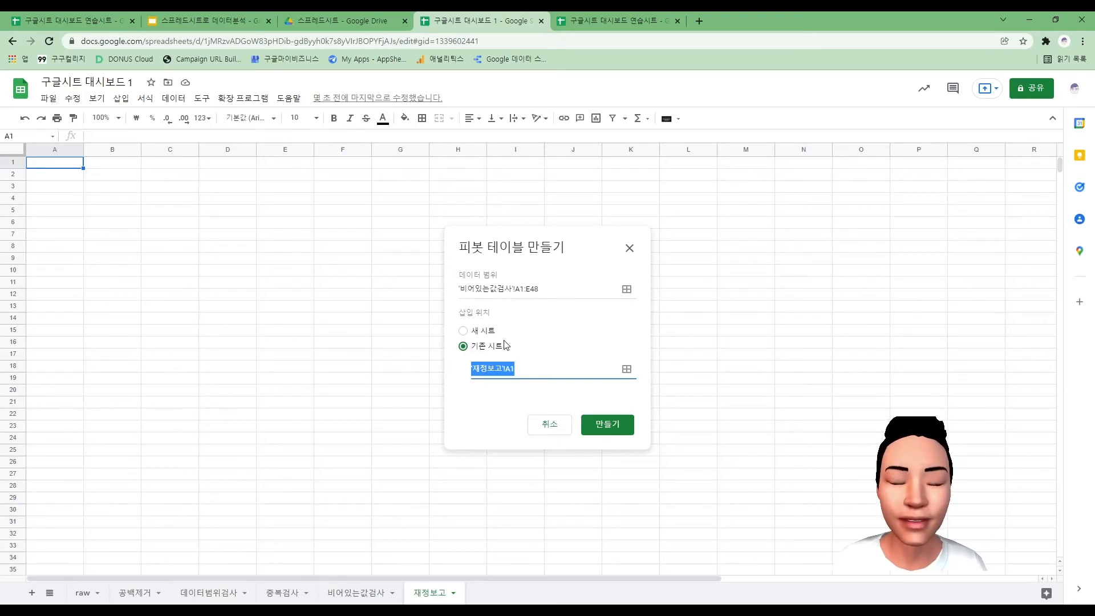
{"action": "left_click", "coordinate": [615, 423]}
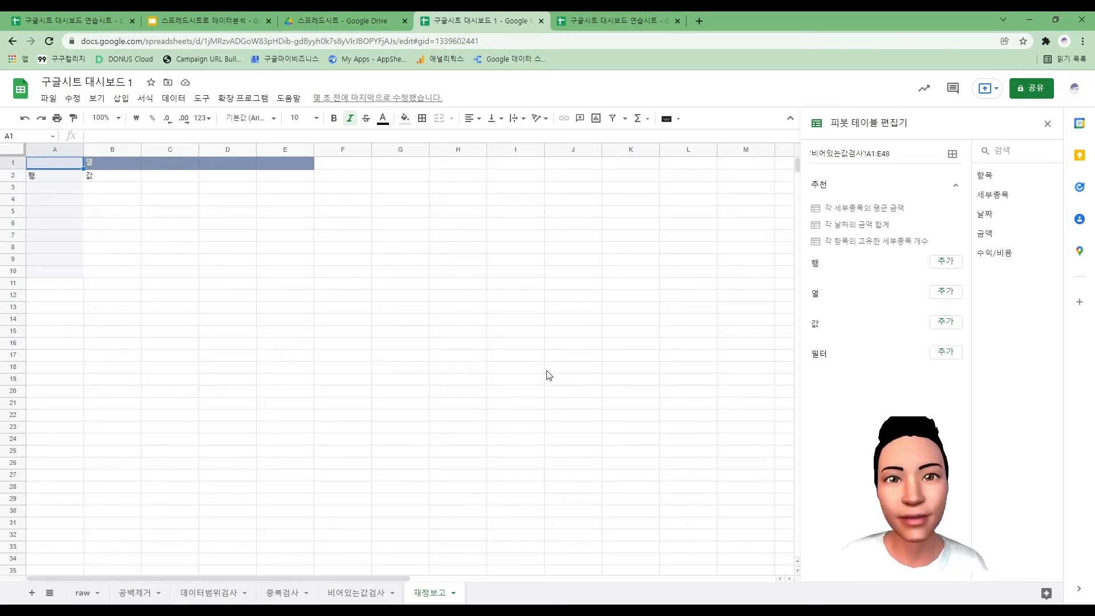
Step: Examine the 수익/비용 column in the 비어있는값검사 source data, then return to the 재정보고 sheet
{"action": "left_click", "coordinate": [360, 591]}
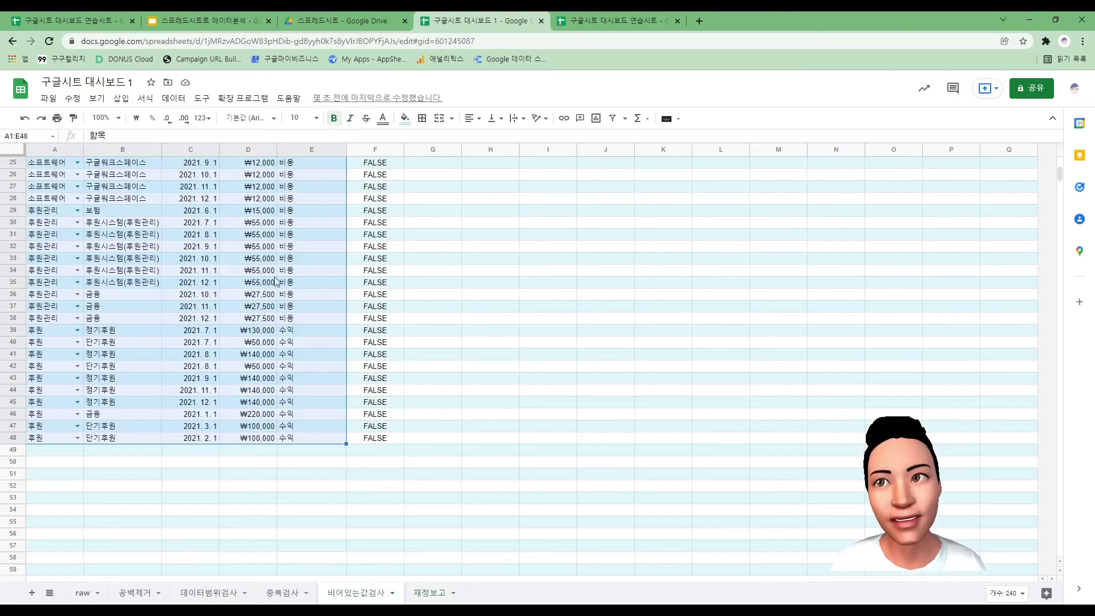
{"action": "scroll", "coordinate": [337, 252], "scroll_direction": "up", "scroll_amount": 5}
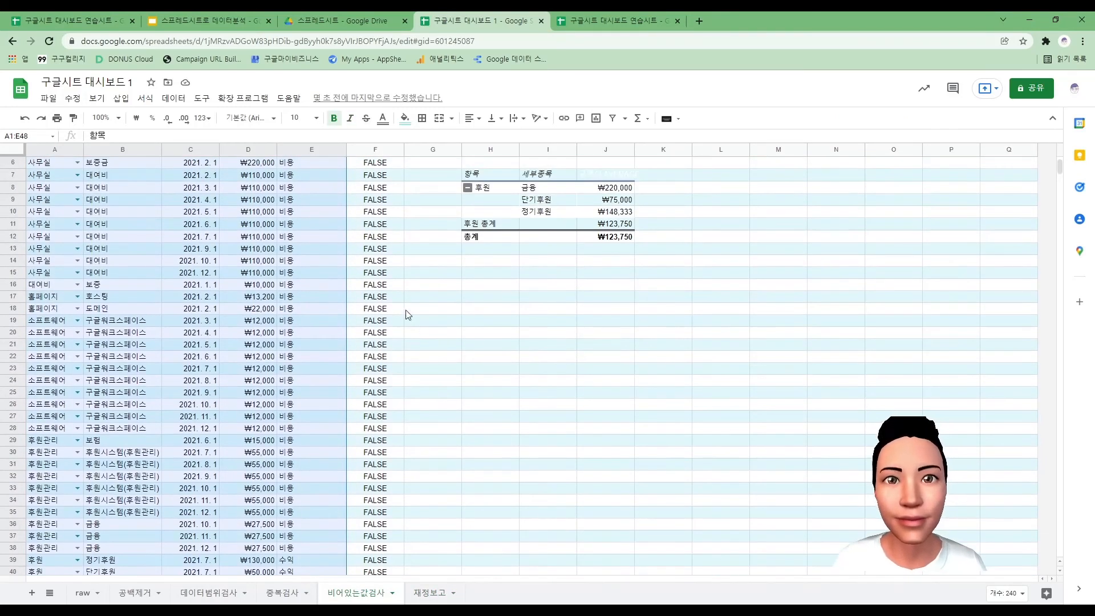
{"action": "scroll", "coordinate": [406, 310], "scroll_direction": "up", "scroll_amount": 2}
{"action": "left_click", "coordinate": [303, 176]}
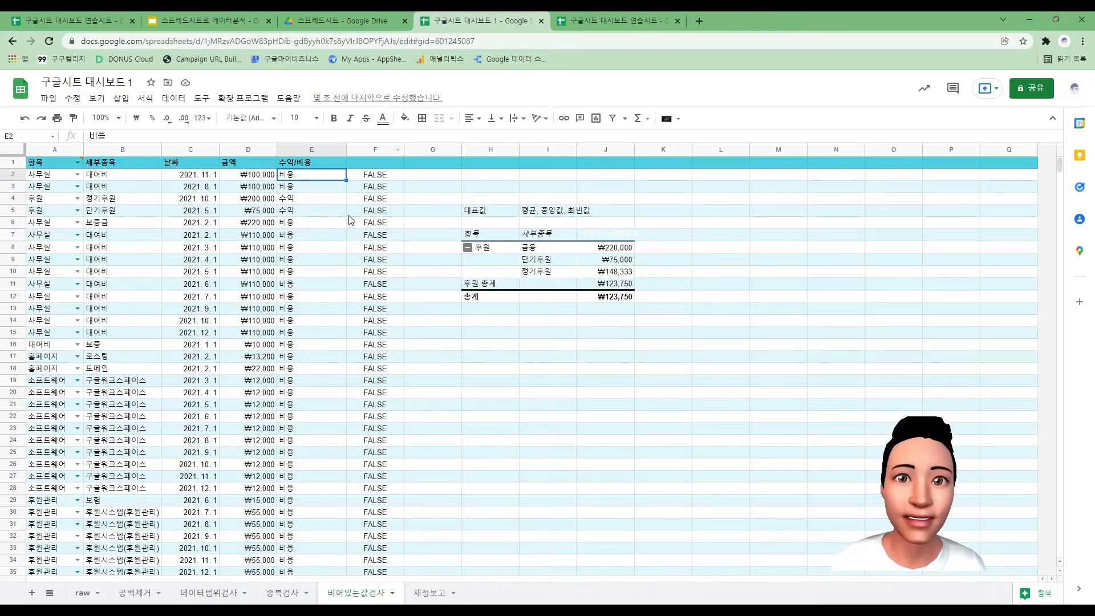
{"action": "left_click", "coordinate": [429, 594]}
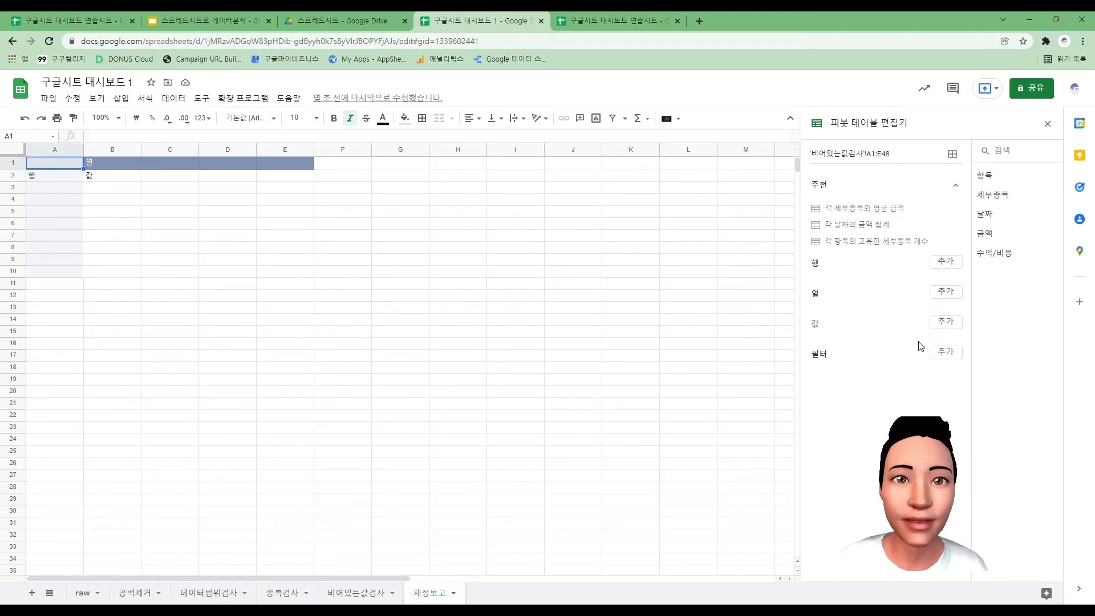
Step: Add 수익/비용 as the pivot table's rows and 금액 as its values, summarised by SUM
{"action": "left_click", "coordinate": [952, 268]}
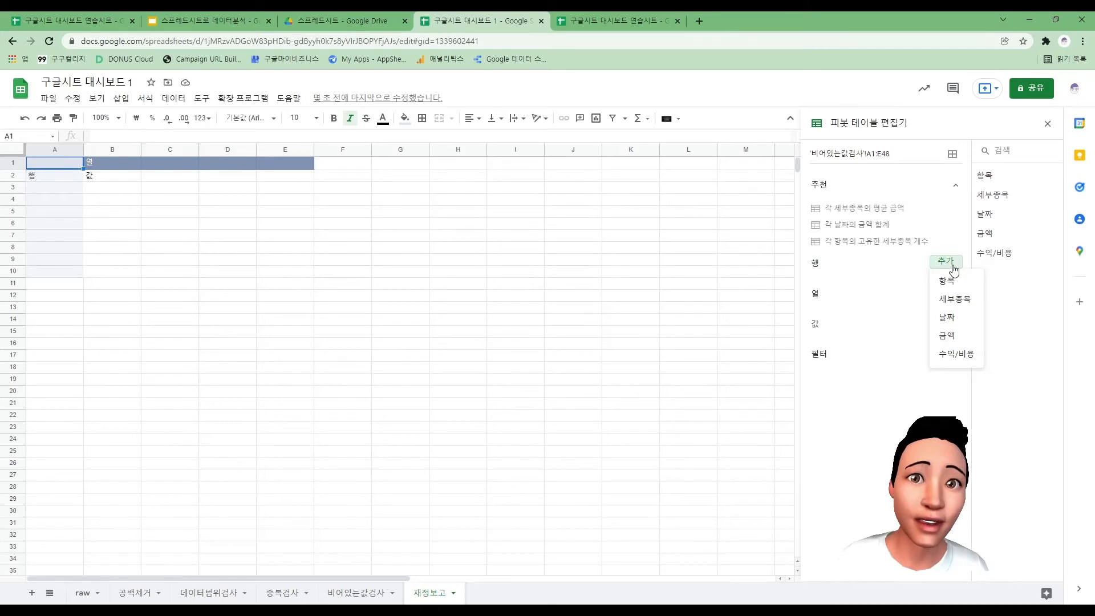
{"action": "left_click", "coordinate": [957, 355]}
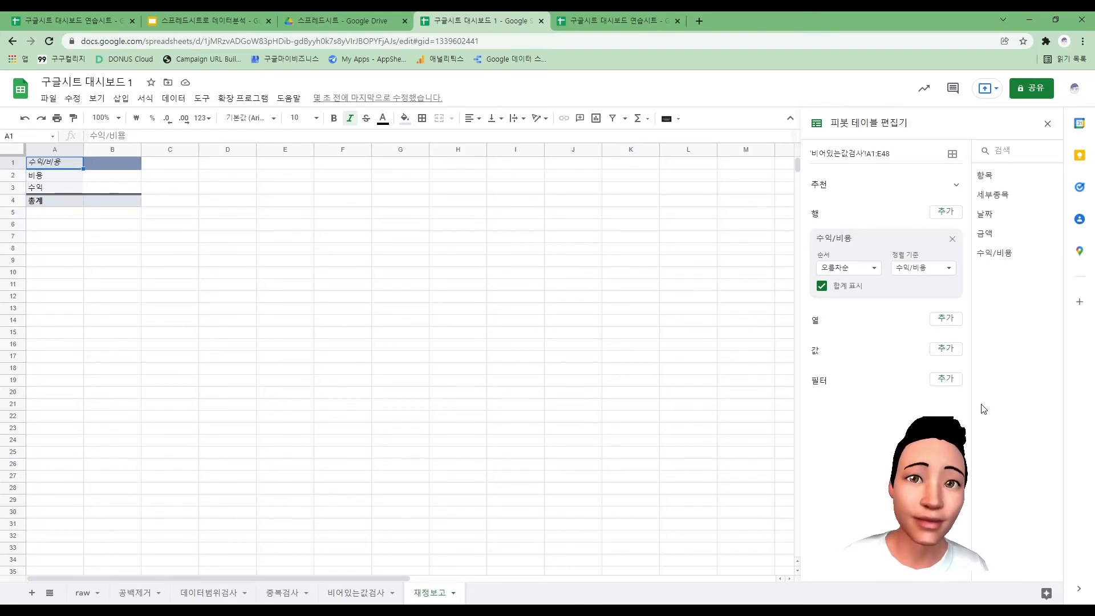
{"action": "left_click", "coordinate": [944, 349]}
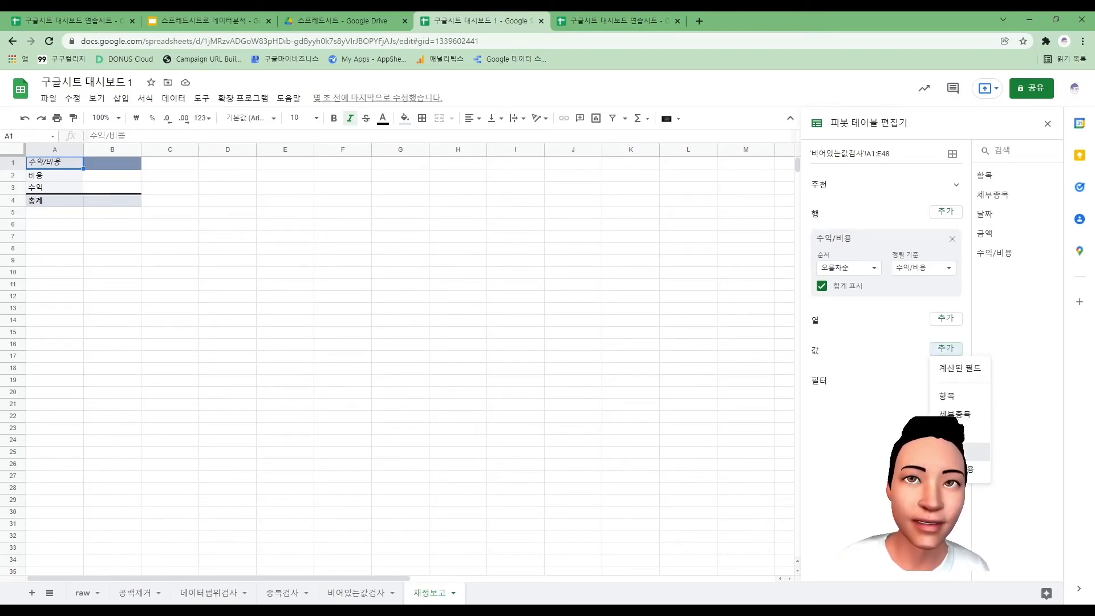
{"action": "left_click", "coordinate": [958, 451]}
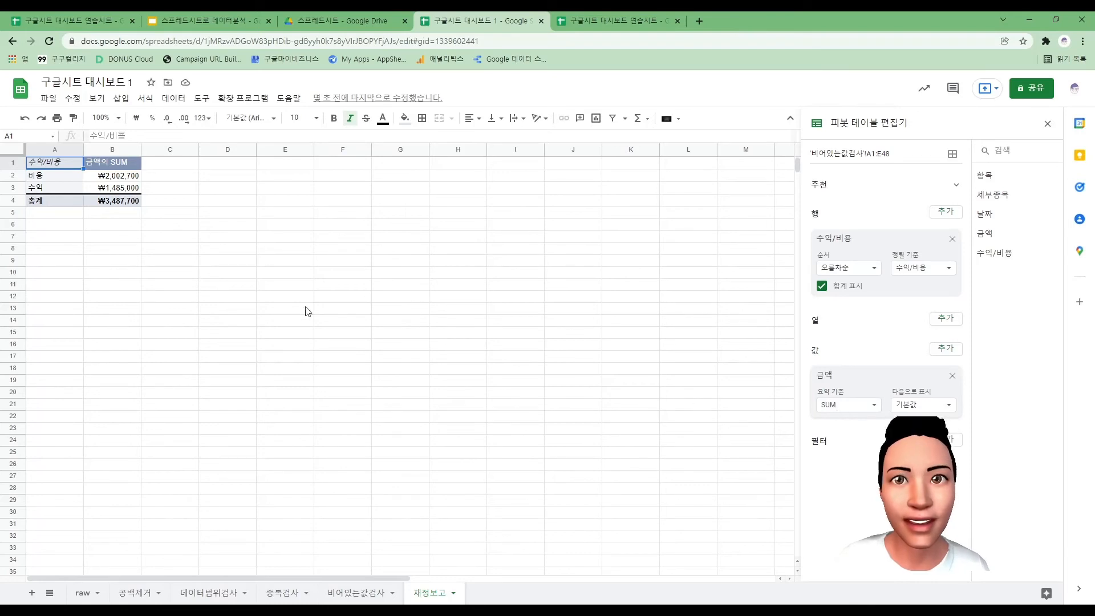
Step: Check the source entries on the 비어있는값검사 sheet, turn off totals for the 수익/비용 rows, and close the pivot table editor
{"action": "left_click", "coordinate": [374, 598]}
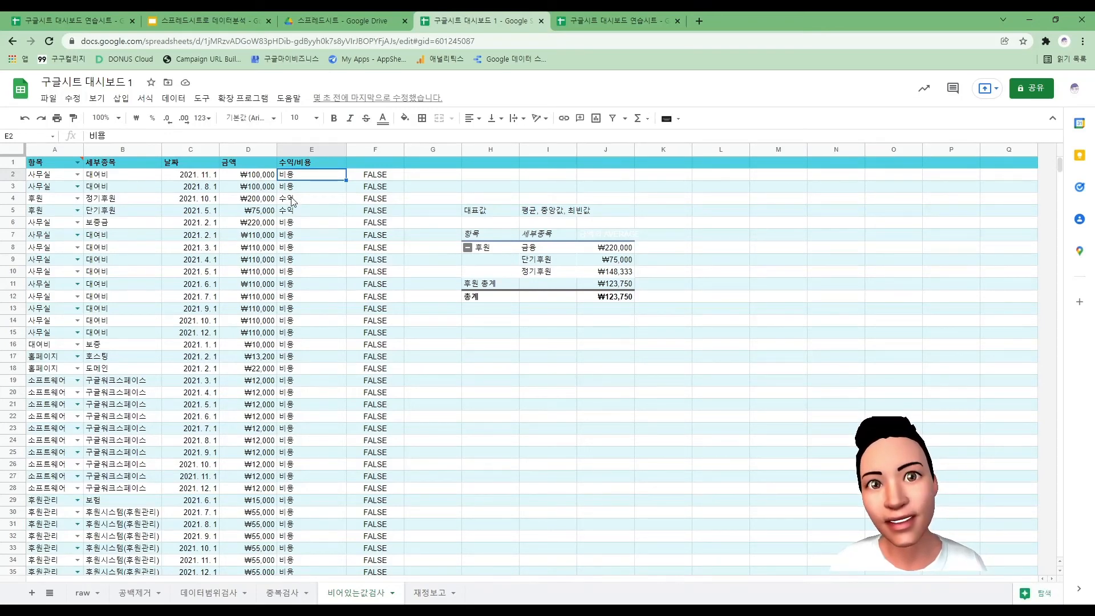
{"action": "left_click", "coordinate": [426, 592]}
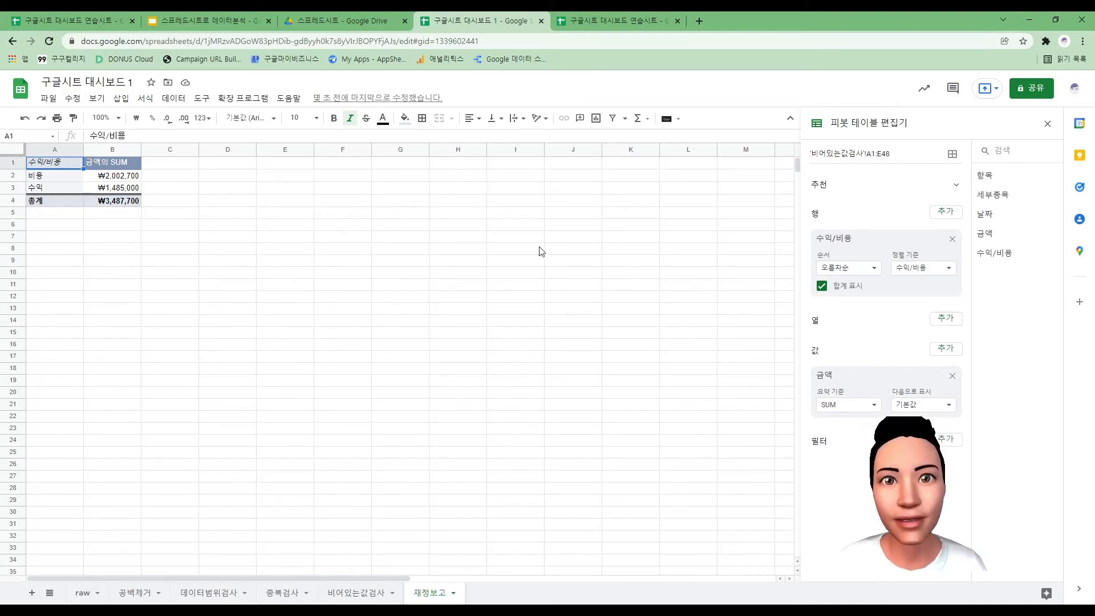
{"action": "left_click", "coordinate": [821, 287]}
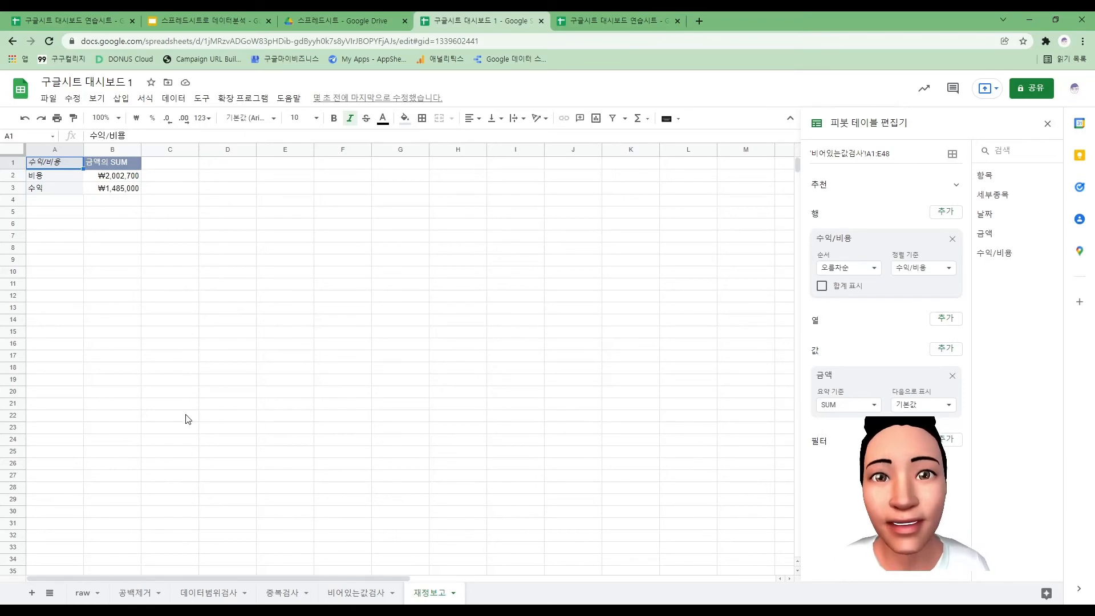
{"action": "left_click", "coordinate": [350, 593]}
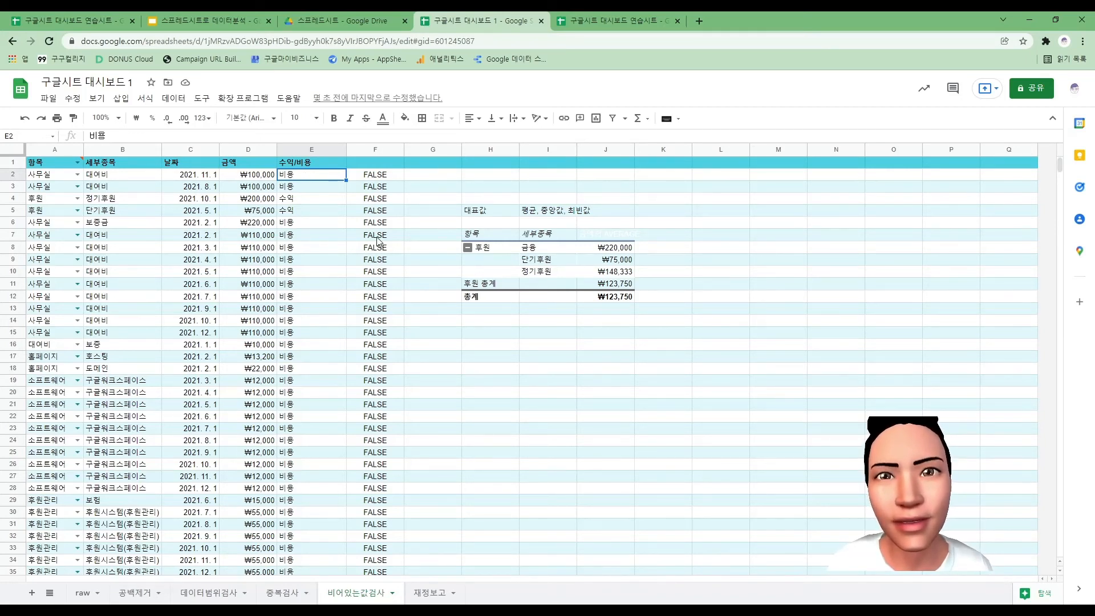
{"action": "left_click", "coordinate": [429, 593]}
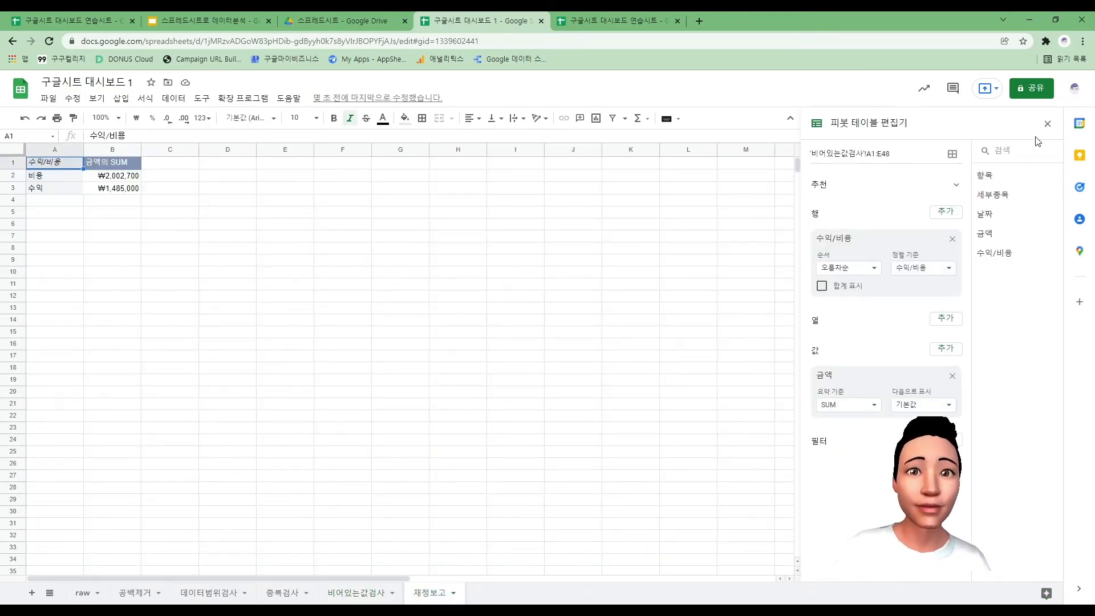
{"action": "left_click", "coordinate": [1047, 123]}
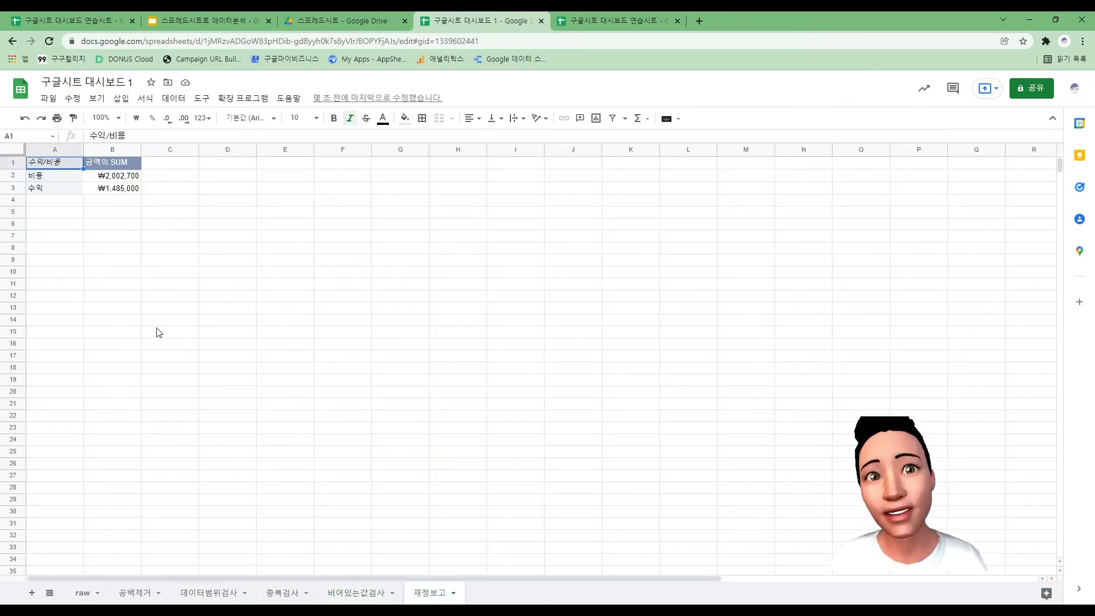
Step: Create a second pivot table at cell A7 of the 재정보고 sheet from the data range '비어있는값검사'!A1:E48
{"action": "left_click", "coordinate": [62, 242]}
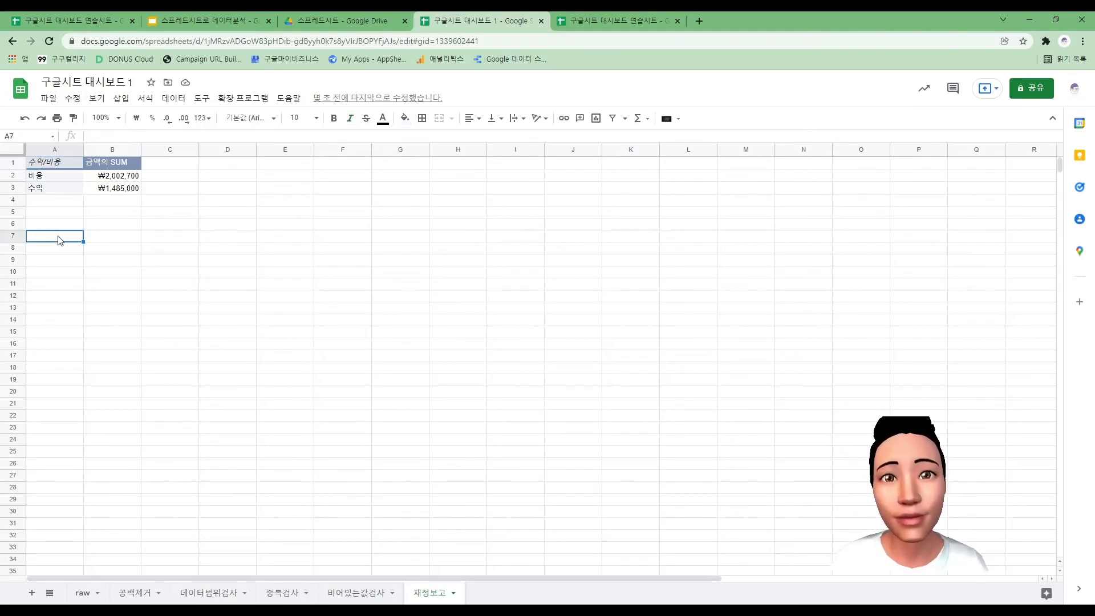
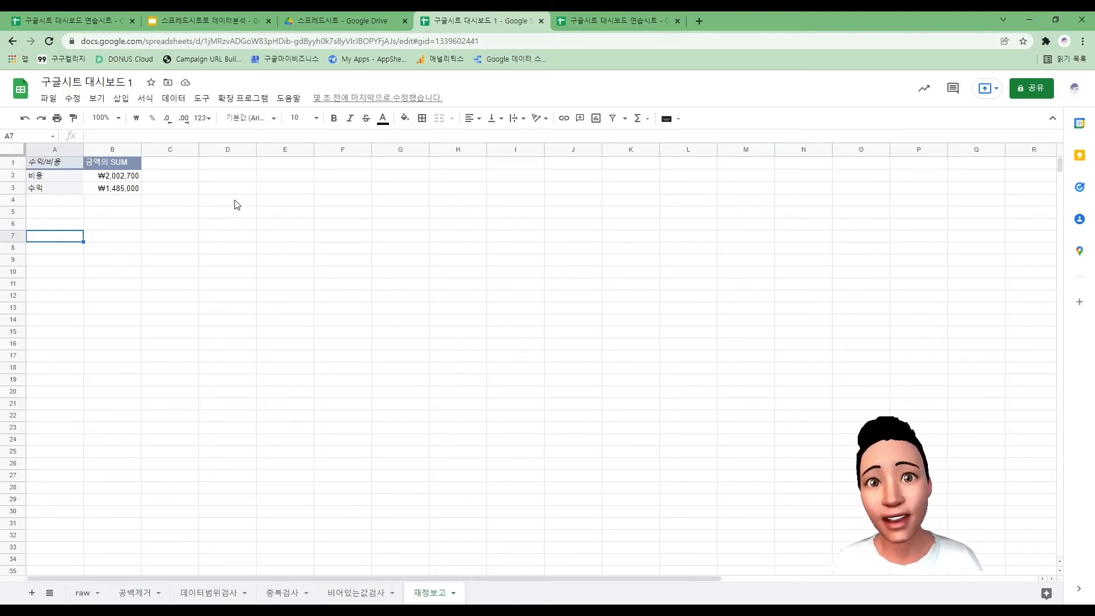
{"action": "left_click", "coordinate": [121, 103]}
{"action": "left_click", "coordinate": [171, 221]}
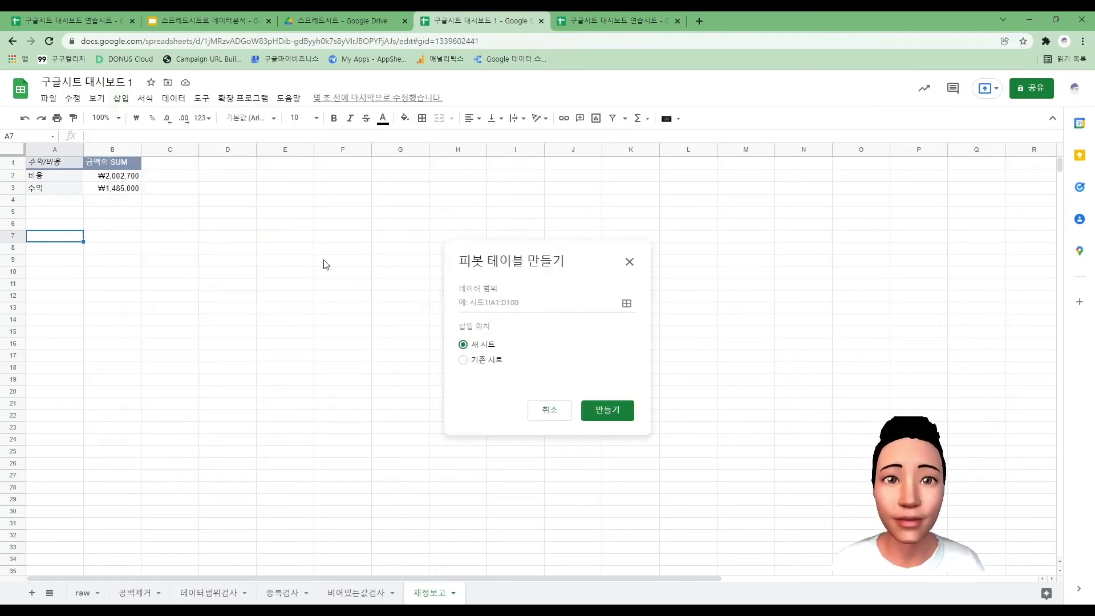
{"action": "left_click", "coordinate": [626, 303]}
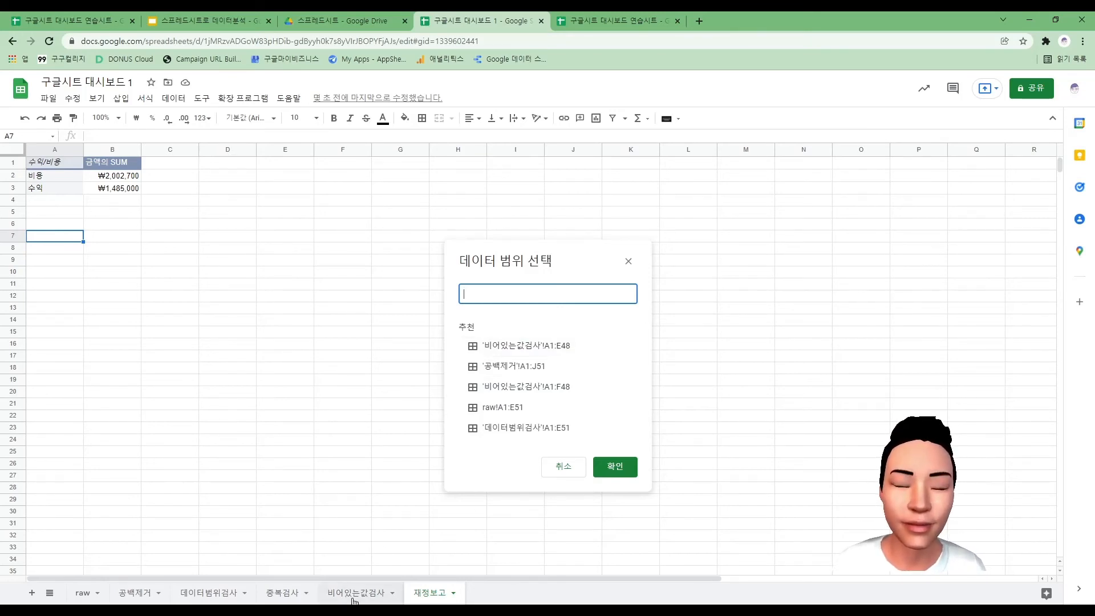
{"action": "left_click", "coordinate": [525, 347]}
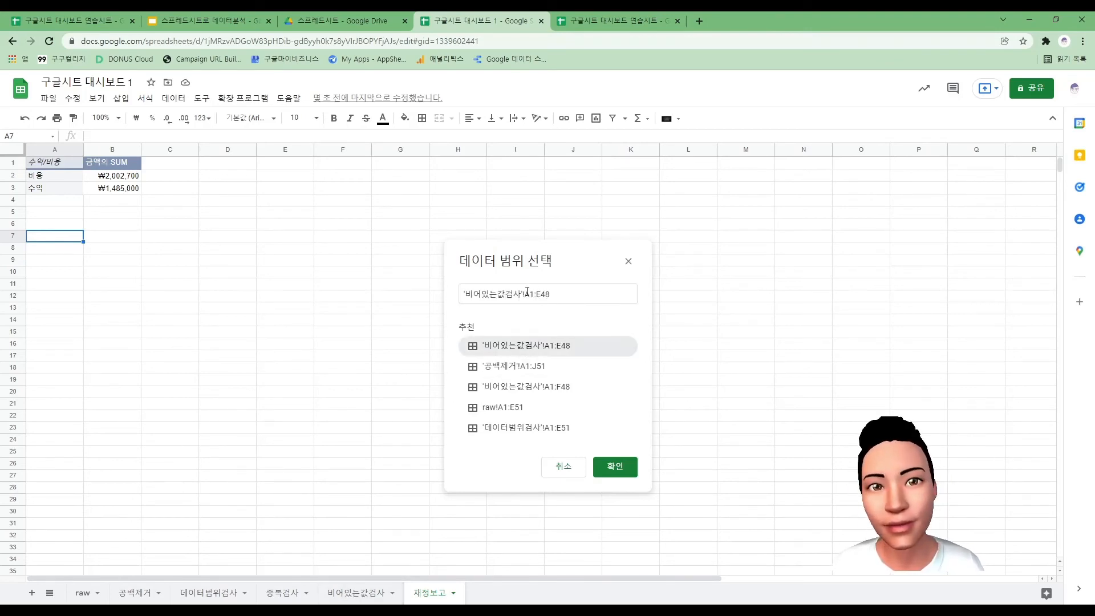
{"action": "left_click", "coordinate": [615, 468]}
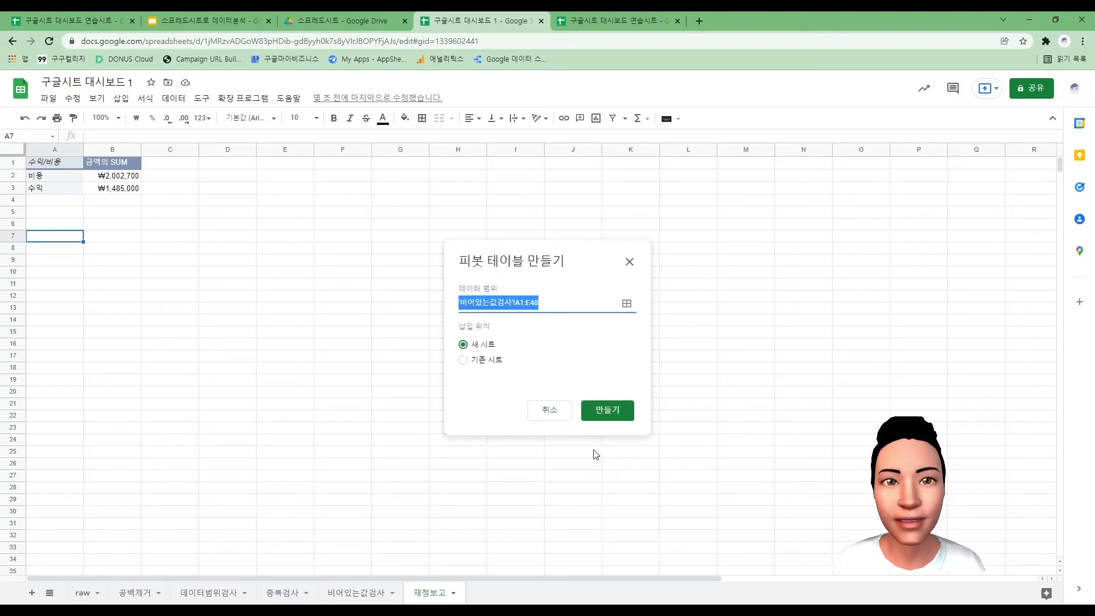
{"action": "left_click", "coordinate": [485, 360]}
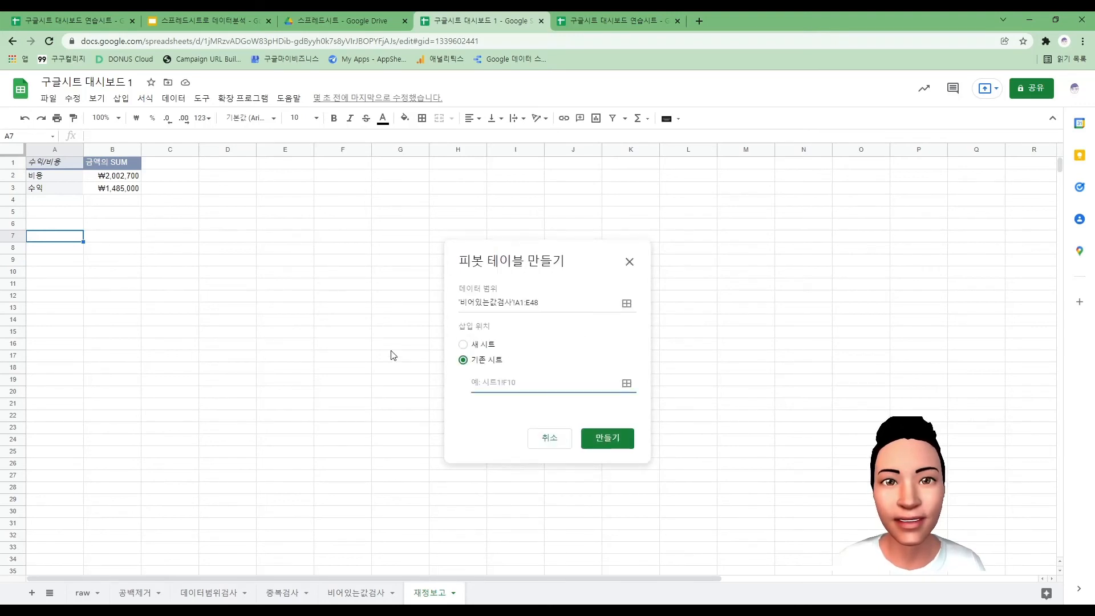
{"action": "left_click", "coordinate": [627, 383]}
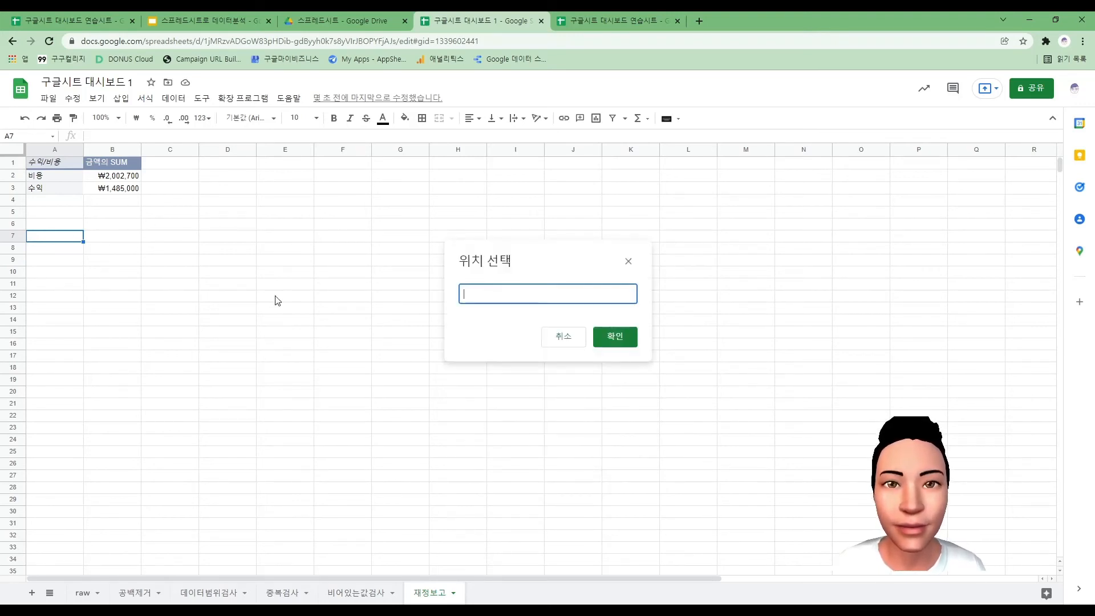
{"action": "left_click", "coordinate": [51, 237]}
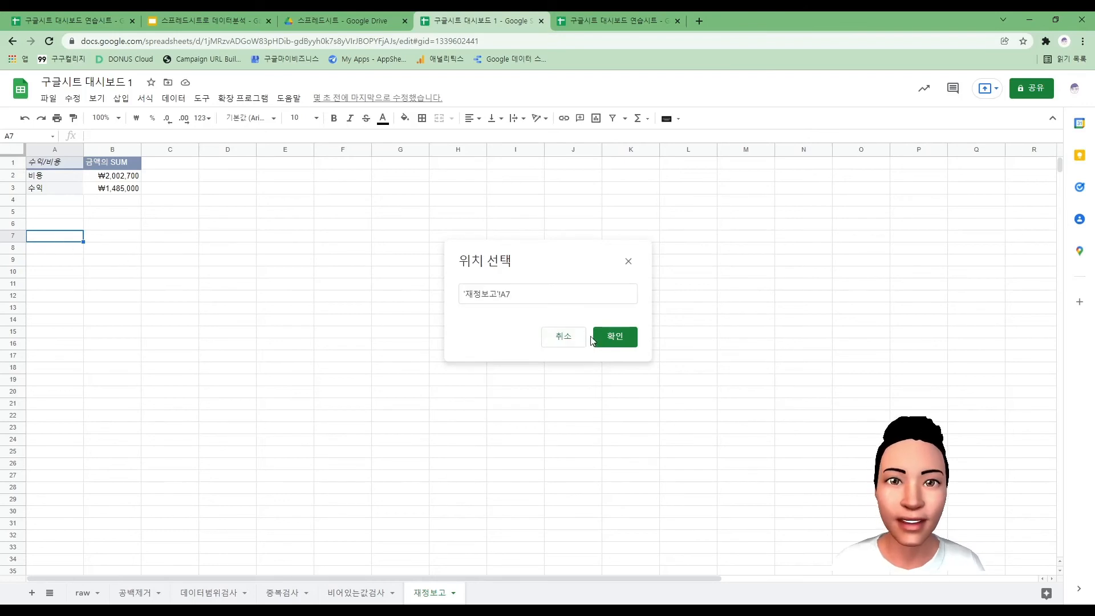
{"action": "left_click", "coordinate": [605, 338]}
{"action": "left_click", "coordinate": [608, 426]}
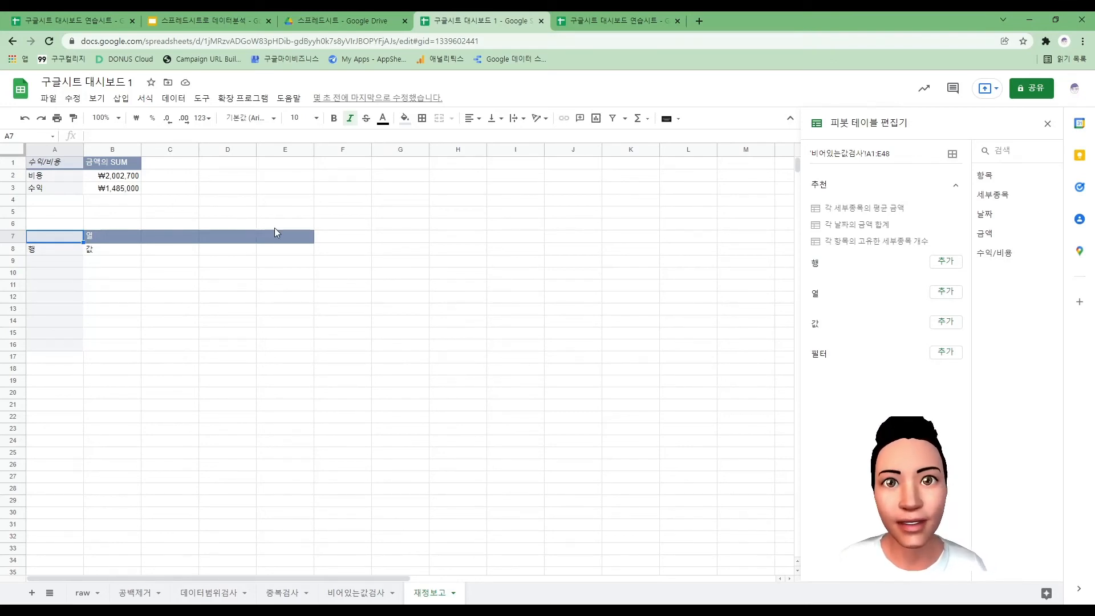
Step: Add 항목 as the second pivot table's rows and 금액 as its values, summarised by SUM
{"action": "left_click", "coordinate": [945, 262]}
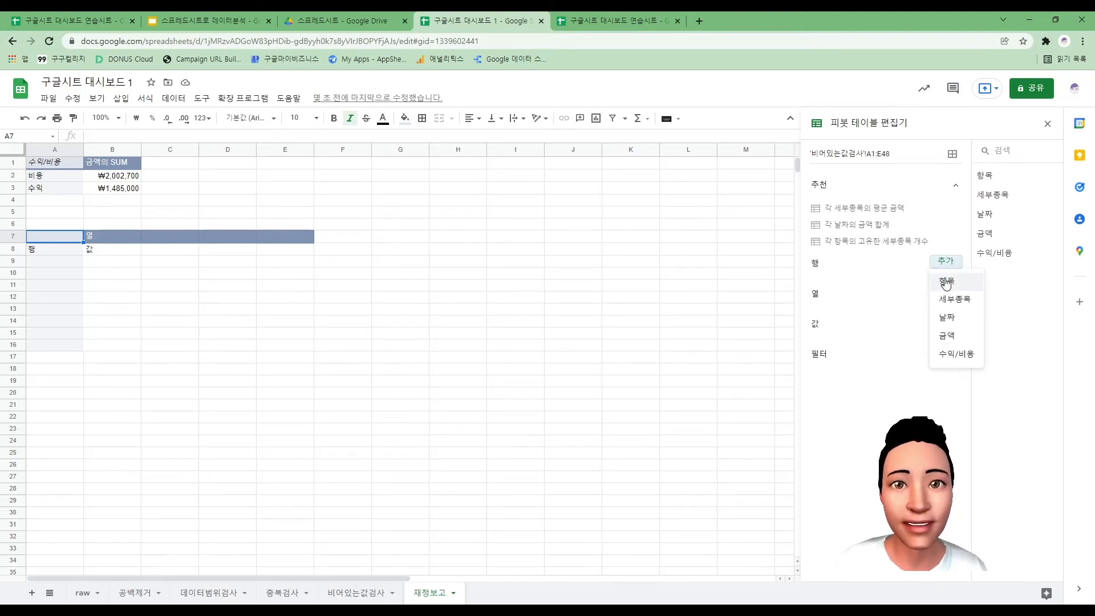
{"action": "left_click", "coordinate": [945, 279]}
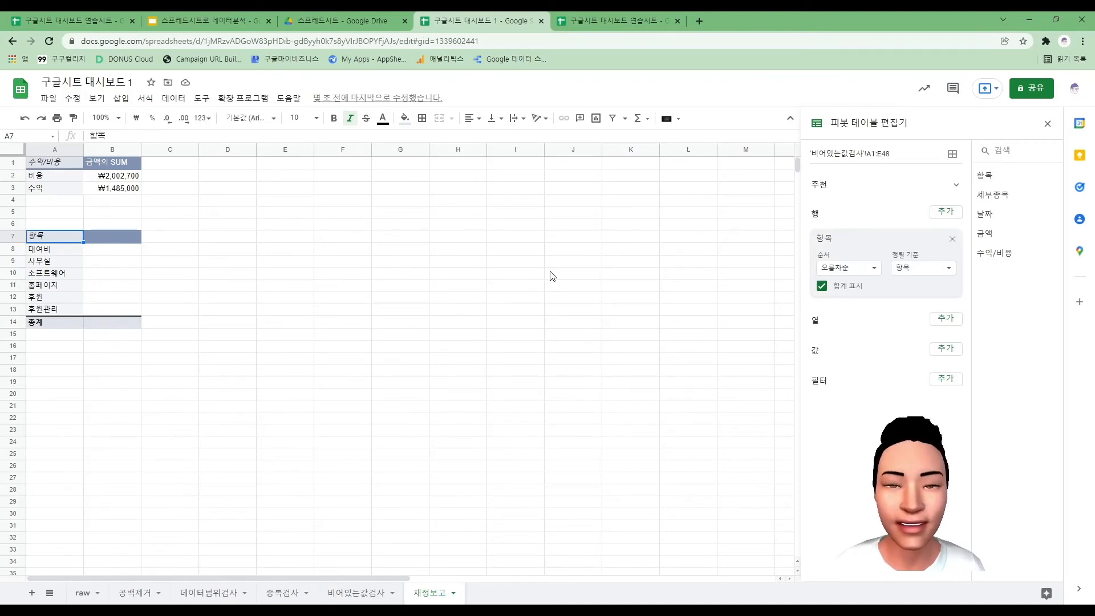
{"action": "left_click", "coordinate": [945, 349]}
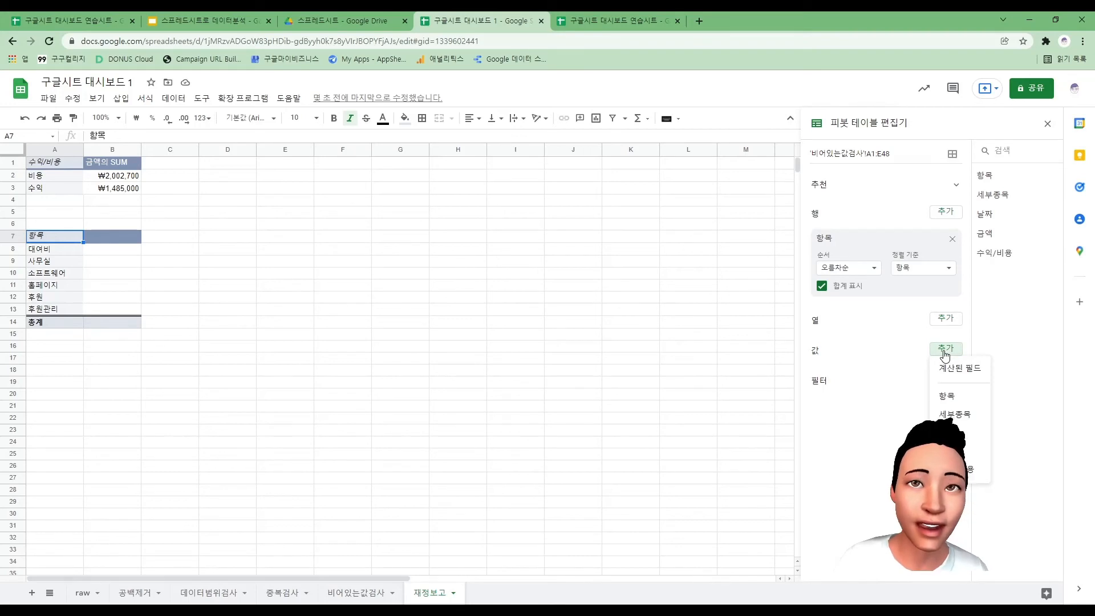
{"action": "left_click", "coordinate": [955, 451]}
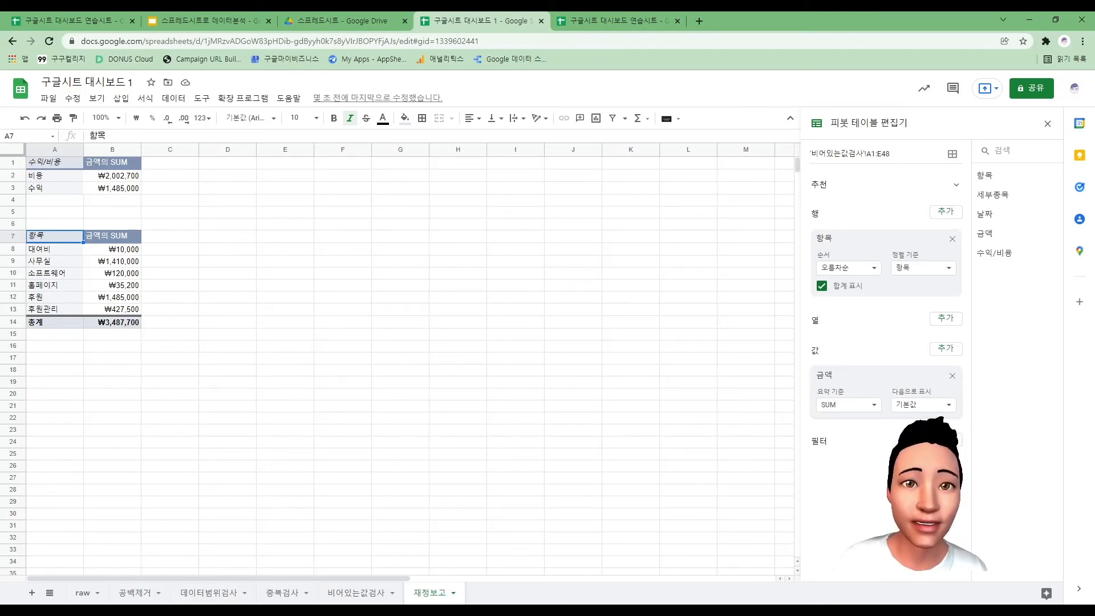
Step: Filter the 항목 pivot table by 수익/비용 so that only 비용 entries are included
{"action": "left_click", "coordinate": [945, 439]}
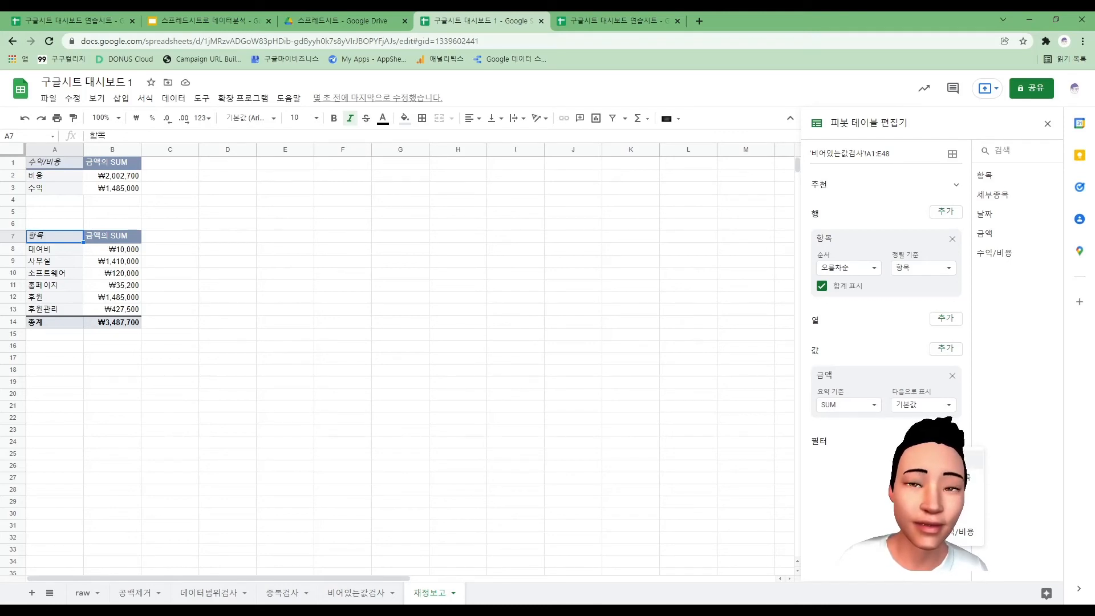
{"action": "left_click", "coordinate": [952, 534]}
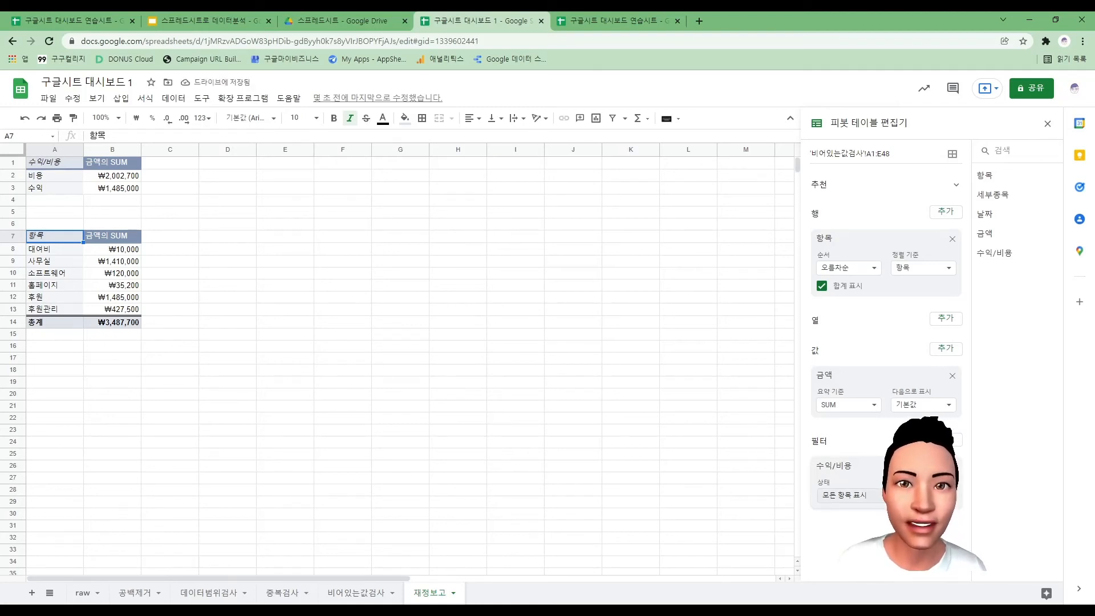
{"action": "left_click", "coordinate": [852, 495]}
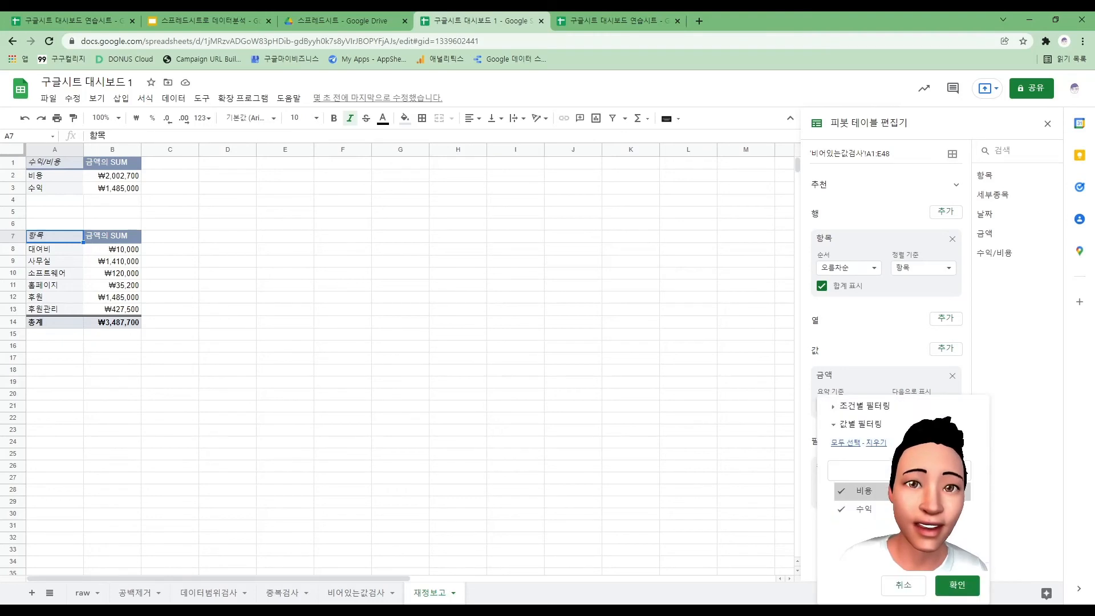
{"action": "left_click", "coordinate": [877, 516]}
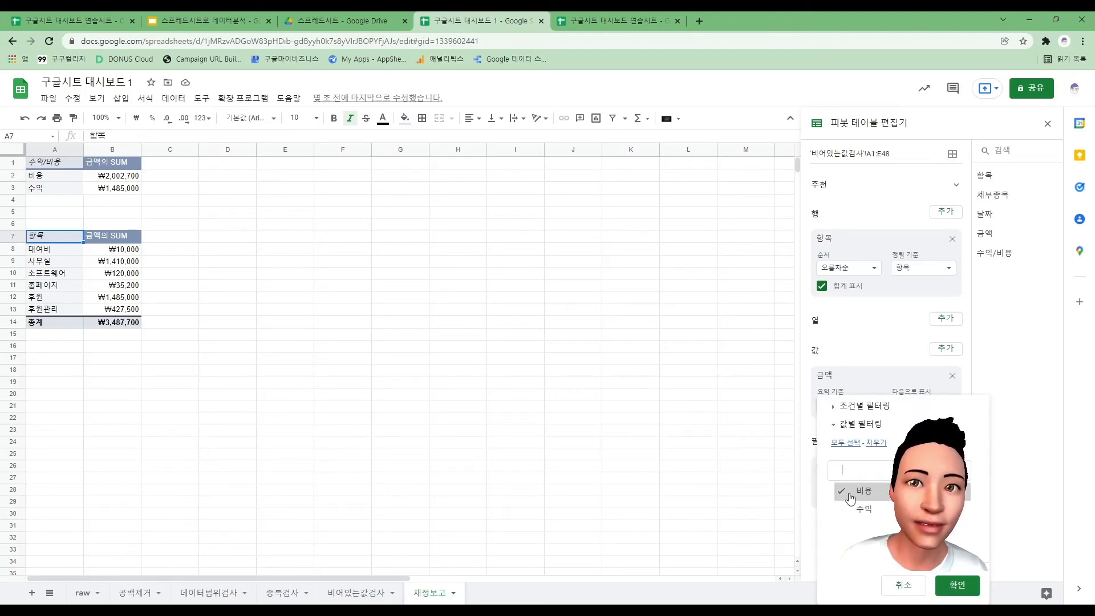
{"action": "left_click", "coordinate": [968, 585]}
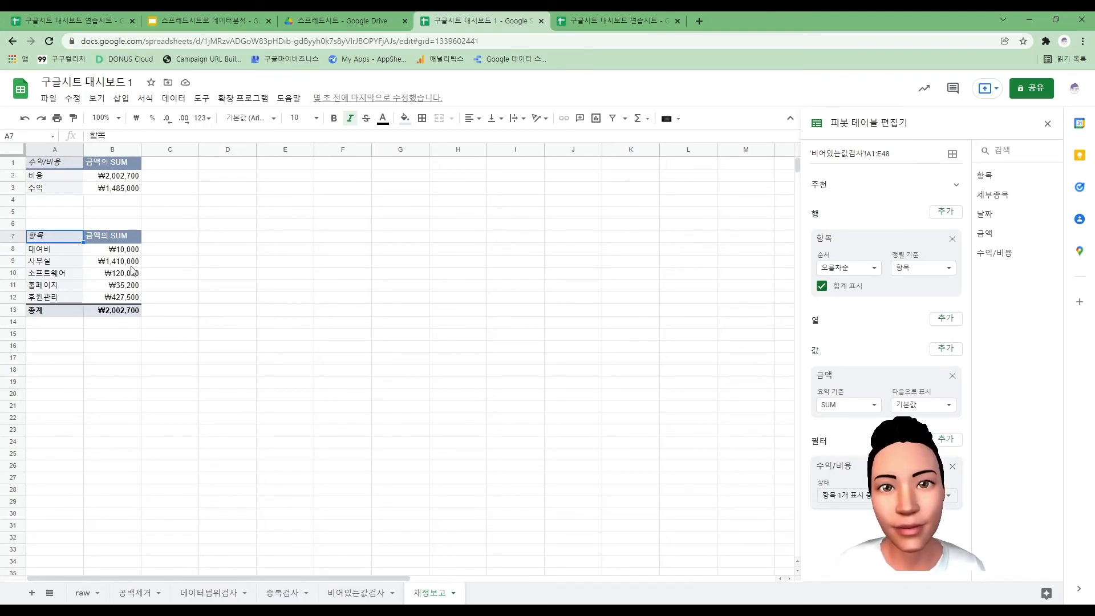
Step: Enter the heading 비용부분의 항목별 금액 in cell A6 above the 항목 pivot table
{"action": "left_click", "coordinate": [63, 226]}
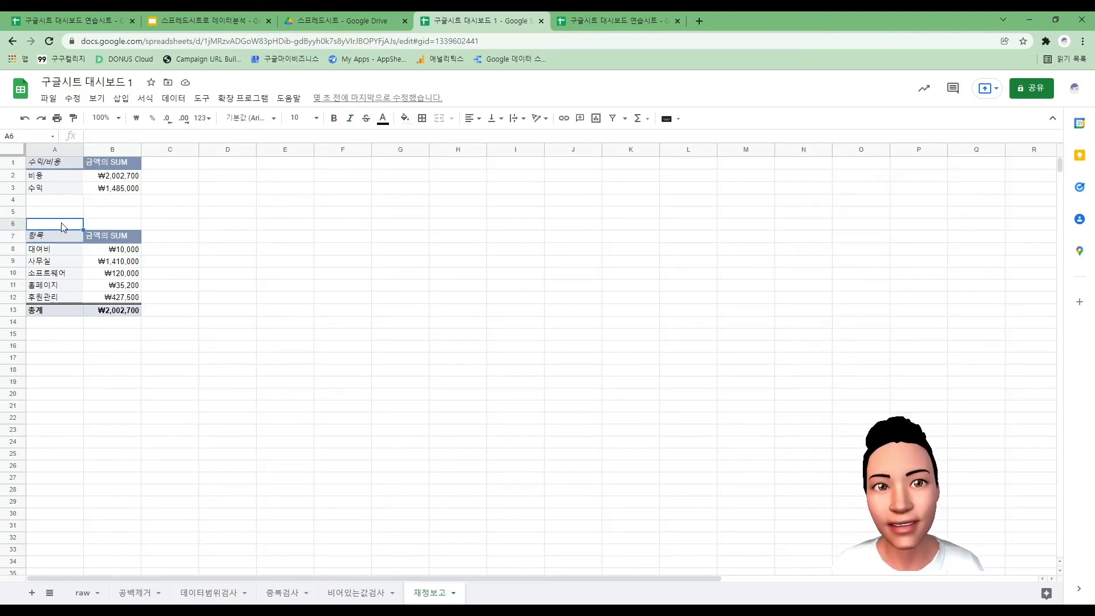
{"action": "type", "text": "비용부분의"}
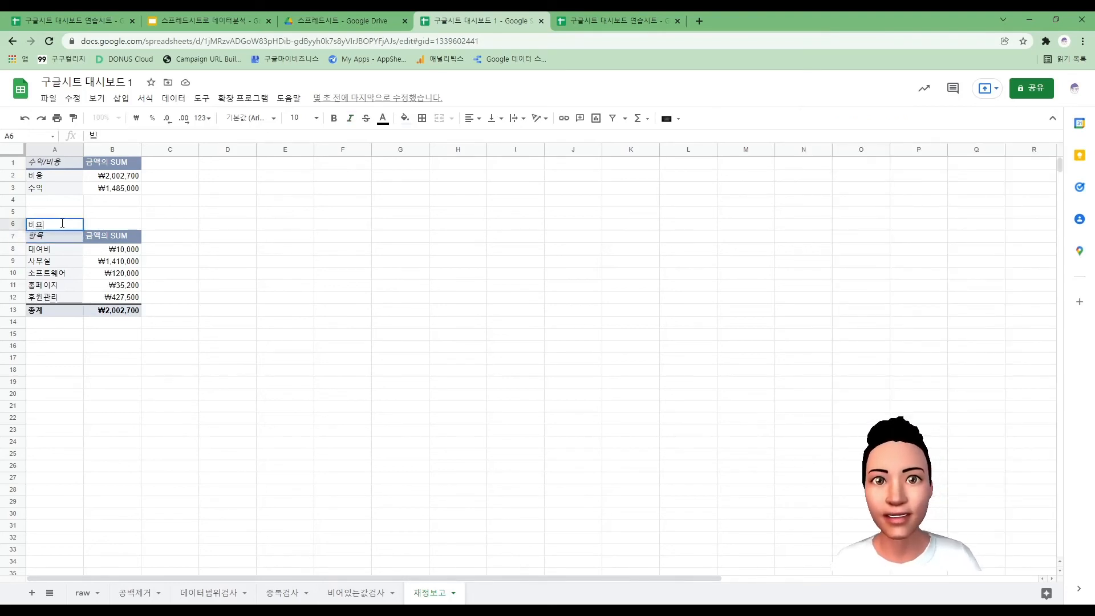
{"action": "type", "text": " 항목별 금액"}
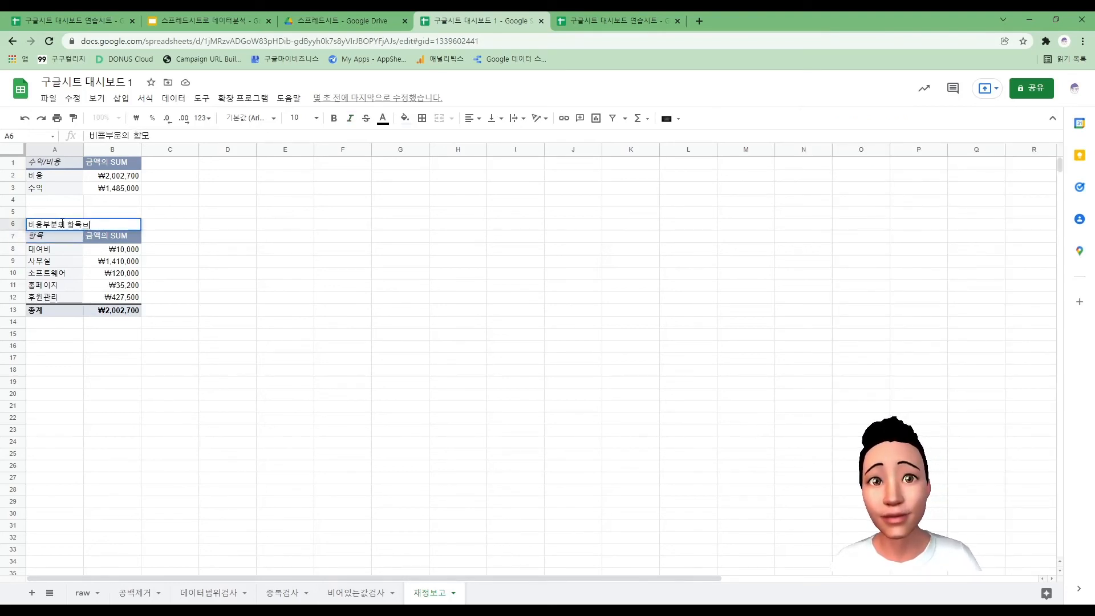
{"action": "key", "text": "Return"}
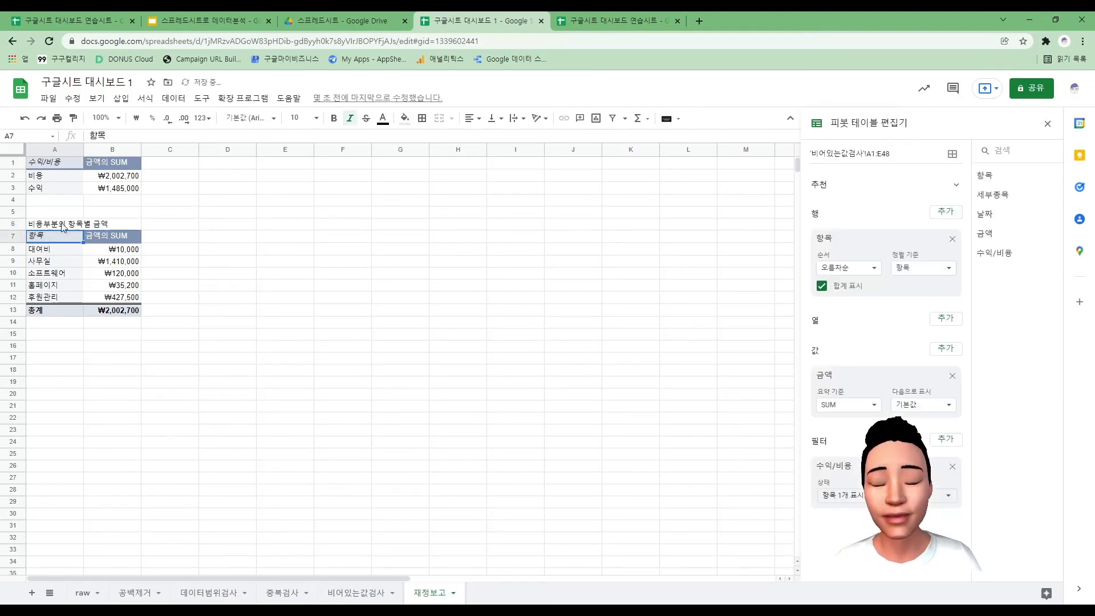
{"action": "left_click", "coordinate": [50, 227]}
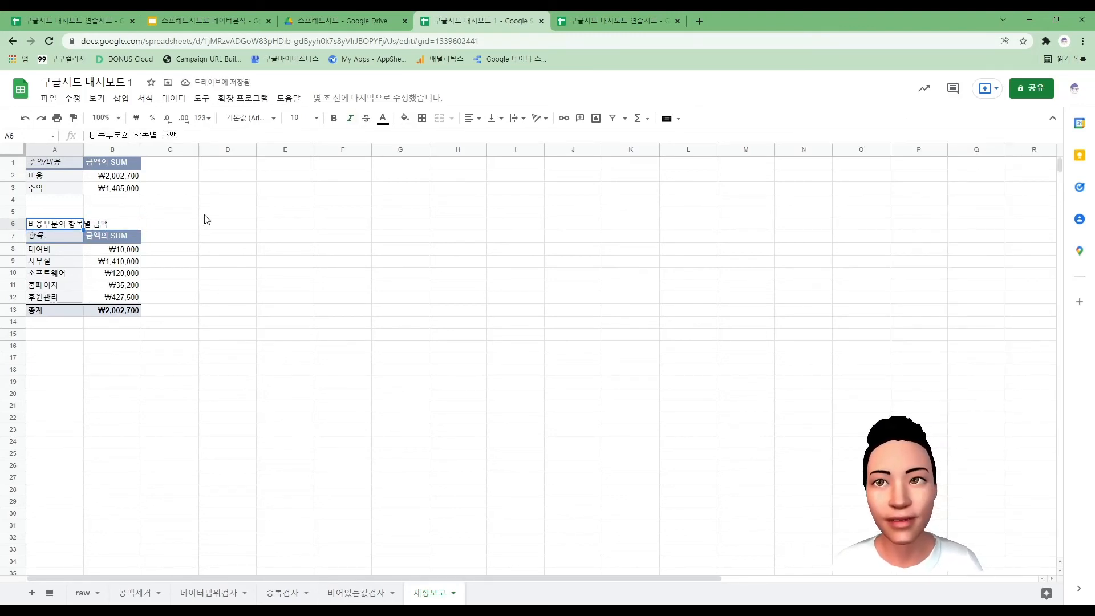
Step: Start a third pivot table from the 재정보고 sheet, using '비어있는값검사'!A1:E48 as its data range
{"action": "left_click", "coordinate": [357, 592]}
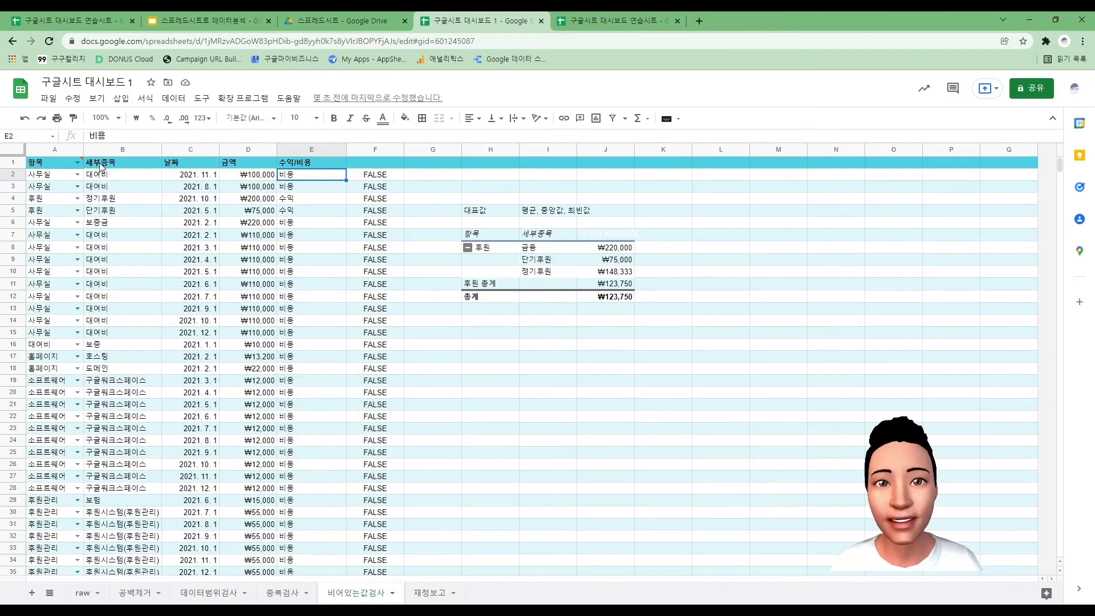
{"action": "left_click", "coordinate": [422, 592]}
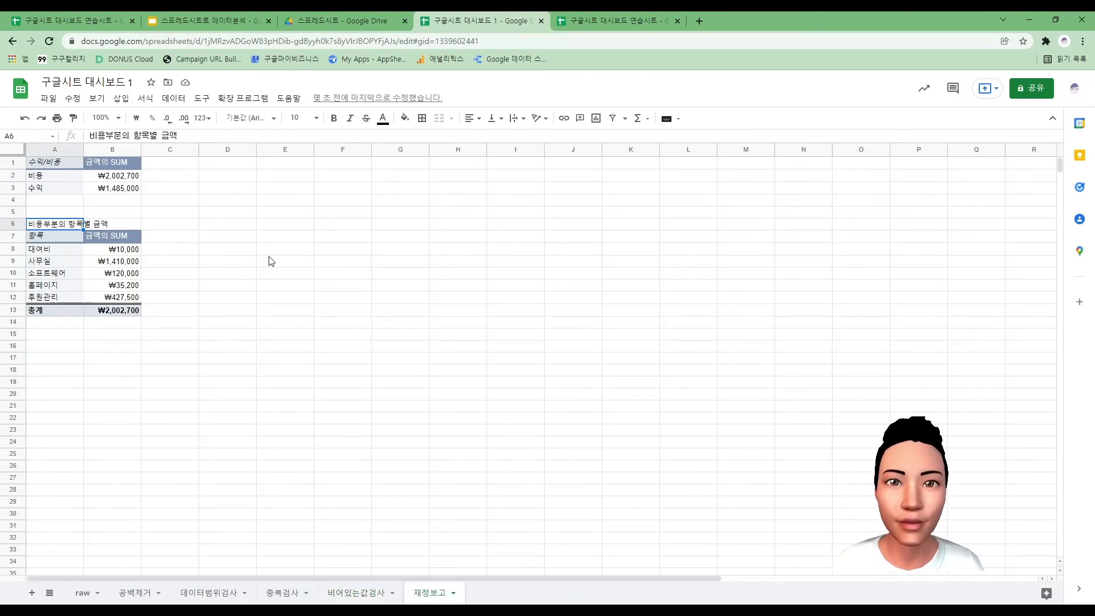
{"action": "left_click", "coordinate": [234, 242]}
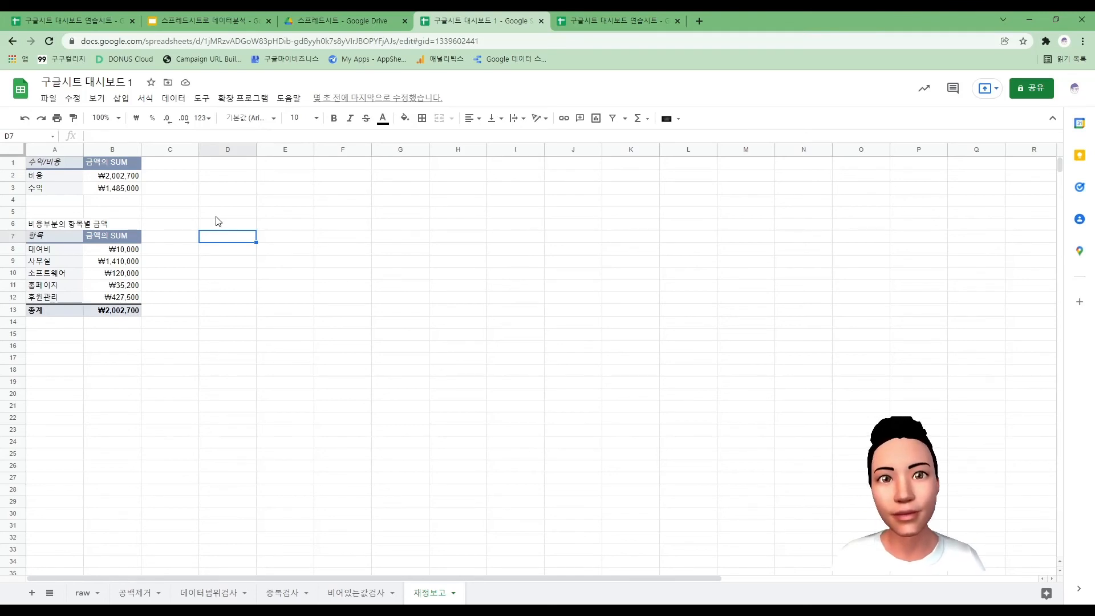
{"action": "left_click", "coordinate": [121, 98]}
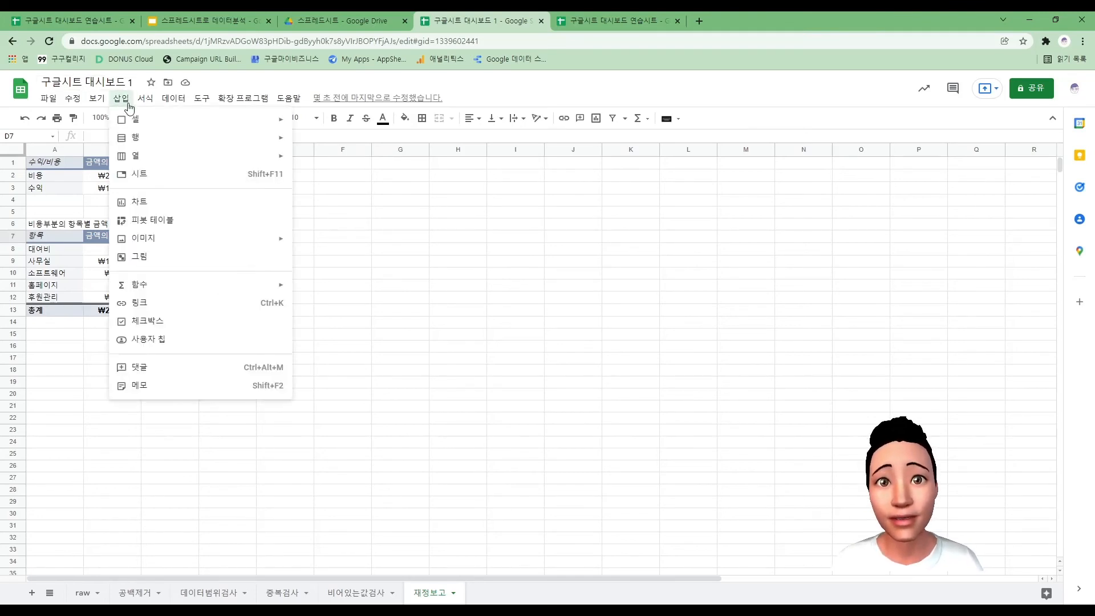
{"action": "left_click", "coordinate": [187, 219]}
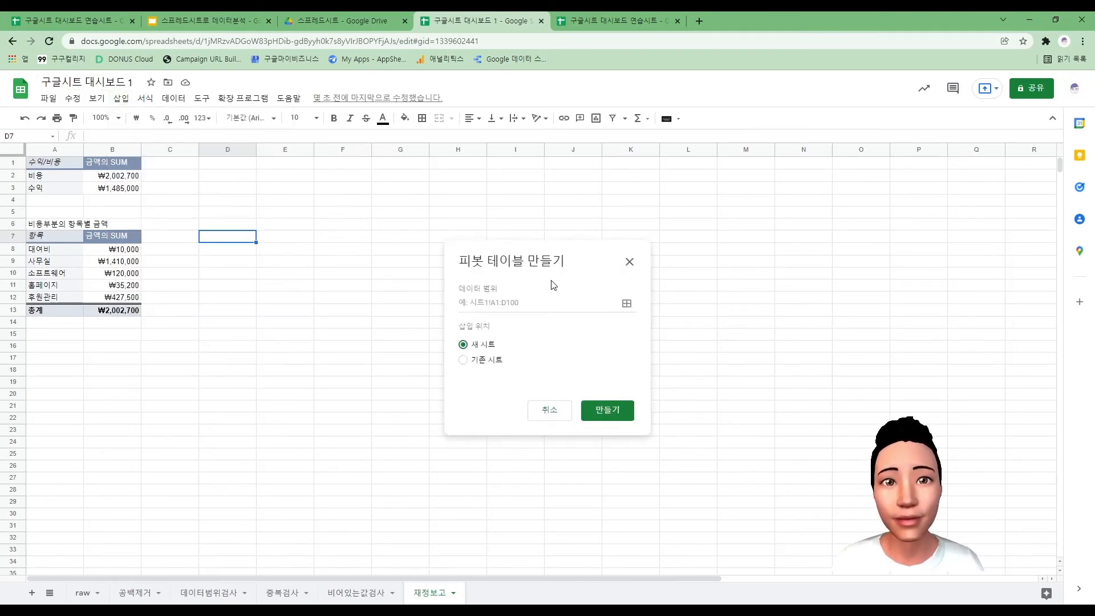
{"action": "left_click", "coordinate": [626, 303]}
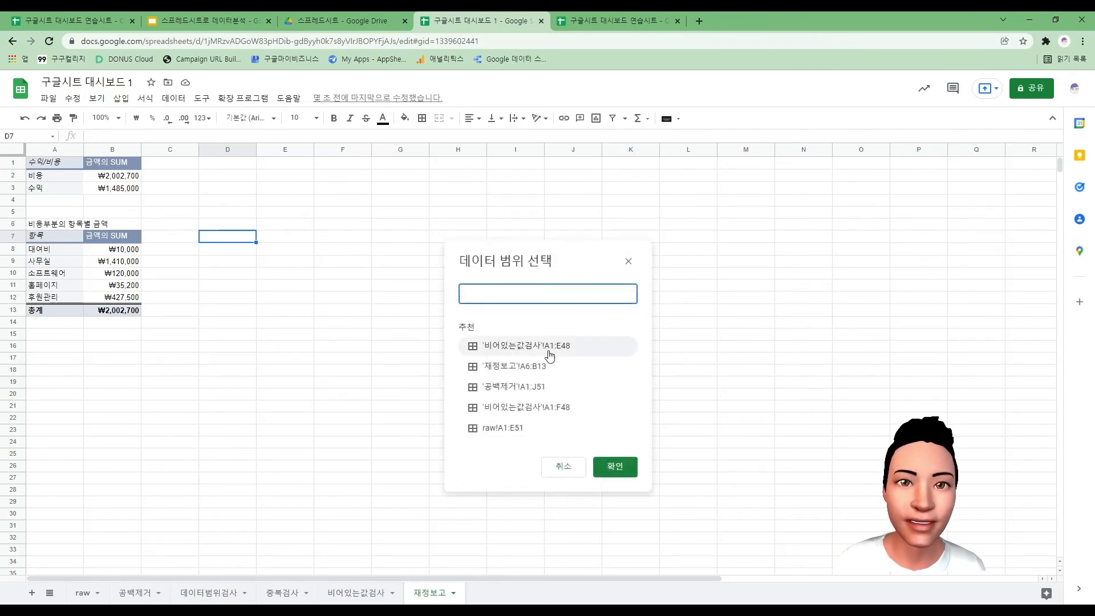
{"action": "left_click", "coordinate": [362, 594]}
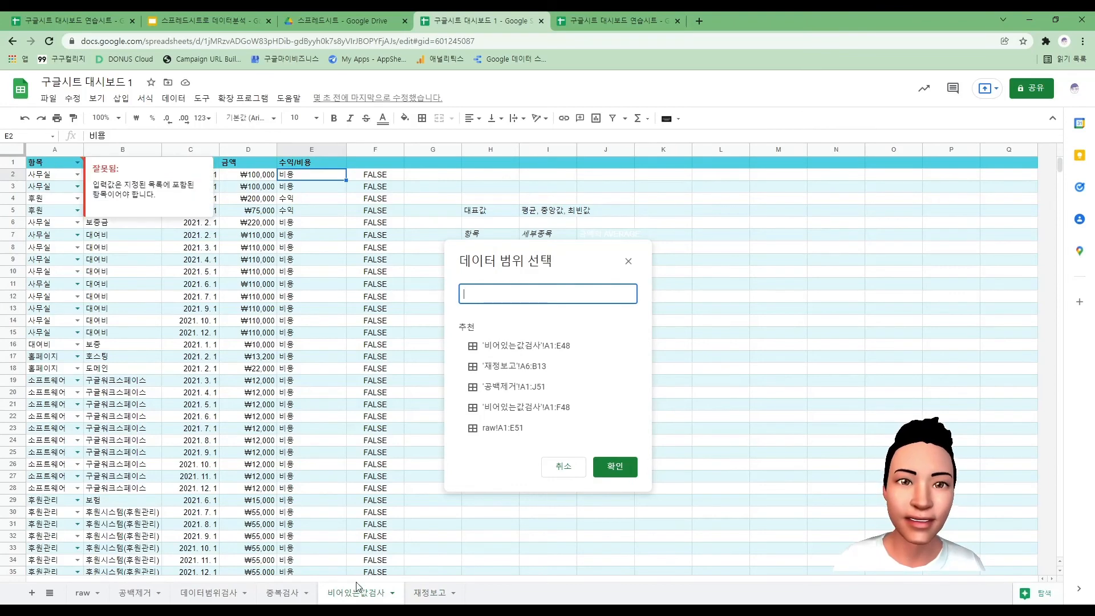
{"action": "left_click", "coordinate": [430, 593]}
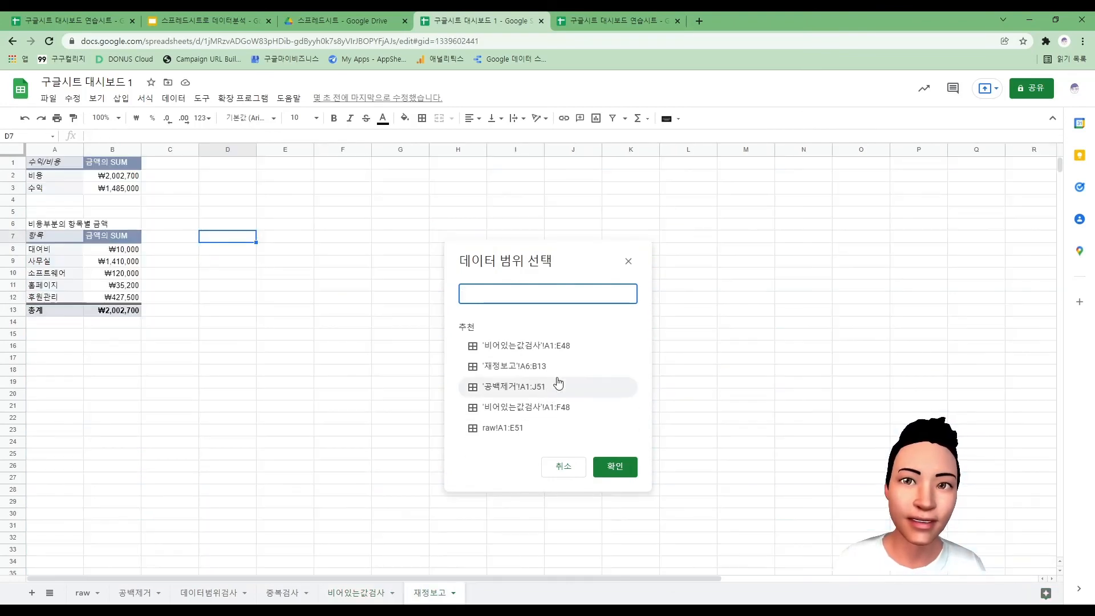
{"action": "left_click", "coordinate": [563, 345]}
{"action": "left_click", "coordinate": [616, 466]}
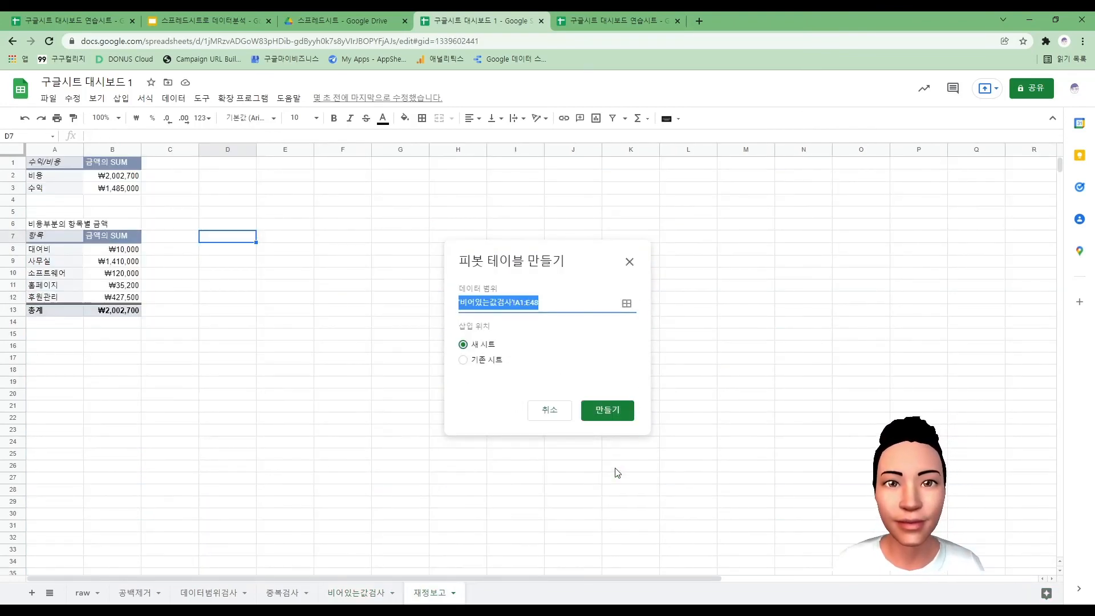
Step: Place the new pivot table on the existing 재정보고 sheet at cell D7 and create it
{"action": "left_click", "coordinate": [486, 360]}
{"action": "left_click", "coordinate": [627, 384]}
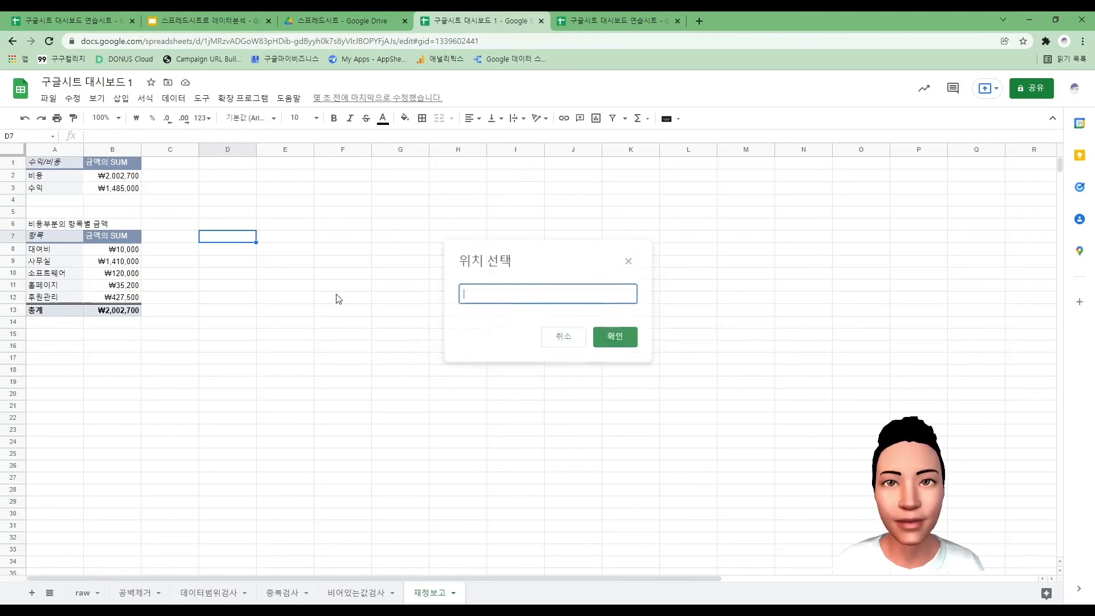
{"action": "left_click", "coordinate": [239, 238]}
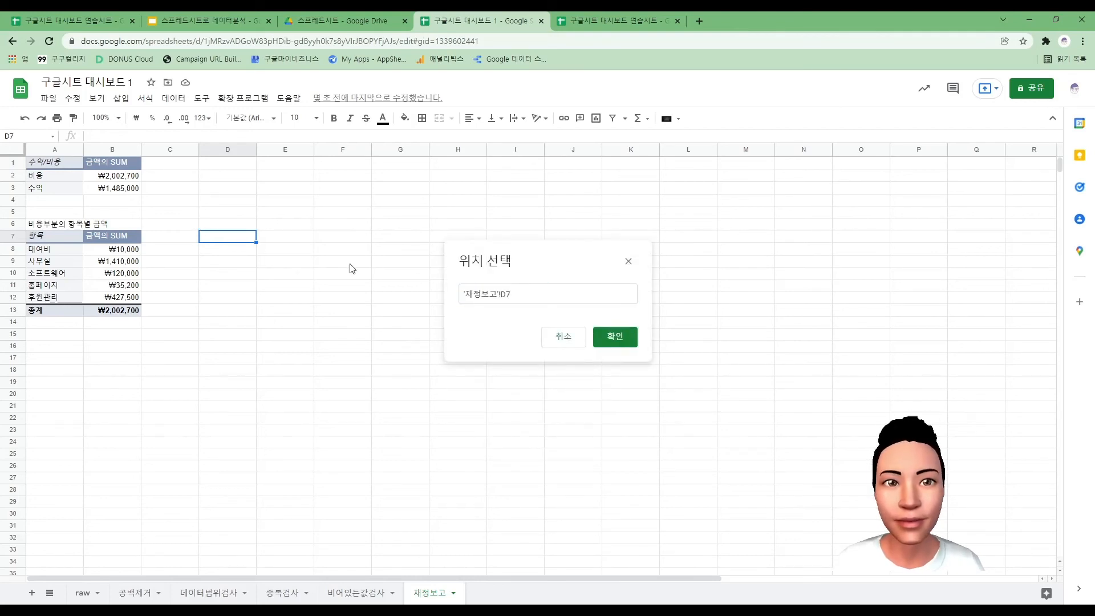
{"action": "left_click", "coordinate": [598, 343]}
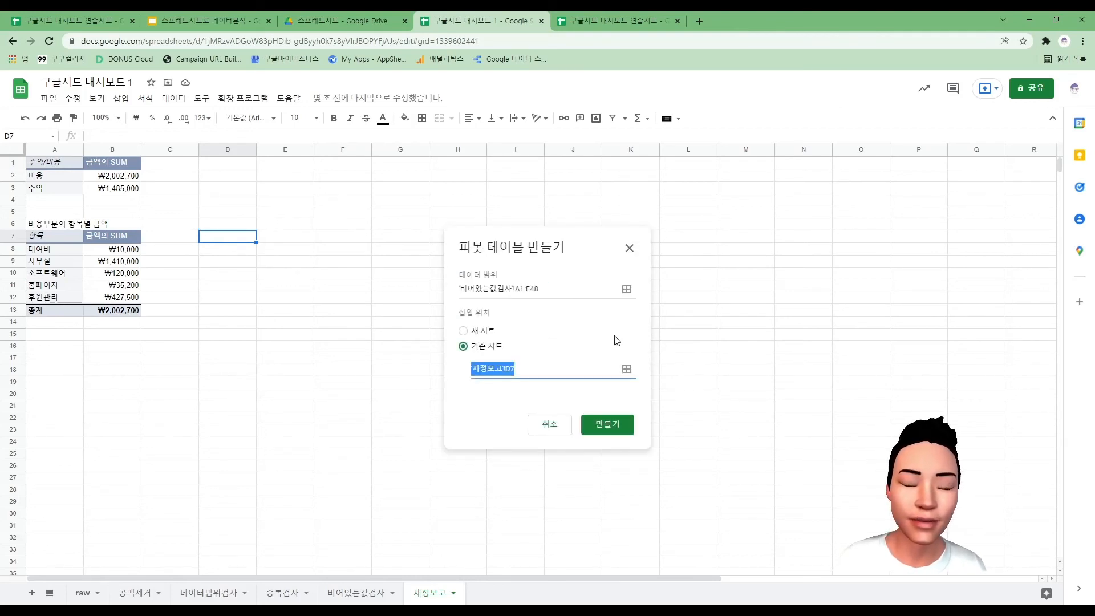
{"action": "left_click", "coordinate": [608, 424]}
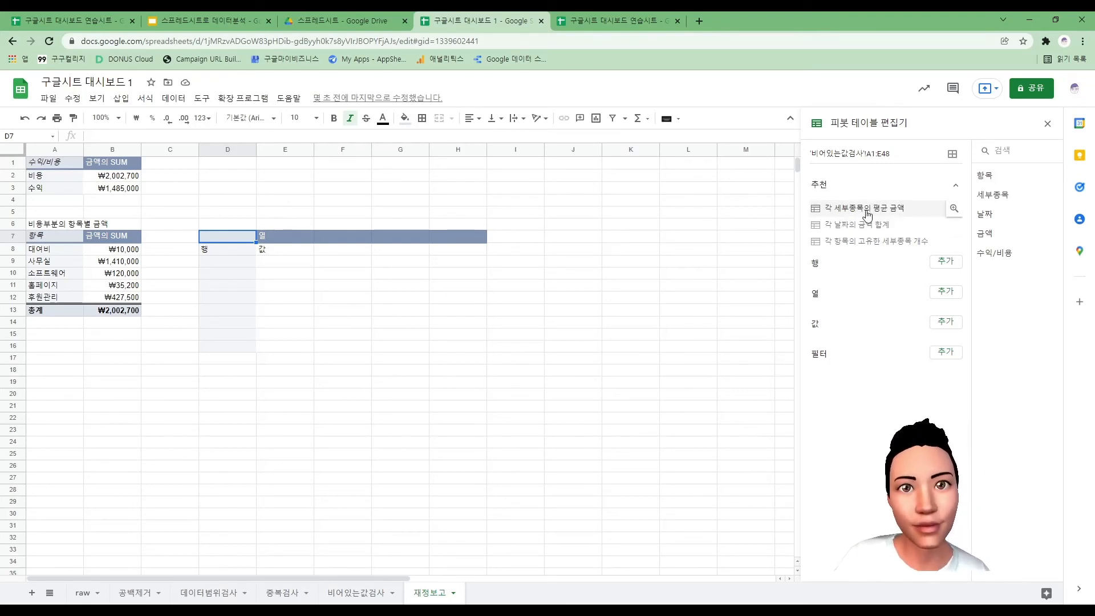
Step: Add 항목 and 세부종목 as the D7 pivot table's rows and 금액 as its values, summarised by SUM
{"action": "left_click", "coordinate": [946, 264]}
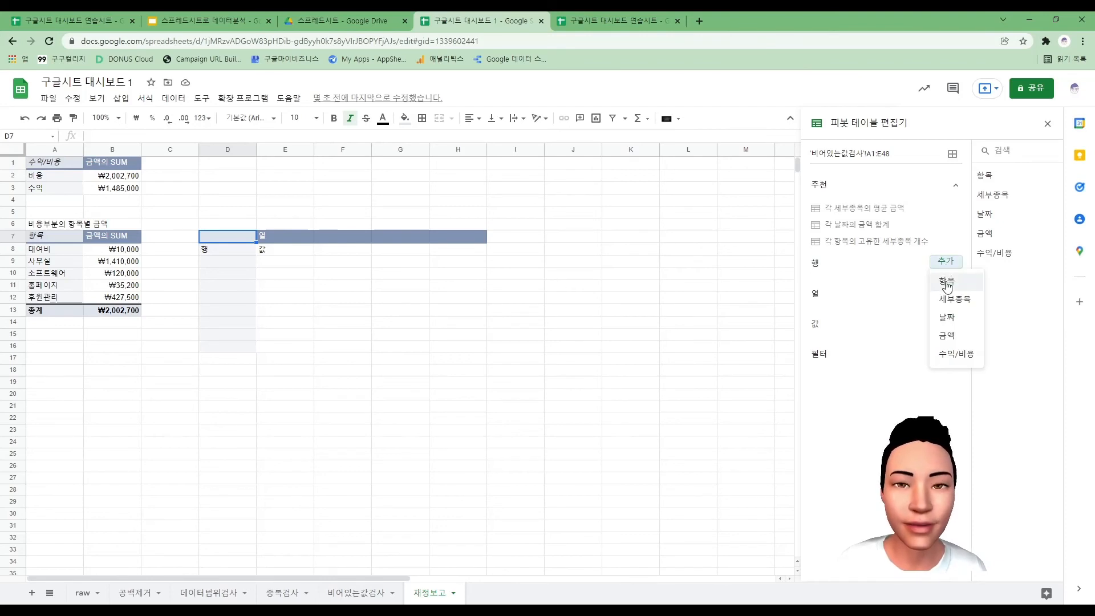
{"action": "left_click", "coordinate": [947, 280]}
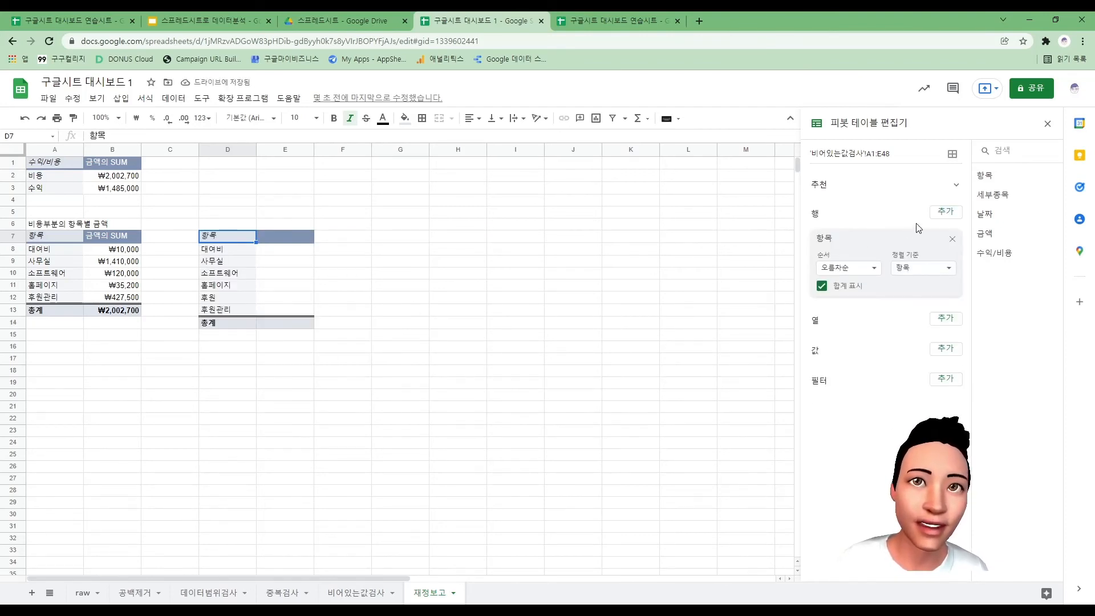
{"action": "left_click", "coordinate": [944, 212]}
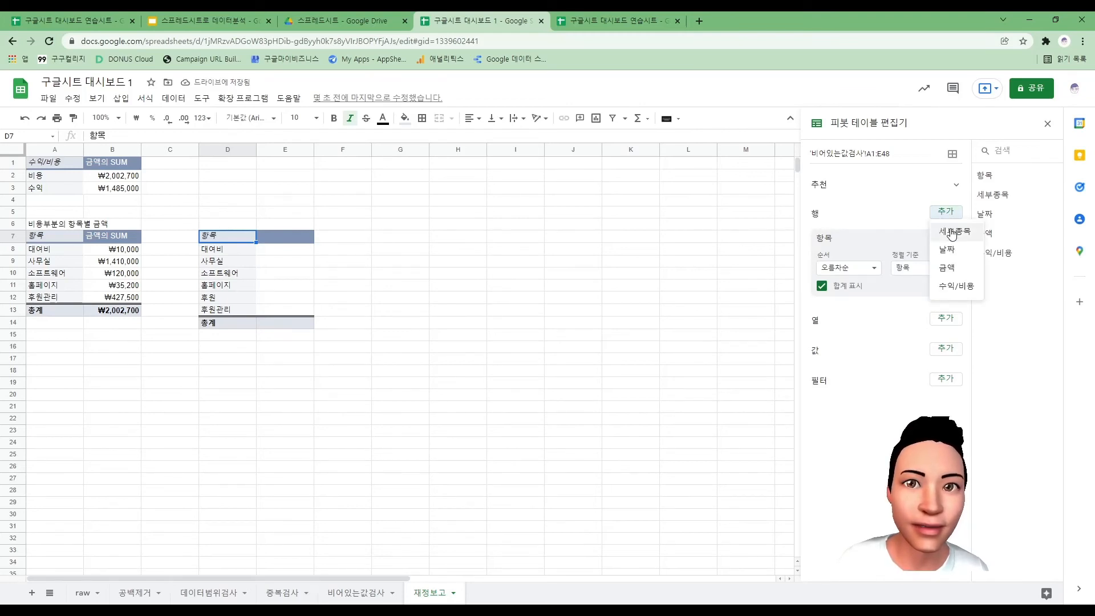
{"action": "left_click", "coordinate": [952, 232]}
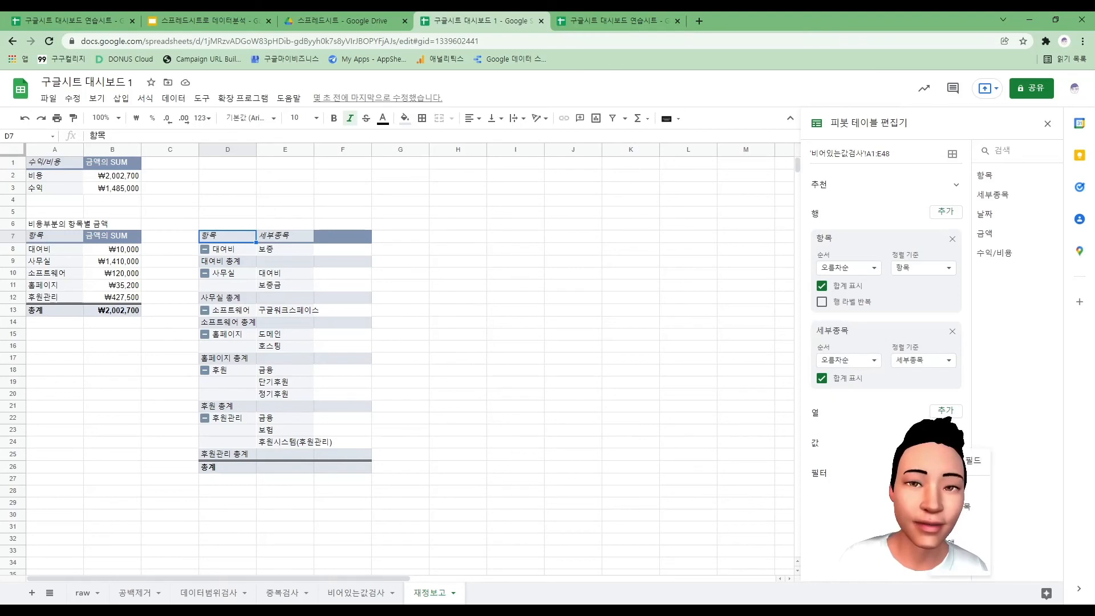
{"action": "left_click", "coordinate": [949, 541]}
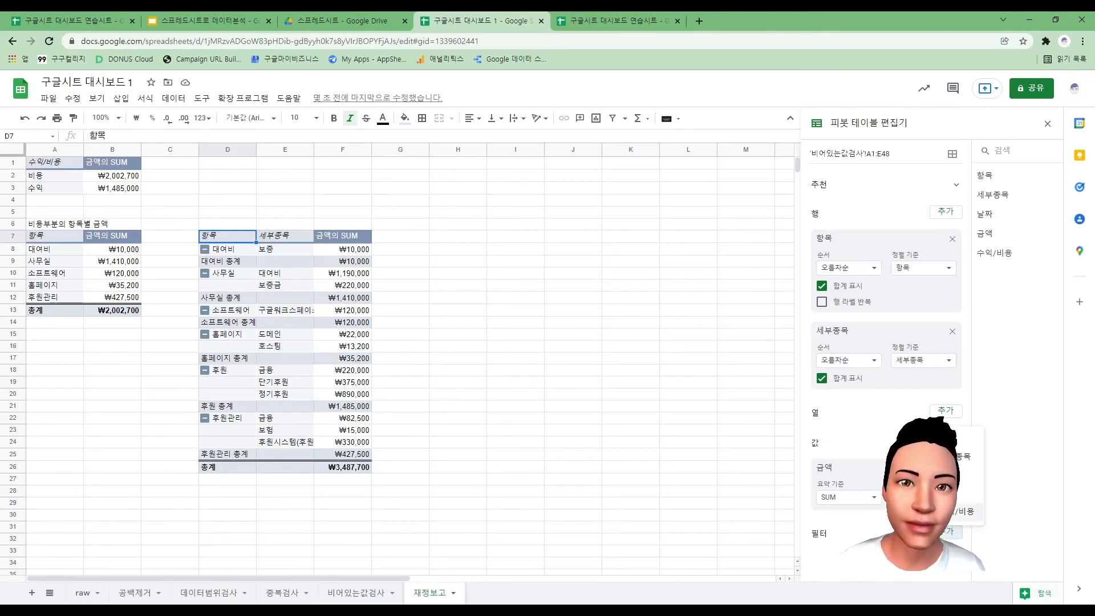
Step: Filter the D7 pivot table by 수익/비용 to include only 비용, and close the pivot table editor
{"action": "left_click", "coordinate": [949, 512]}
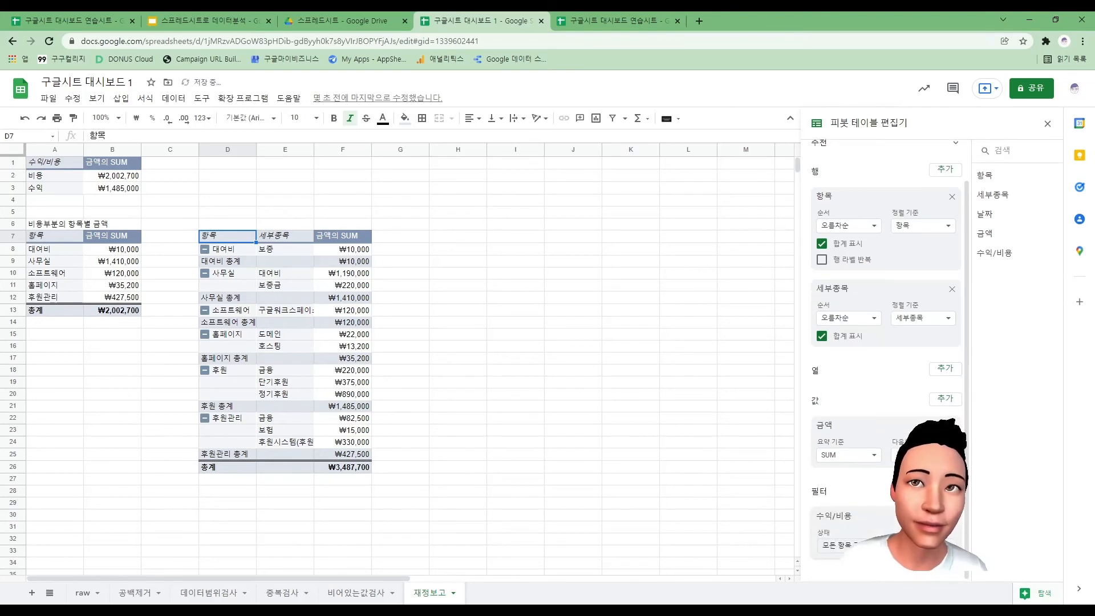
{"action": "left_click", "coordinate": [850, 544]}
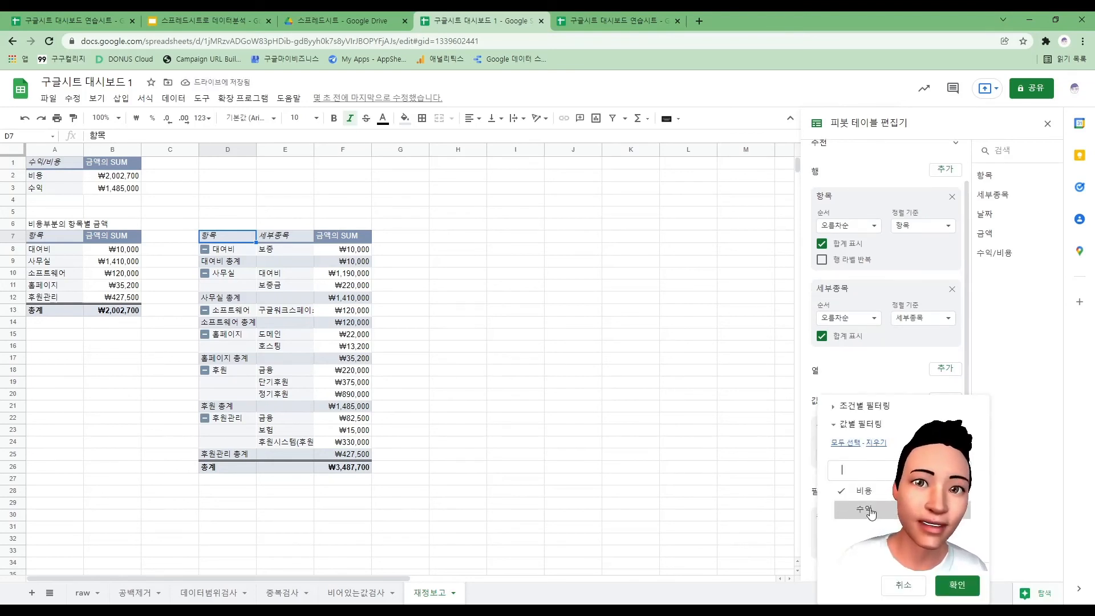
{"action": "left_click", "coordinate": [956, 586]}
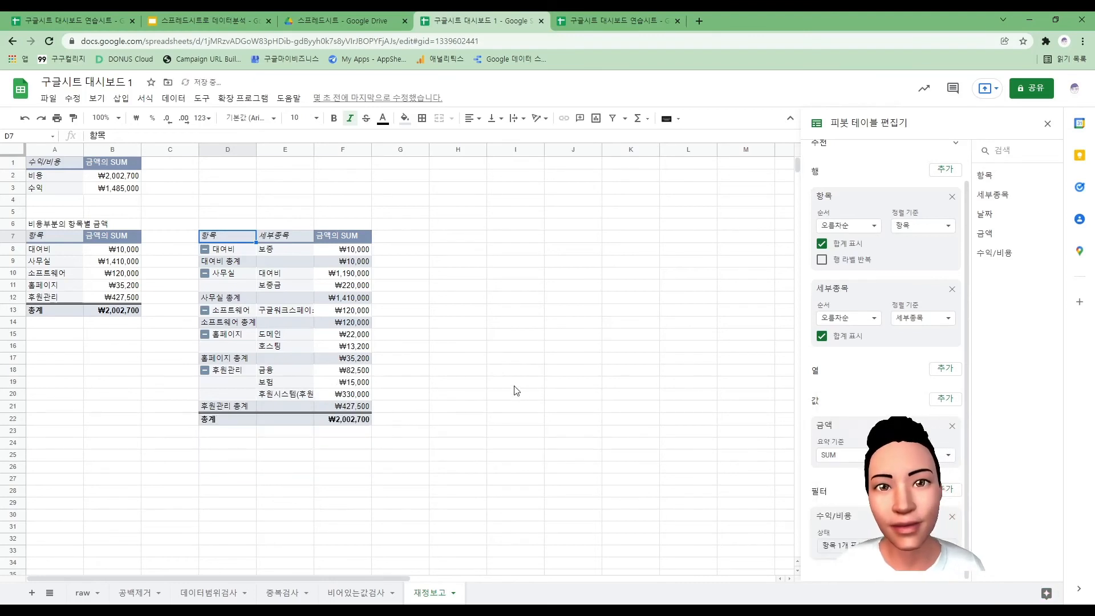
{"action": "left_click", "coordinate": [1046, 124]}
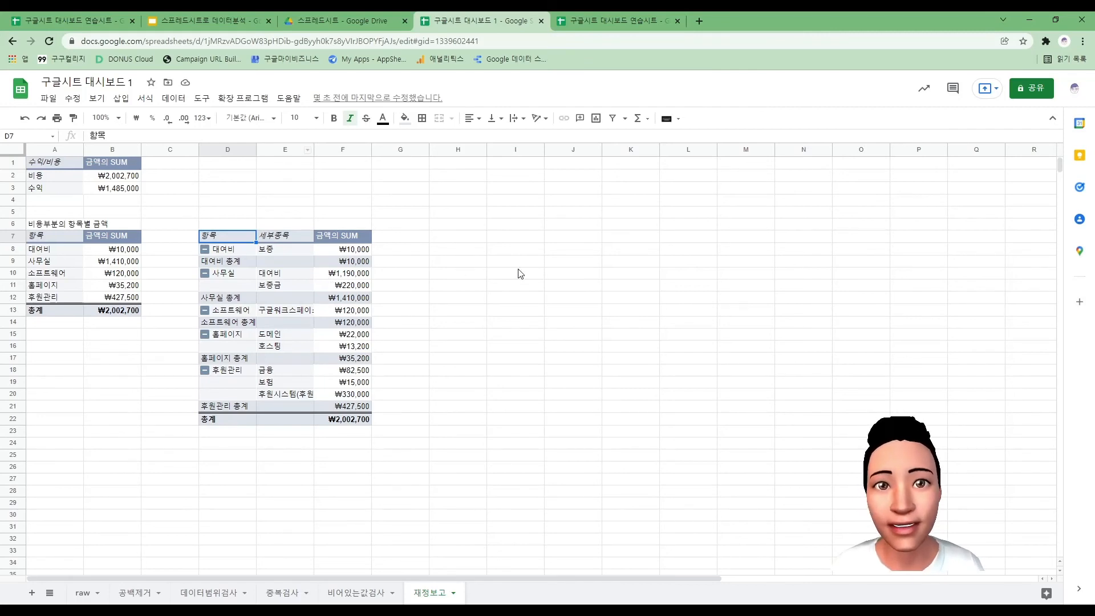
Step: Enter the label '수익부분의 항목별 금액' in cell I6 as the heading of the 수익 section
{"action": "left_click", "coordinate": [525, 225]}
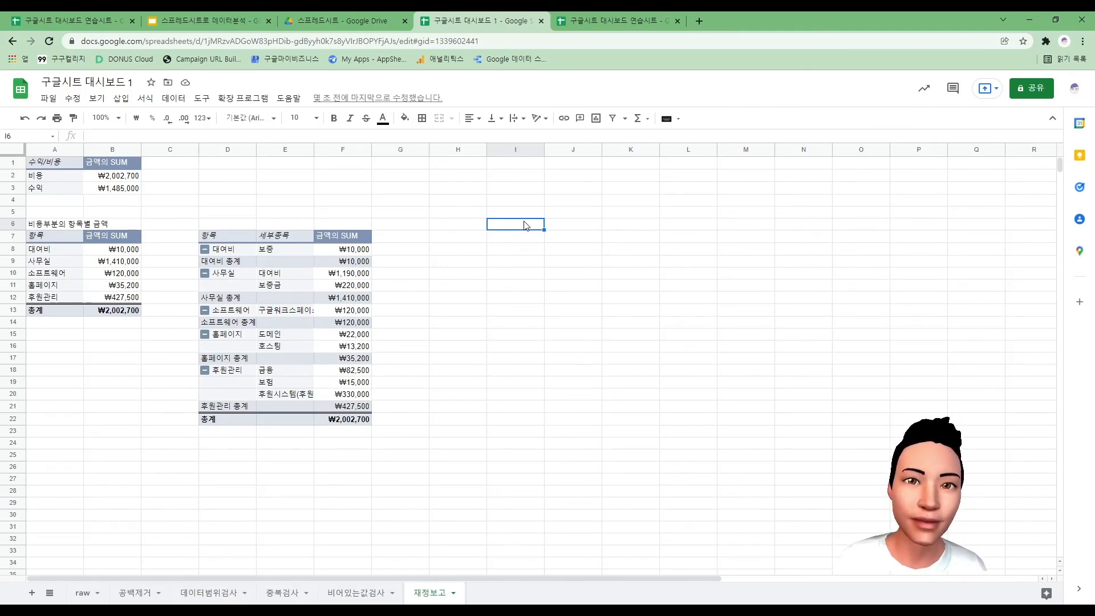
{"action": "type", "text": "수익"}
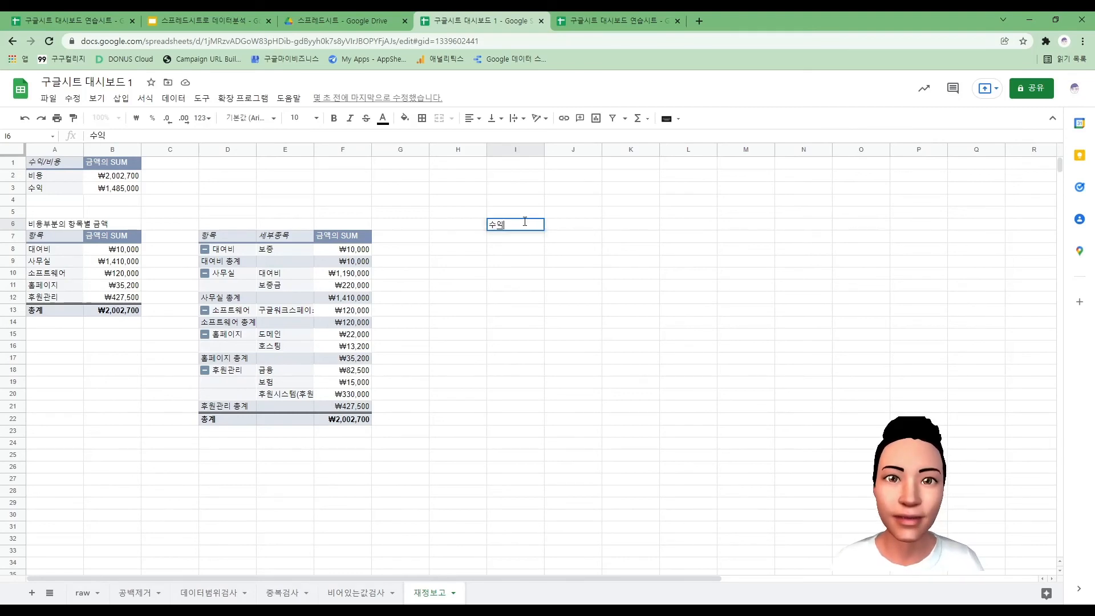
{"action": "type", "text": "부분의 항목"}
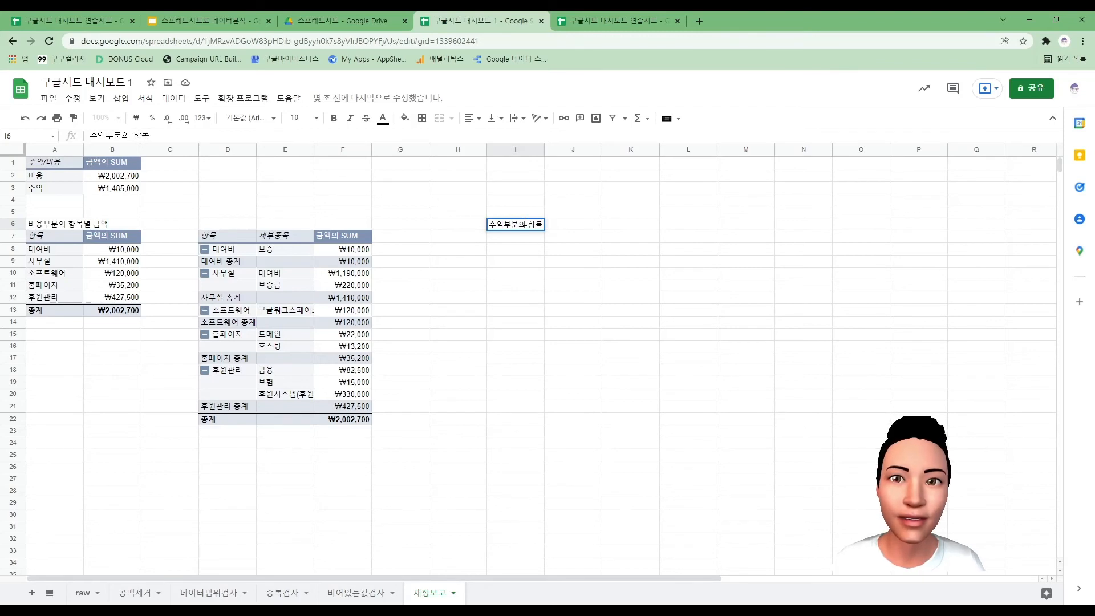
{"action": "type", "text": "별 금액"}
{"action": "key", "text": "Return"}
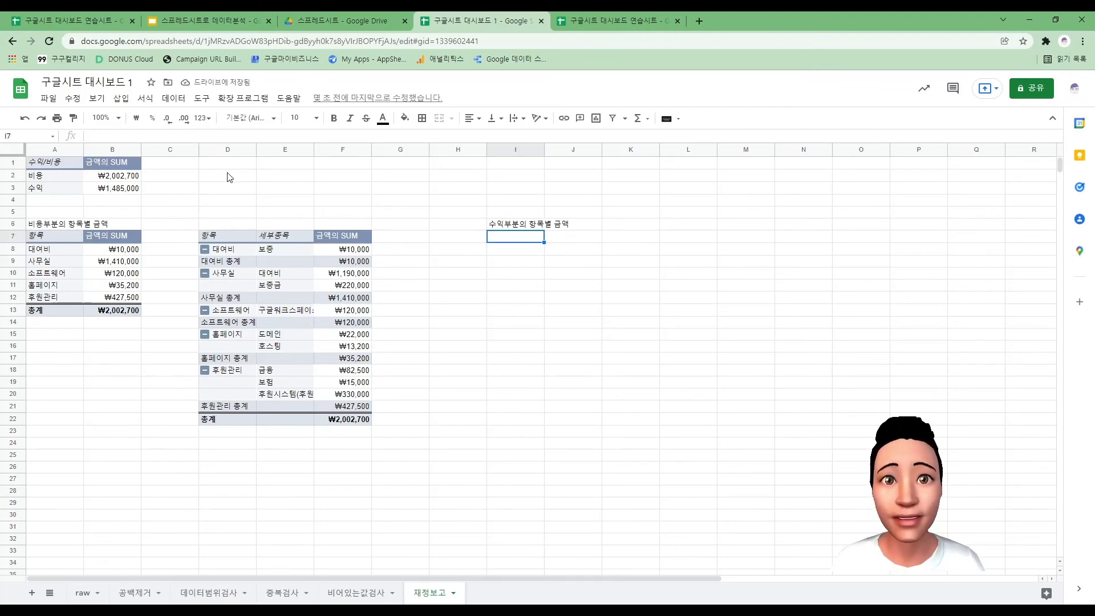
Step: Start a fourth pivot table from the 재정보고 sheet, using '비어있는값검사'!A1:E48 as its data range
{"action": "left_click", "coordinate": [121, 98]}
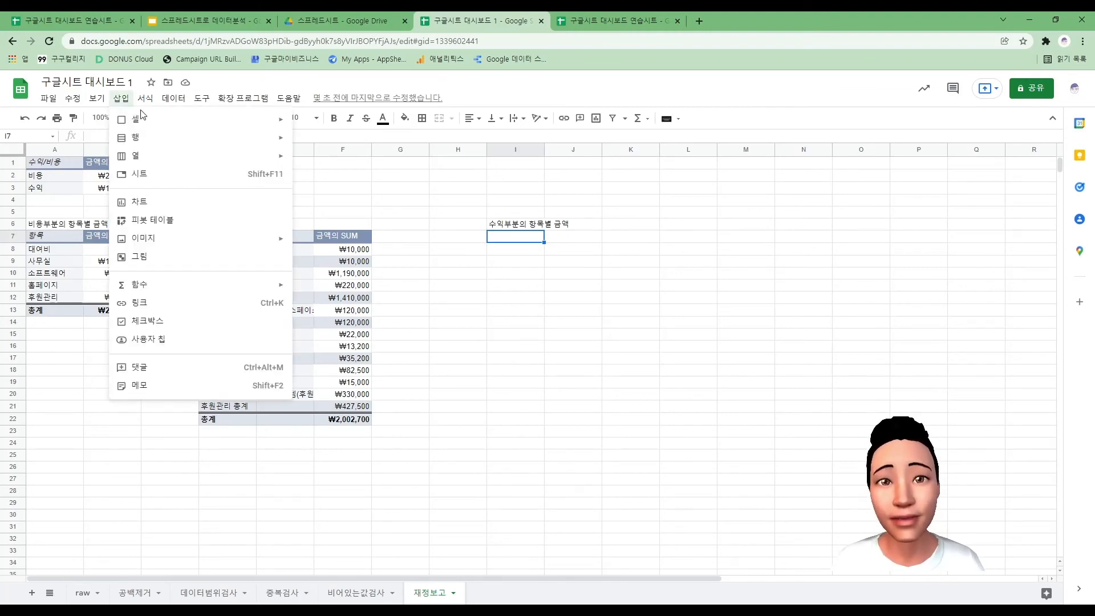
{"action": "left_click", "coordinate": [184, 222]}
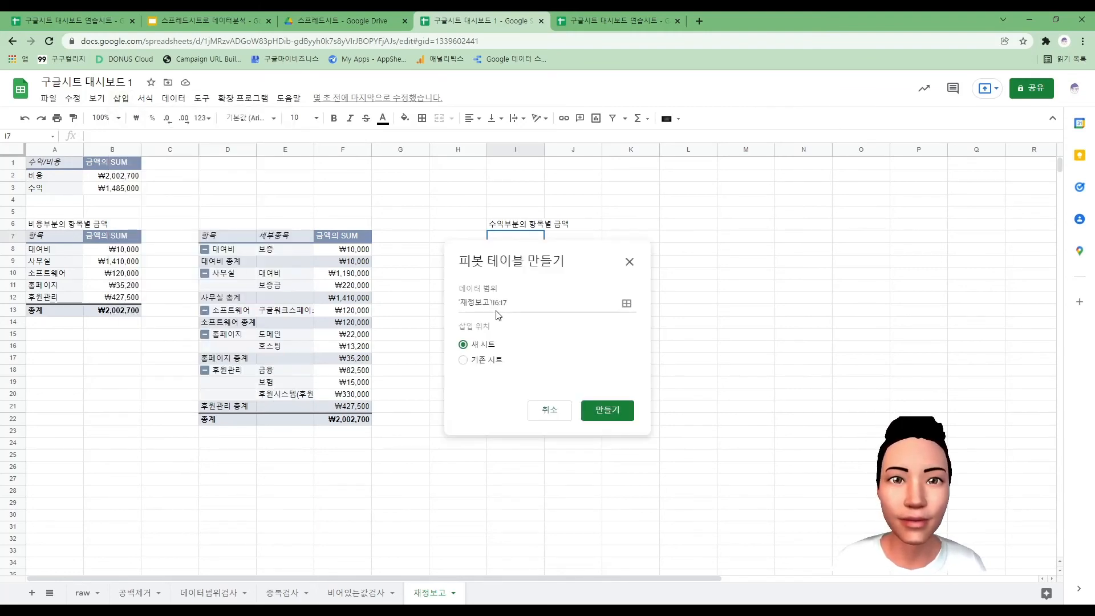
{"action": "left_click", "coordinate": [627, 303]}
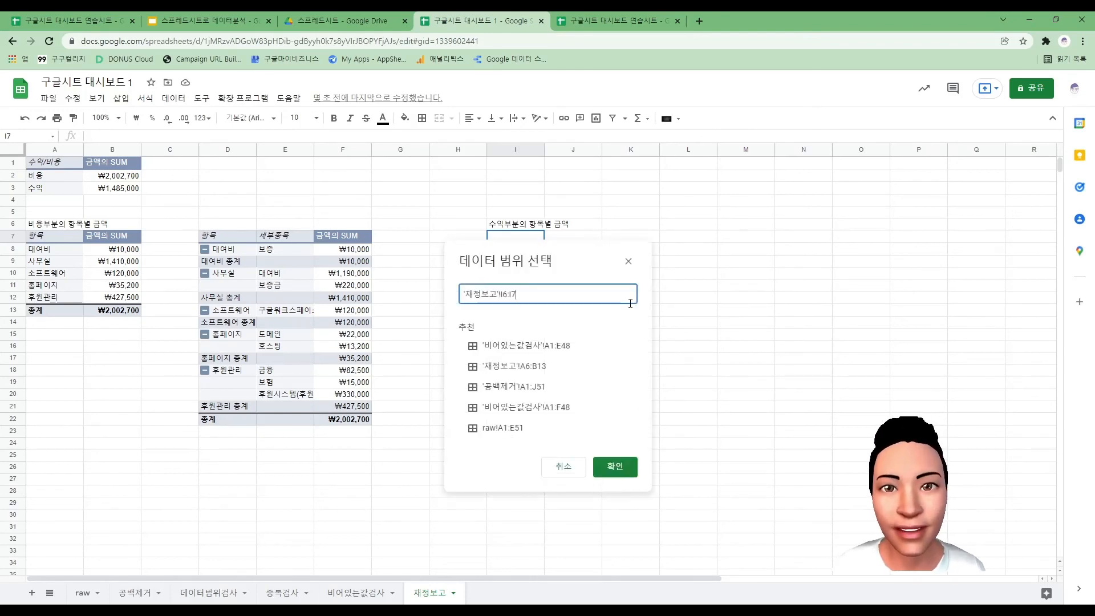
{"action": "left_click", "coordinate": [536, 345]}
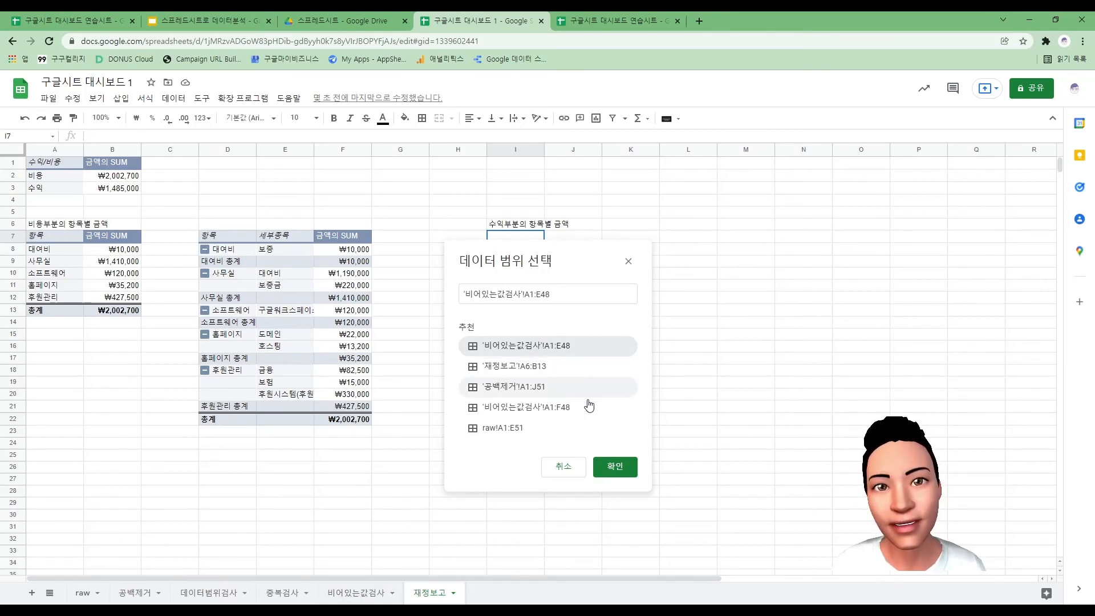
{"action": "left_click", "coordinate": [615, 466]}
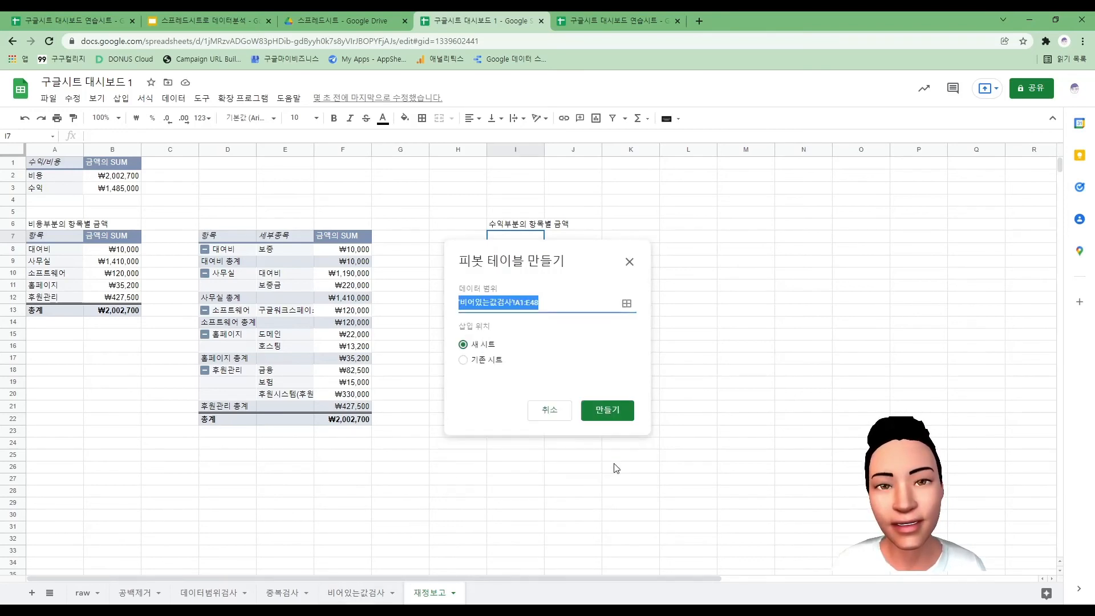
Step: Place the new pivot table on the existing 재정보고 sheet at cell I7 and create it
{"action": "left_click", "coordinate": [488, 367]}
{"action": "left_click", "coordinate": [626, 385]}
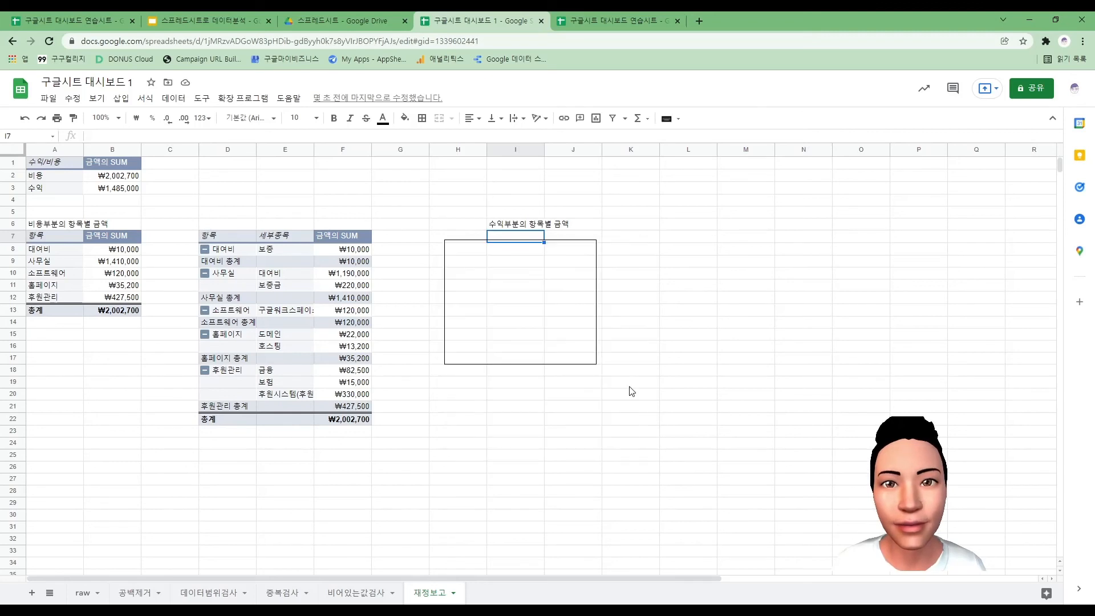
{"action": "left_click", "coordinate": [515, 237]}
{"action": "left_click", "coordinate": [625, 337]}
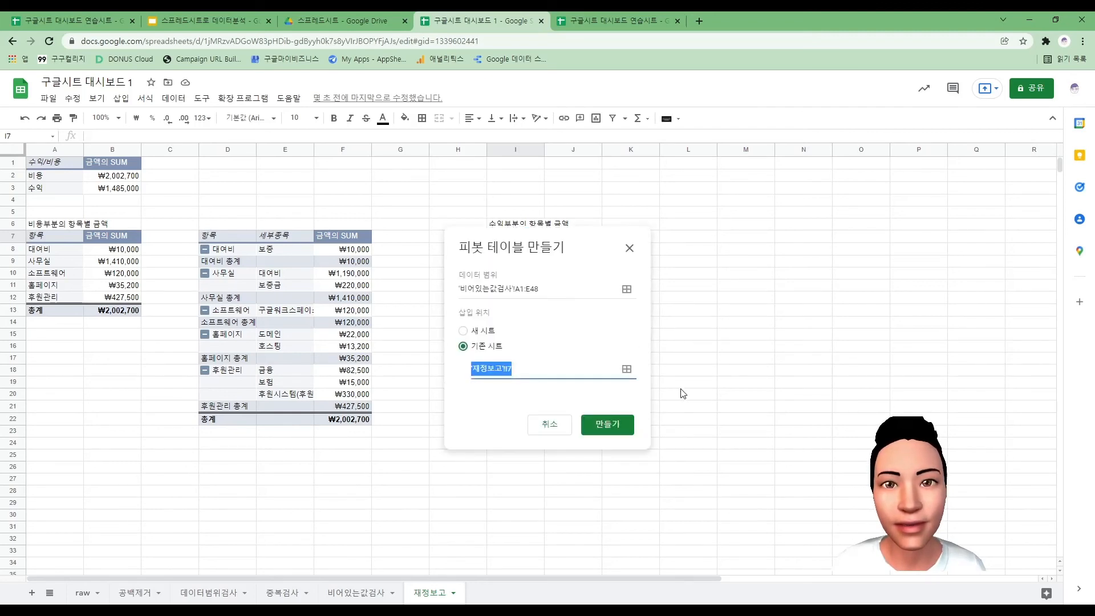
{"action": "left_click", "coordinate": [619, 423]}
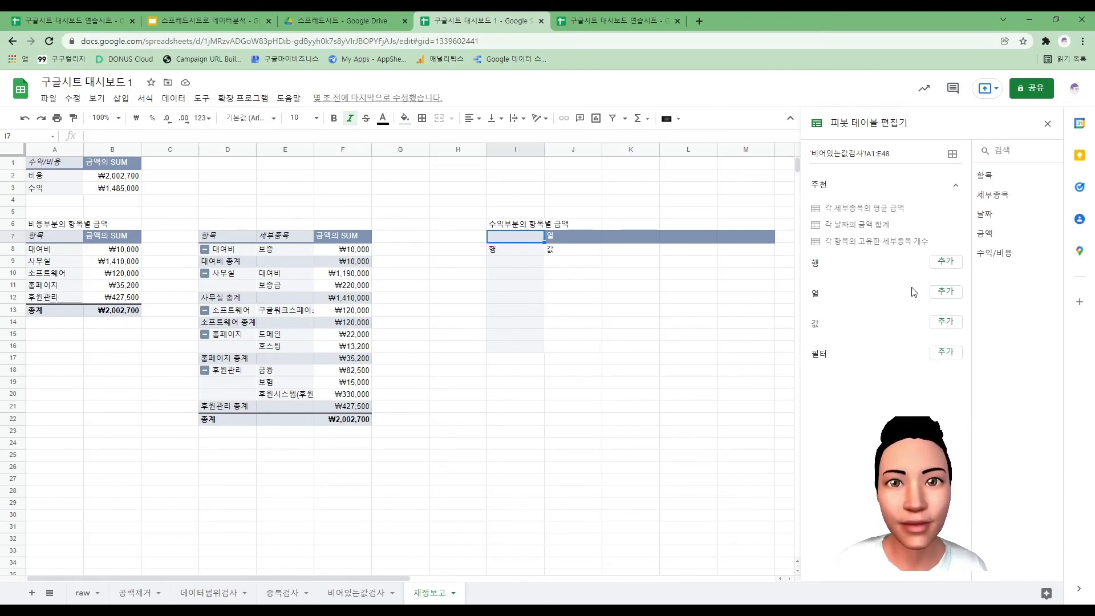
Step: Add 항목 and 세부종목 as the I7 pivot table's rows and 금액 as its values, summarised by SUM
{"action": "left_click", "coordinate": [945, 262]}
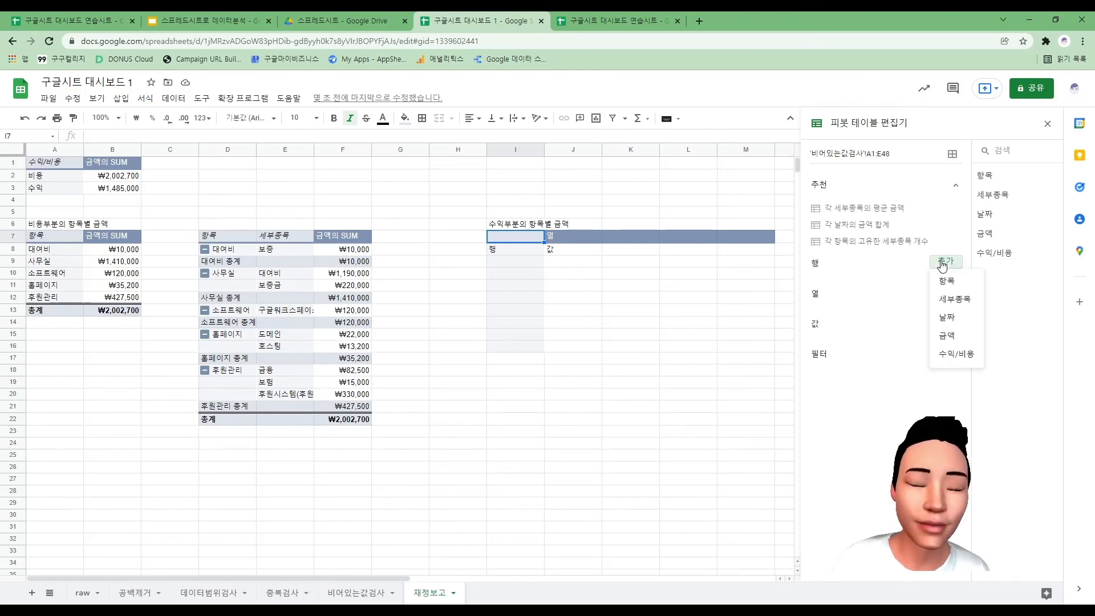
{"action": "left_click", "coordinate": [950, 274]}
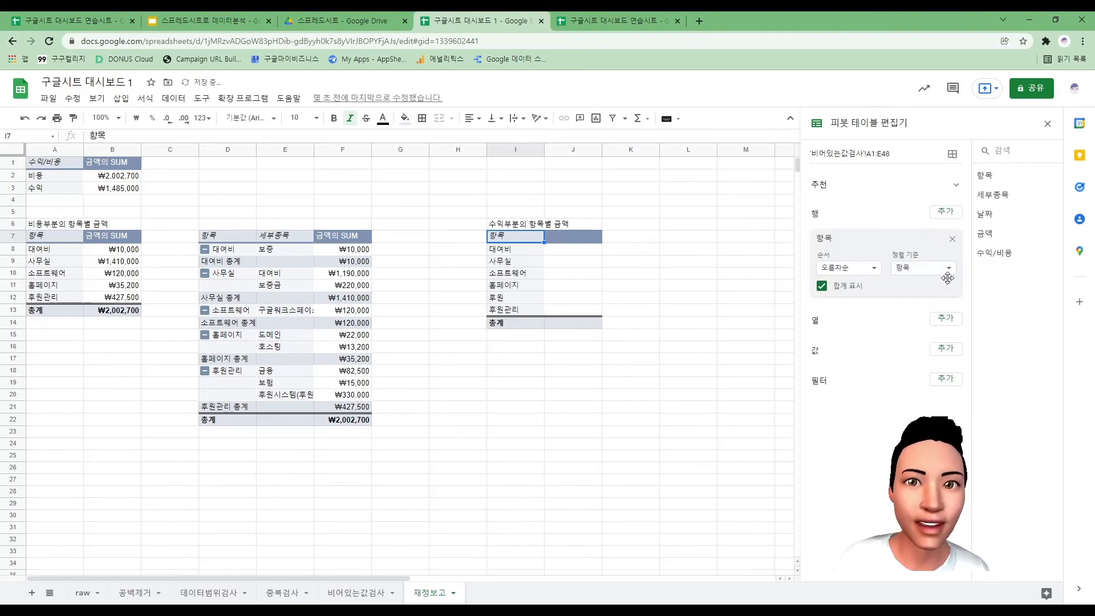
{"action": "left_click", "coordinate": [949, 212]}
{"action": "left_click", "coordinate": [954, 230]}
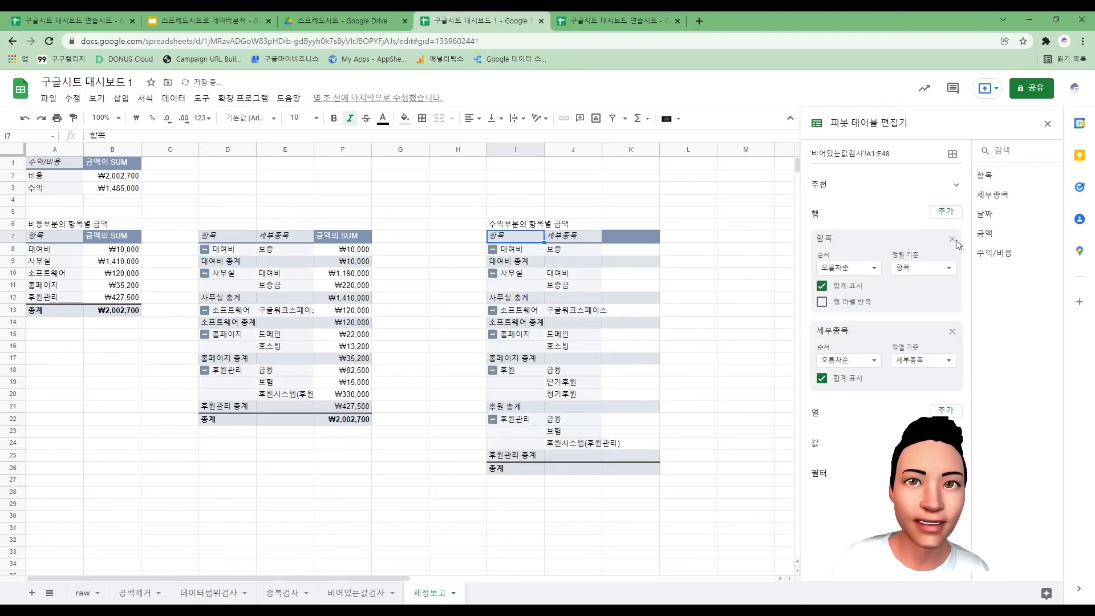
{"action": "left_click", "coordinate": [946, 440]}
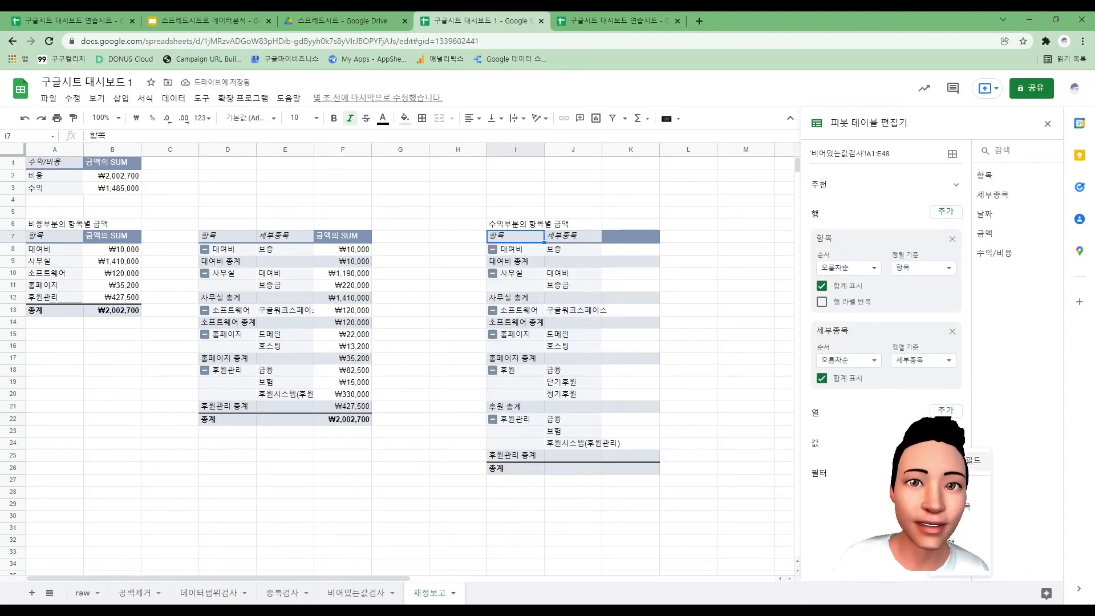
{"action": "left_click", "coordinate": [956, 543]}
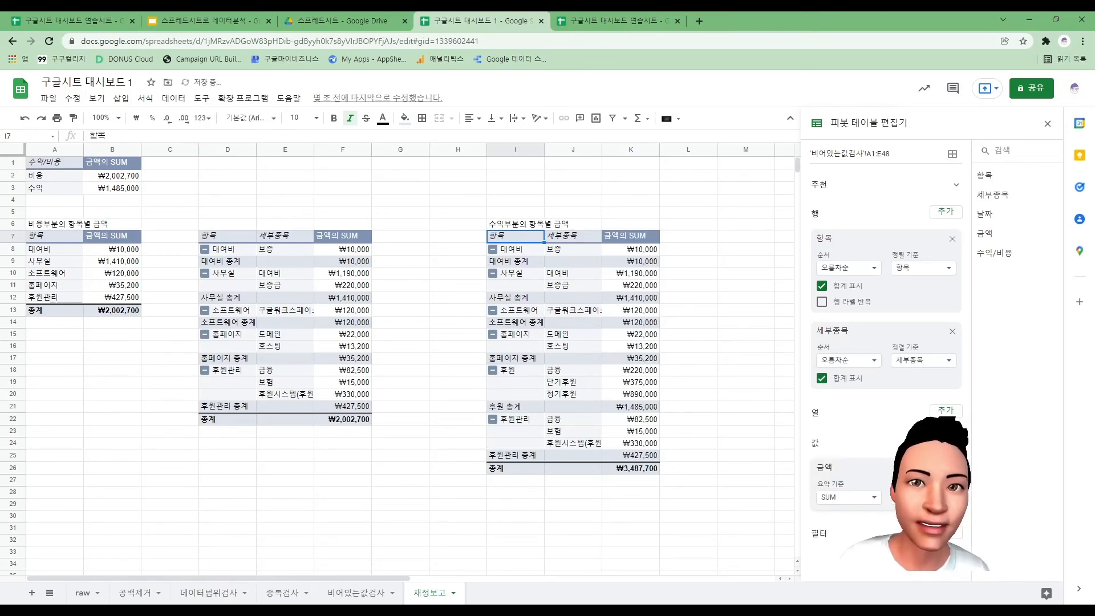
Step: Filter the I7 pivot table by 수익/비용 to include only 수익, and close the pivot table editor
{"action": "left_click", "coordinate": [957, 538]}
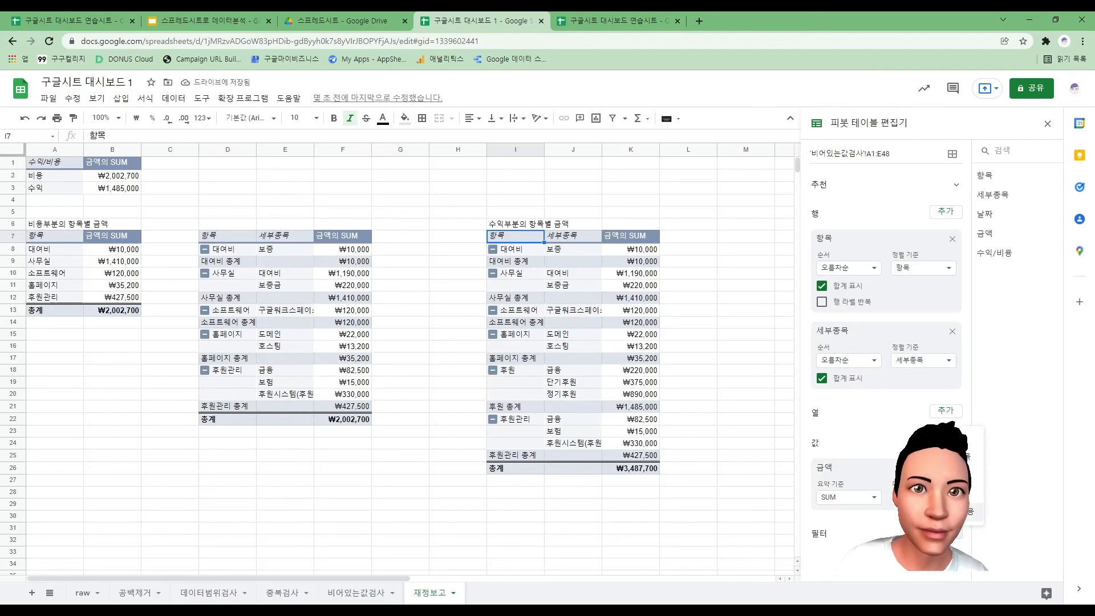
{"action": "left_click", "coordinate": [958, 511]}
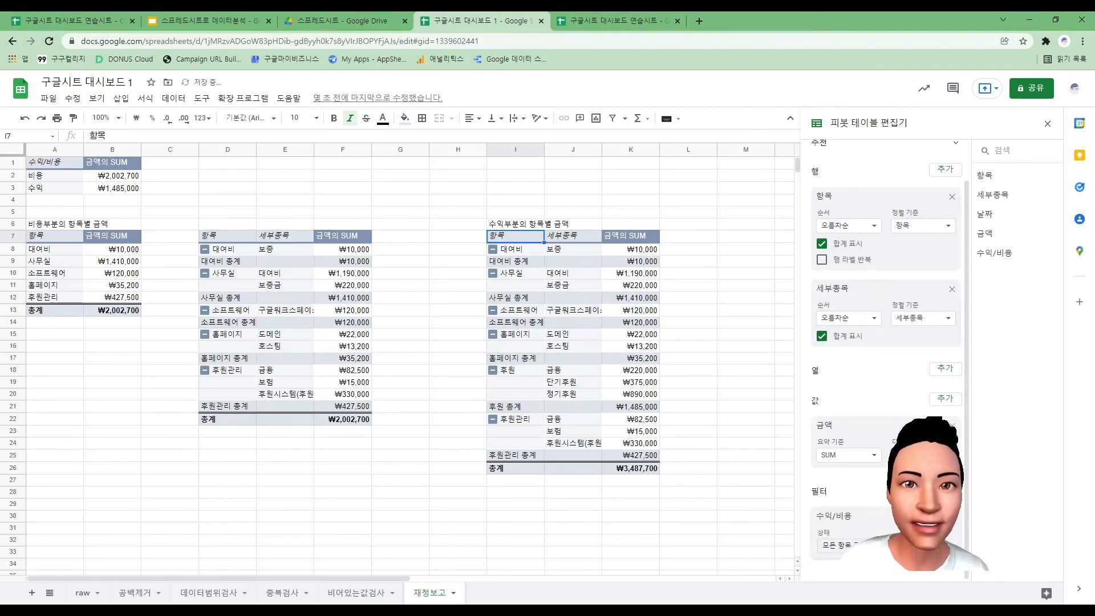
{"action": "left_click", "coordinate": [844, 544]}
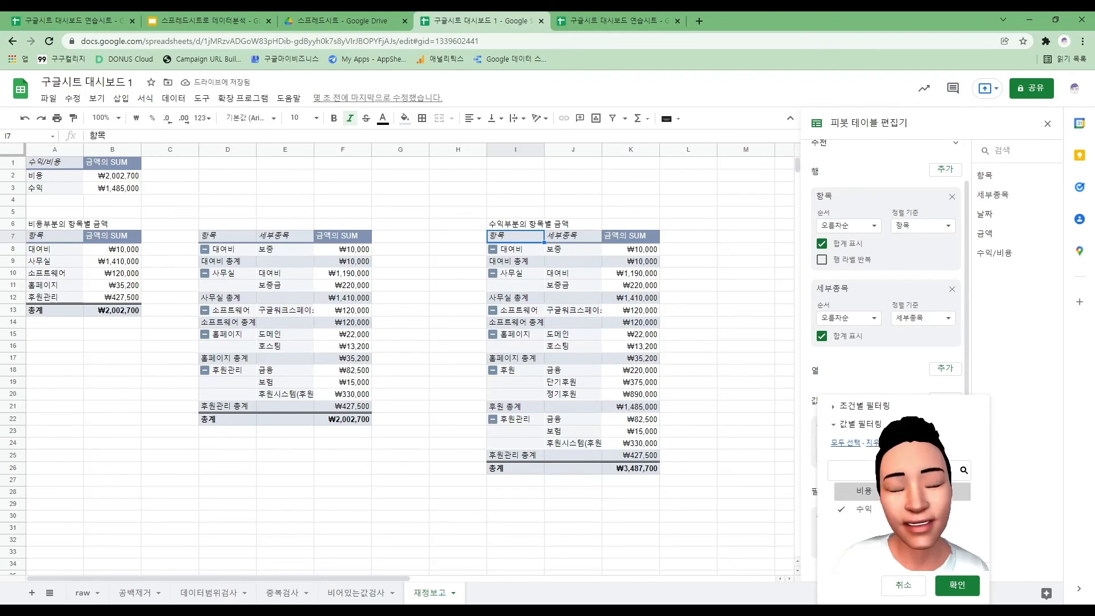
{"action": "left_click", "coordinate": [841, 490]}
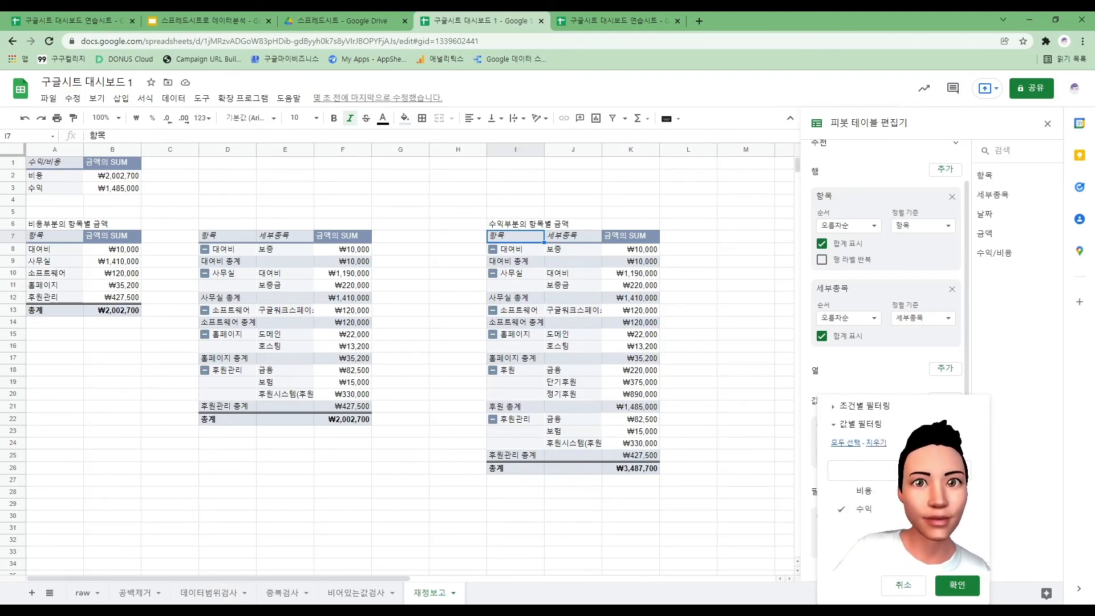
{"action": "left_click", "coordinate": [974, 584]}
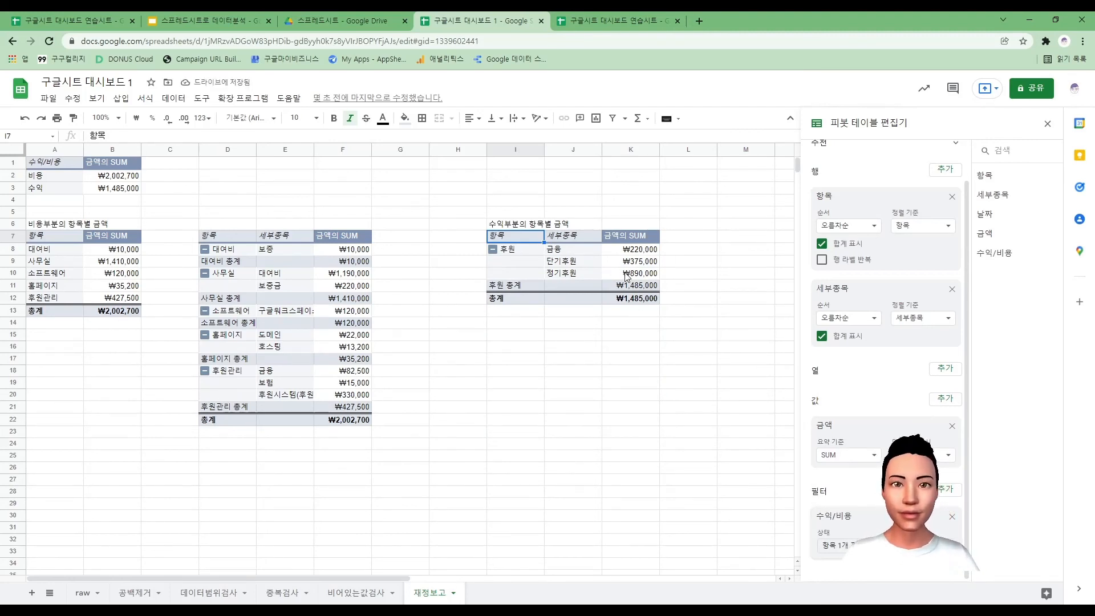
{"action": "left_click", "coordinate": [707, 272]}
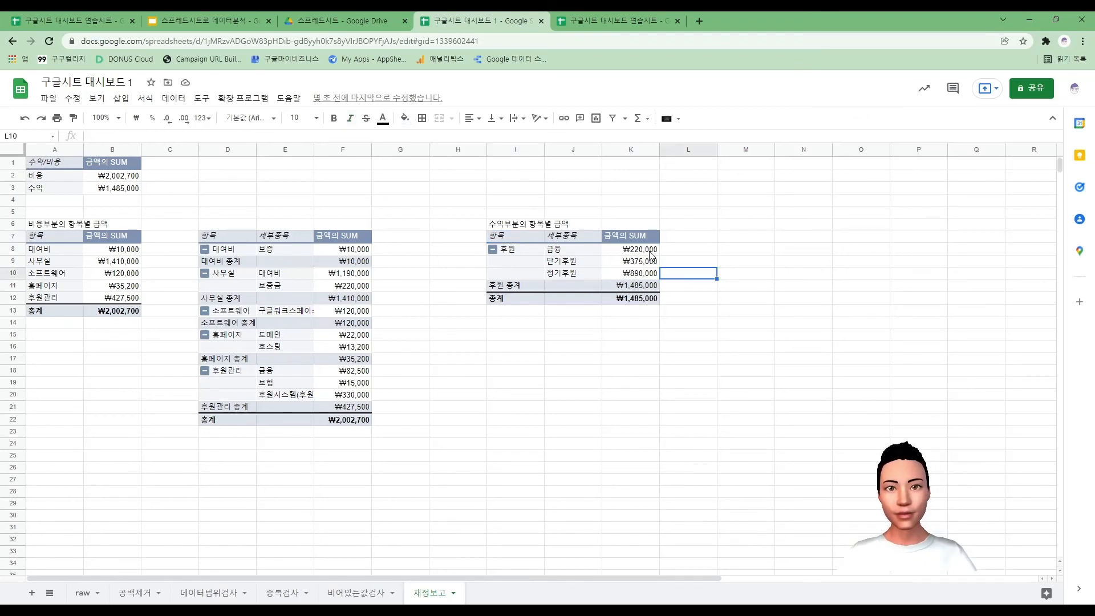
Step: Review the 수익 amounts in K8:K10 and the source rows on the raw sheet, and return to the 재정보고 sheet
{"action": "left_click_drag", "start_coordinate": [650, 253], "coordinate": [652, 276]}
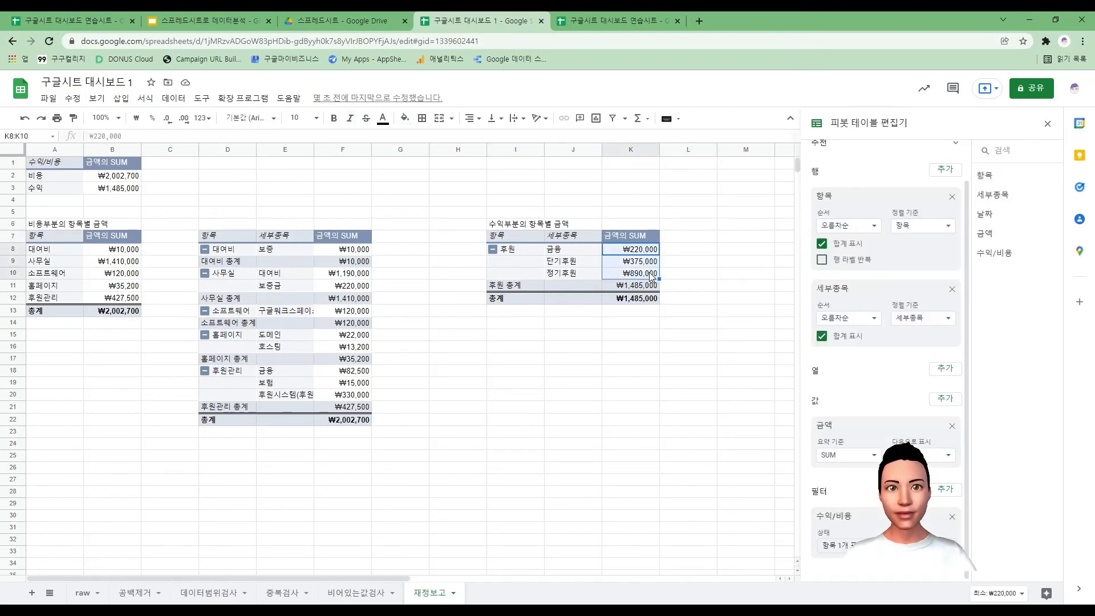
{"action": "left_click", "coordinate": [1047, 123]}
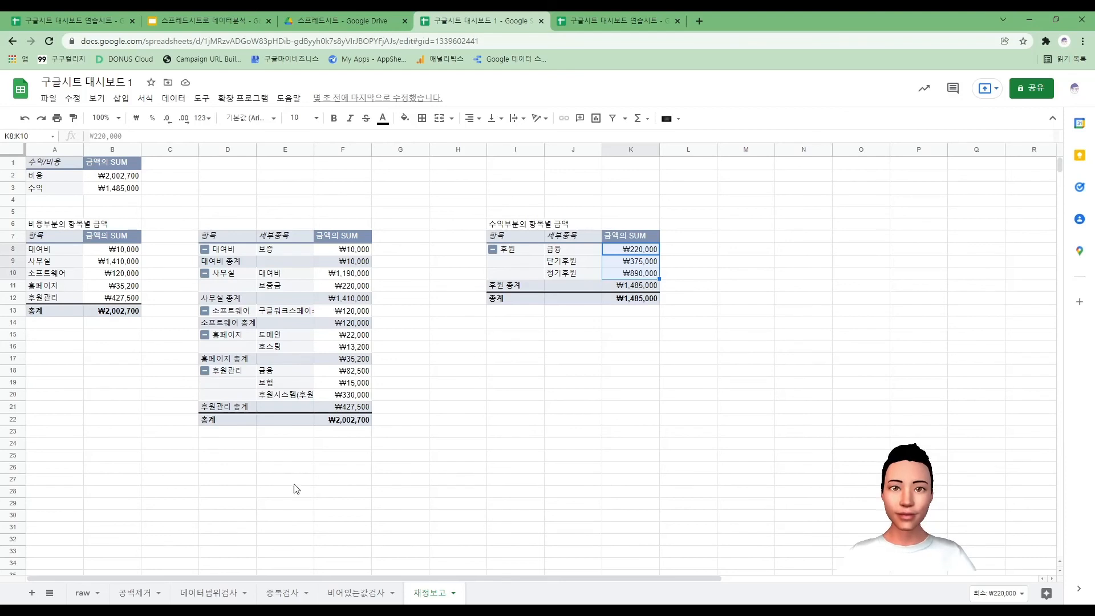
{"action": "left_click", "coordinate": [83, 593]}
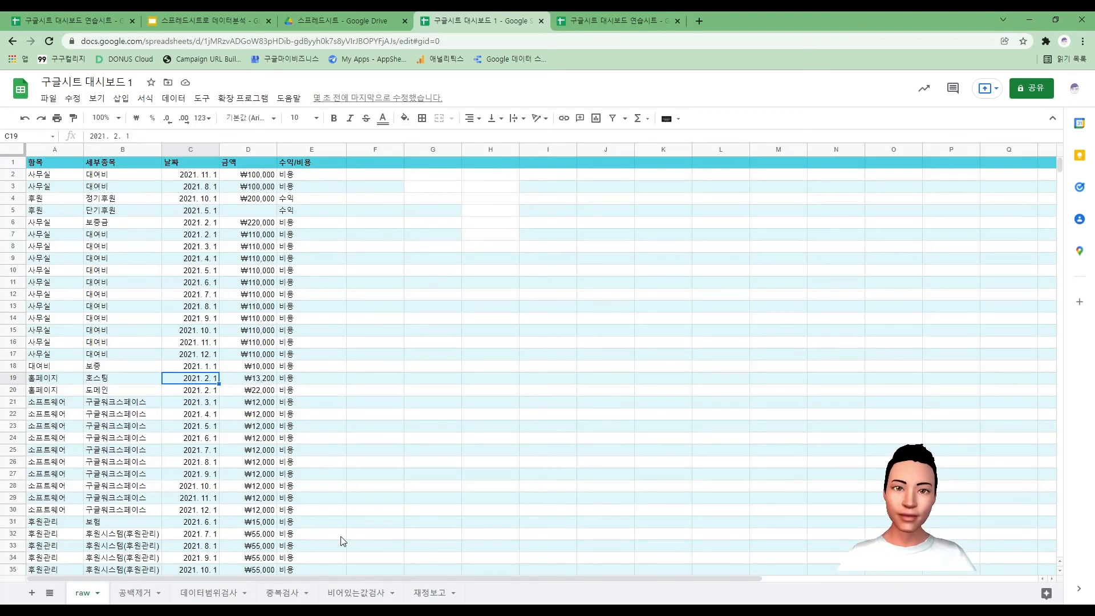
{"action": "left_click", "coordinate": [426, 593]}
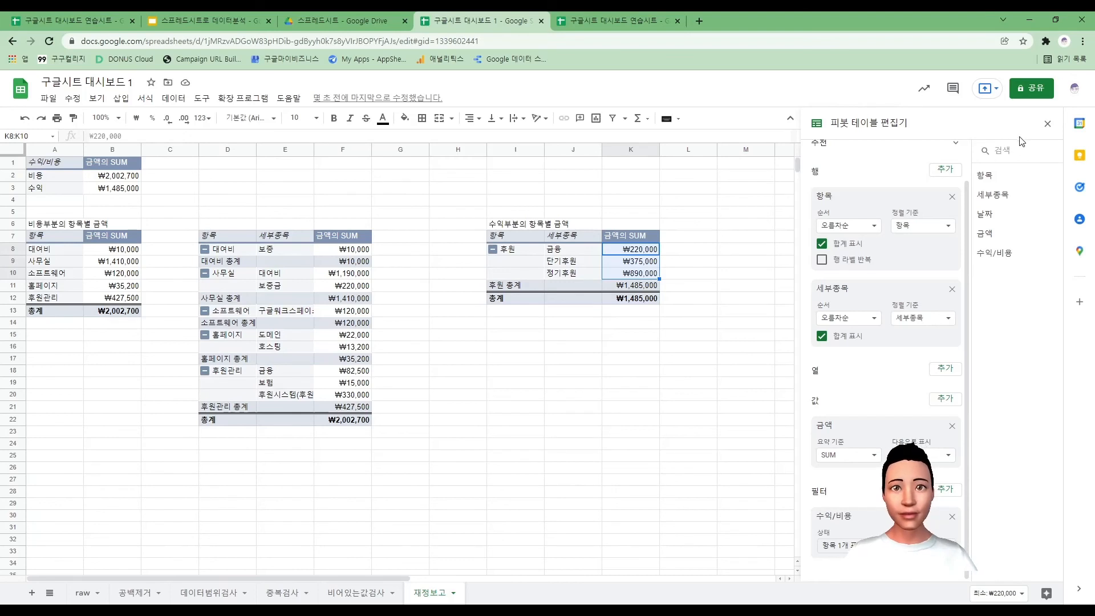
{"action": "left_click", "coordinate": [1047, 125]}
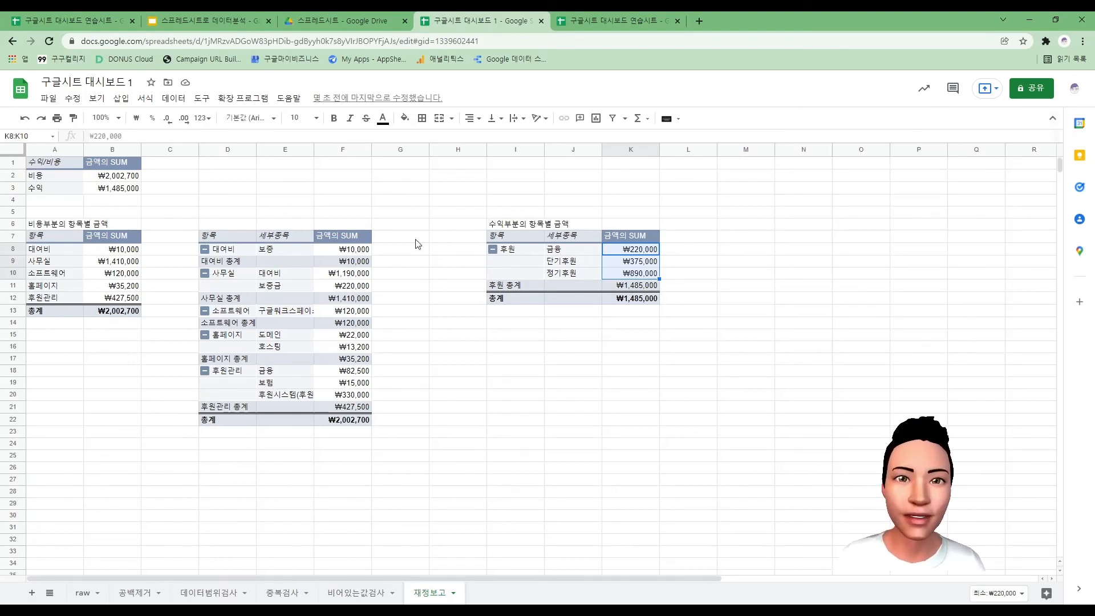
Step: Check the 비어있는값검사 sheet, and from cell I16 of 재정보고 start a fifth pivot table using '비어있는값검사'!A1:E48 as its data range
{"action": "left_click", "coordinate": [519, 346]}
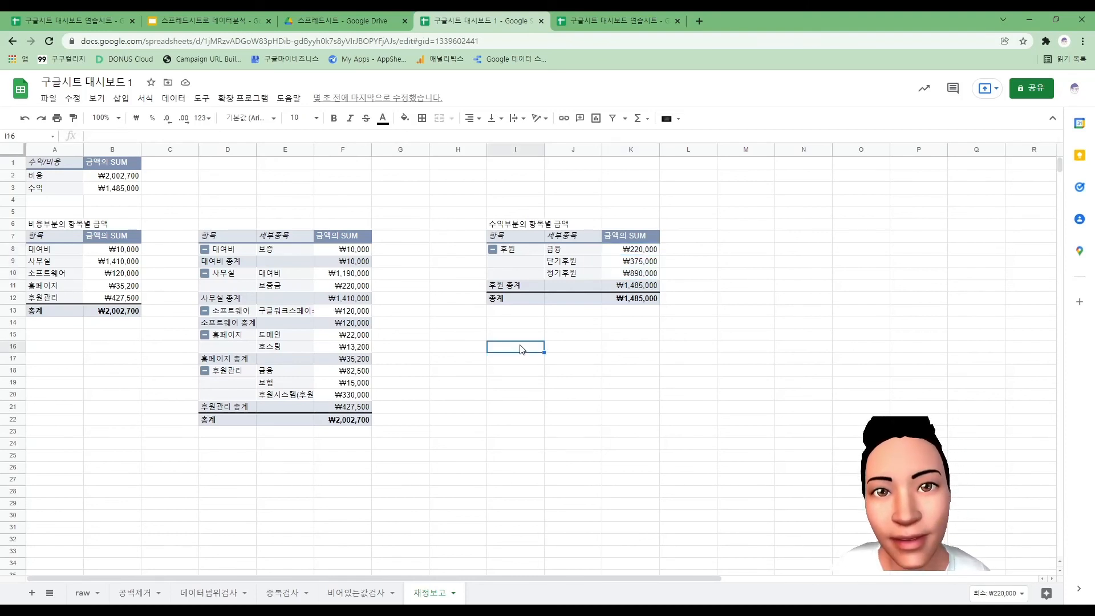
{"action": "left_click", "coordinate": [348, 593]}
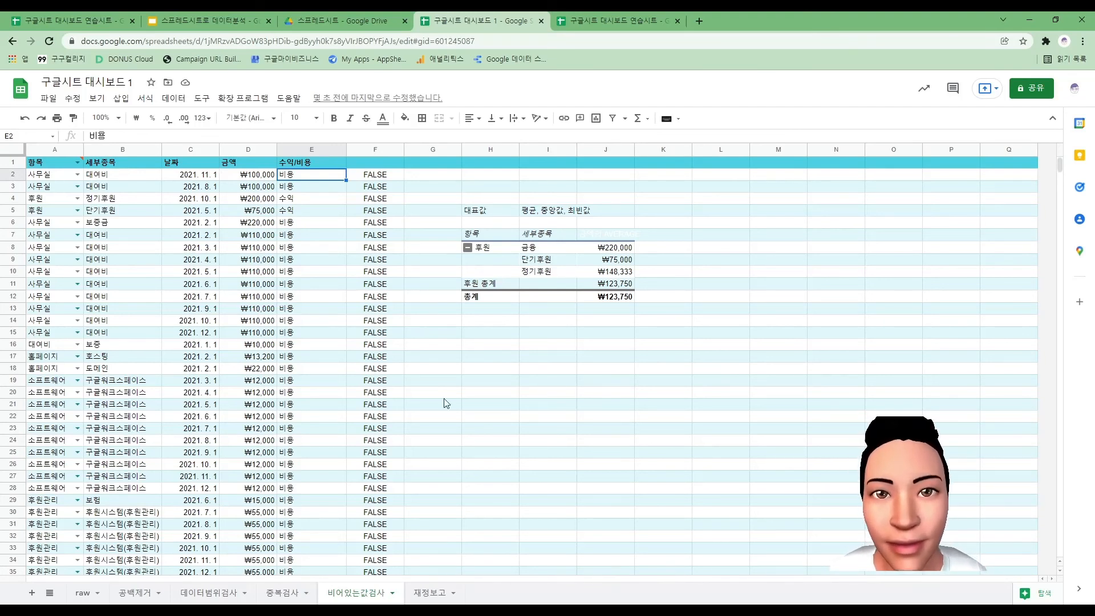
{"action": "left_click", "coordinate": [431, 593]}
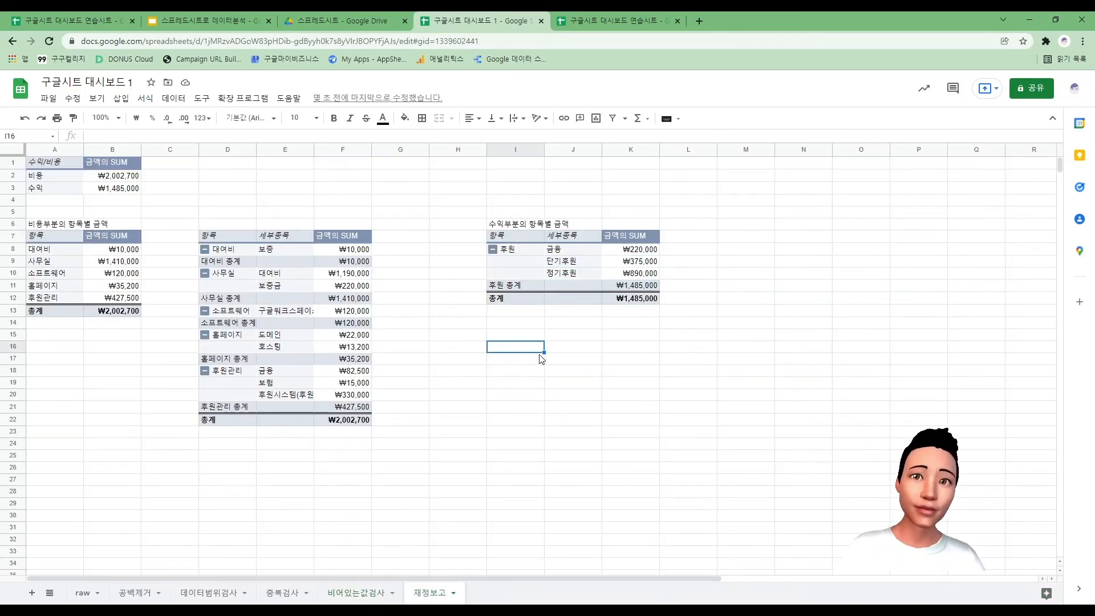
{"action": "left_click", "coordinate": [119, 100]}
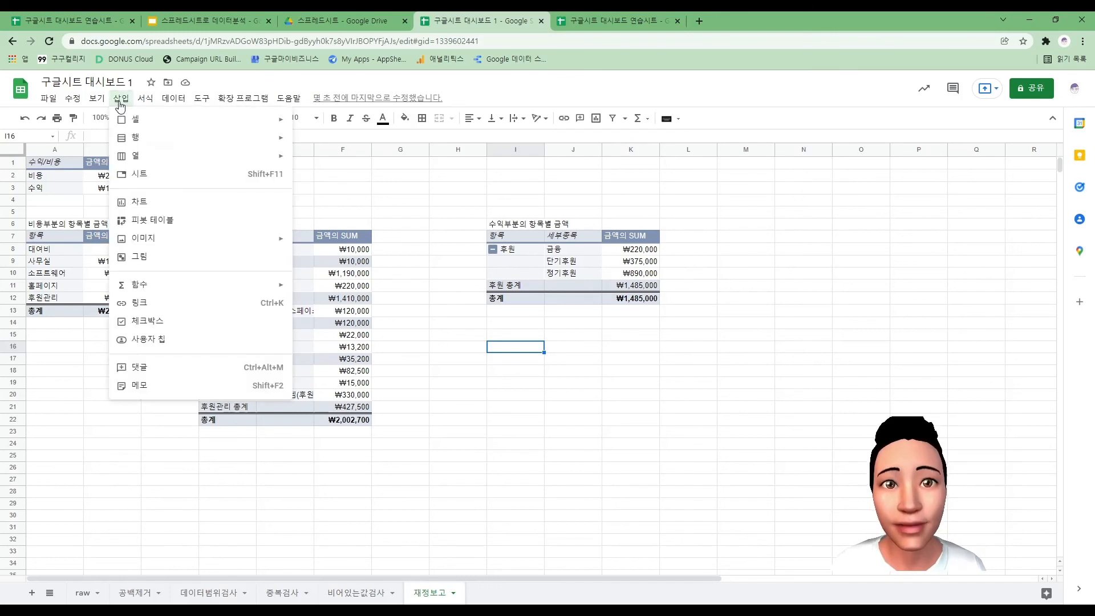
{"action": "left_click", "coordinate": [184, 220]}
{"action": "left_click", "coordinate": [625, 306]}
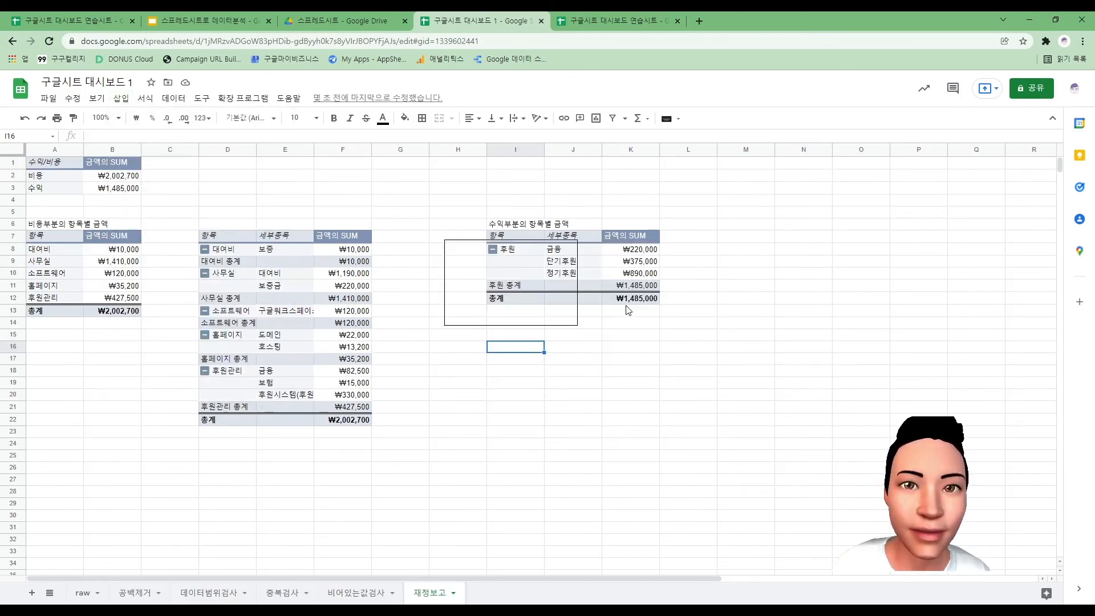
{"action": "left_click", "coordinate": [562, 346]}
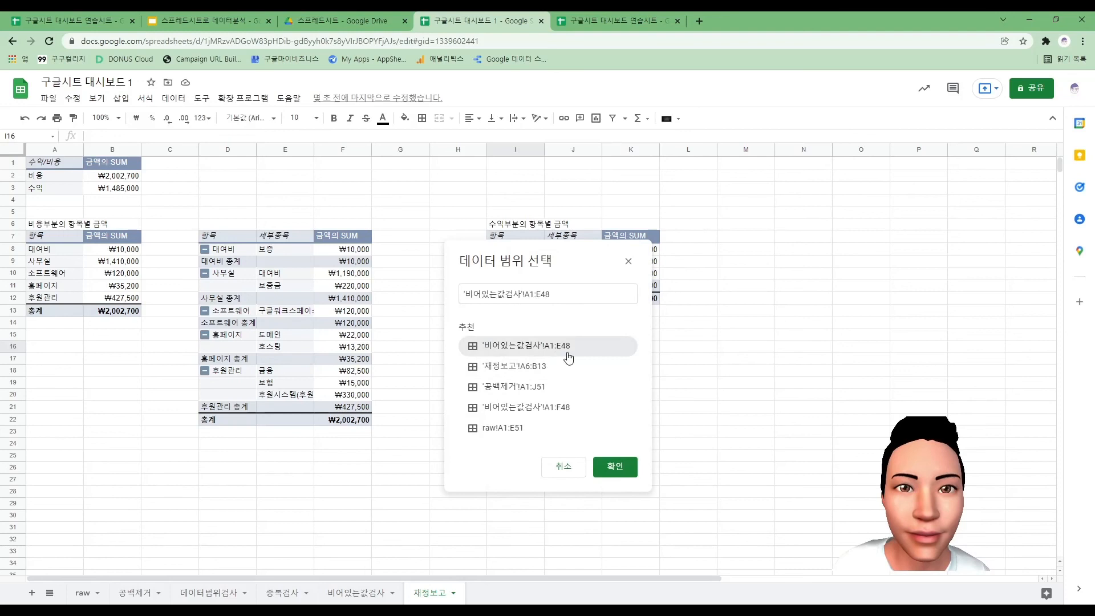
{"action": "left_click", "coordinate": [631, 469]}
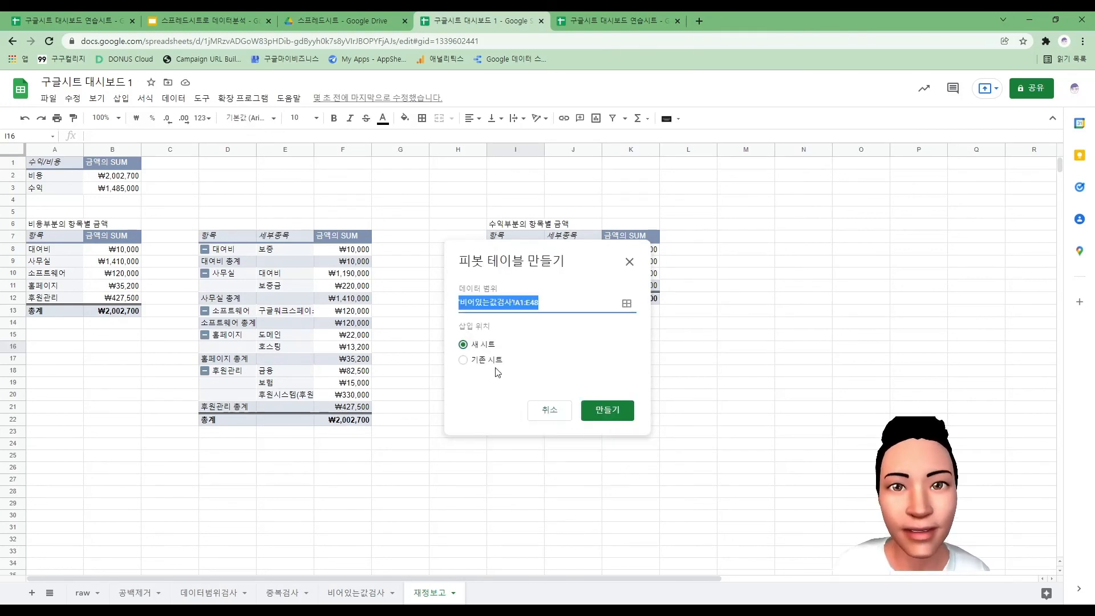
Step: Place the new pivot table on the existing sheet at '재정보고'!I16 and create it
{"action": "left_click", "coordinate": [494, 361]}
{"action": "left_click_drag", "start_coordinate": [509, 251], "coordinate": [737, 236]}
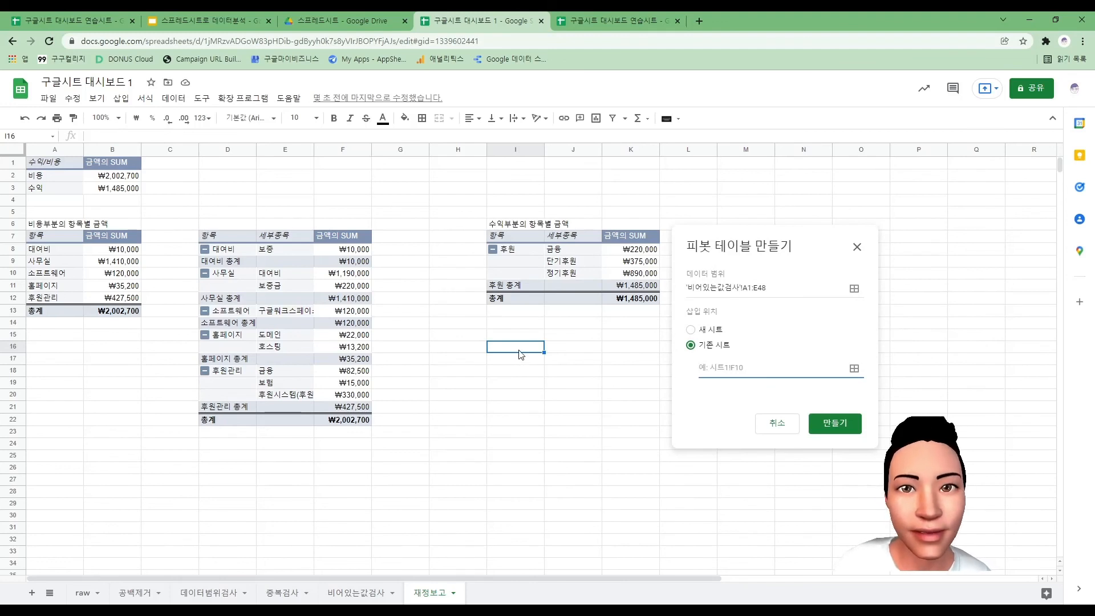
{"action": "left_click", "coordinate": [520, 353]}
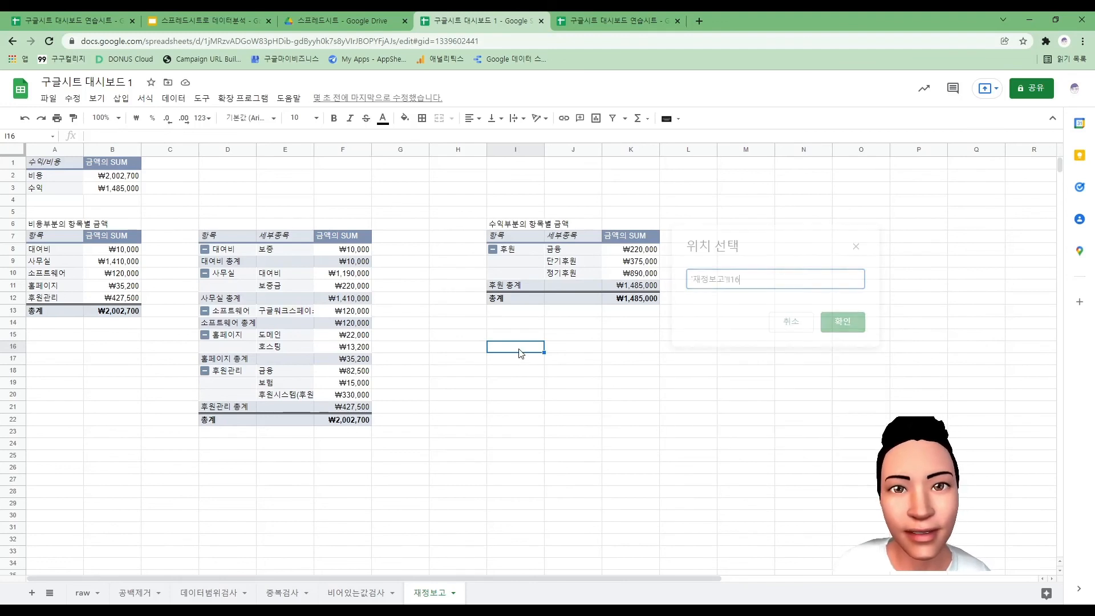
{"action": "left_click", "coordinate": [837, 324]}
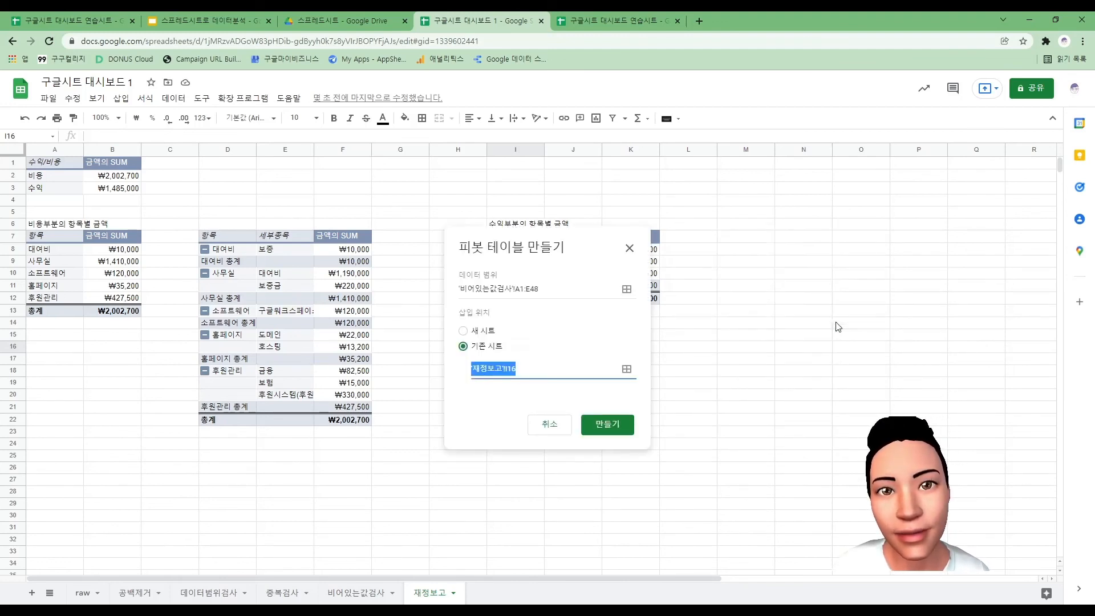
{"action": "left_click", "coordinate": [607, 423]}
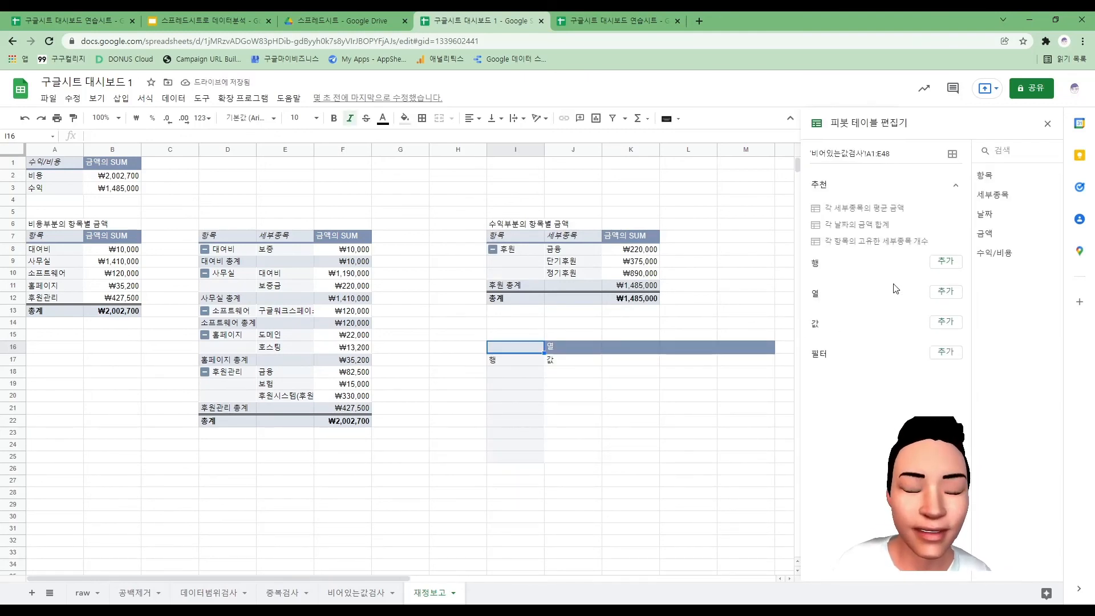
Step: Add 항목 and 세부종목 as the rows of the I16 pivot table
{"action": "left_click", "coordinate": [935, 264]}
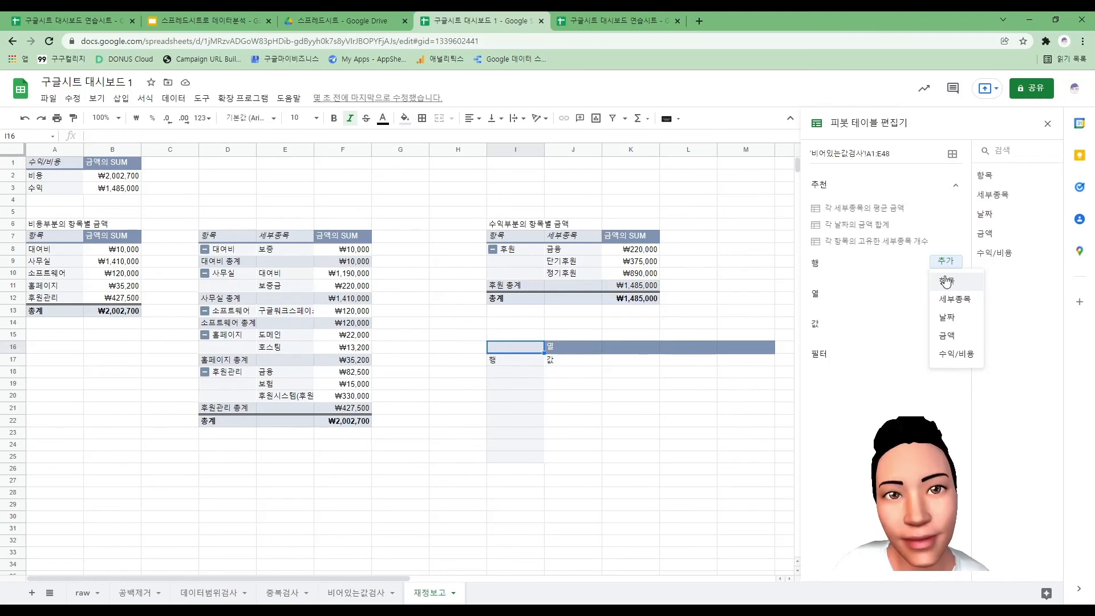
{"action": "left_click", "coordinate": [946, 281]}
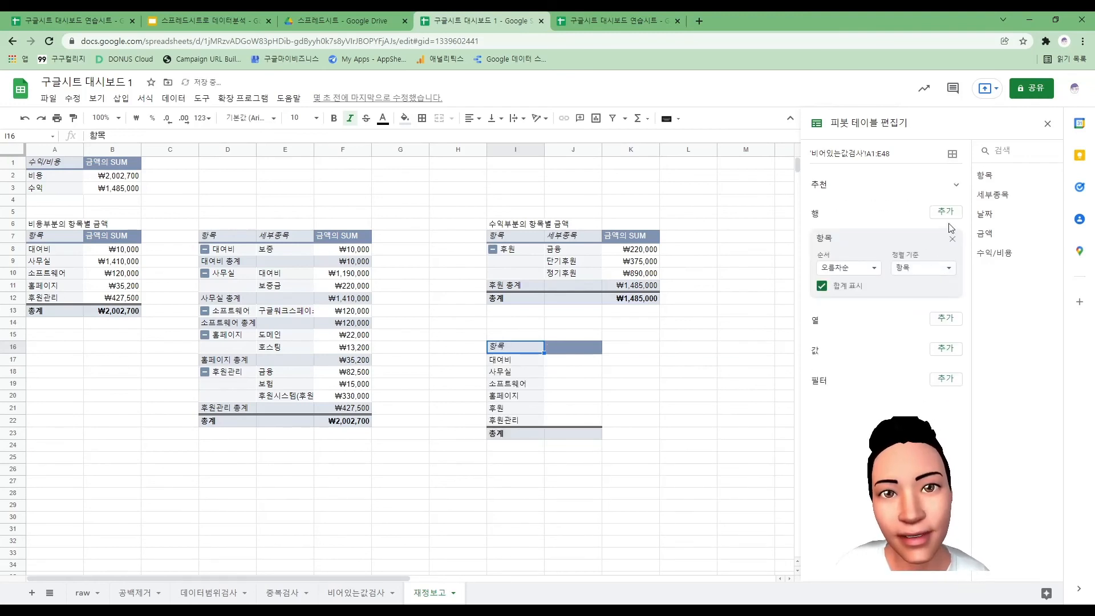
{"action": "left_click", "coordinate": [949, 213]}
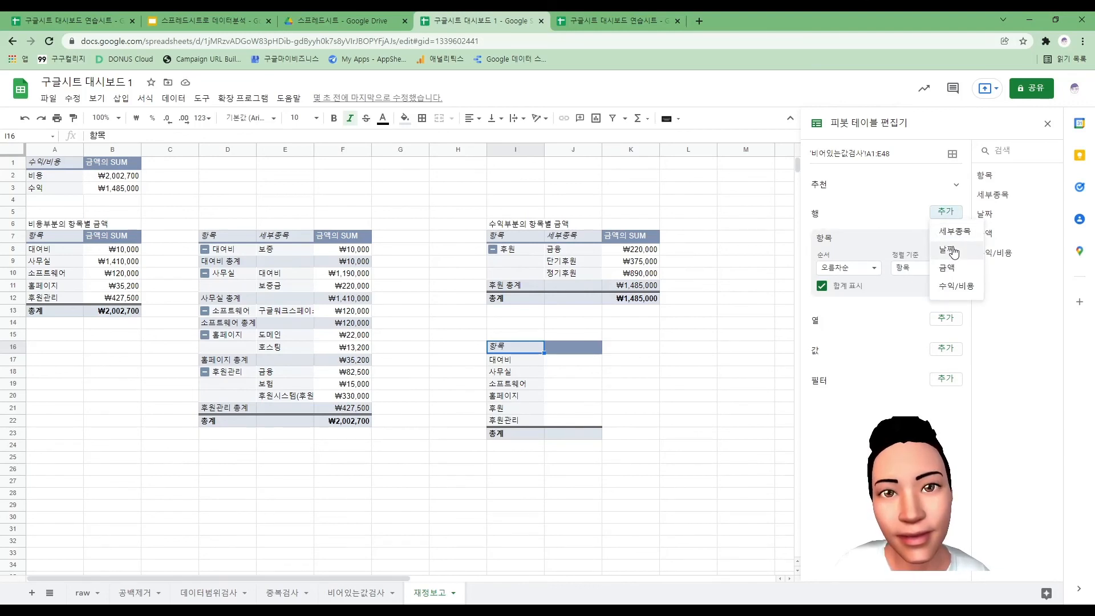
{"action": "left_click", "coordinate": [955, 237]}
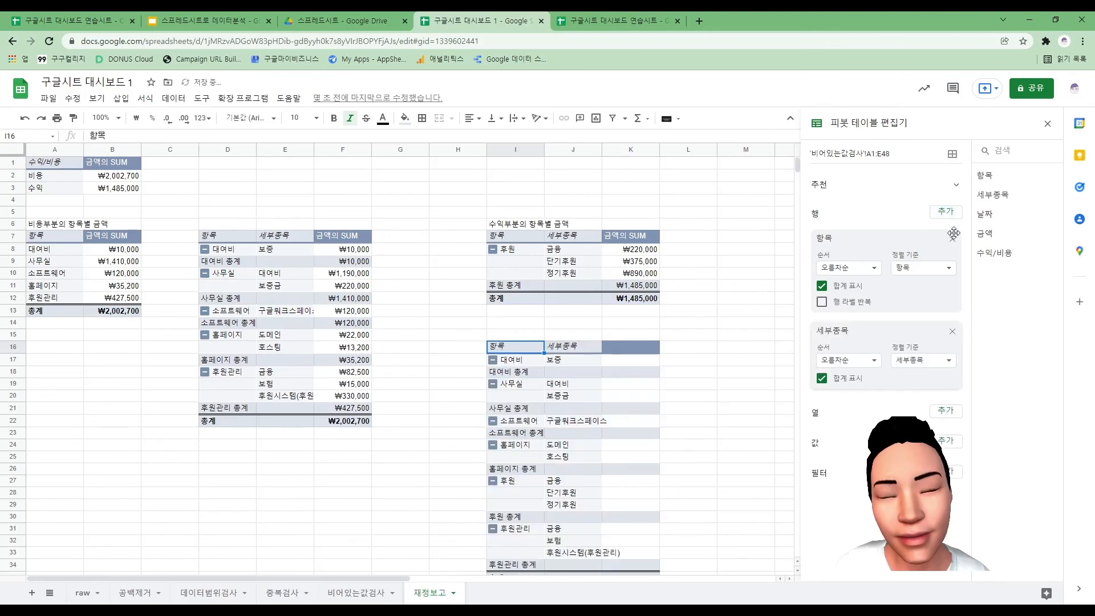
Step: Add 날짜 as the I16 pivot table's columns and 금액 as its values, summarised by SUM
{"action": "scroll", "coordinate": [719, 417], "scroll_direction": "down", "scroll_amount": 2}
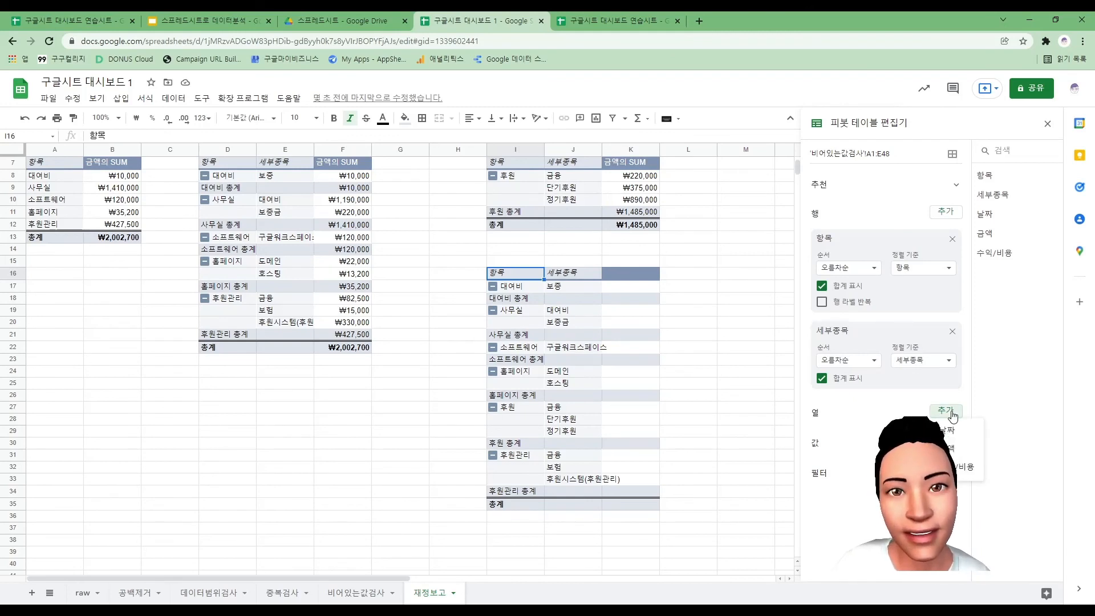
{"action": "left_click", "coordinate": [956, 436]}
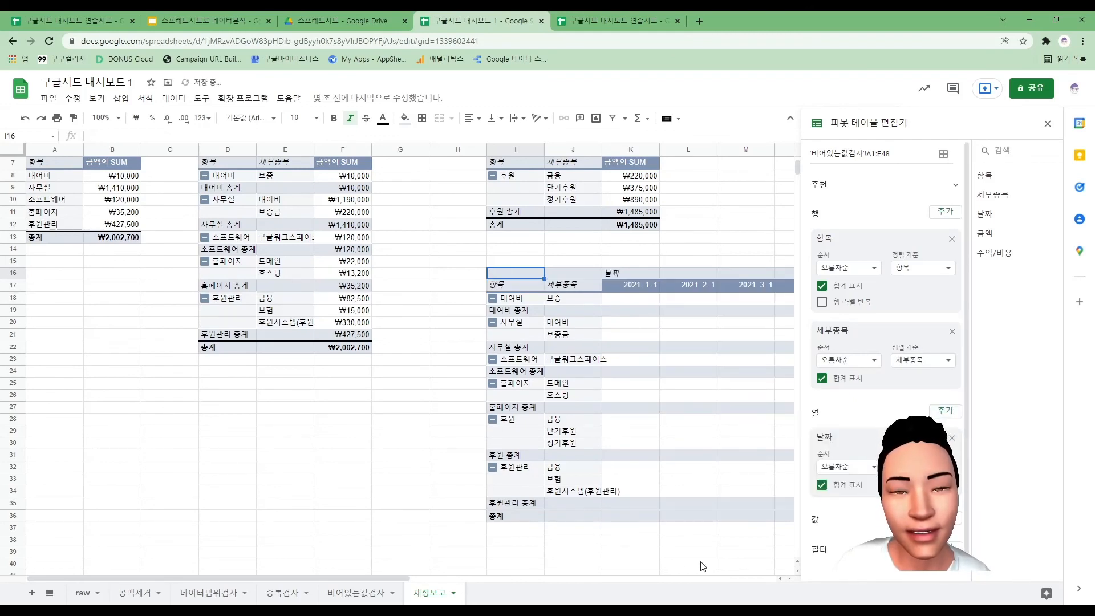
{"action": "left_click_drag", "start_coordinate": [373, 577], "coordinate": [556, 597]}
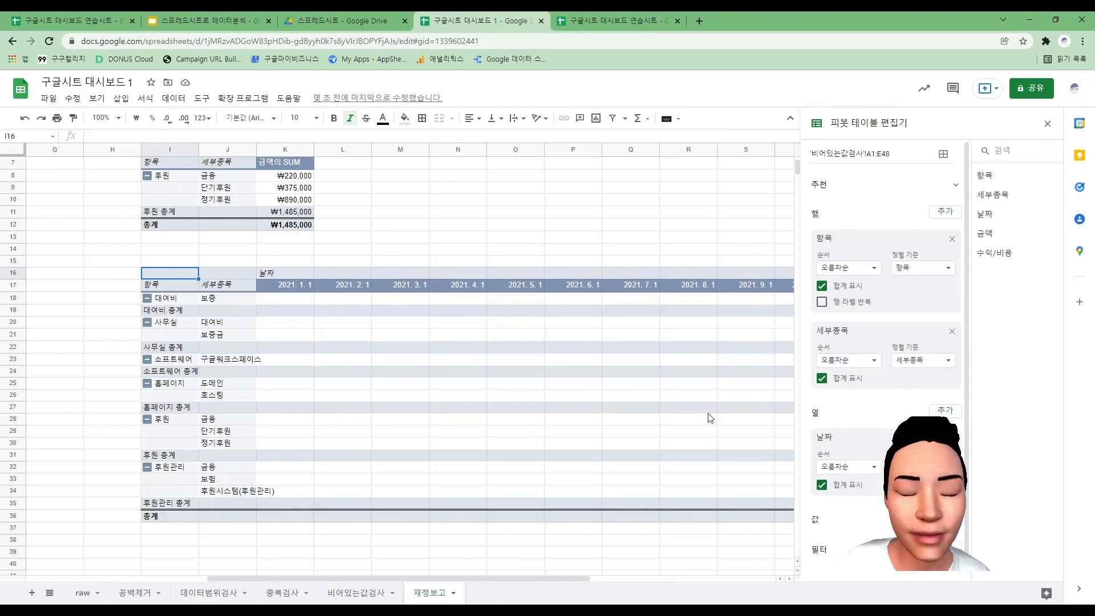
{"action": "scroll", "coordinate": [885, 365], "scroll_direction": "down", "scroll_amount": 1}
{"action": "left_click", "coordinate": [945, 508]}
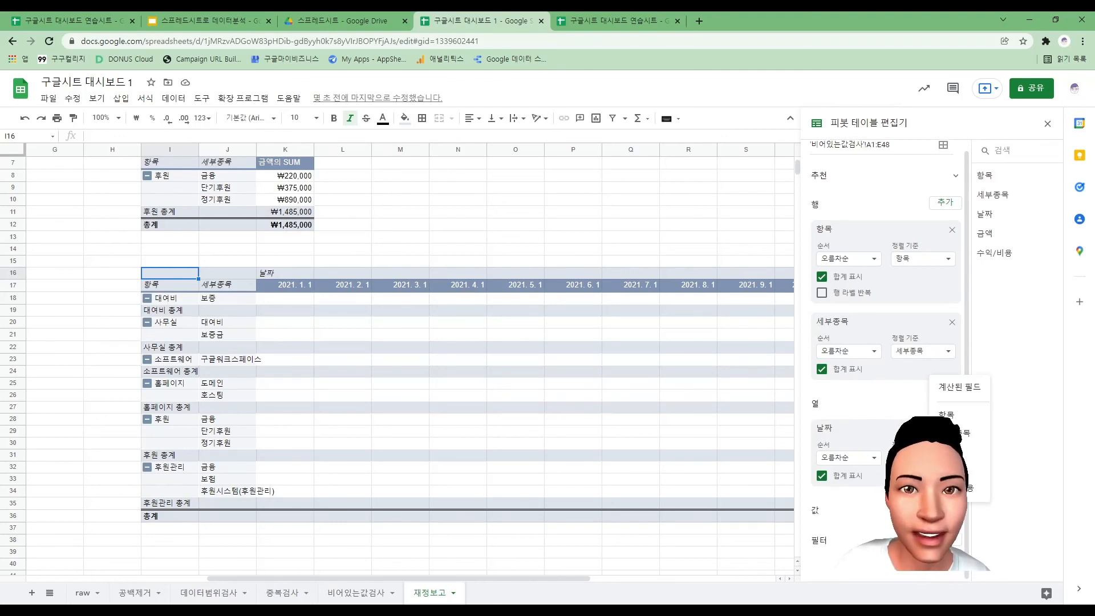
{"action": "left_click", "coordinate": [963, 470]}
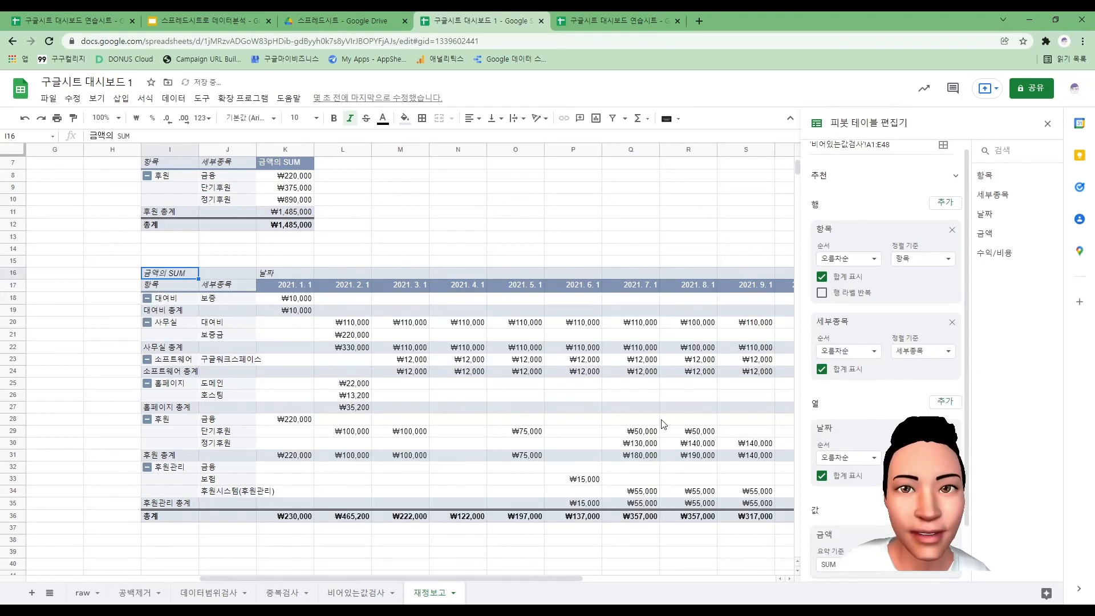
Step: Filter the I16 pivot table by 항목 to include only 후원, and close the pivot table editor
{"action": "scroll", "coordinate": [852, 467], "scroll_direction": "down", "scroll_amount": 1}
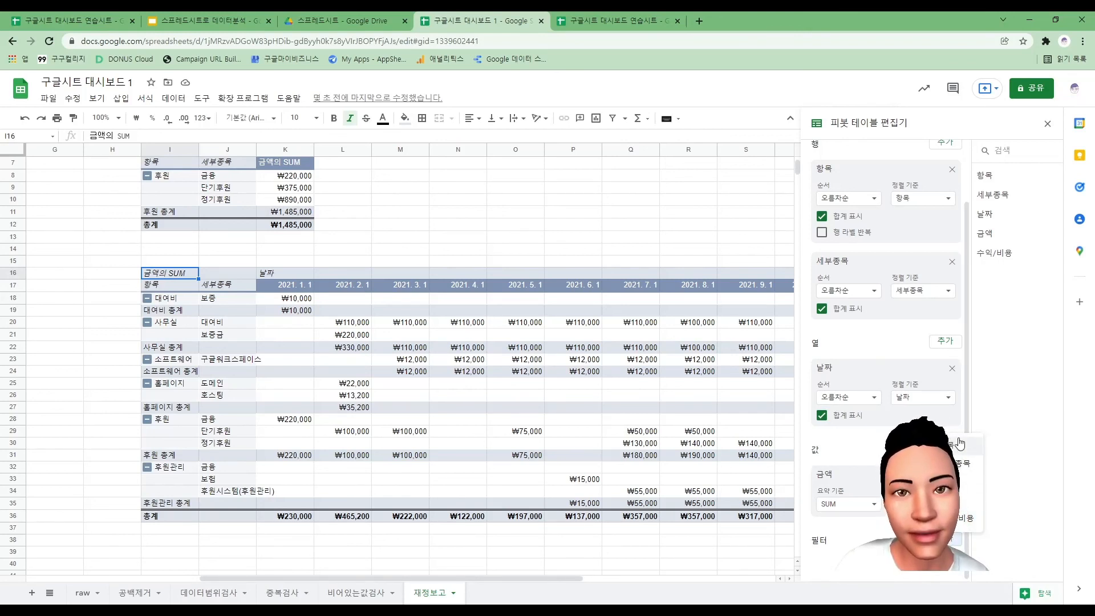
{"action": "left_click", "coordinate": [959, 446]}
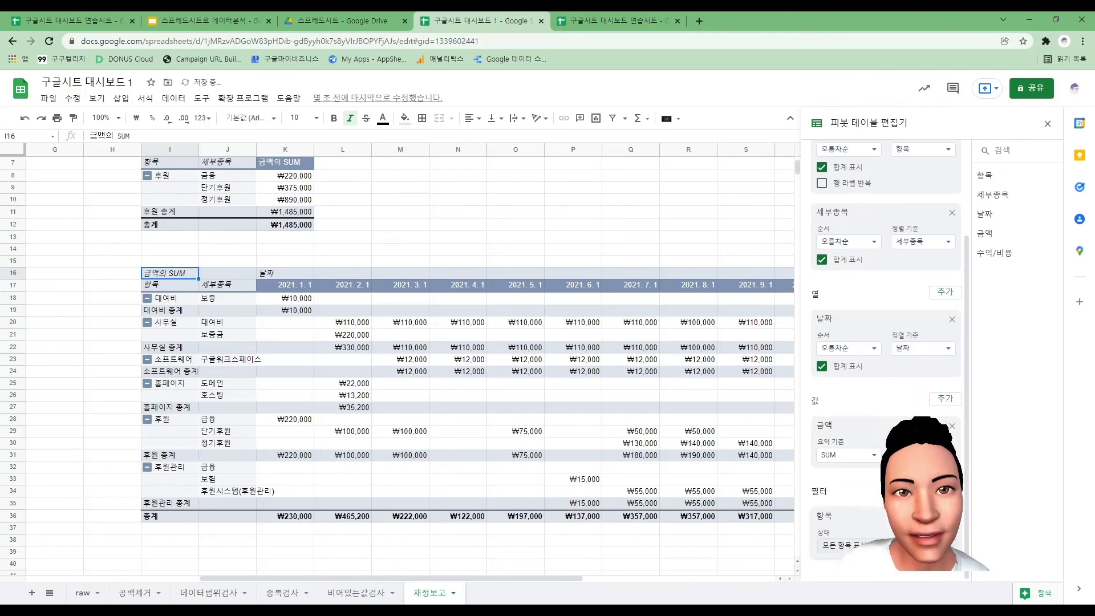
{"action": "left_click", "coordinate": [841, 545]}
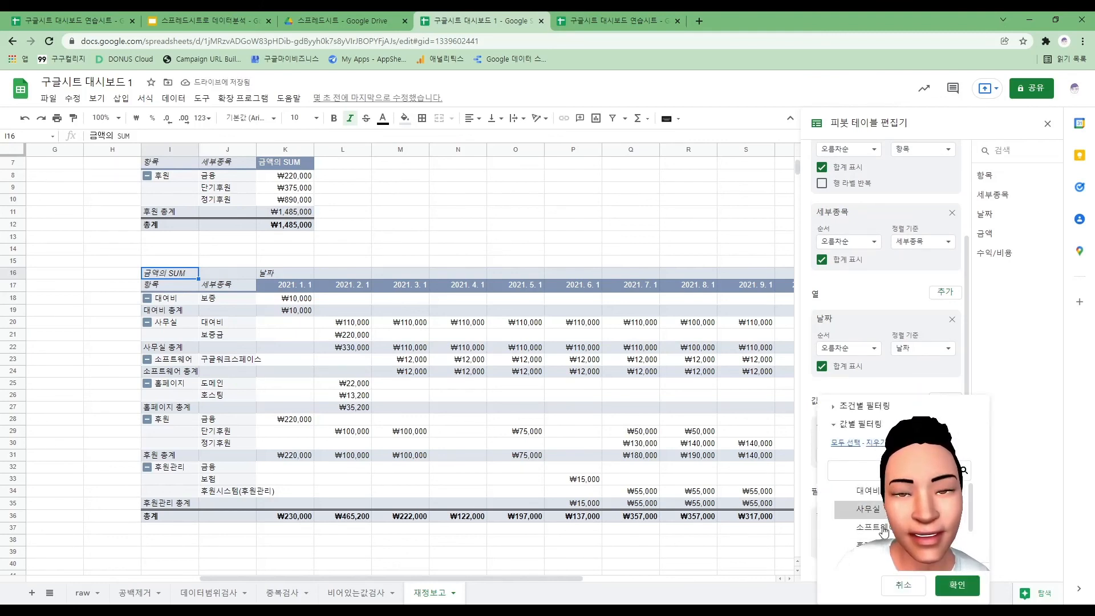
{"action": "left_click", "coordinate": [956, 586]}
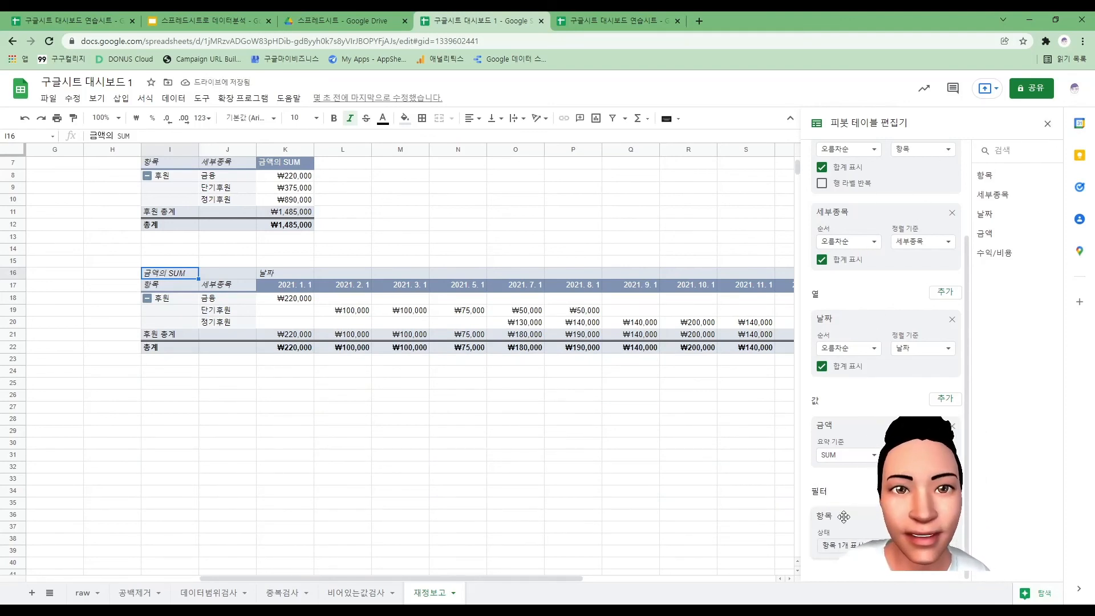
{"action": "left_click", "coordinate": [1047, 123]}
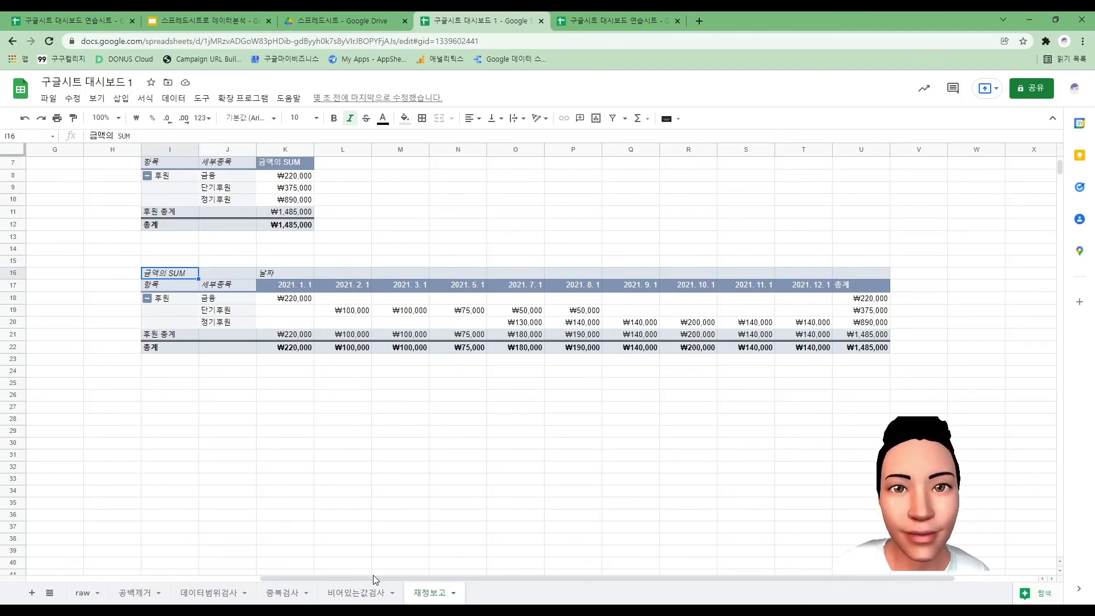
Step: Review the I16 pivot table's row, column, value and filter settings, and look over its 날짜 columns through 총계
{"action": "left_click_drag", "start_coordinate": [387, 580], "coordinate": [262, 575]}
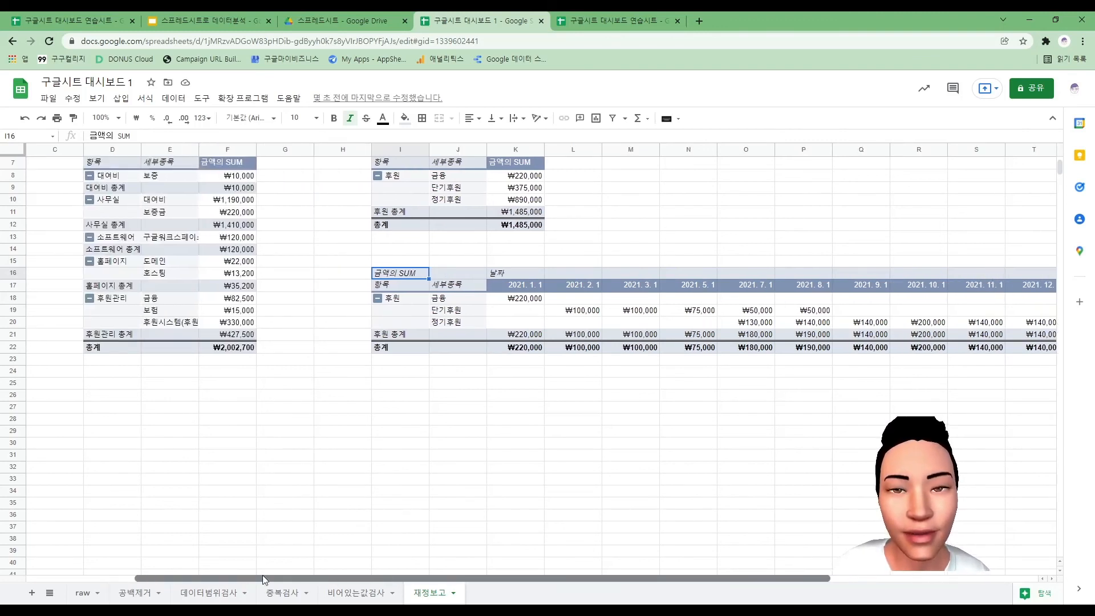
{"action": "scroll", "coordinate": [556, 482], "scroll_direction": "up", "scroll_amount": 2}
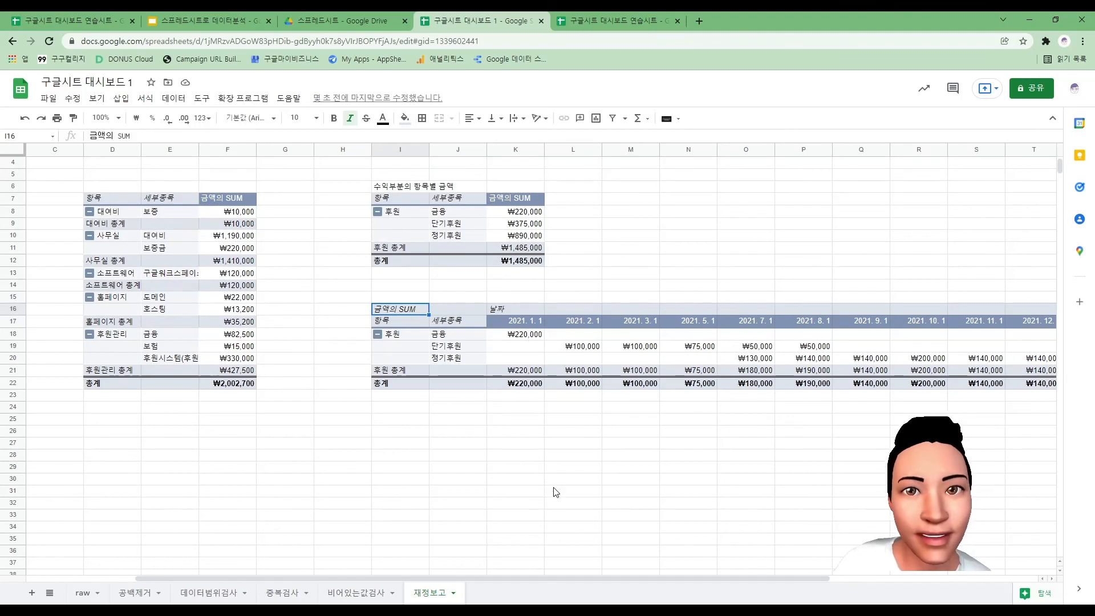
{"action": "scroll", "coordinate": [556, 482], "scroll_direction": "down", "scroll_amount": 2}
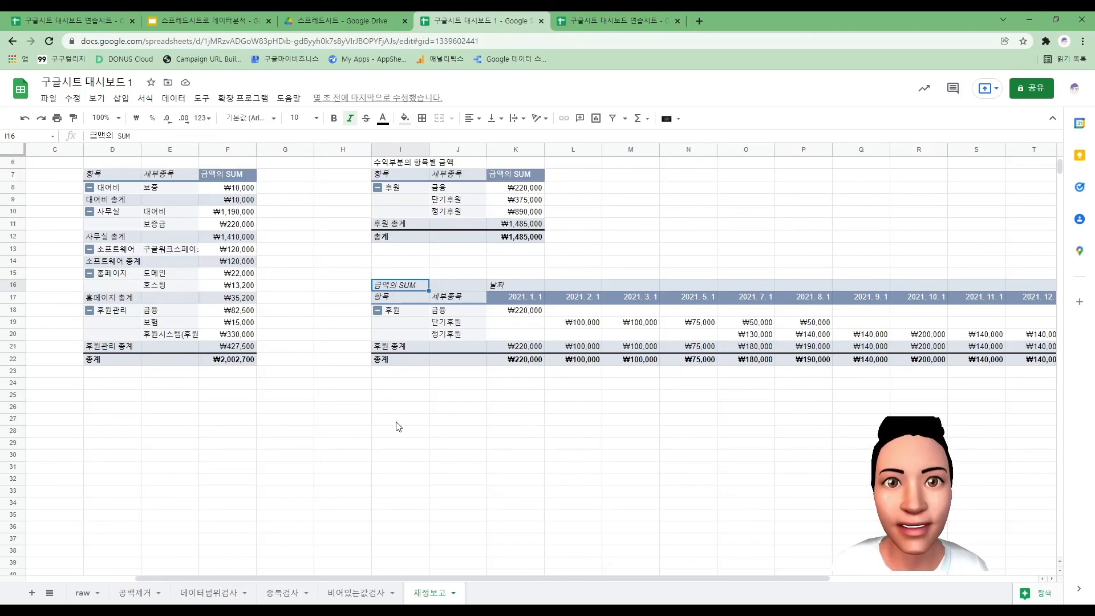
{"action": "left_click", "coordinate": [404, 288]}
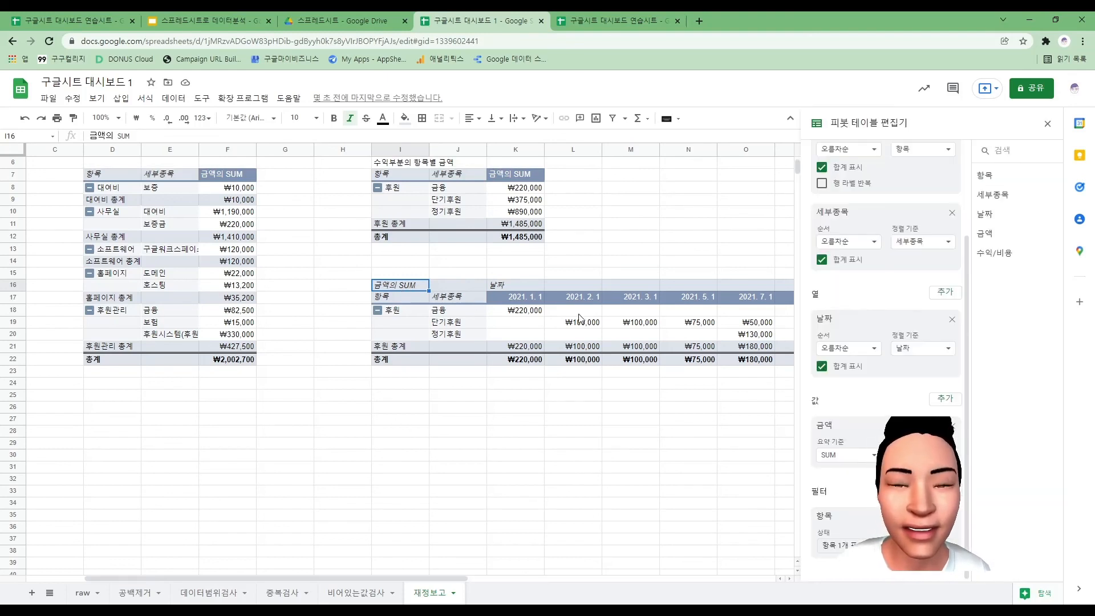
{"action": "scroll", "coordinate": [890, 337], "scroll_direction": "up", "scroll_amount": 4}
{"action": "scroll", "coordinate": [900, 285], "scroll_direction": "down", "scroll_amount": 2}
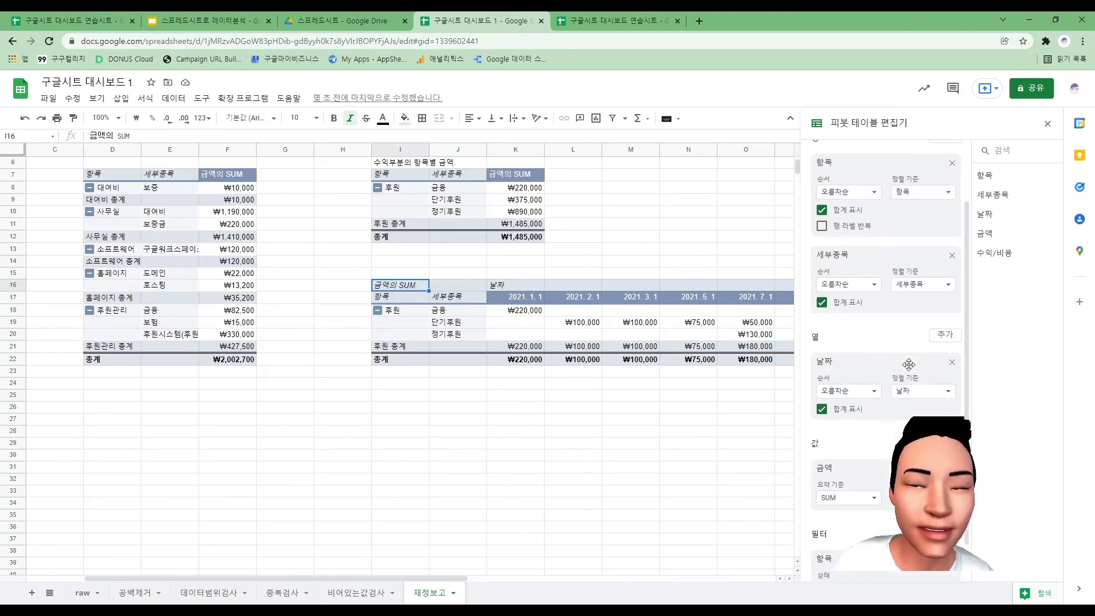
{"action": "scroll", "coordinate": [874, 375], "scroll_direction": "down", "scroll_amount": 1}
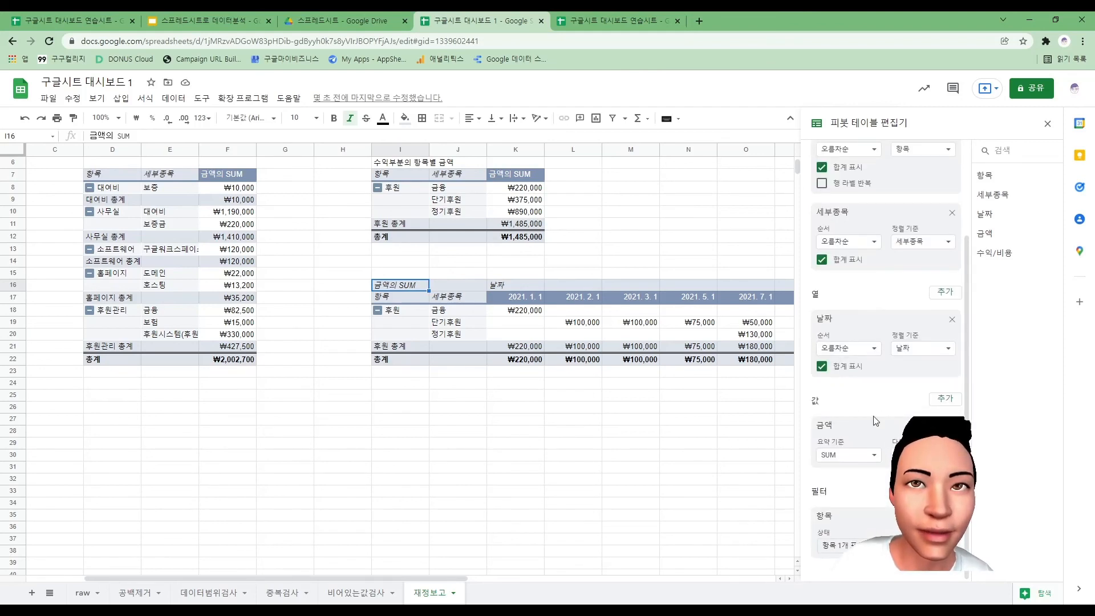
{"action": "scroll", "coordinate": [875, 421], "scroll_direction": "up", "scroll_amount": 2}
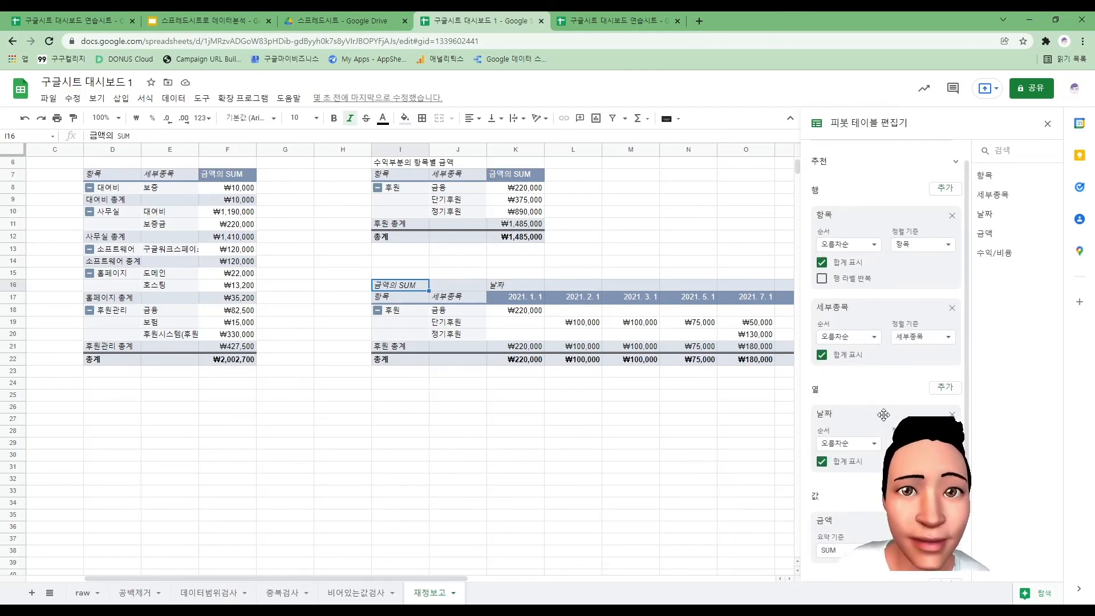
{"action": "scroll", "coordinate": [883, 414], "scroll_direction": "up", "scroll_amount": 1}
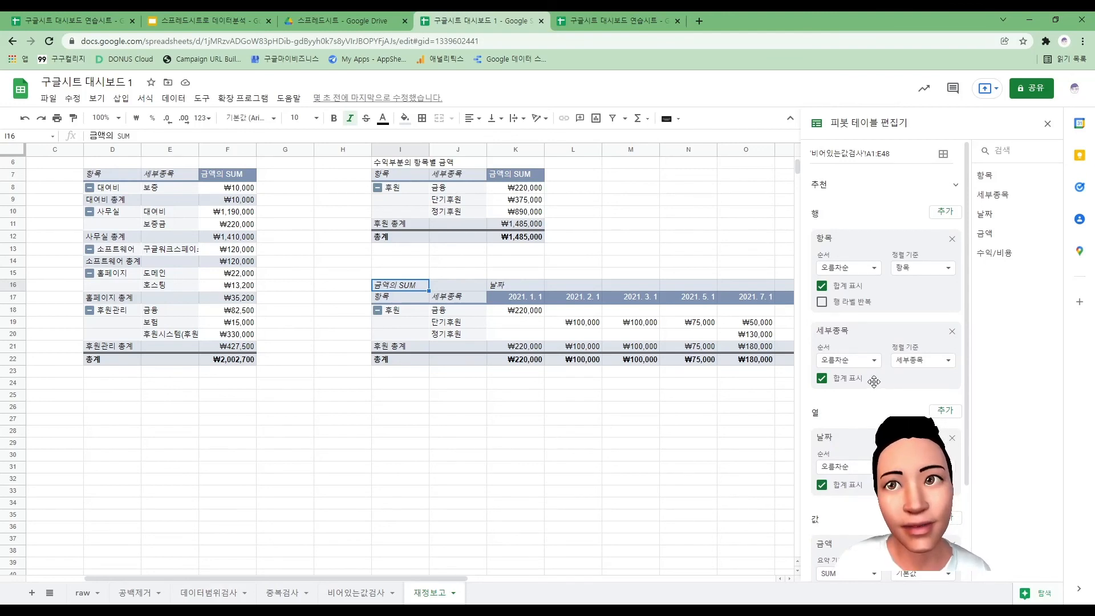
{"action": "scroll", "coordinate": [901, 387], "scroll_direction": "down", "scroll_amount": 2}
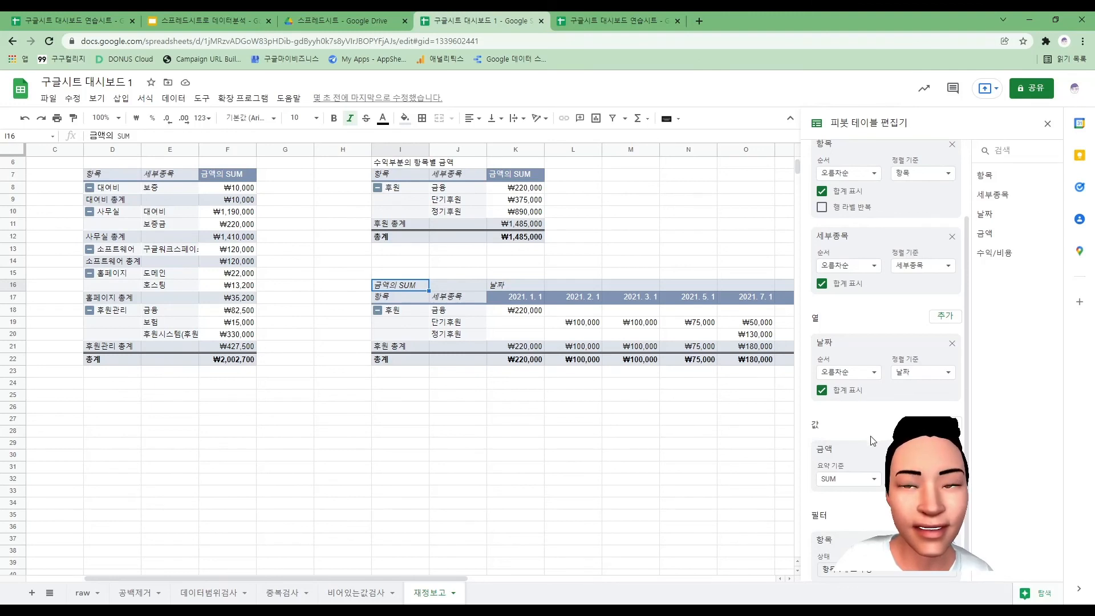
{"action": "scroll", "coordinate": [871, 440], "scroll_direction": "up", "scroll_amount": 3}
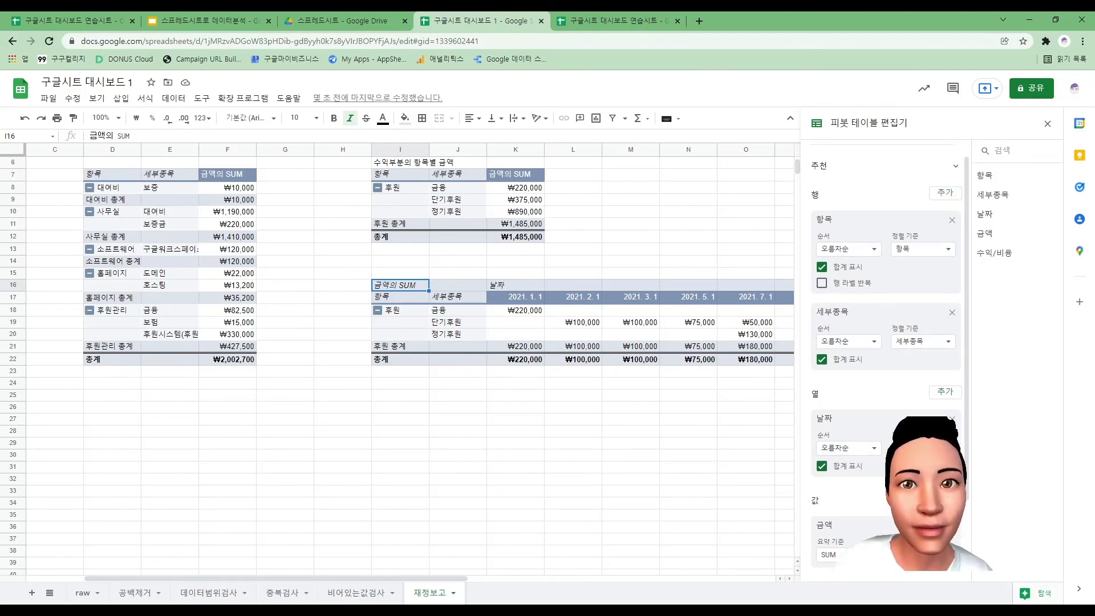
{"action": "scroll", "coordinate": [838, 225], "scroll_direction": "down", "scroll_amount": 2}
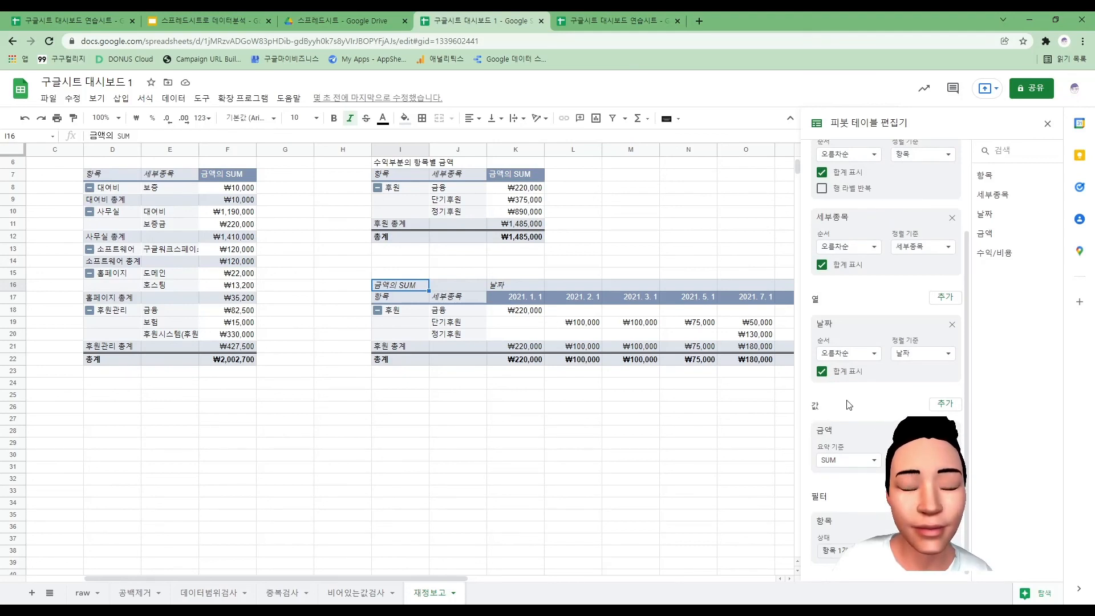
{"action": "scroll", "coordinate": [854, 327], "scroll_direction": "up", "scroll_amount": 2}
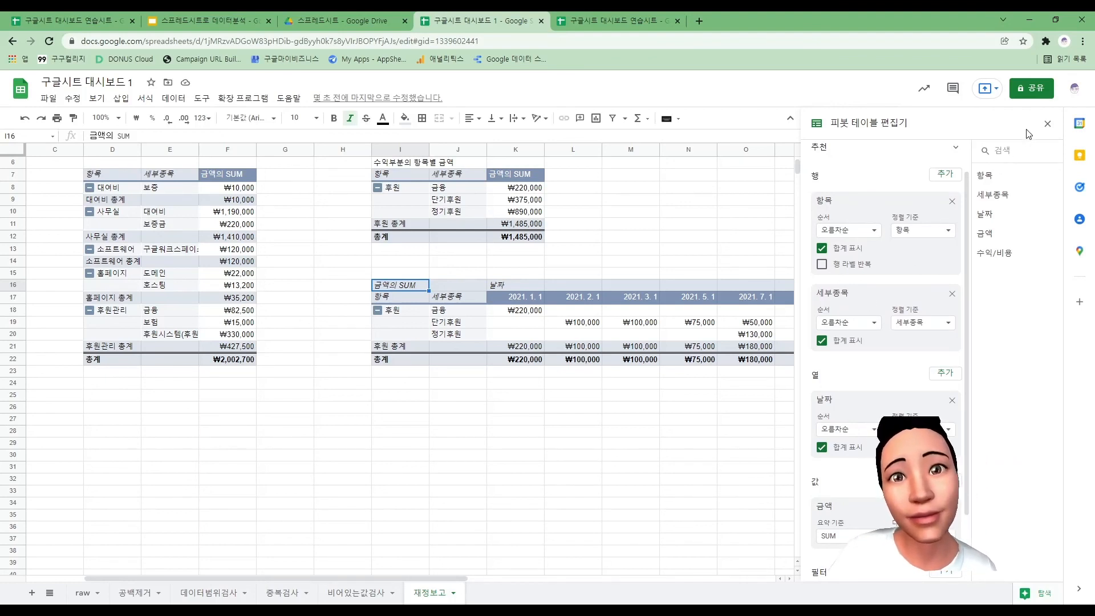
{"action": "left_click", "coordinate": [1047, 124]}
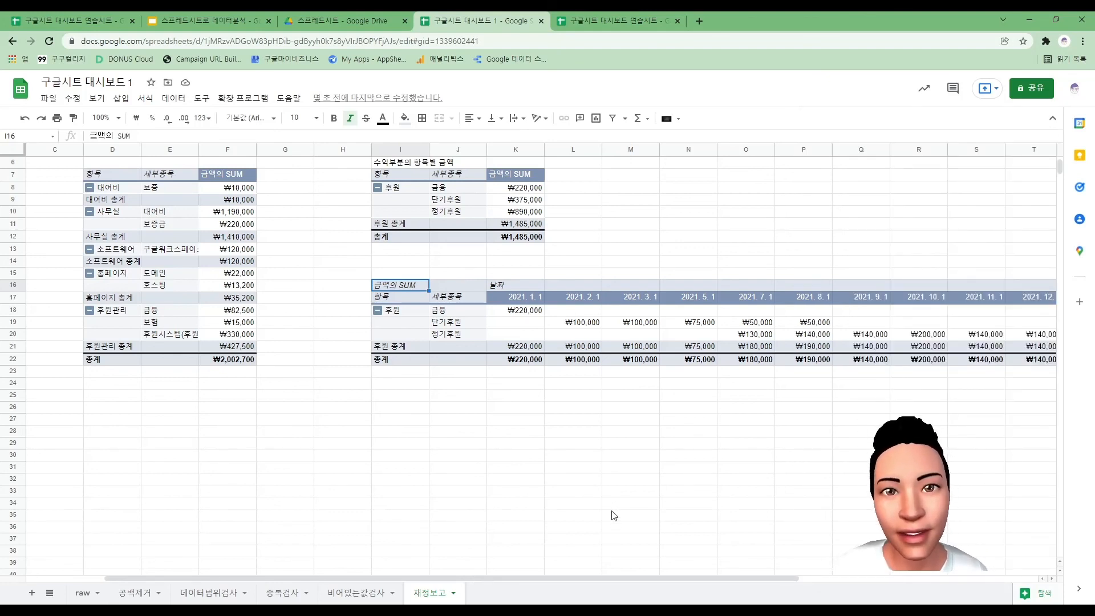
{"action": "scroll", "coordinate": [613, 515], "scroll_direction": "right", "scroll_amount": 3}
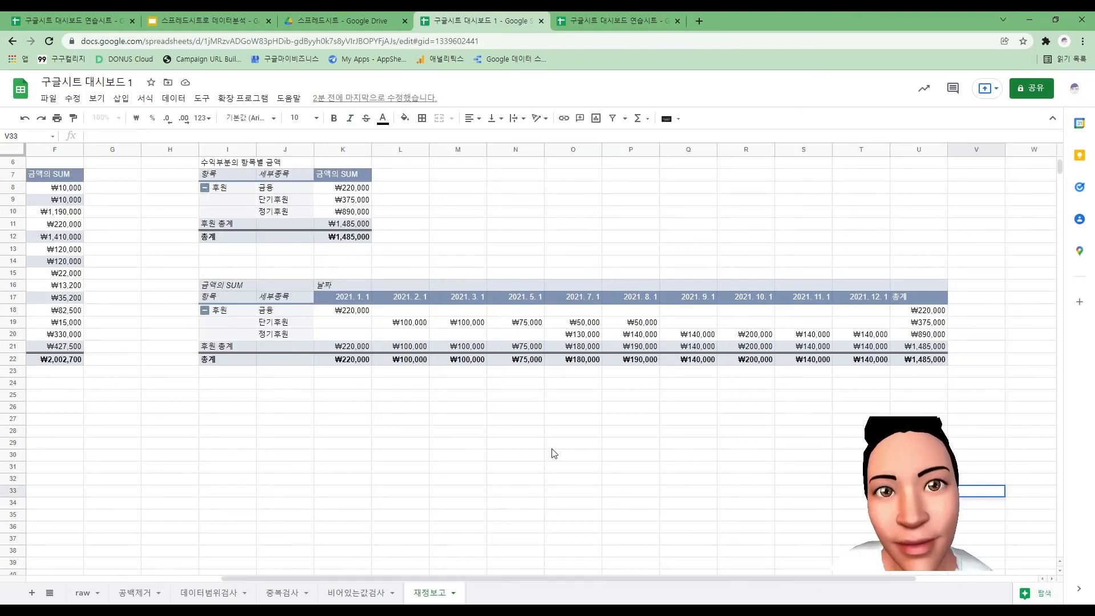
{"action": "left_click", "coordinate": [552, 447]}
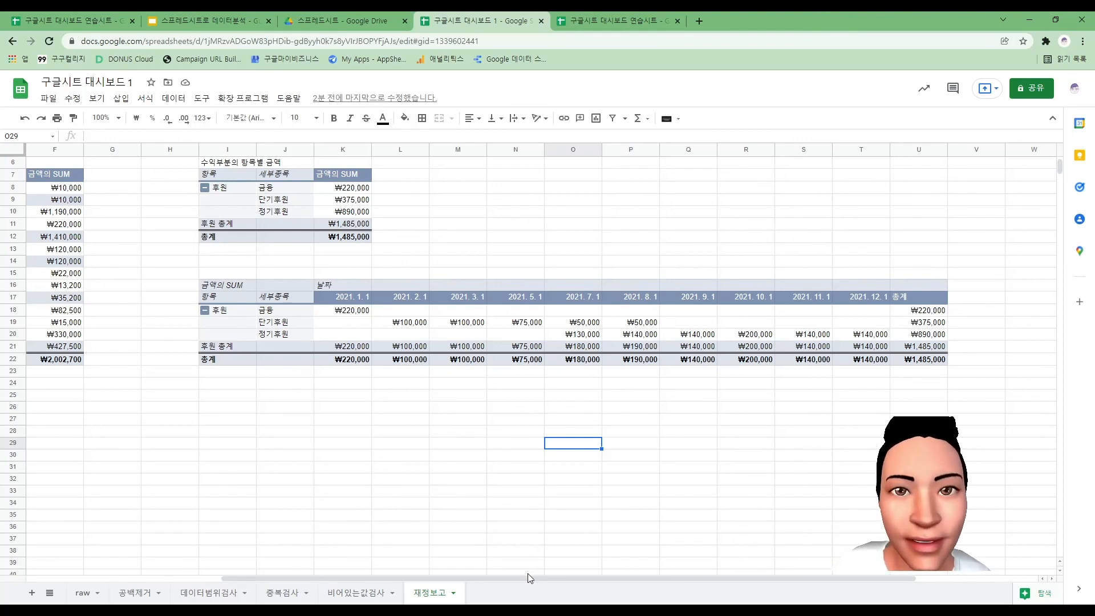
{"action": "scroll", "coordinate": [529, 577], "scroll_direction": "right", "scroll_amount": 1}
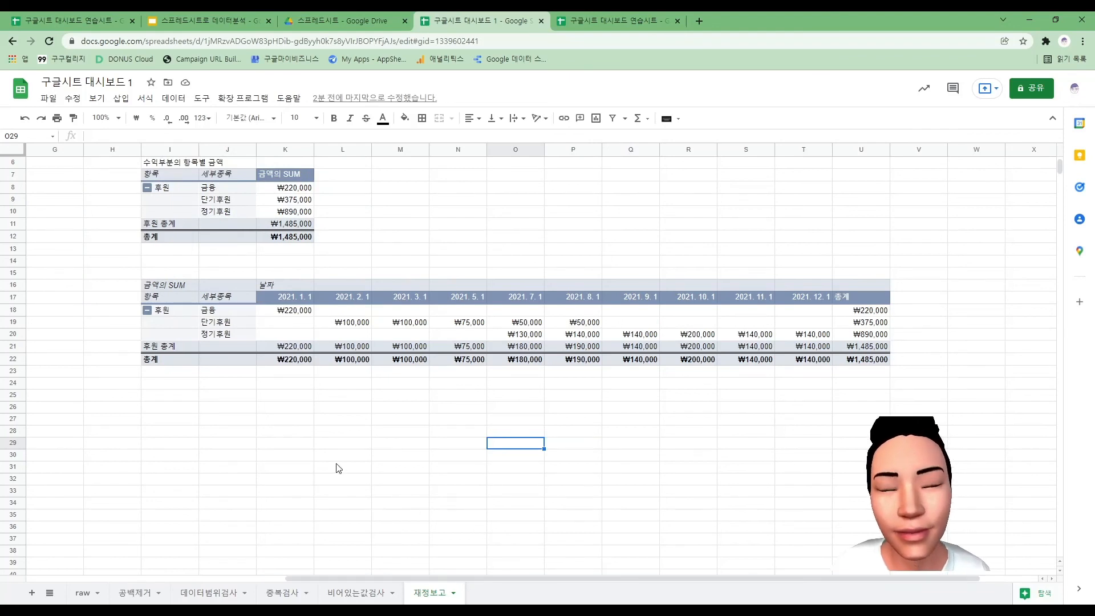
{"action": "left_click", "coordinate": [336, 447]}
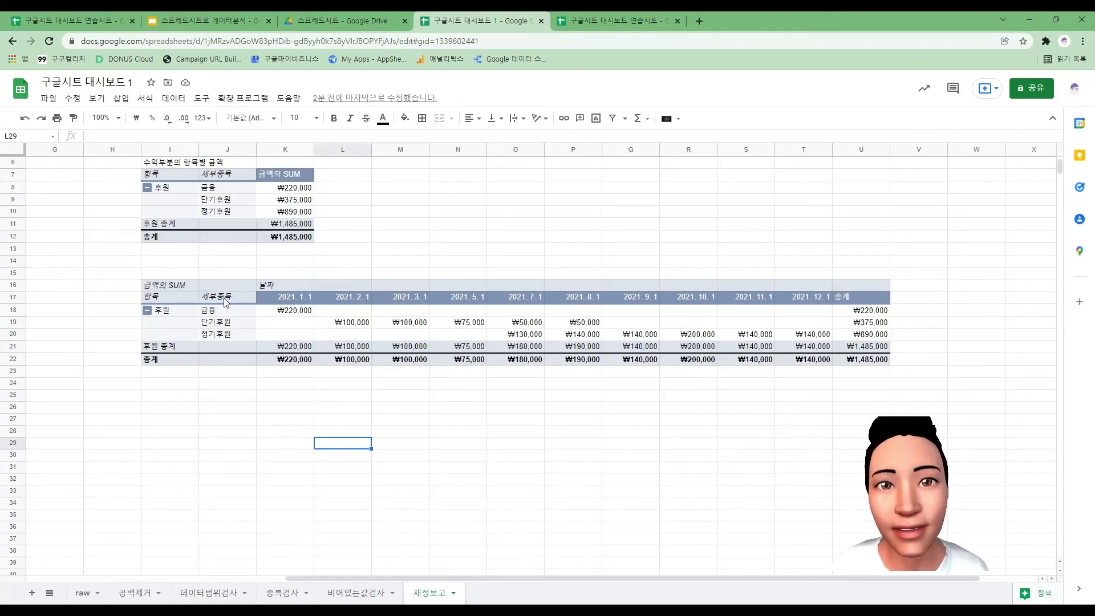
Step: Select J17:T20 in the monthly 후원 pivot table and insert the suggested 단기후원, 정기후원 line chart from Explore
{"action": "left_click_drag", "start_coordinate": [225, 302], "coordinate": [533, 336]}
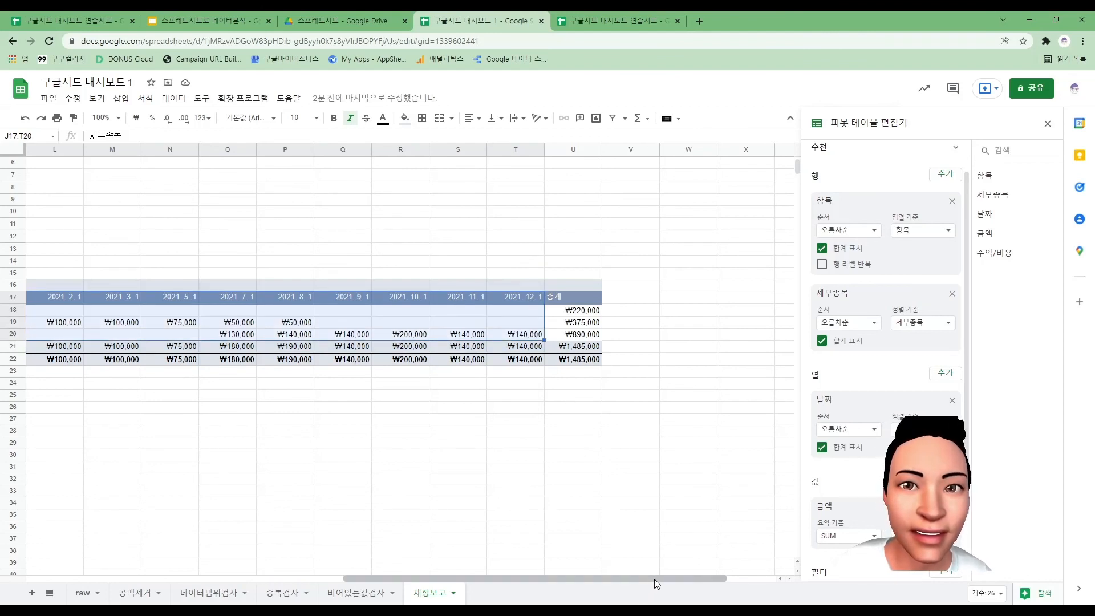
{"action": "left_click_drag", "start_coordinate": [655, 579], "coordinate": [552, 567]}
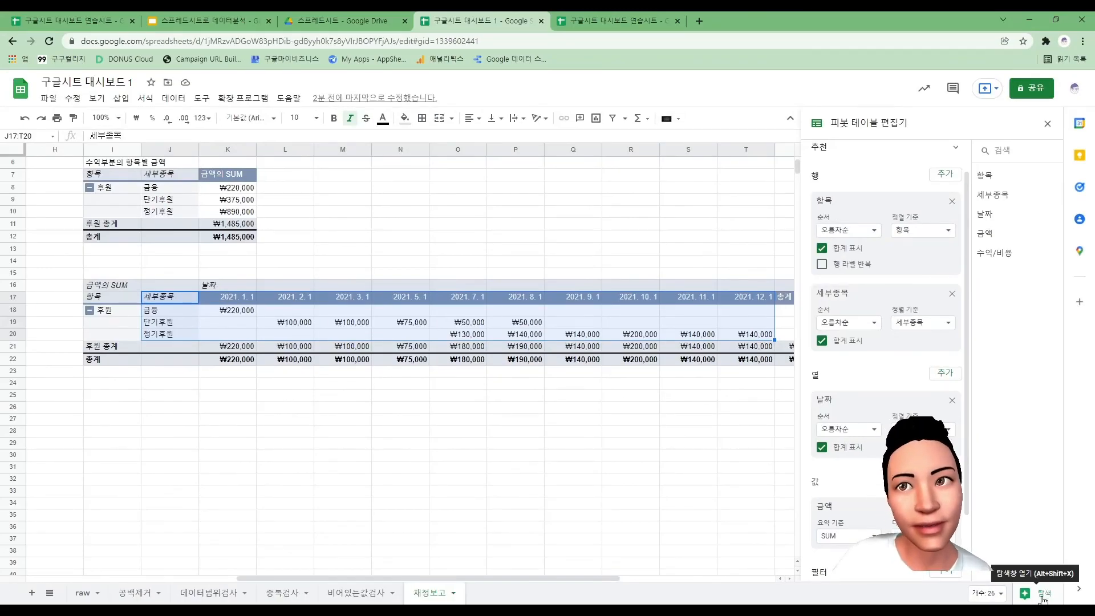
{"action": "left_click", "coordinate": [1043, 595]}
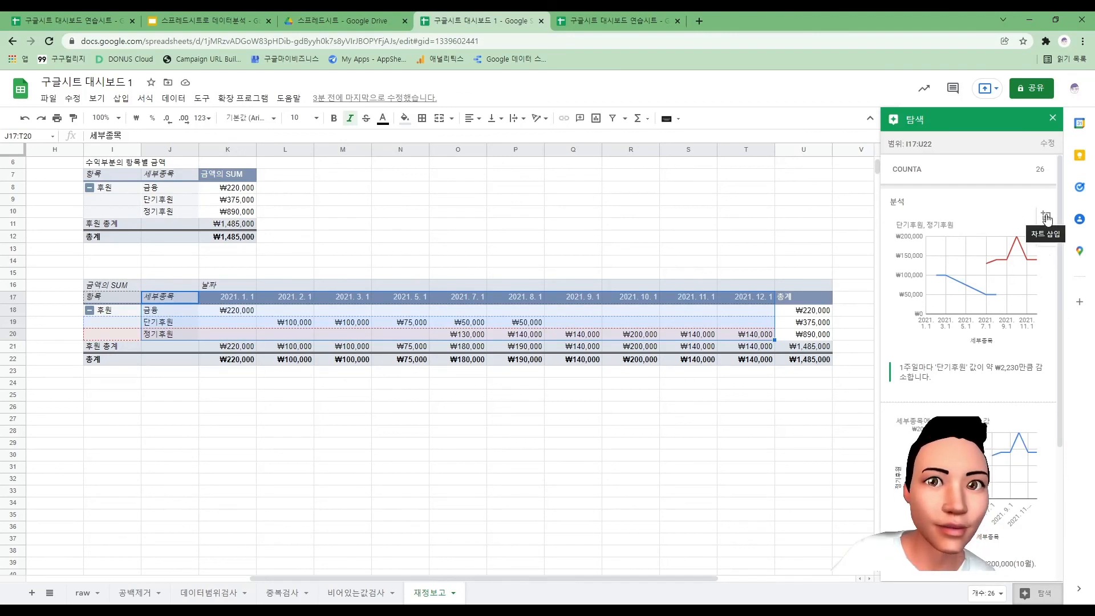
{"action": "left_click", "coordinate": [1046, 217]}
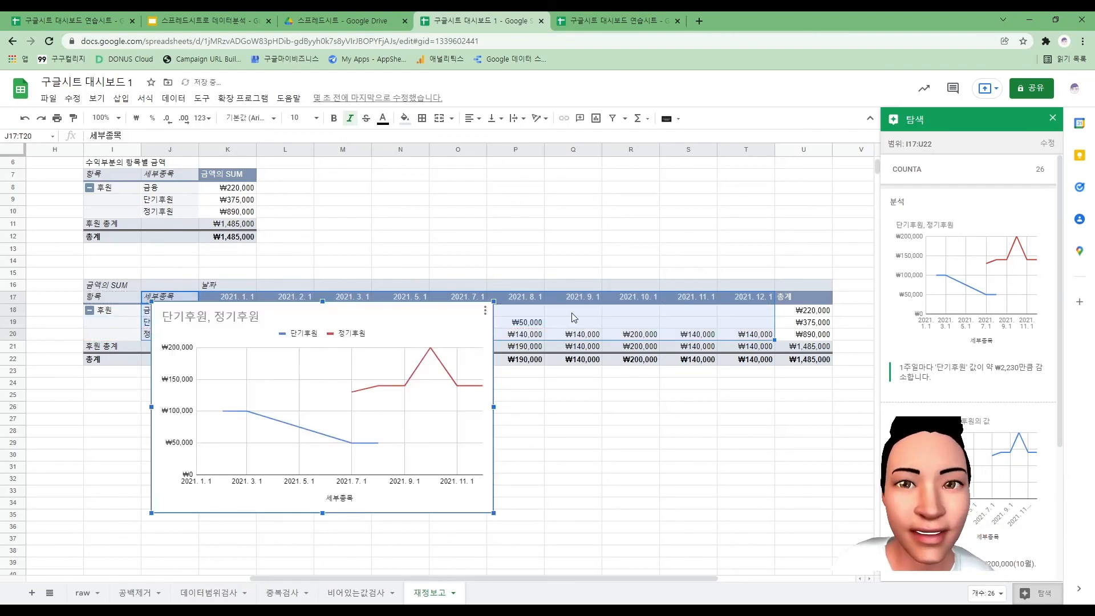
Step: Move the 단기후원, 정기후원 chart below the I16 pivot table, starting around row 24, and close the Explore suggestions
{"action": "scroll", "coordinate": [596, 420], "scroll_direction": "down", "scroll_amount": 2}
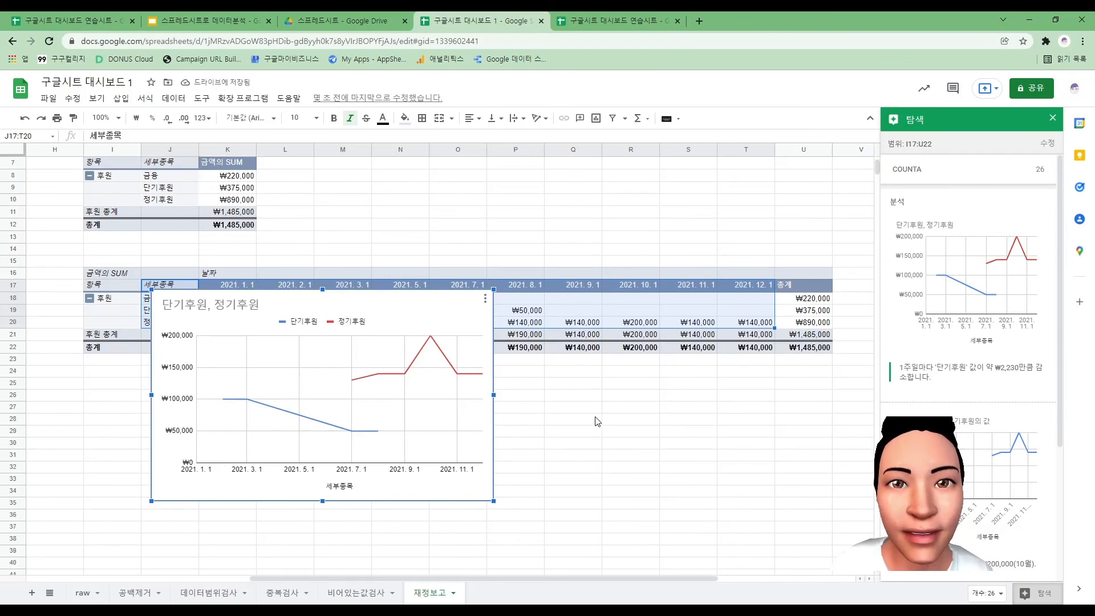
{"action": "left_click_drag", "start_coordinate": [381, 242], "coordinate": [354, 314]}
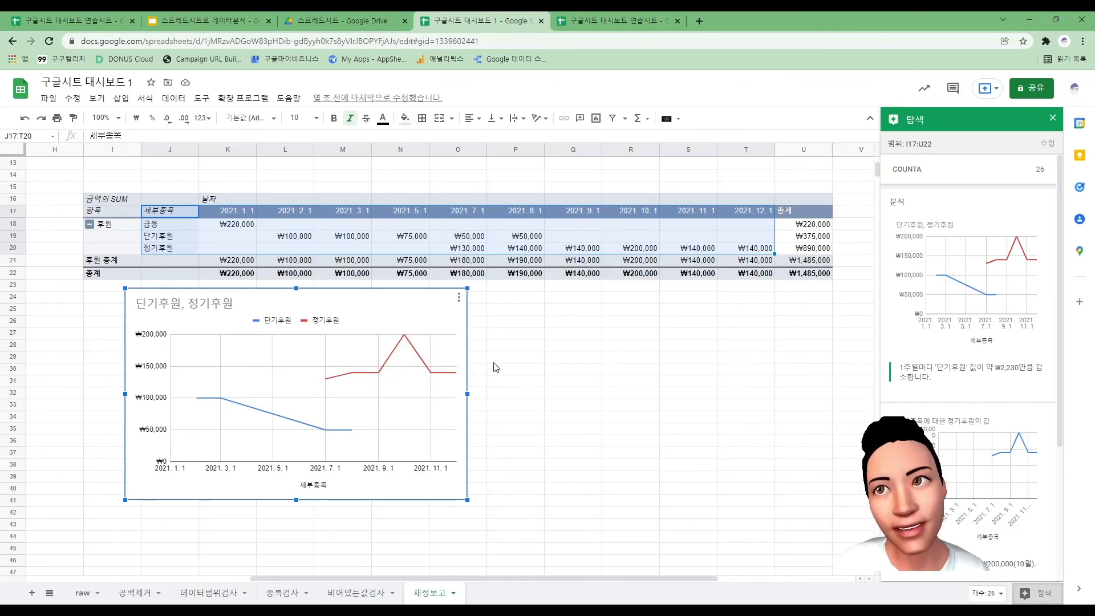
{"action": "left_click", "coordinate": [1054, 121]}
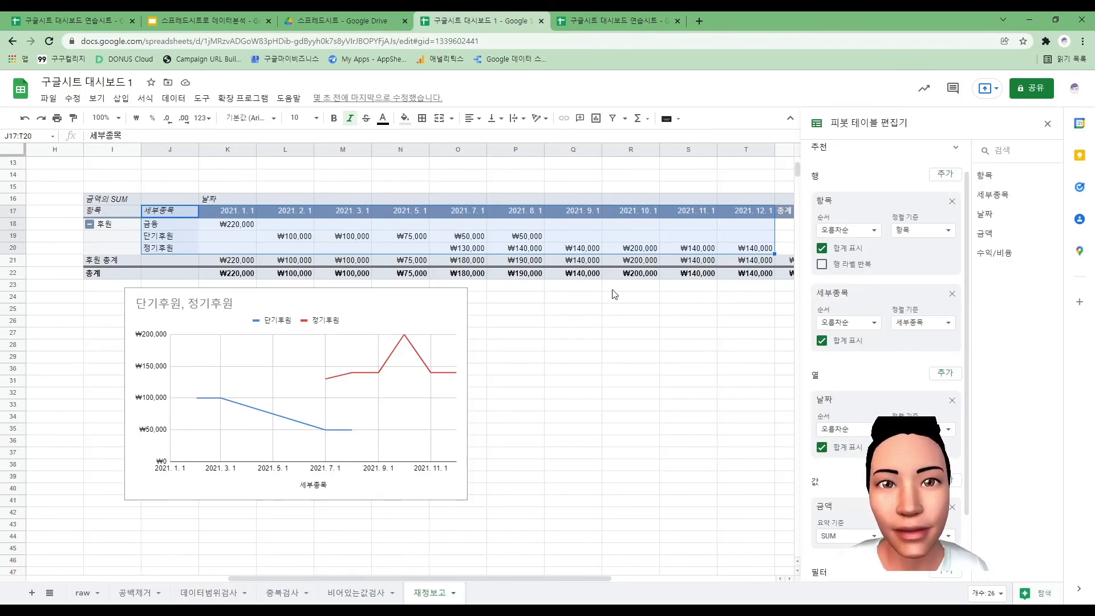
{"action": "left_click", "coordinate": [128, 100]}
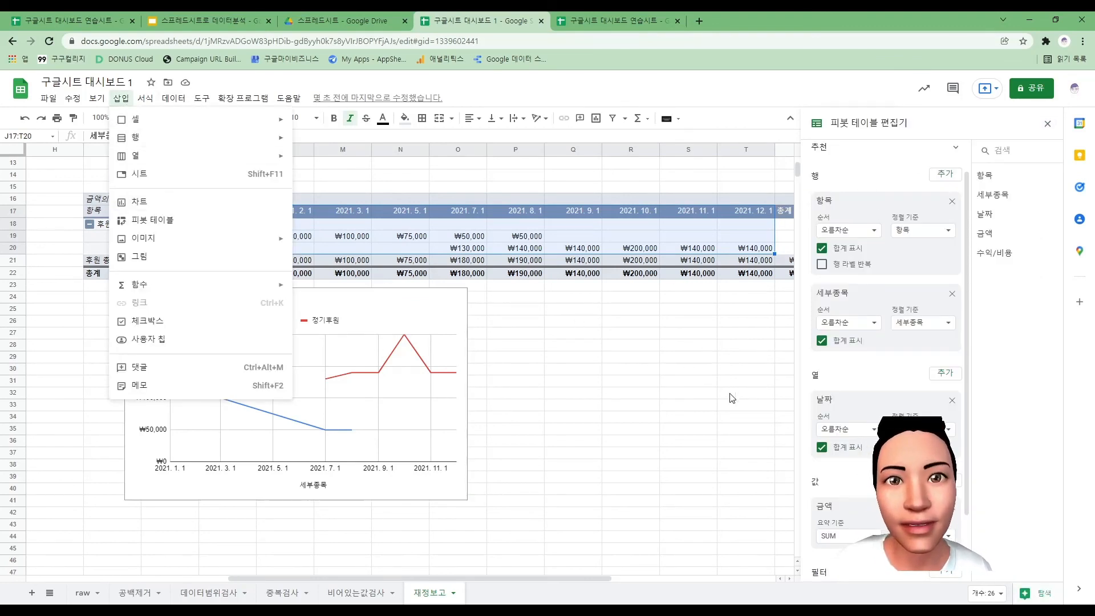
{"action": "left_click", "coordinate": [713, 394]}
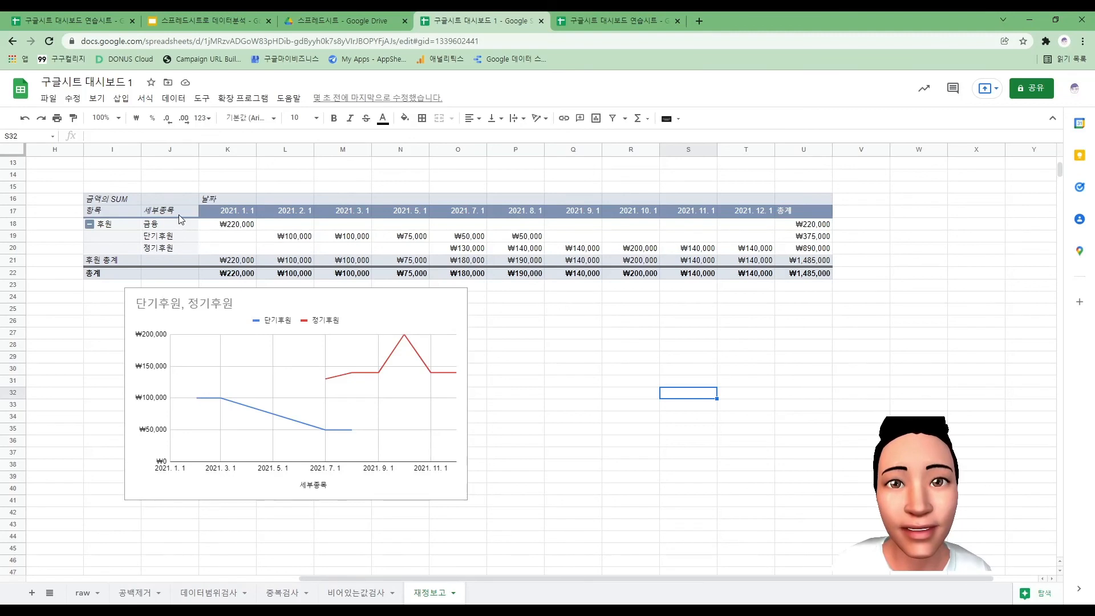
{"action": "left_click_drag", "start_coordinate": [179, 214], "coordinate": [771, 234]}
{"action": "left_click", "coordinate": [1050, 124]}
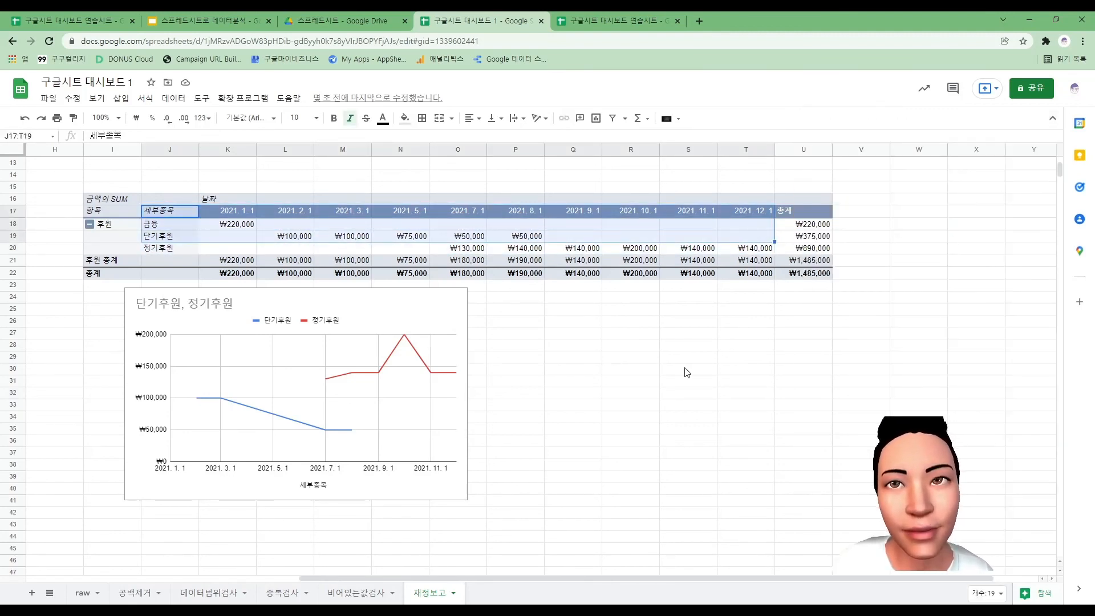
{"action": "left_click", "coordinate": [687, 369]}
Step: Change the 단기후원, 정기후원 chart to a bar chart (막대 차트) and close the chart editor
{"action": "left_click", "coordinate": [409, 317]}
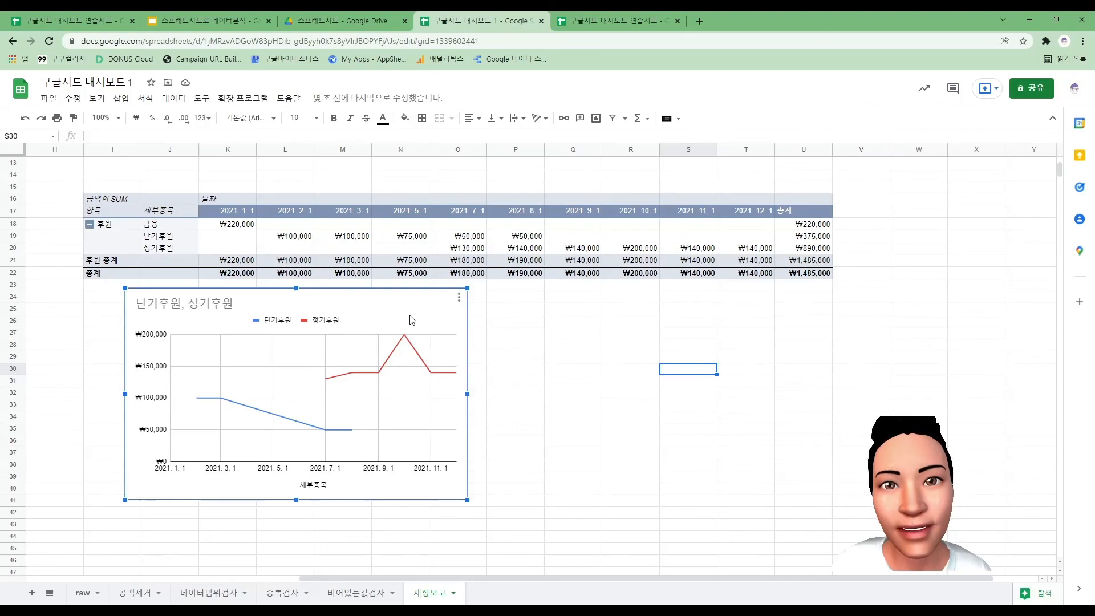
{"action": "left_click", "coordinate": [459, 297]}
{"action": "left_click", "coordinate": [441, 322]}
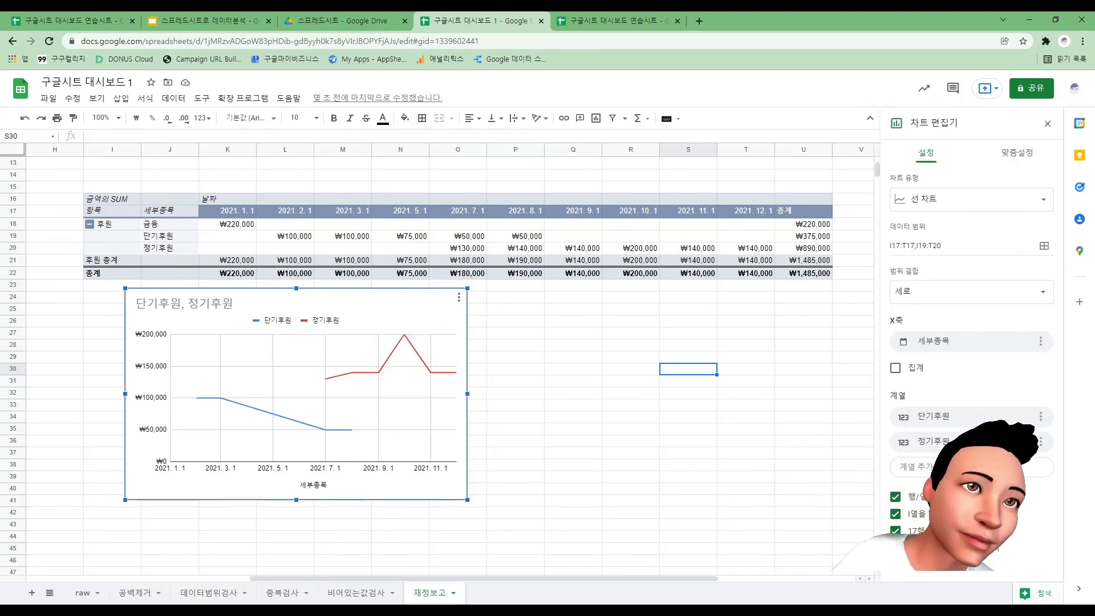
{"action": "left_click", "coordinate": [1034, 203]}
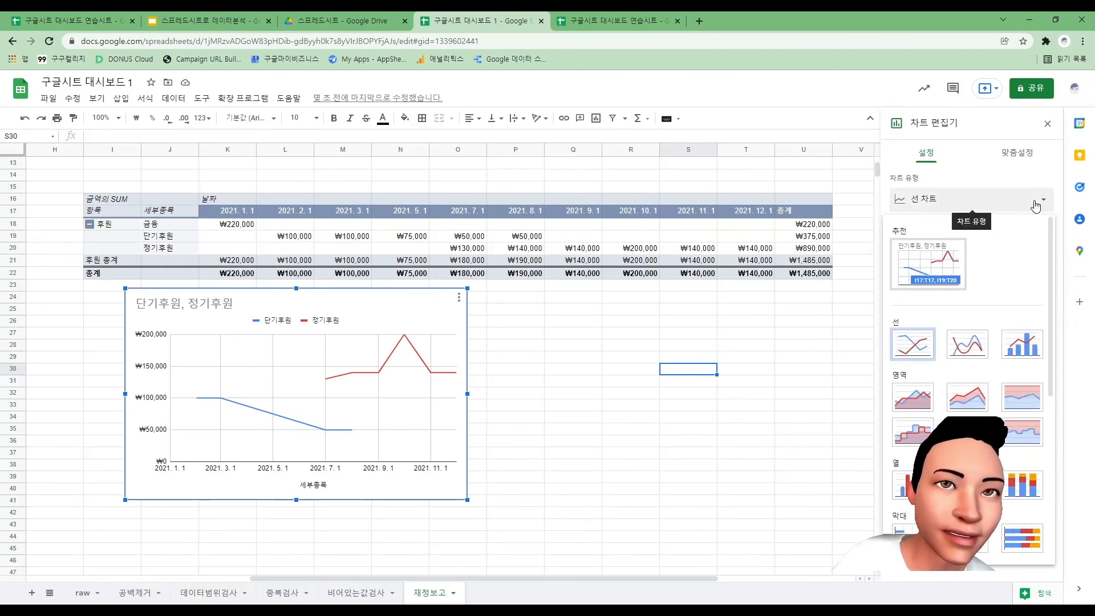
{"action": "scroll", "coordinate": [912, 434], "scroll_direction": "down", "scroll_amount": 2}
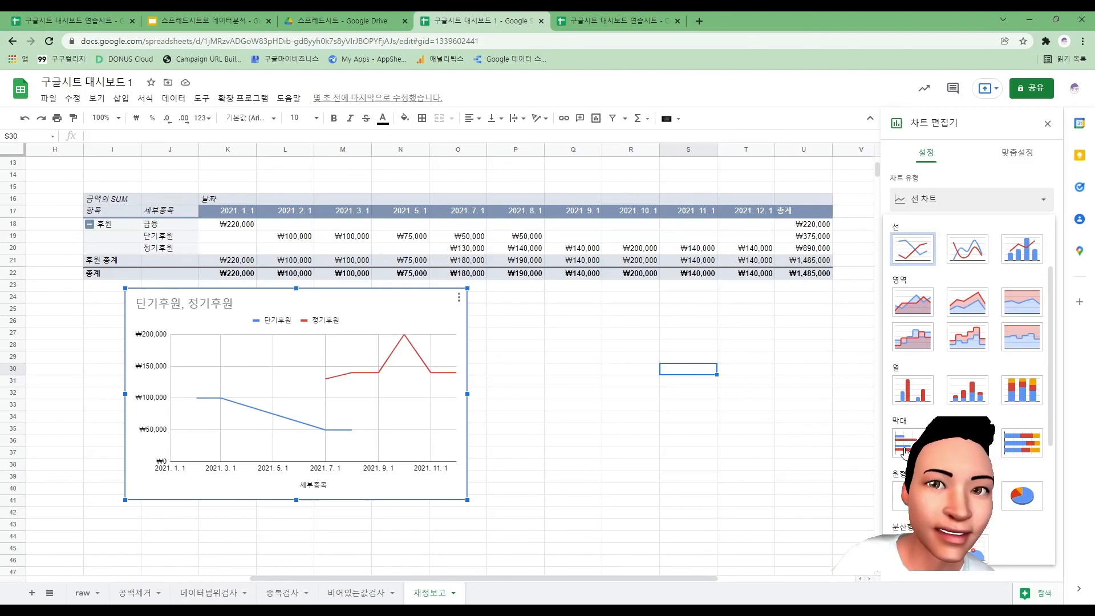
{"action": "left_click", "coordinate": [909, 444]}
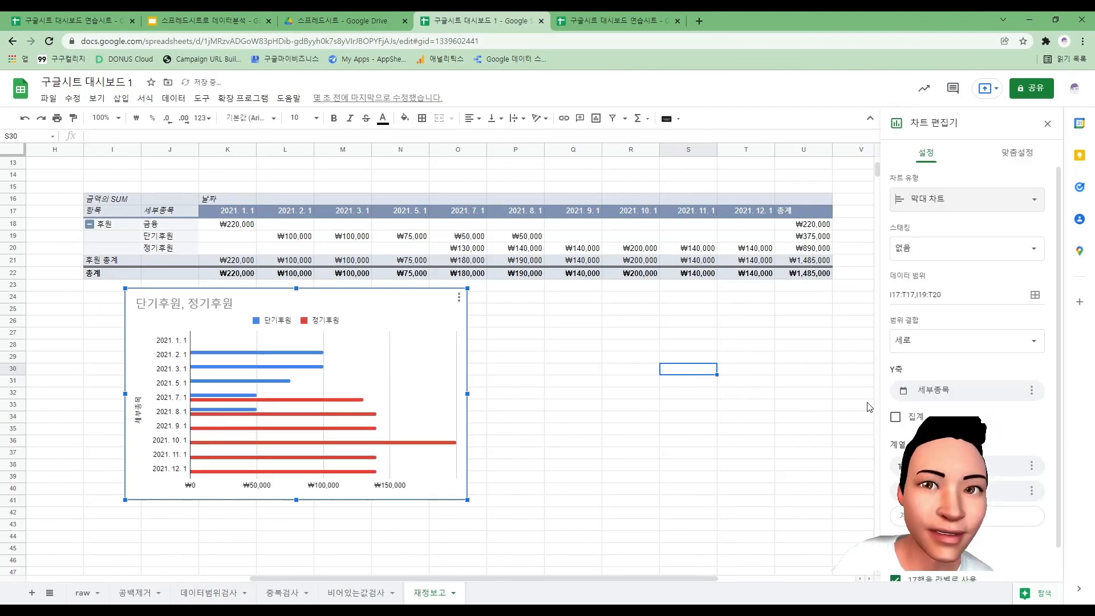
{"action": "left_click", "coordinate": [1047, 123]}
{"action": "left_click", "coordinate": [665, 443]}
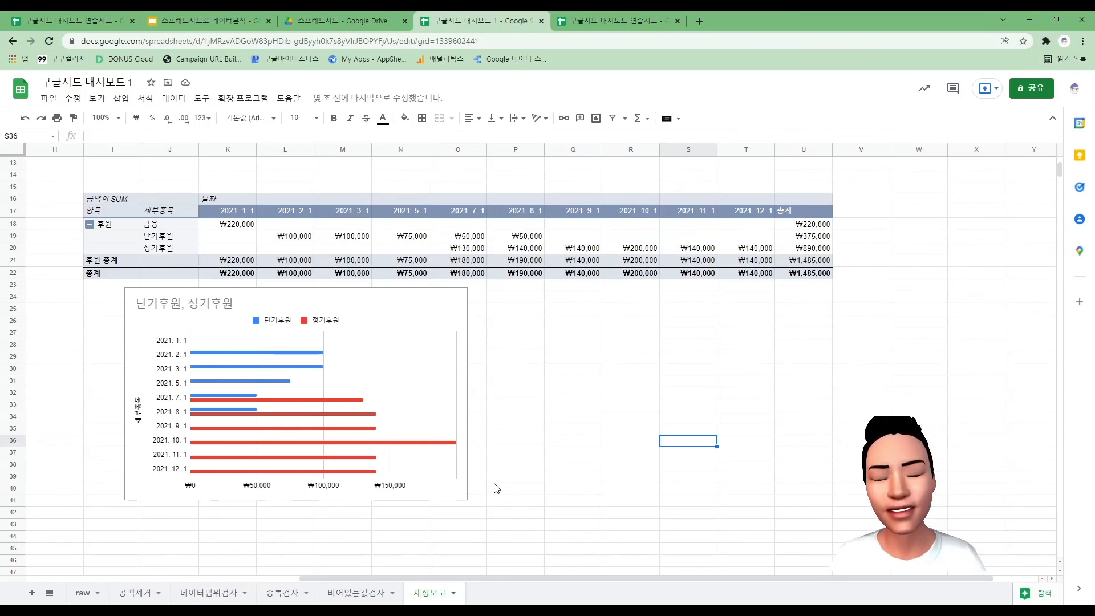
Step: Review the whole 재정보고 sheet, covering the 비용 and 수익 pivot tables and the 단기후원, 정기후원 chart
{"action": "left_click_drag", "start_coordinate": [507, 577], "coordinate": [293, 554]}
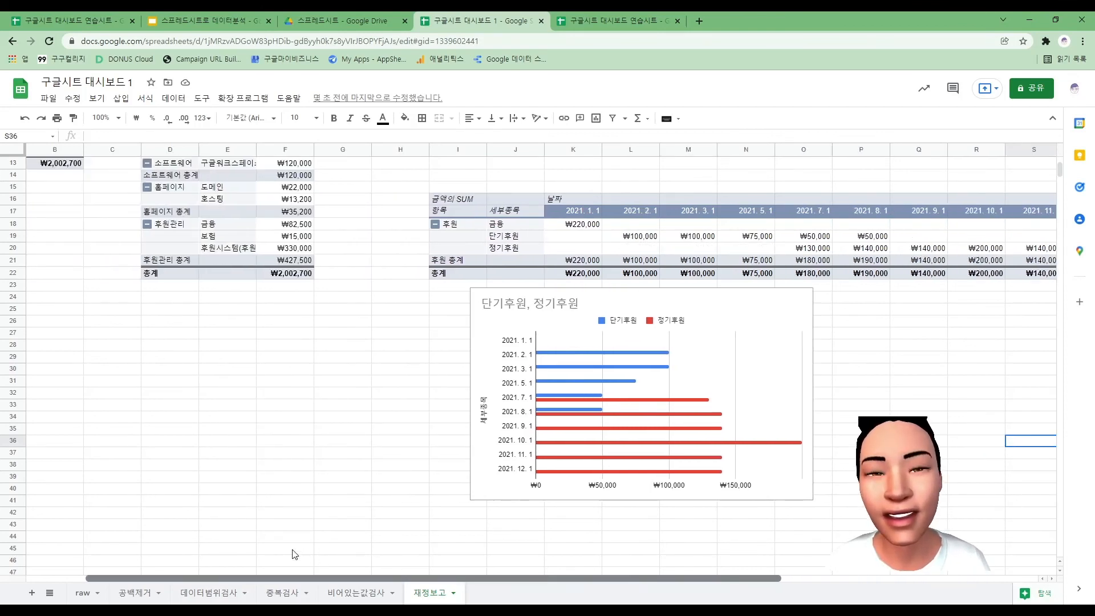
{"action": "scroll", "coordinate": [303, 430], "scroll_direction": "up", "scroll_amount": 1}
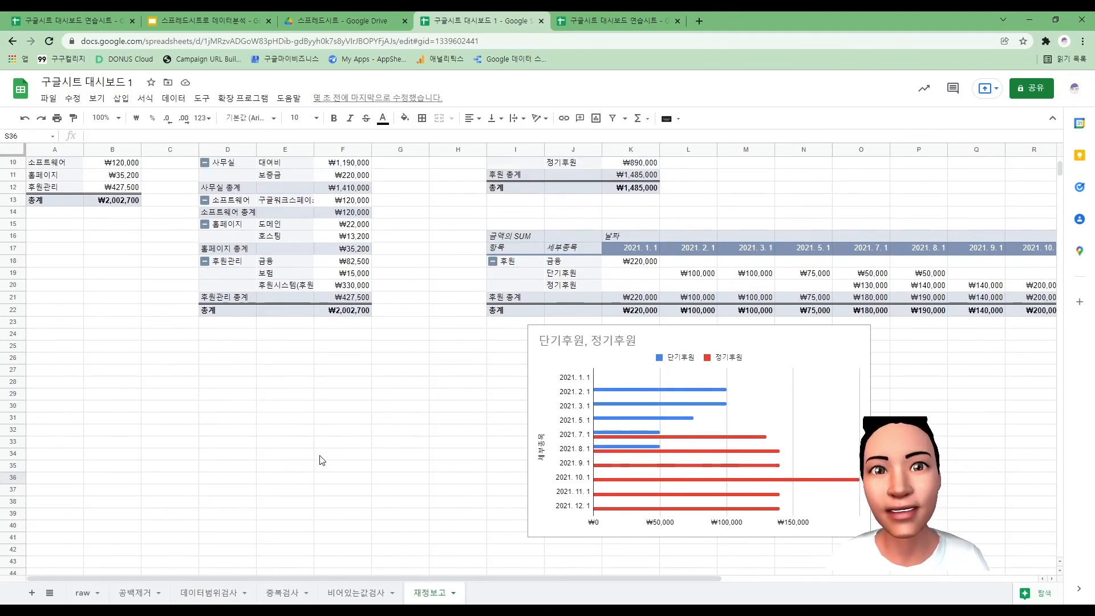
{"action": "scroll", "coordinate": [322, 434], "scroll_direction": "up", "scroll_amount": 3}
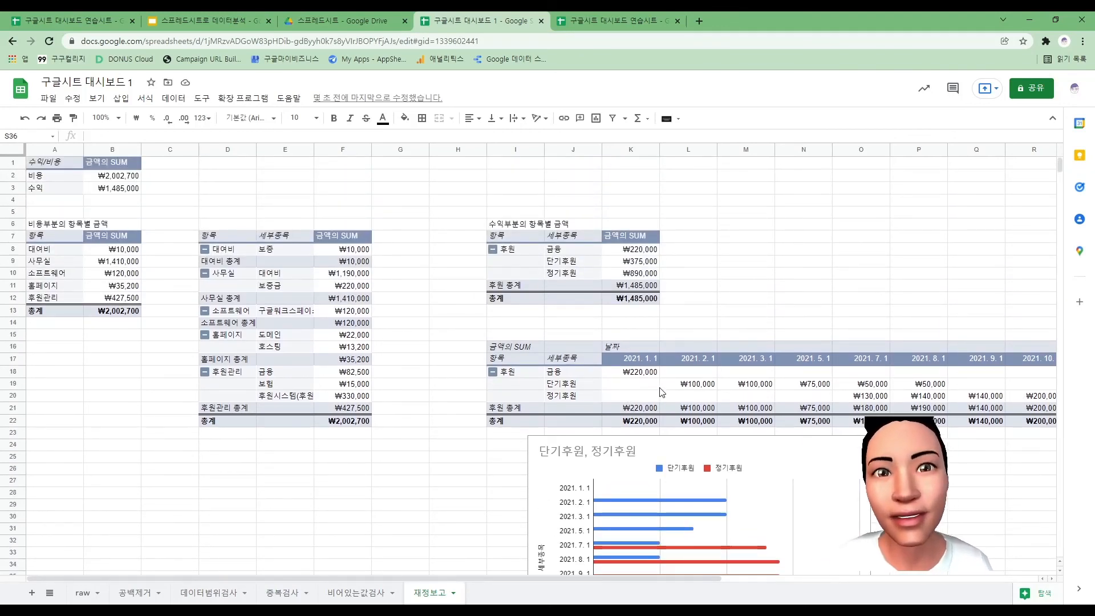
{"action": "scroll", "coordinate": [600, 351], "scroll_direction": "down", "scroll_amount": 4}
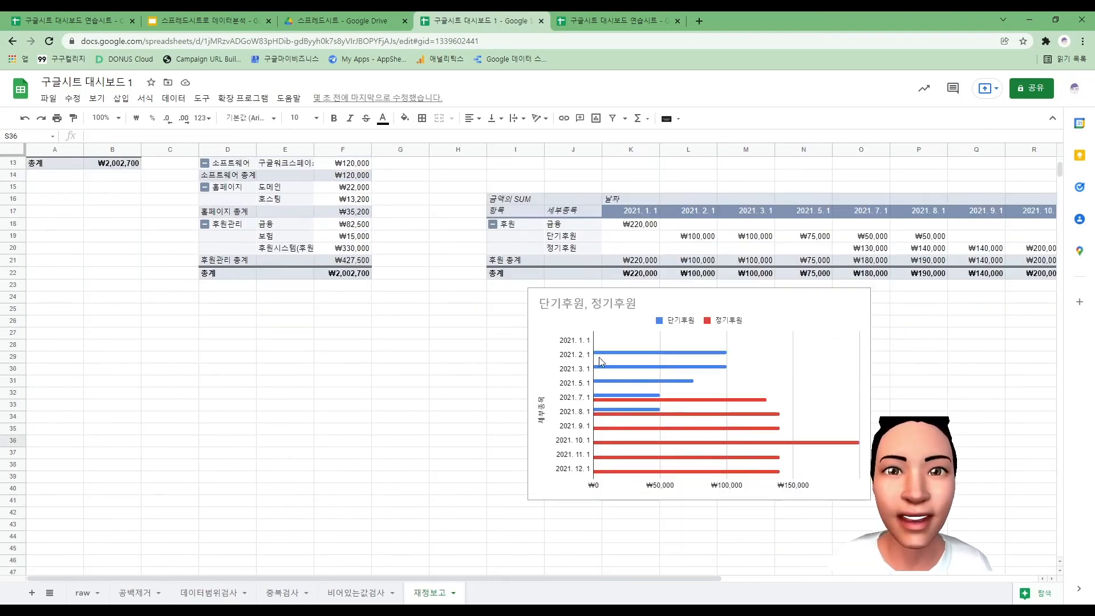
{"action": "scroll", "coordinate": [514, 296], "scroll_direction": "up", "scroll_amount": 2}
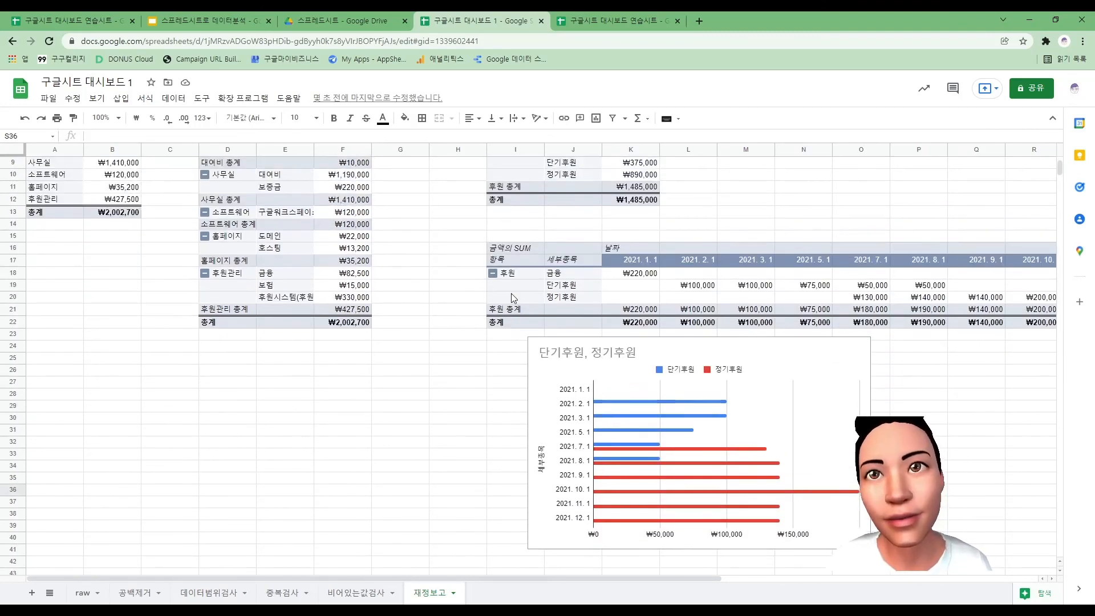
{"action": "scroll", "coordinate": [512, 297], "scroll_direction": "up", "scroll_amount": 3}
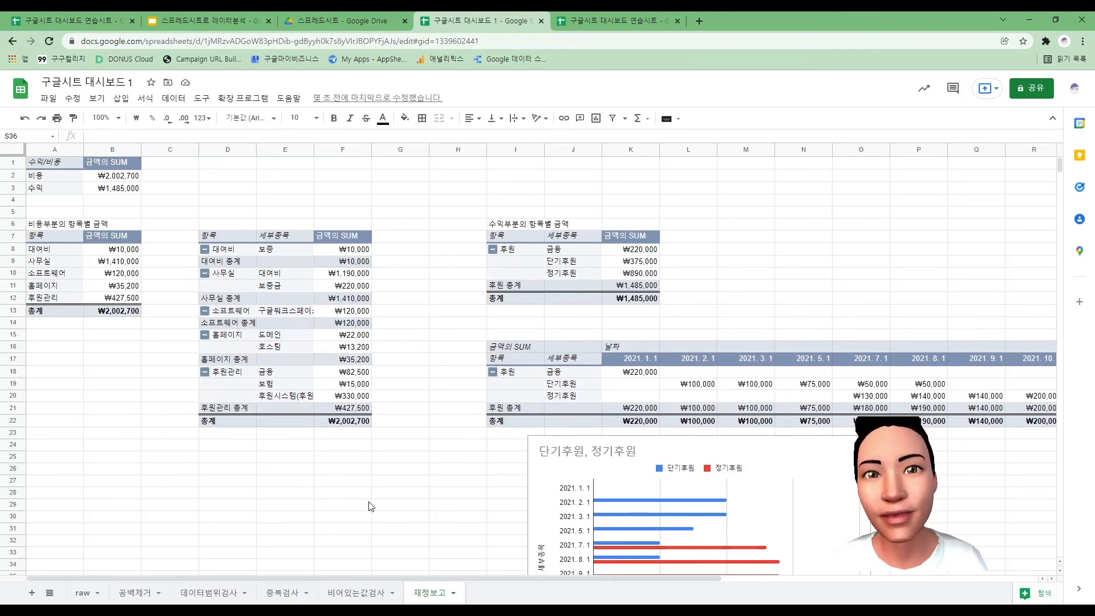
Step: Look through the raw, 공백제거, 데이터범위검사, 중복검사 and 비어있는값검사 sheets, and return to 재정보고
{"action": "left_click", "coordinate": [134, 593]}
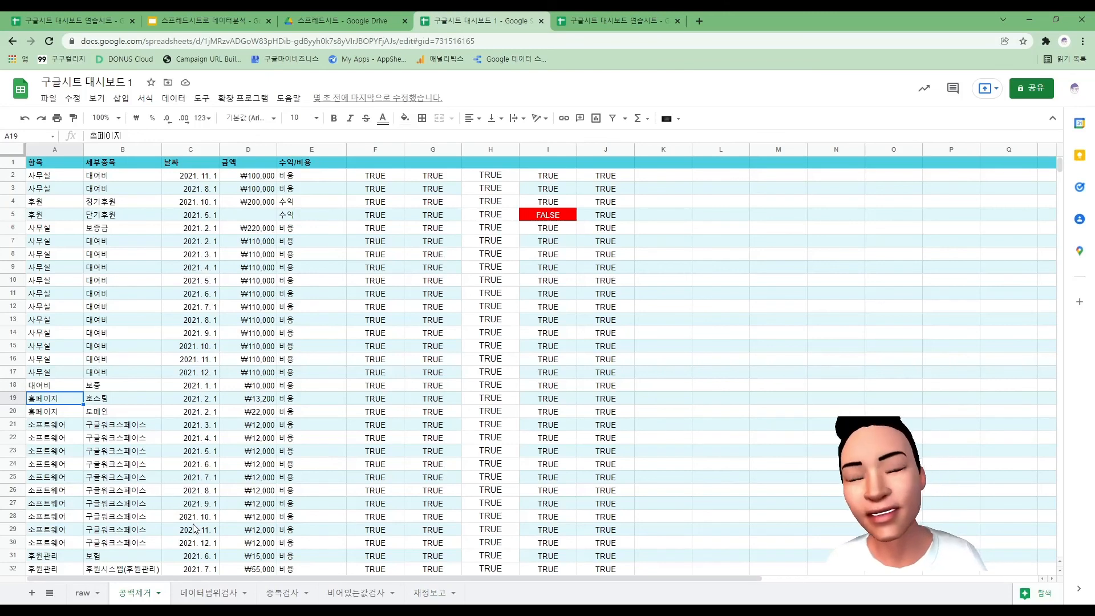
{"action": "left_click", "coordinate": [82, 593]}
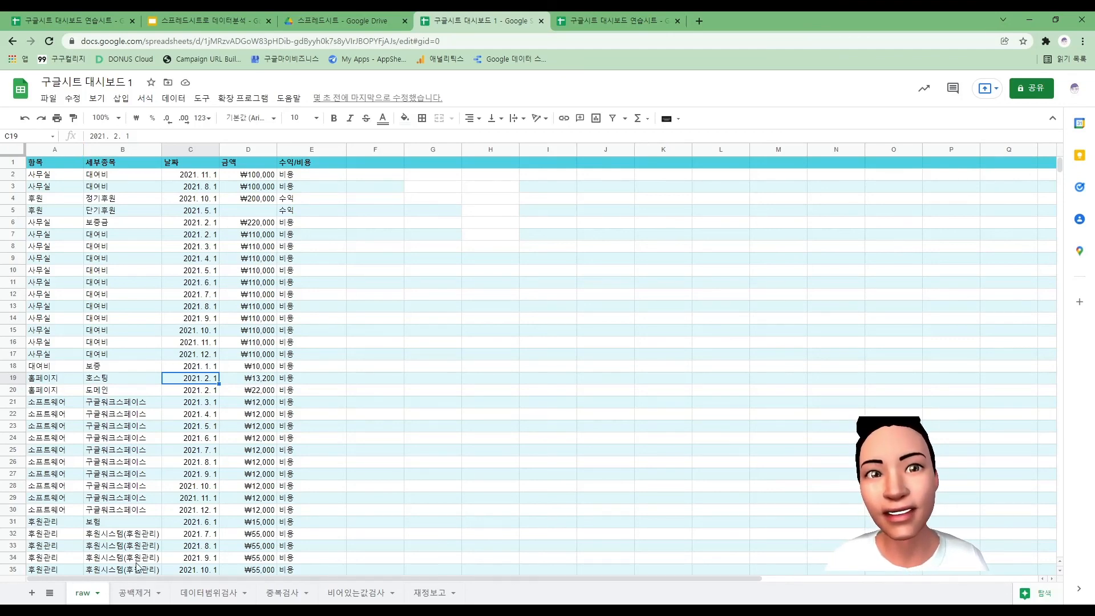
{"action": "left_click", "coordinate": [134, 593]}
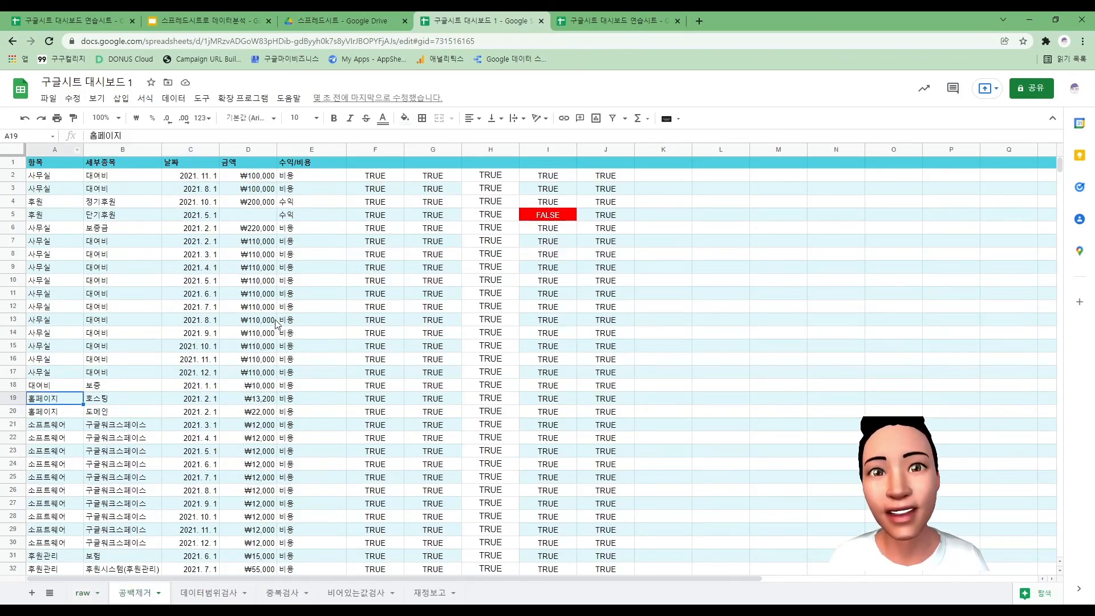
{"action": "left_click", "coordinate": [208, 593]}
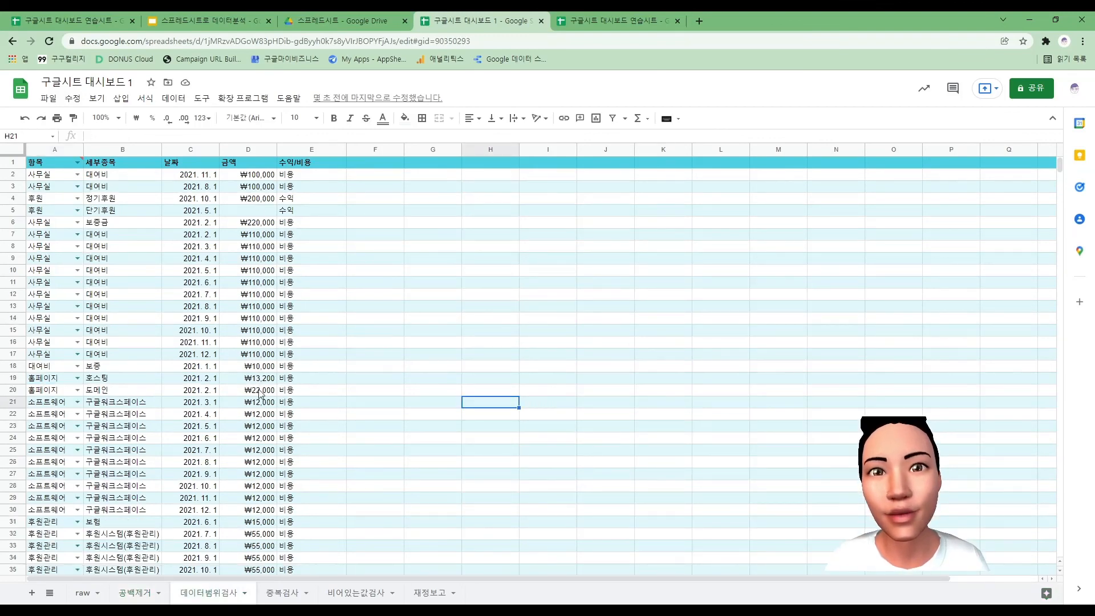
{"action": "left_click", "coordinate": [277, 599]}
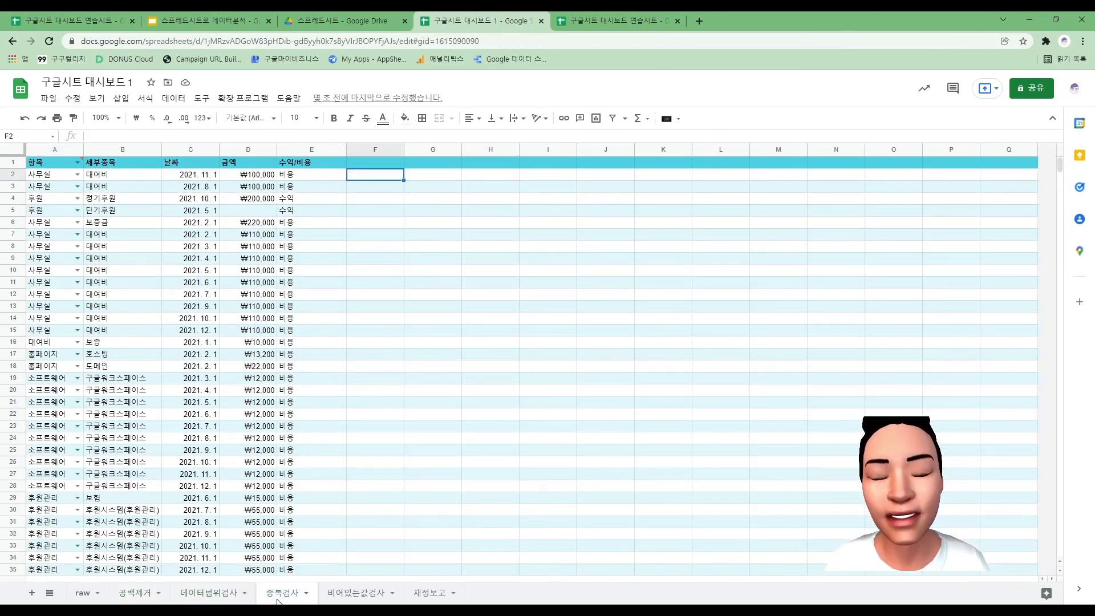
{"action": "left_click", "coordinate": [363, 591]}
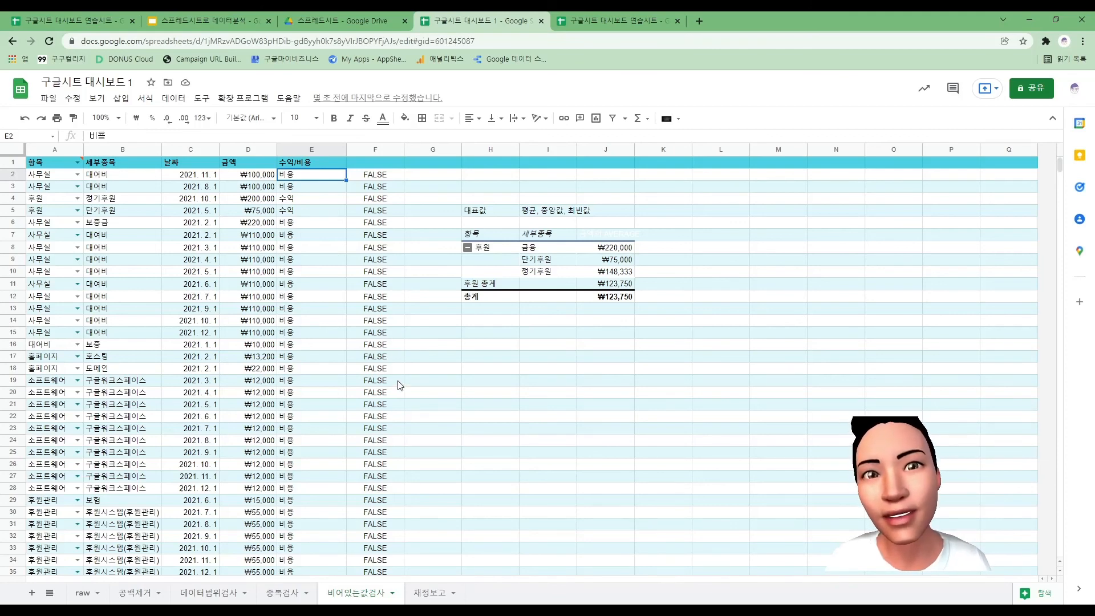
{"action": "left_click", "coordinate": [417, 591]}
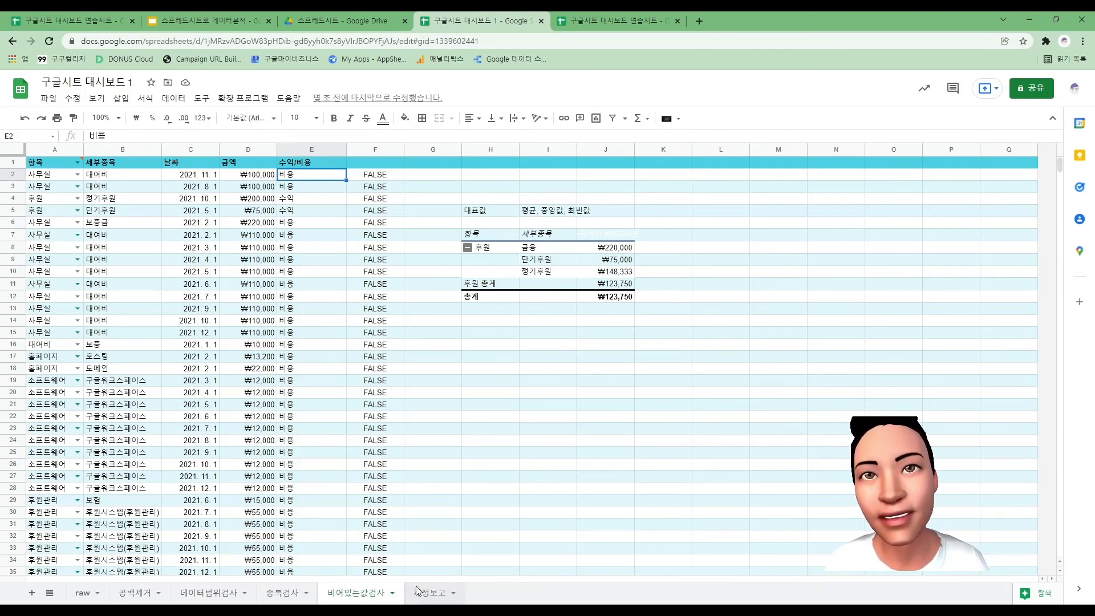